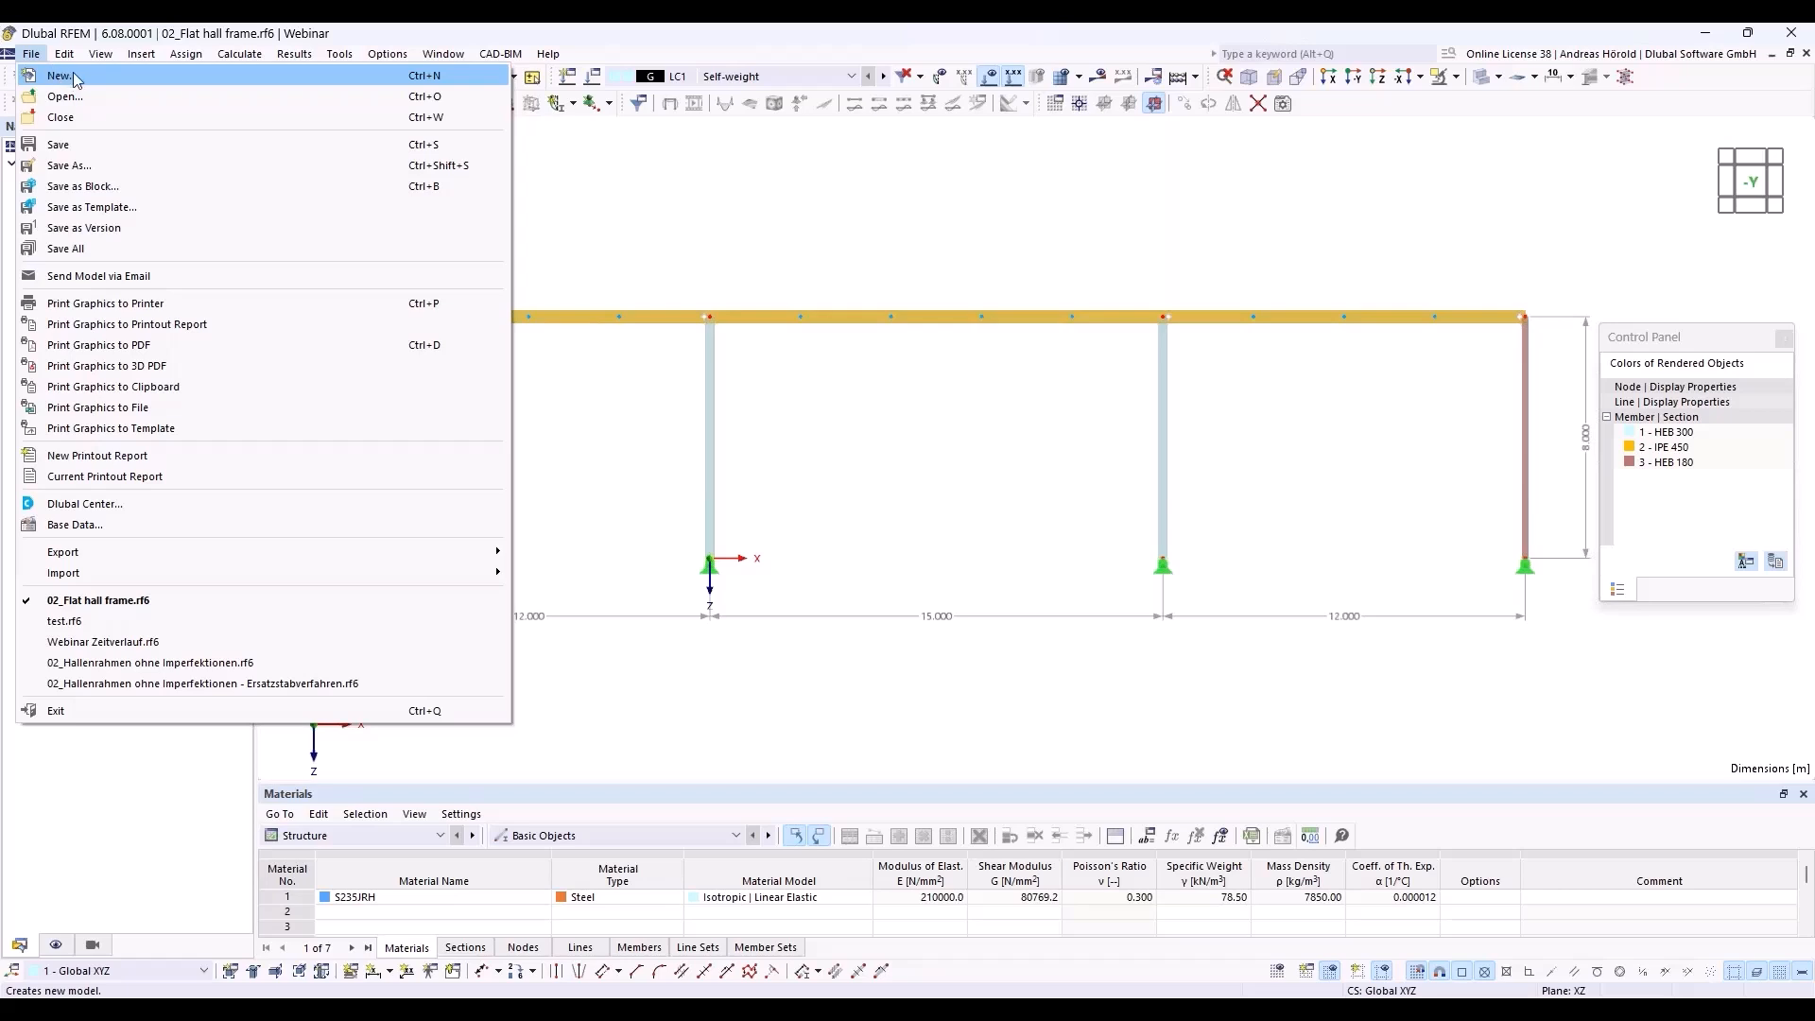
Set up a new 2D XZ plane stress model named 01_Two-span beam with the Steel Design add-on activated.
{"action": "key", "text": "Escape"}
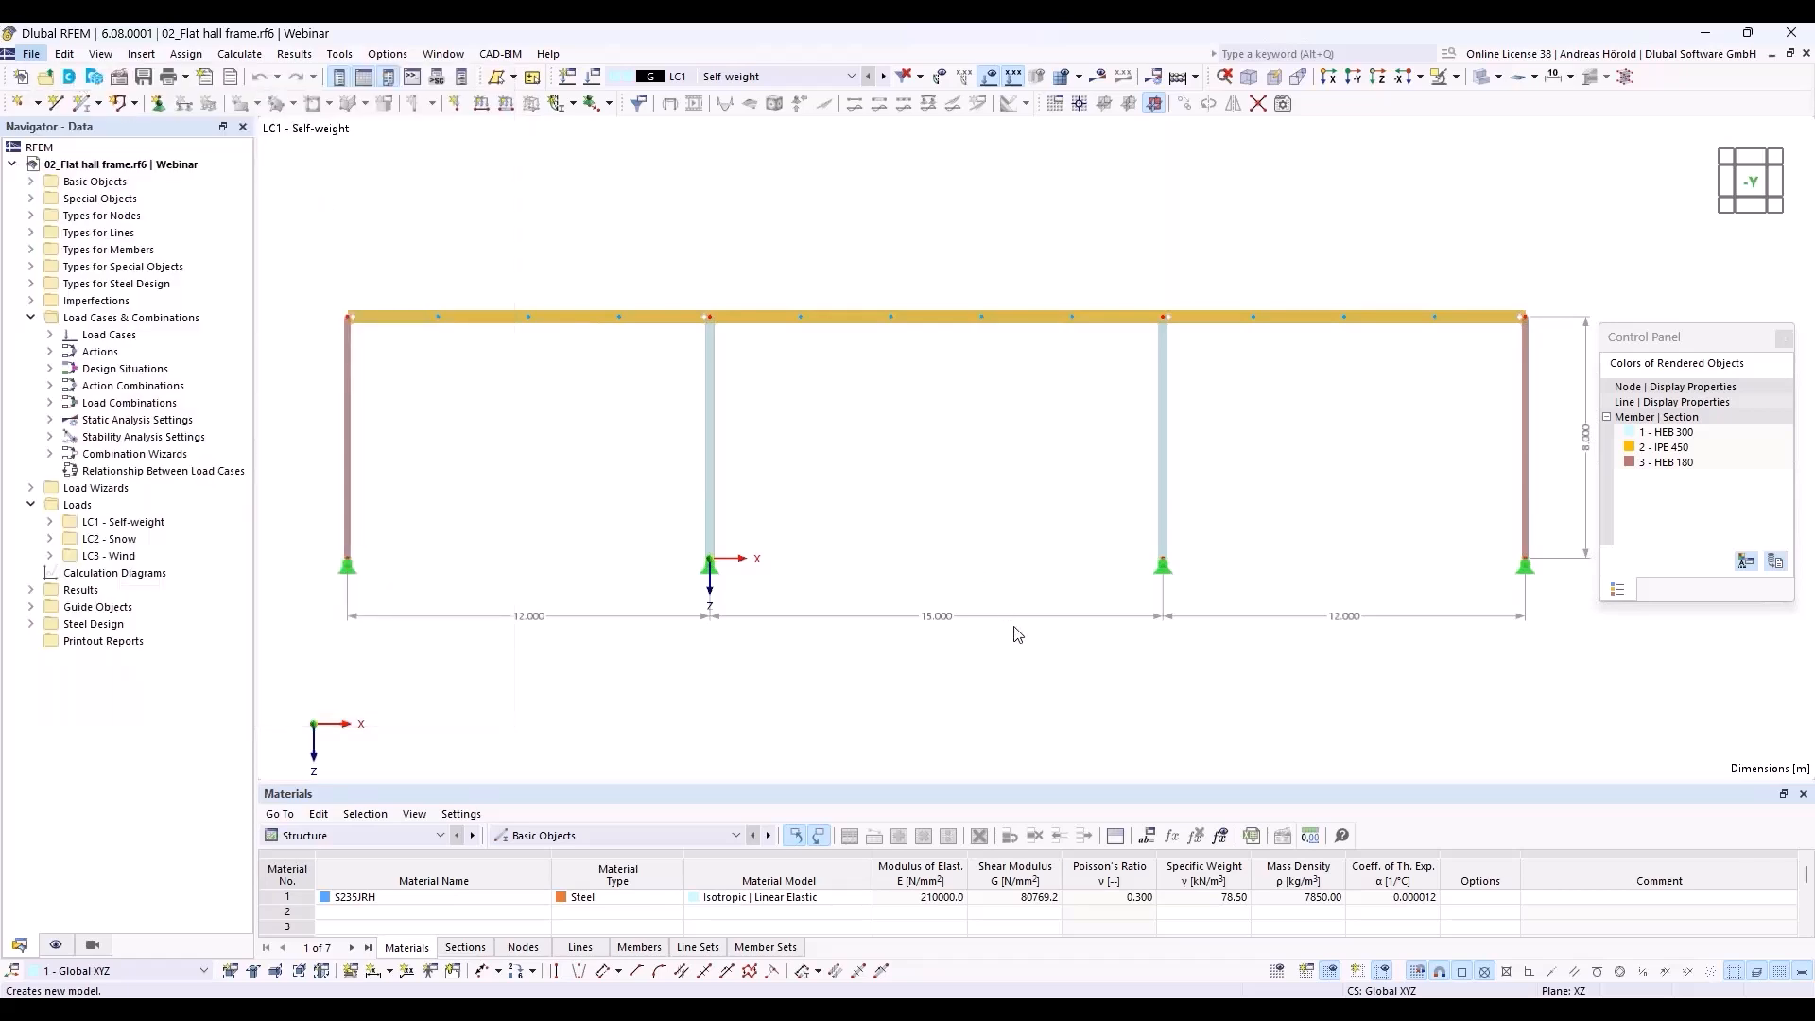
{"action": "key", "text": "ctrl+n"}
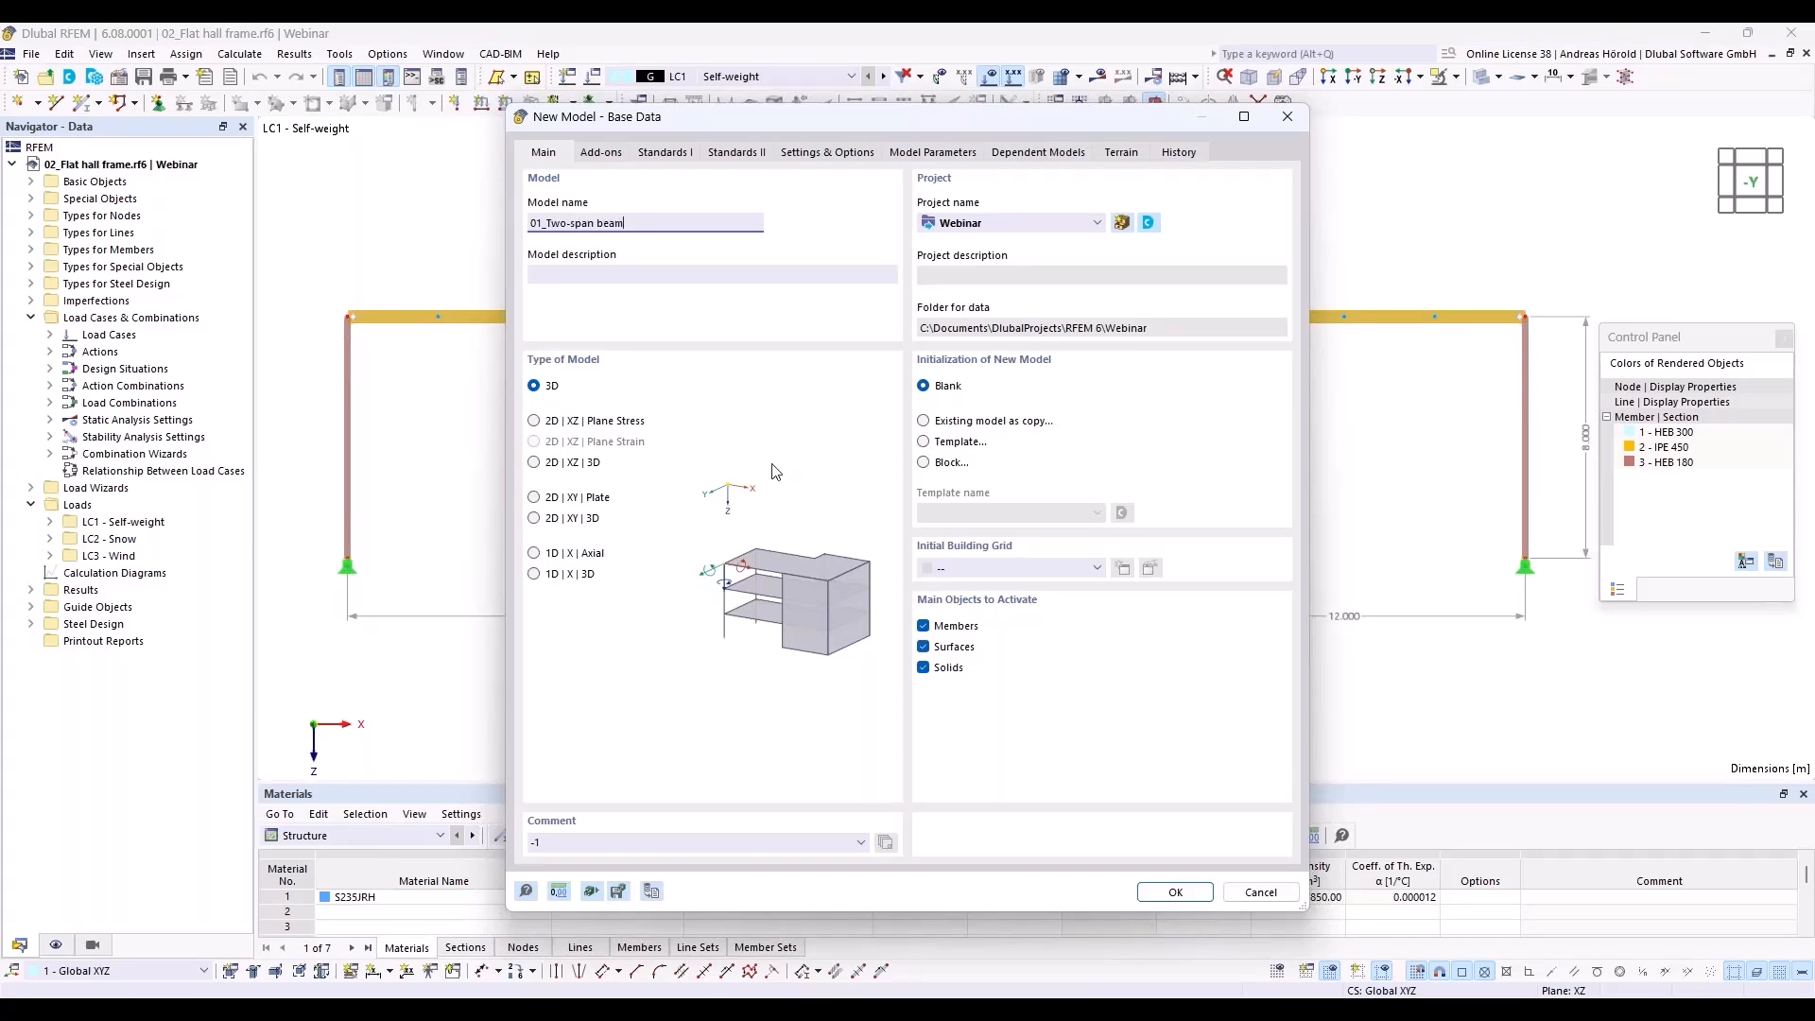
{"action": "left_click", "coordinate": [535, 422]}
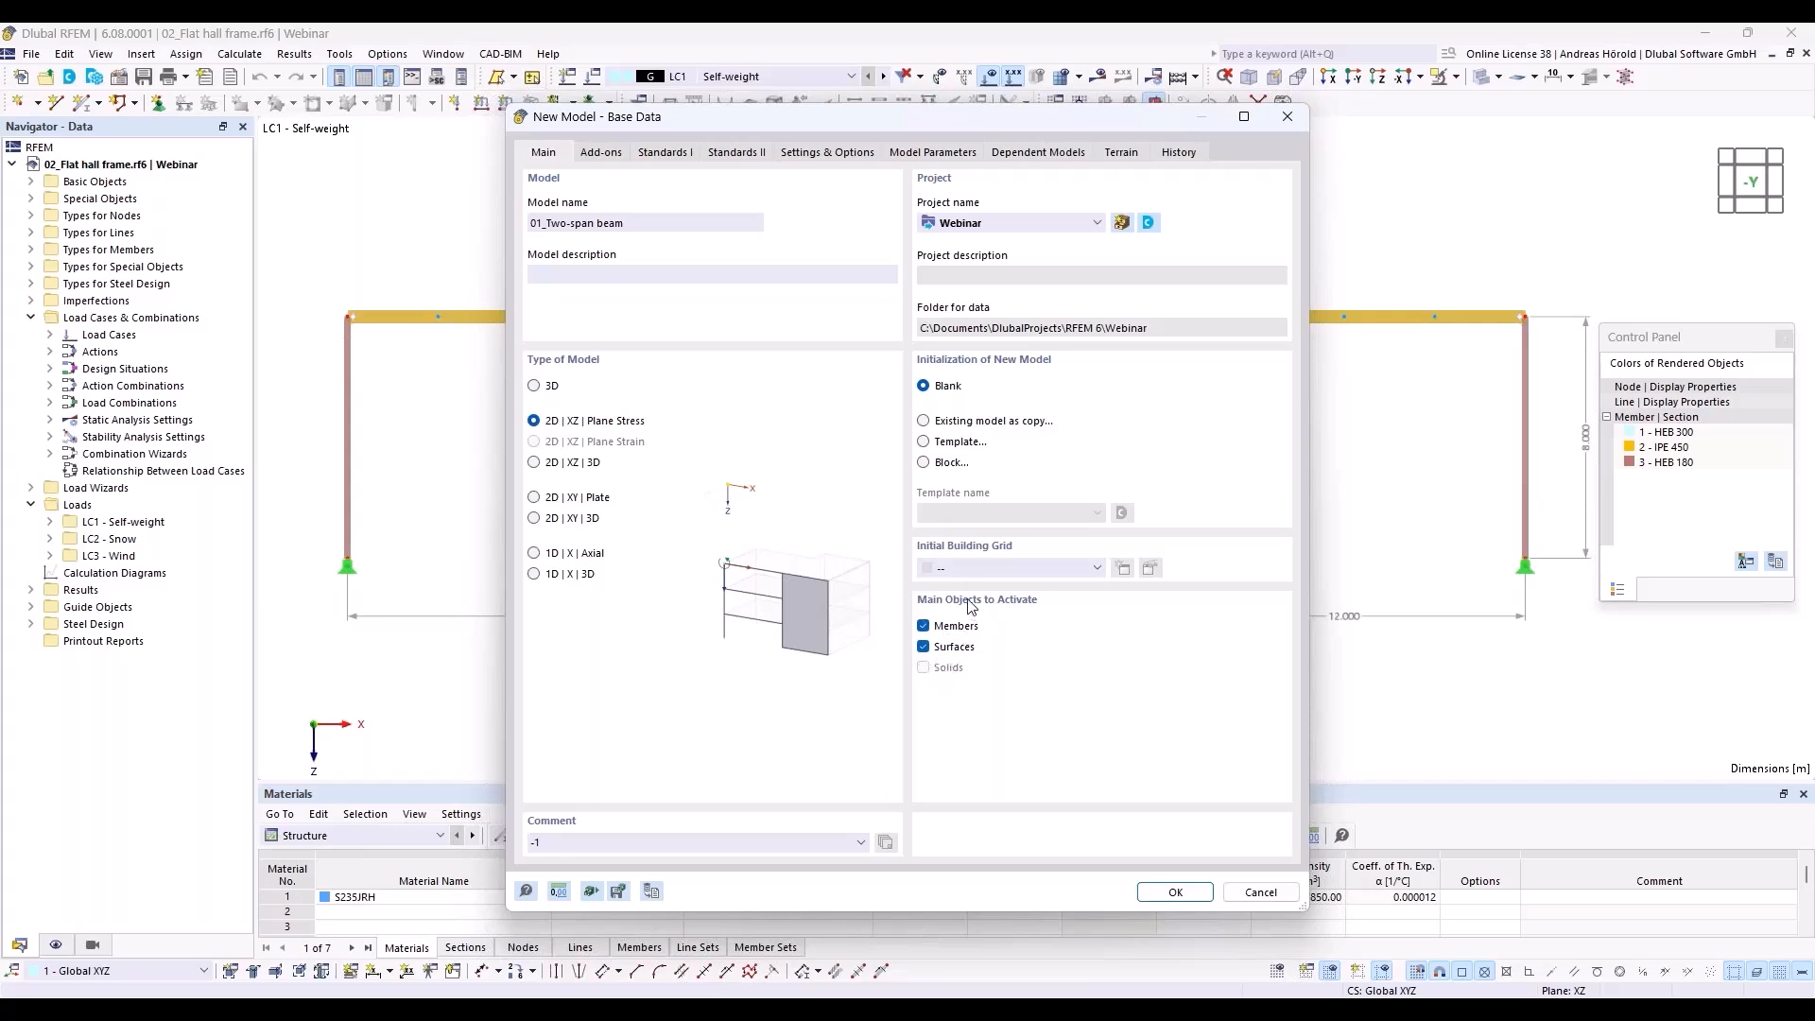
{"action": "left_click", "coordinate": [599, 154]}
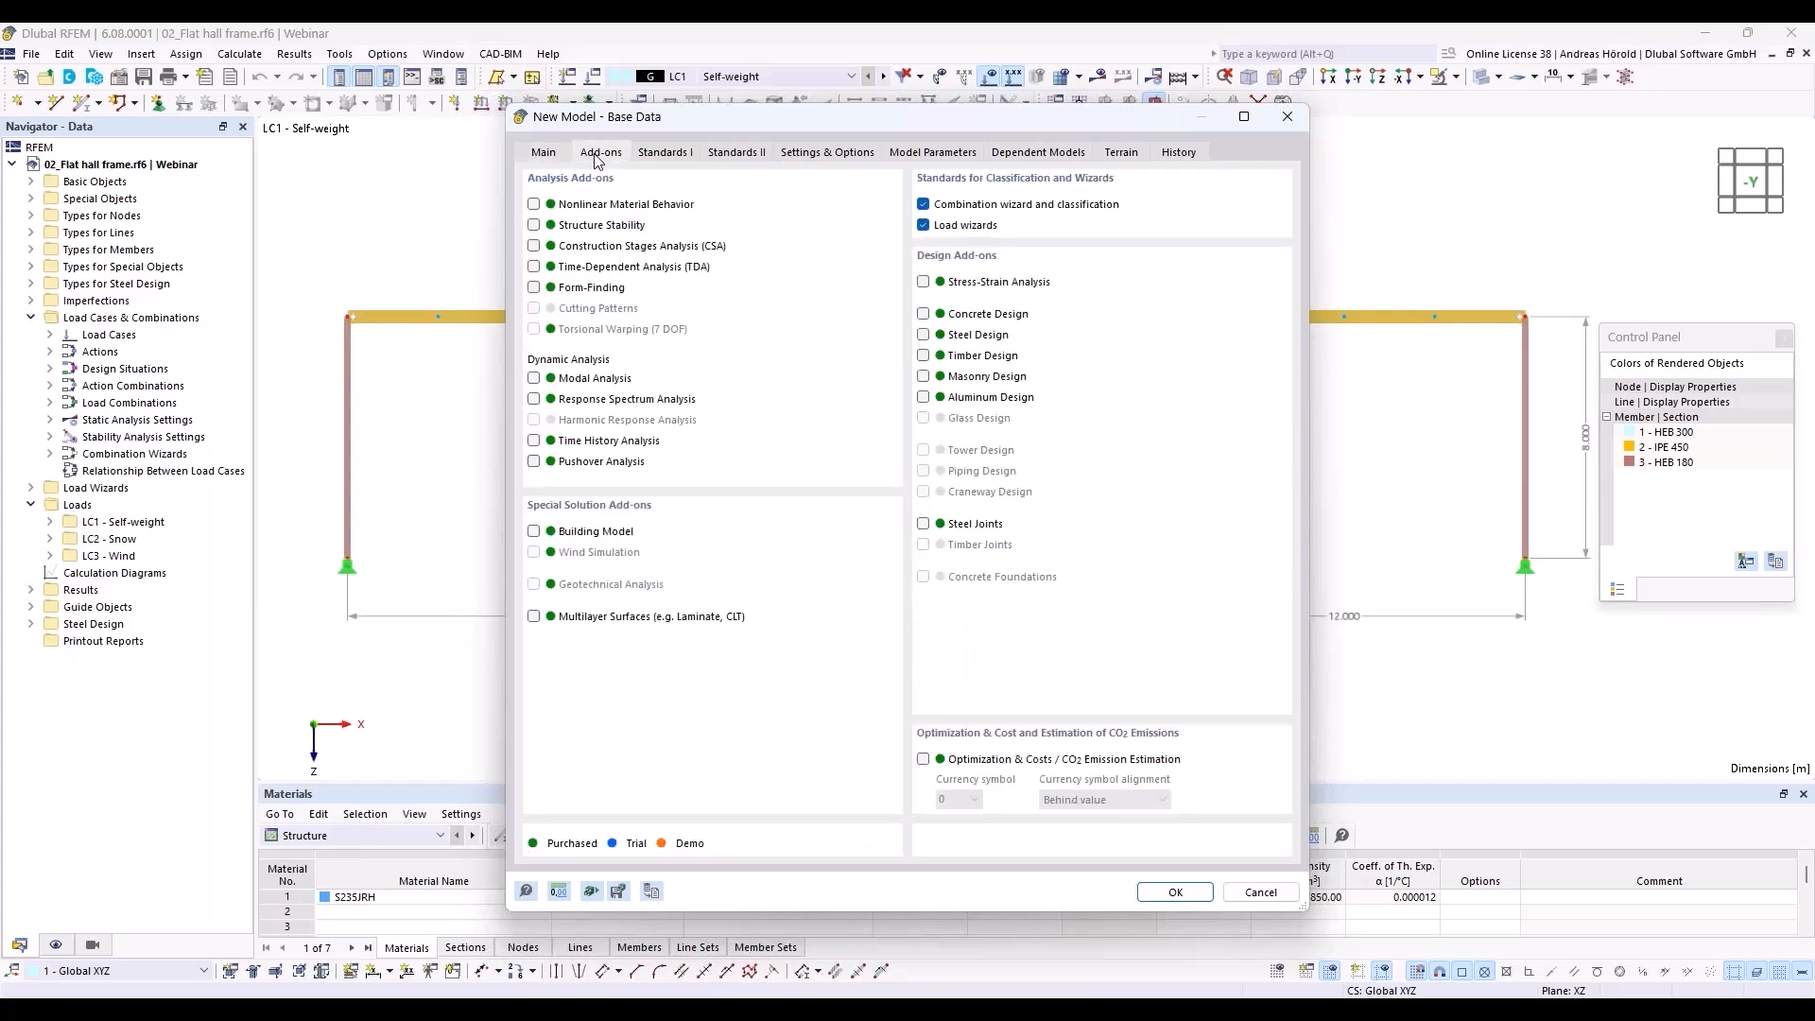
{"action": "left_click", "coordinate": [924, 335]}
Select EN 1990 as the standard group for load case classification and combinations, and keep EN 1993 for steel design.
{"action": "left_click", "coordinate": [666, 154]}
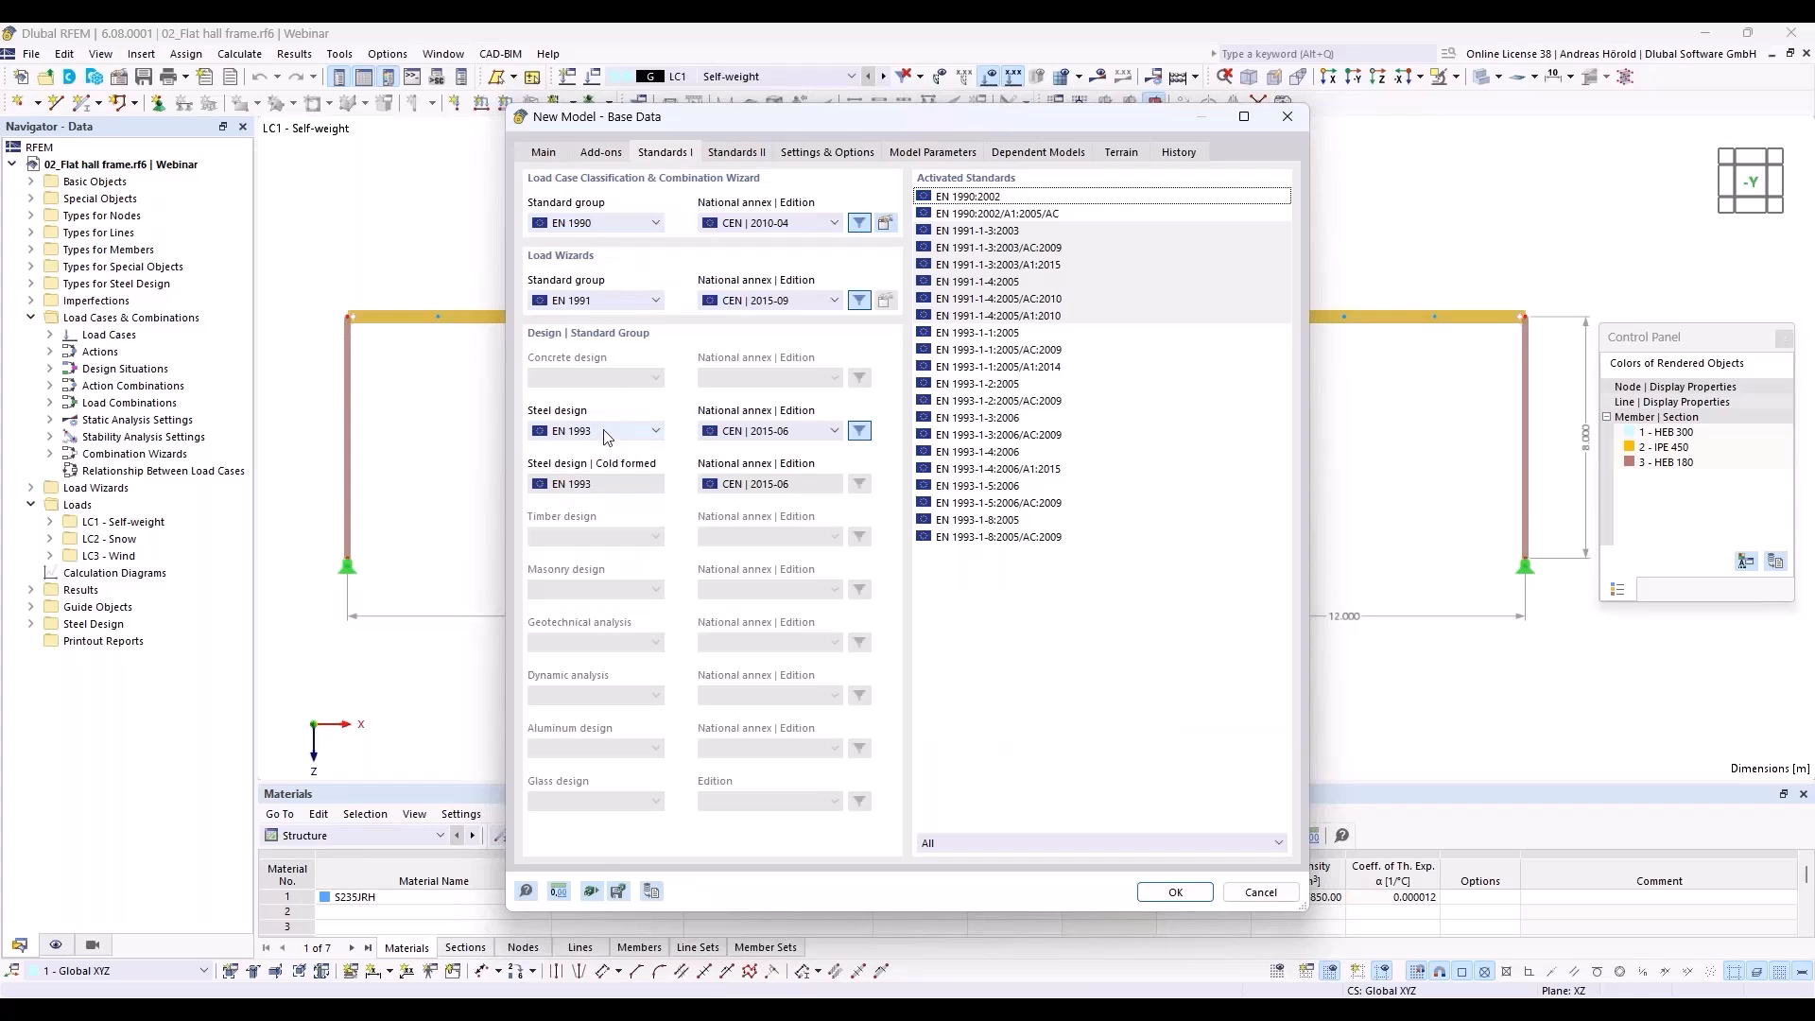
{"action": "left_click", "coordinate": [603, 228]}
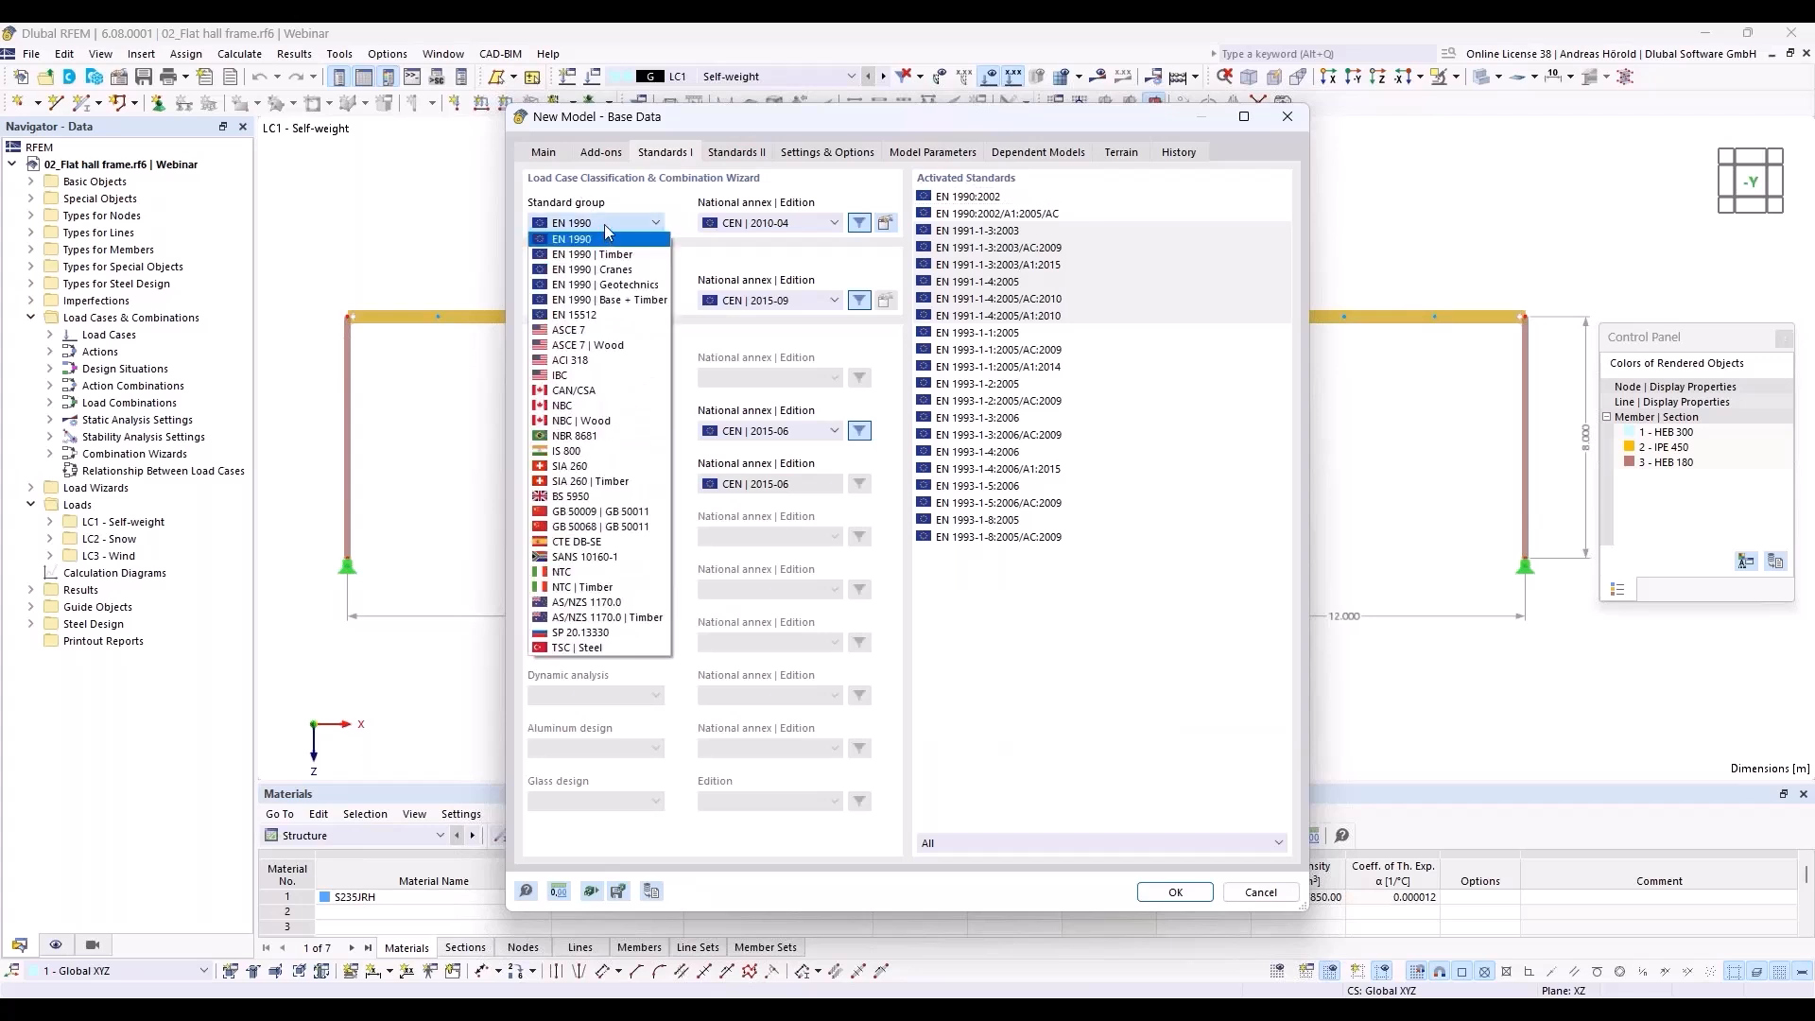
{"action": "left_click", "coordinate": [605, 238]}
{"action": "left_click", "coordinate": [621, 433]}
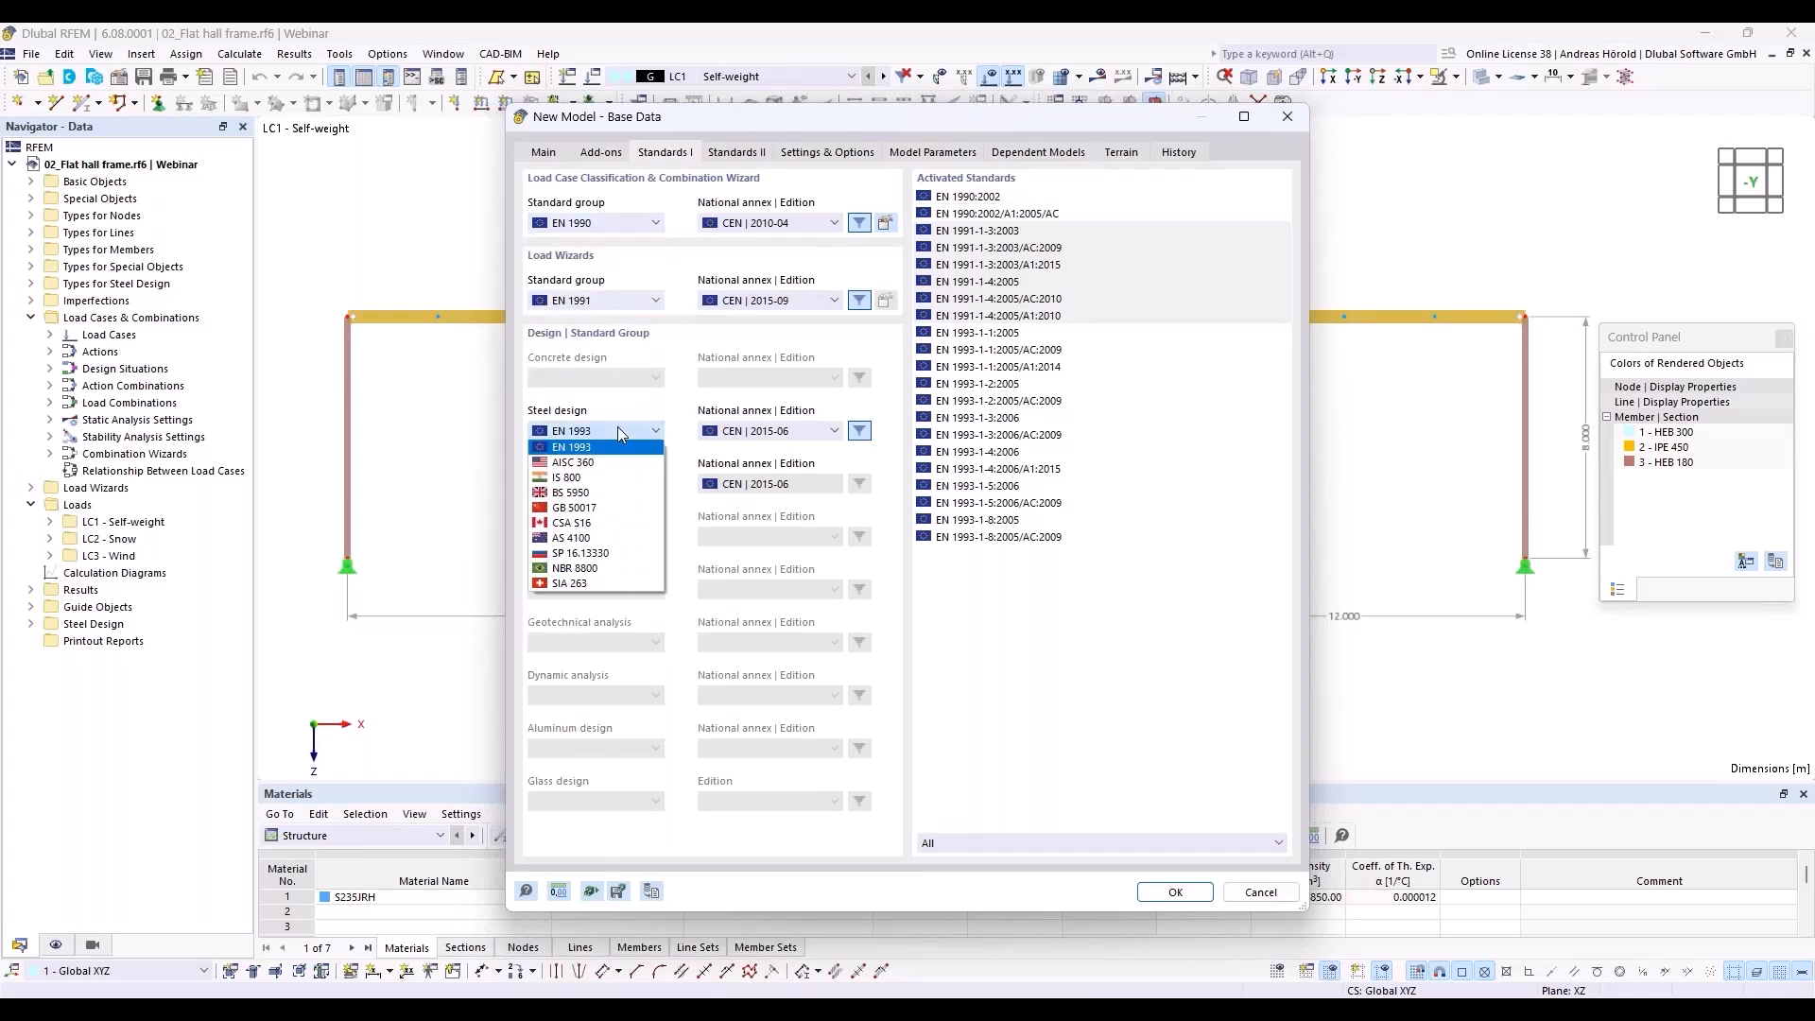
{"action": "left_click", "coordinate": [620, 433]}
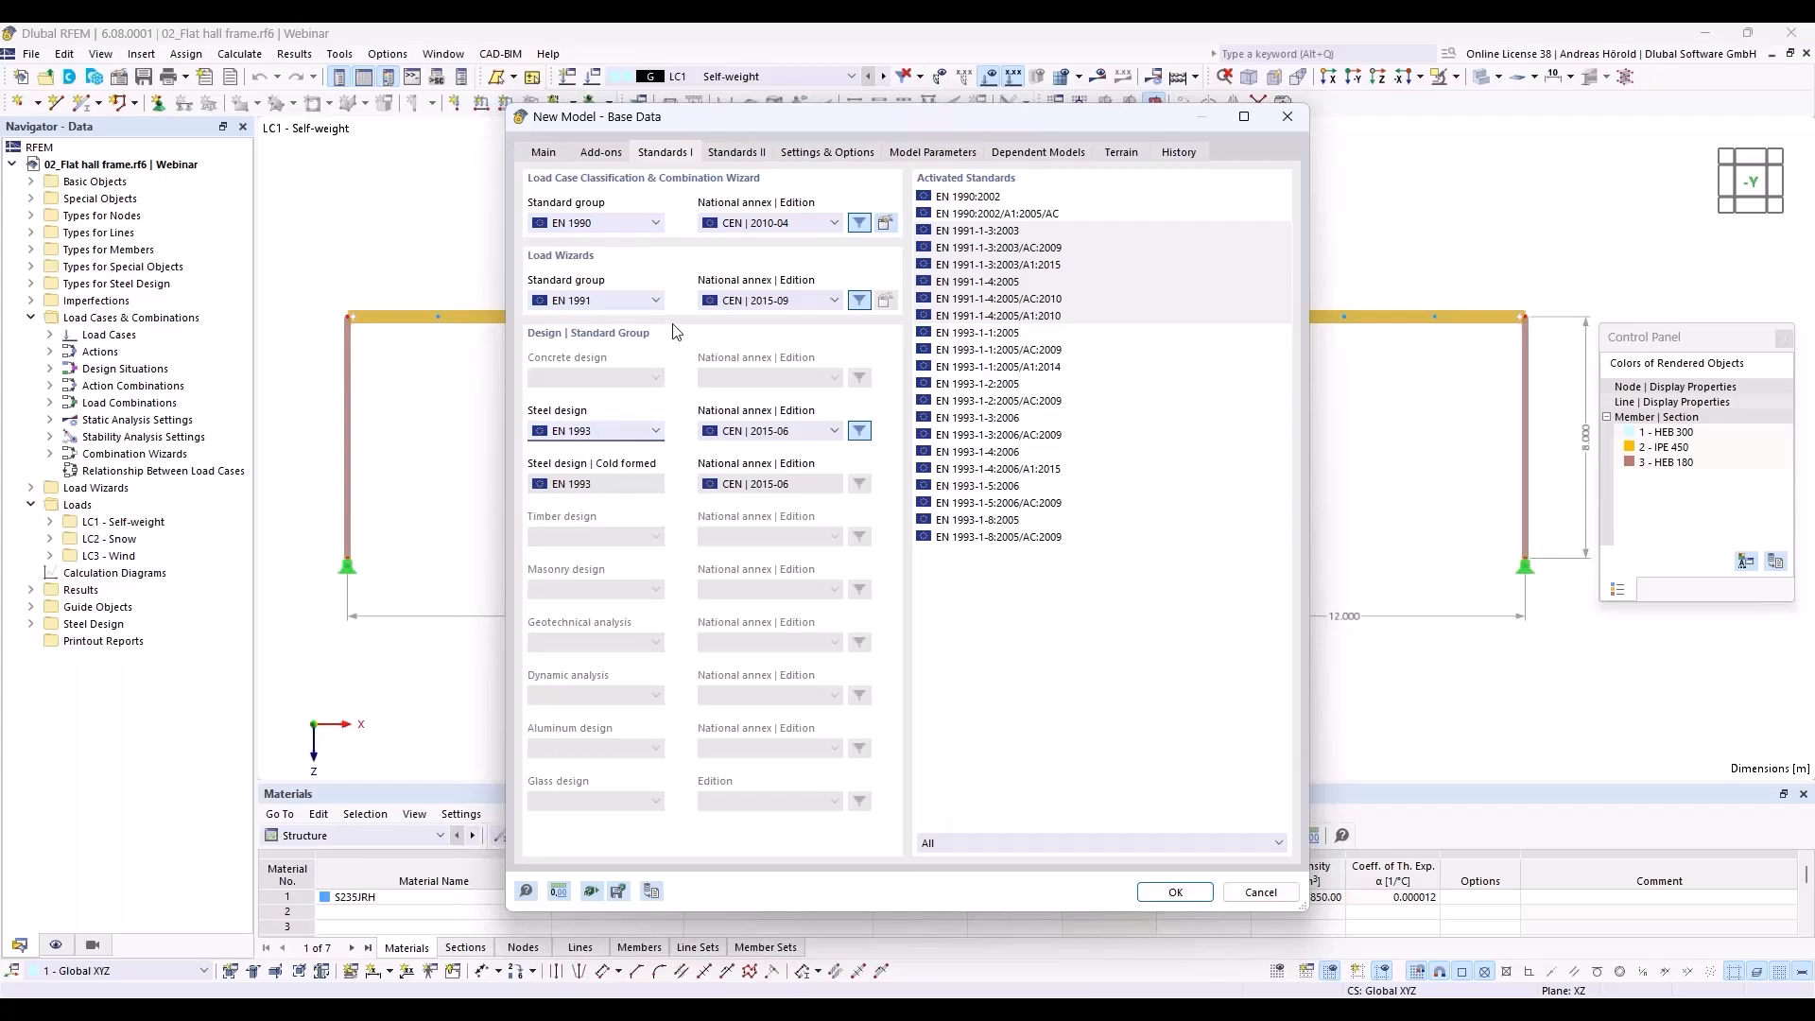
Choose the German annexes DIN 2012-08 for EN 1990, DIN 2019-04 for EN 1991 and DIN 2020-11 for EN 1993, and create the model.
{"action": "left_click", "coordinate": [793, 222]}
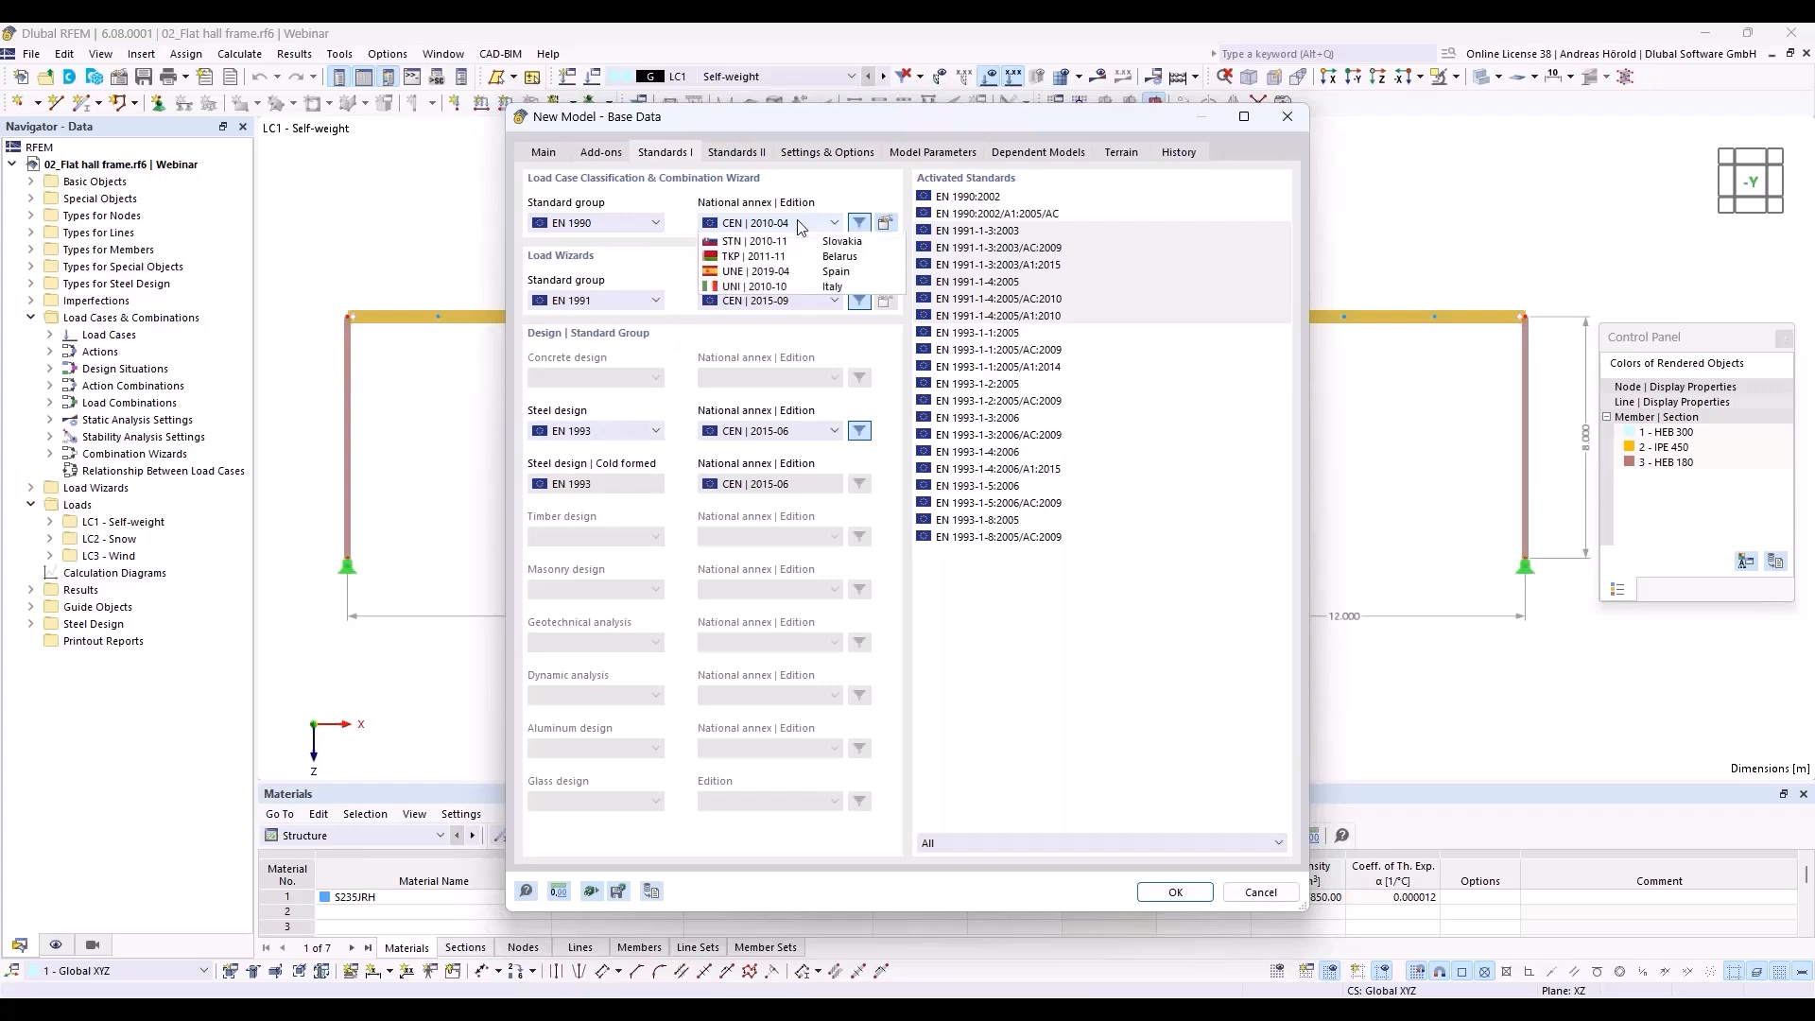
{"action": "left_click", "coordinate": [792, 315]}
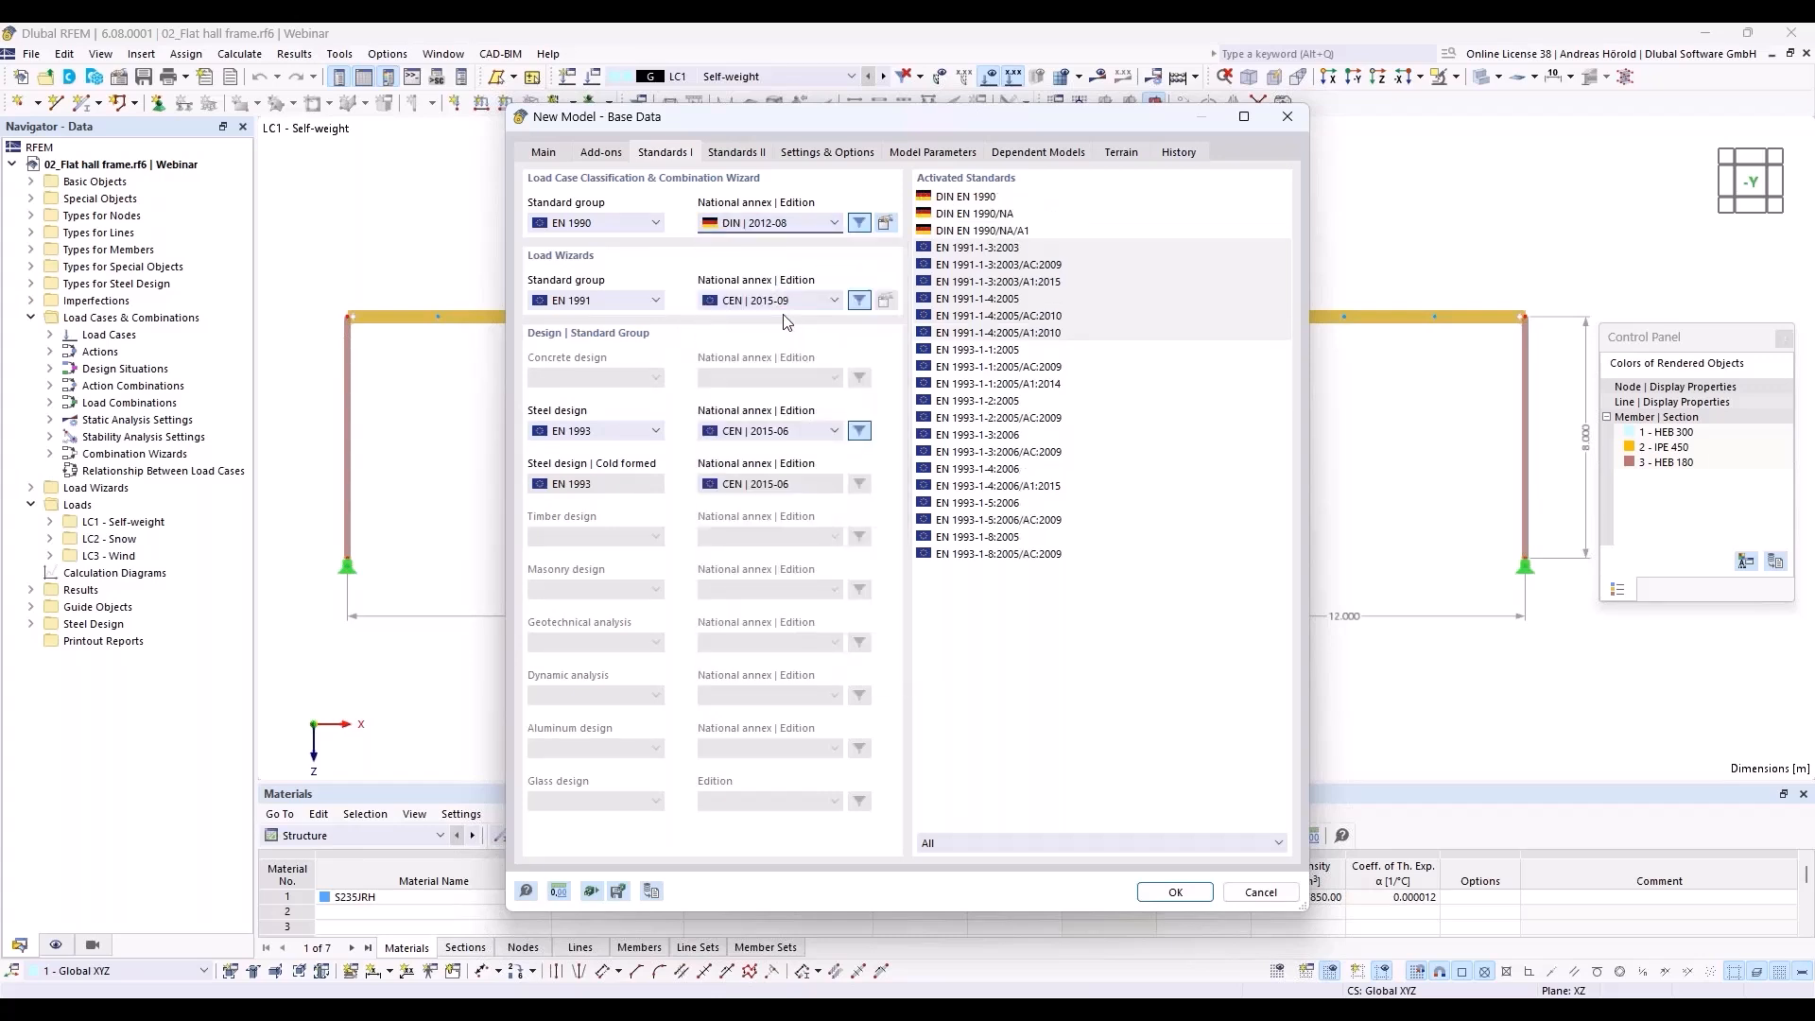
{"action": "left_click", "coordinate": [780, 303]}
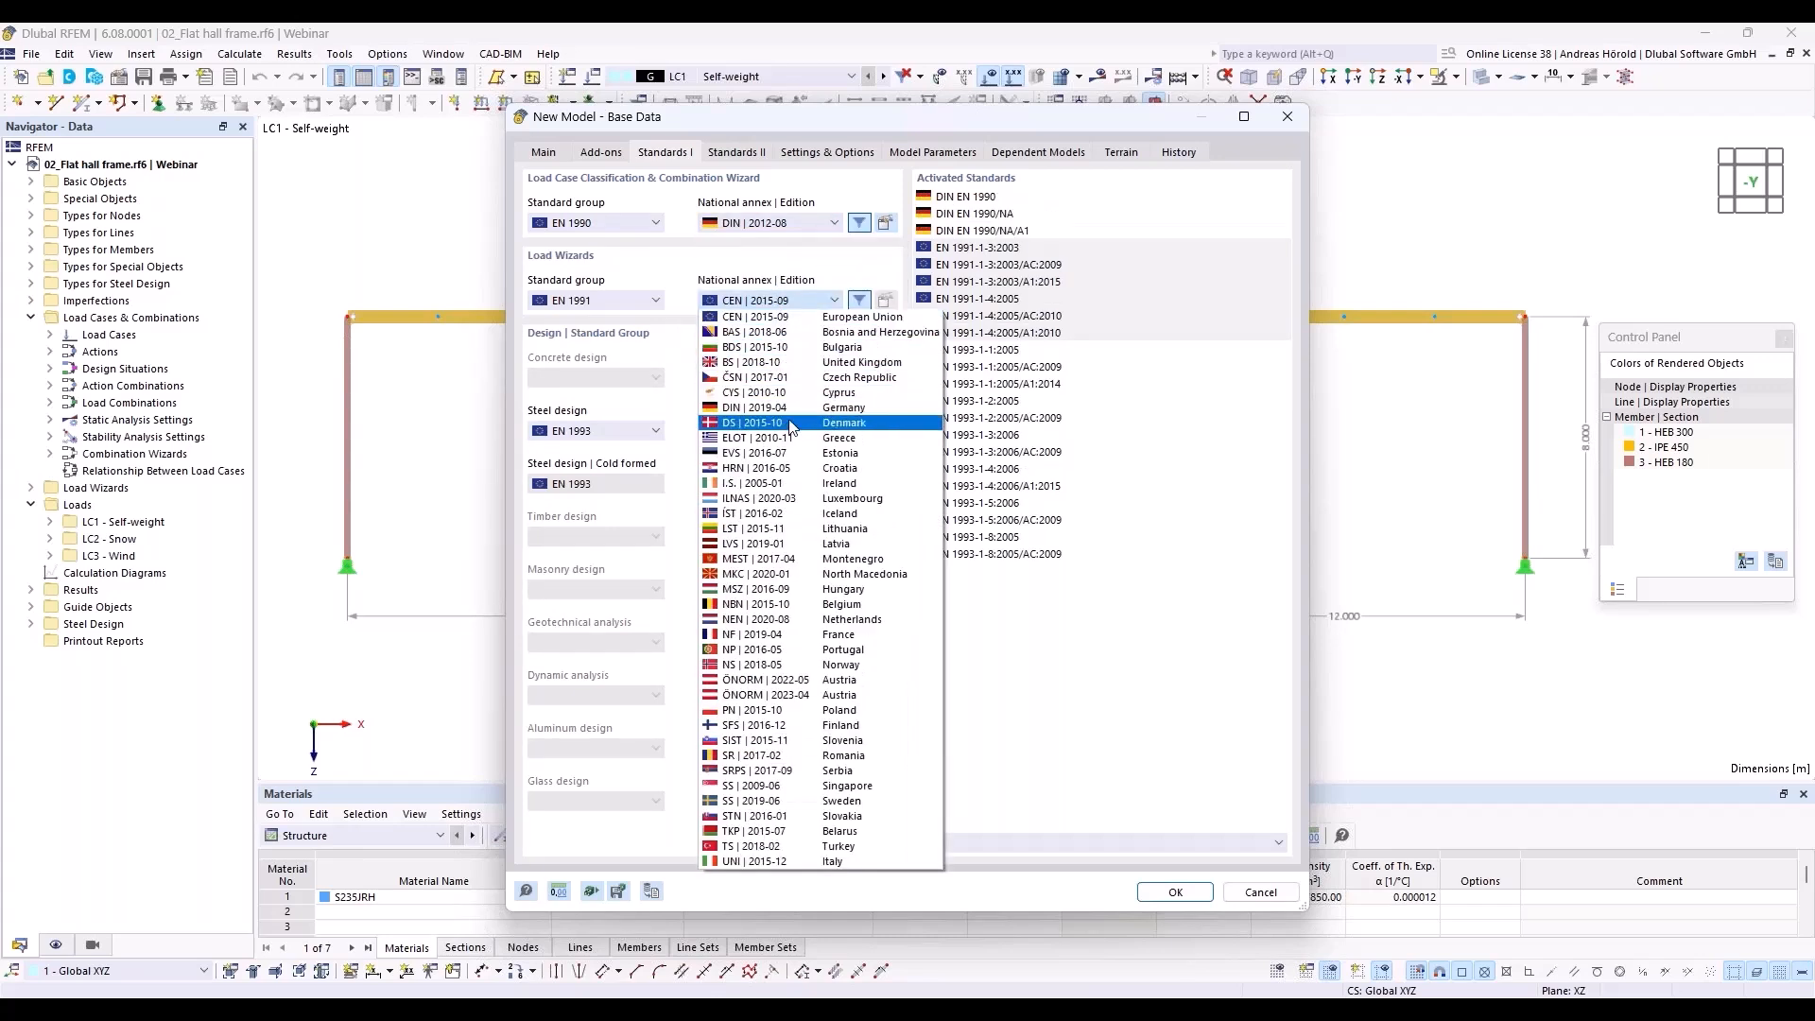
{"action": "left_click", "coordinate": [792, 412]}
{"action": "left_click", "coordinate": [799, 431]}
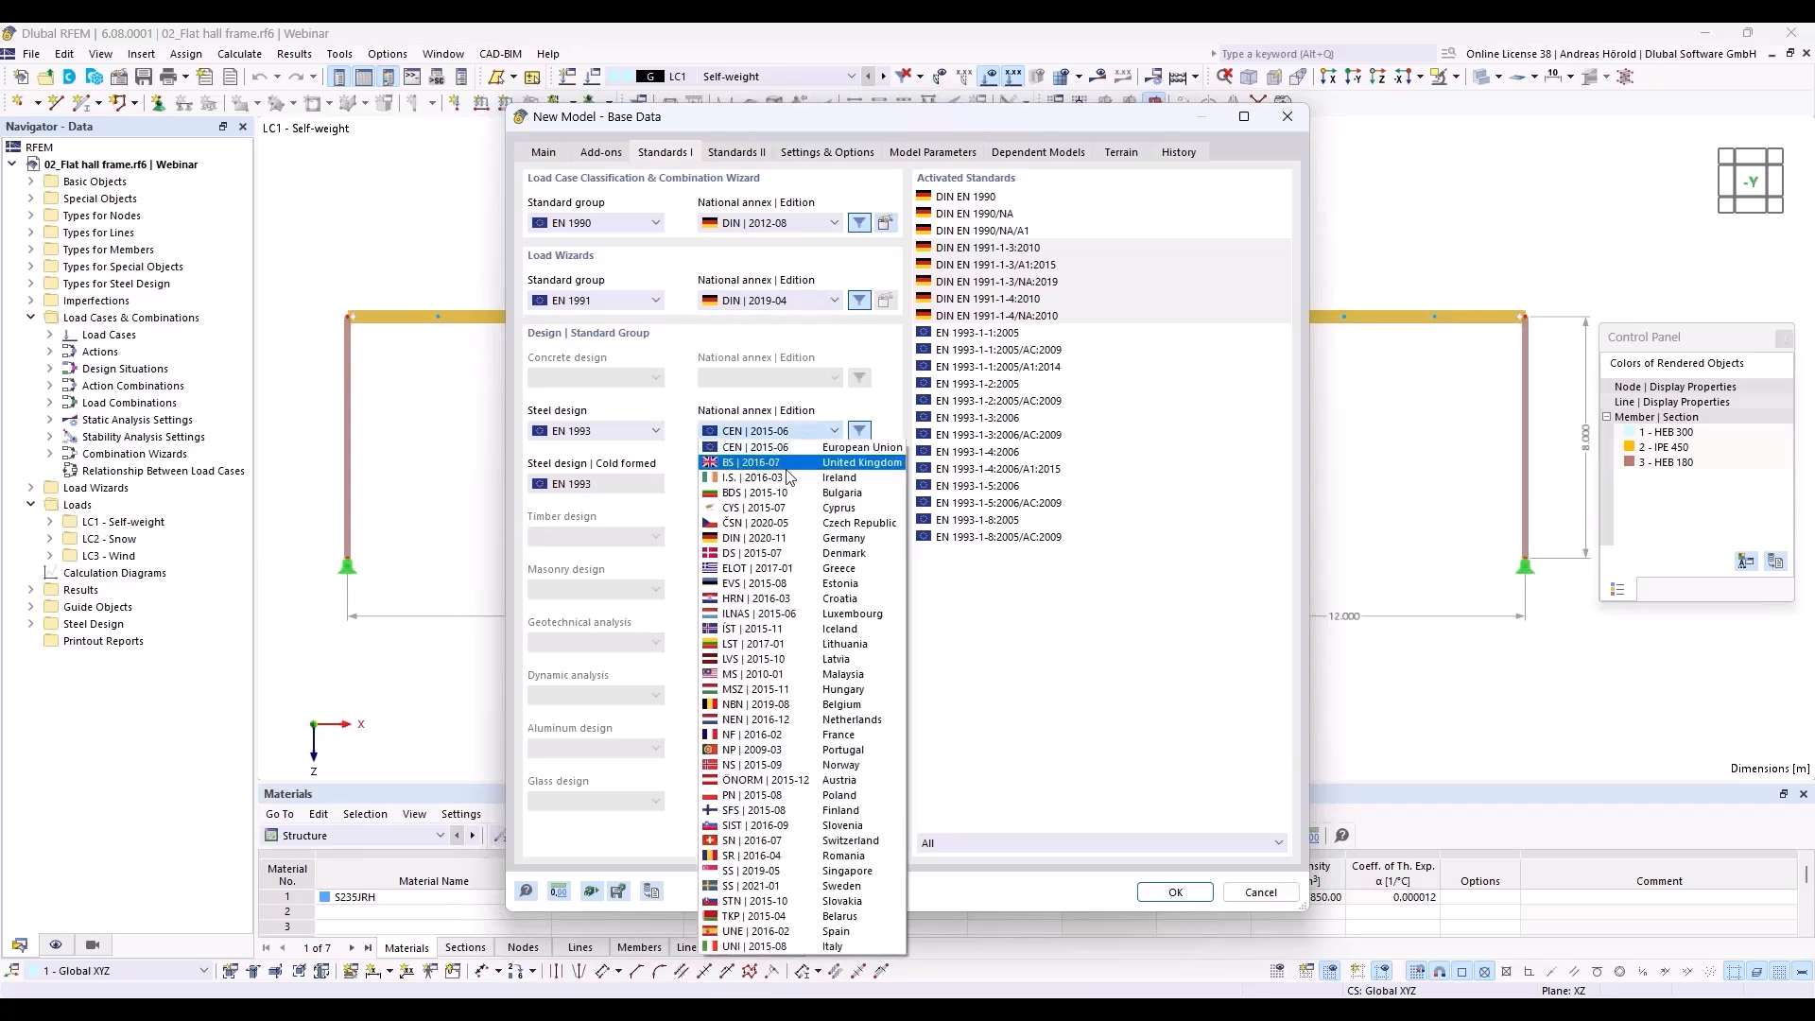
{"action": "left_click", "coordinate": [779, 539]}
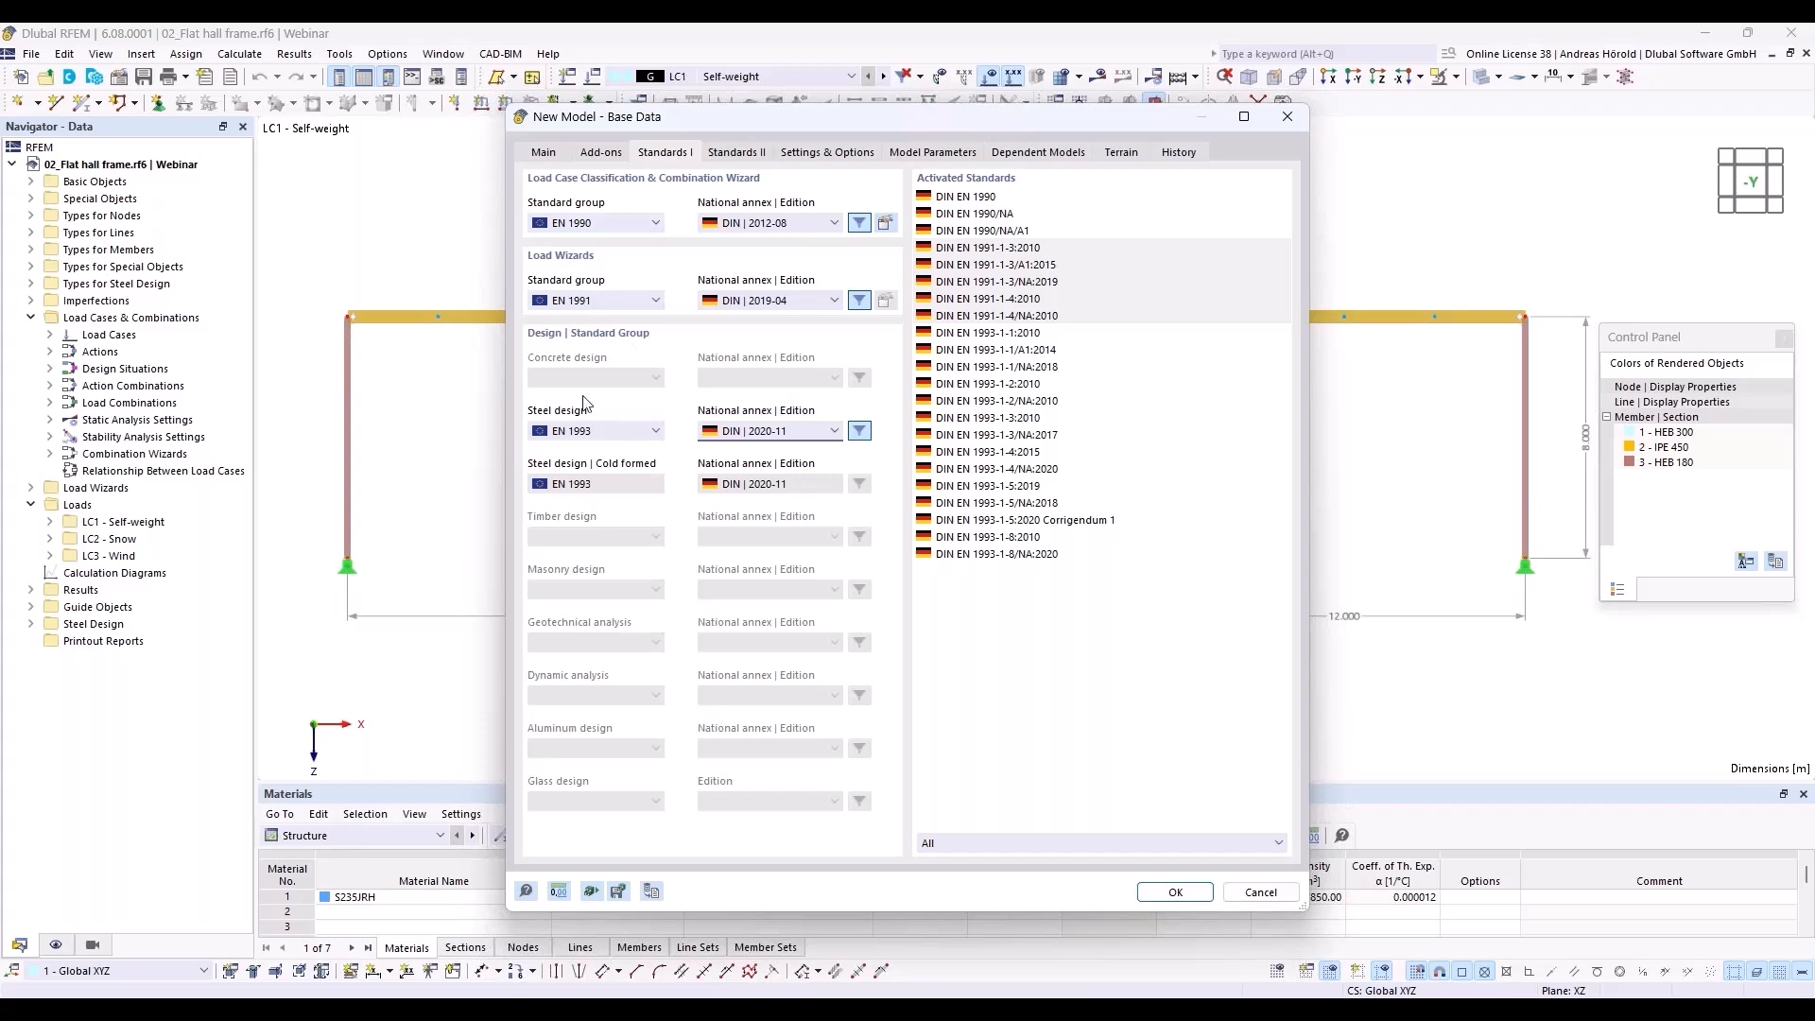
{"action": "left_click", "coordinate": [1175, 895]}
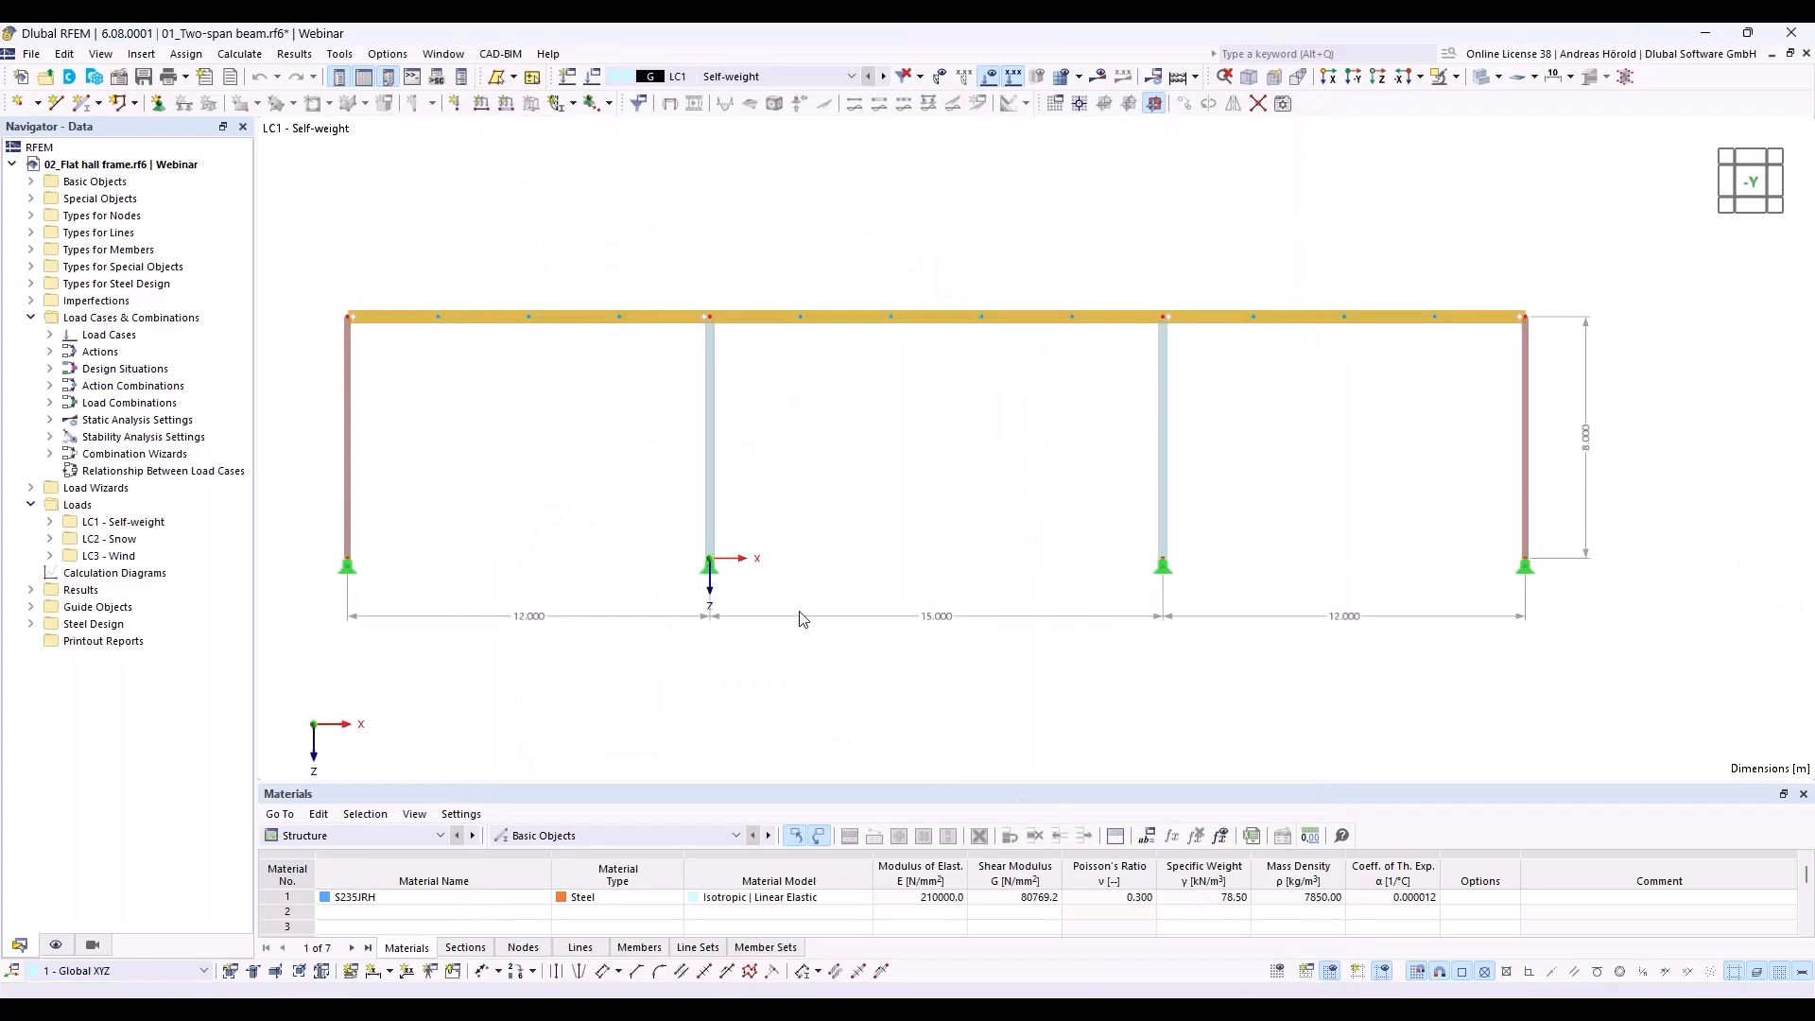
View the XZ work plane from the reverse Y direction and review its grid and snap settings.
{"action": "left_click", "coordinate": [1356, 82]}
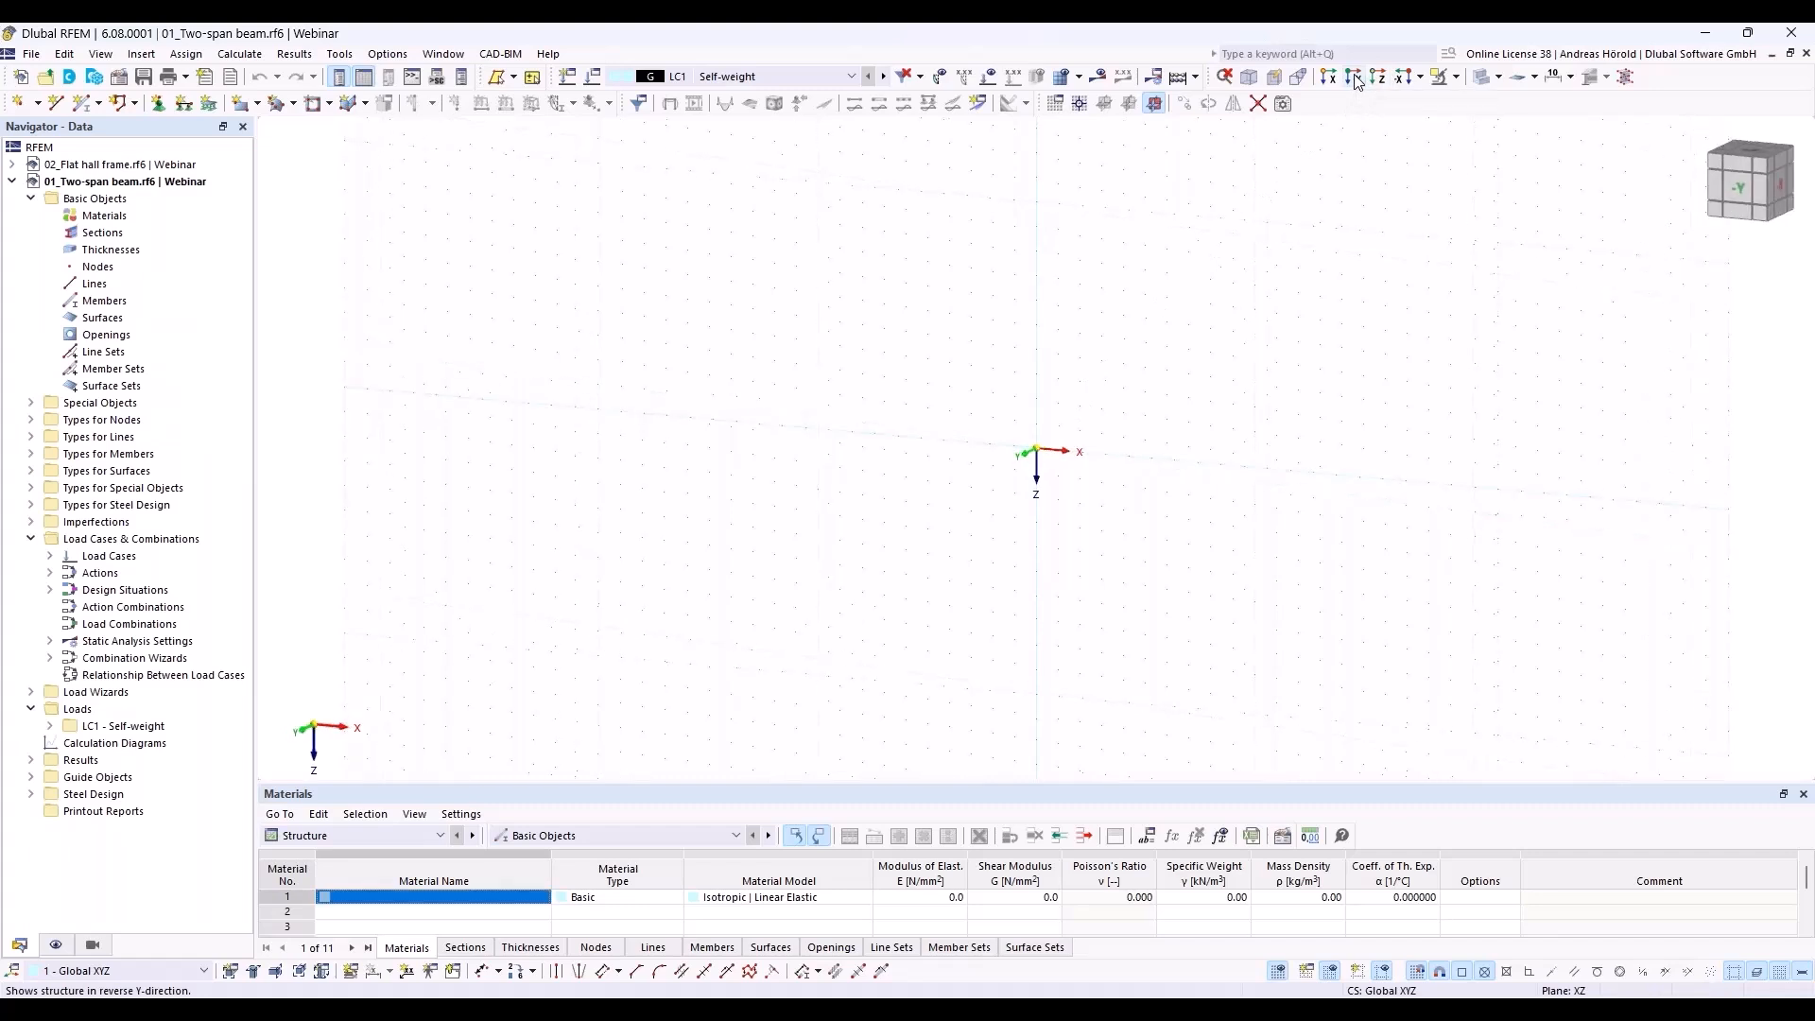
{"action": "middle_click_drag", "start_coordinate": [1194, 593], "coordinate": [719, 618]}
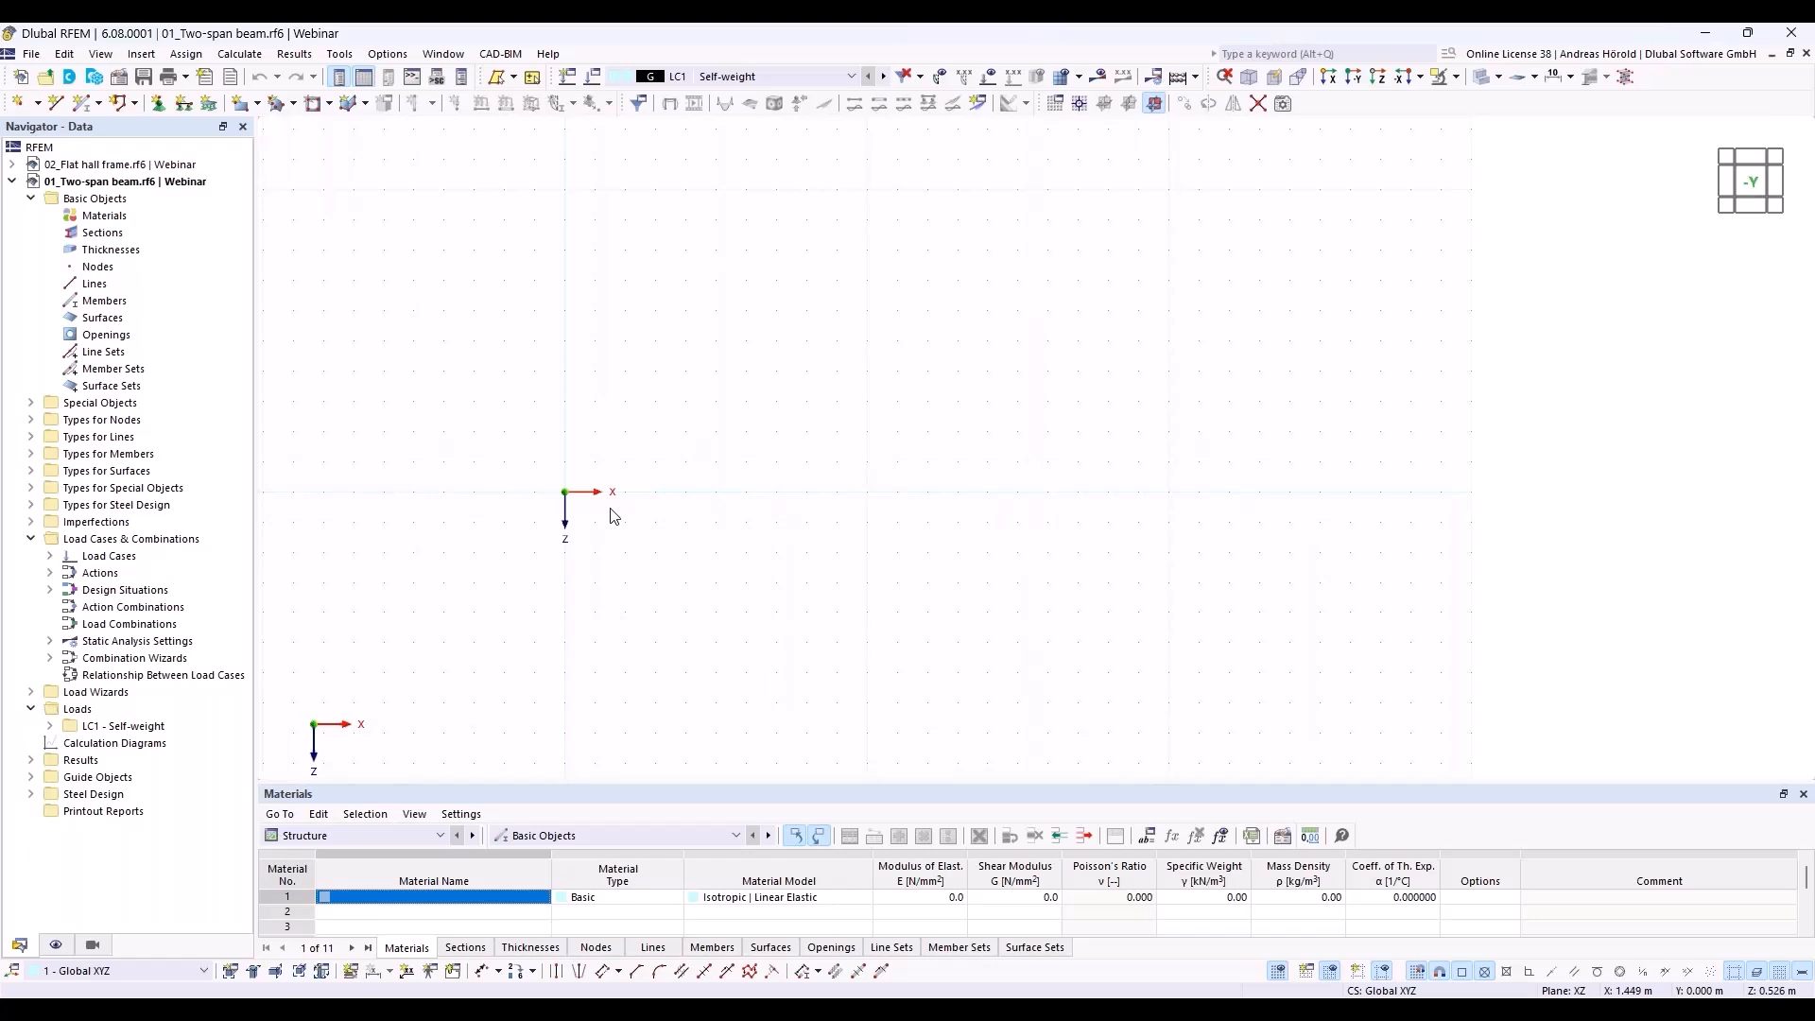
{"action": "left_click", "coordinate": [1279, 974]}
{"action": "double_click", "coordinate": [1279, 974]}
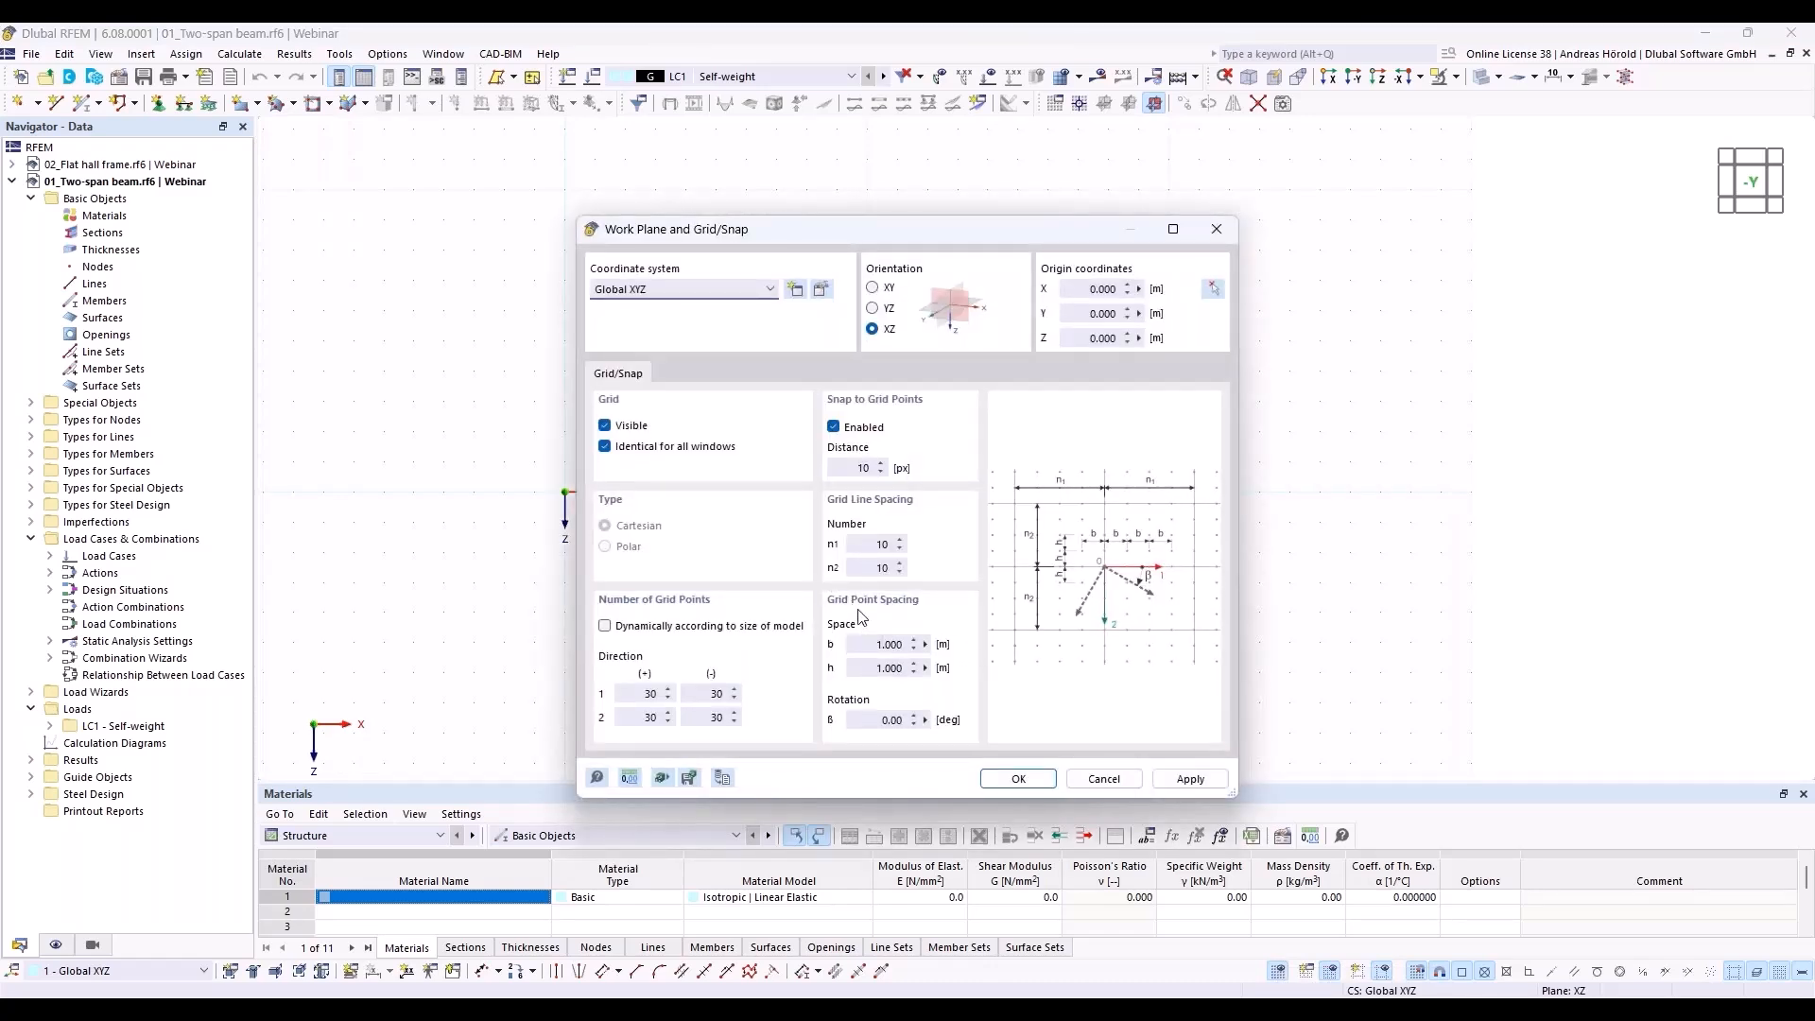
{"action": "left_click", "coordinate": [1098, 777]}
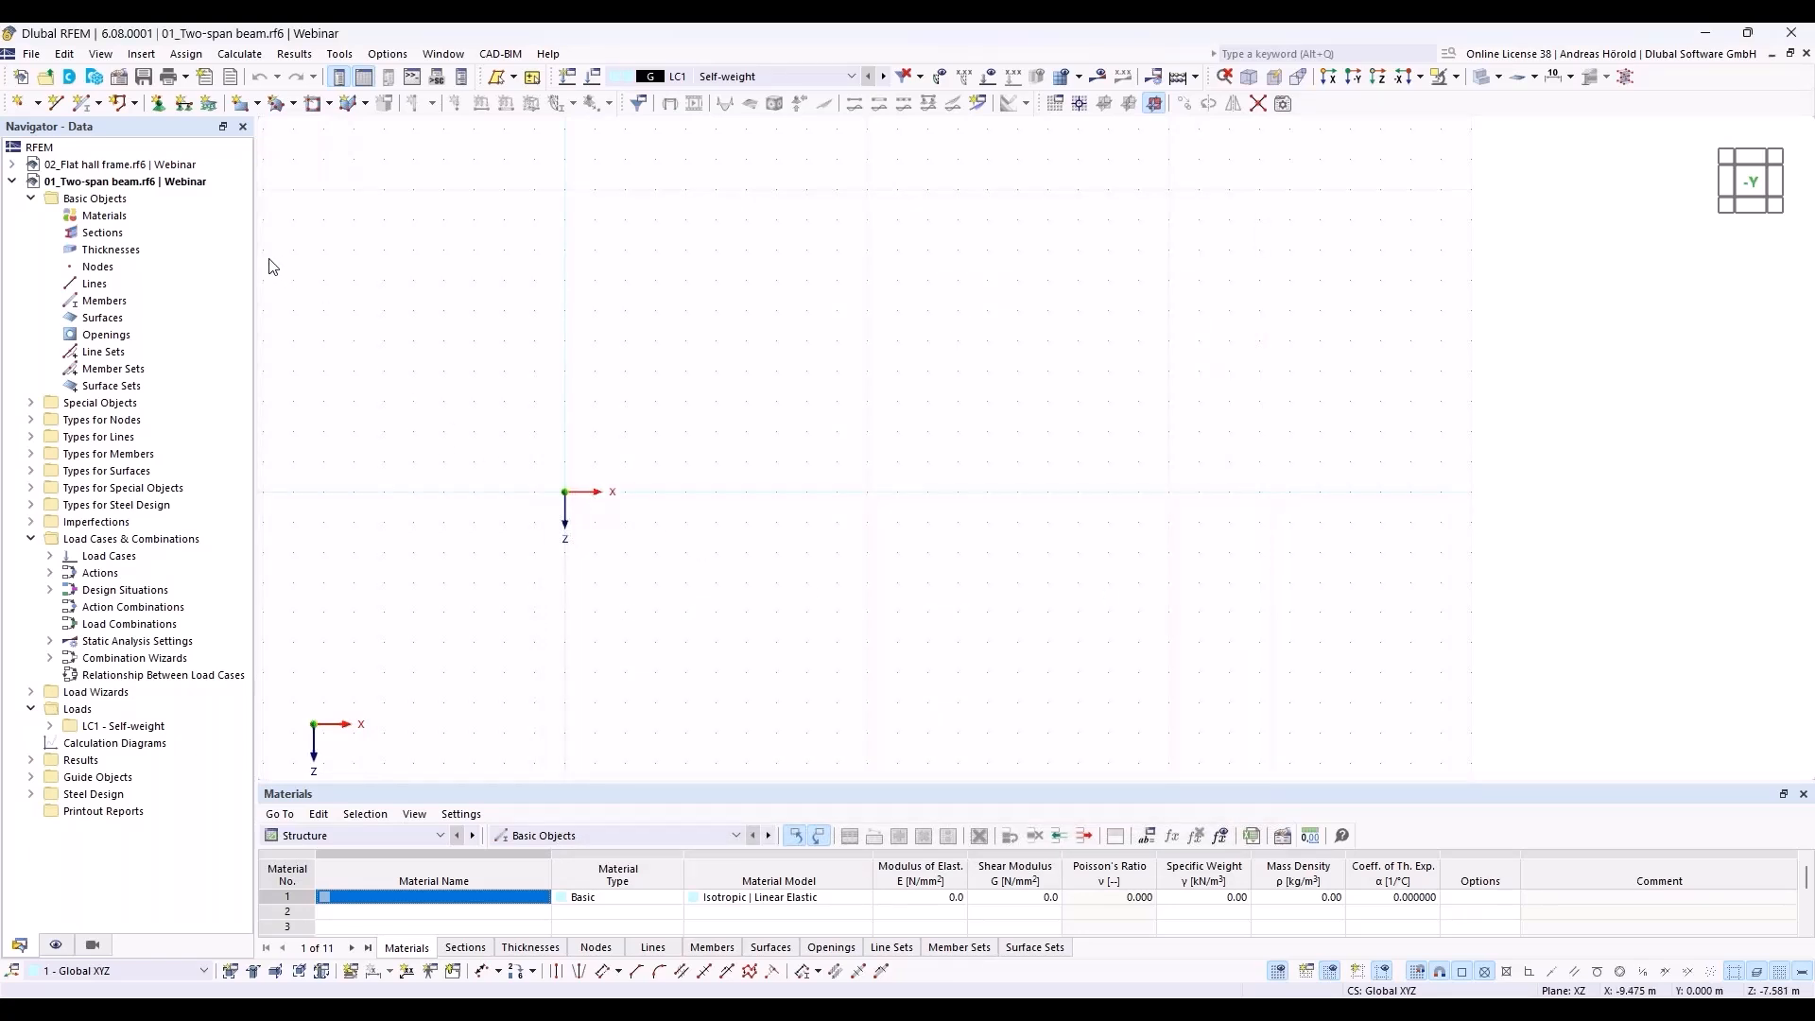
Begin a new beam member and pick the IPE 550 section from the EN 10365:2017 ArcelorMittal series.
{"action": "left_click", "coordinate": [81, 104]}
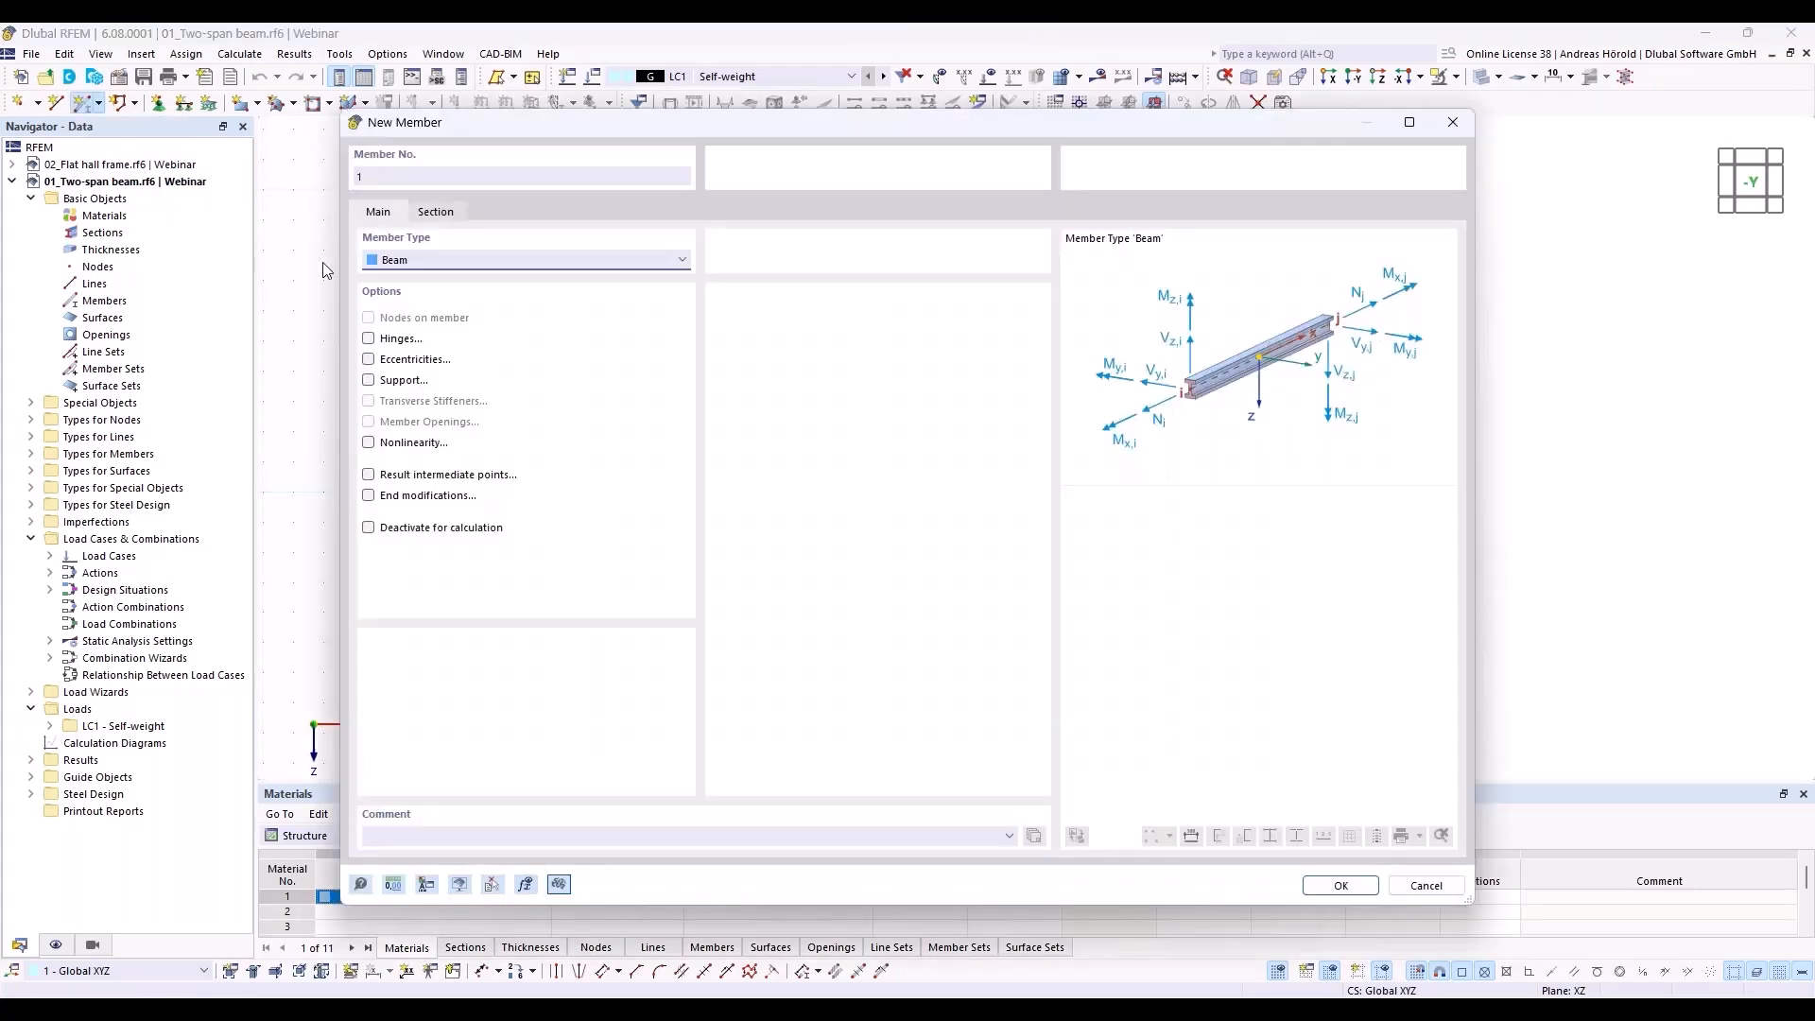
{"action": "left_click", "coordinate": [432, 217]}
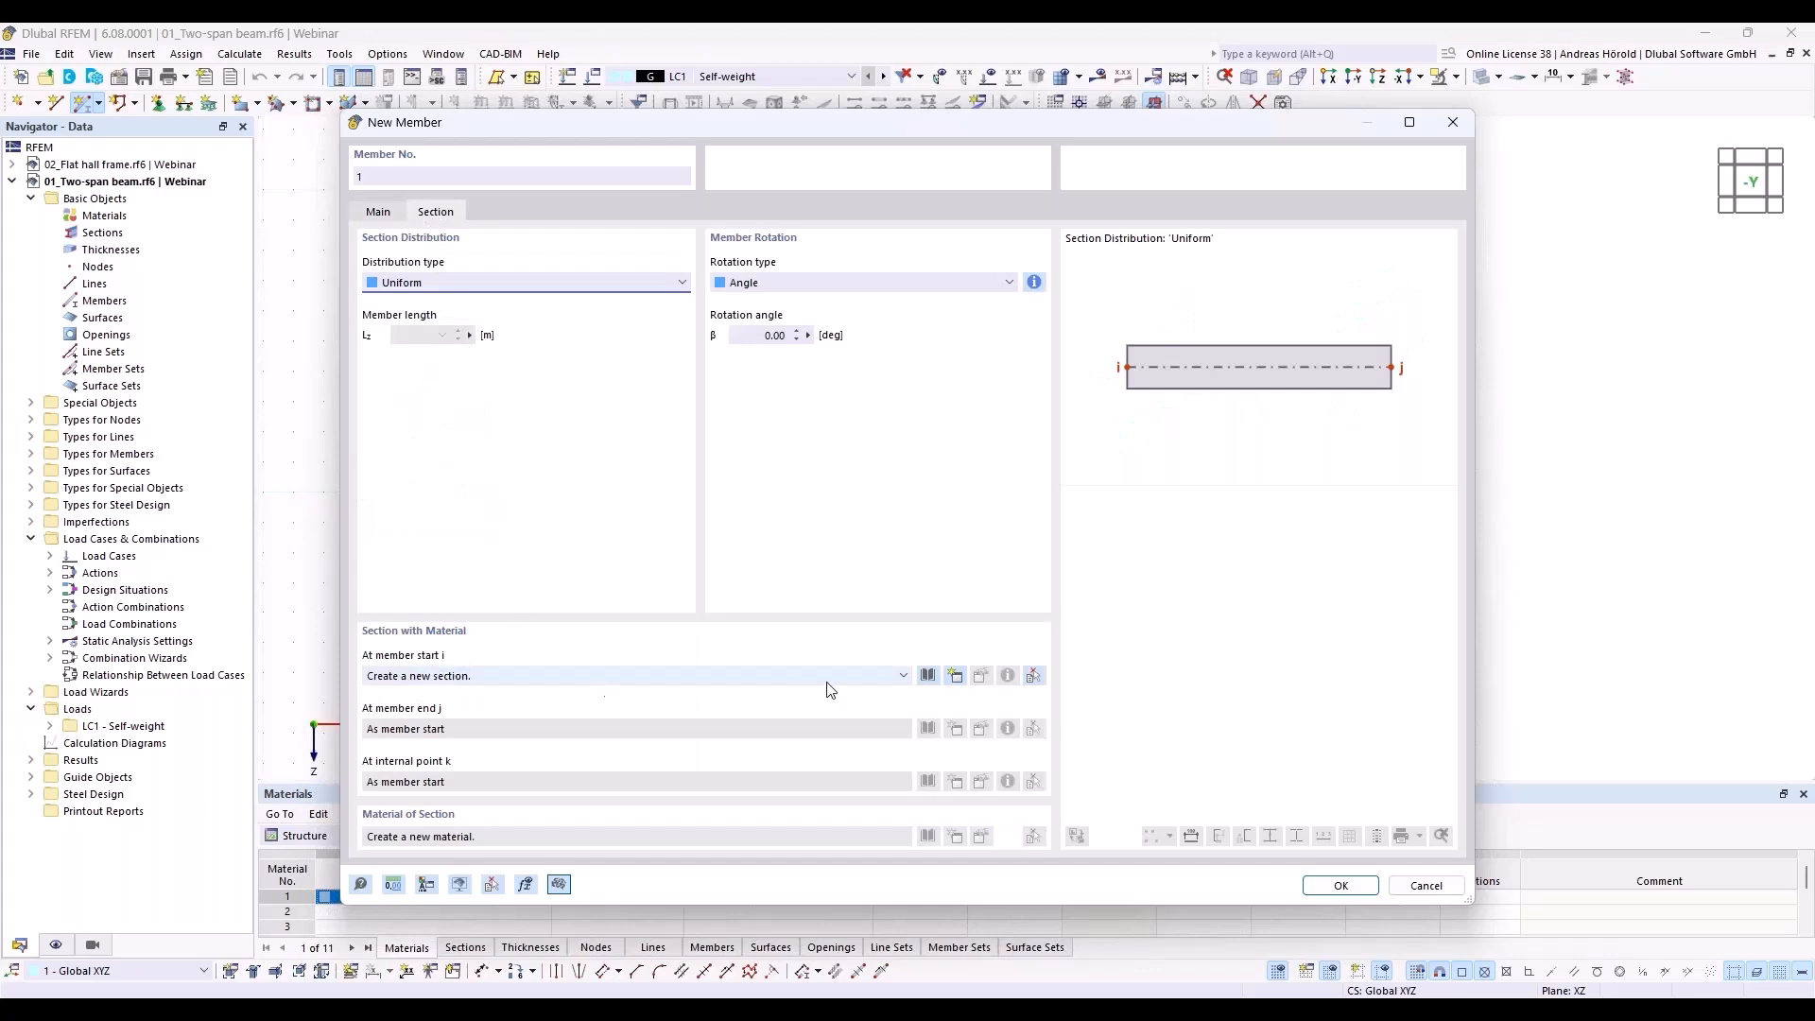
{"action": "left_click", "coordinate": [927, 677]}
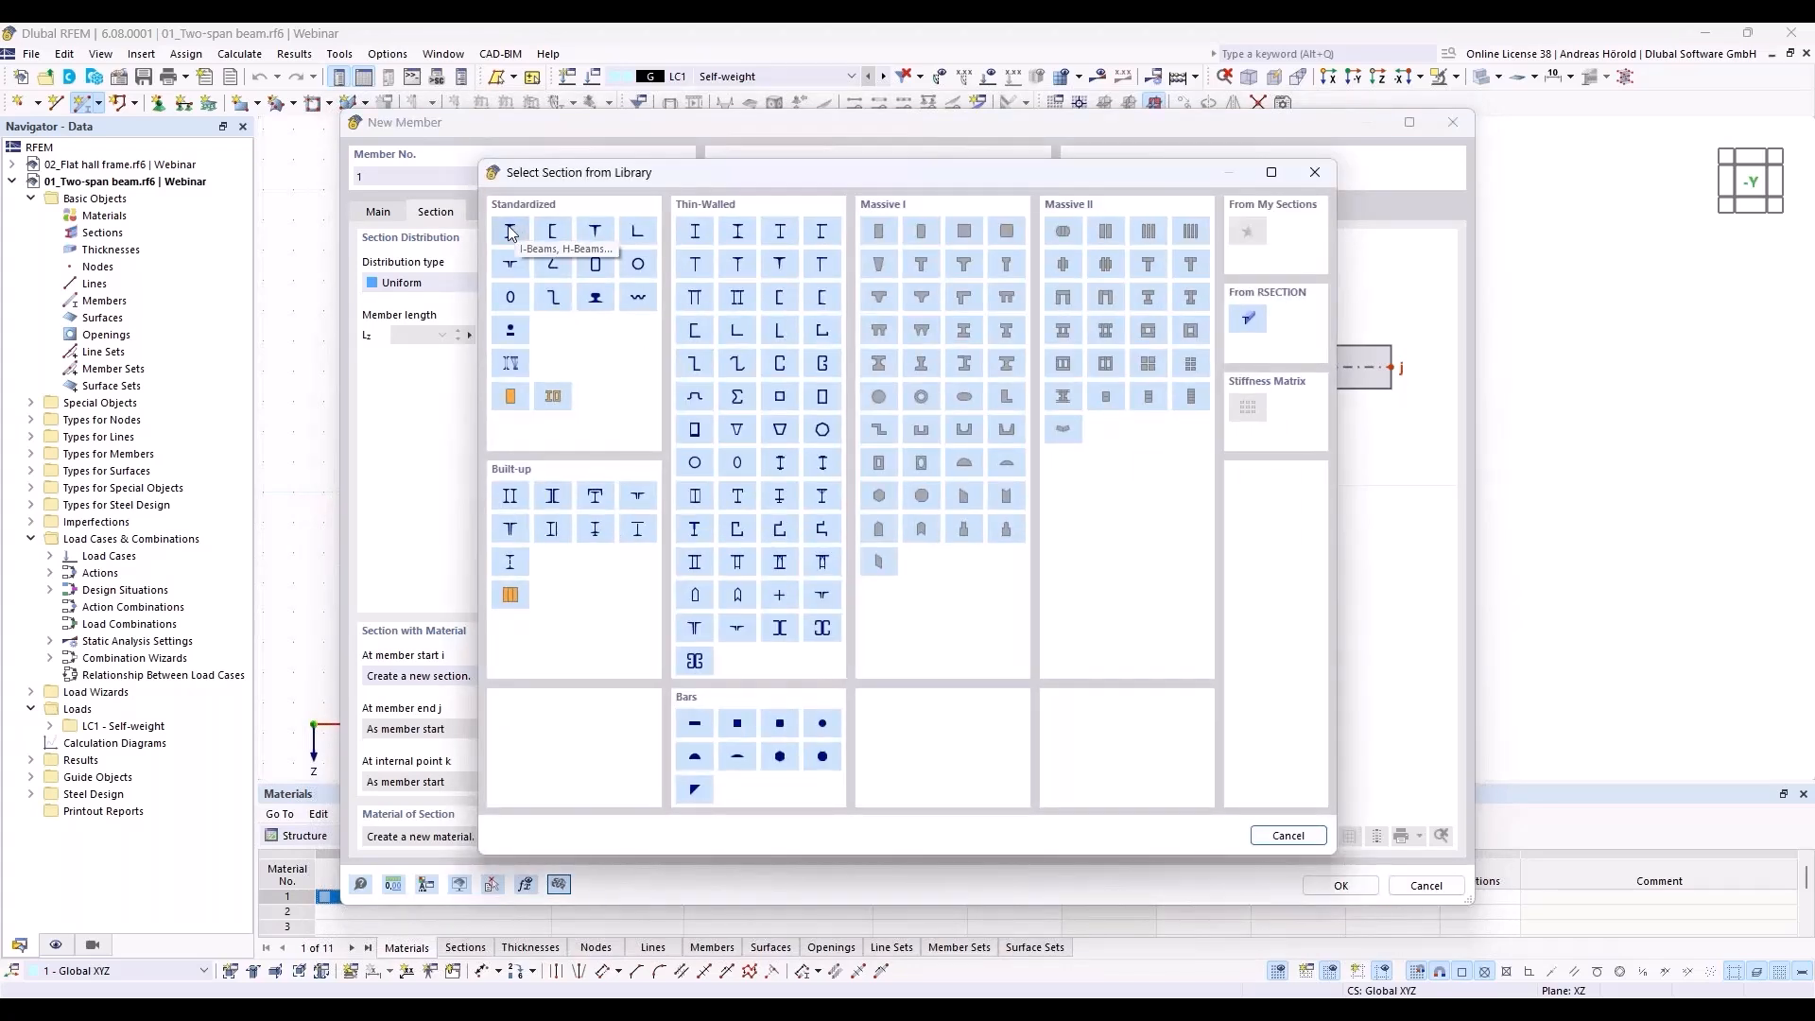
{"action": "left_click", "coordinate": [510, 232]}
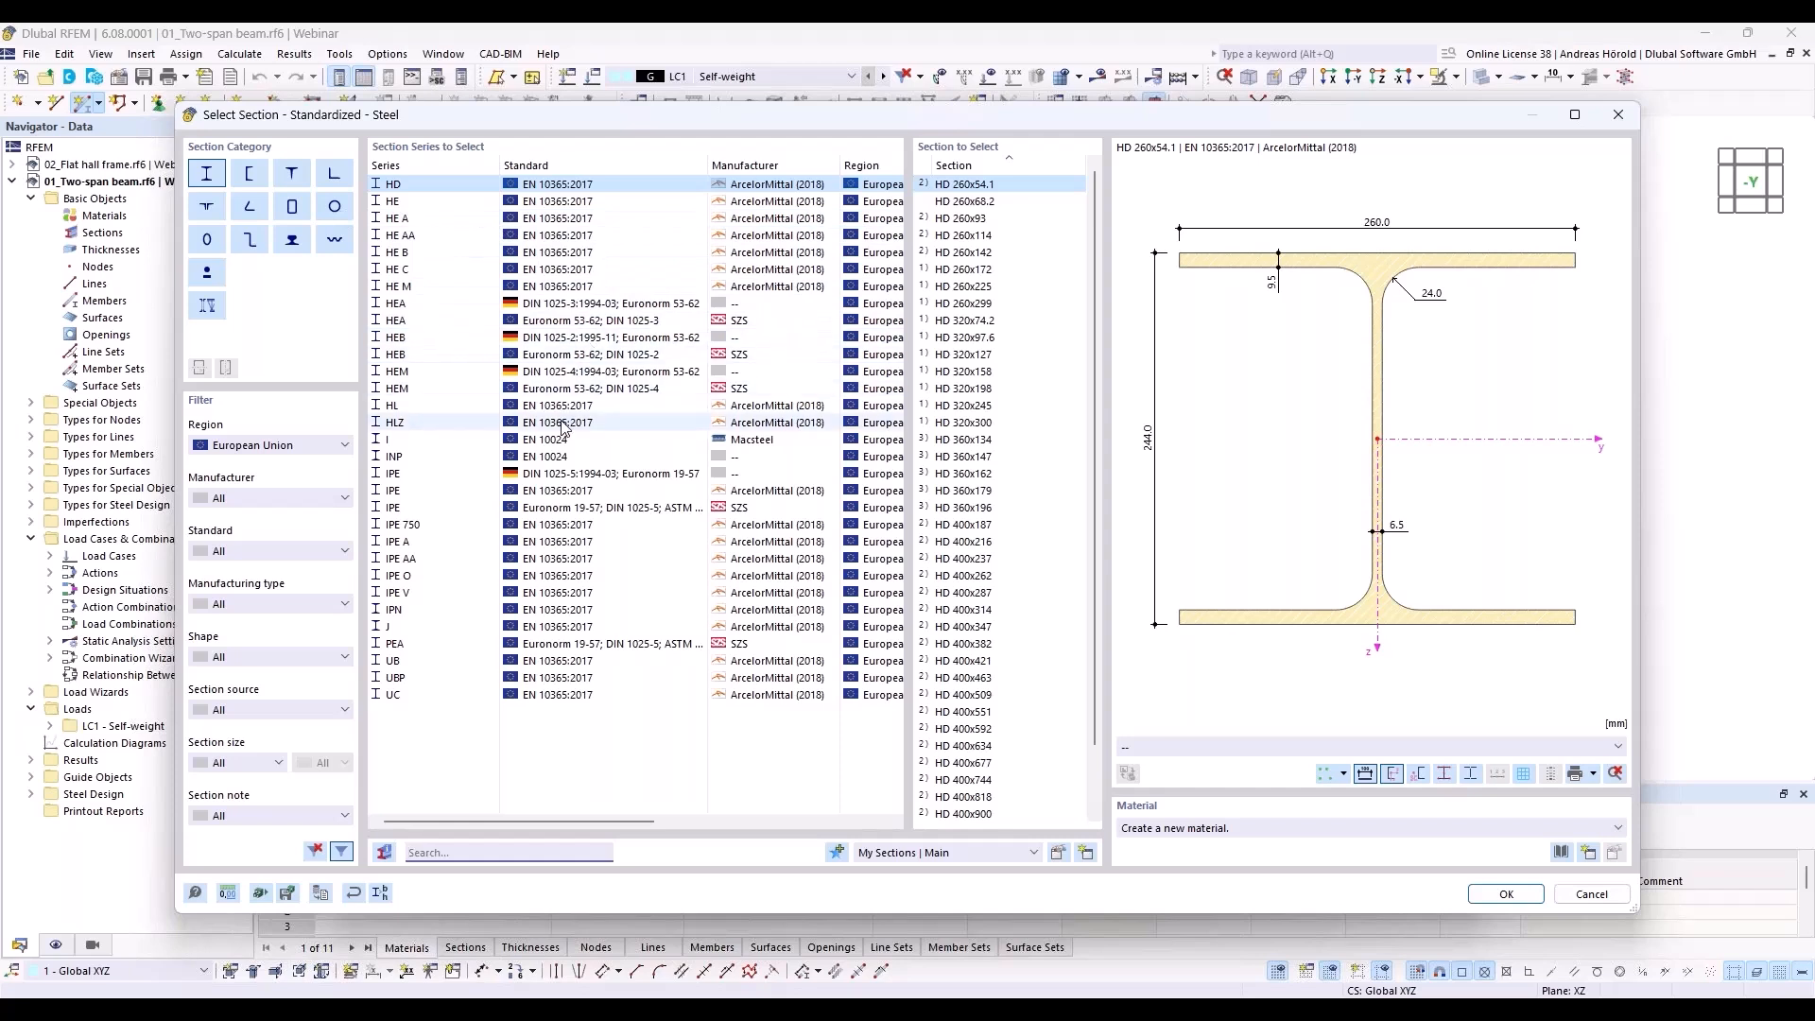
{"action": "left_click", "coordinate": [431, 490]}
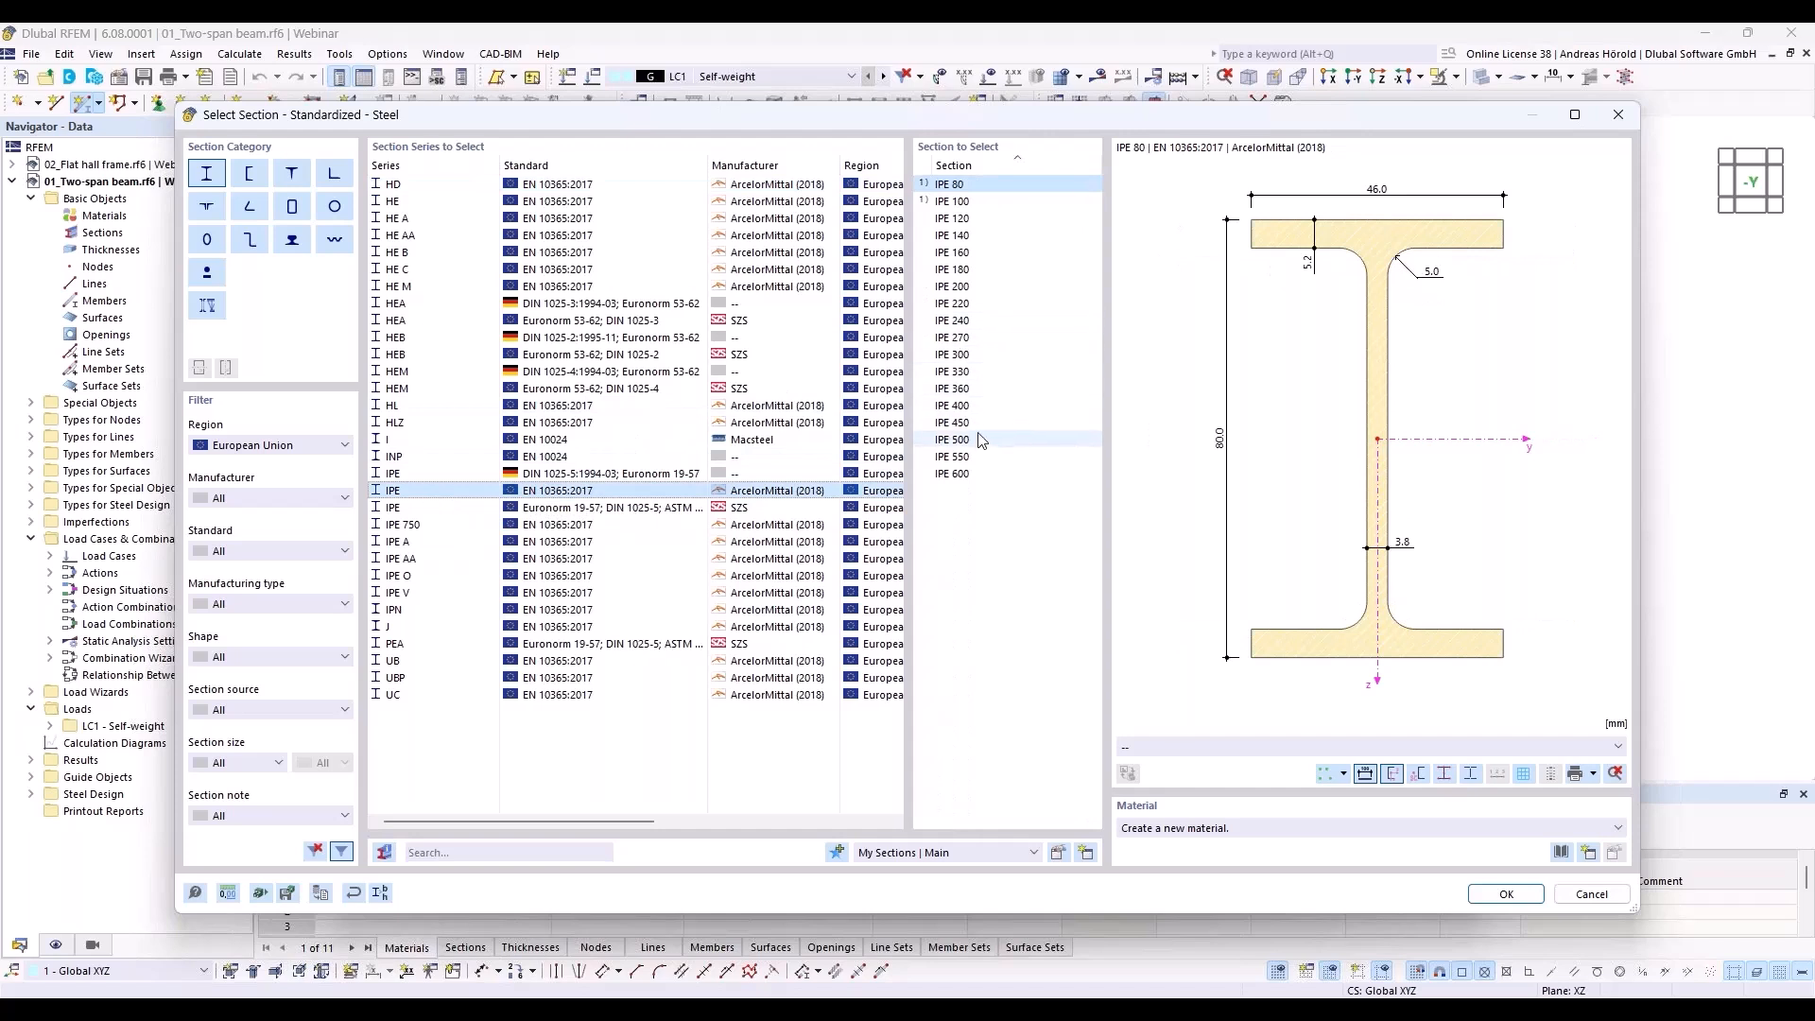
{"action": "left_click", "coordinate": [974, 457]}
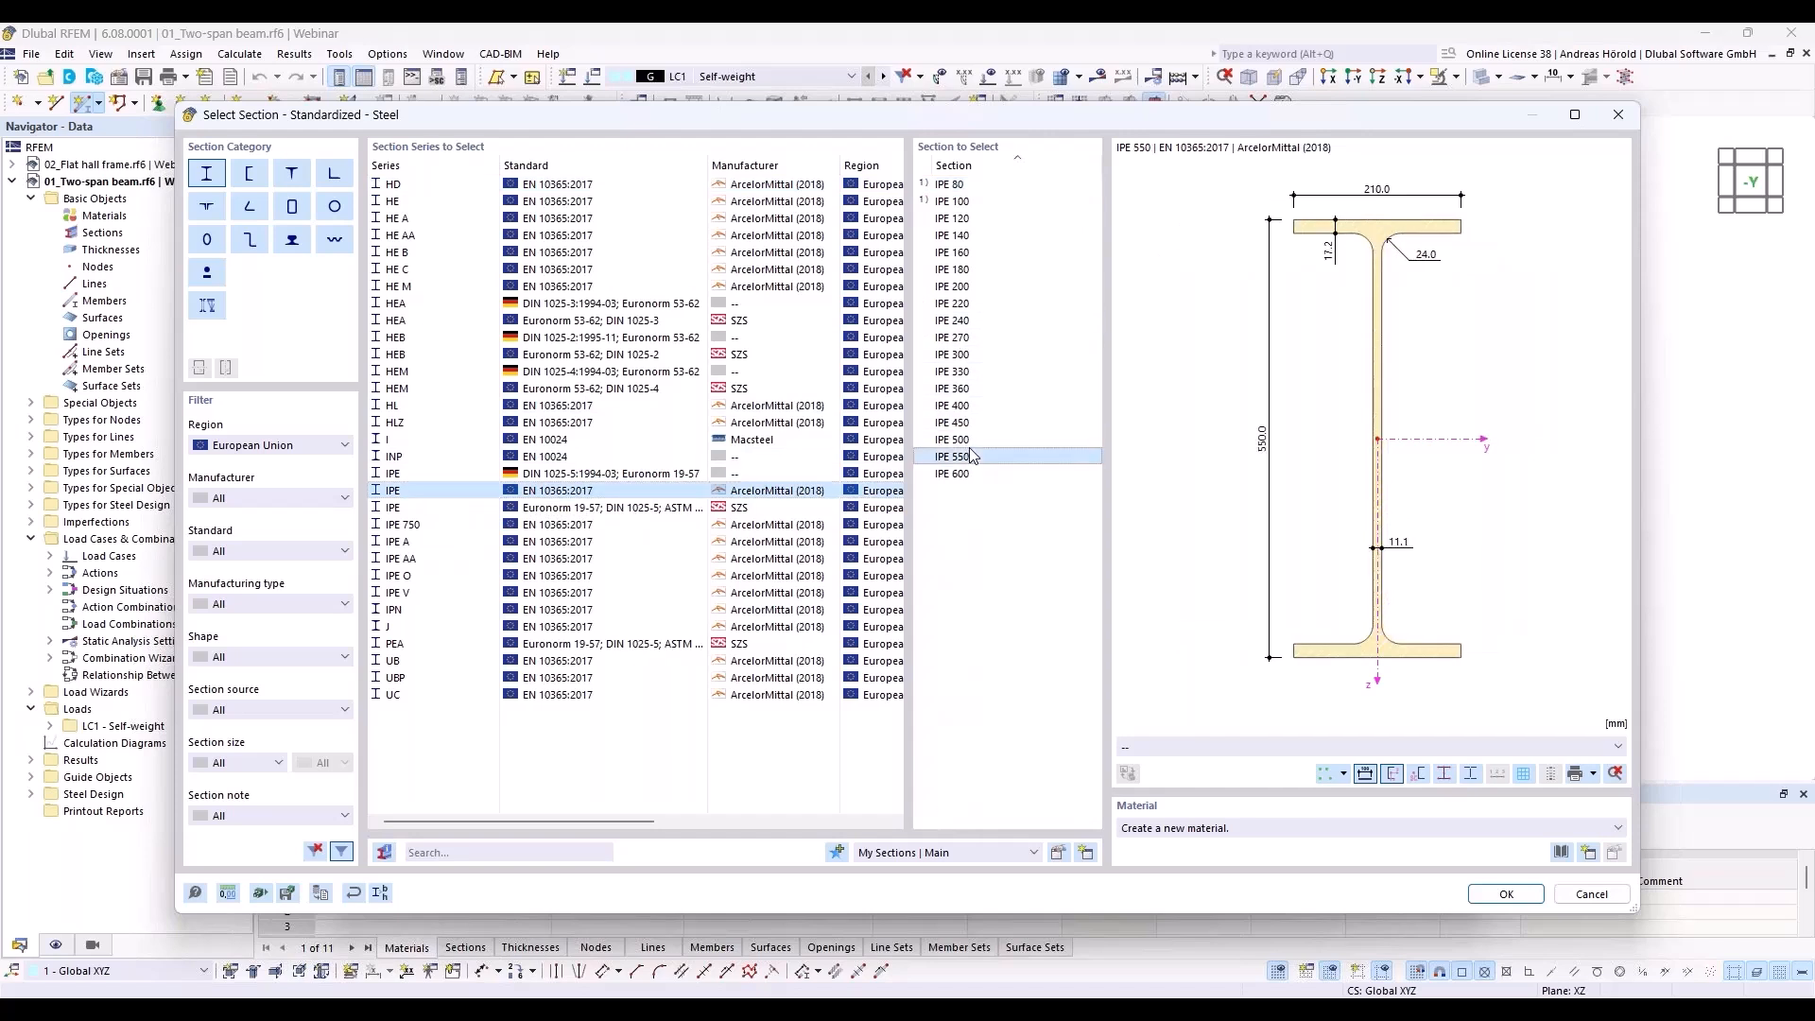
Examine the material library's region, type and subtype filters and the grades offered by its carbon steel series.
{"action": "left_click", "coordinate": [1562, 854]}
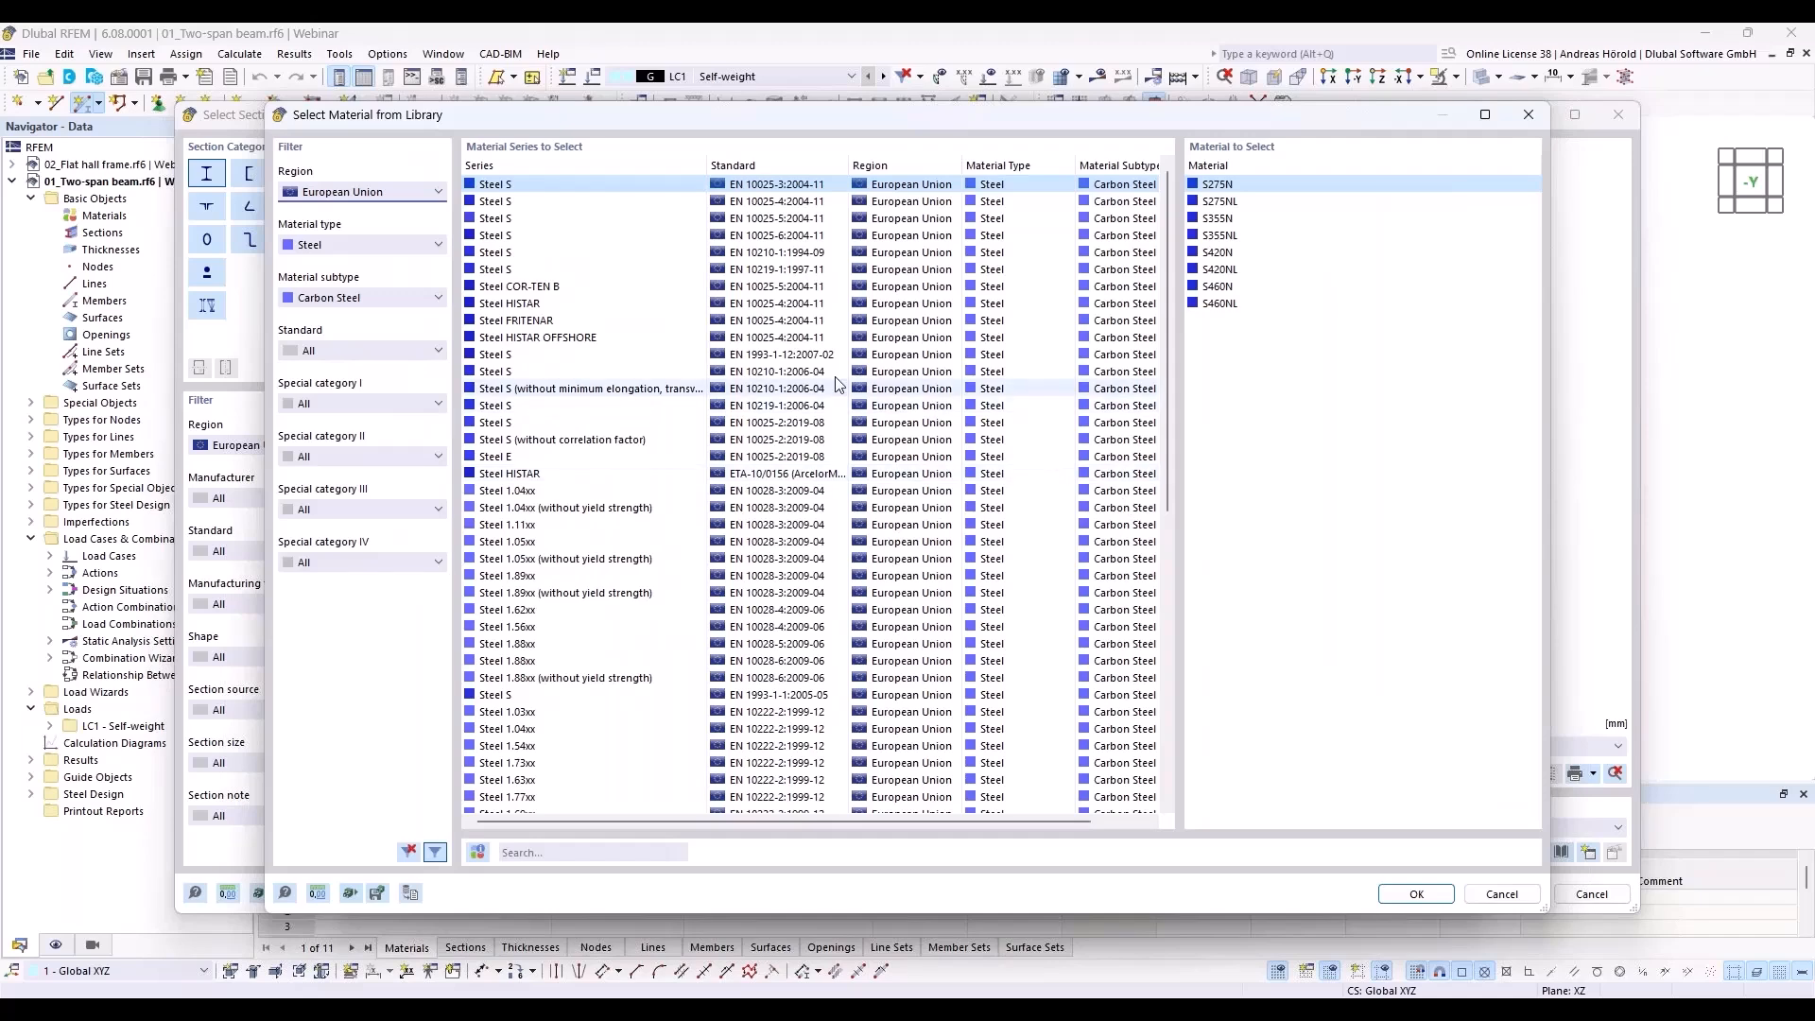
{"action": "left_click", "coordinate": [368, 193]}
{"action": "left_click", "coordinate": [369, 194]}
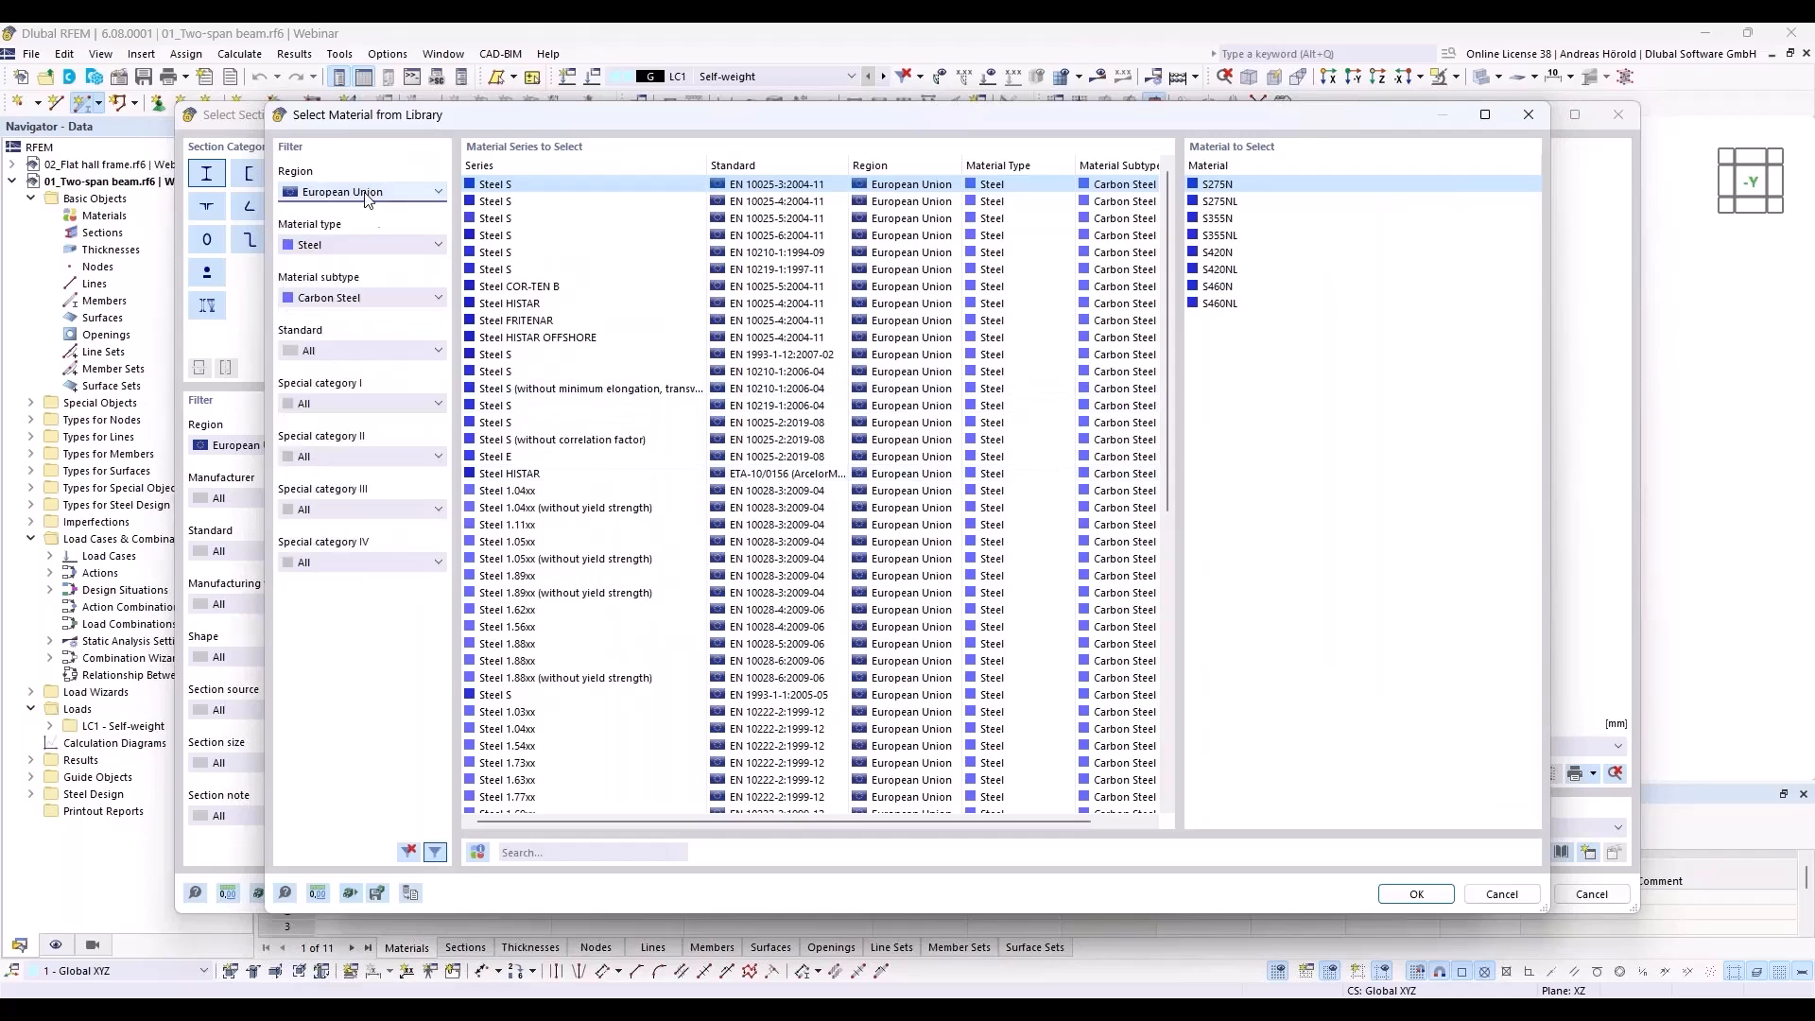
{"action": "left_click", "coordinate": [378, 244]}
{"action": "left_click", "coordinate": [378, 243]}
{"action": "left_click", "coordinate": [382, 296]}
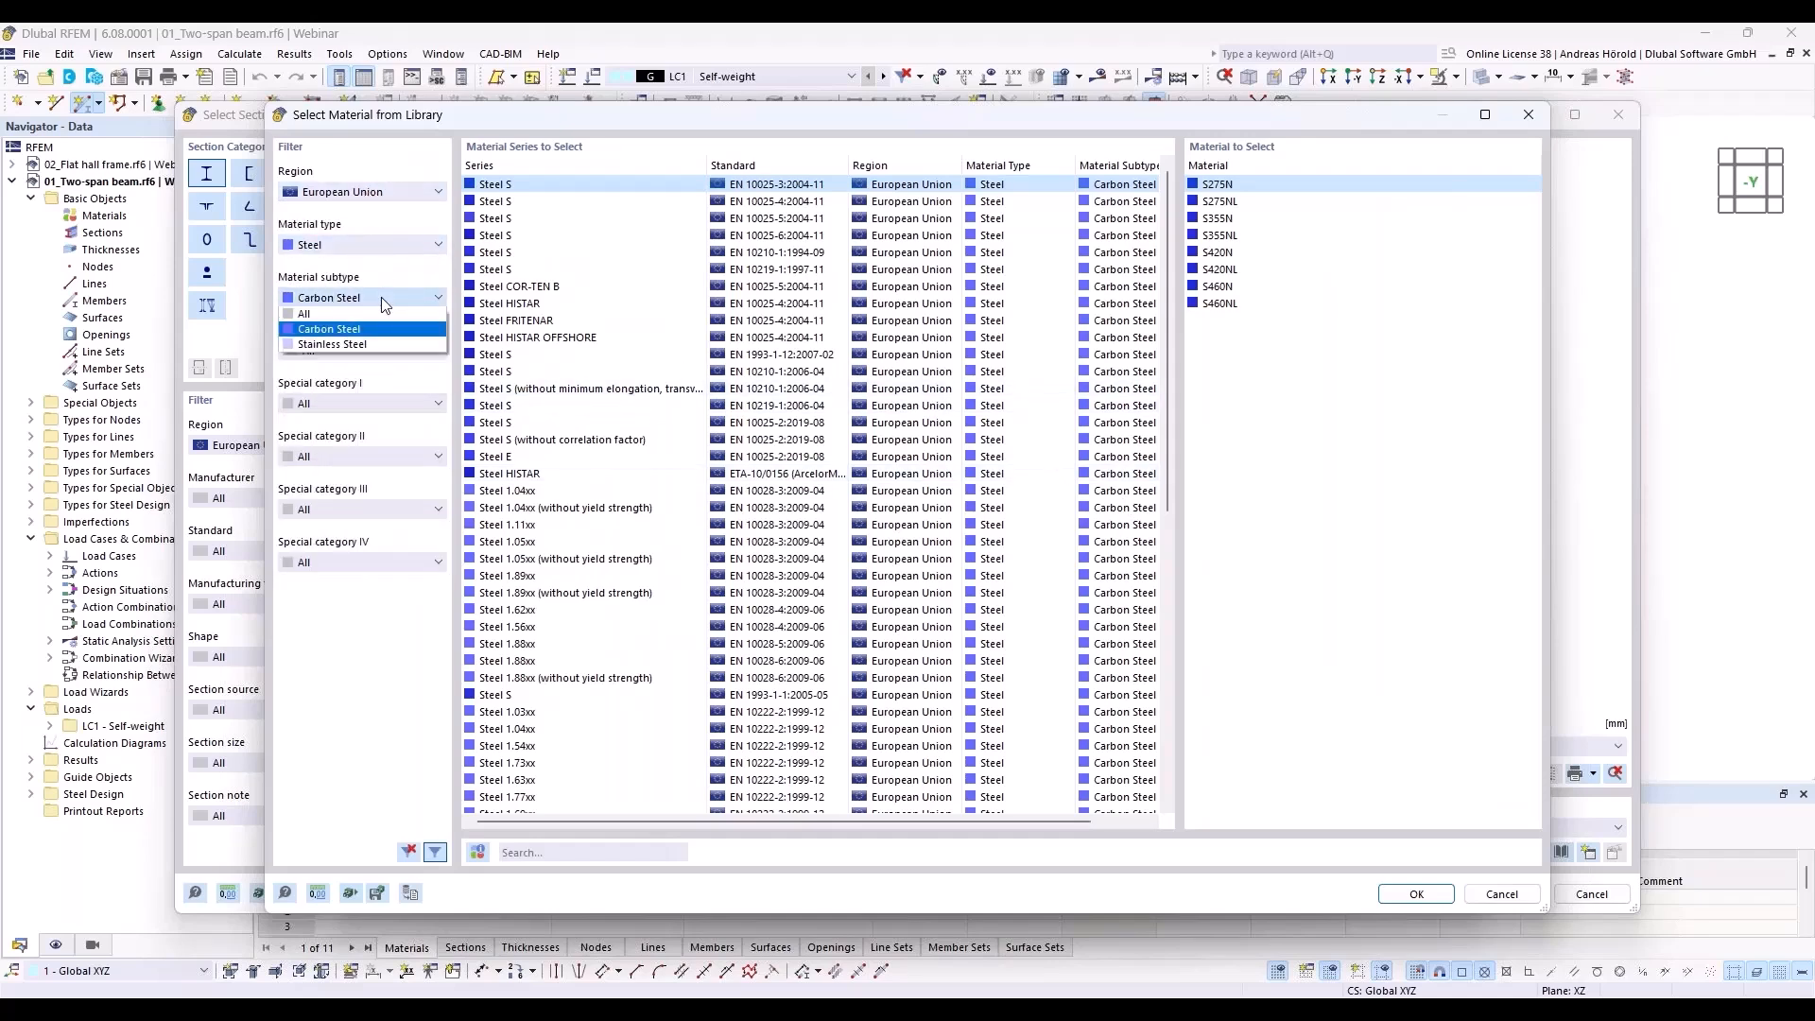
{"action": "left_click", "coordinate": [382, 297]}
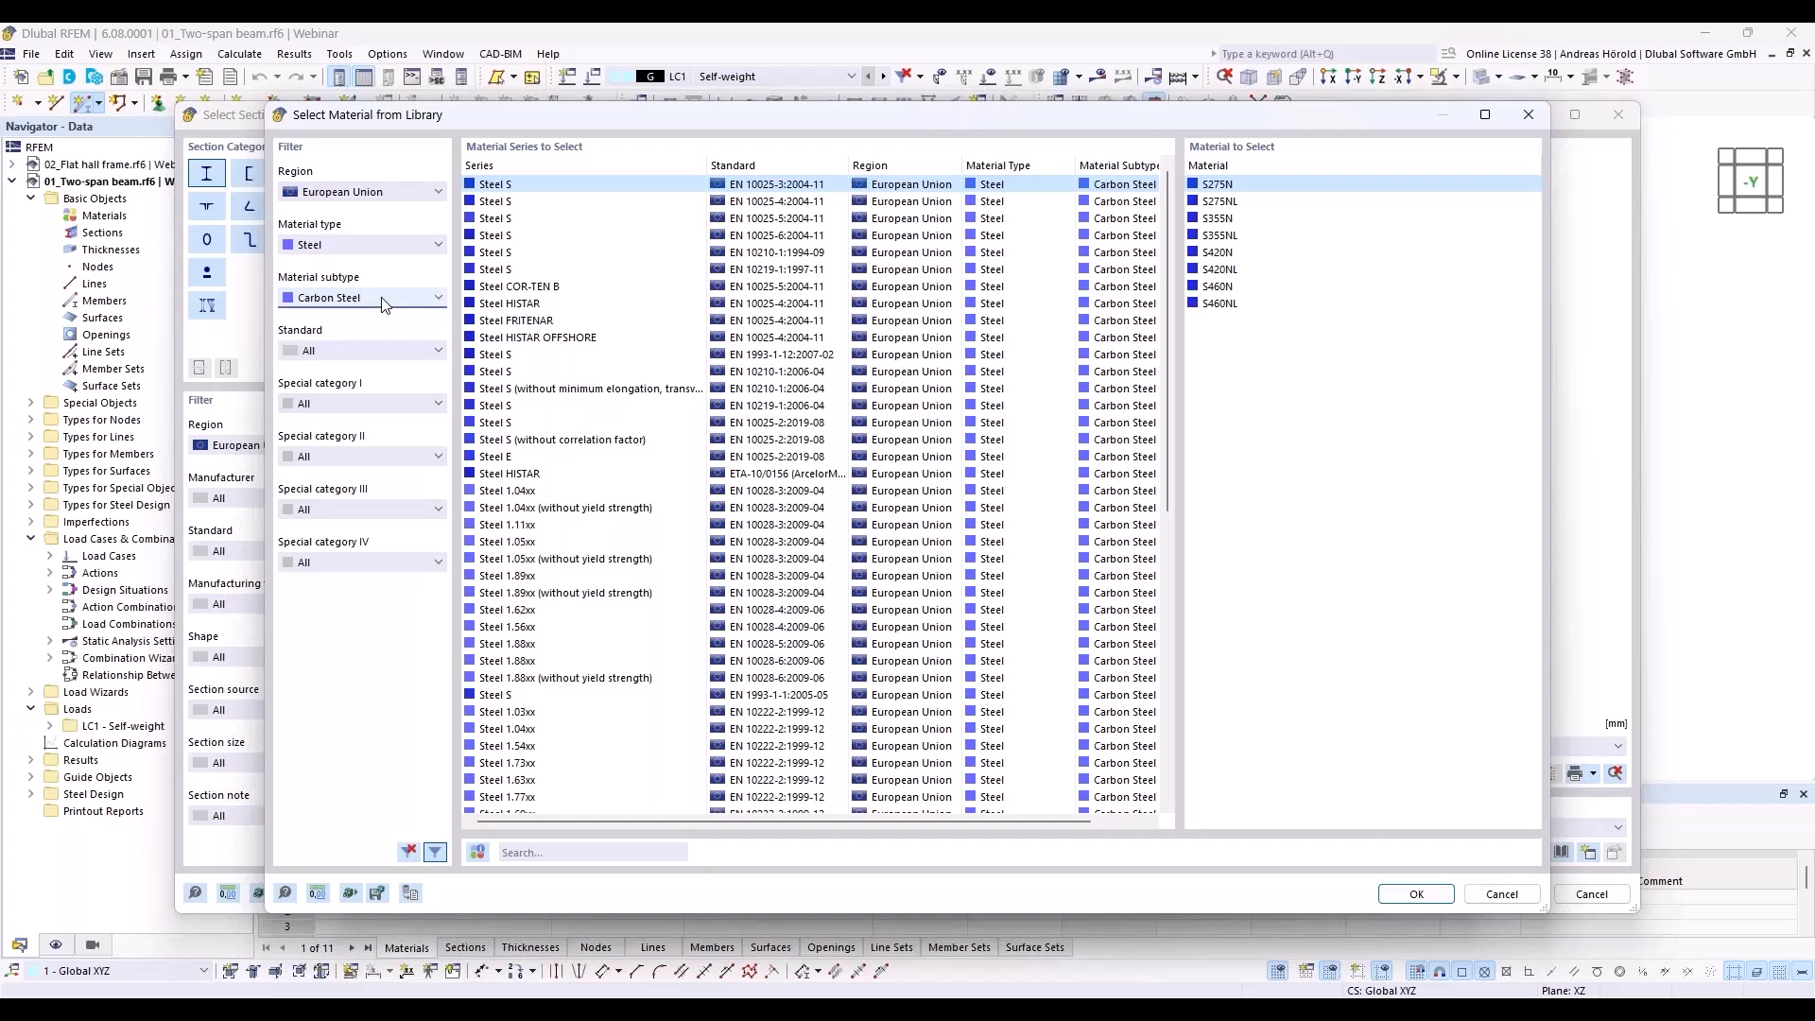
{"action": "left_click", "coordinate": [520, 202]}
{"action": "left_click", "coordinate": [523, 218]}
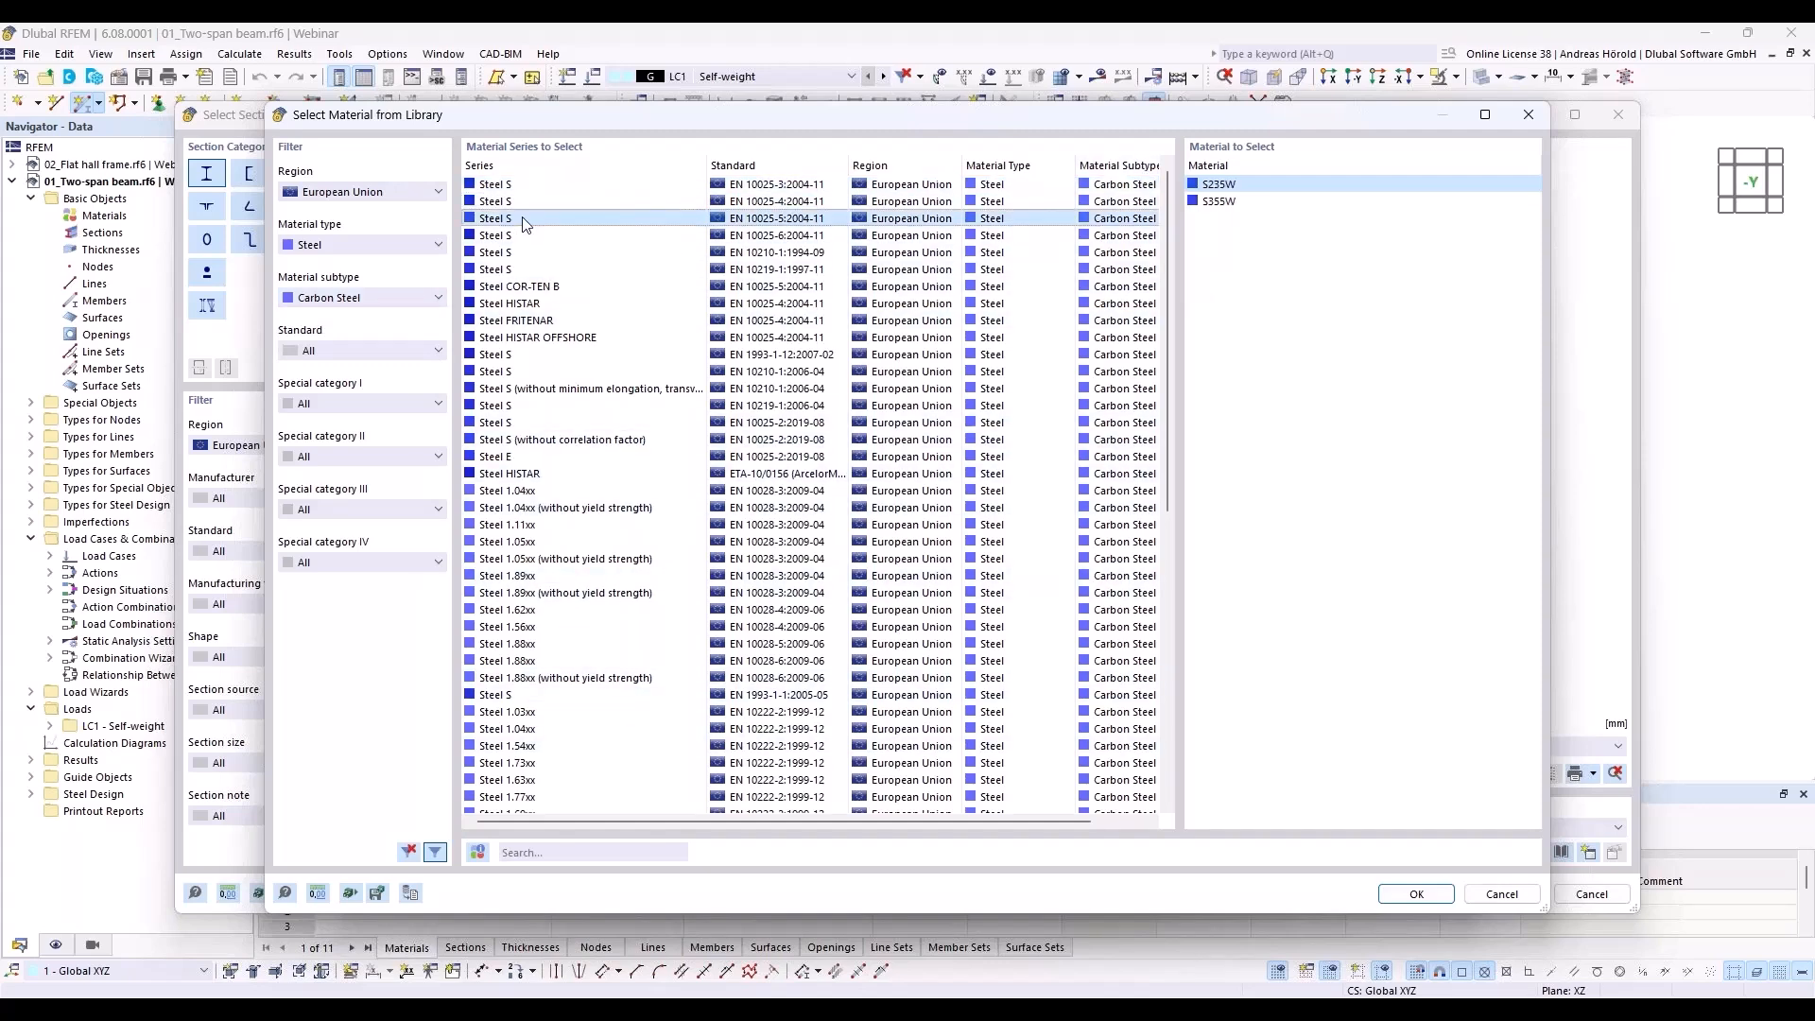
{"action": "left_click", "coordinate": [532, 236]}
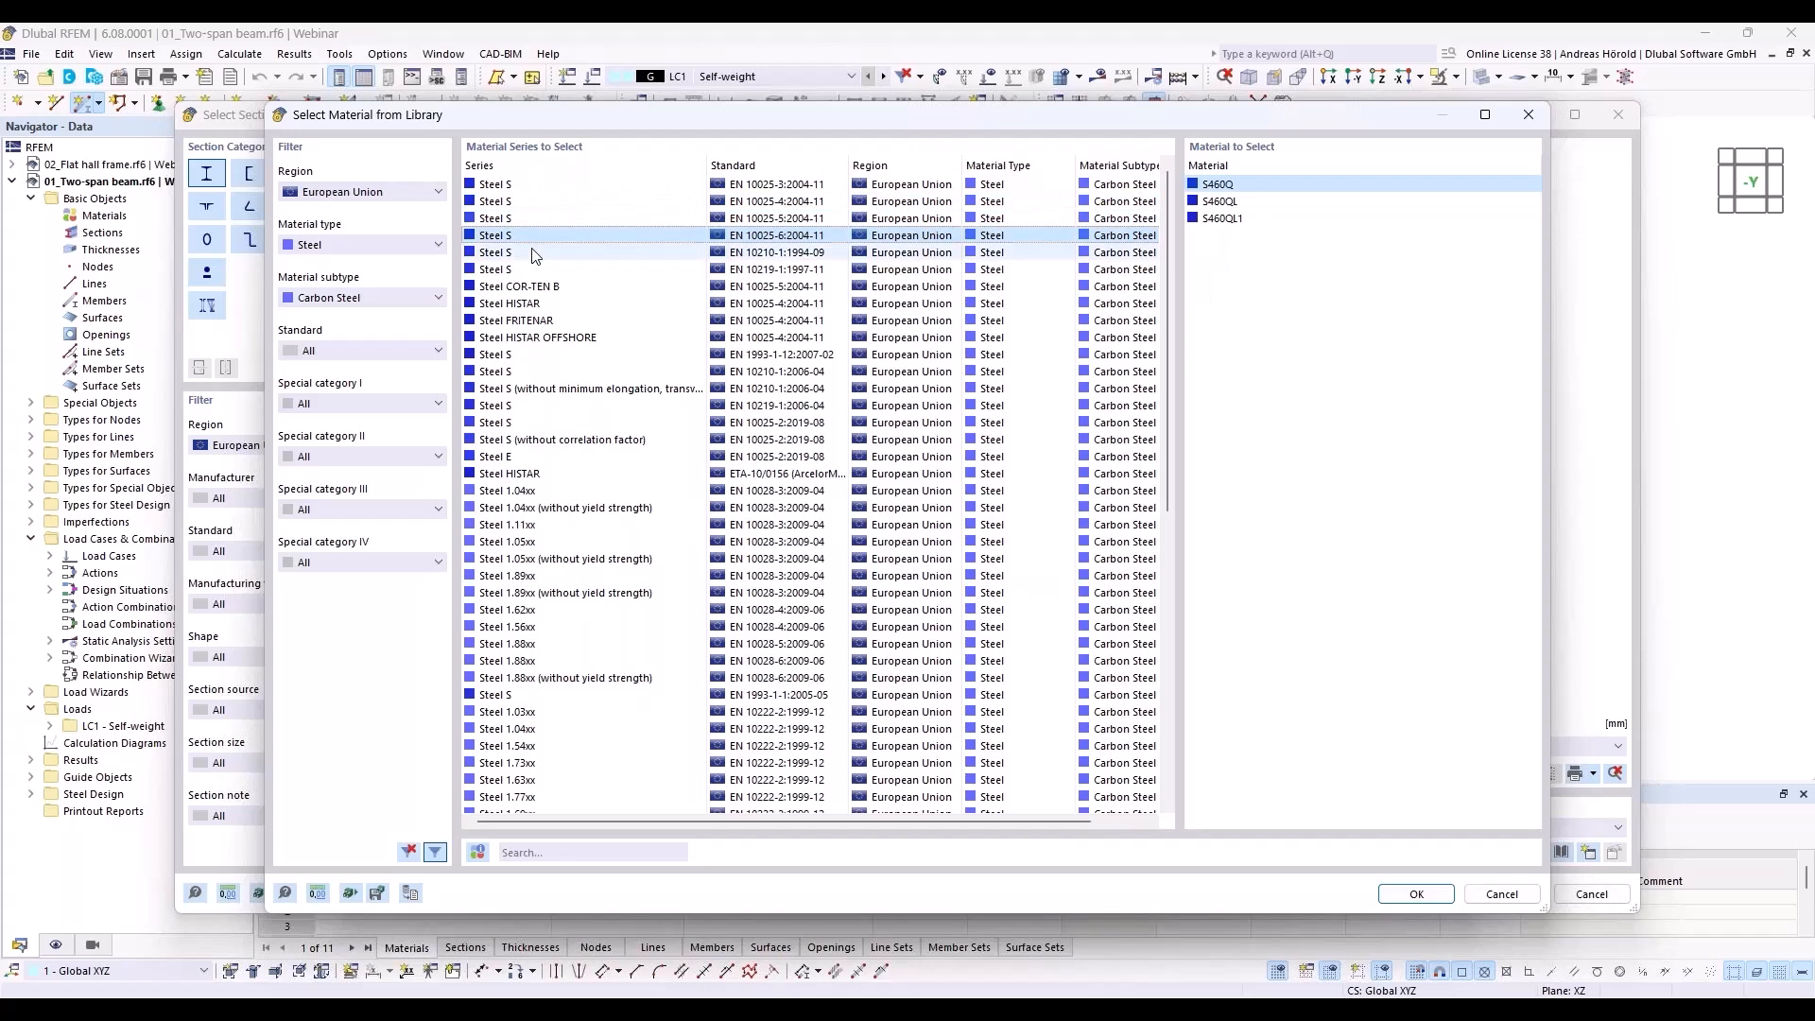
{"action": "left_click", "coordinate": [532, 272]}
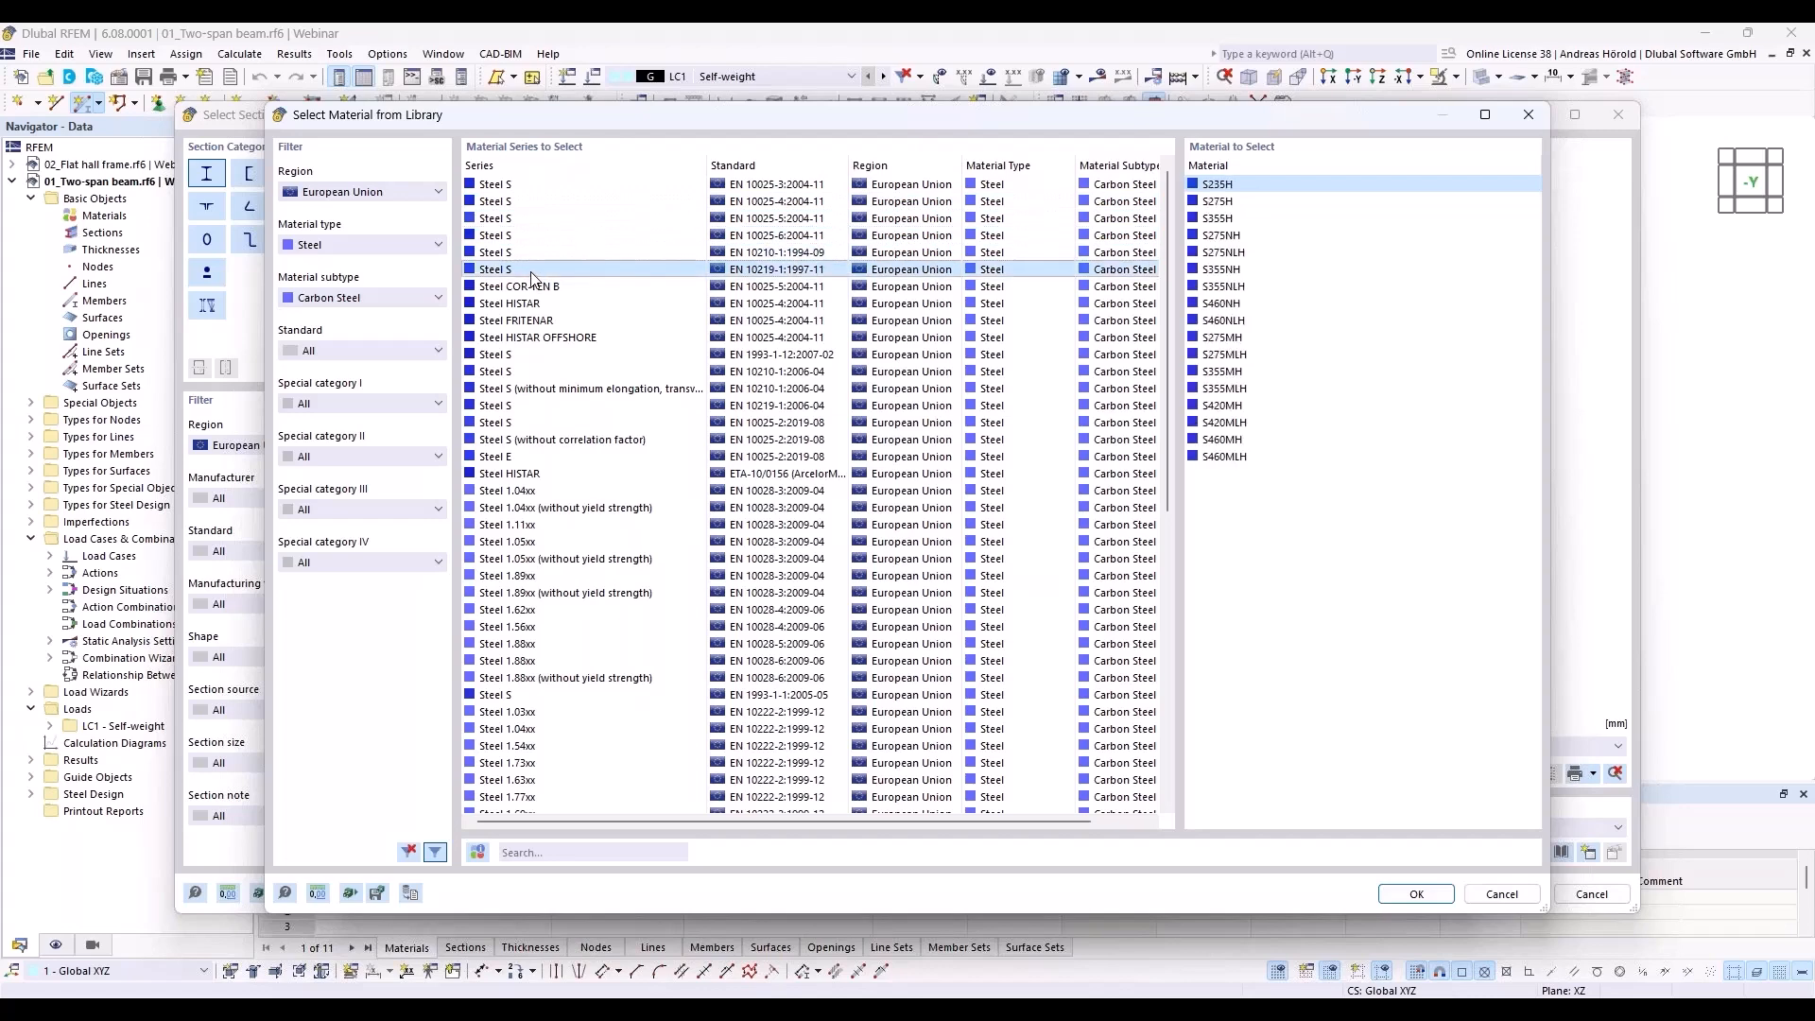
Assign S235 steel from the EN 1993-1-1:2005-05 series to the section and confirm the new member's definition.
{"action": "left_click", "coordinate": [538, 695]}
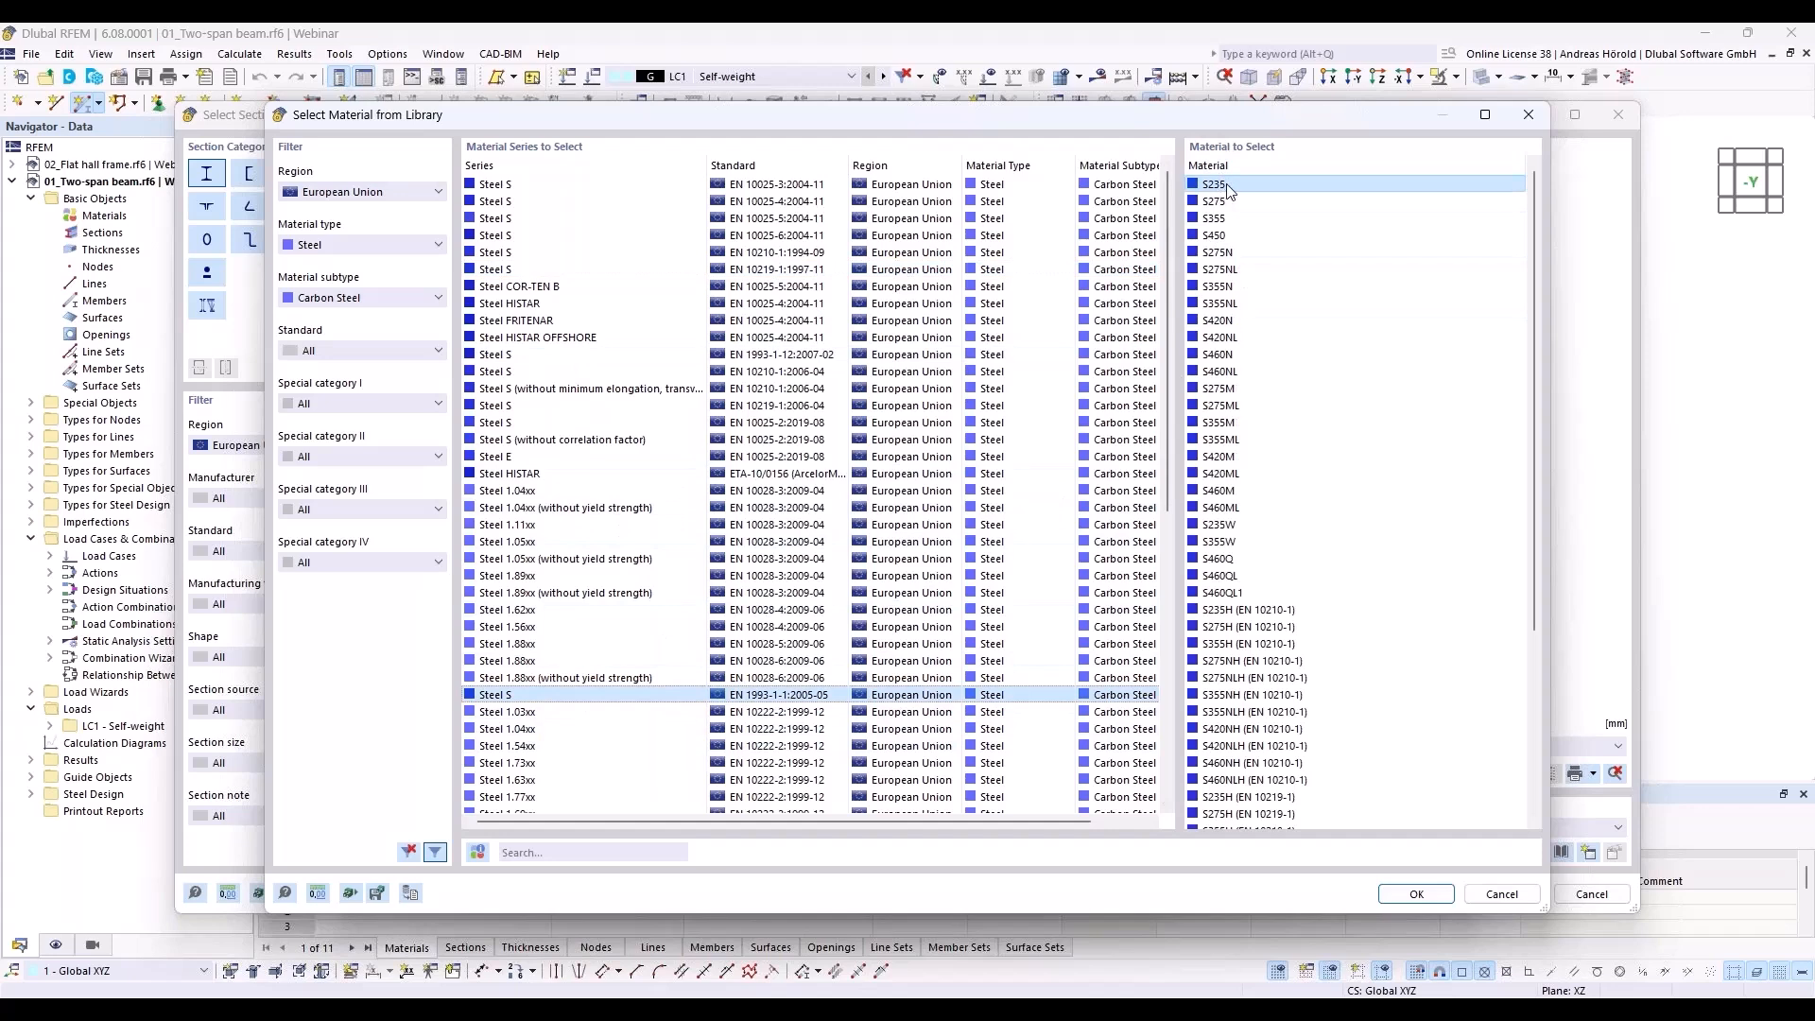
{"action": "left_click", "coordinate": [1411, 894]}
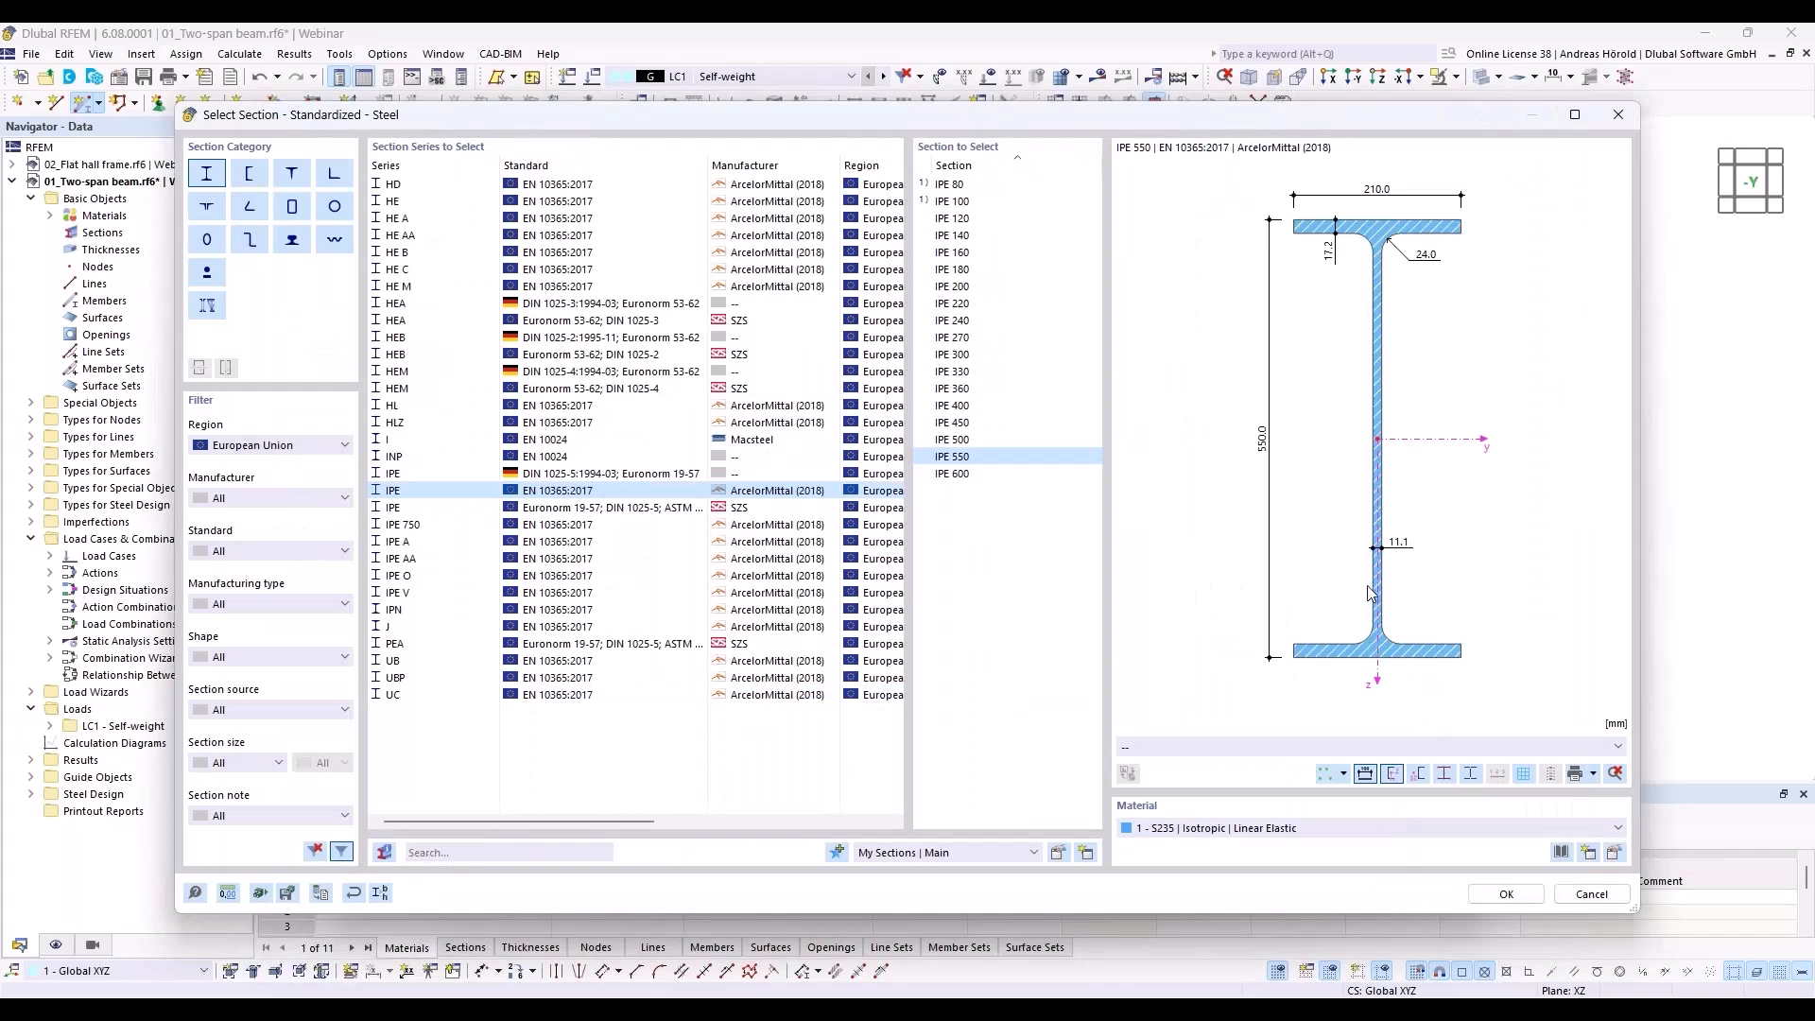
{"action": "left_click", "coordinate": [1509, 894]}
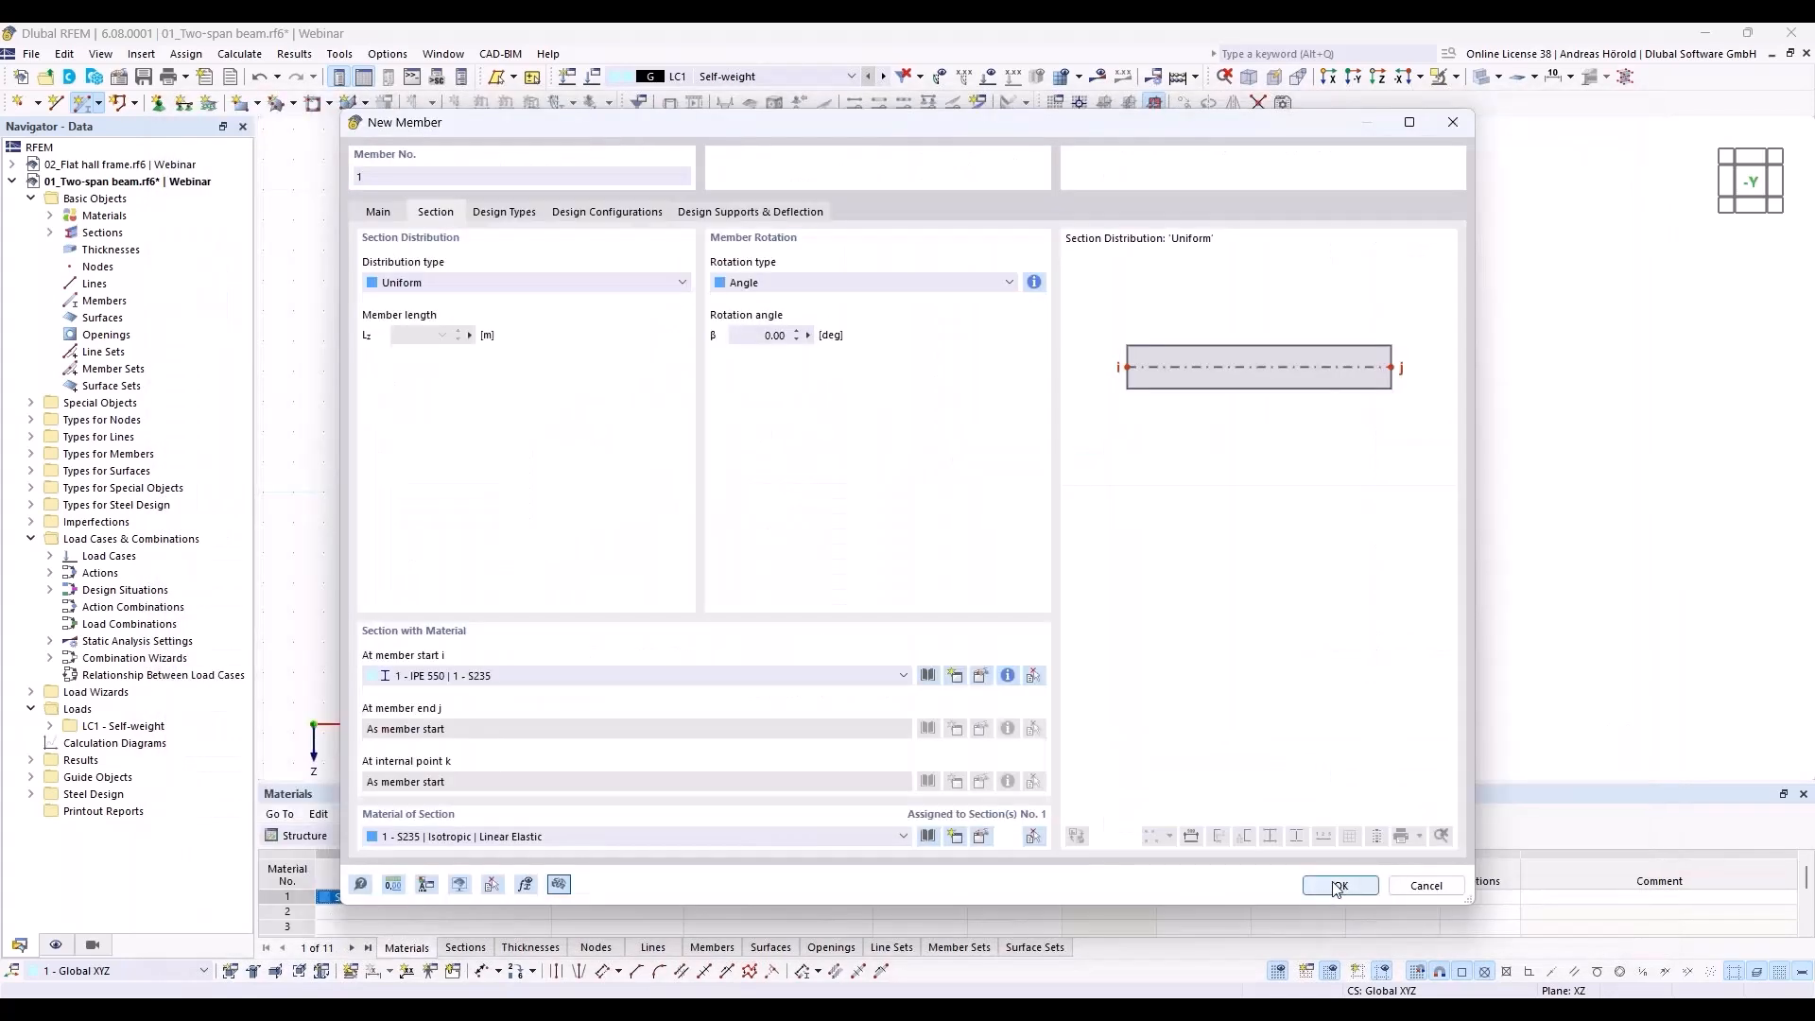
{"action": "left_click", "coordinate": [1339, 886]}
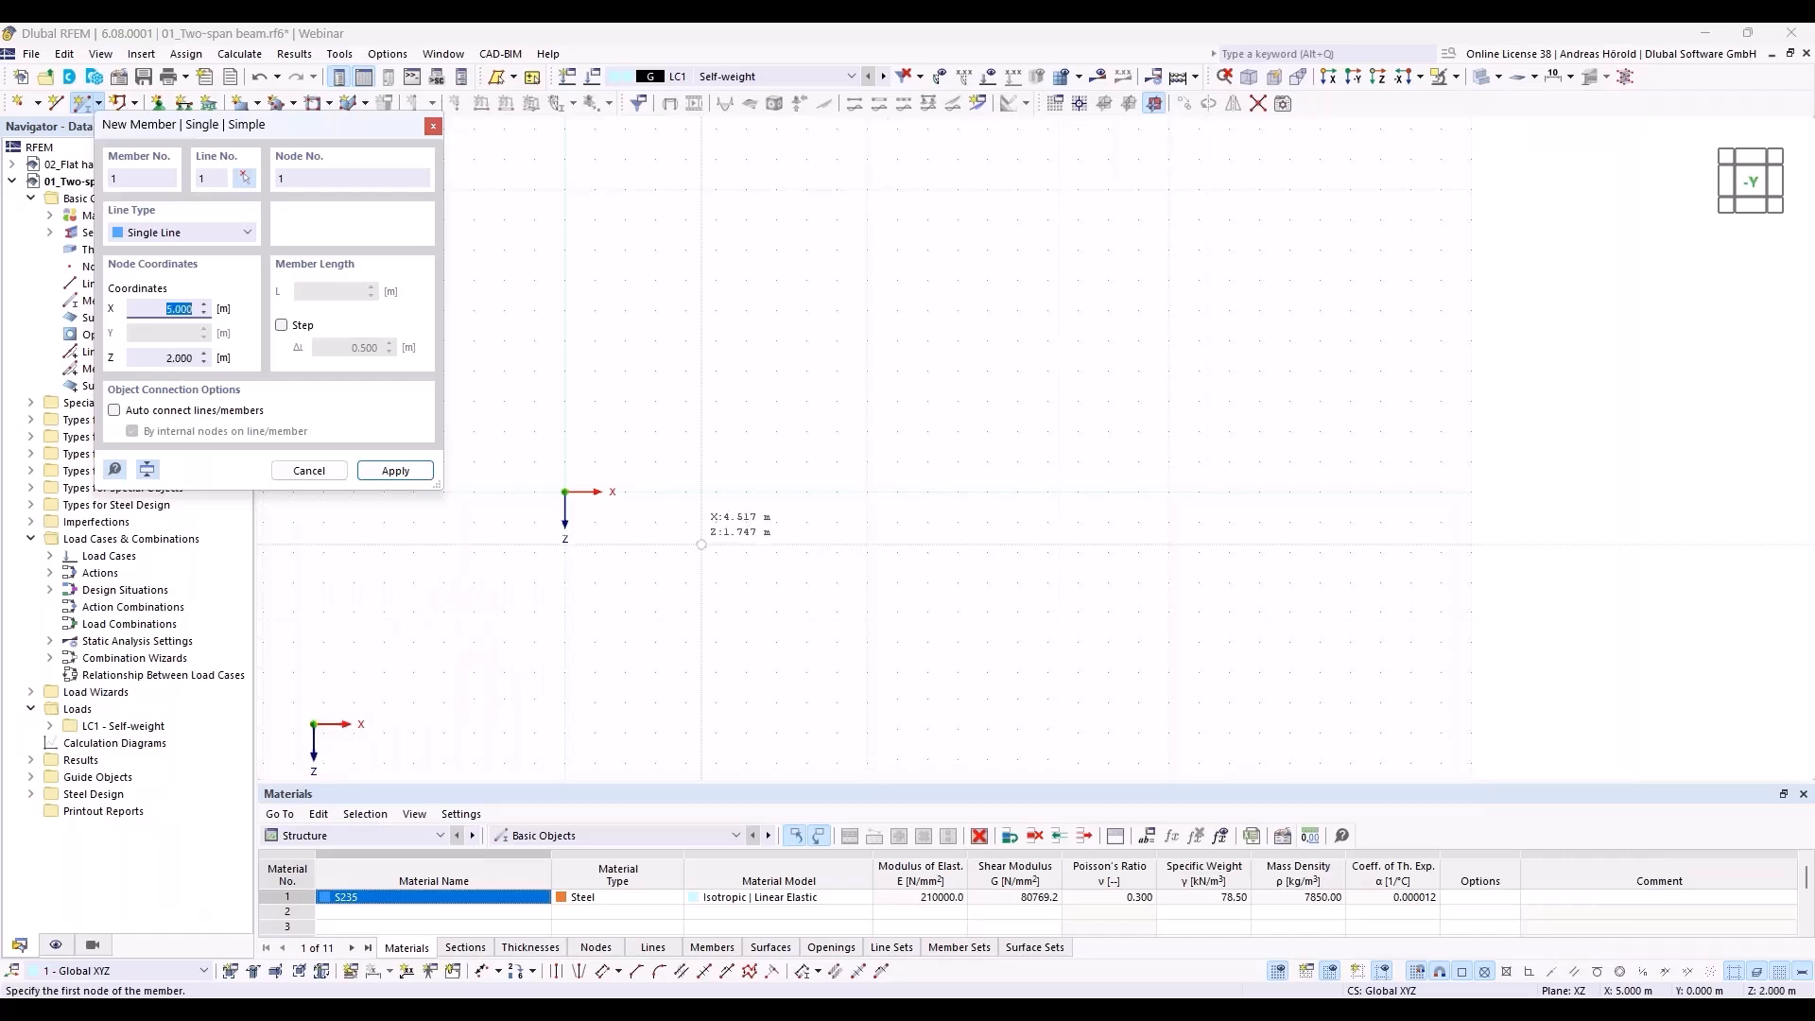
Draw the beam member horizontally from the origin to X 24 m, Z 0 m in the XZ plane.
{"action": "left_click", "coordinate": [564, 492]}
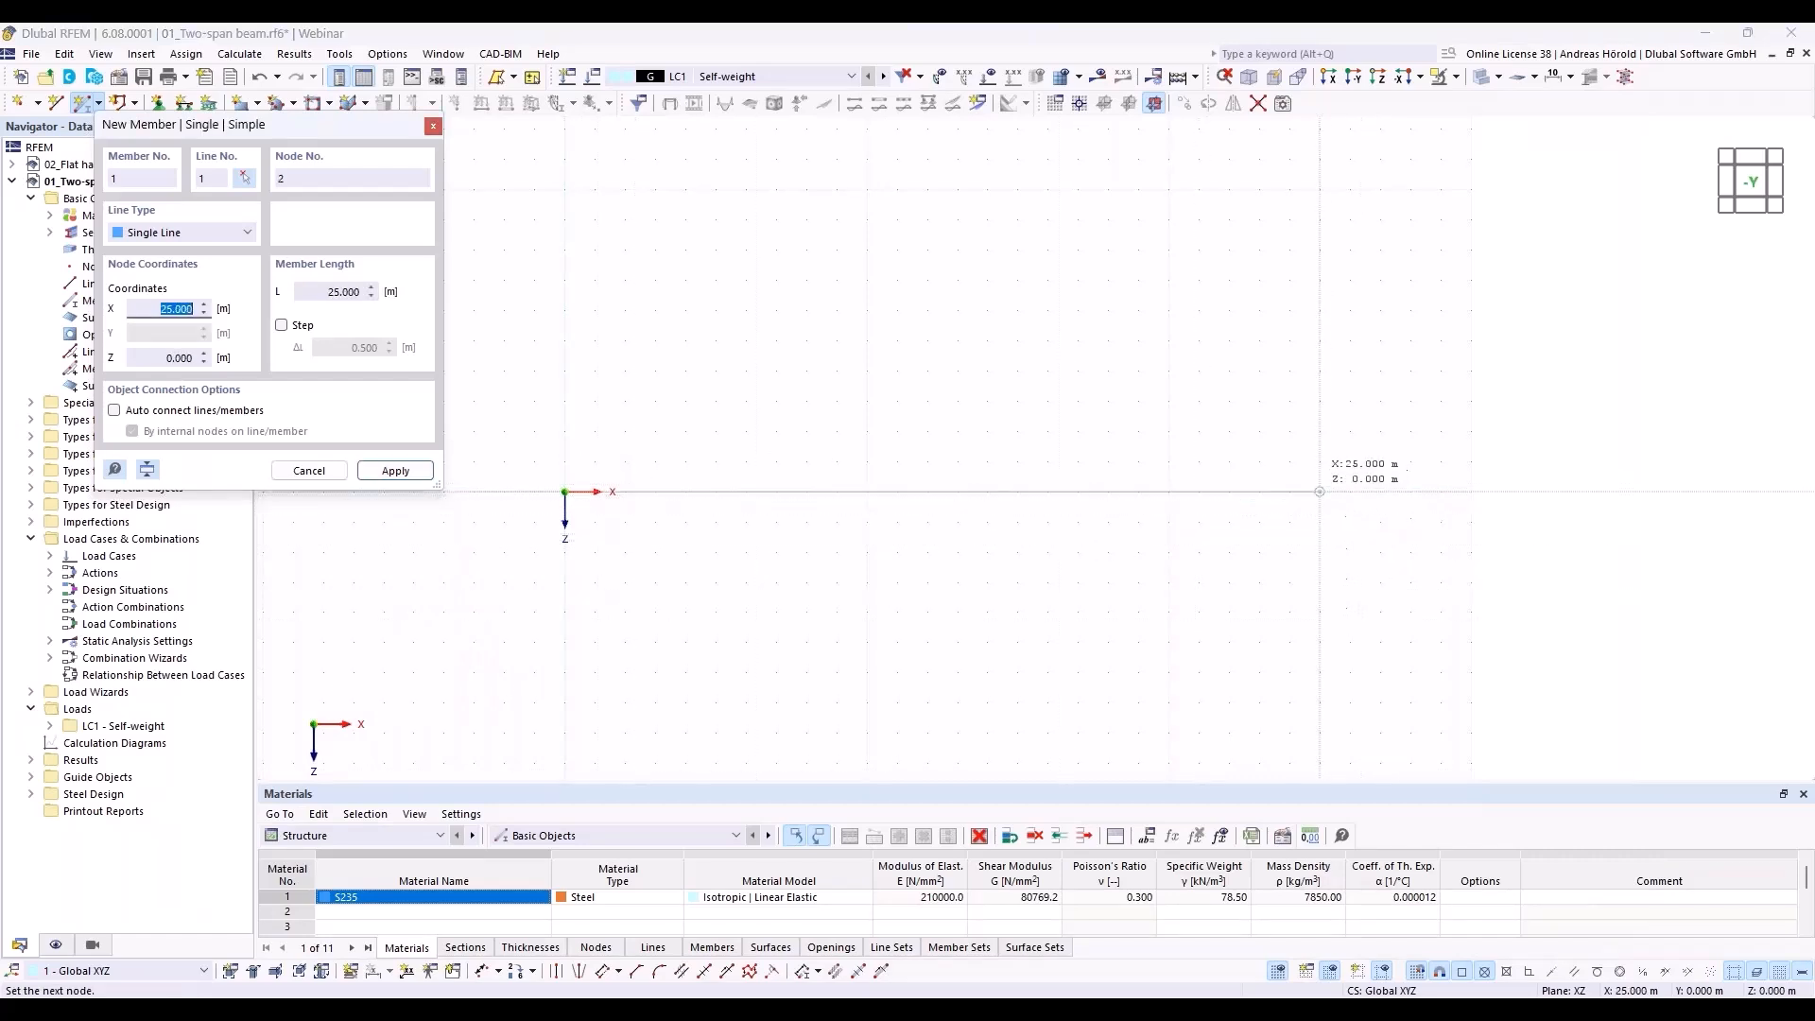
{"action": "left_click", "coordinate": [1290, 492]}
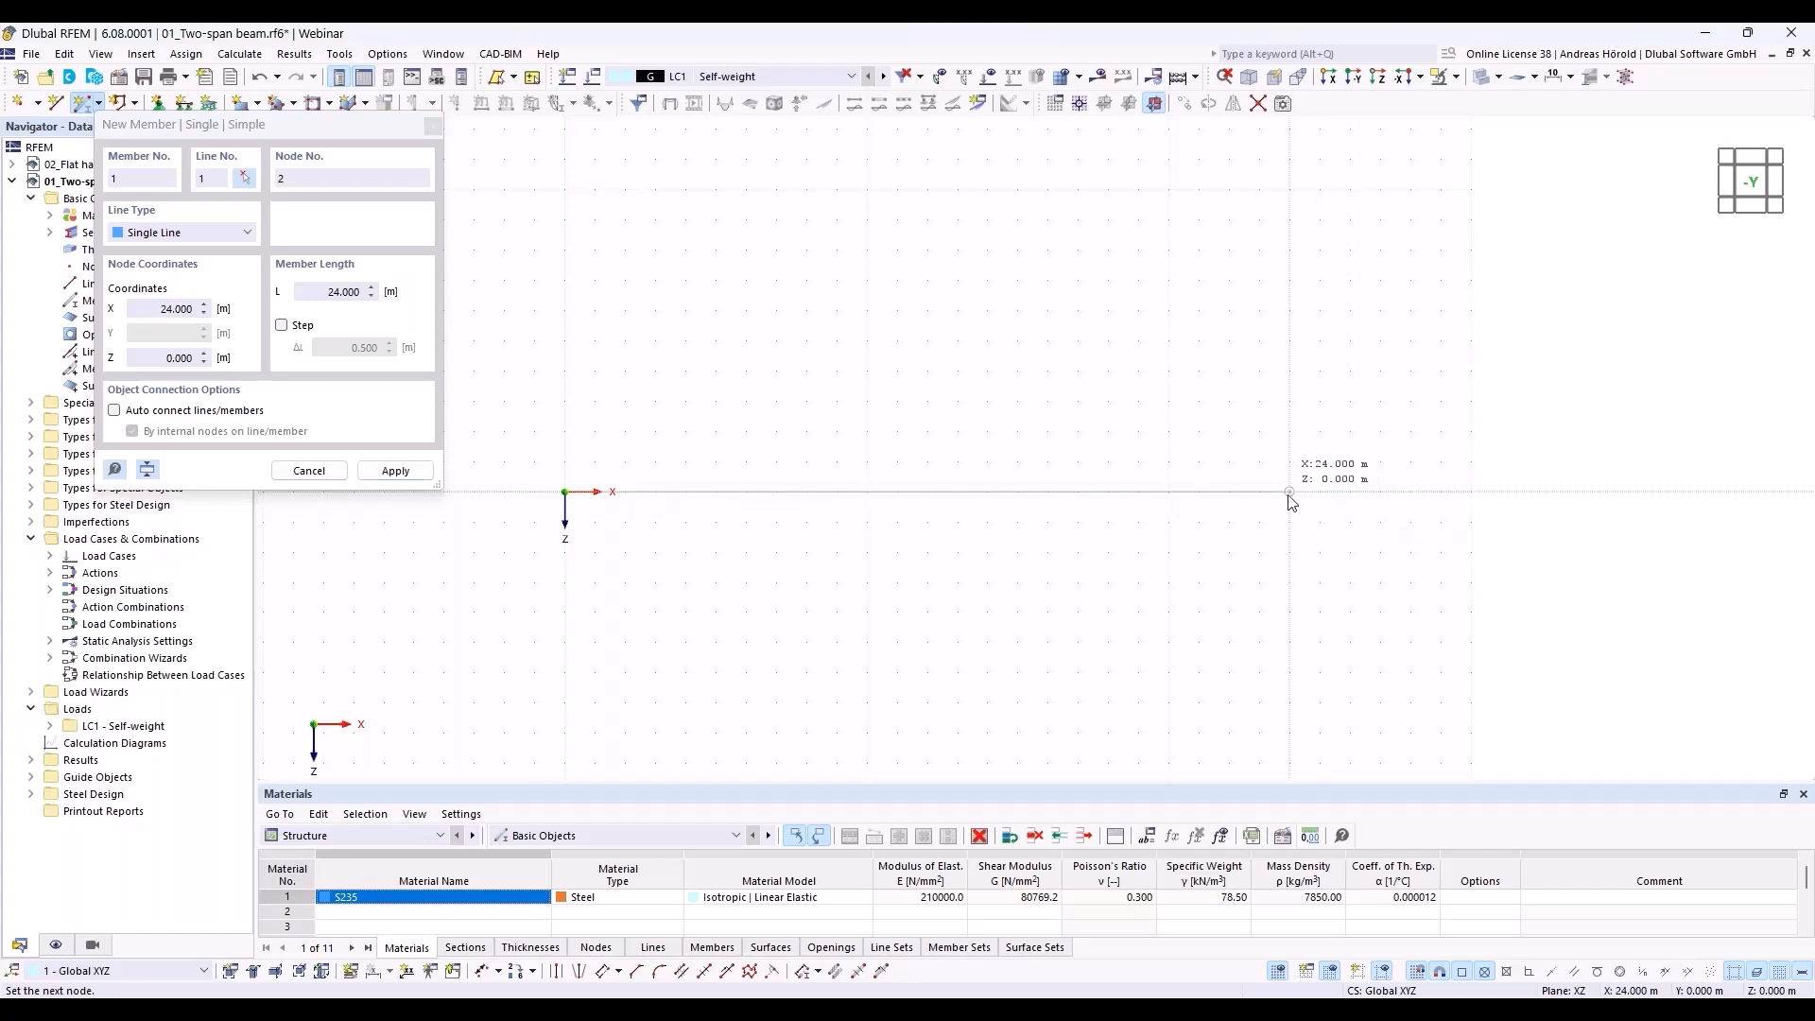
{"action": "key", "text": "Escape"}
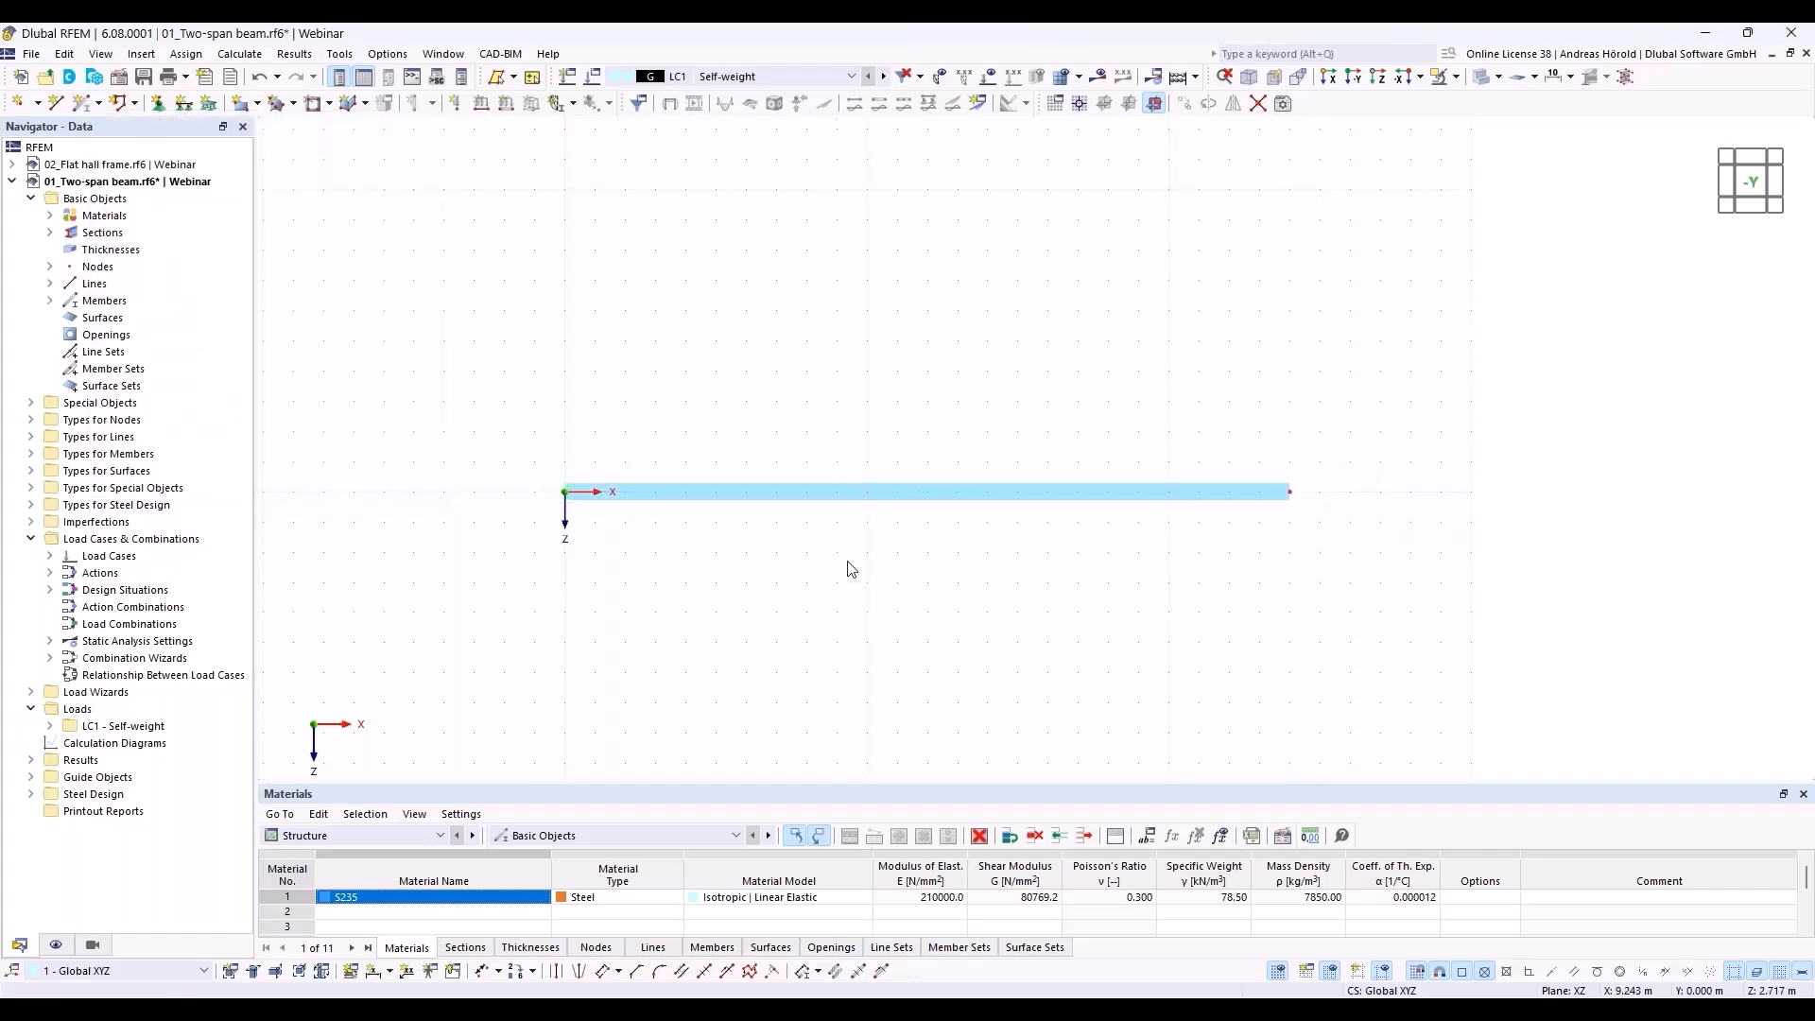
Add one intermediate node at the beam's midpoint as an 'On Member' node without dividing the member.
{"action": "right_click", "coordinate": [916, 492]}
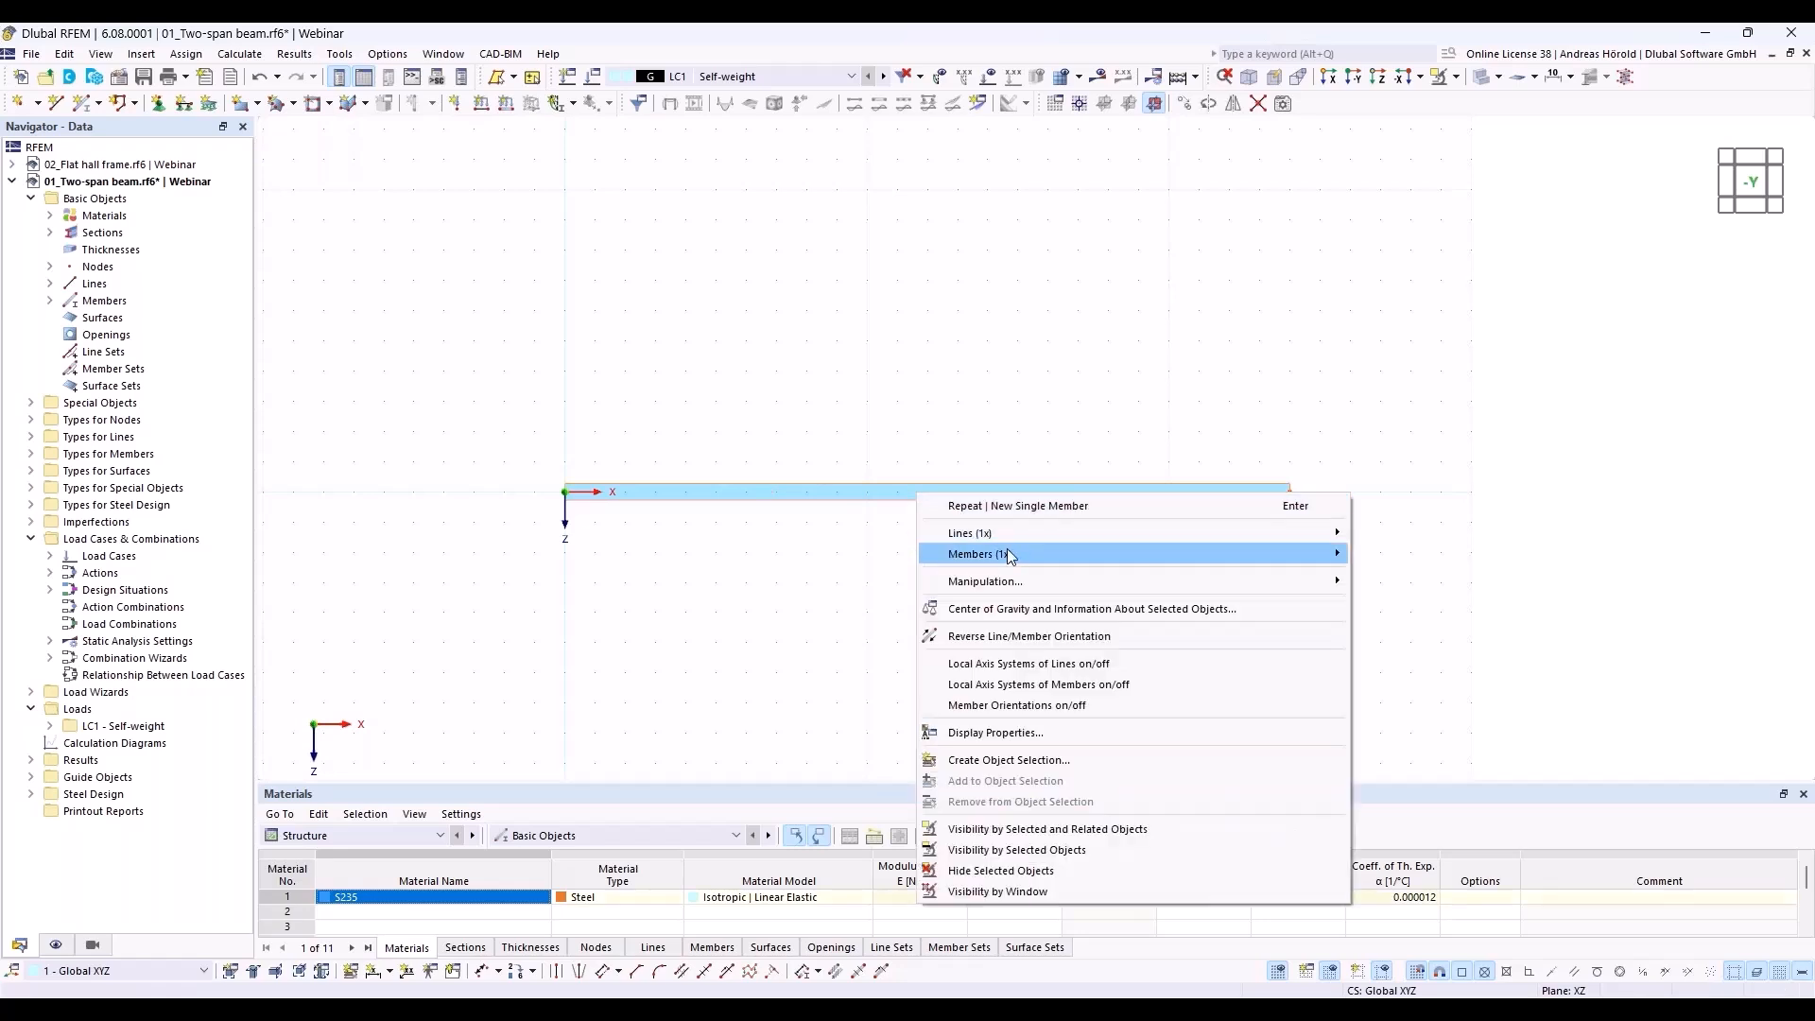
{"action": "mouse_move", "coordinate": [1016, 557]}
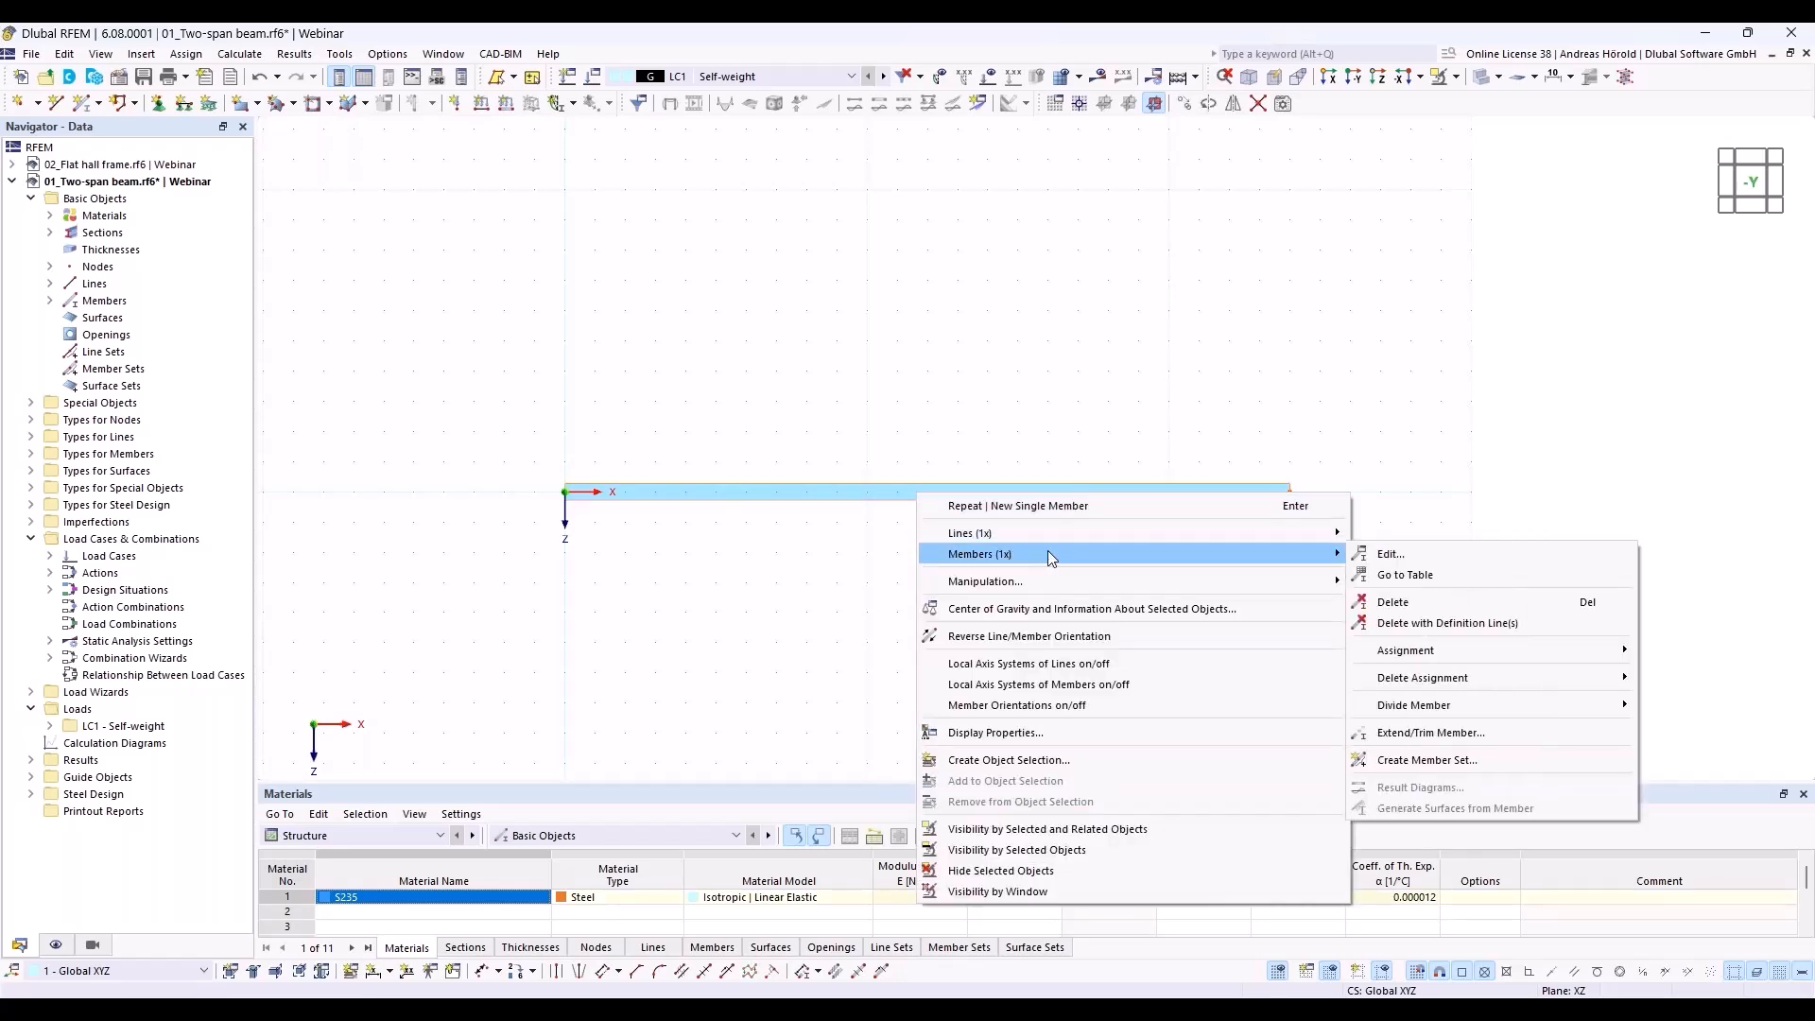
{"action": "mouse_move", "coordinate": [1454, 707]}
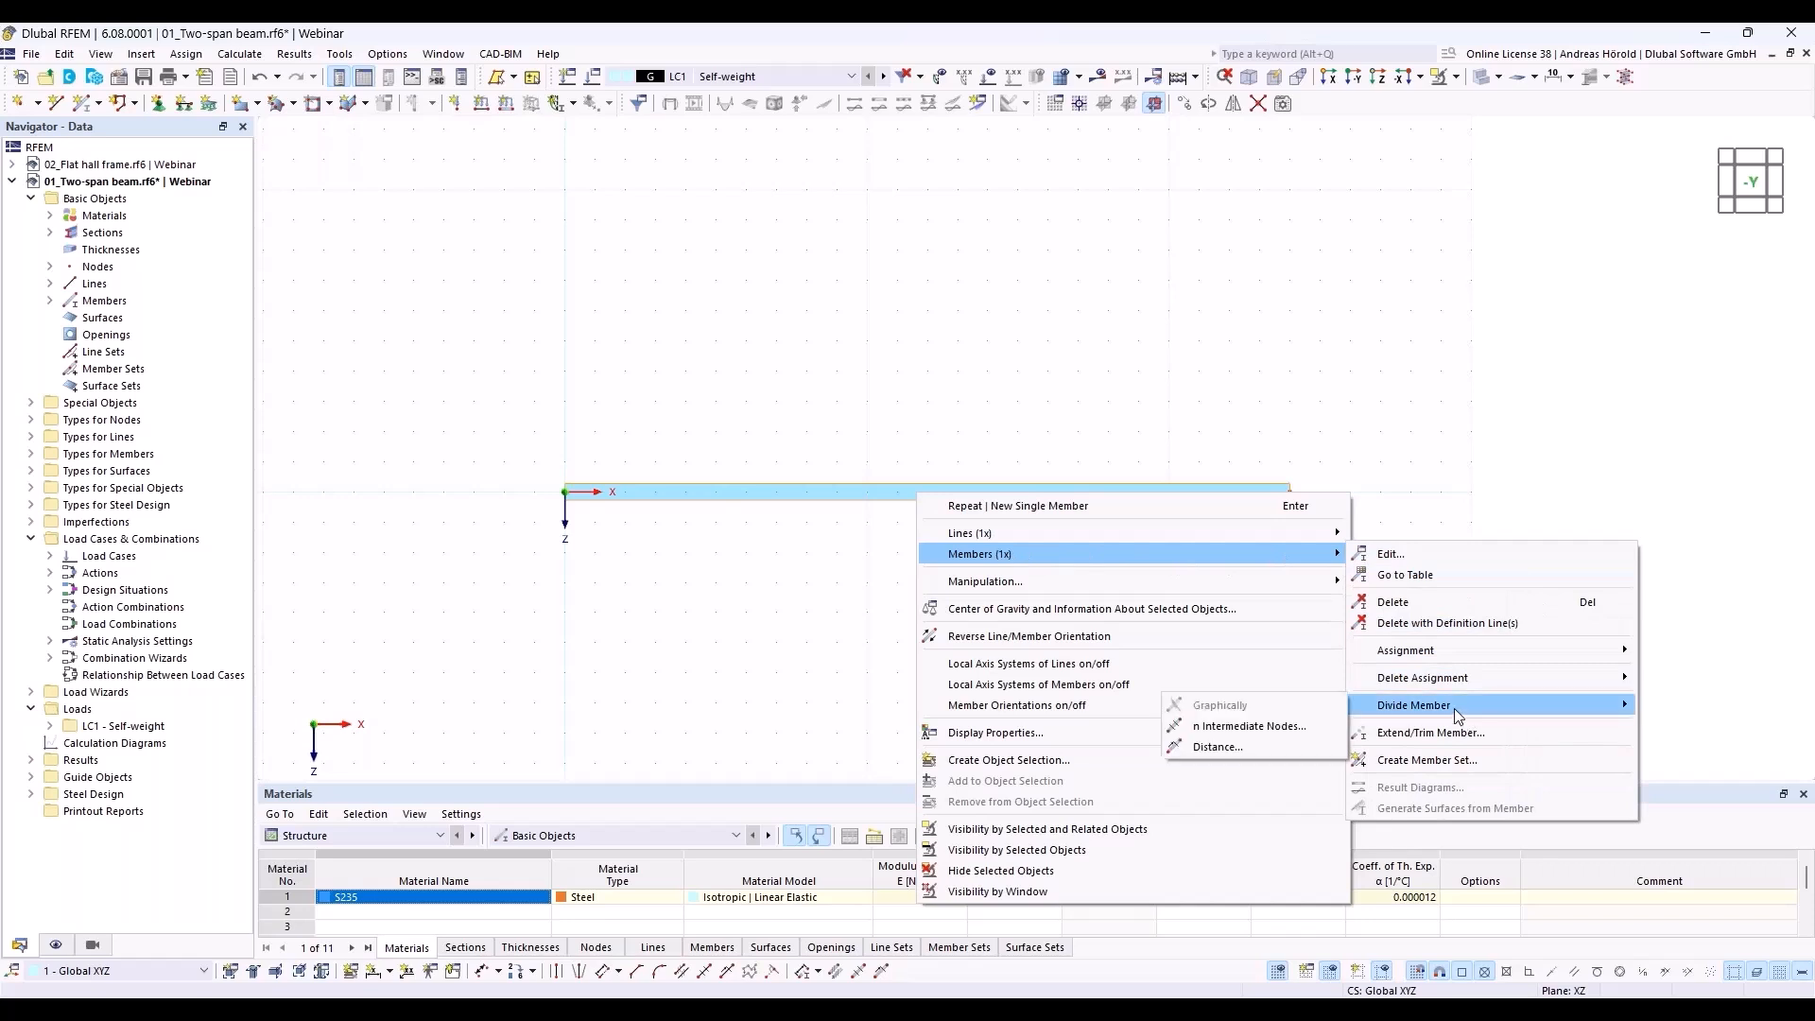
{"action": "left_click", "coordinate": [1276, 730]}
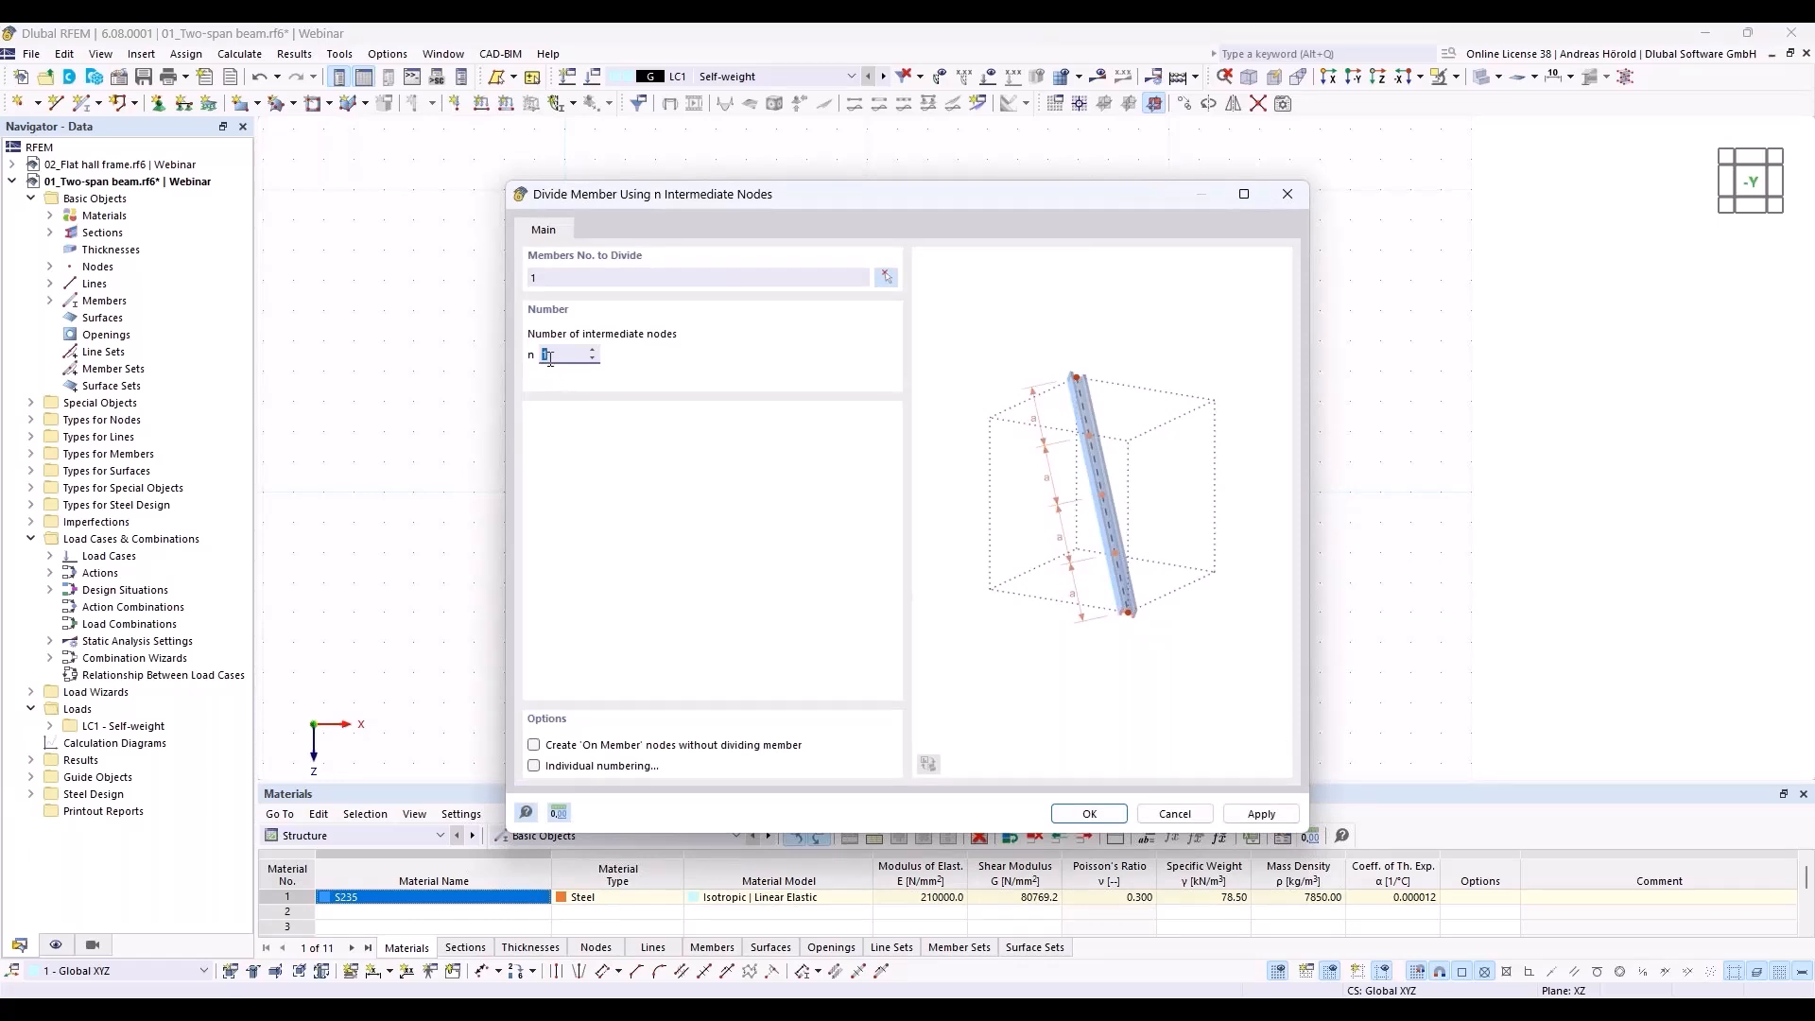
{"action": "left_click", "coordinate": [536, 747]}
{"action": "left_click", "coordinate": [1094, 814]}
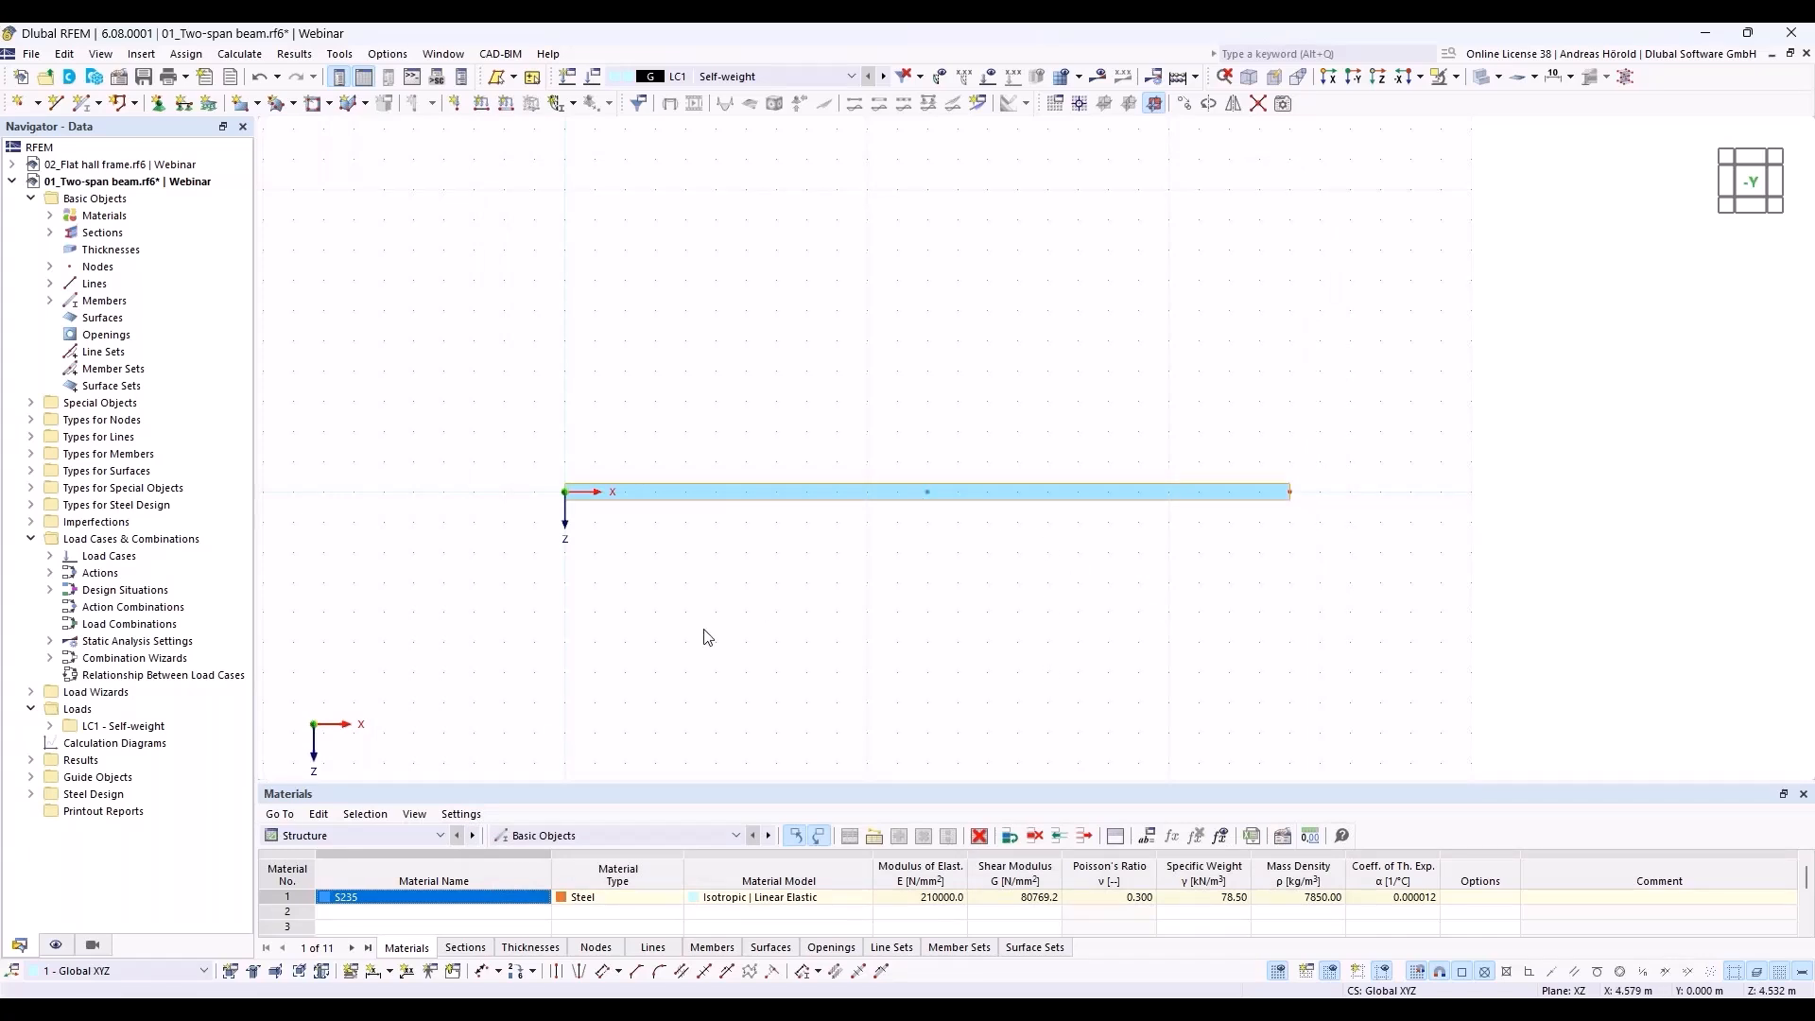
Check the Hinged nodal support's conditions and assign that support to the beam's start node at the origin.
{"action": "left_click", "coordinate": [160, 108]}
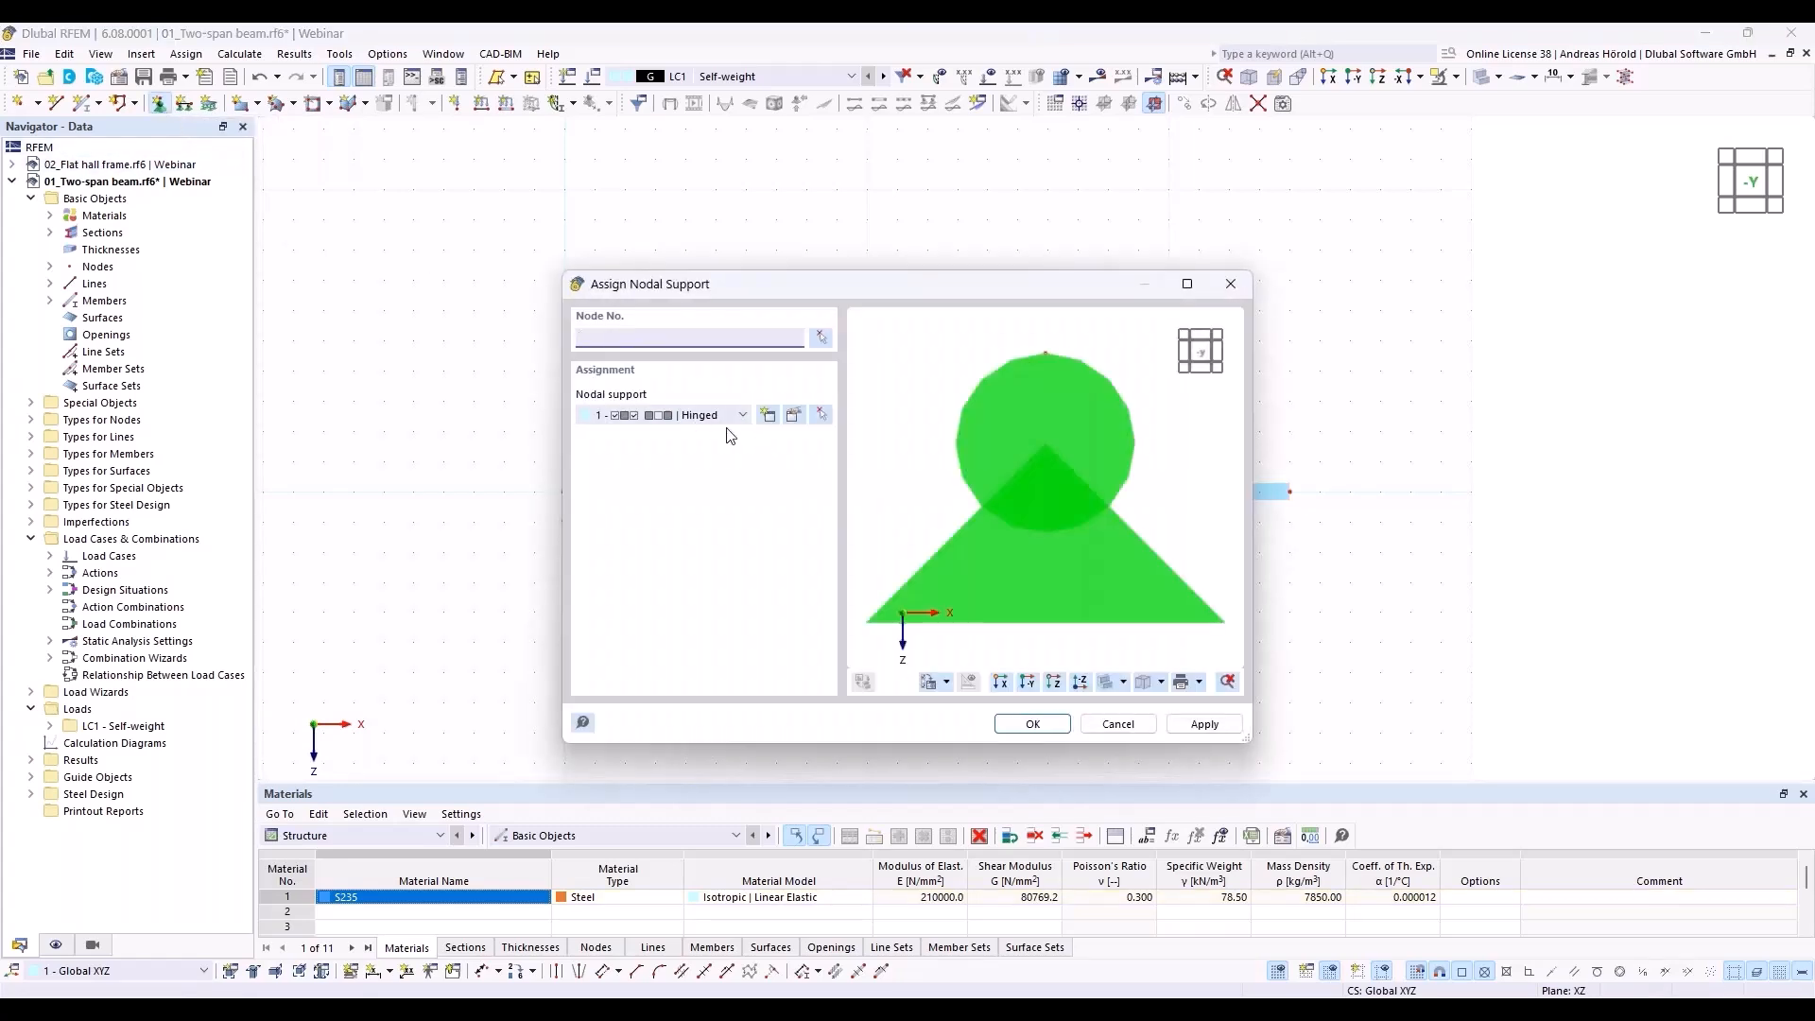
{"action": "left_click", "coordinate": [796, 420]}
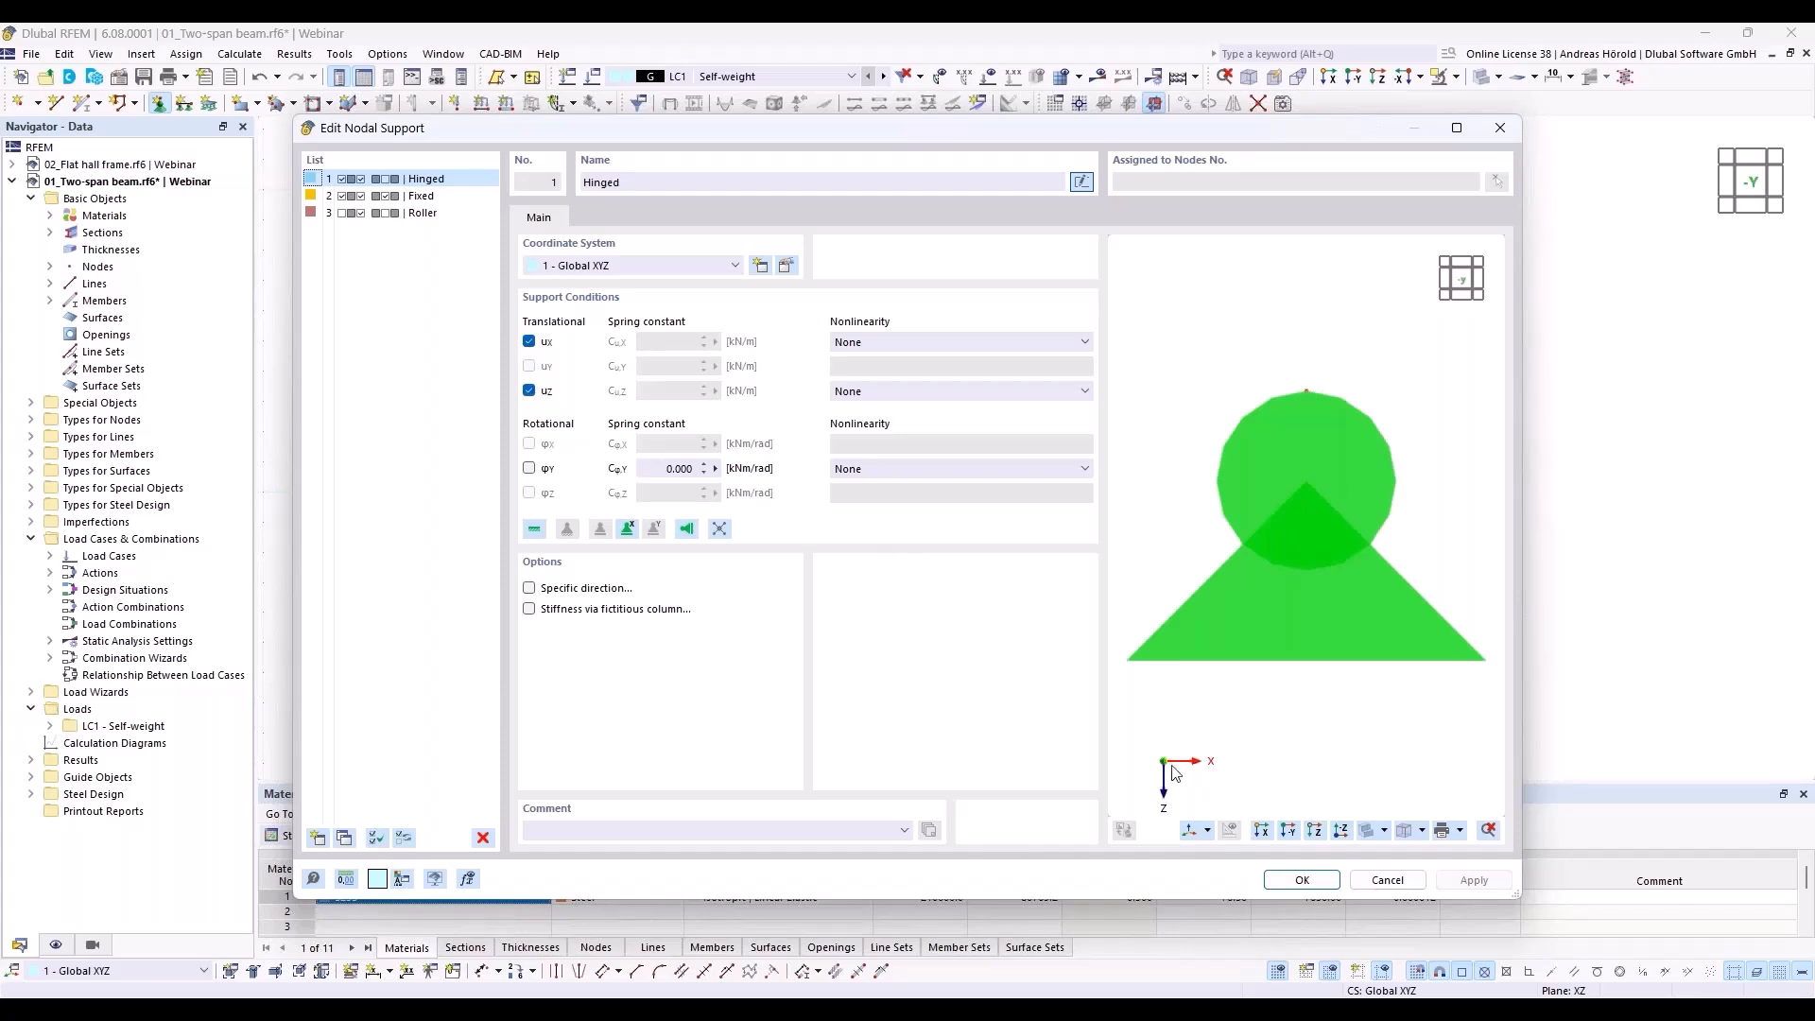
{"action": "left_click", "coordinate": [1300, 880]}
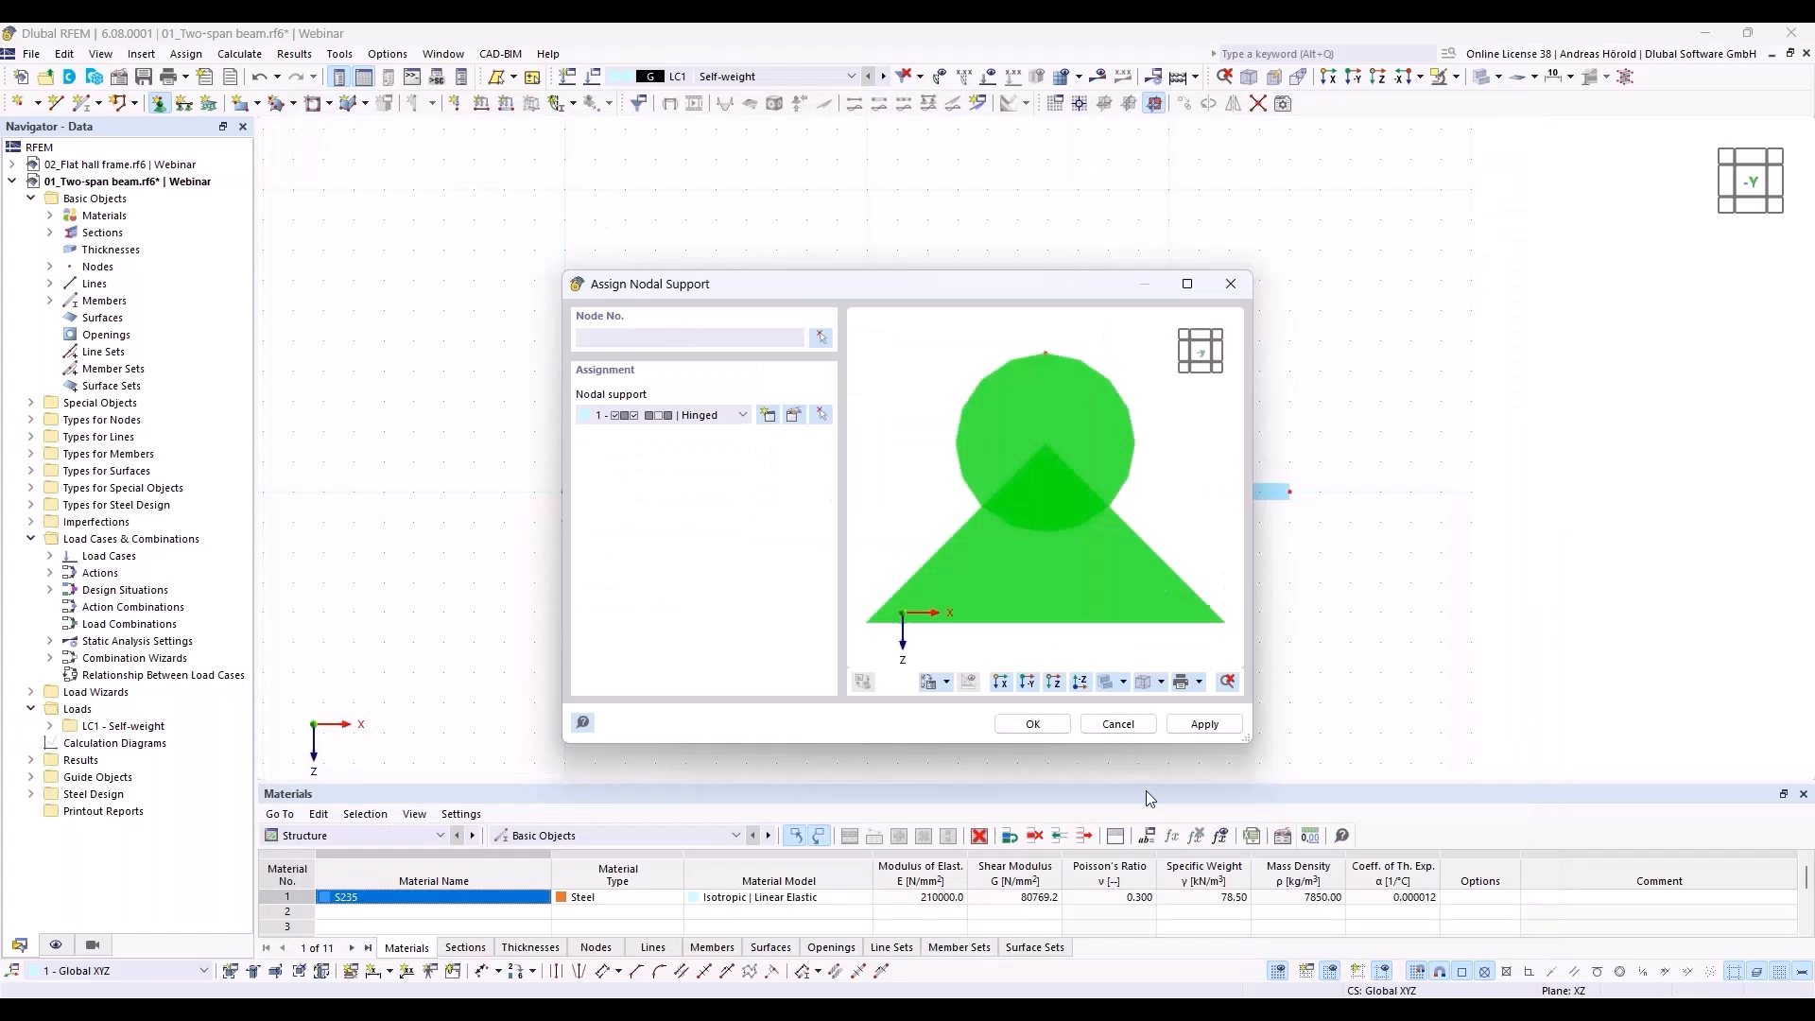
{"action": "left_click", "coordinate": [1046, 723]}
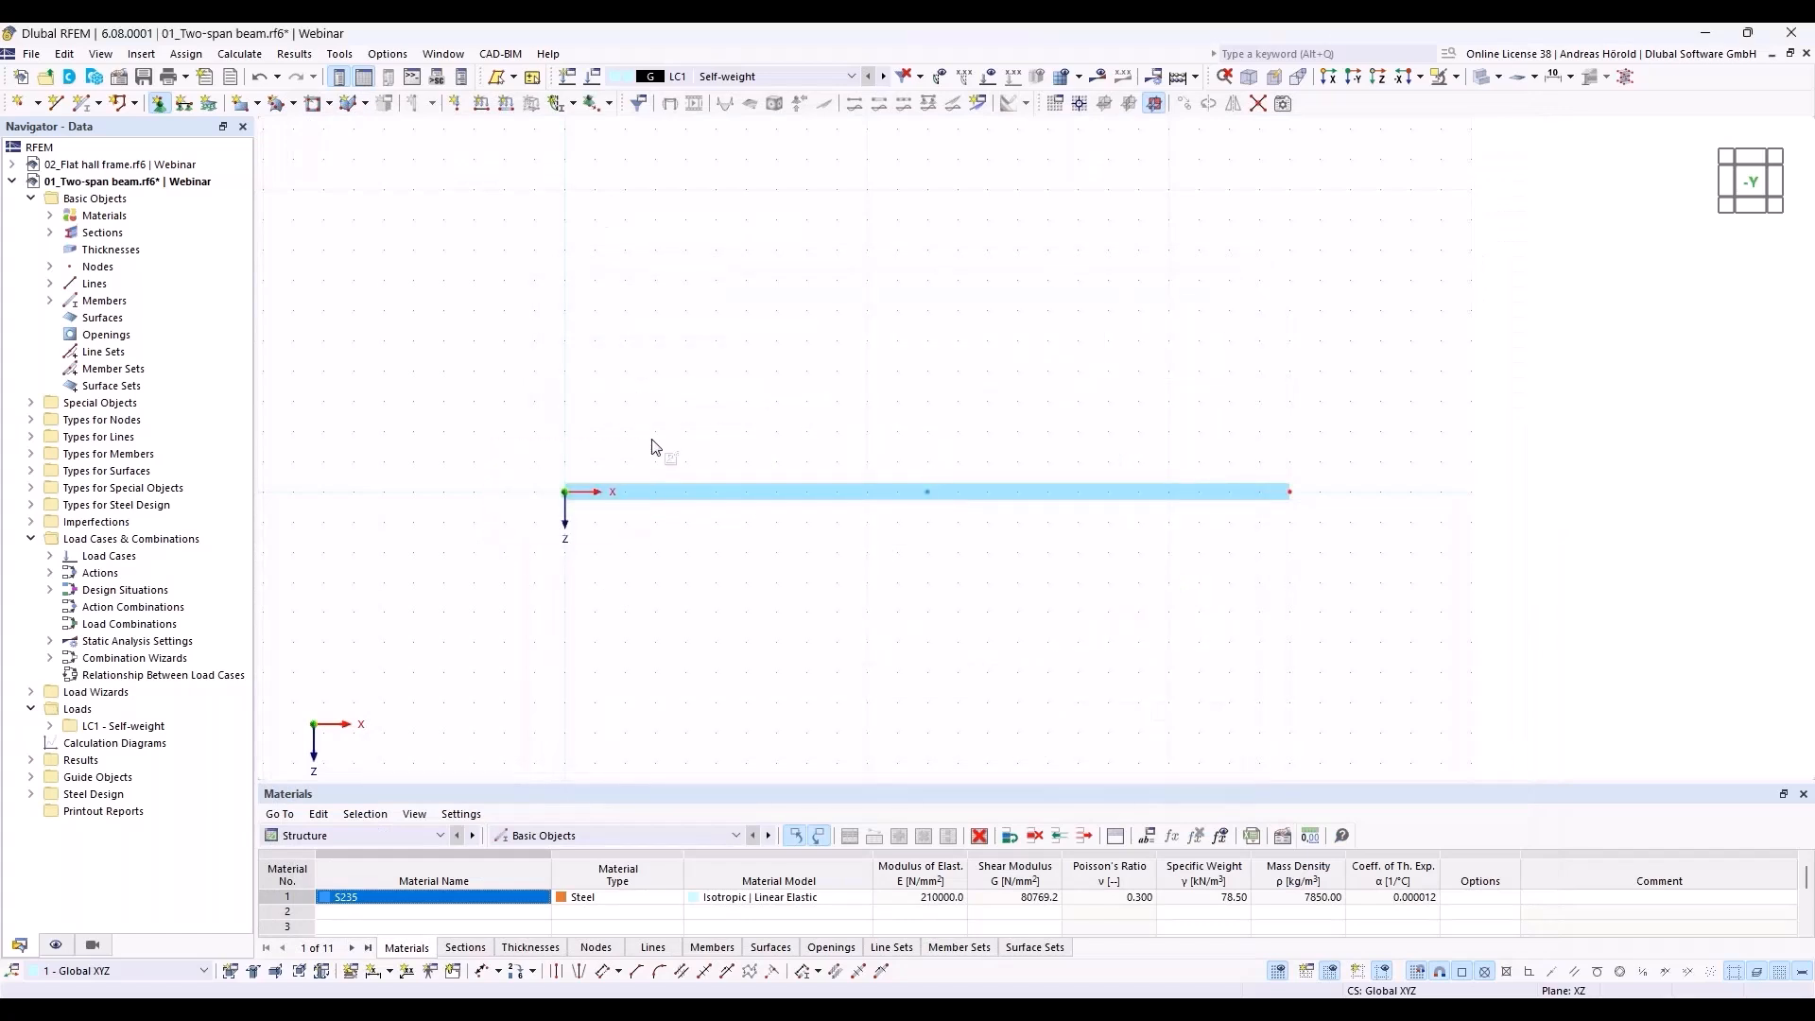
{"action": "scroll", "coordinate": [583, 527], "scroll_direction": "up", "scroll_amount": 5}
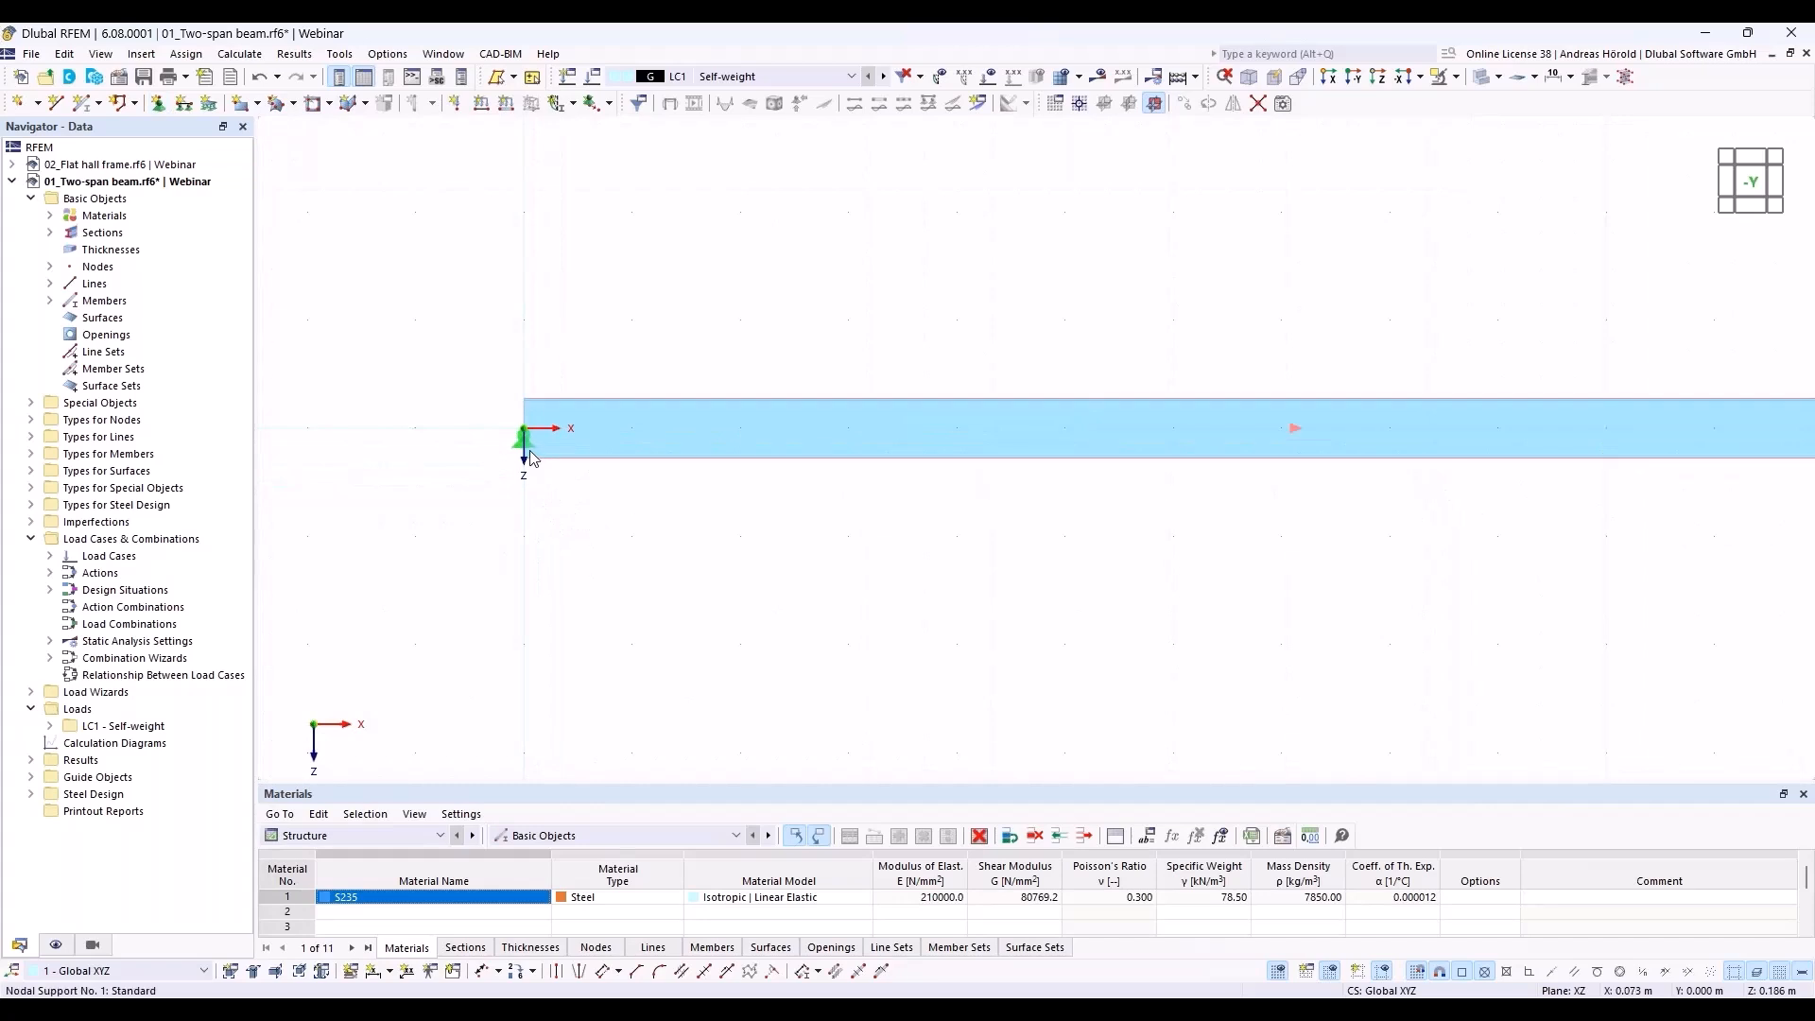
Enlarge the displayed symbol of the nodal support at the origin.
{"action": "right_click", "coordinate": [521, 449]}
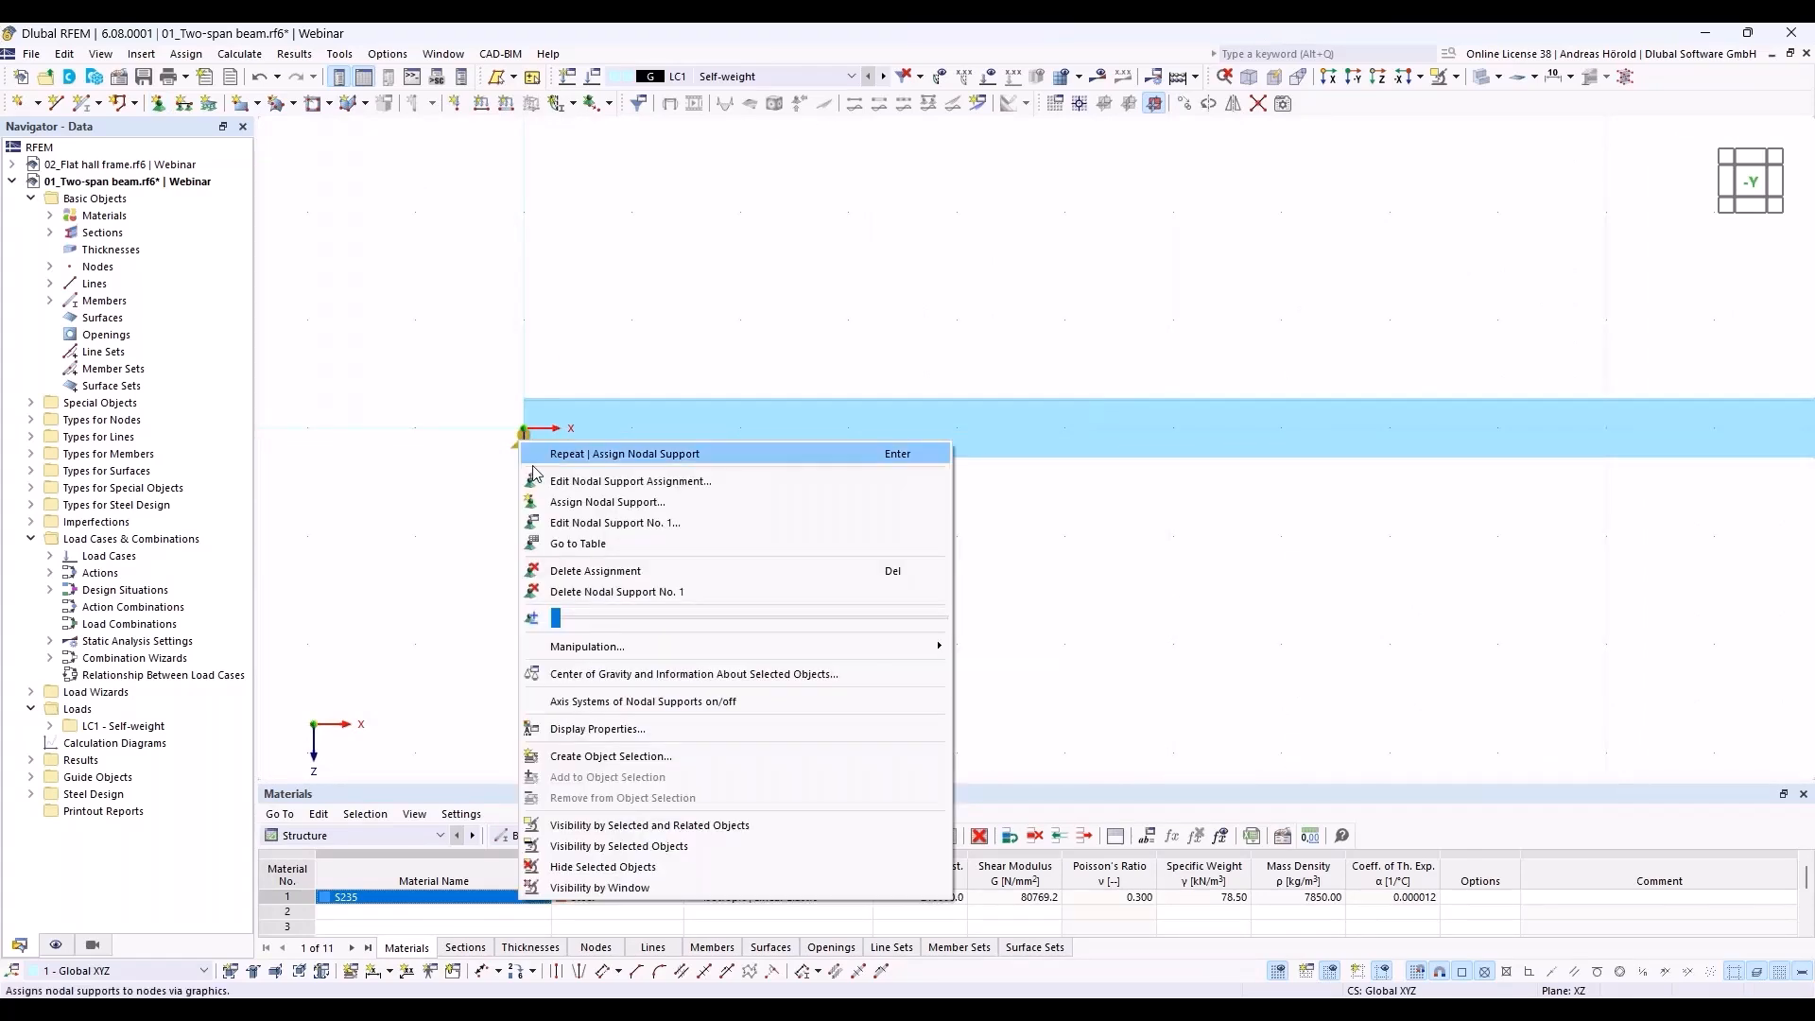
{"action": "left_click_drag", "start_coordinate": [557, 622], "coordinate": [704, 636]}
{"action": "left_click", "coordinate": [1045, 624]}
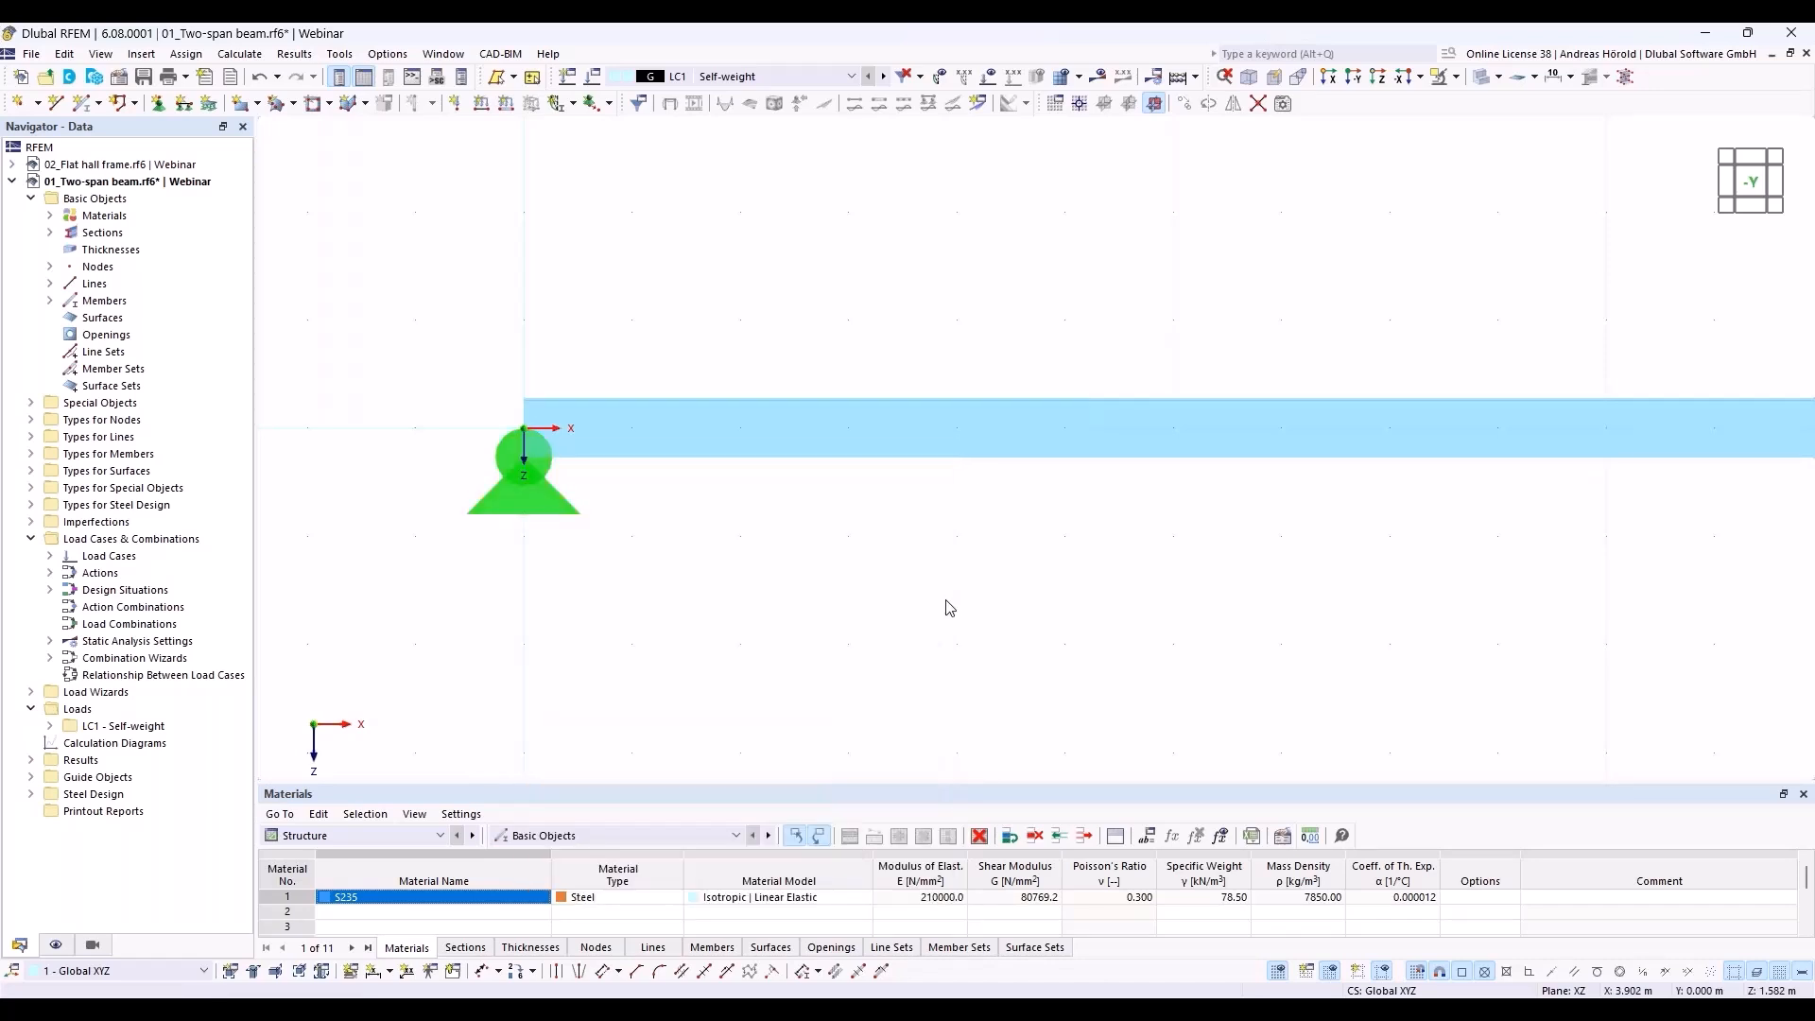
Choose the Fixed nodal support for assignment and release its φY rotation and uX translation, keeping only uZ restrained.
{"action": "scroll", "coordinate": [945, 608], "scroll_direction": "down", "scroll_amount": 3}
{"action": "middle_click_drag", "start_coordinate": [983, 612], "coordinate": [759, 548]}
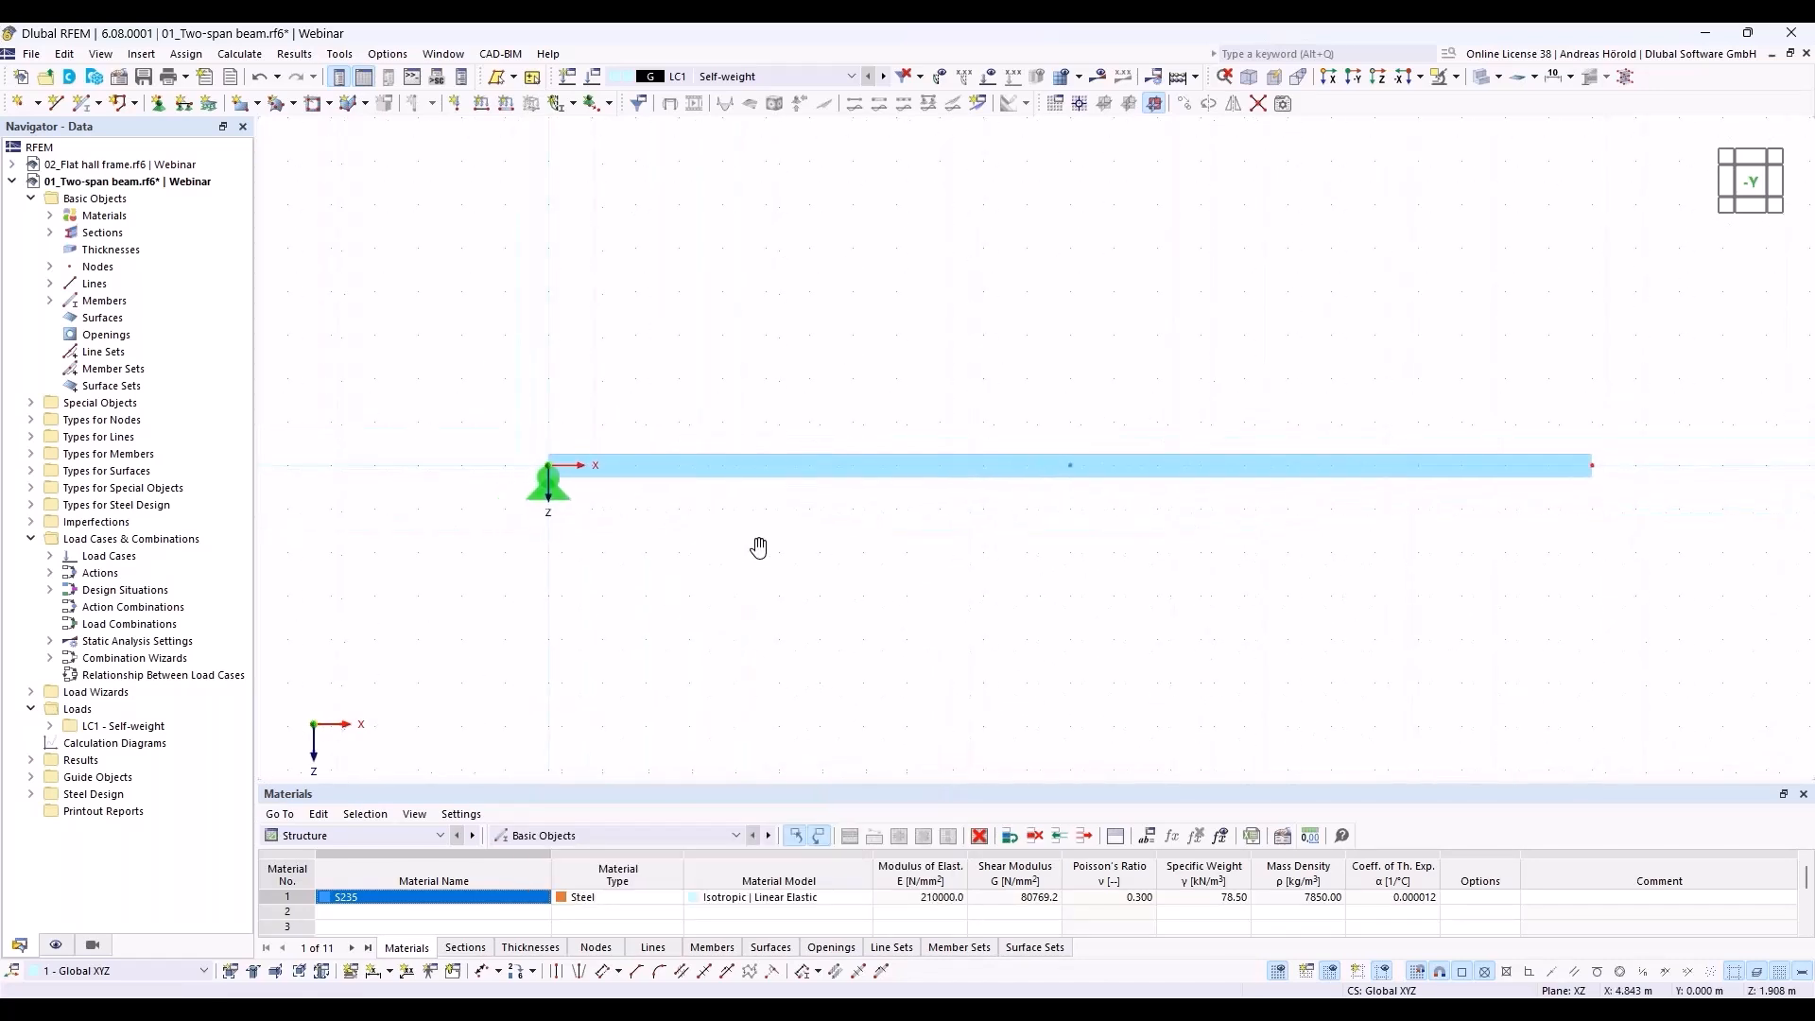
{"action": "left_click", "coordinate": [159, 104]}
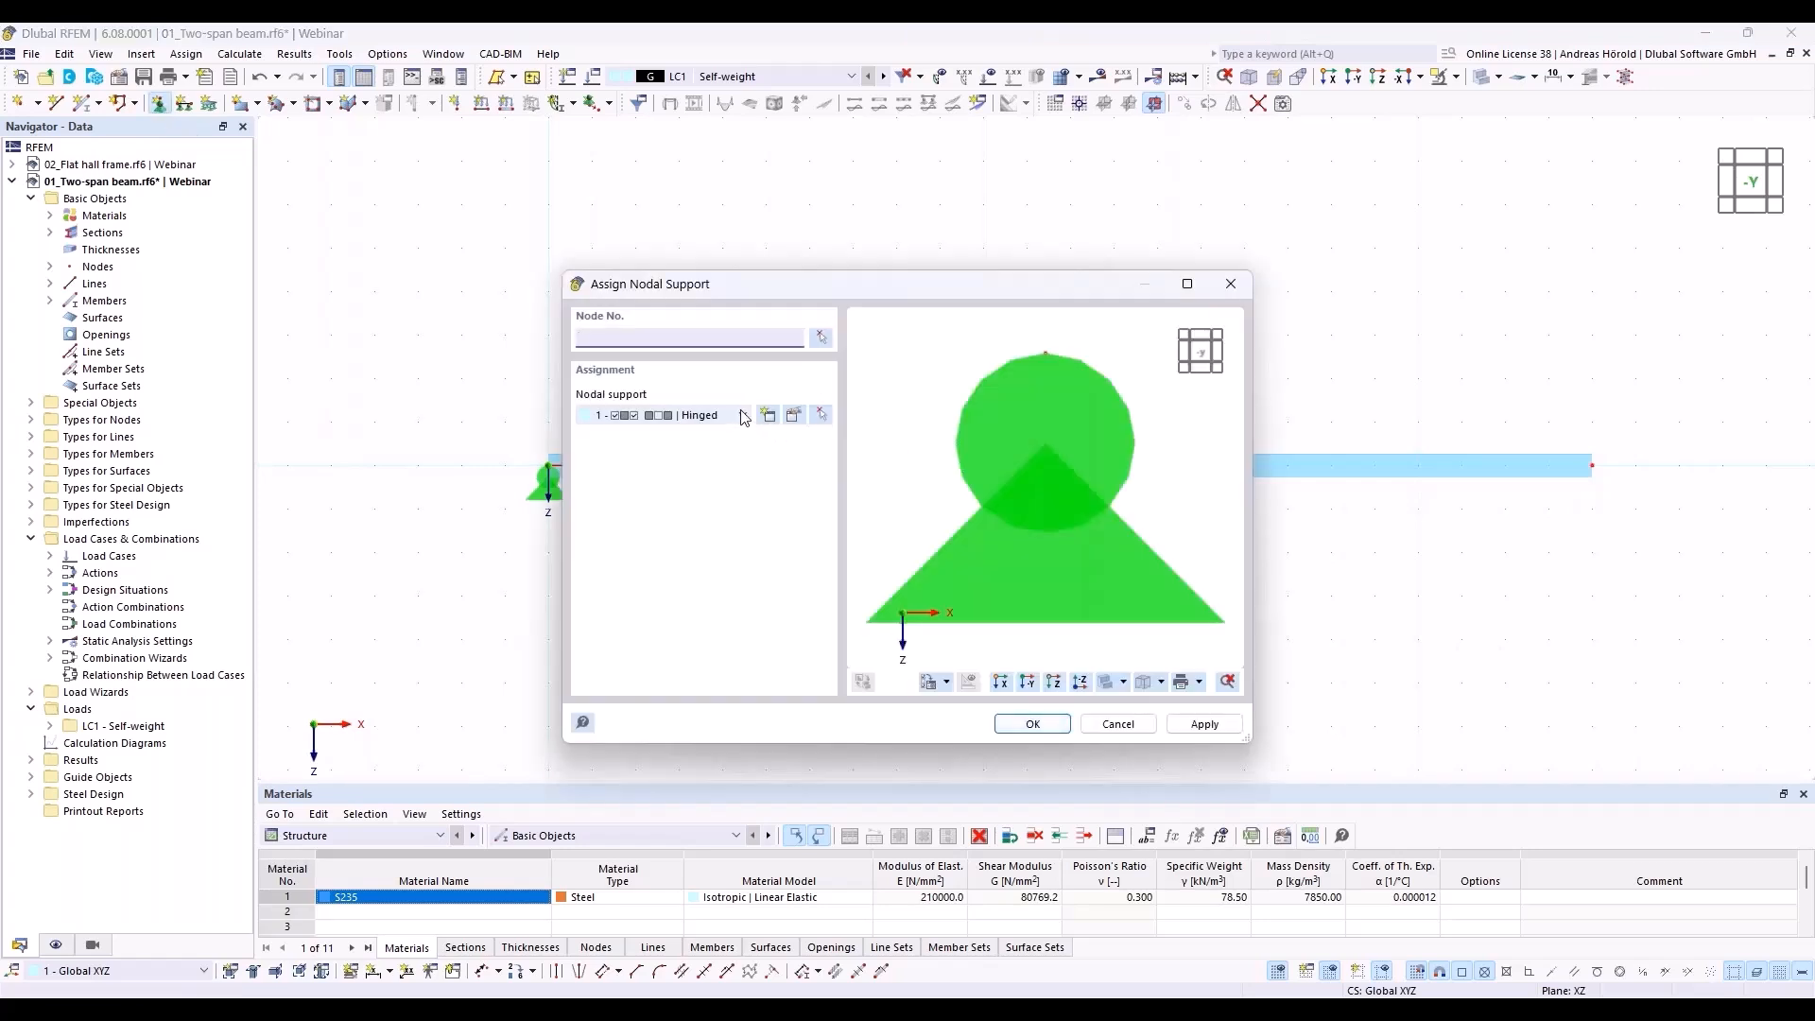
{"action": "left_click", "coordinate": [743, 416]}
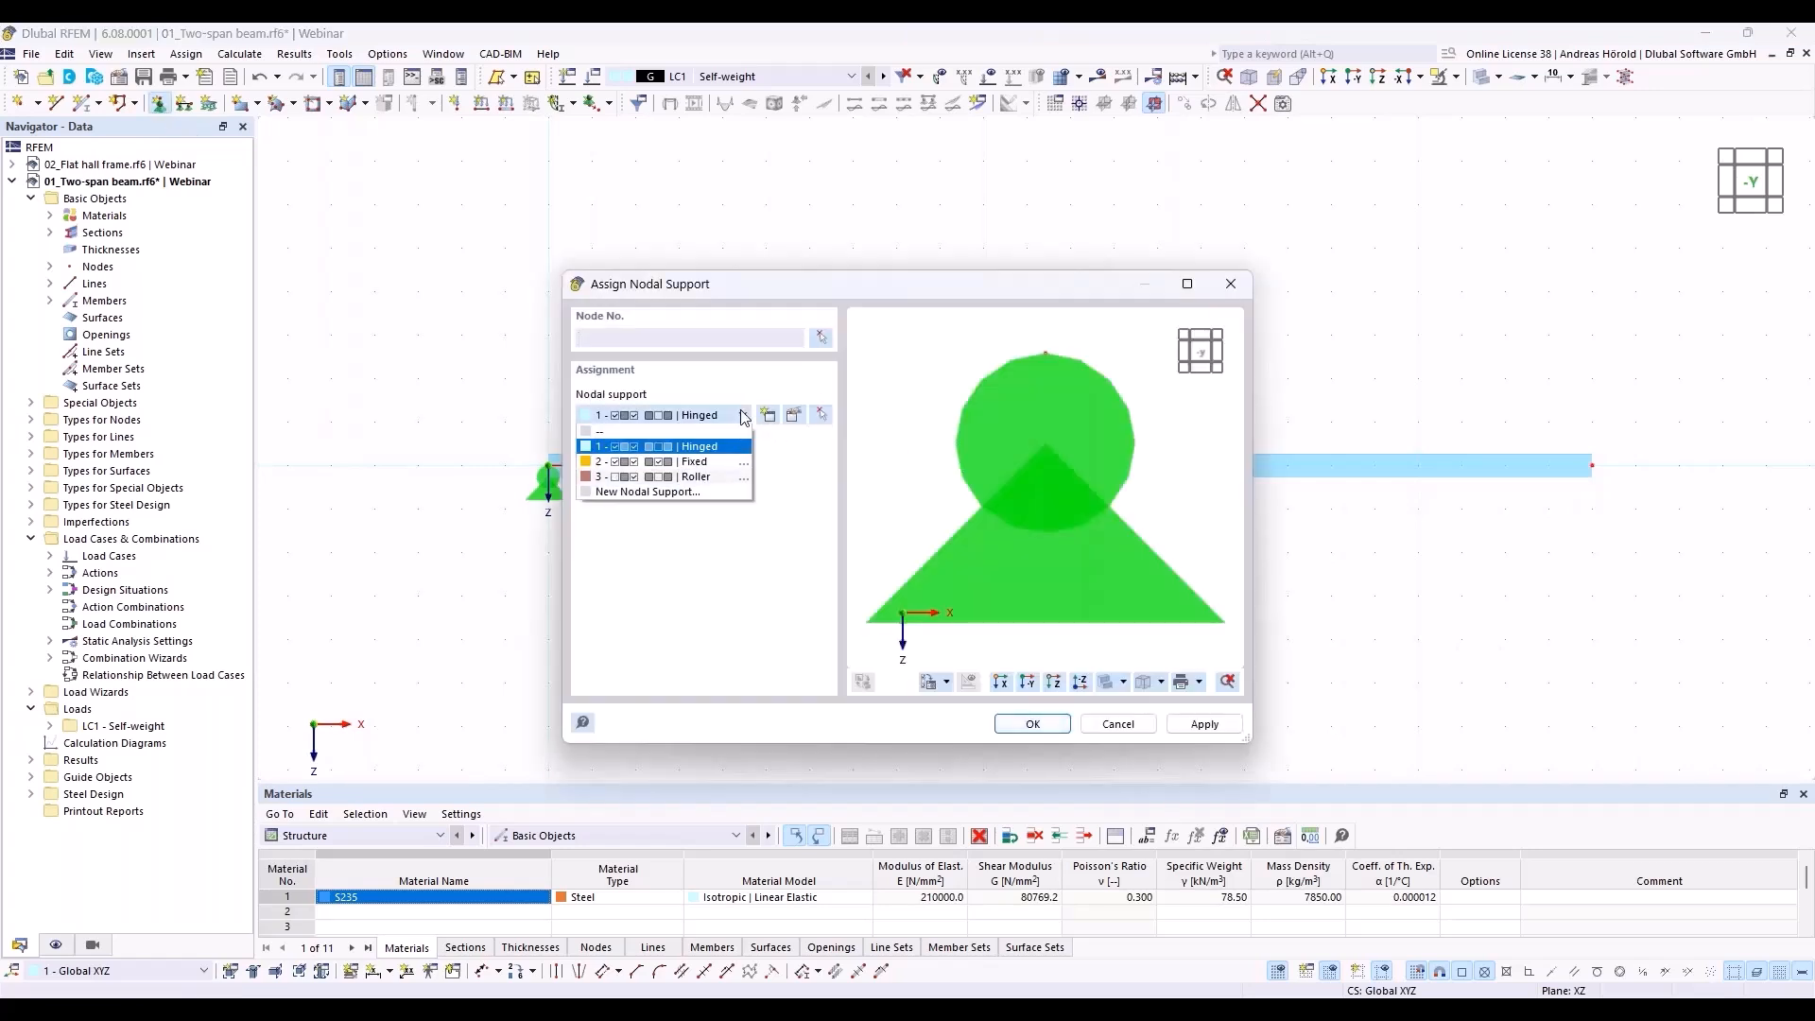
{"action": "left_click", "coordinate": [694, 462]}
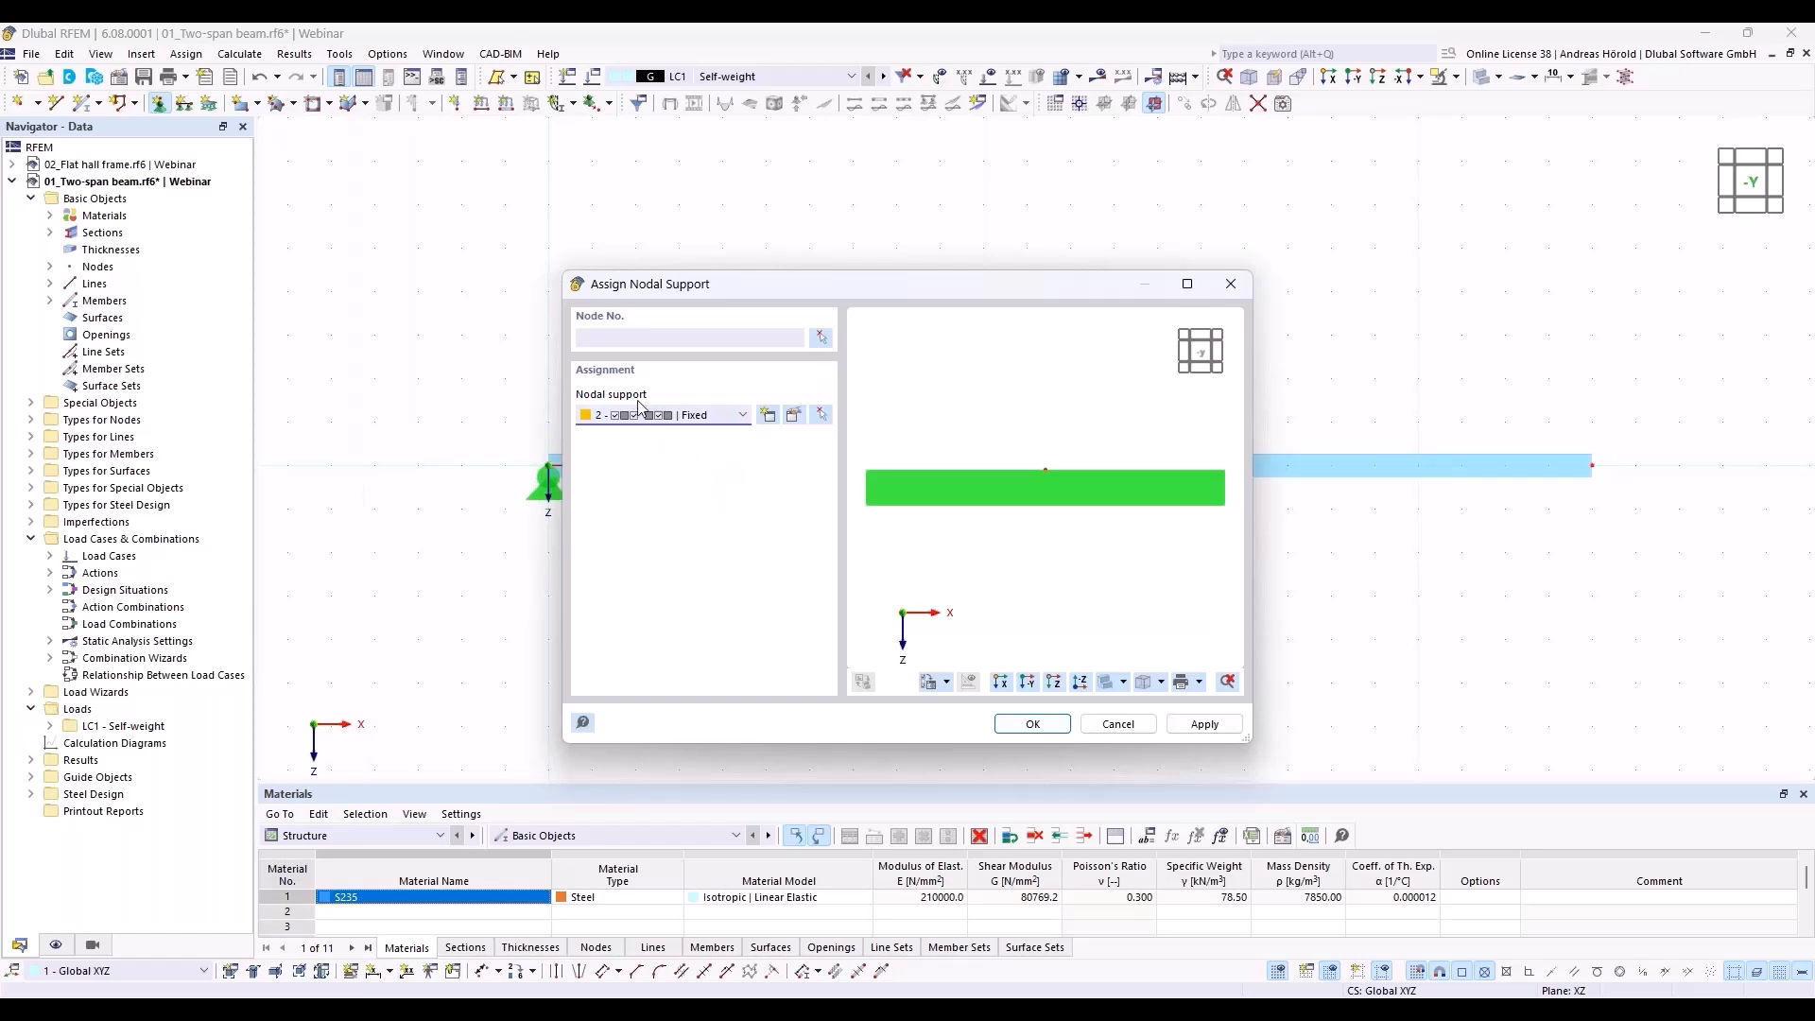
{"action": "left_click", "coordinate": [794, 417]}
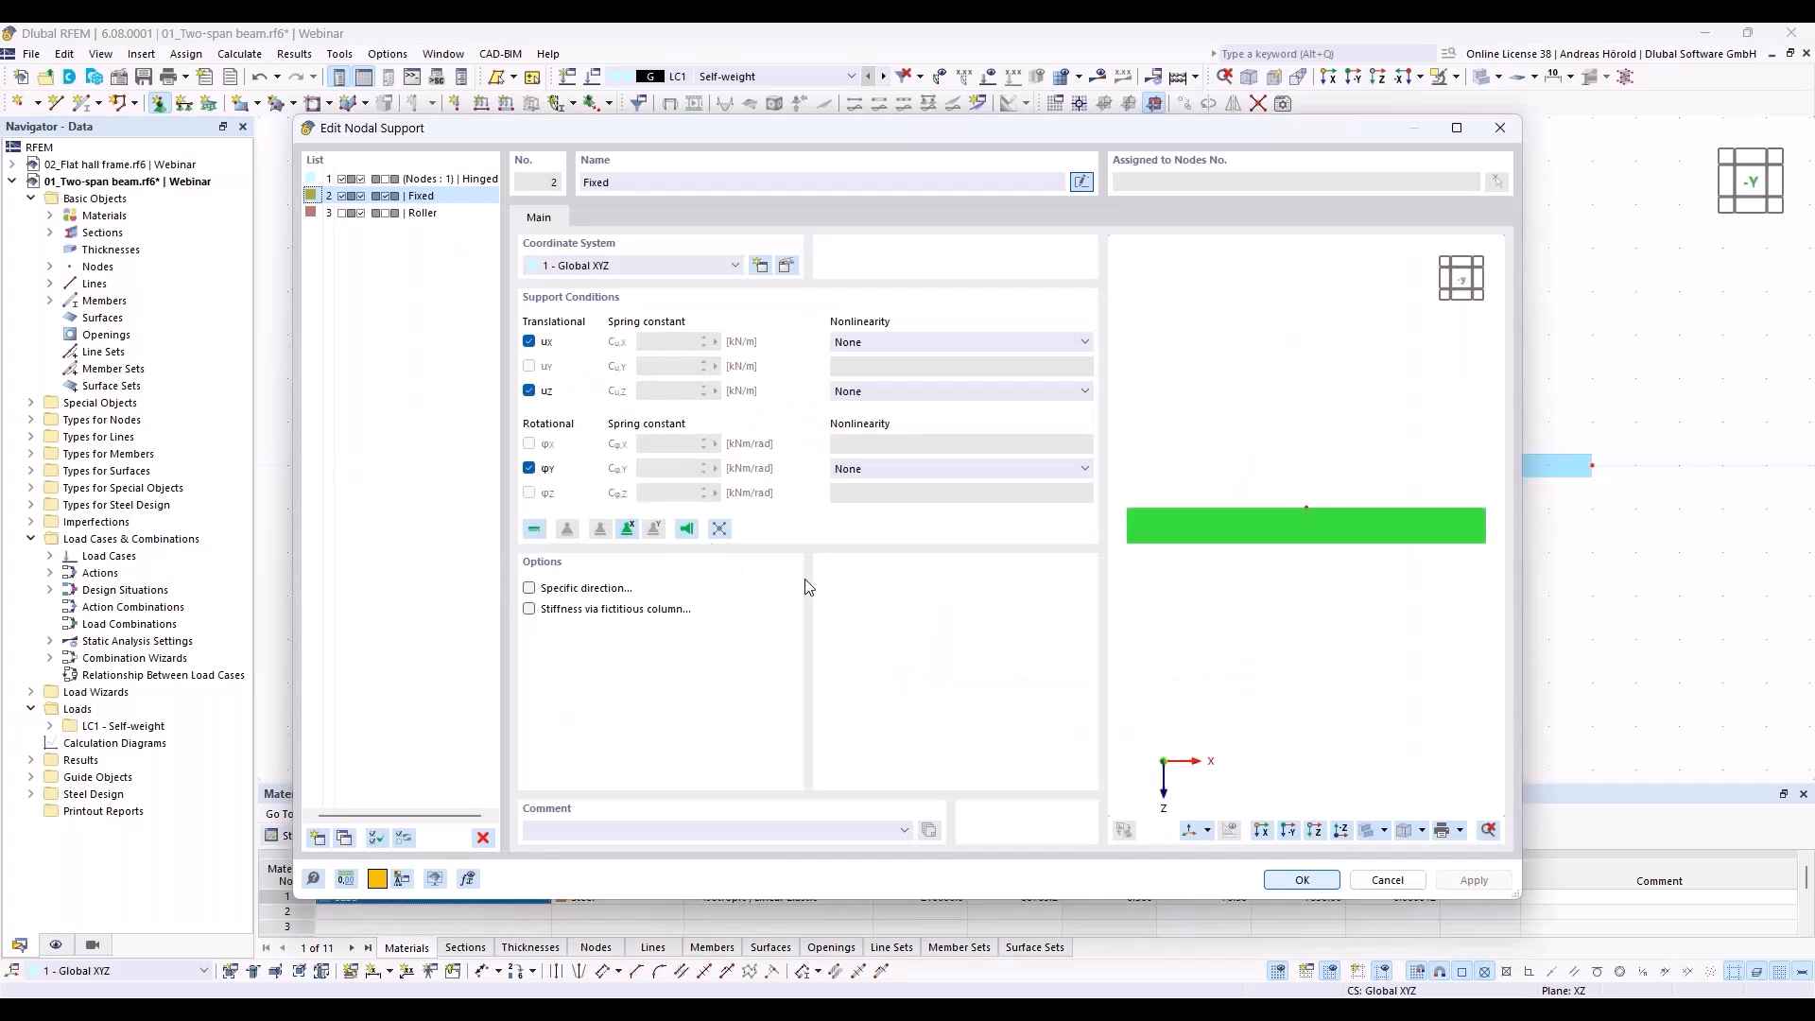
{"action": "left_click", "coordinate": [529, 468]}
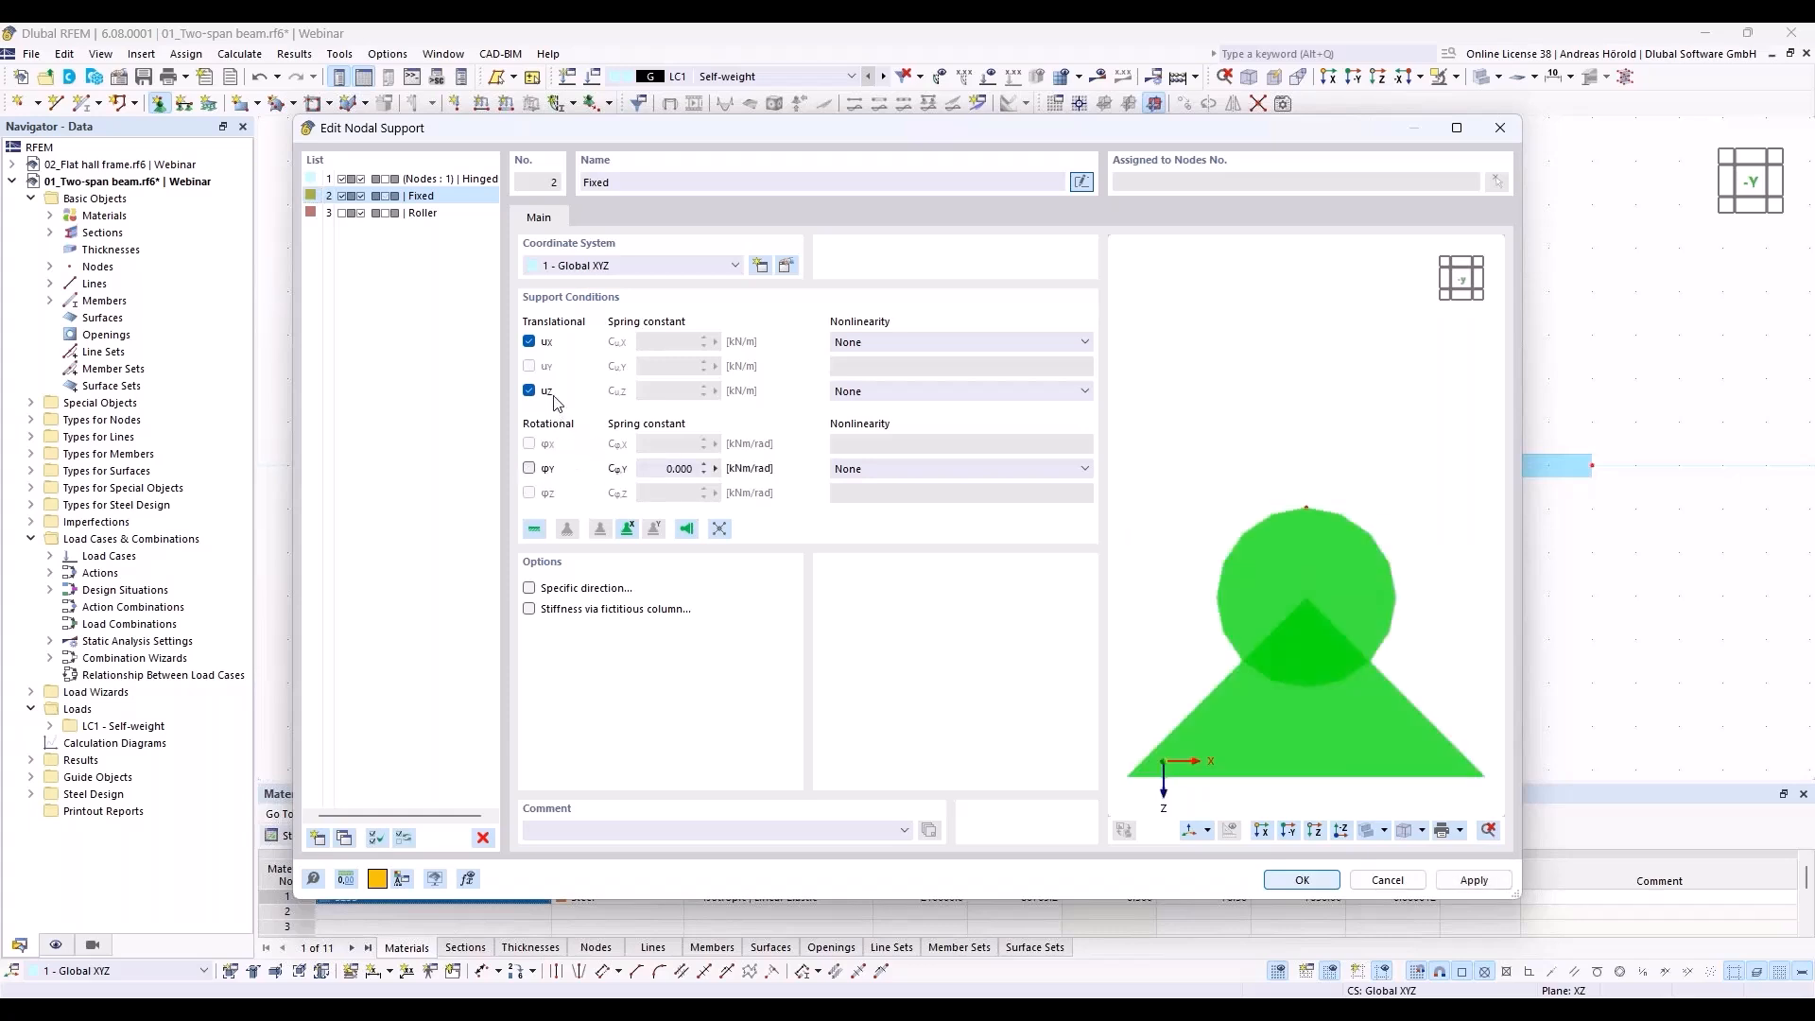
{"action": "left_click", "coordinate": [530, 343]}
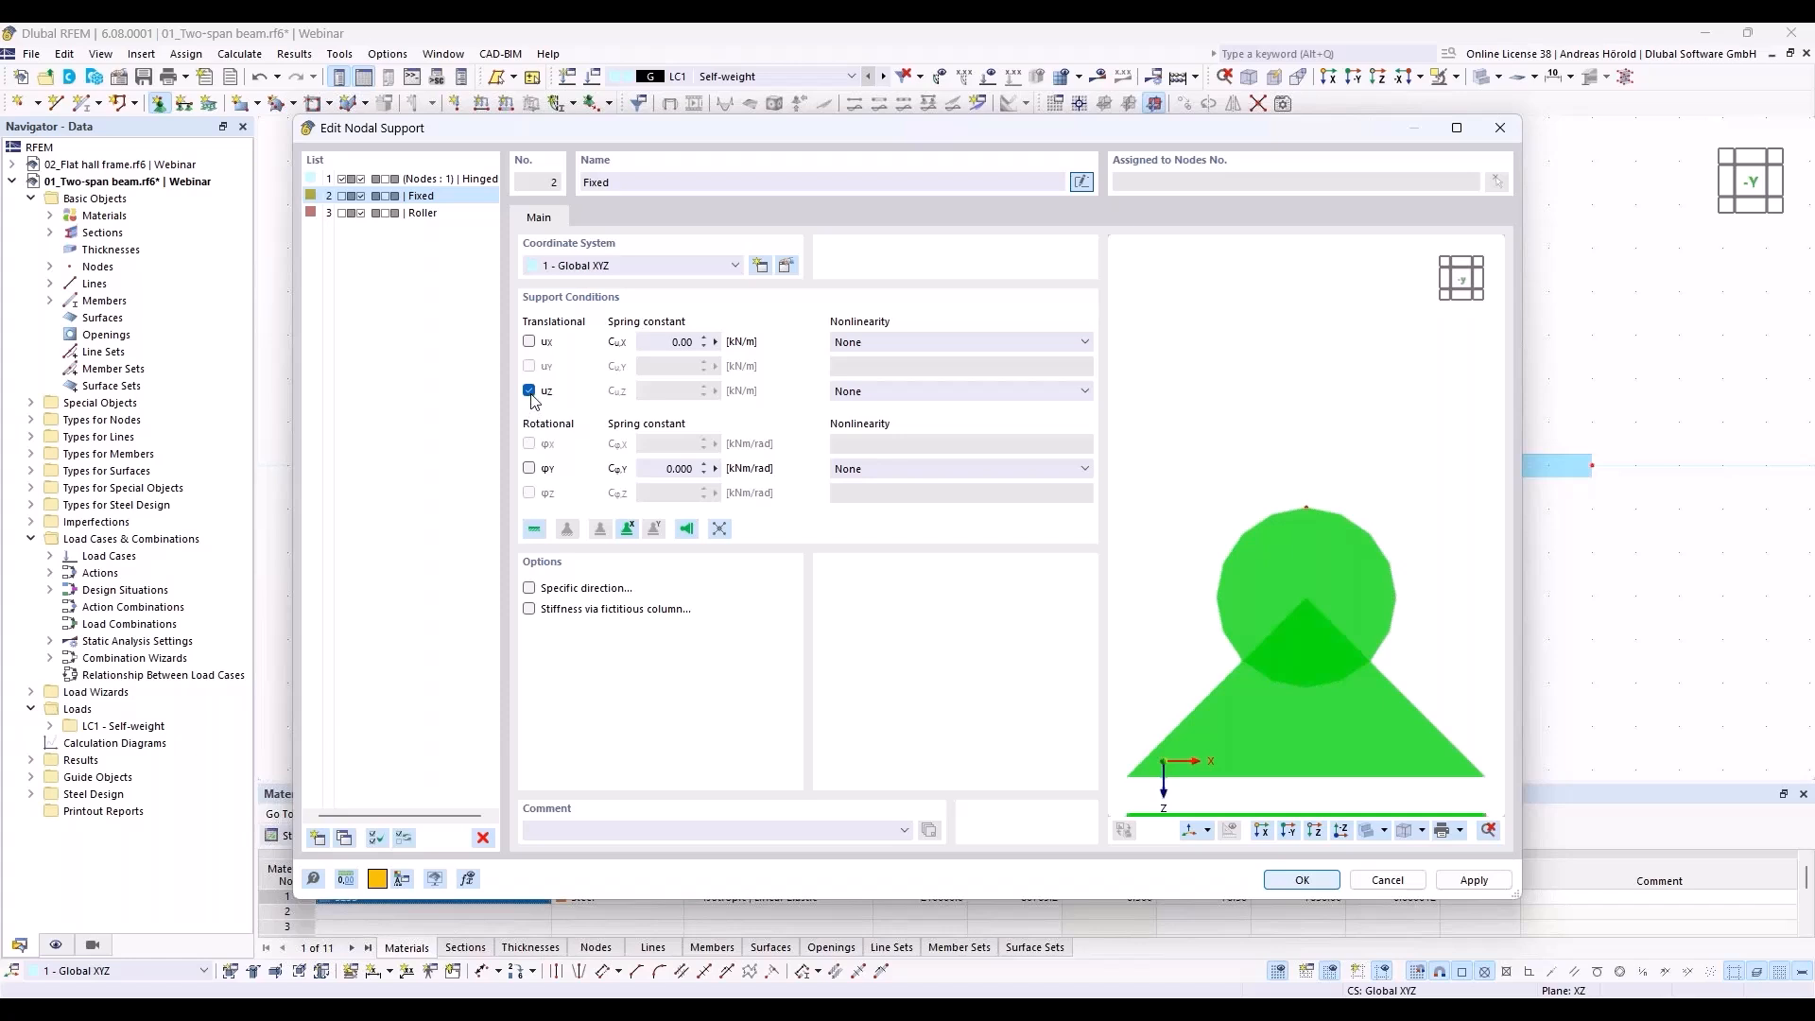
{"action": "left_click", "coordinate": [1295, 881]}
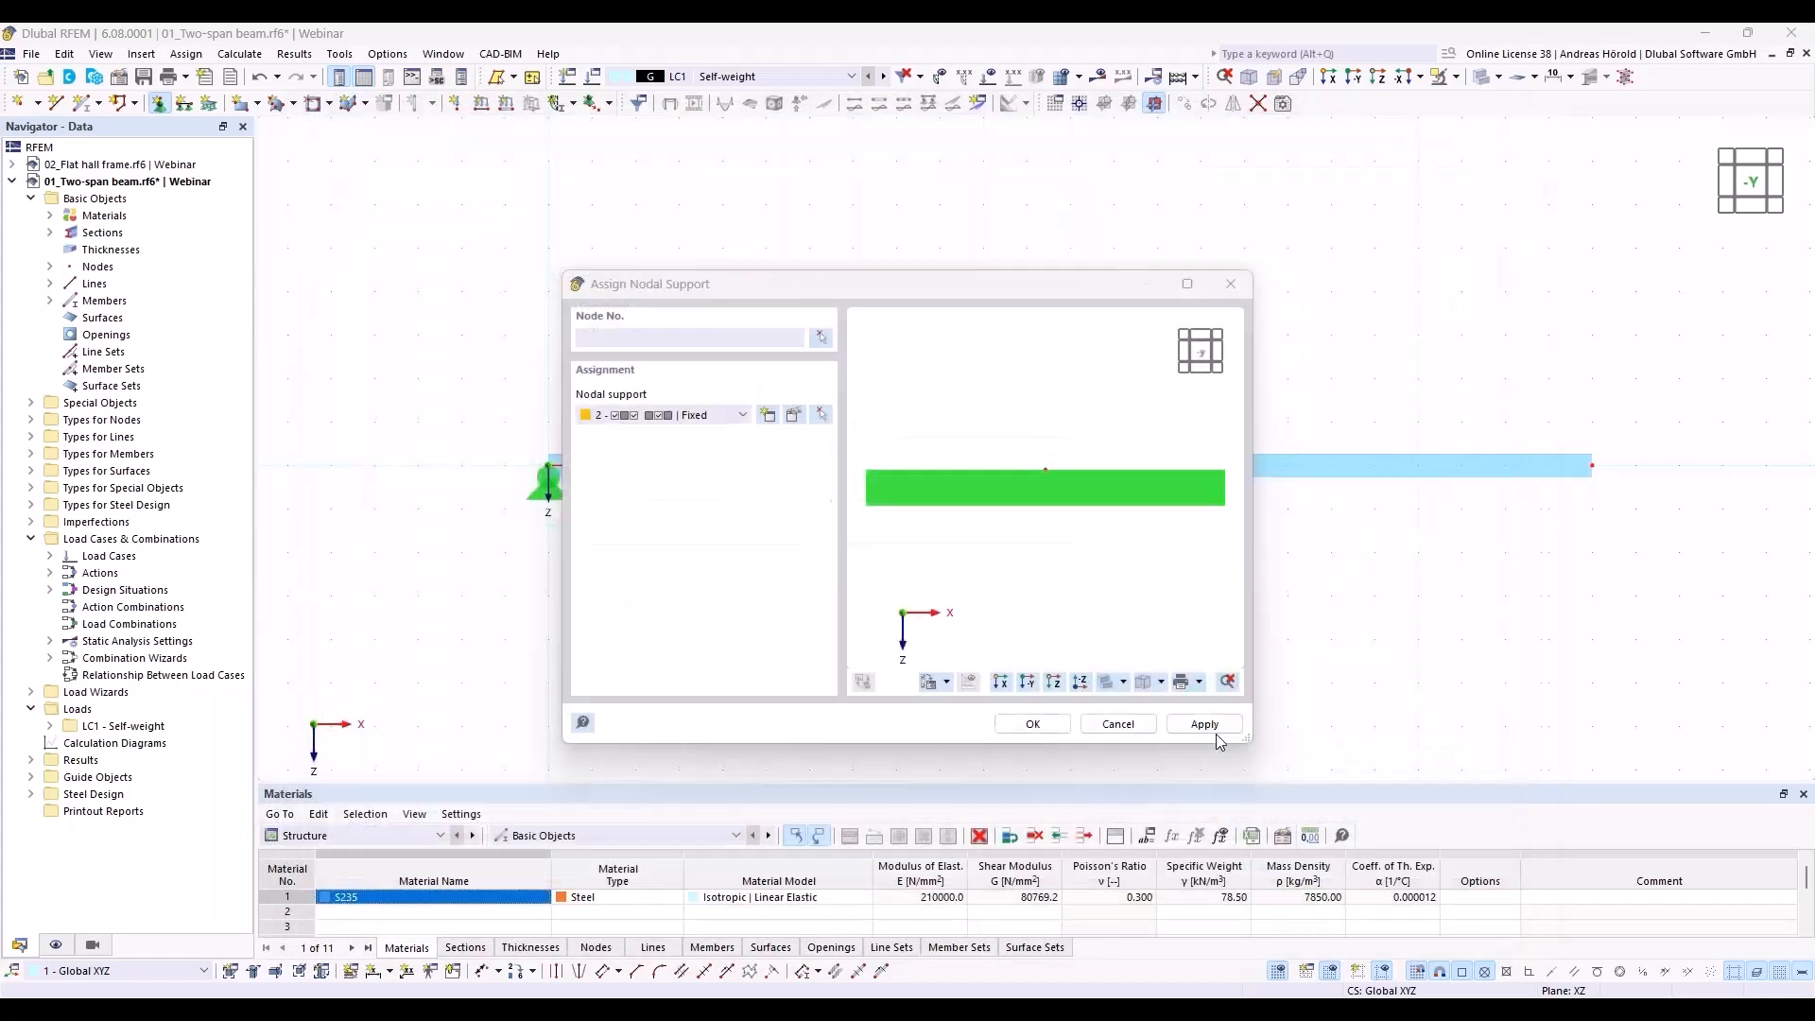
Assign the modified nodal support to the beam's middle and end nodes.
{"action": "left_click", "coordinate": [1028, 726]}
{"action": "left_click_drag", "start_coordinate": [1014, 541], "coordinate": [1710, 410]}
{"action": "key", "text": "Escape"}
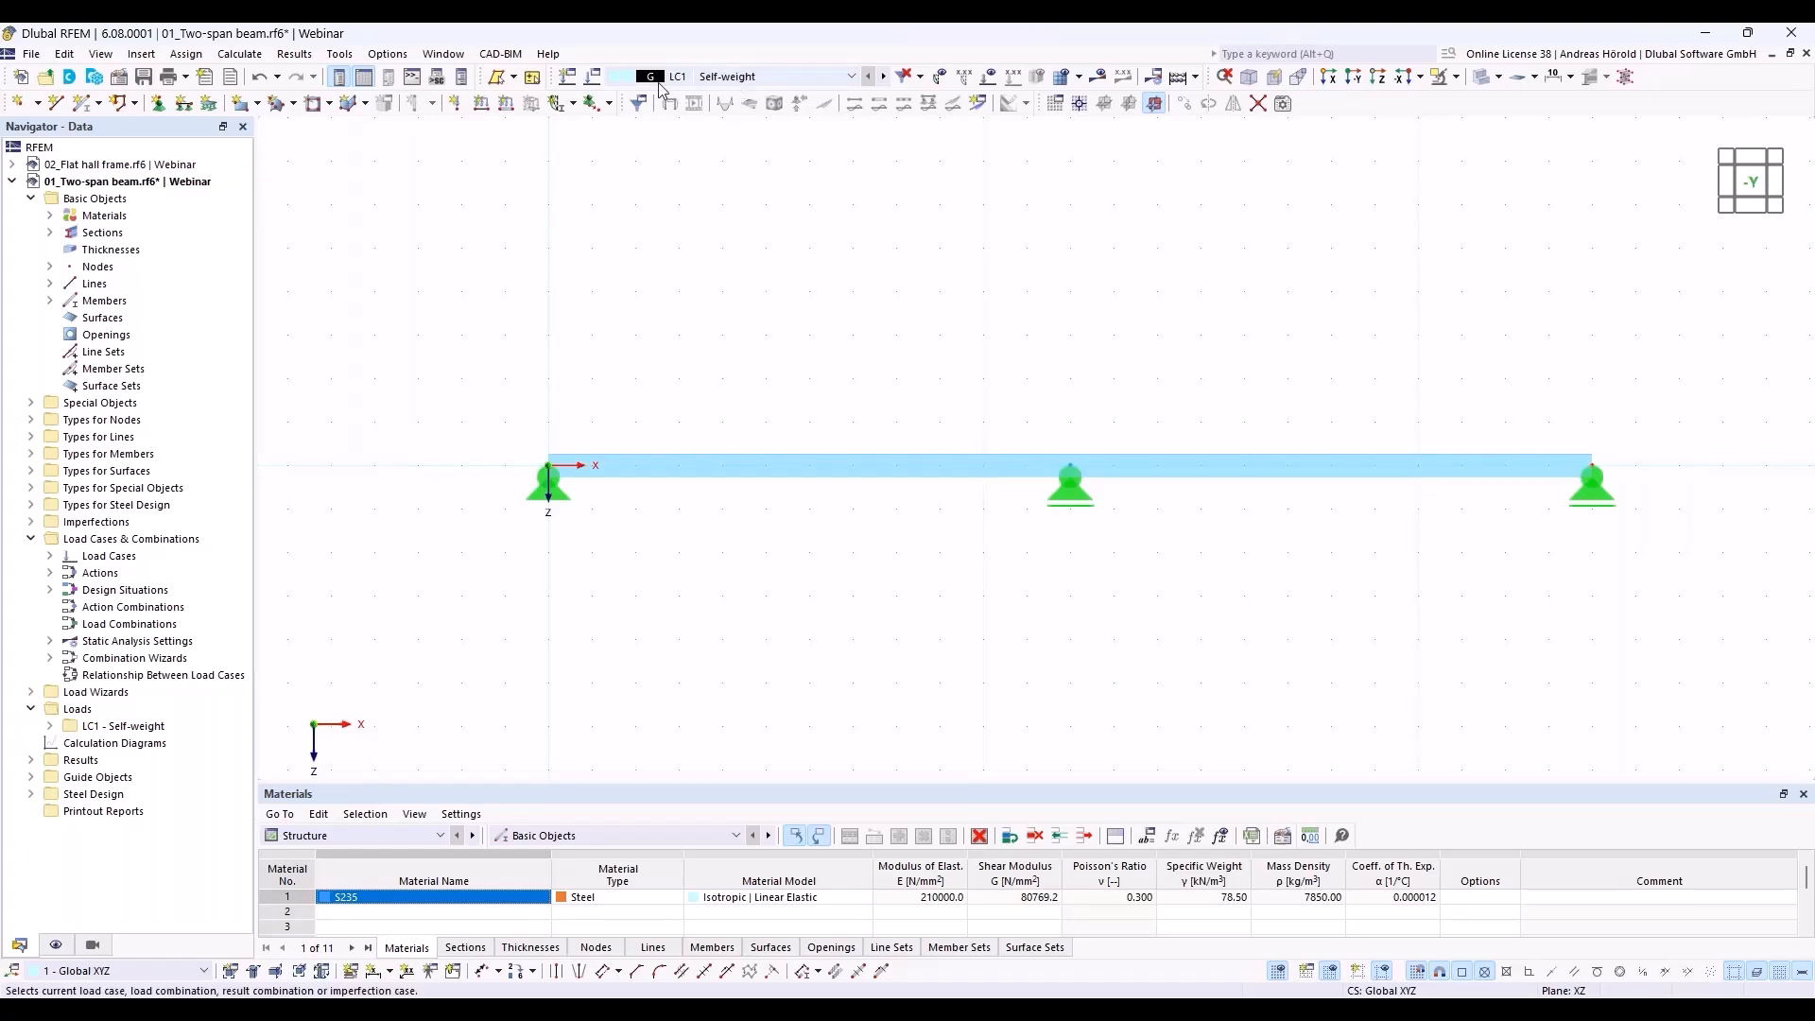
Review the analysis, action category and self-weight settings of load case LC1 without changing them.
{"action": "left_click", "coordinate": [591, 82]}
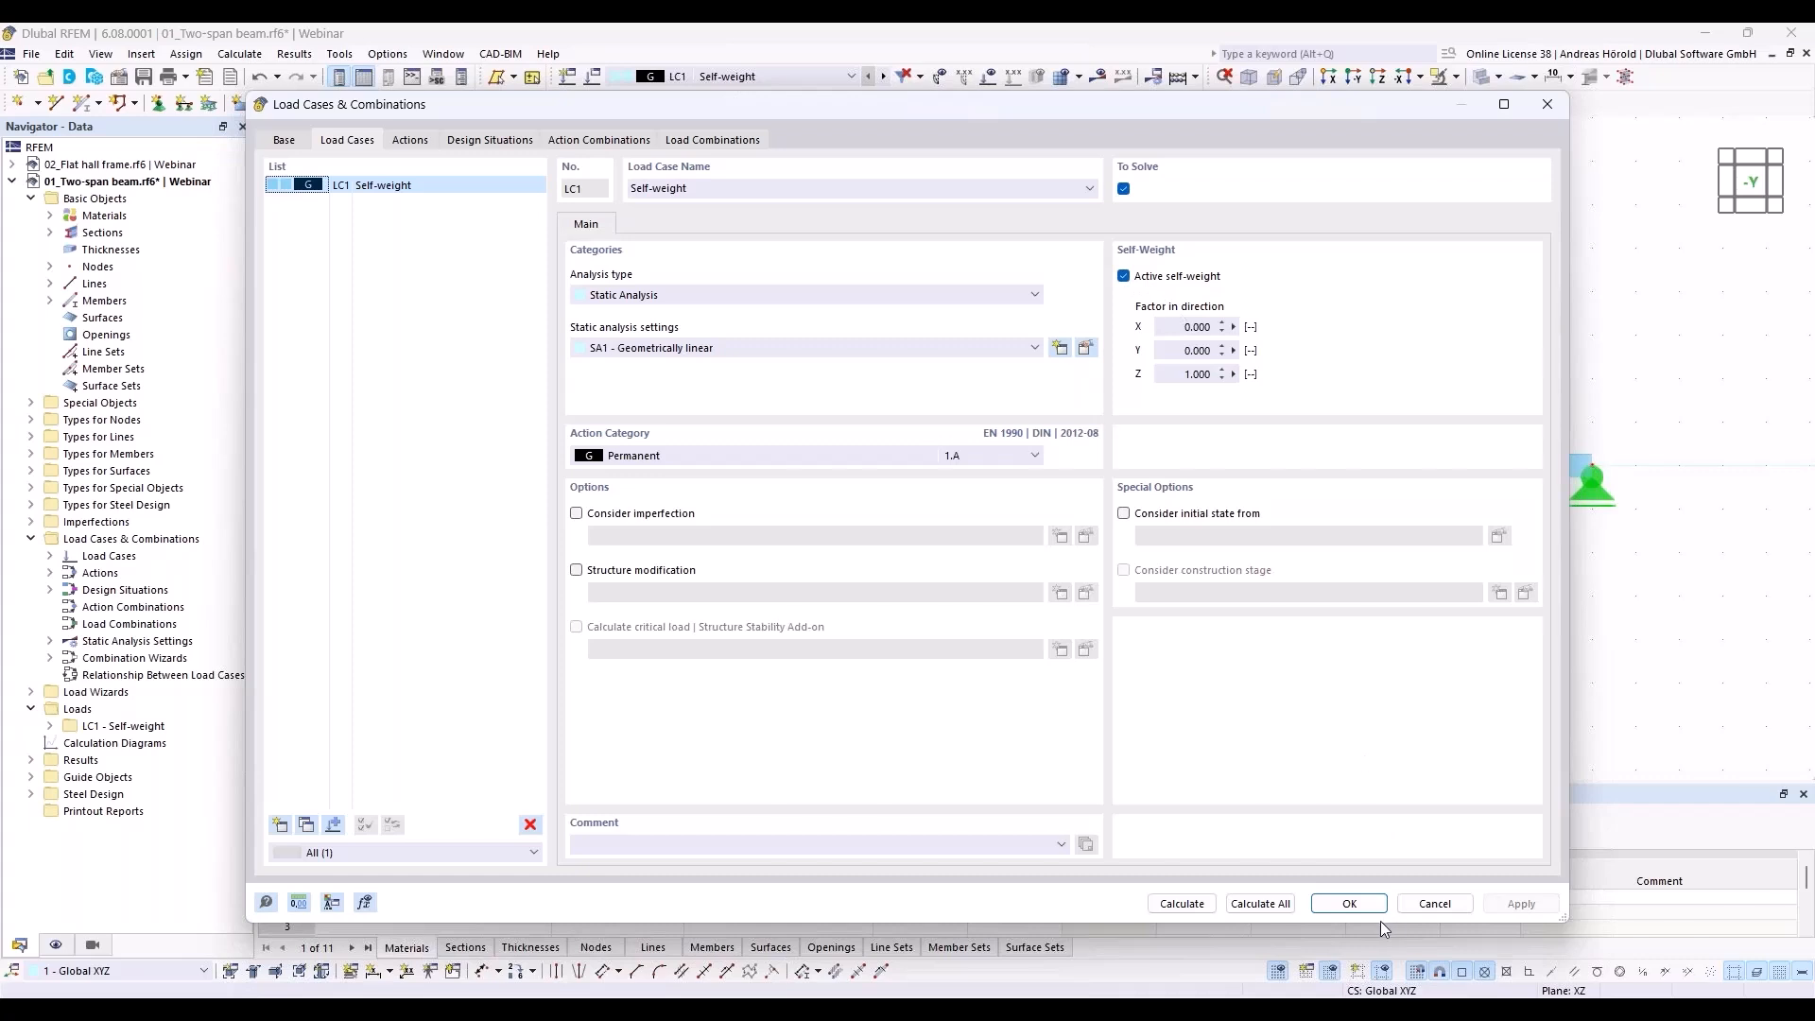
{"action": "left_click", "coordinate": [1435, 904]}
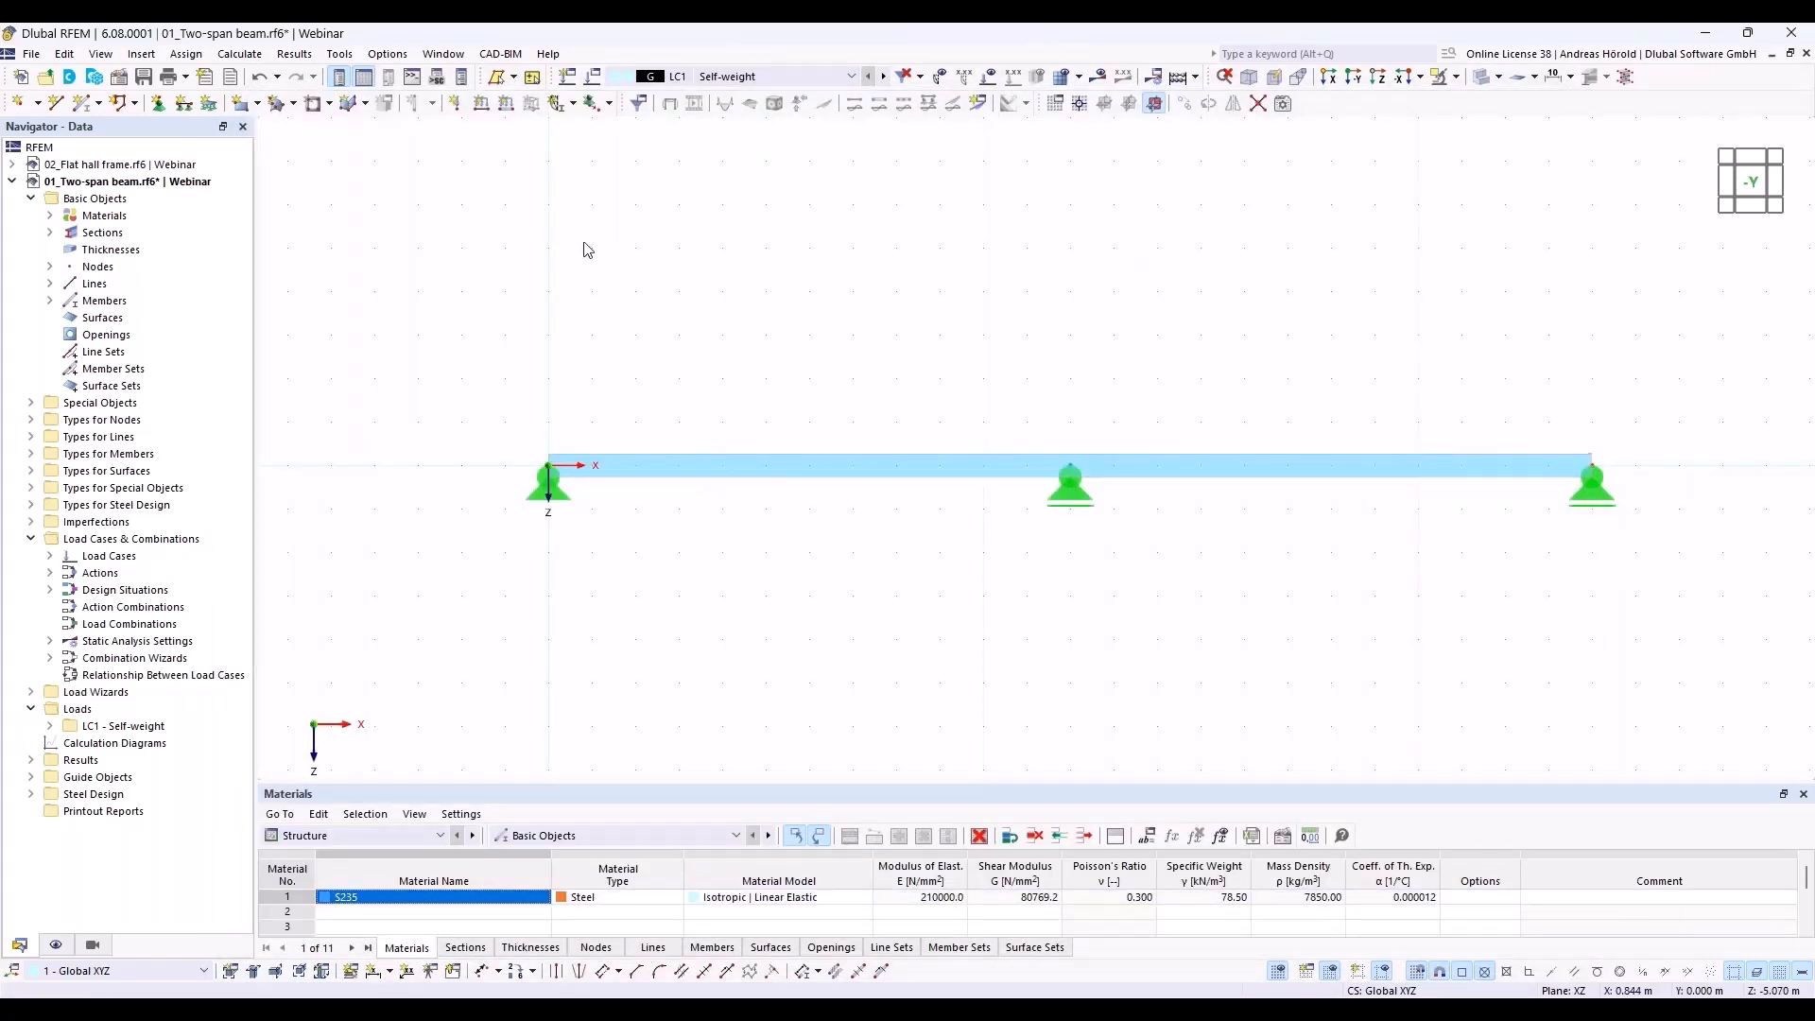
Begin a new member load in LC1 and examine the available load types, distributions and directions.
{"action": "left_click", "coordinate": [506, 105]}
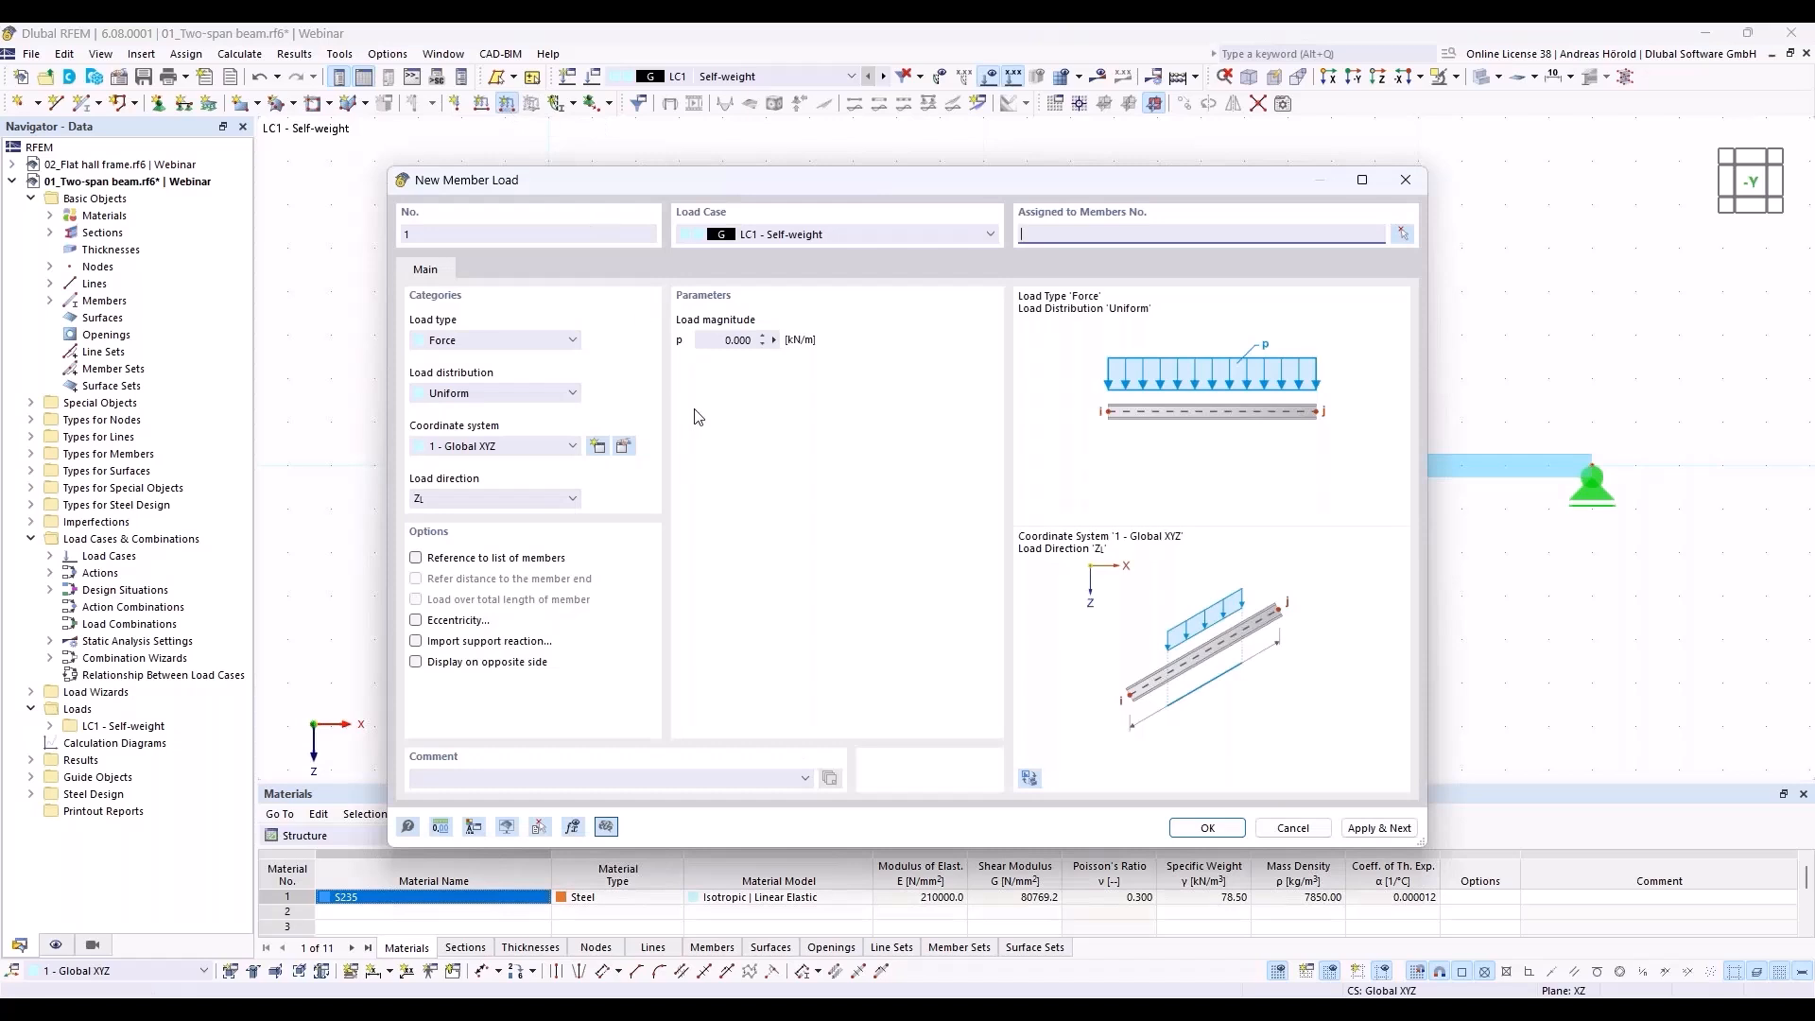
{"action": "left_click", "coordinate": [473, 340]}
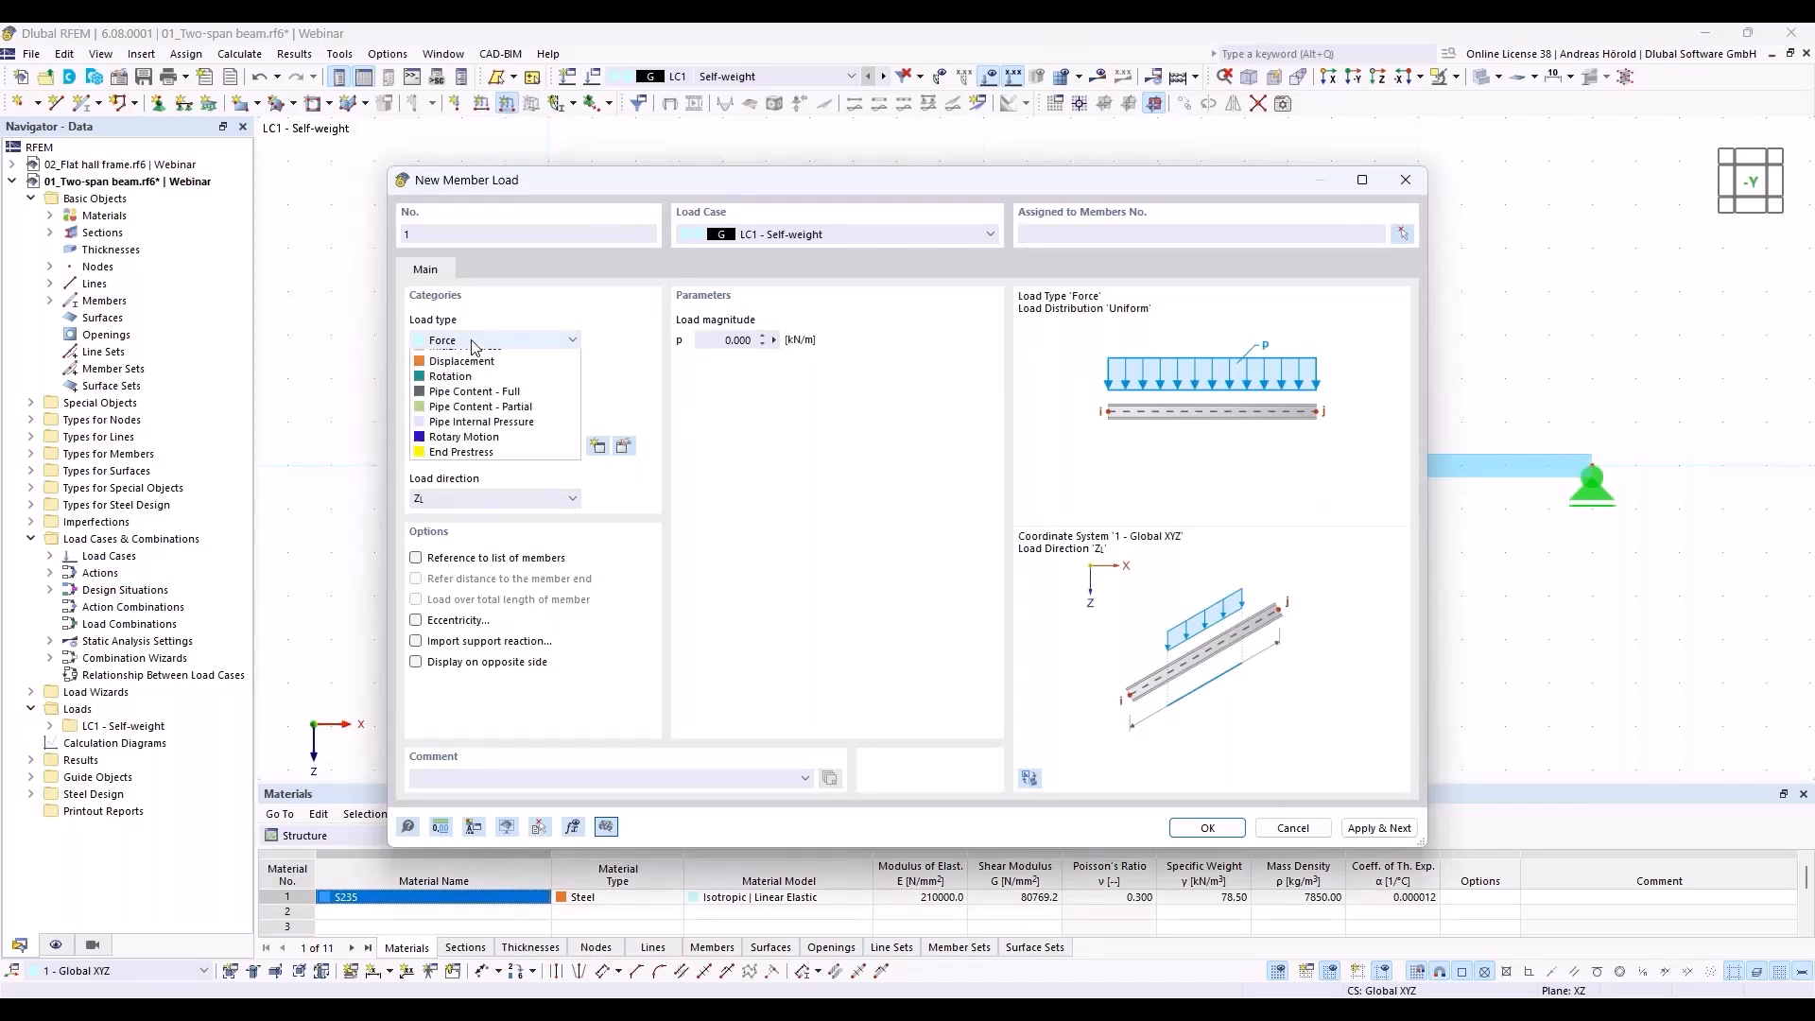
{"action": "left_click", "coordinate": [473, 342]}
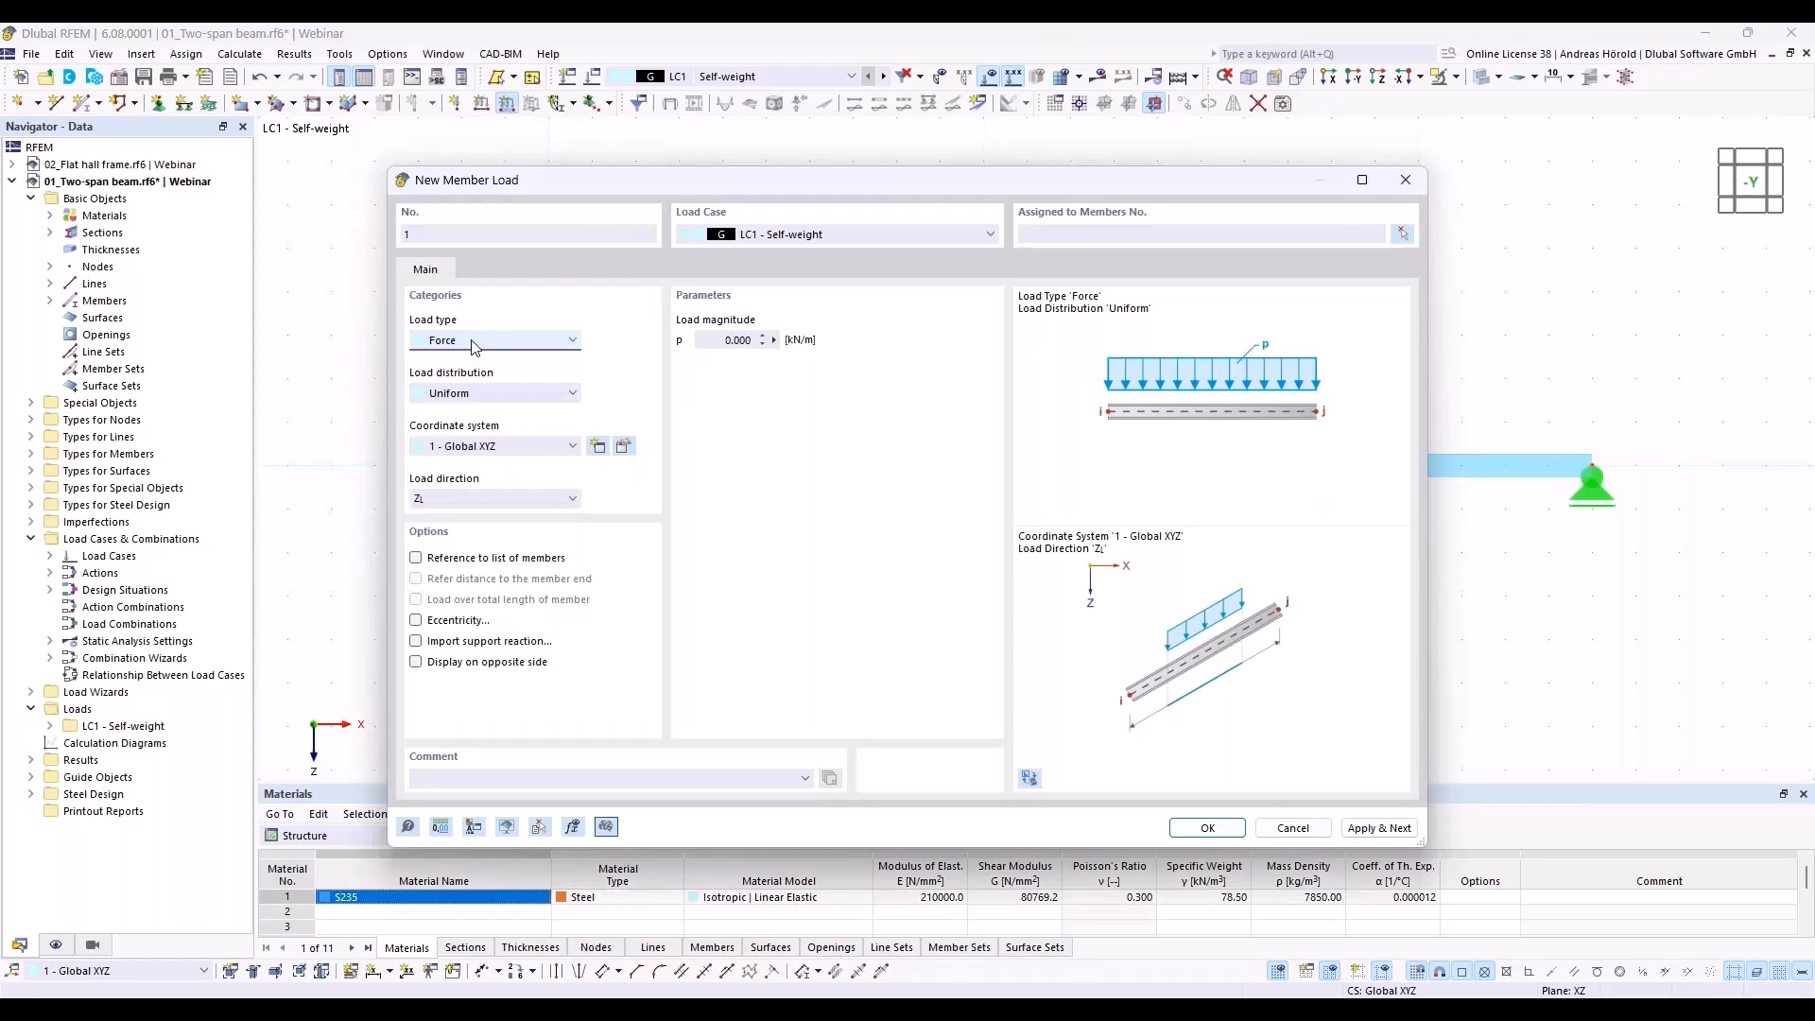
{"action": "left_click", "coordinate": [478, 393]}
{"action": "left_click", "coordinate": [476, 393]}
{"action": "left_click", "coordinate": [516, 394]}
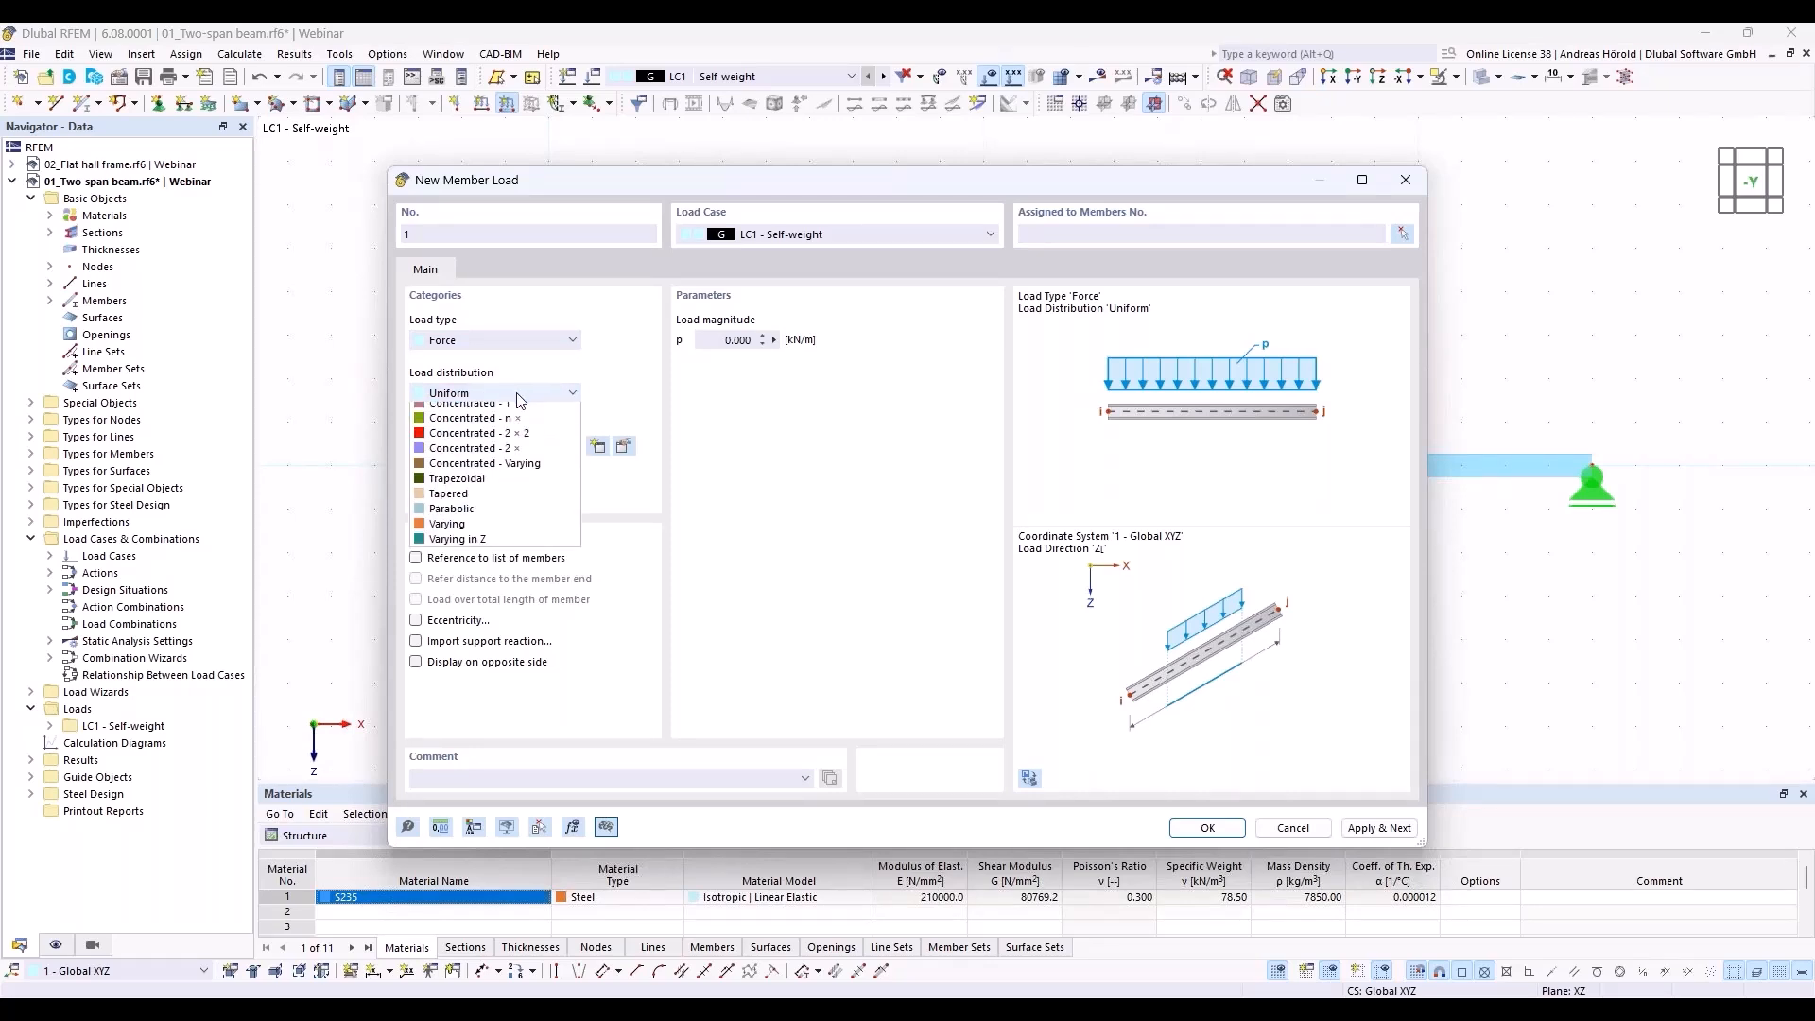
{"action": "left_click", "coordinate": [516, 393]}
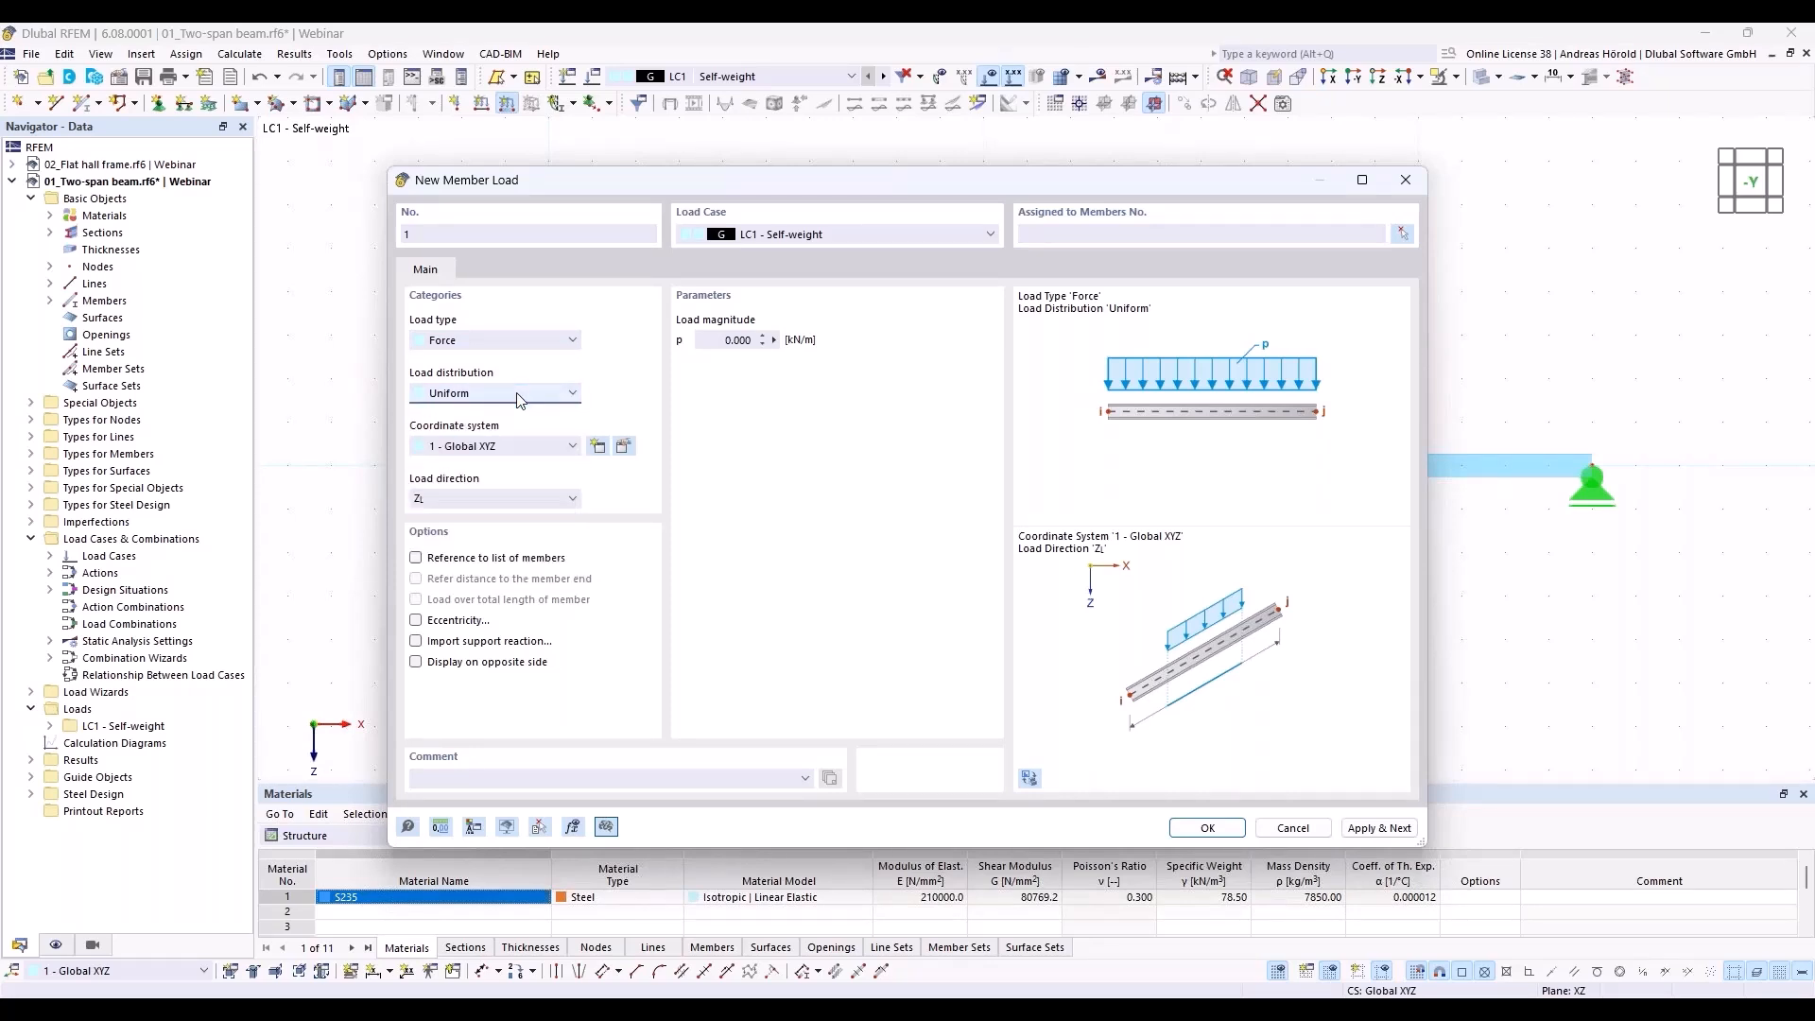
{"action": "left_click", "coordinate": [464, 501]}
{"action": "left_click", "coordinate": [464, 501]}
Set the uniform force's magnitude to 8 kN/m and assign the load to the whole beam member.
{"action": "left_click", "coordinate": [716, 338]}
{"action": "type", "text": "8"}
{"action": "left_click", "coordinate": [1205, 830]}
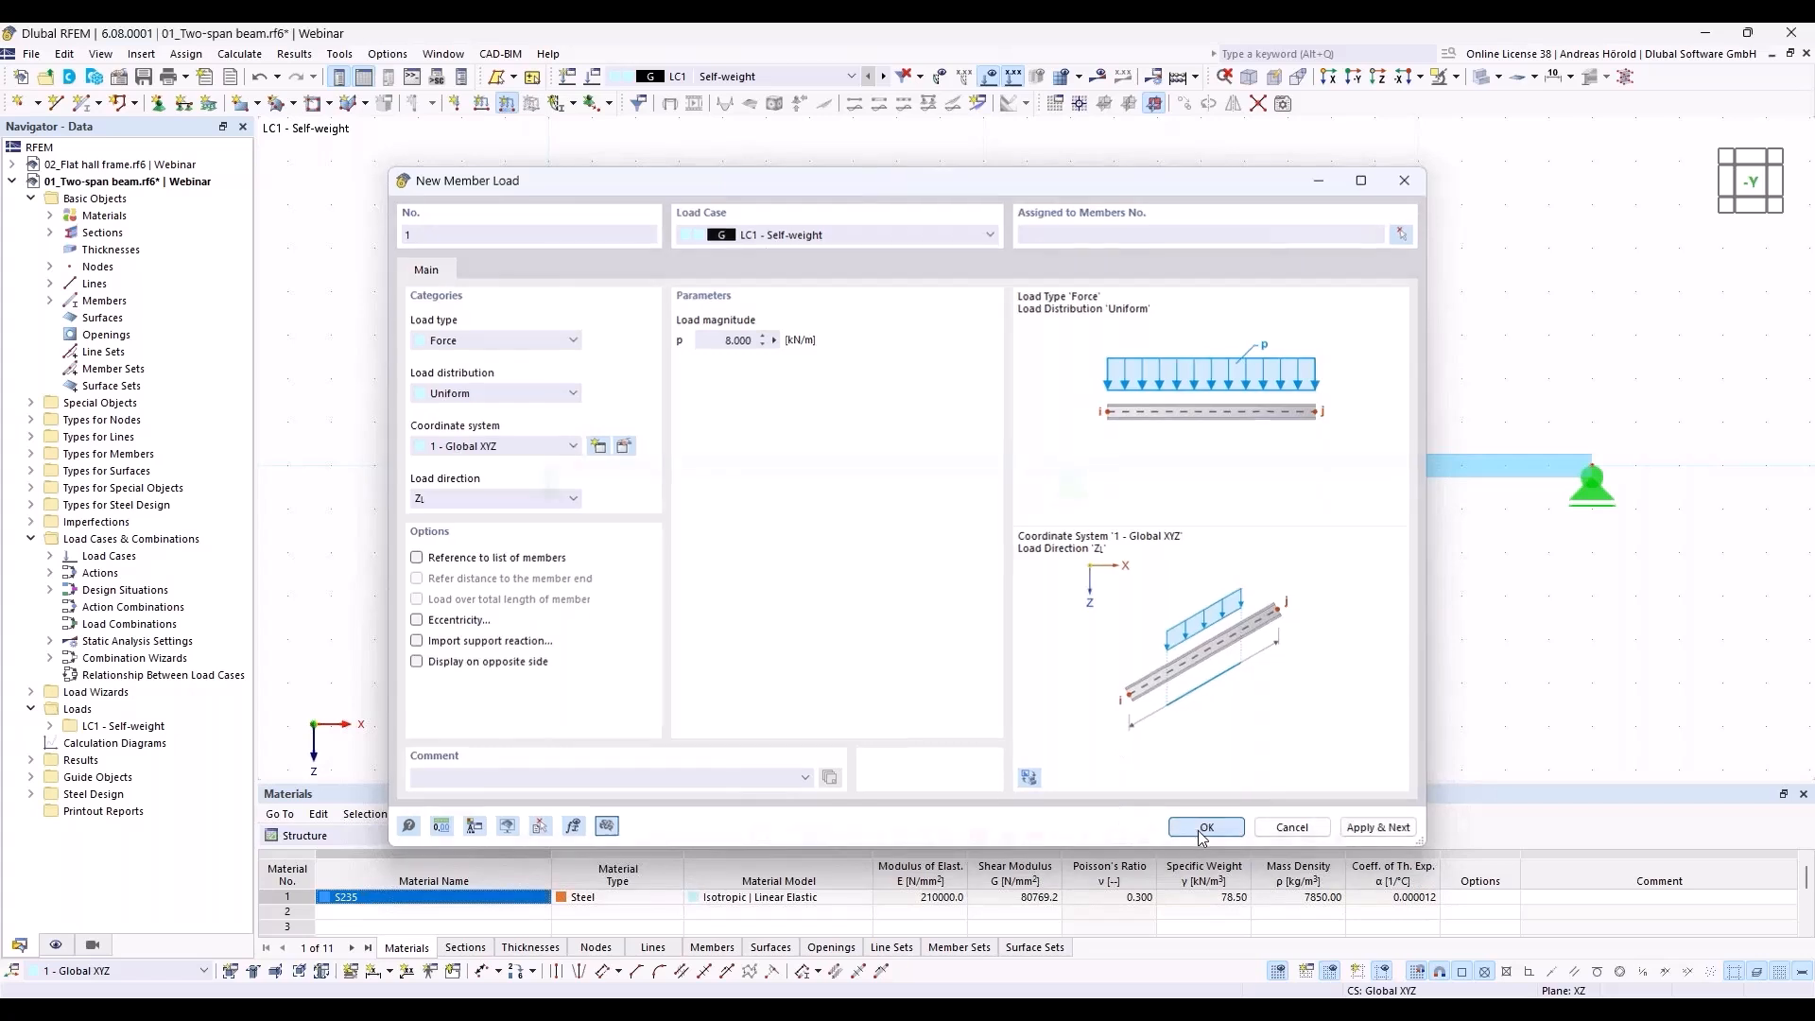
{"action": "left_click", "coordinate": [927, 457]}
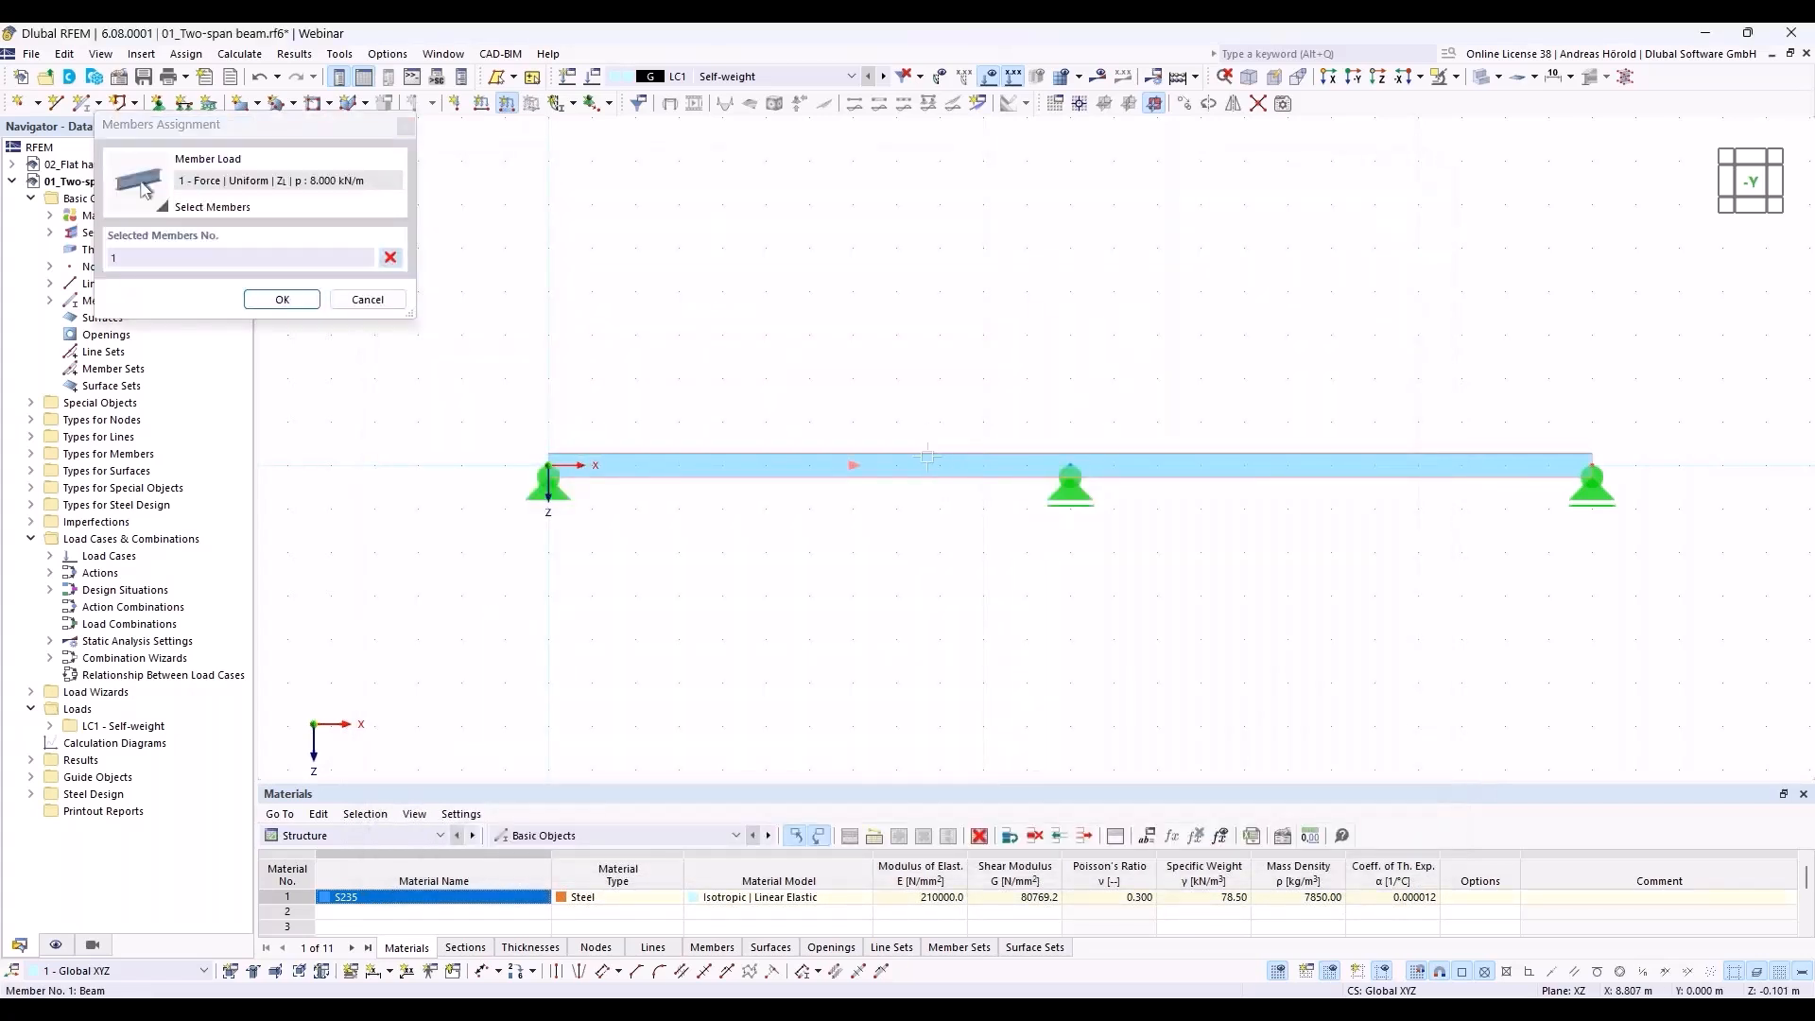
{"action": "left_click", "coordinate": [284, 298]}
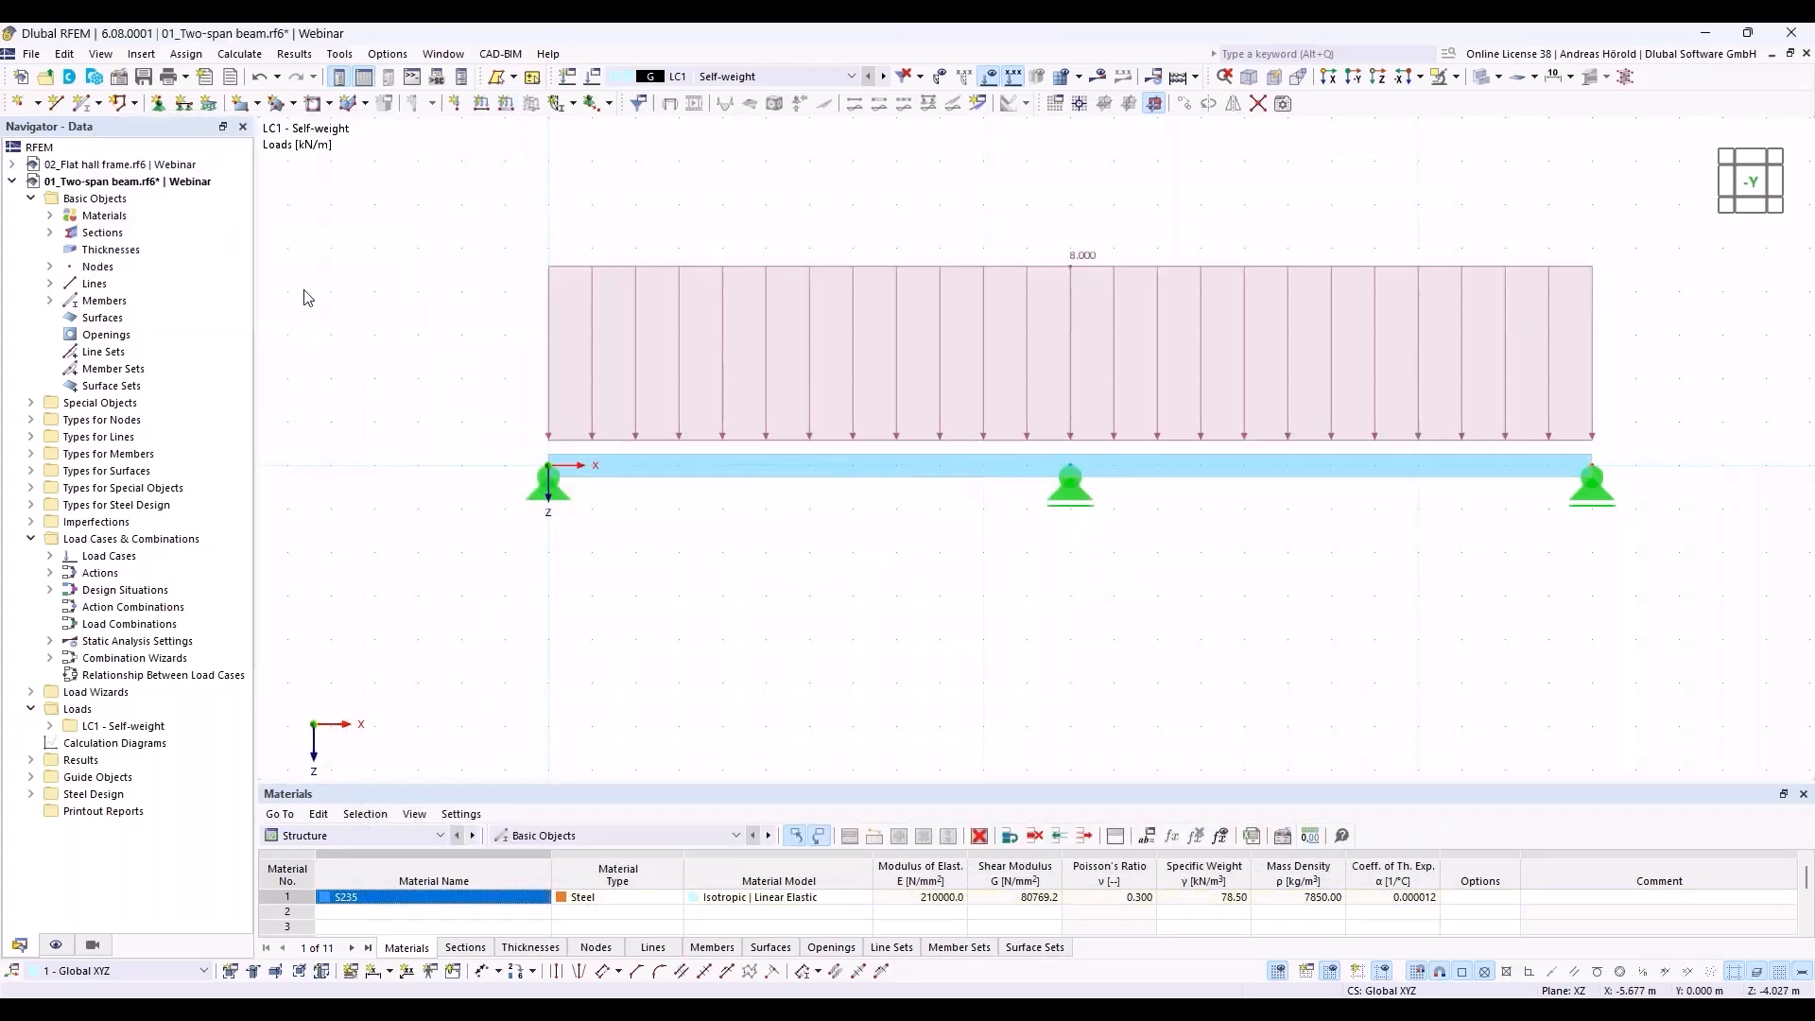
Create load case LC2 named Imposed load with action category Imposed loads - category A: domestic, residential areas.
{"action": "left_click", "coordinate": [568, 76]}
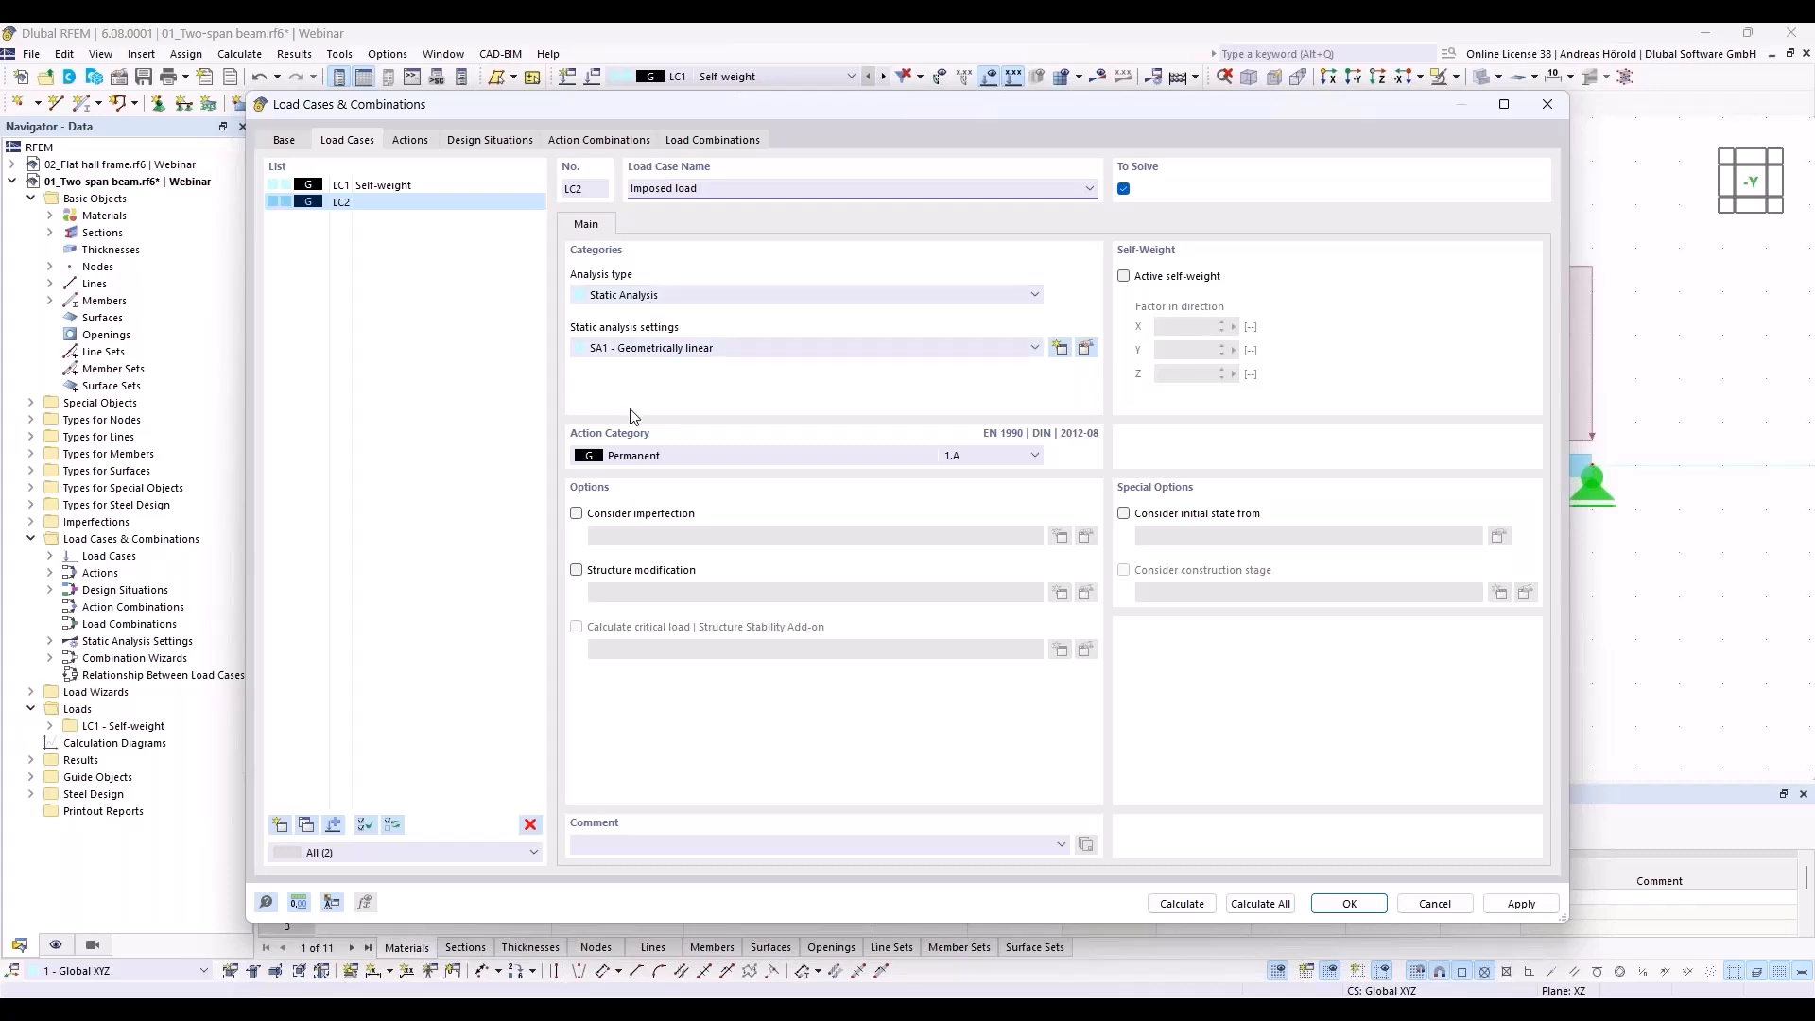
{"action": "left_click", "coordinate": [662, 457]}
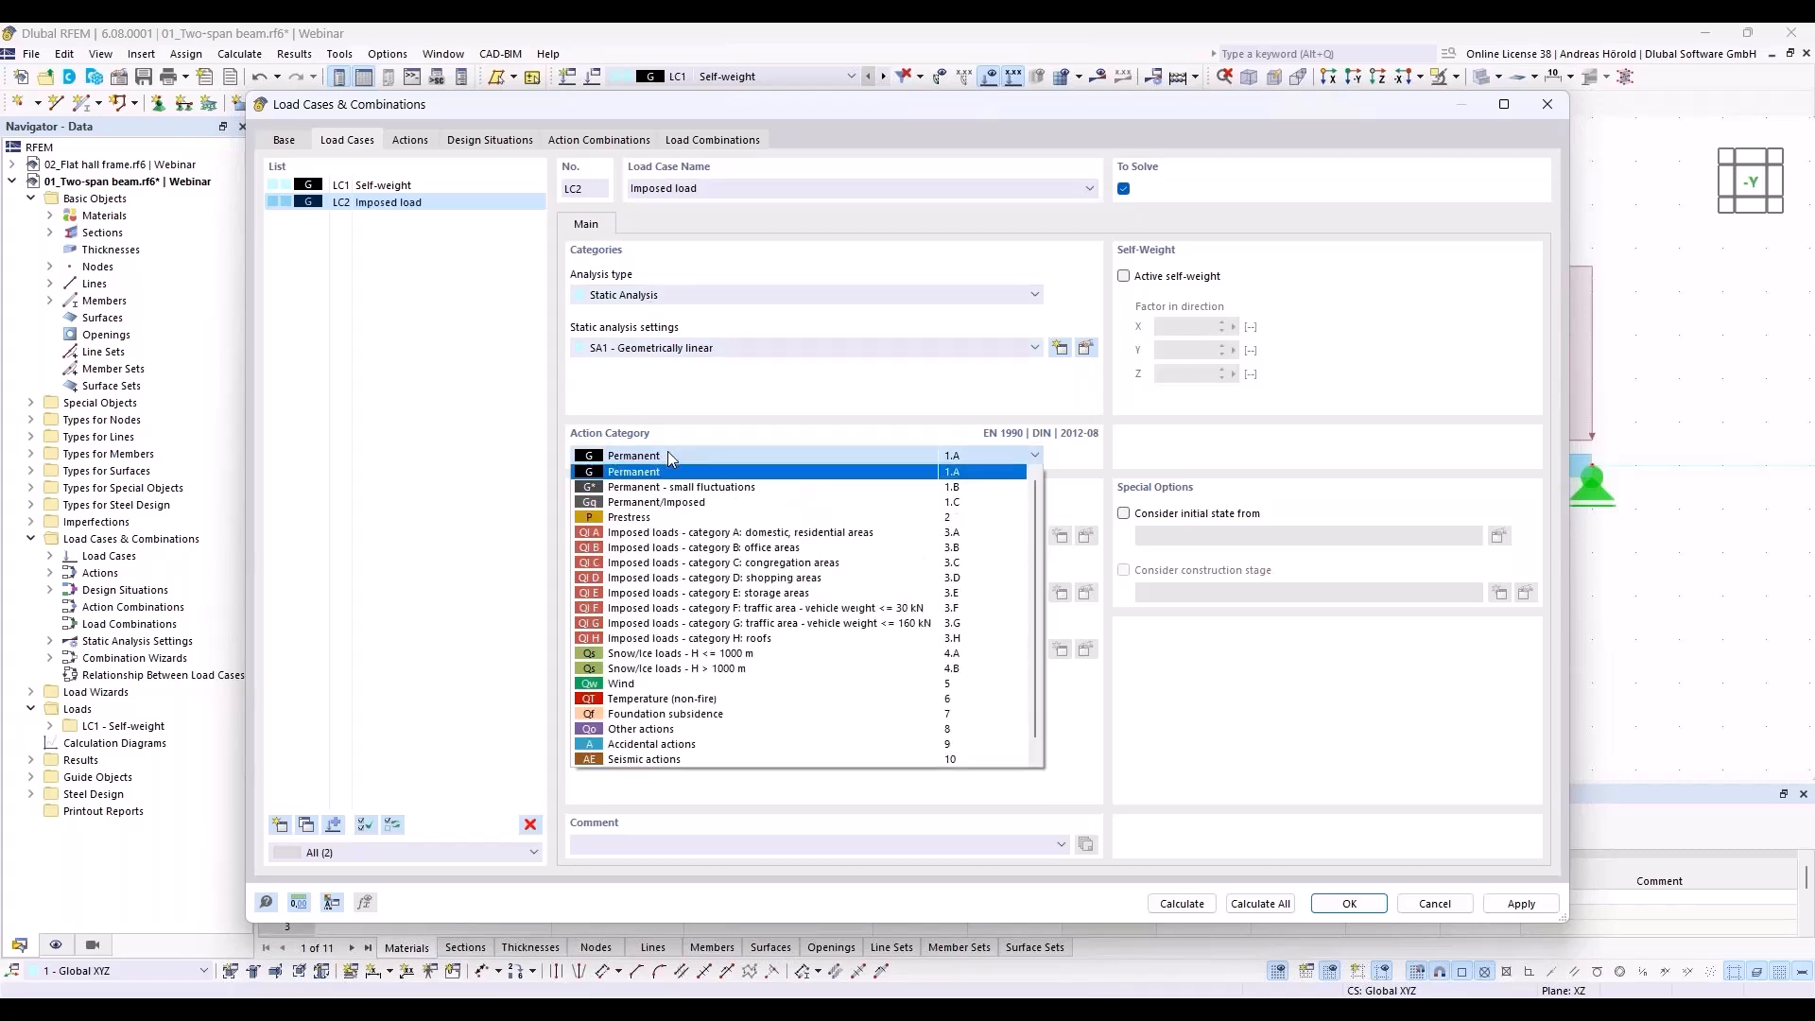
{"action": "left_click", "coordinate": [741, 533]}
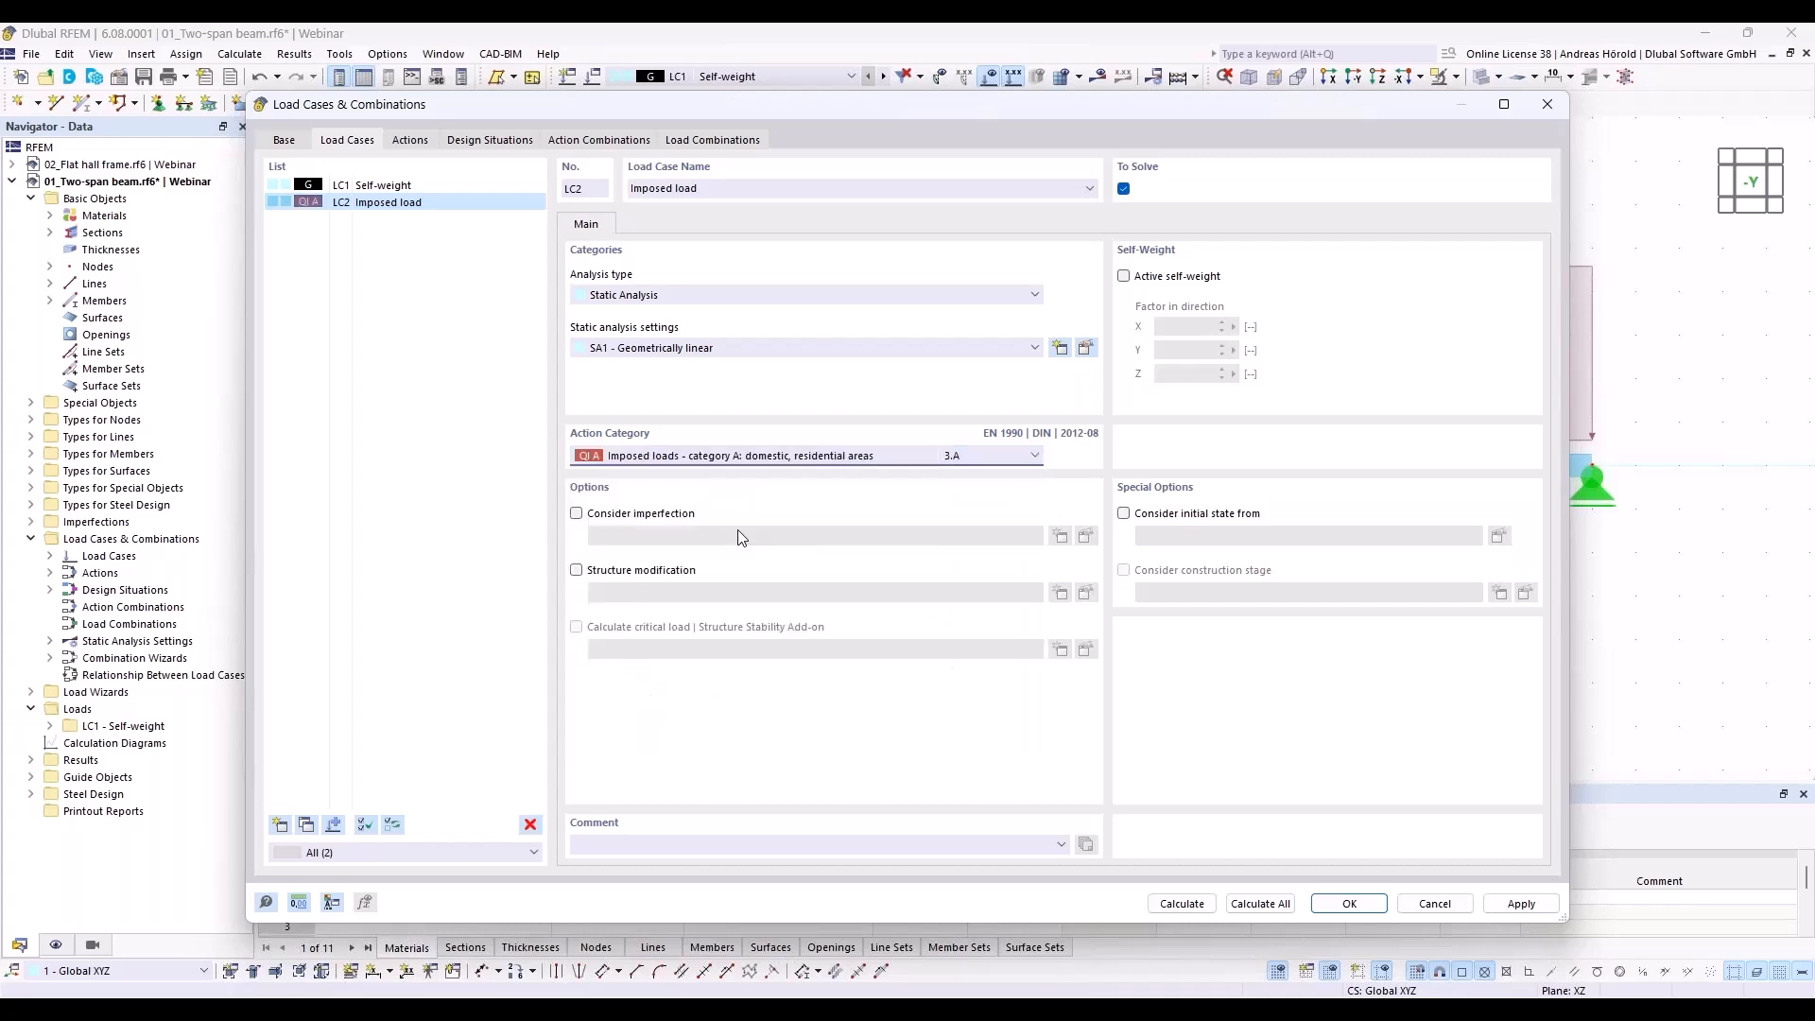
{"action": "left_click", "coordinate": [1354, 905]}
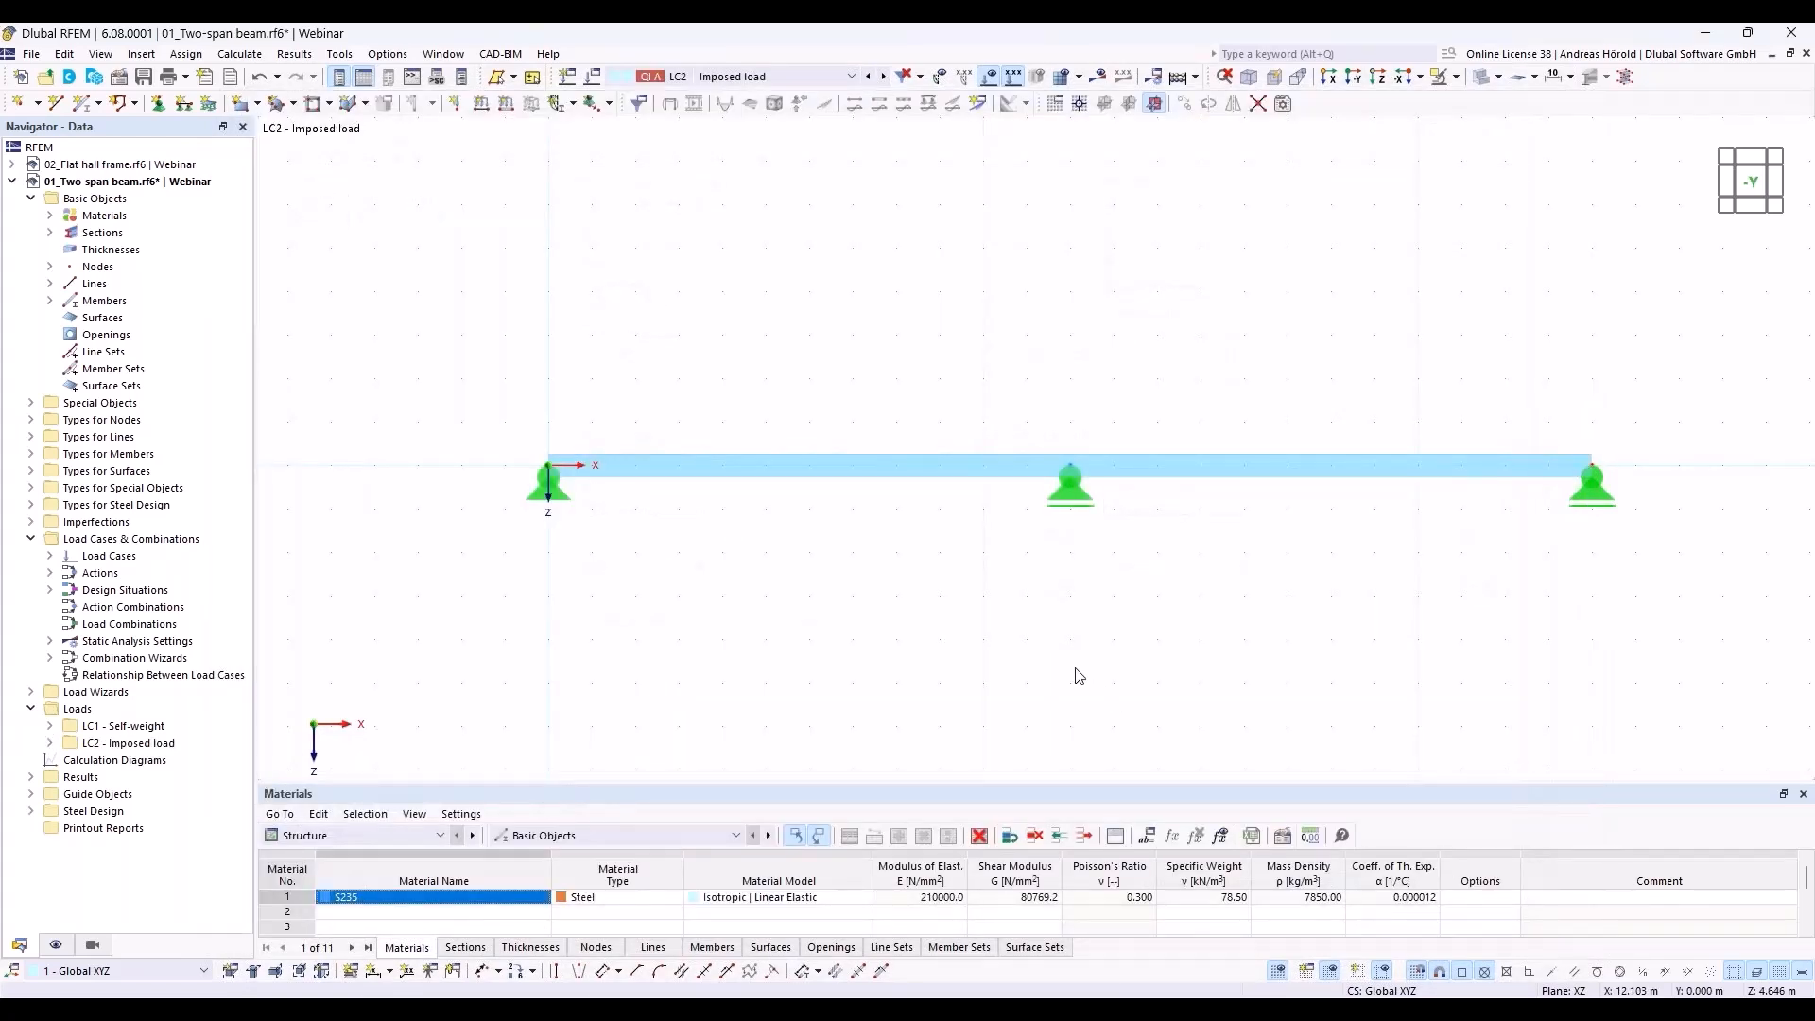
Add a uniform member load of 12 kN/m in LC2 and assign it to the whole beam member.
{"action": "left_click", "coordinate": [505, 103]}
{"action": "left_click", "coordinate": [709, 337]}
{"action": "double_click", "coordinate": [710, 337]}
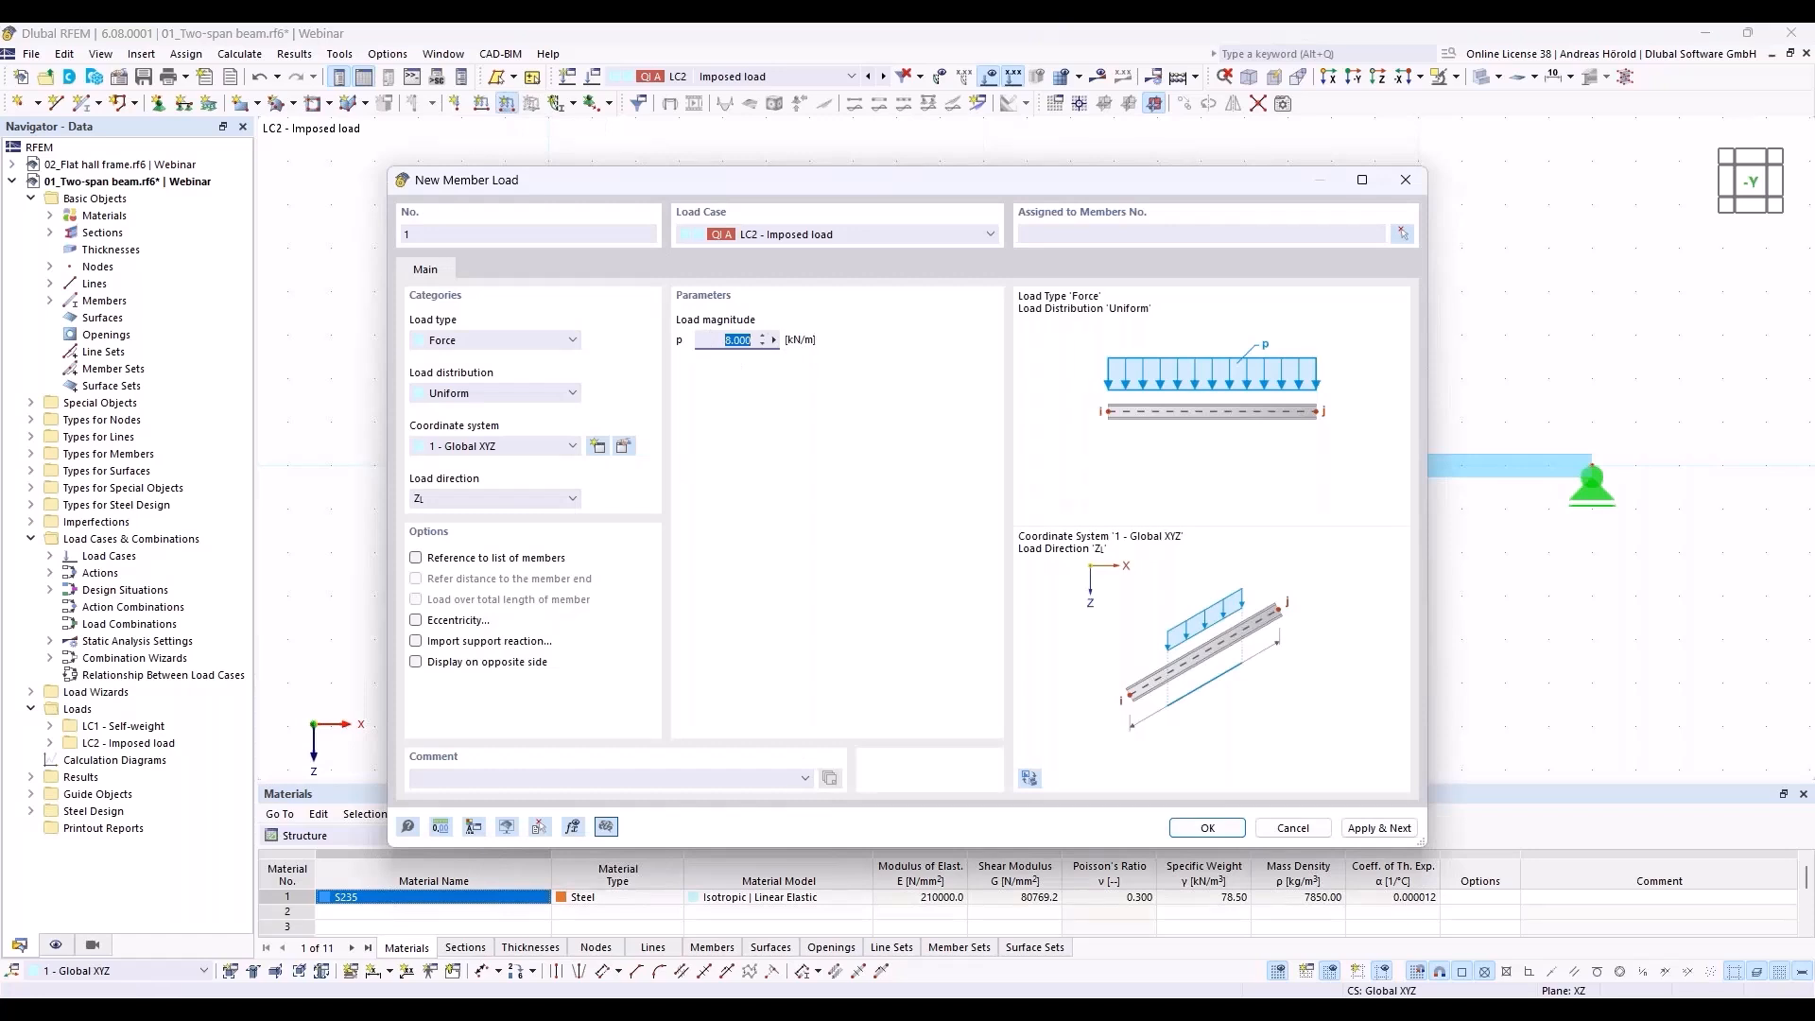
{"action": "type", "text": "12"}
{"action": "left_click", "coordinate": [1210, 827]}
{"action": "left_click", "coordinate": [1050, 465]}
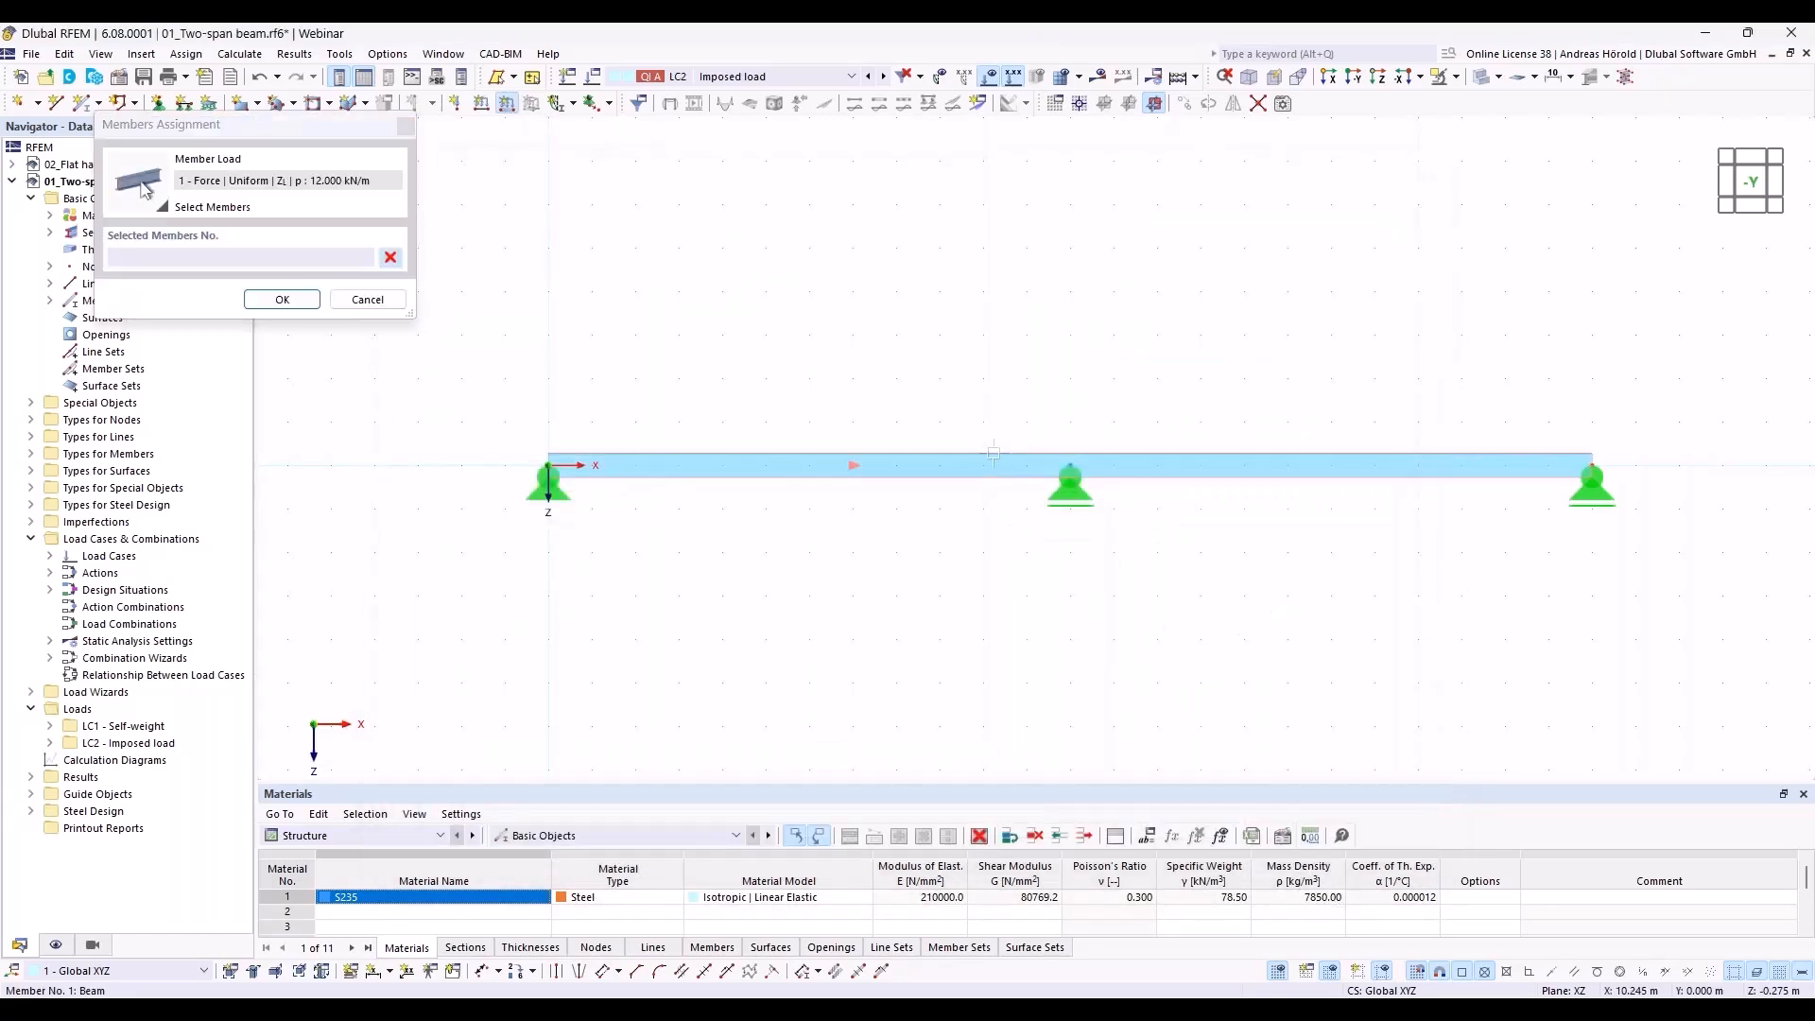
{"action": "left_click", "coordinate": [282, 300]}
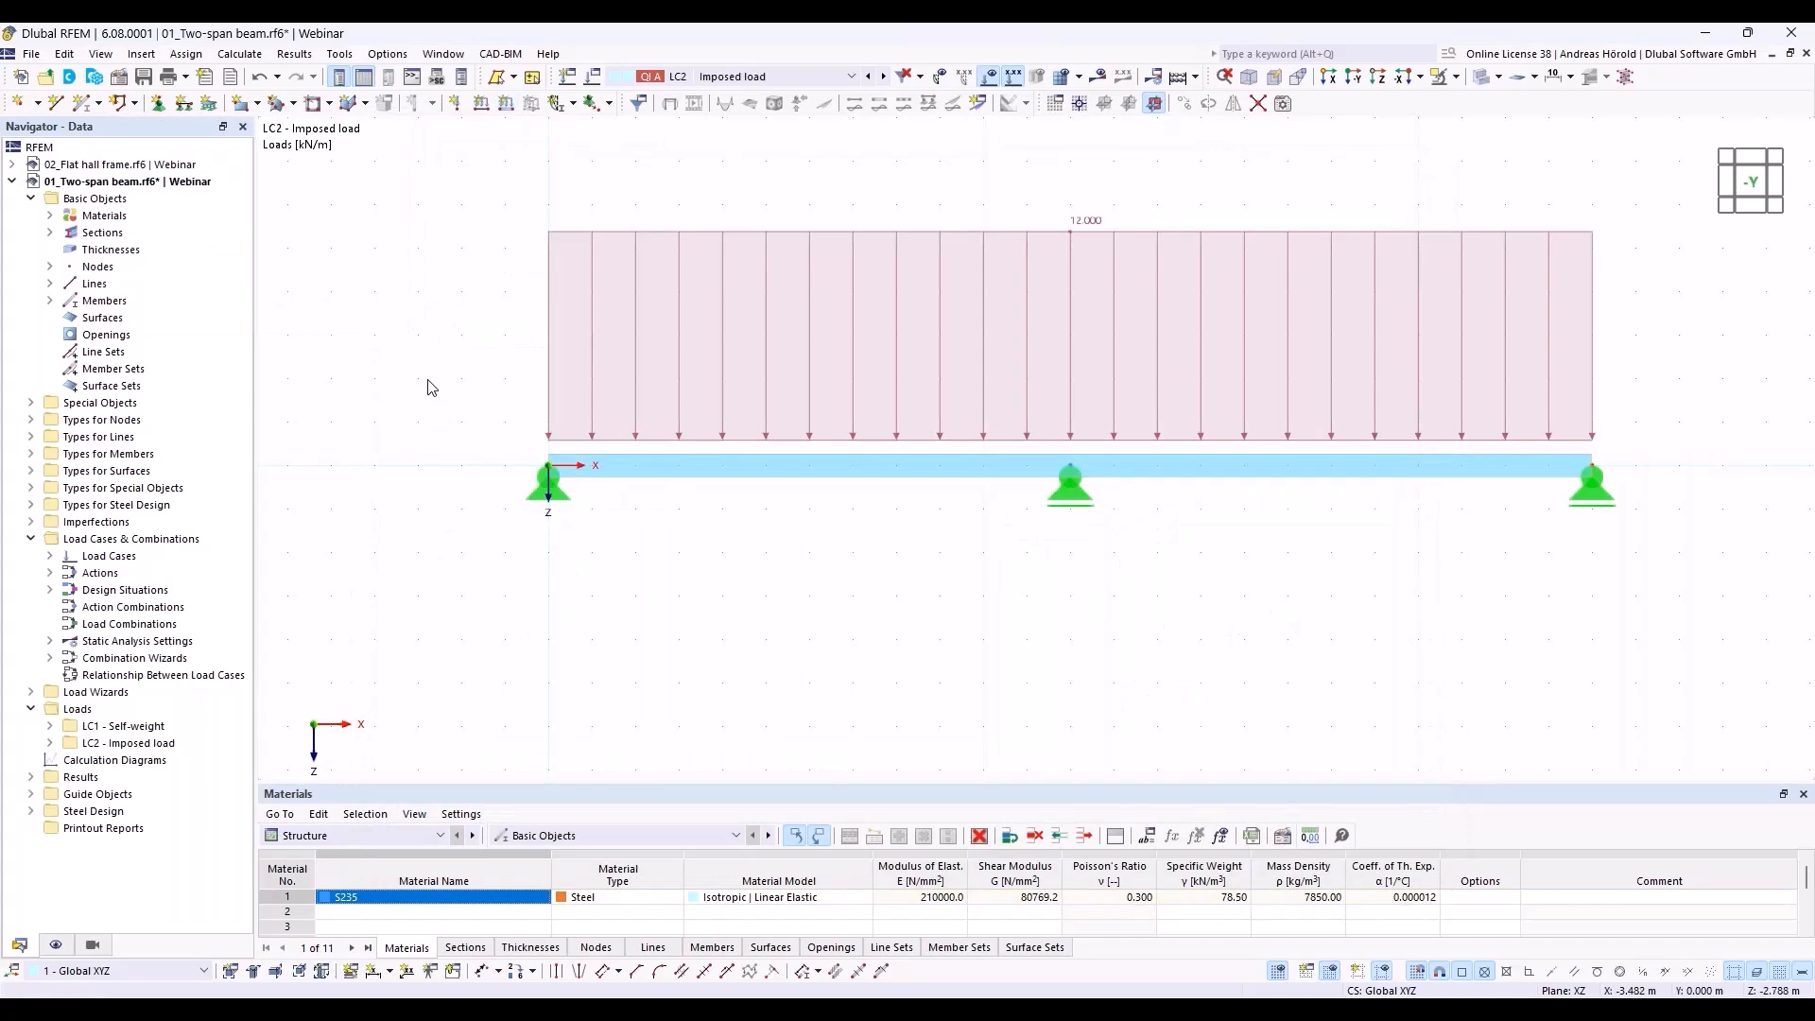
Review the combination standard, the load cases and the actions in the Load Cases & Combinations settings.
{"action": "middle_click_drag", "start_coordinate": [745, 669], "coordinate": [659, 674]}
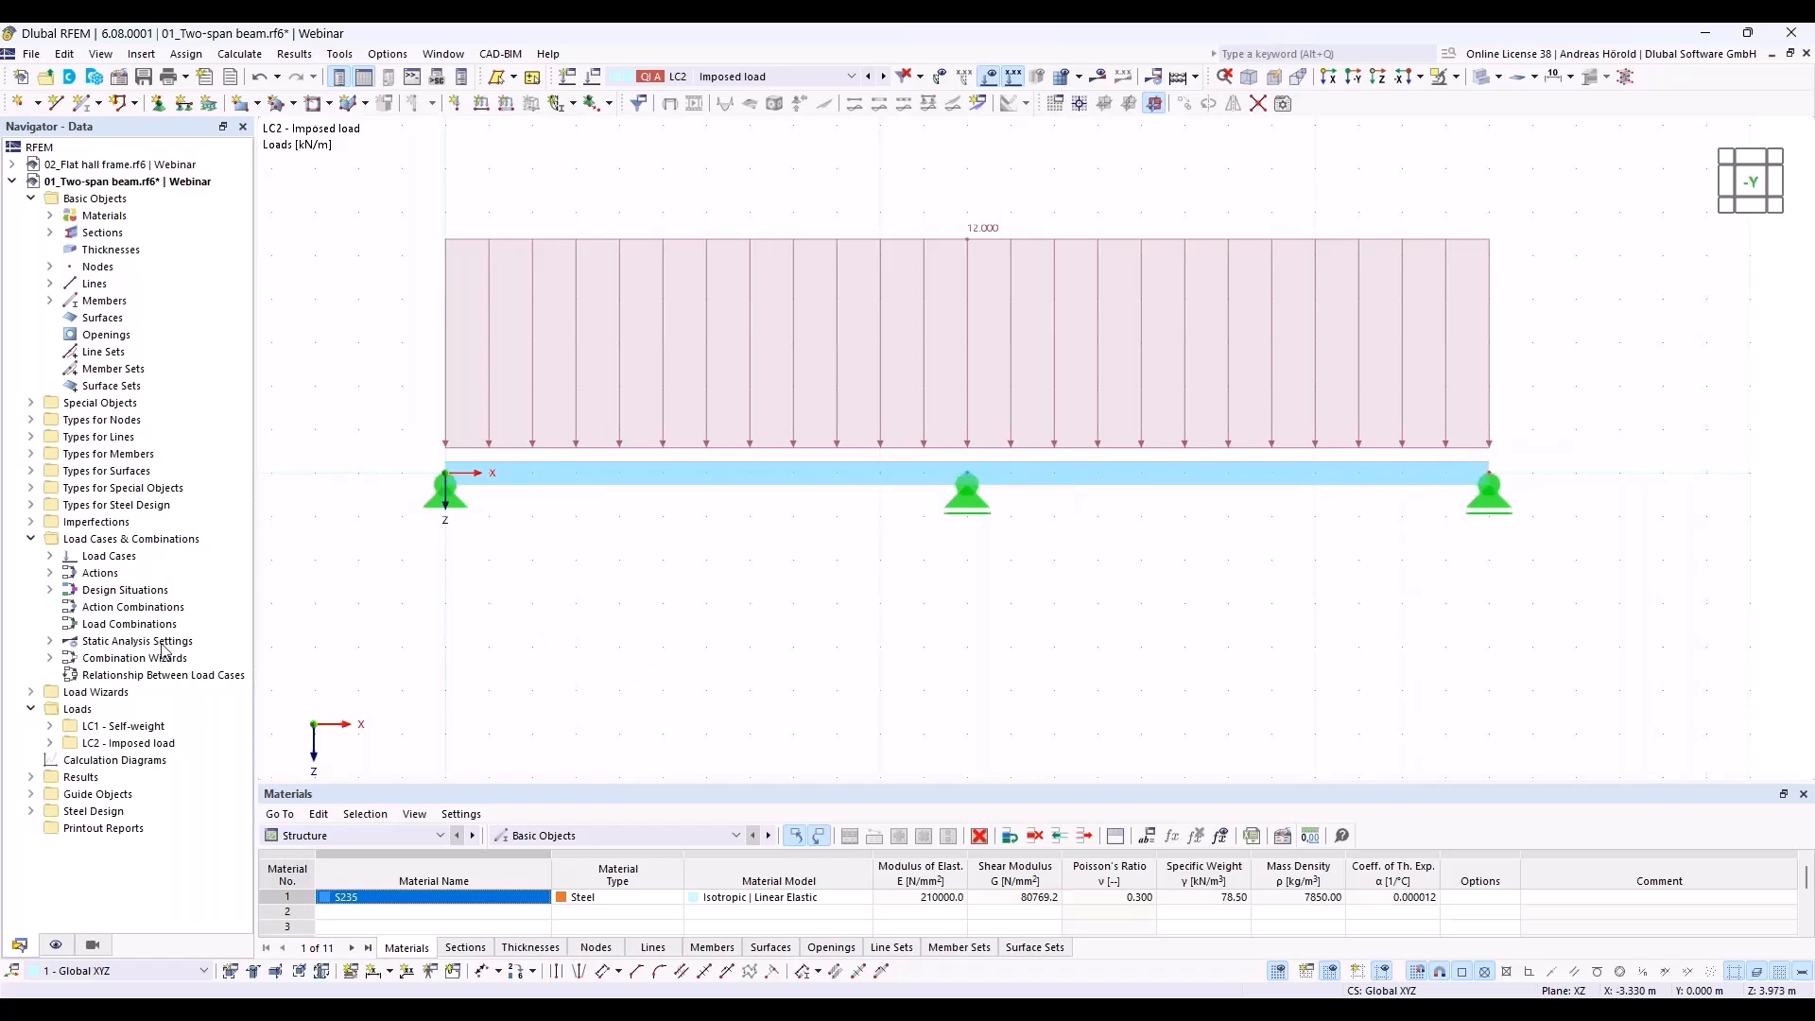
{"action": "right_click", "coordinate": [146, 540]}
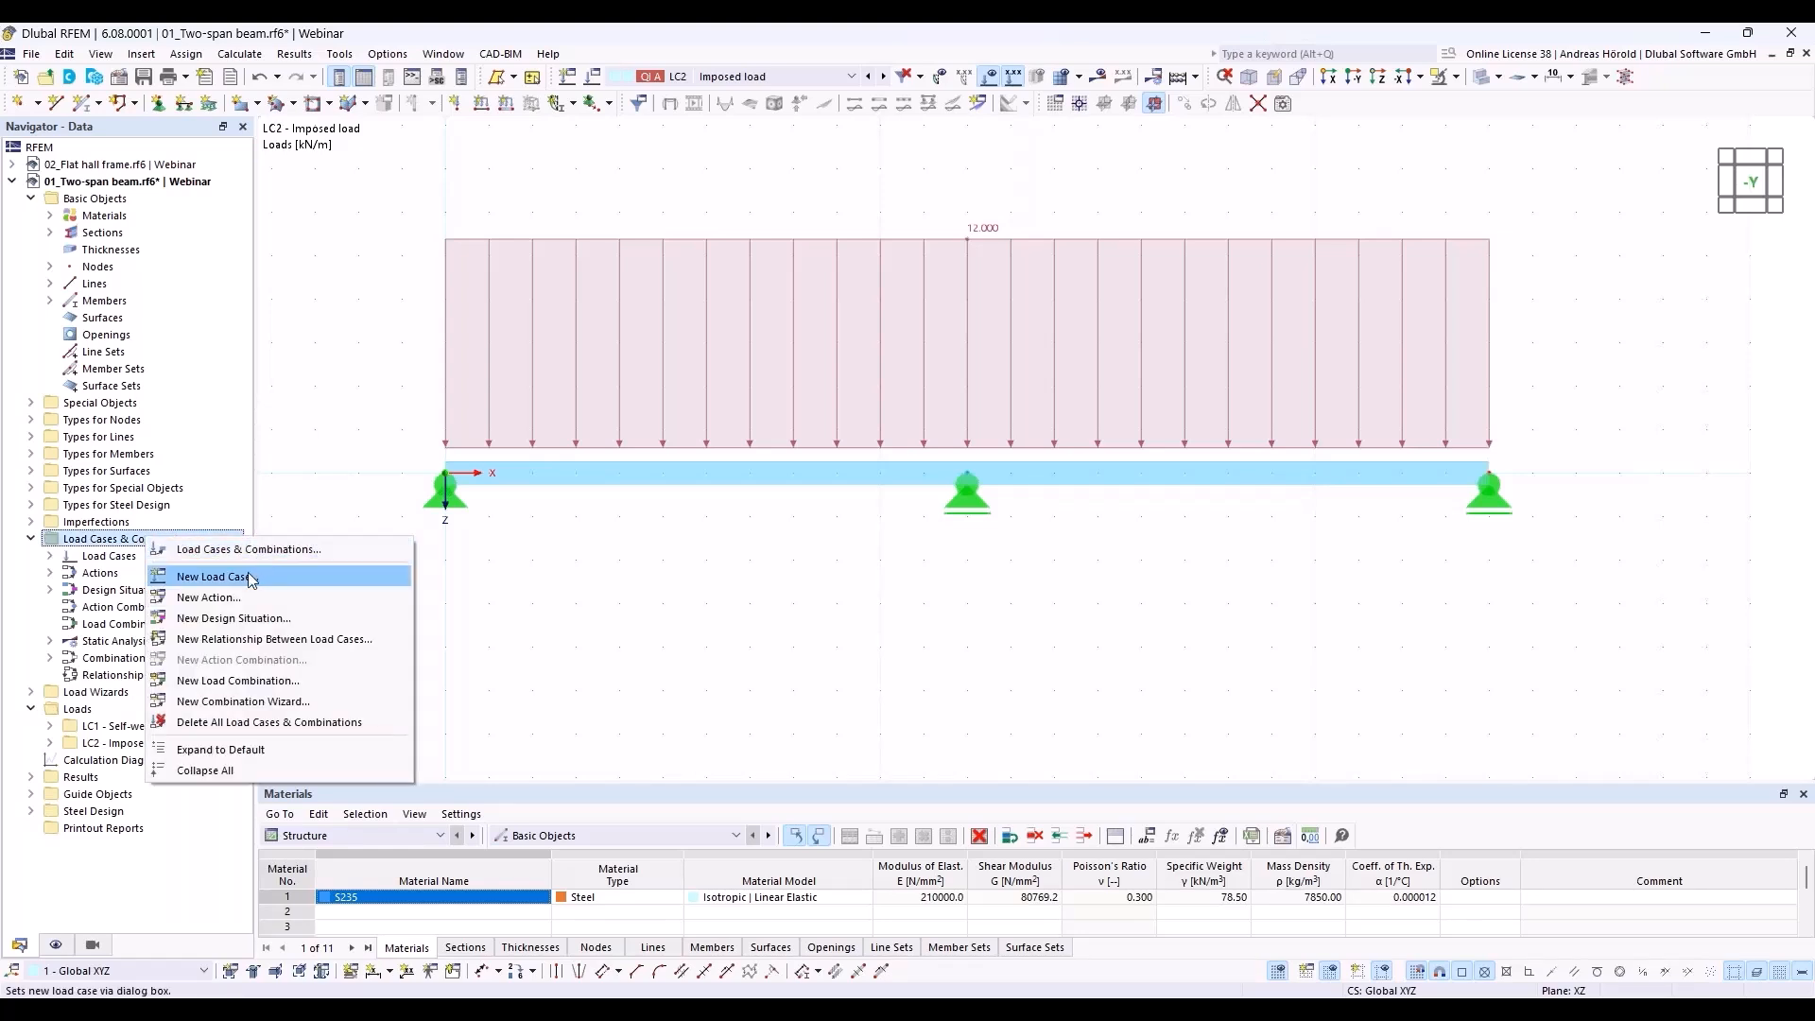
{"action": "left_click", "coordinate": [253, 549]}
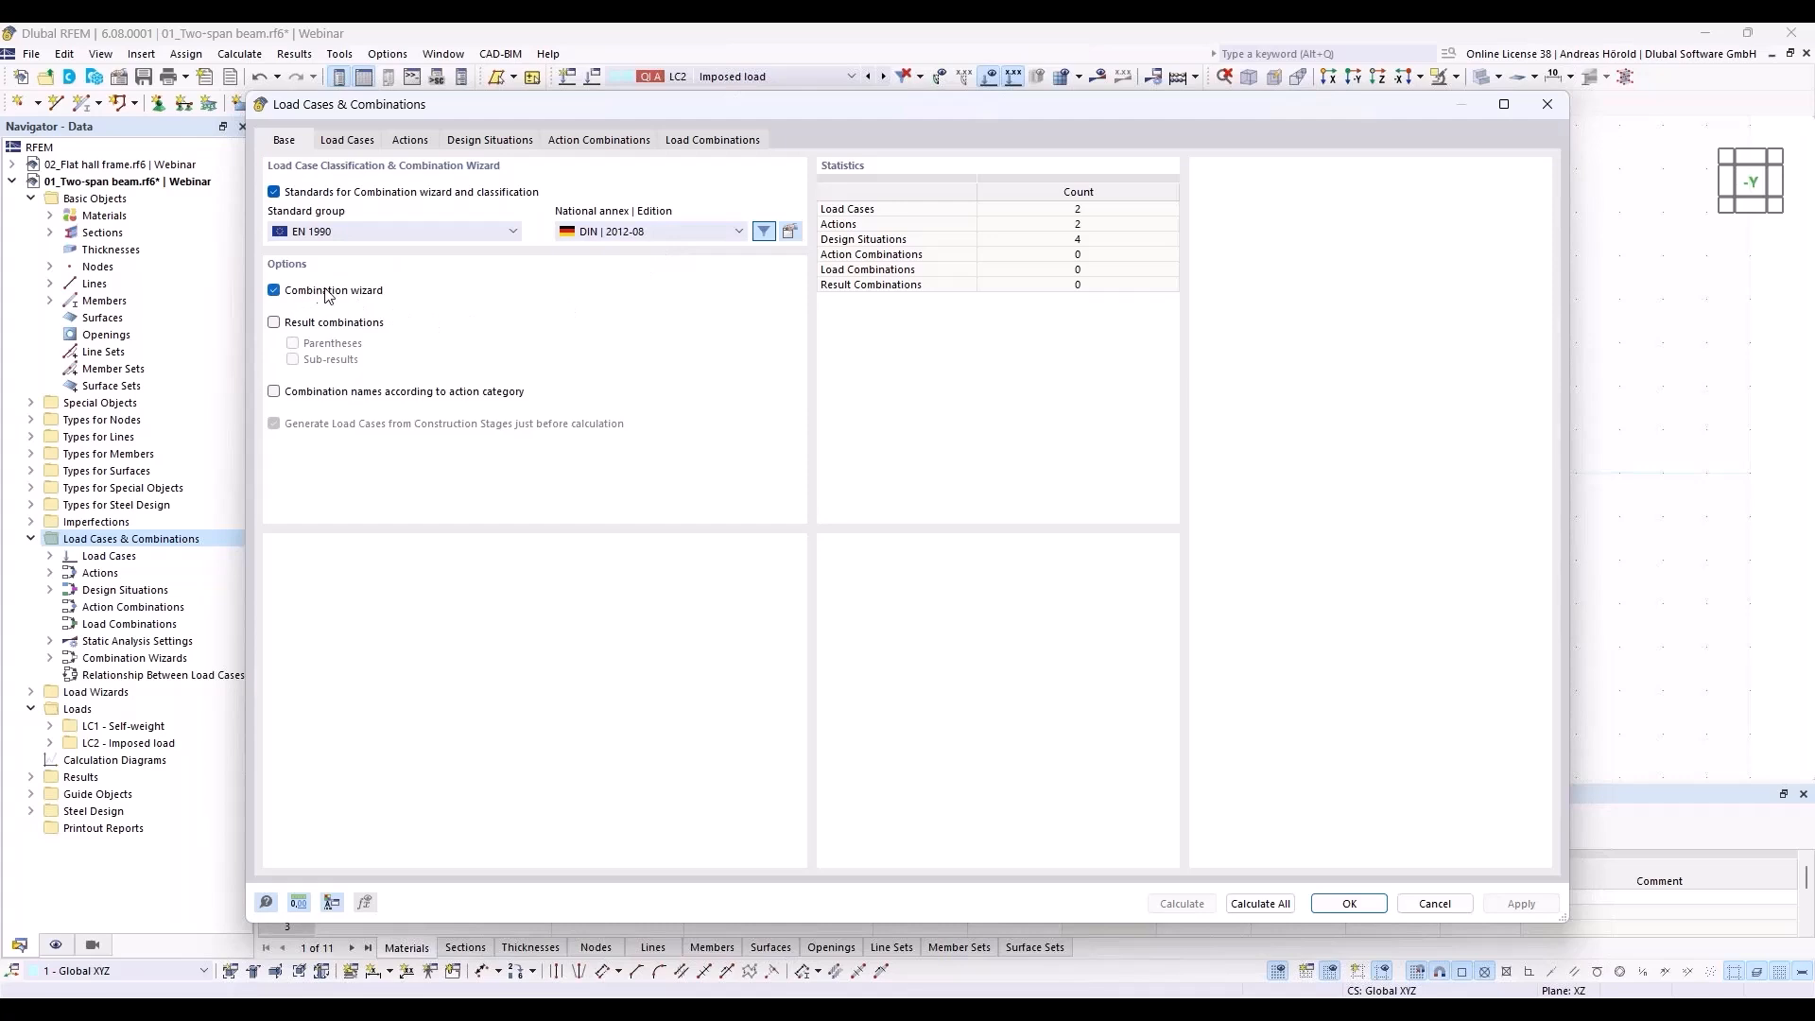
{"action": "left_click", "coordinate": [347, 140]}
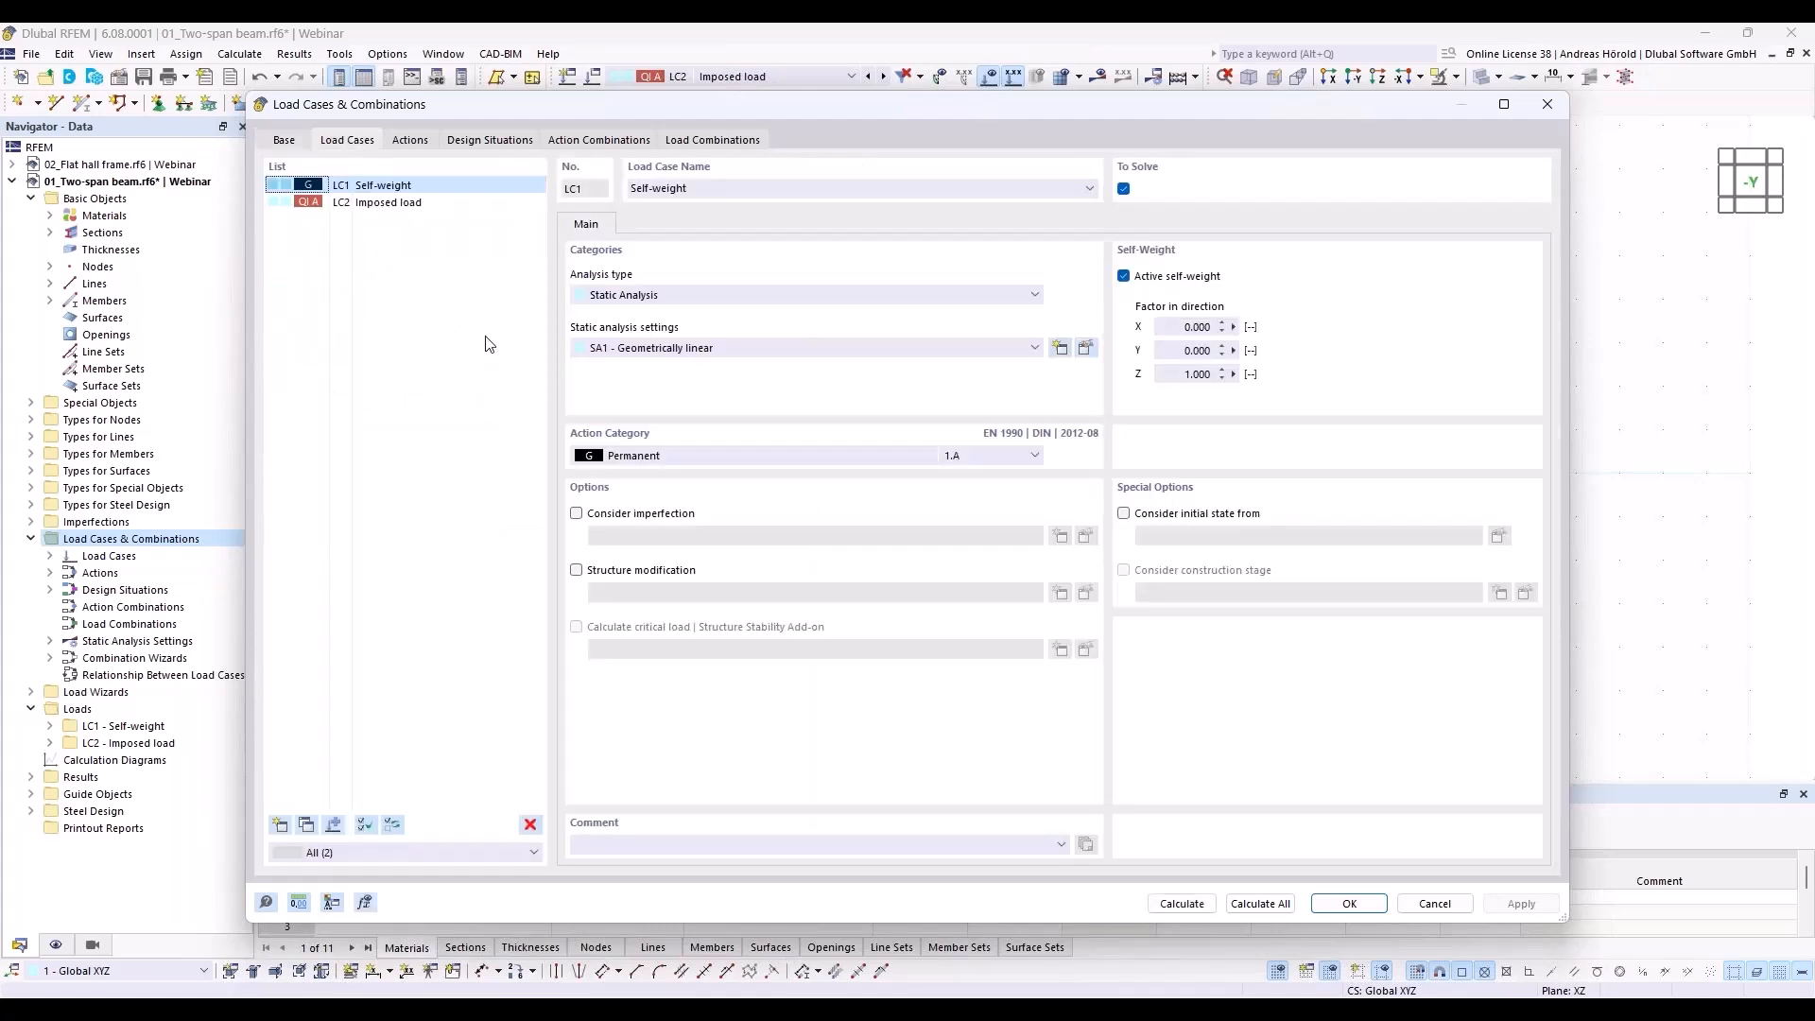
{"action": "left_click", "coordinate": [410, 142]}
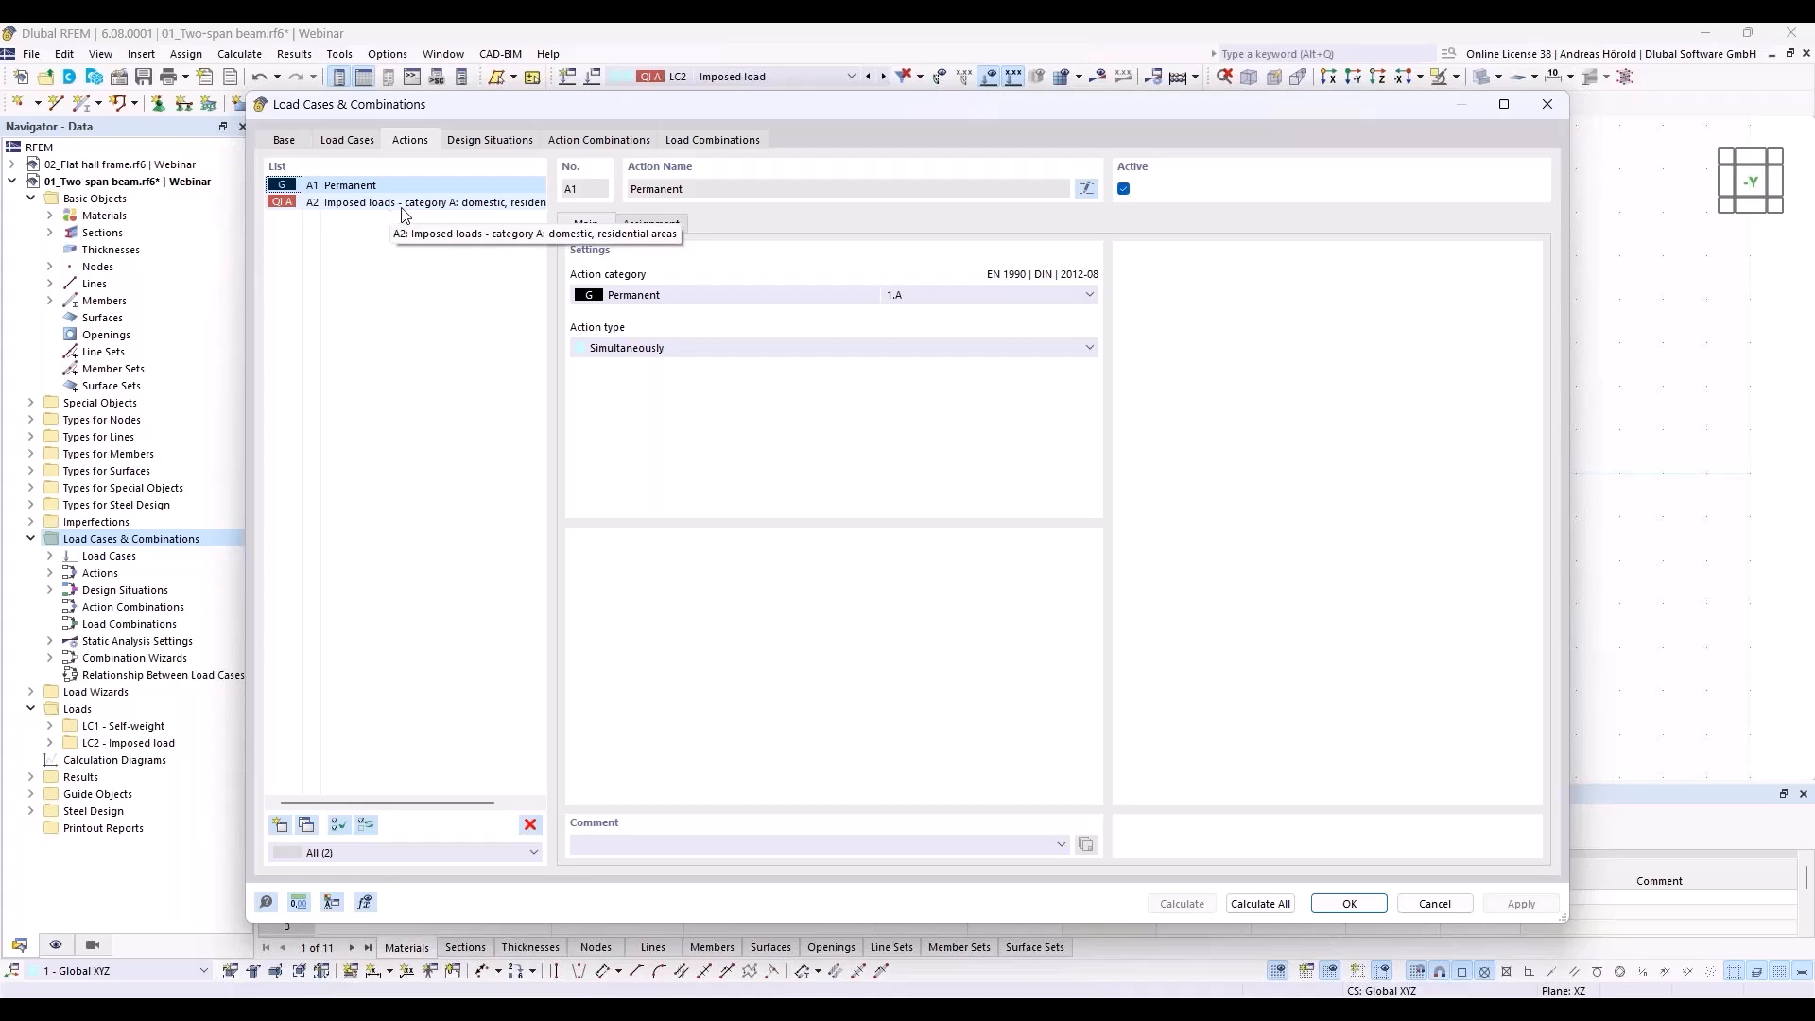
Delete the three SLS design situations DS2 to DS4, keeping only the ULS permanent and transient situation.
{"action": "left_click", "coordinate": [490, 141]}
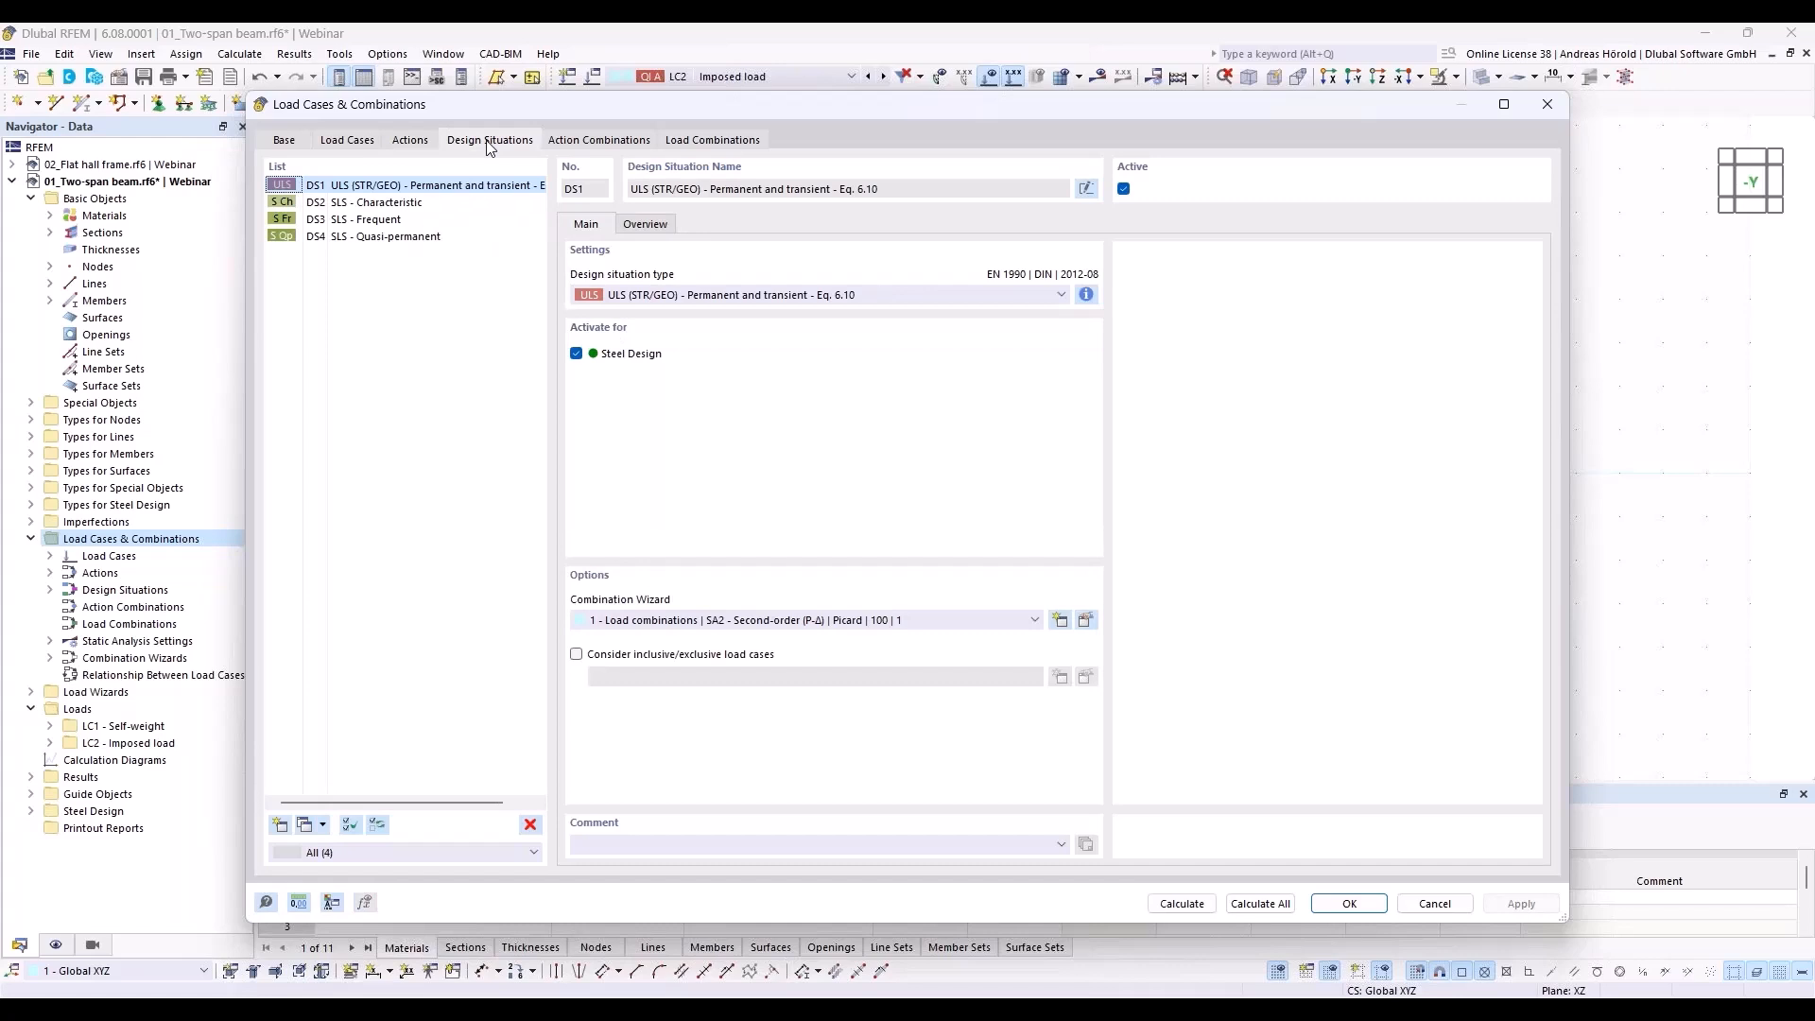
{"action": "left_click", "coordinate": [367, 205]}
{"action": "left_click", "coordinate": [391, 237], "text": "shift"}
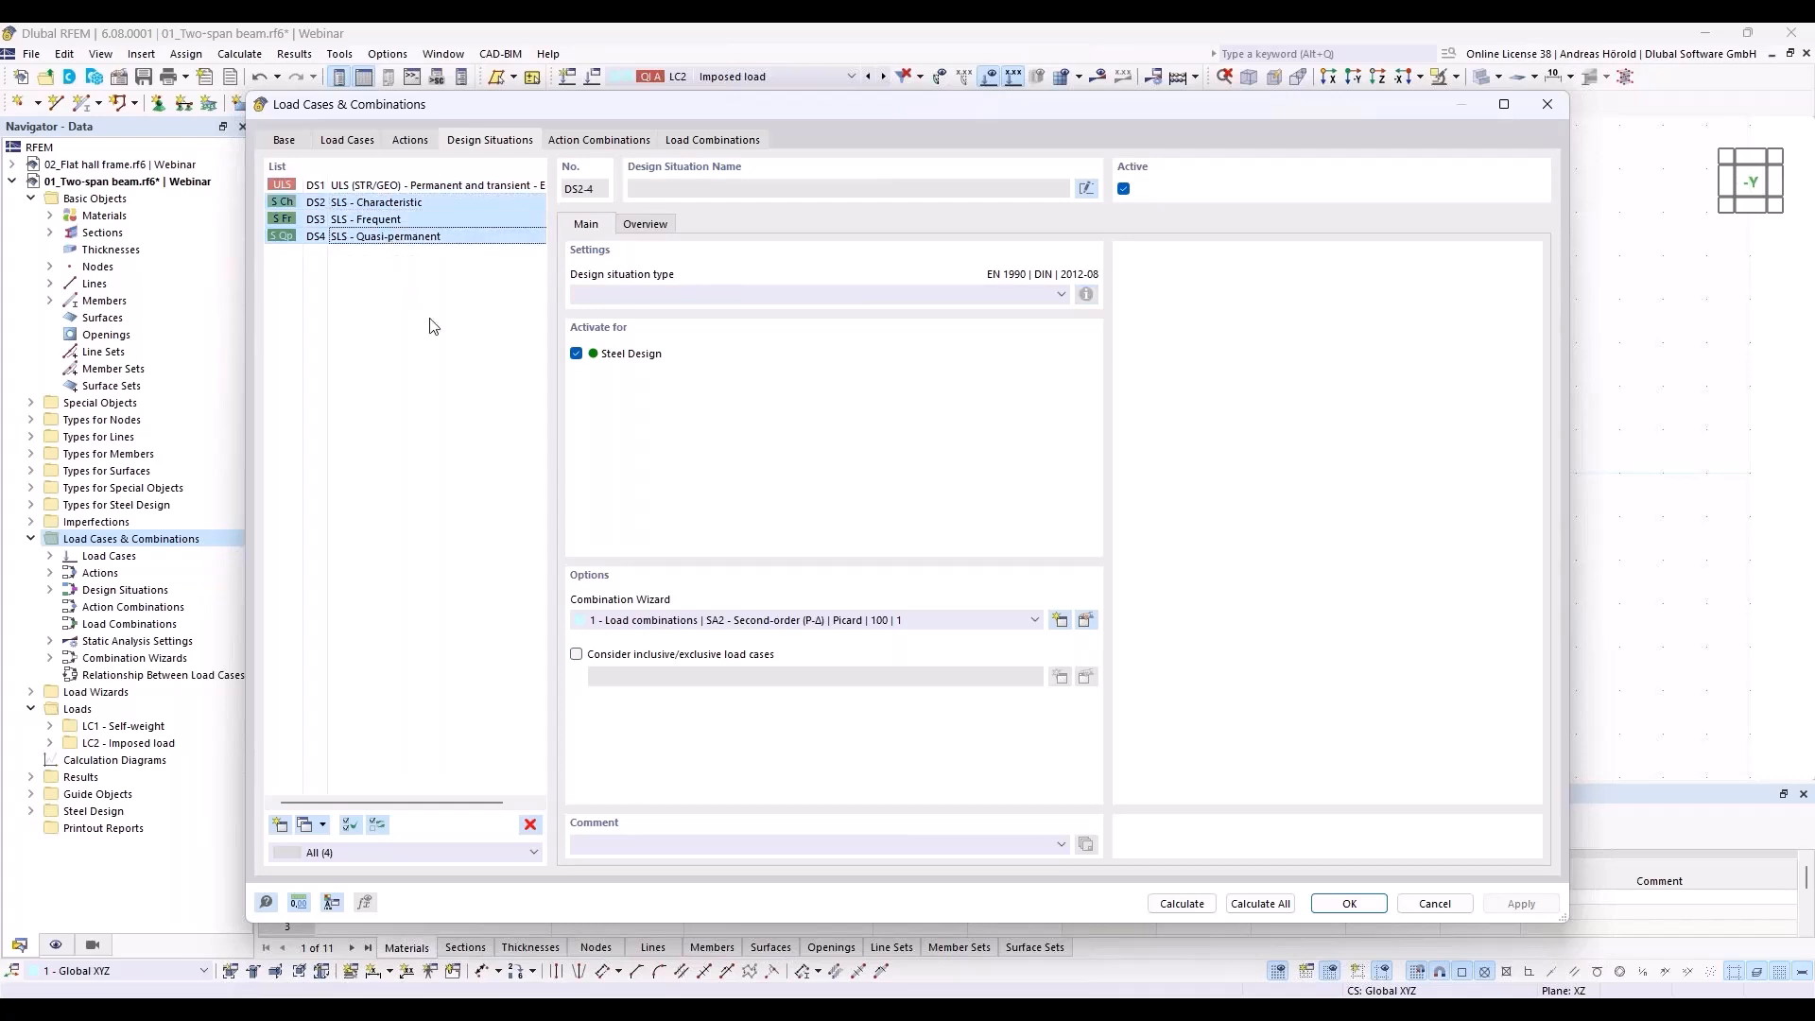
{"action": "left_click", "coordinate": [531, 824]}
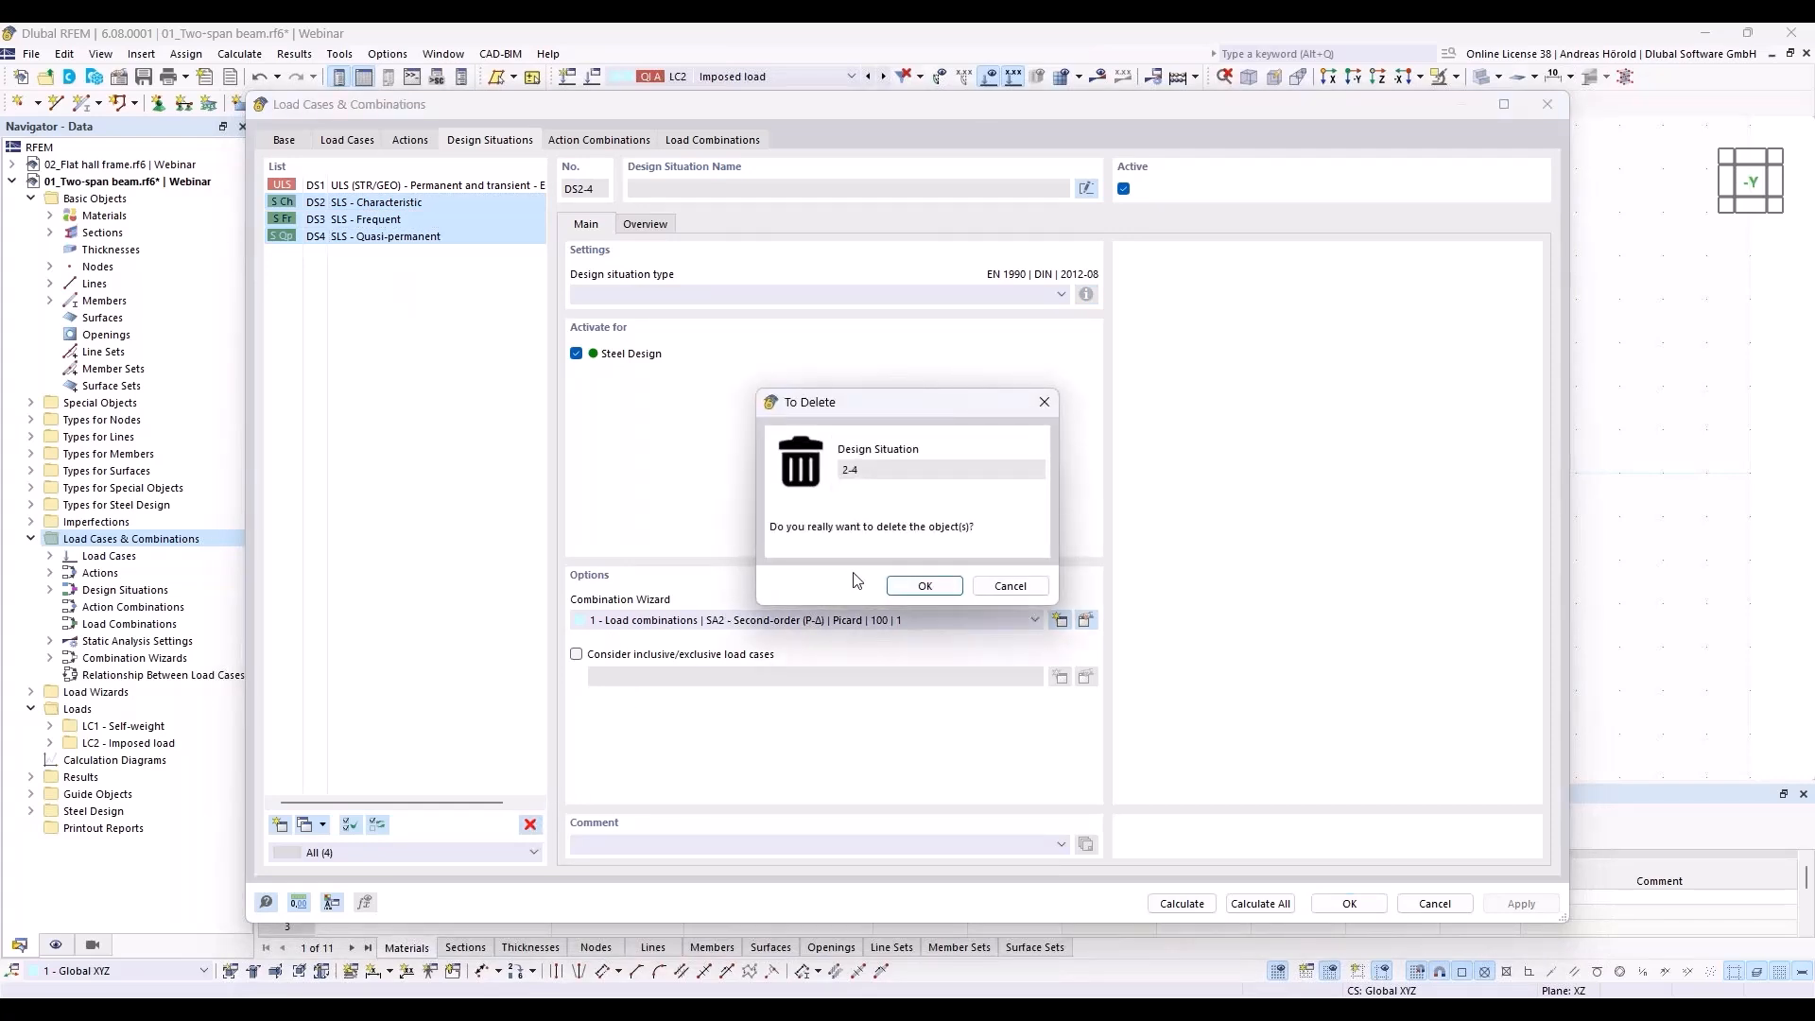
{"action": "left_click", "coordinate": [925, 587]}
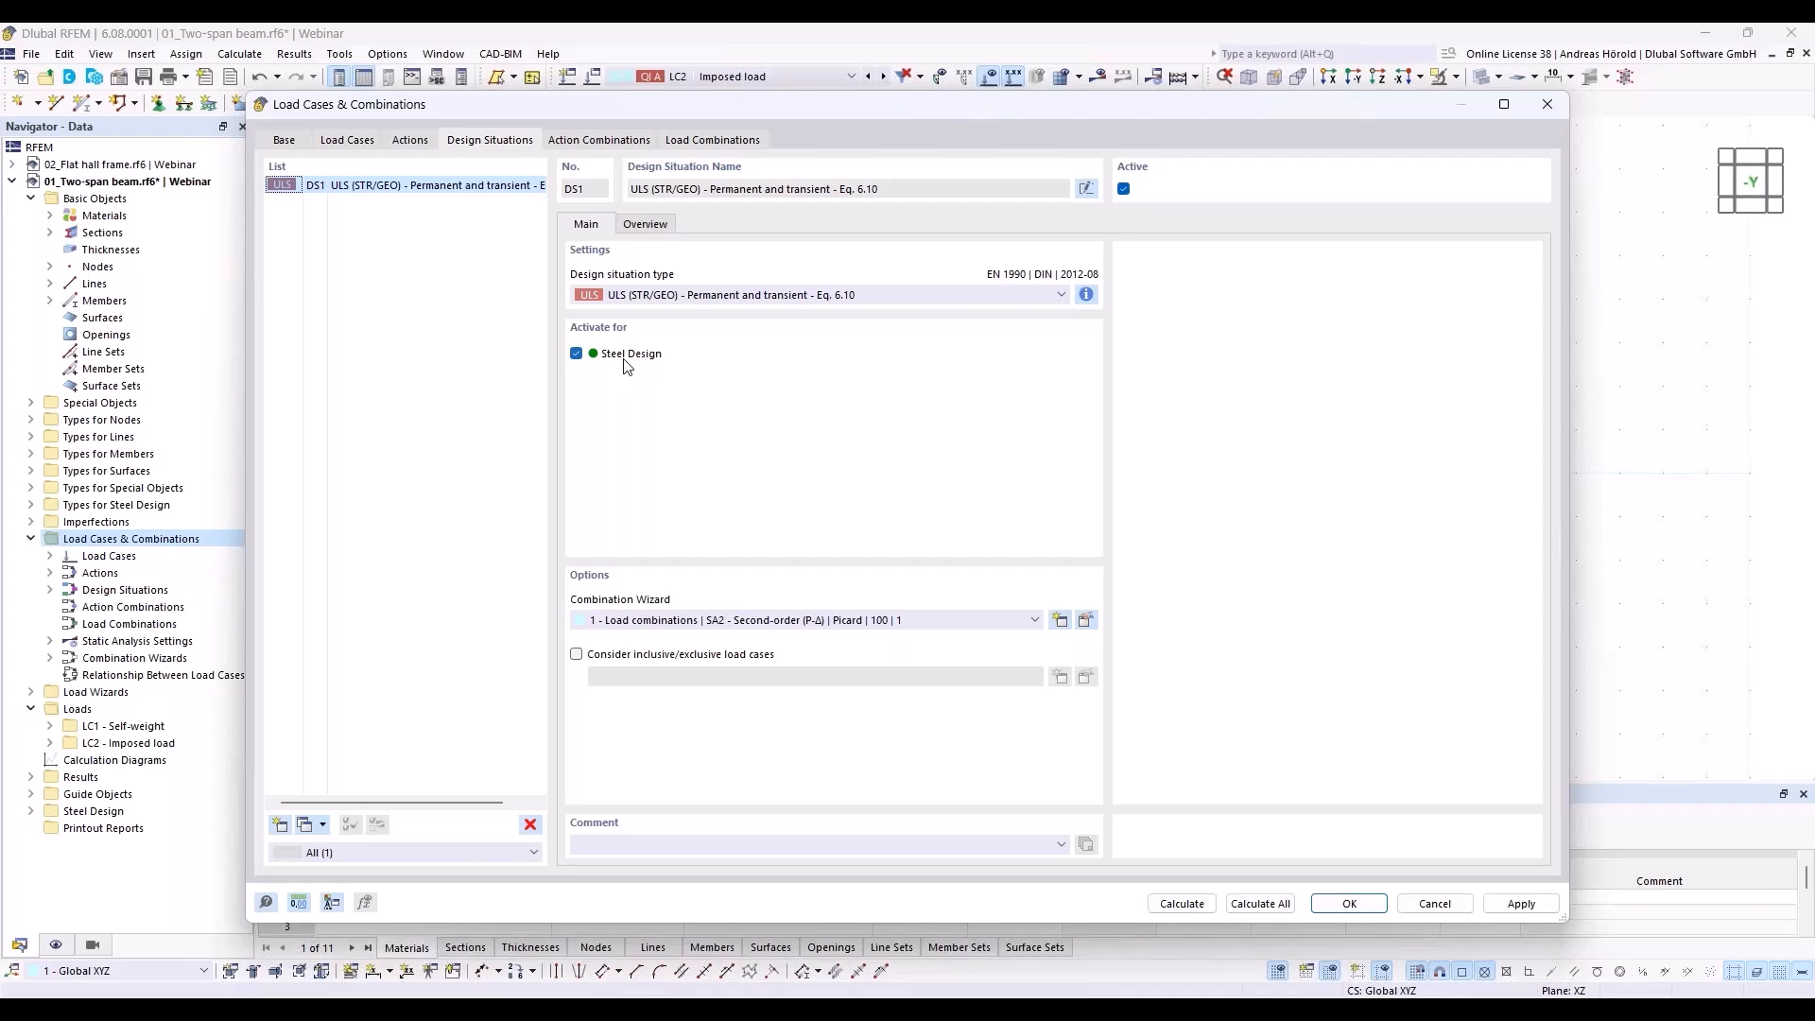
Examine the generated load combinations and their assignment to design situation DS1.
{"action": "left_click", "coordinate": [701, 142]}
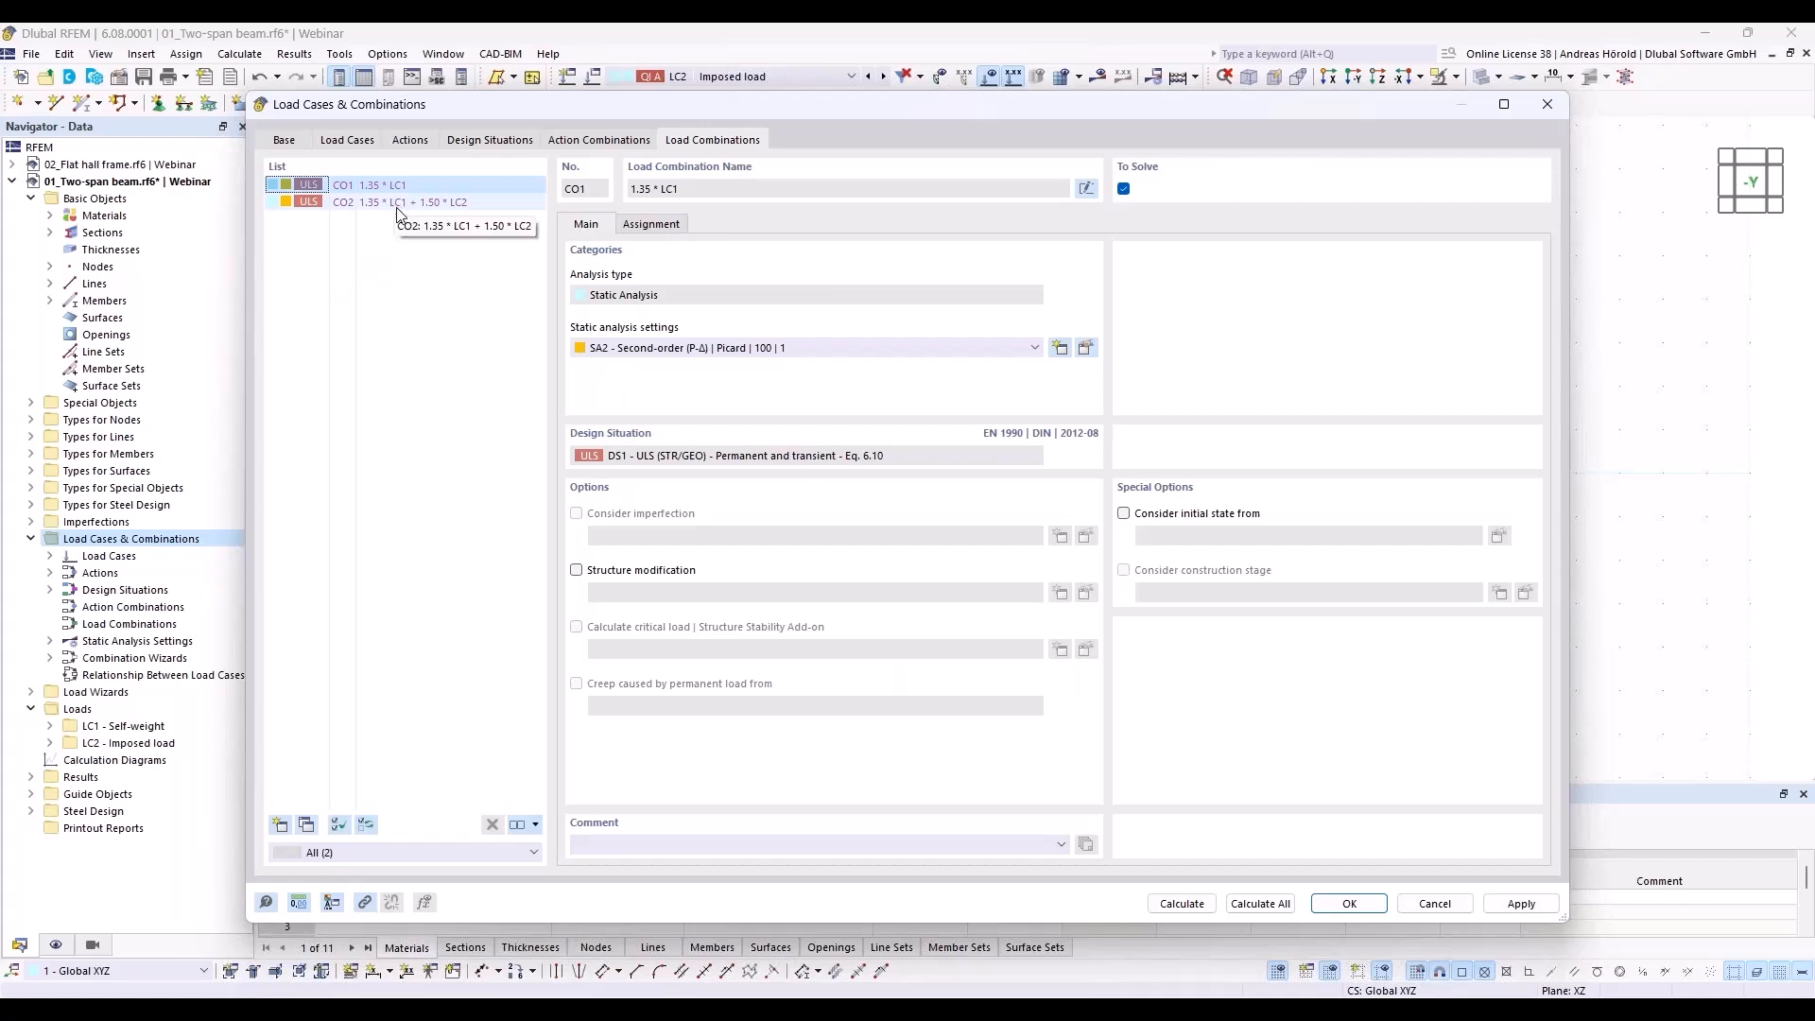
{"action": "left_click", "coordinate": [469, 142]}
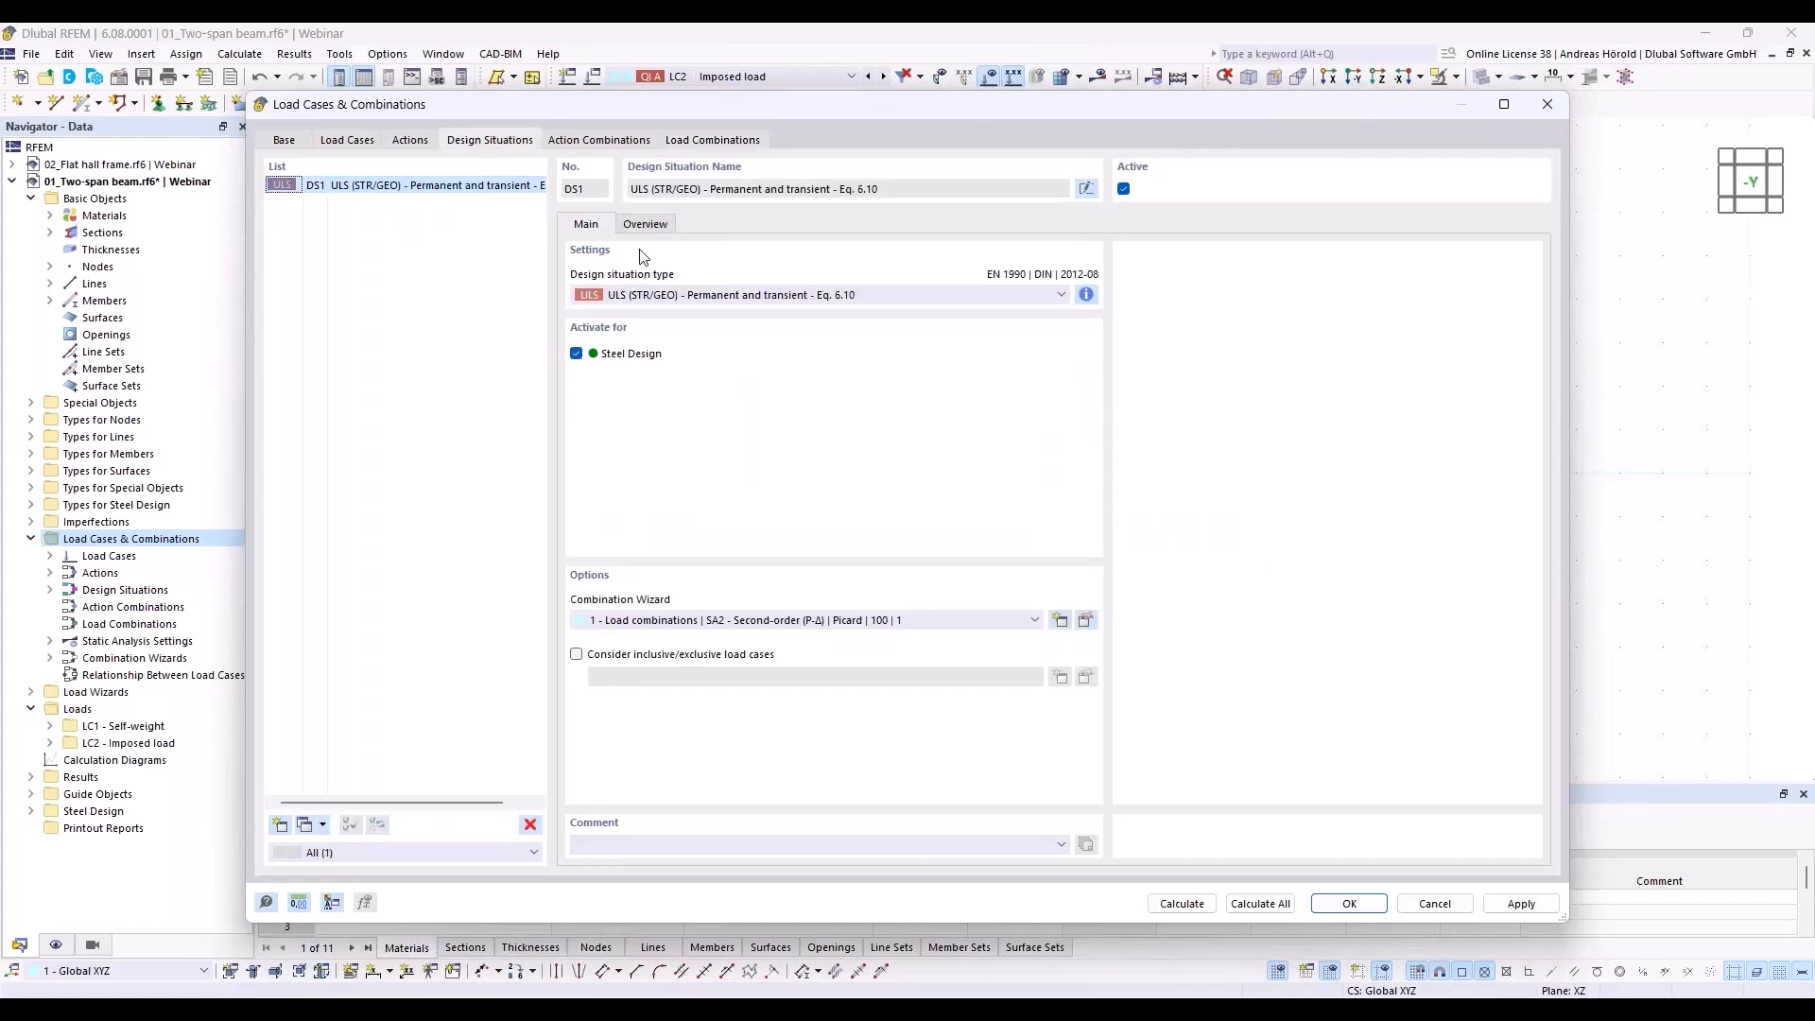
{"action": "left_click", "coordinate": [643, 225]}
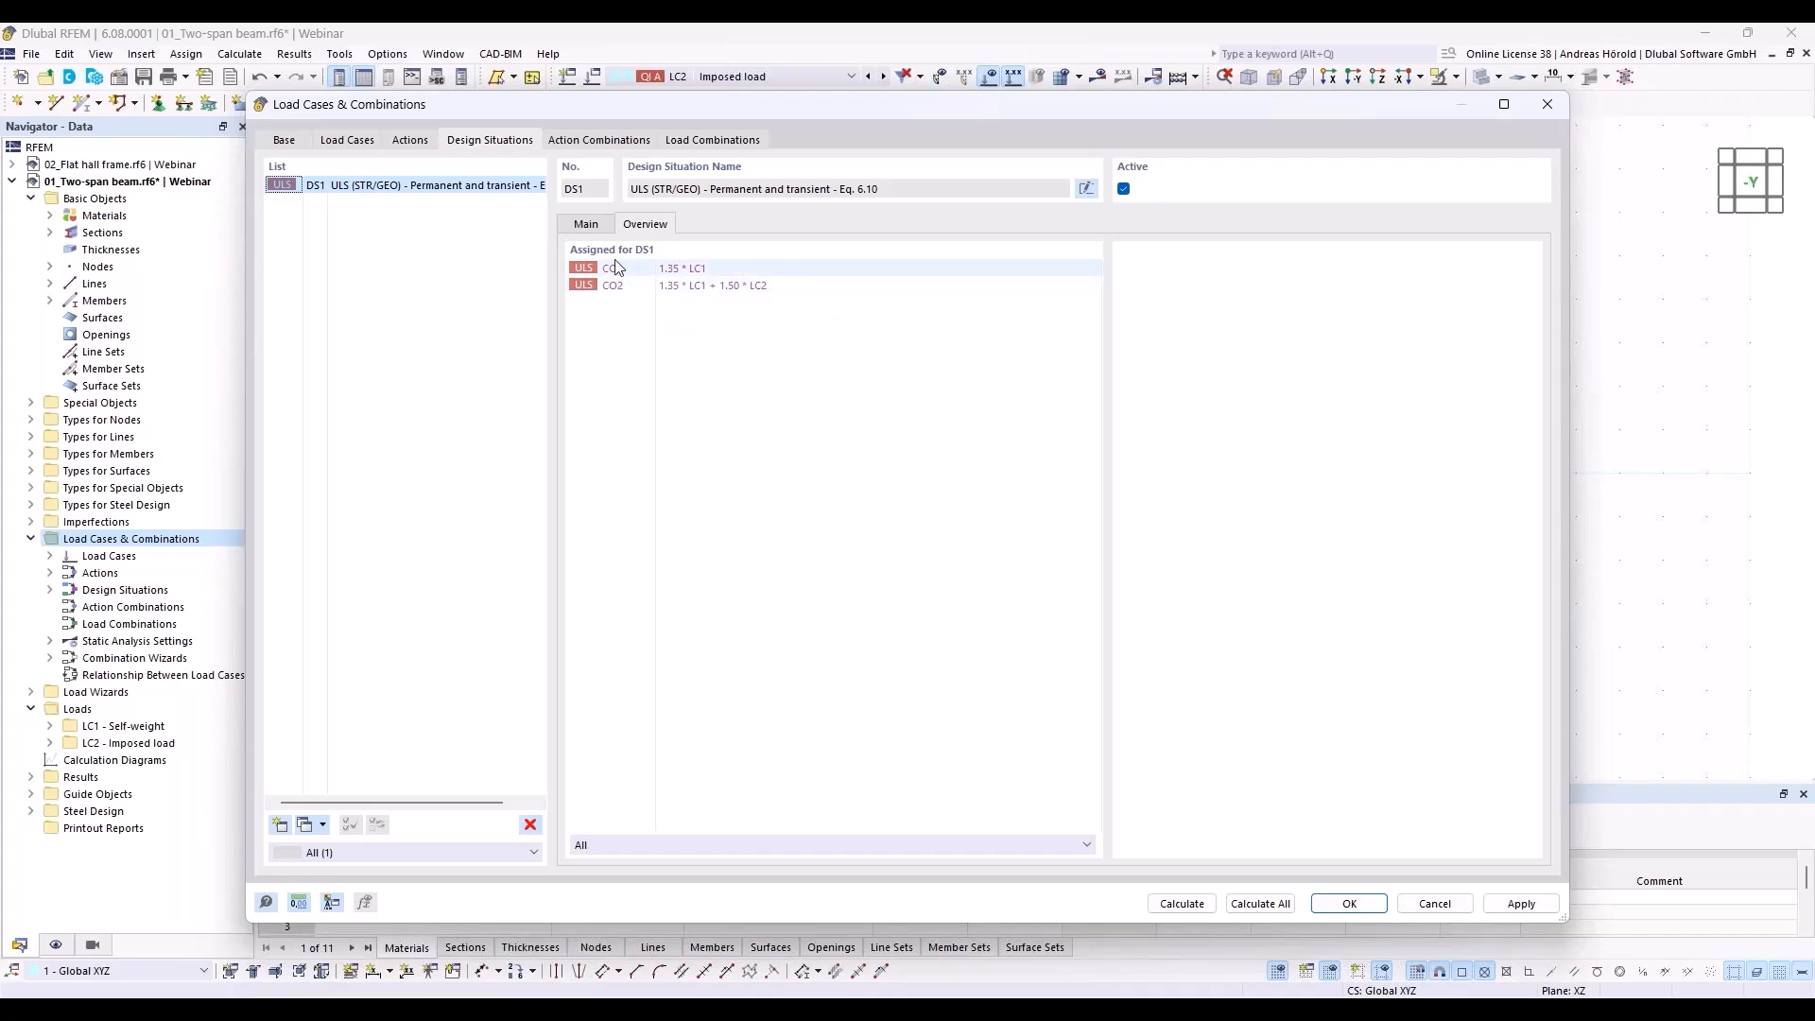
{"action": "left_click", "coordinate": [586, 225]}
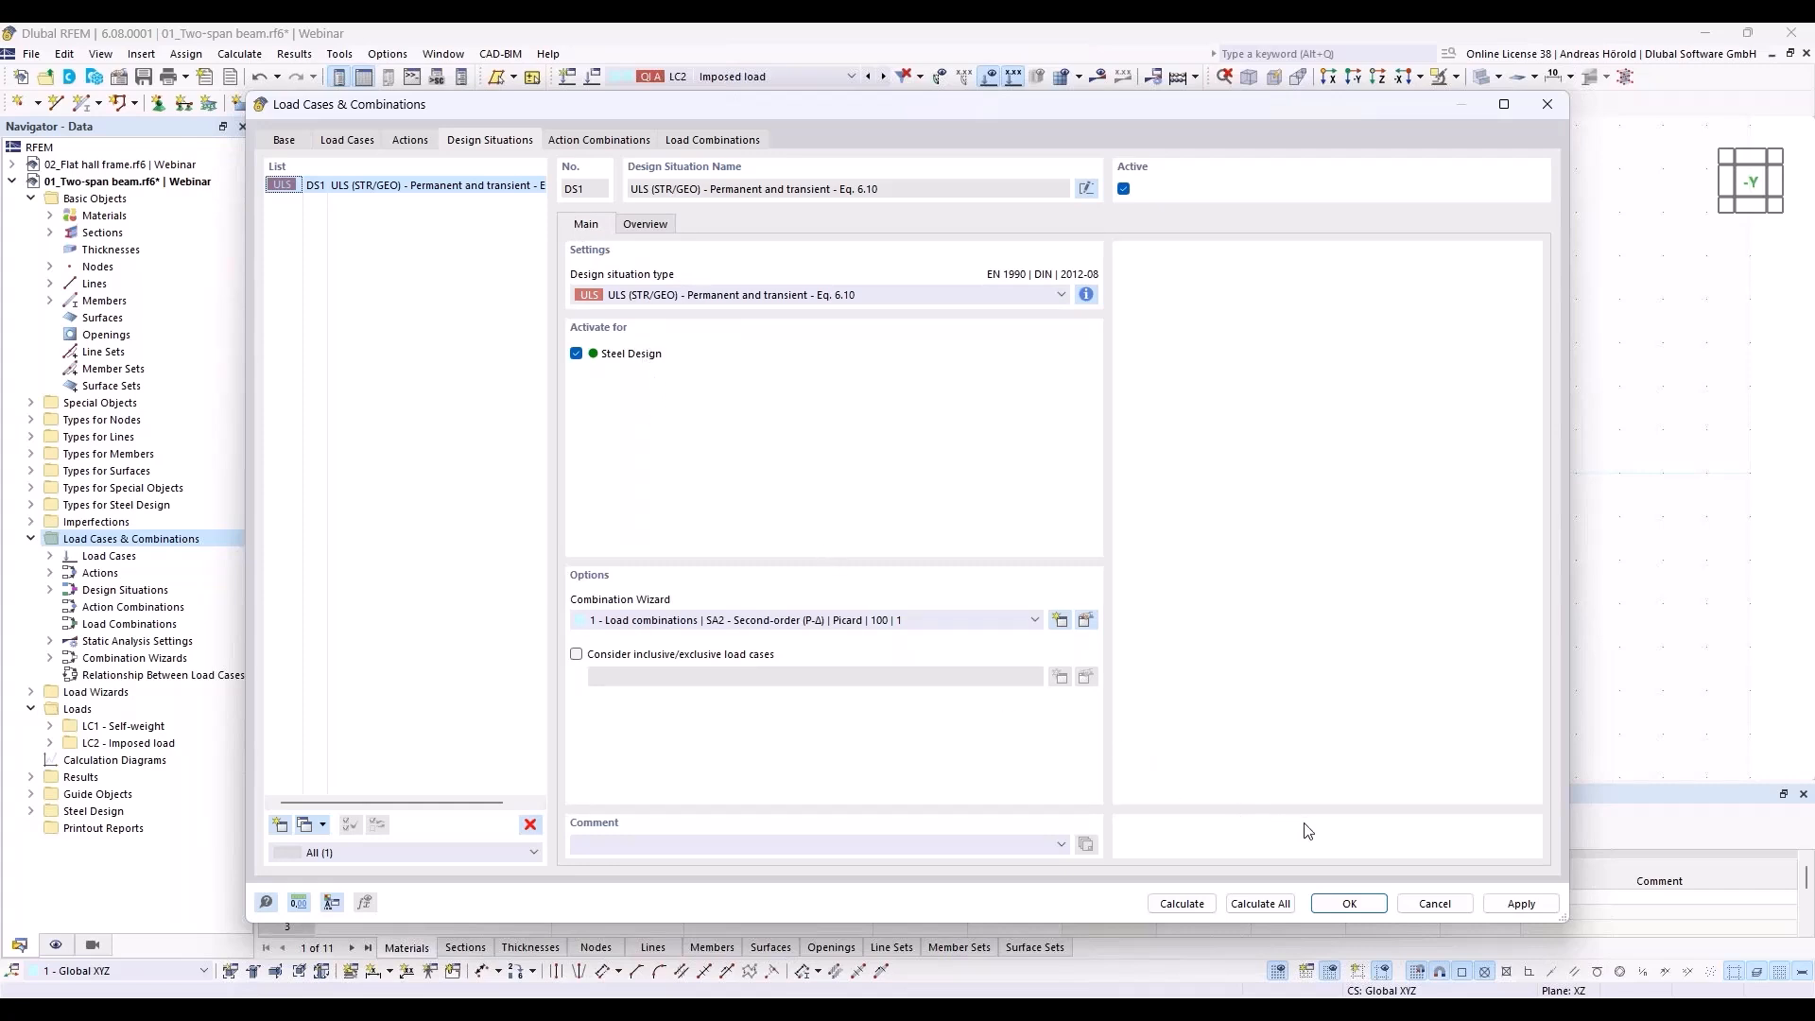
Calculate all load cases, combinations and designs, and display the members' shear force Vz for DS1.
{"action": "left_click", "coordinate": [1258, 904]}
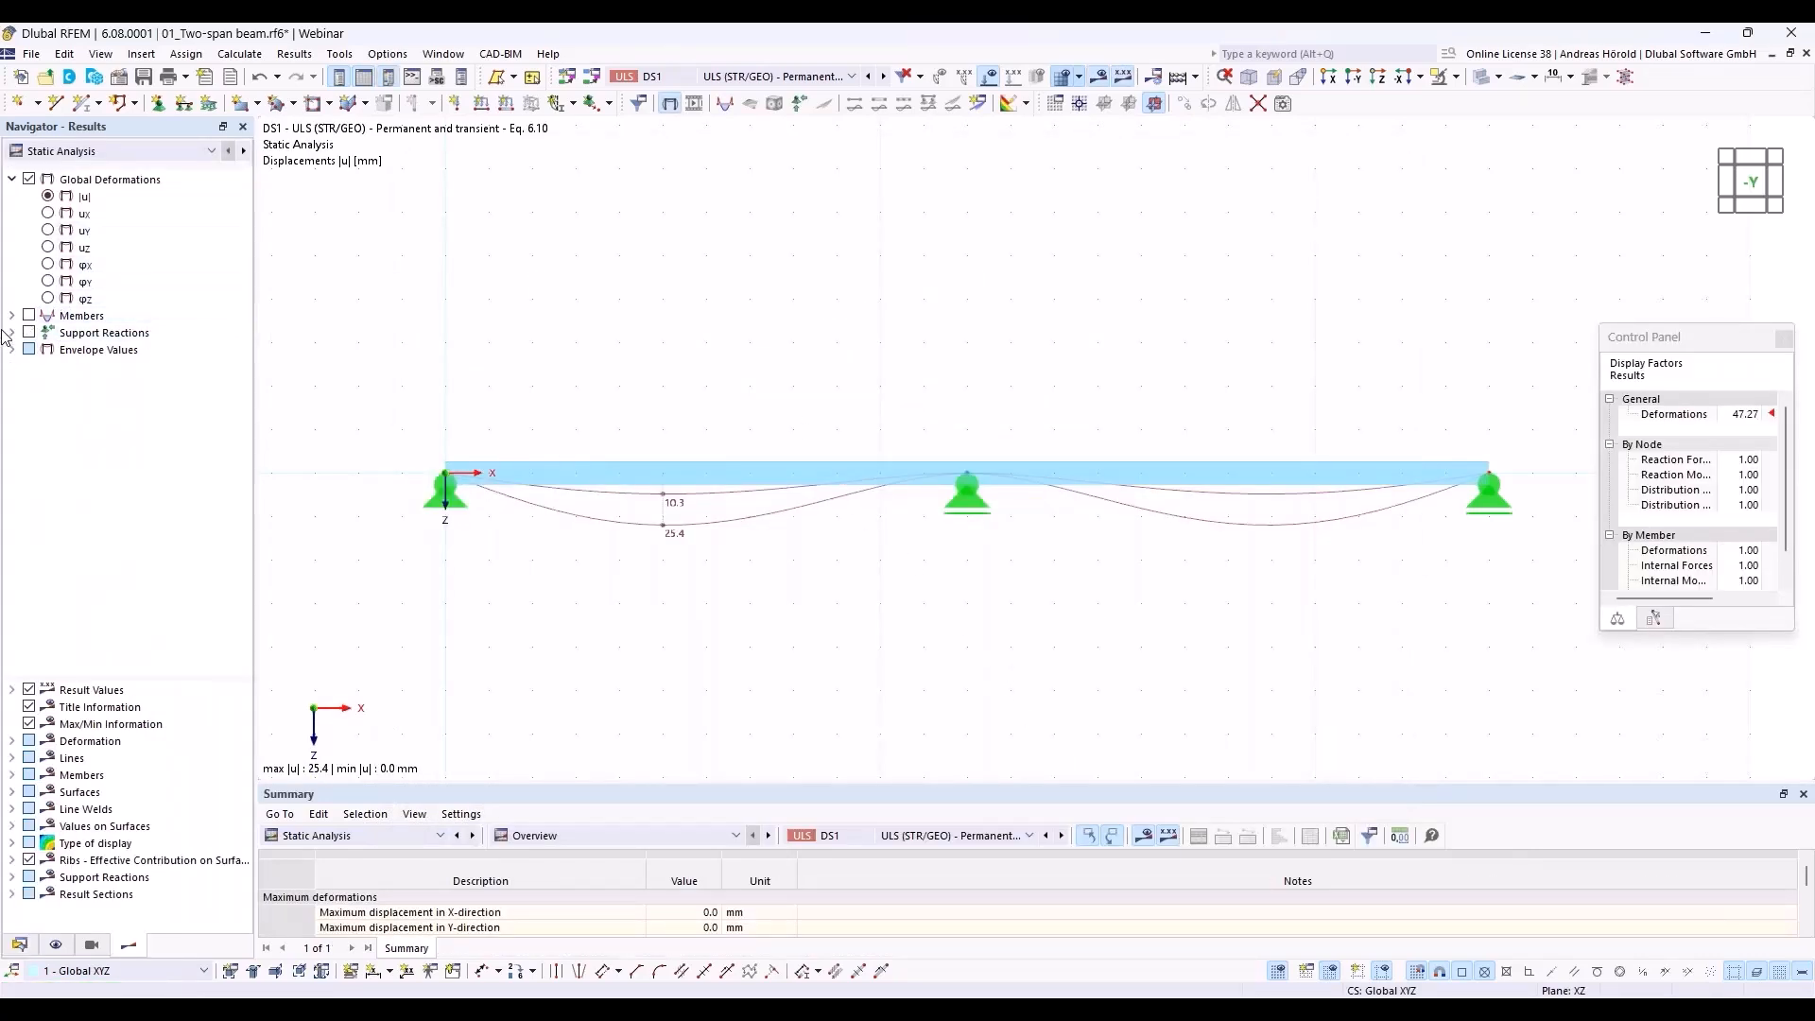
{"action": "left_click", "coordinate": [12, 316]}
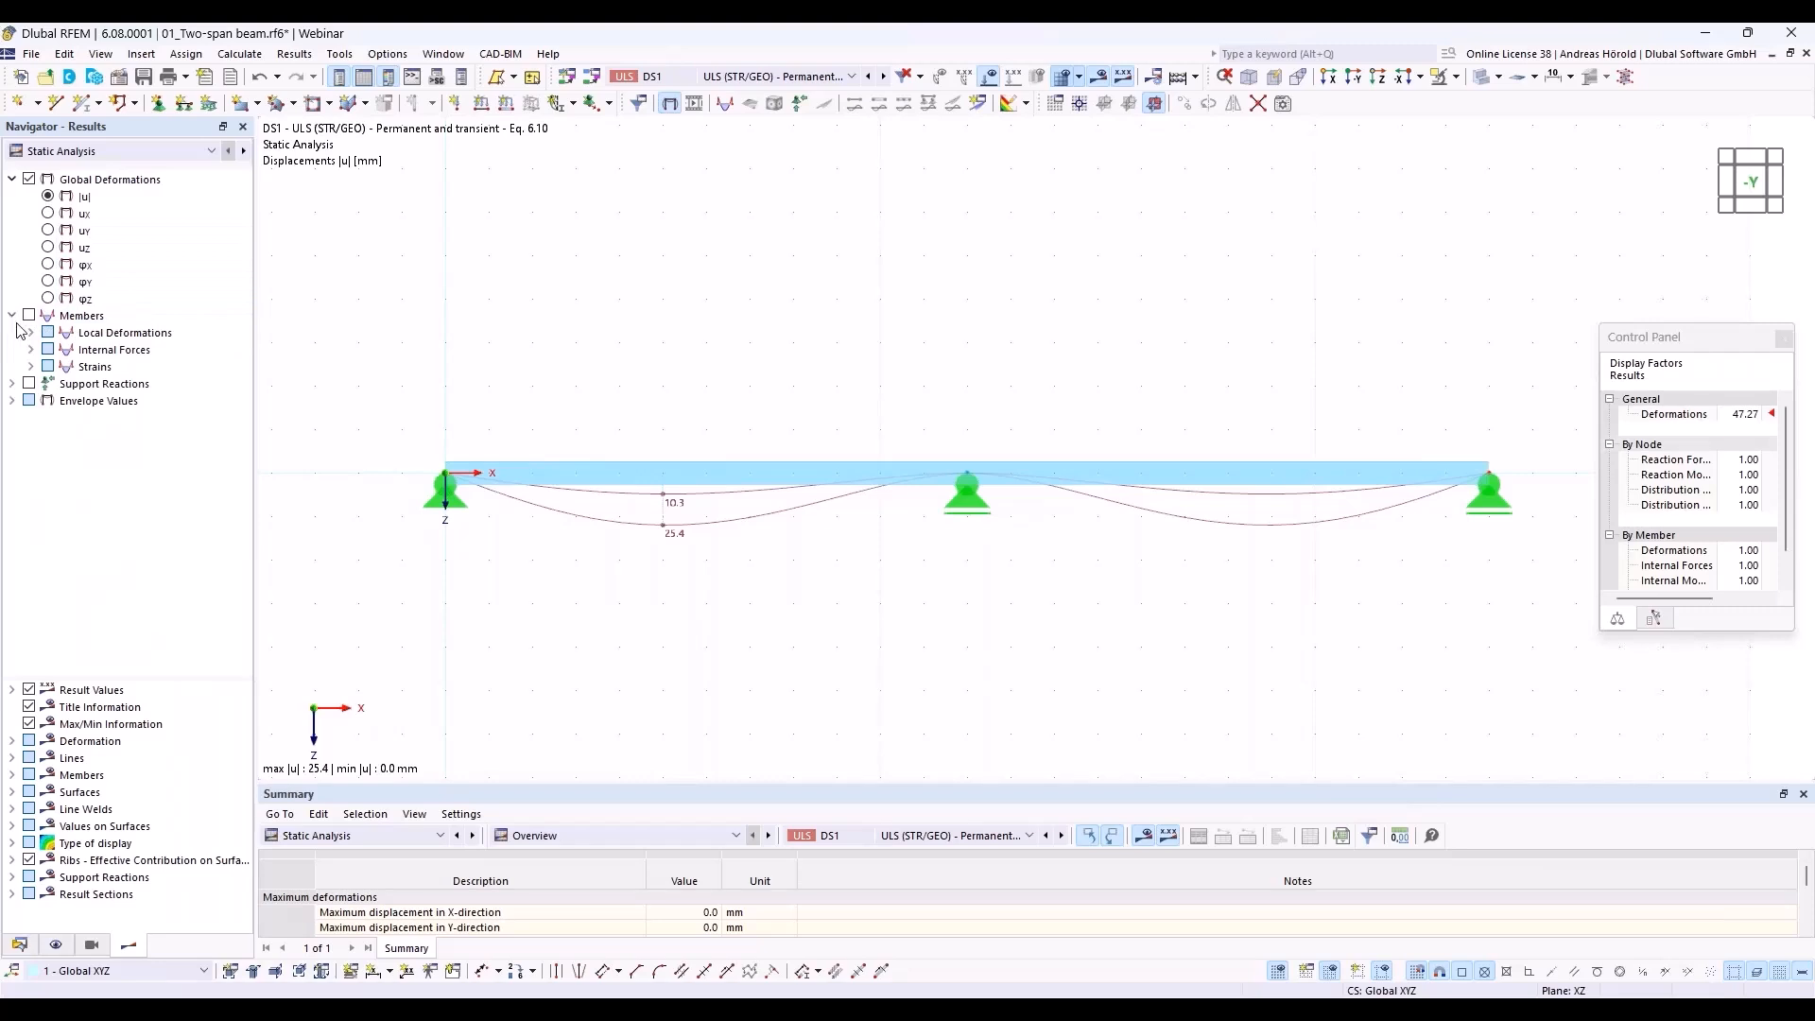
{"action": "left_click", "coordinate": [32, 351]}
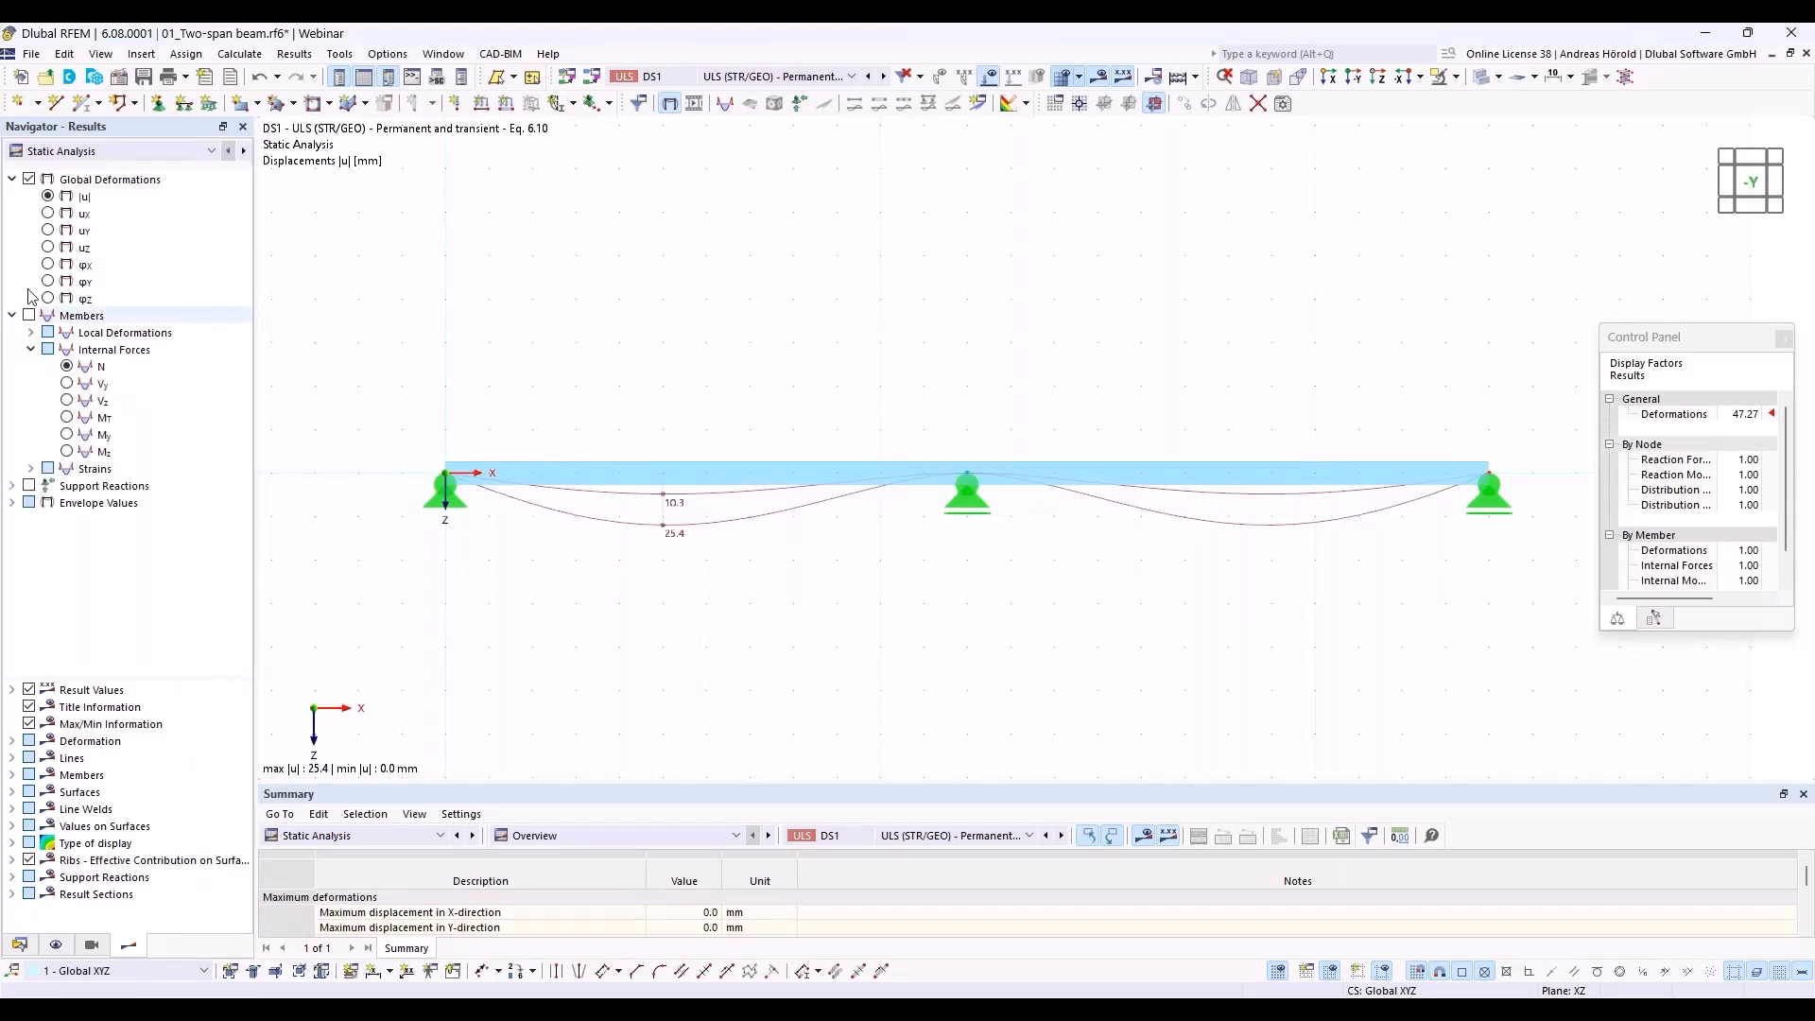
{"action": "left_click", "coordinate": [68, 401]}
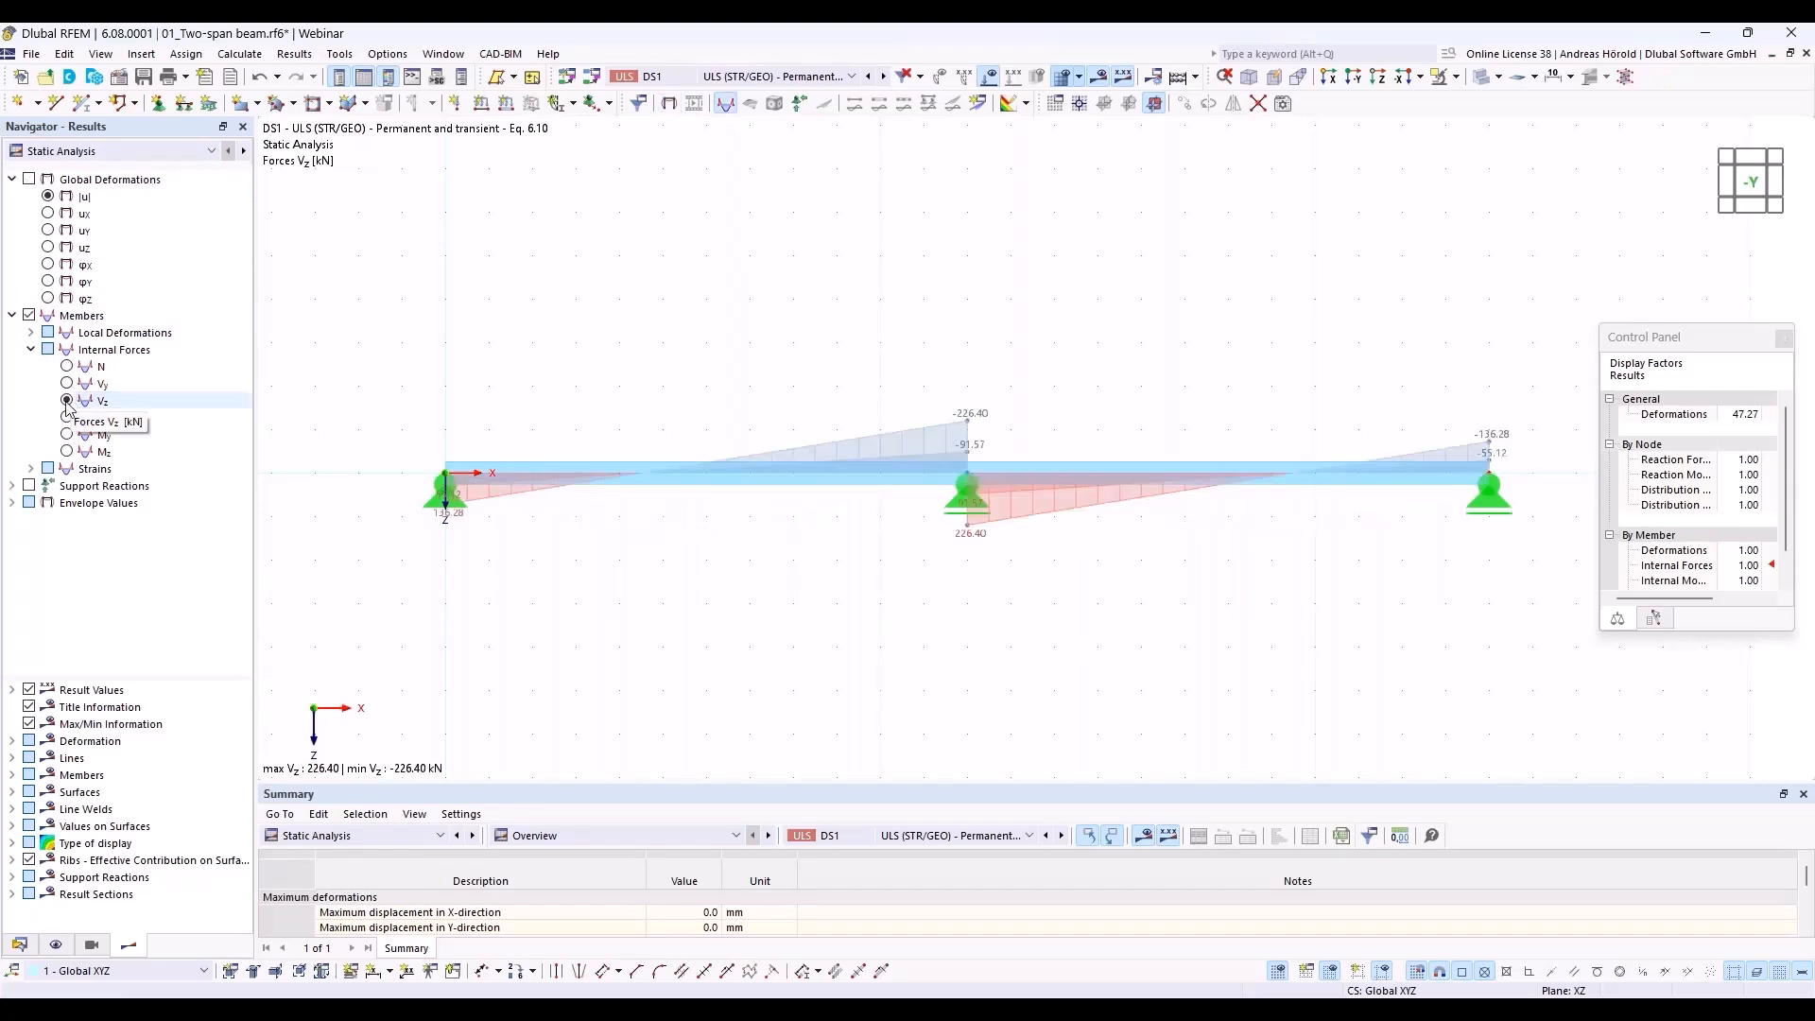
Restrict the result envelope to maximum values and display the members' bending moment My.
{"action": "left_click", "coordinate": [13, 503]}
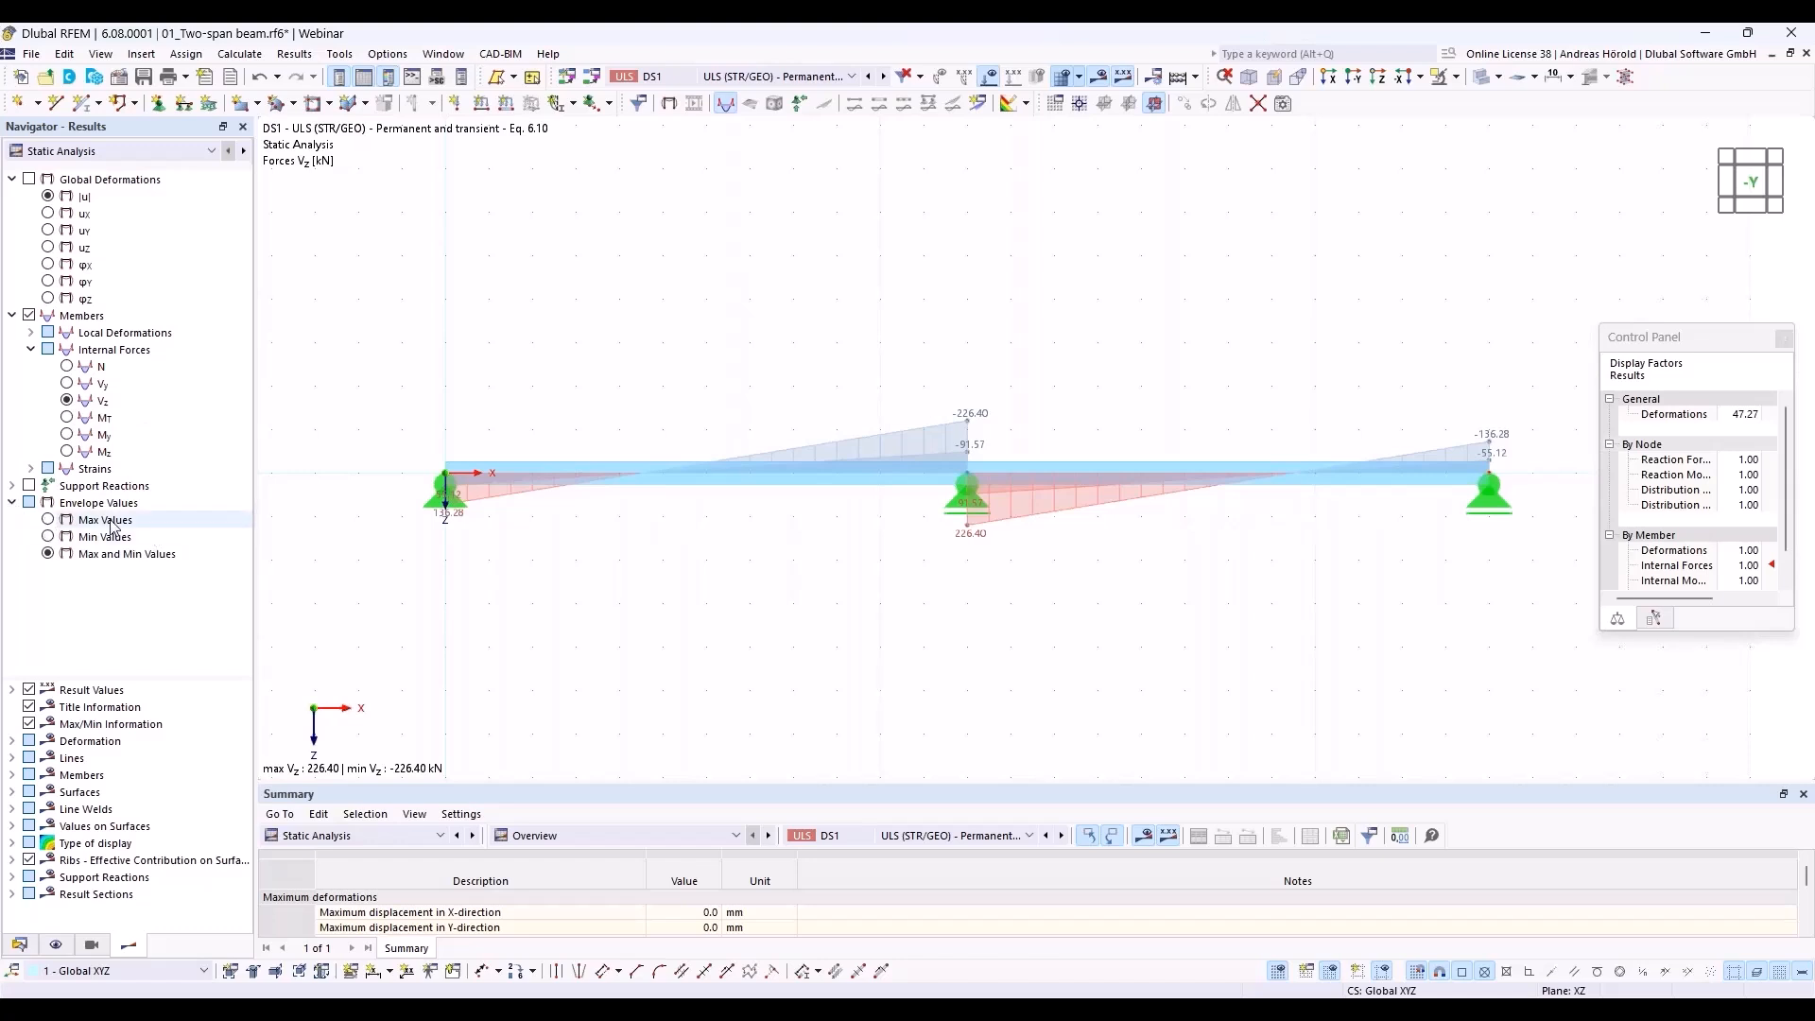
{"action": "left_click", "coordinate": [48, 520]}
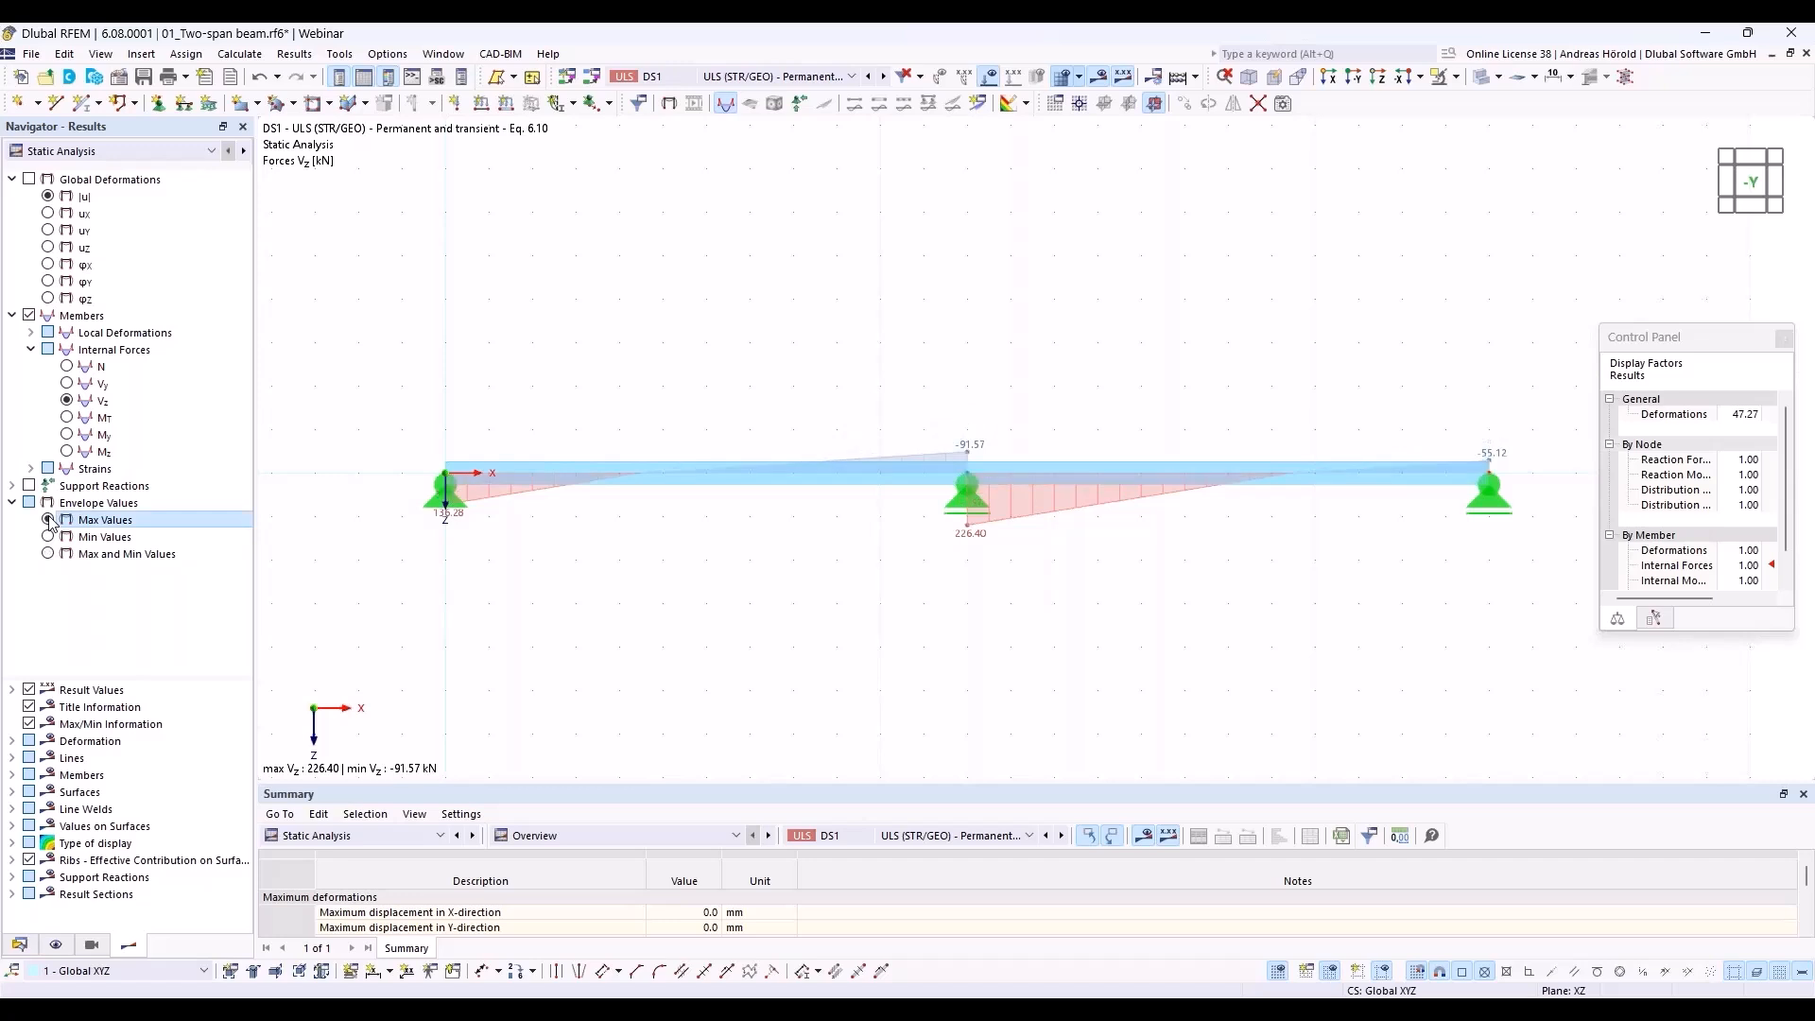
{"action": "left_click", "coordinate": [72, 435]}
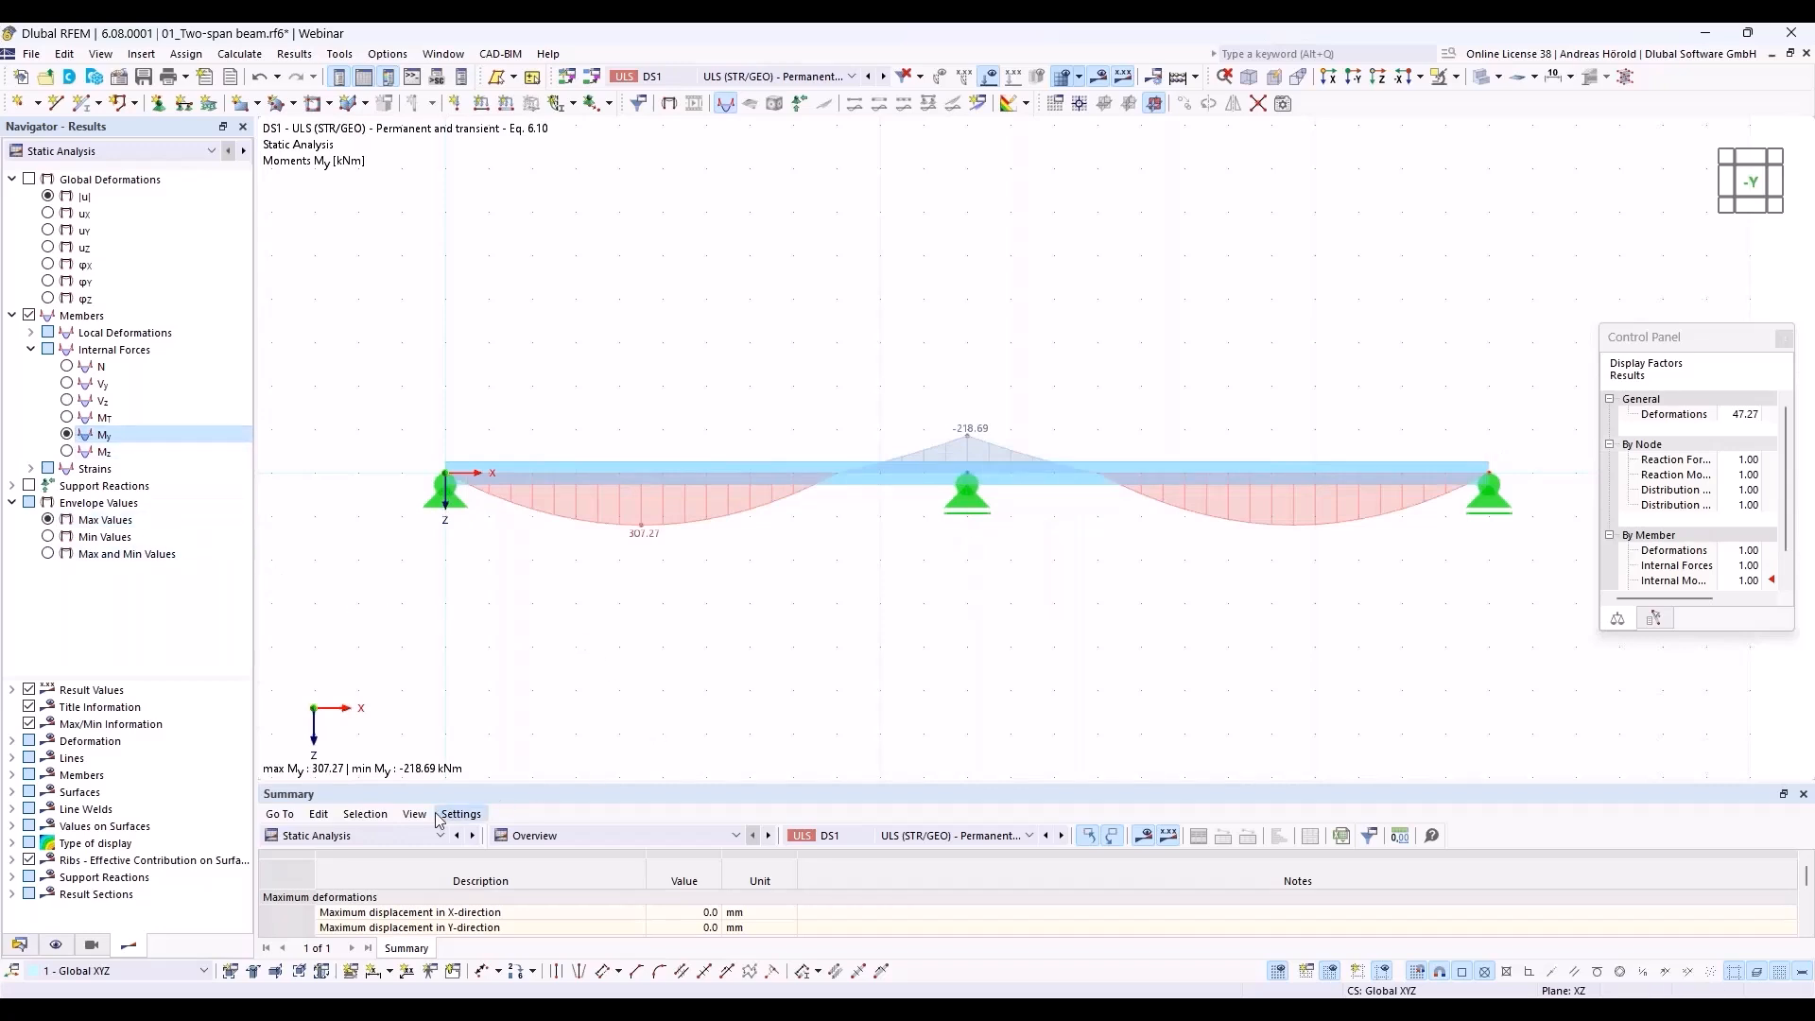
Show the Steel Design results in an enlarged table and list the design ratios on members.
{"action": "left_click", "coordinate": [389, 831]}
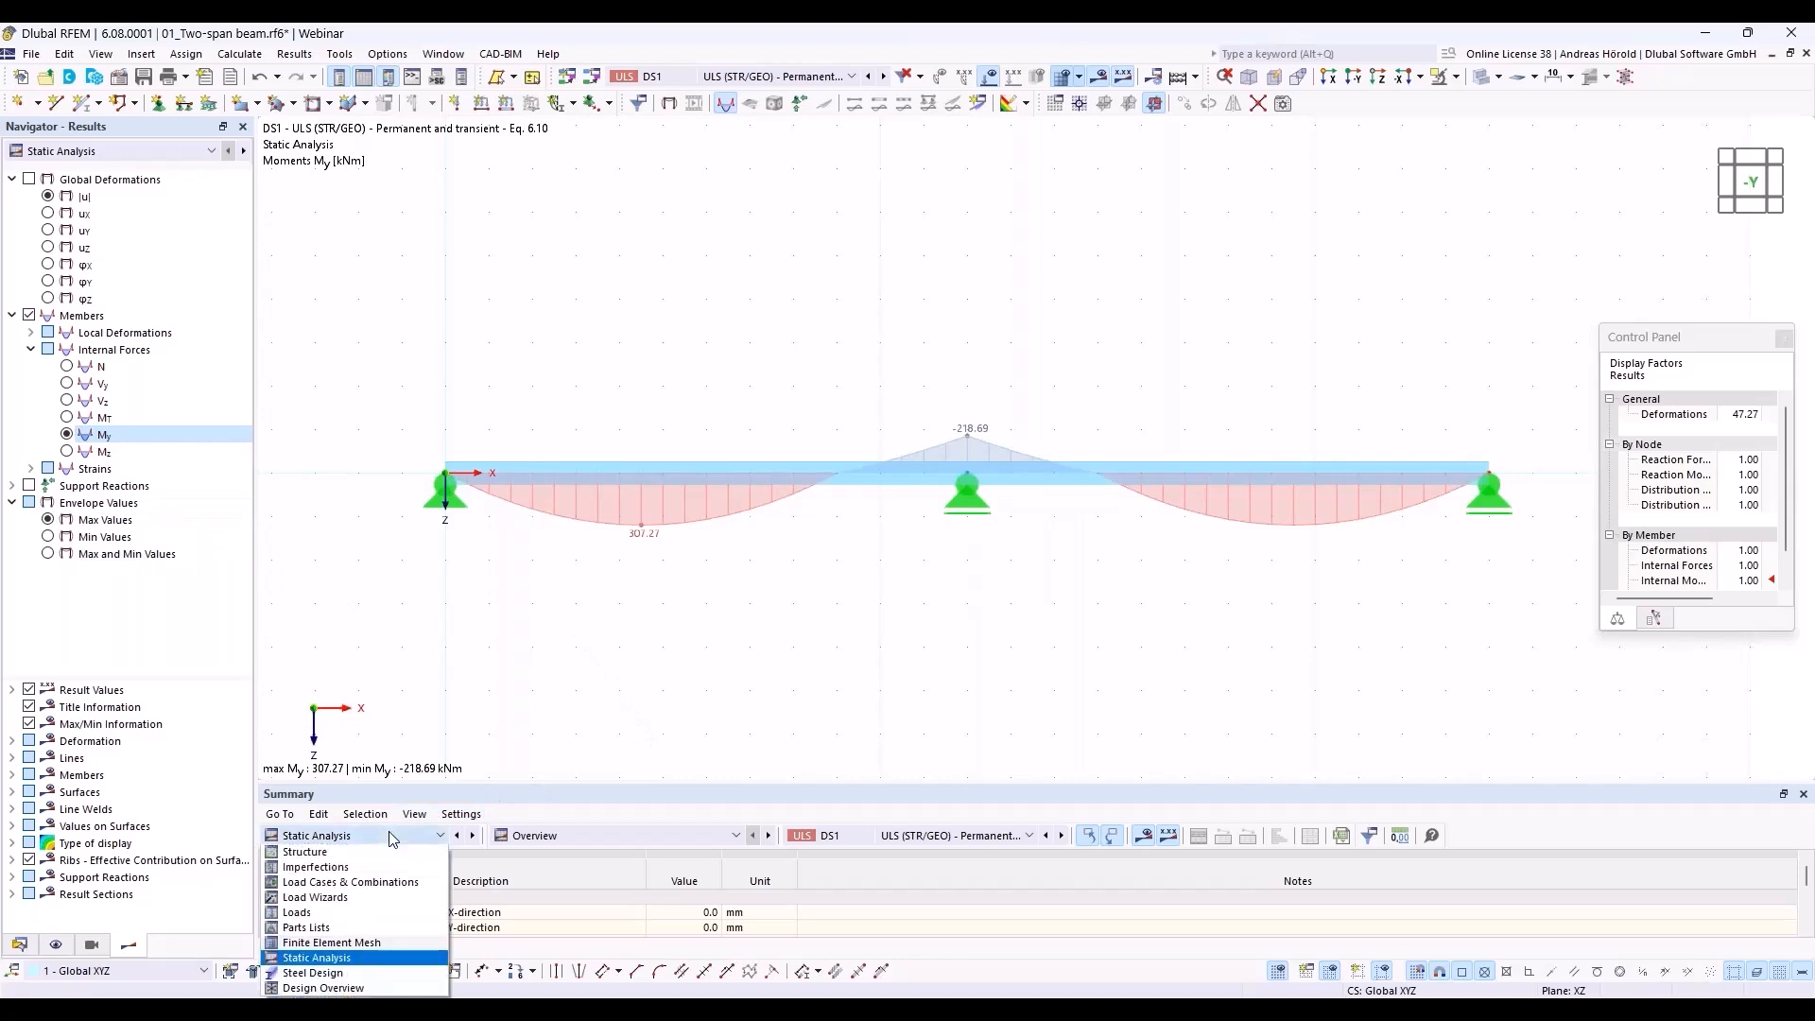
{"action": "left_click", "coordinate": [327, 976]}
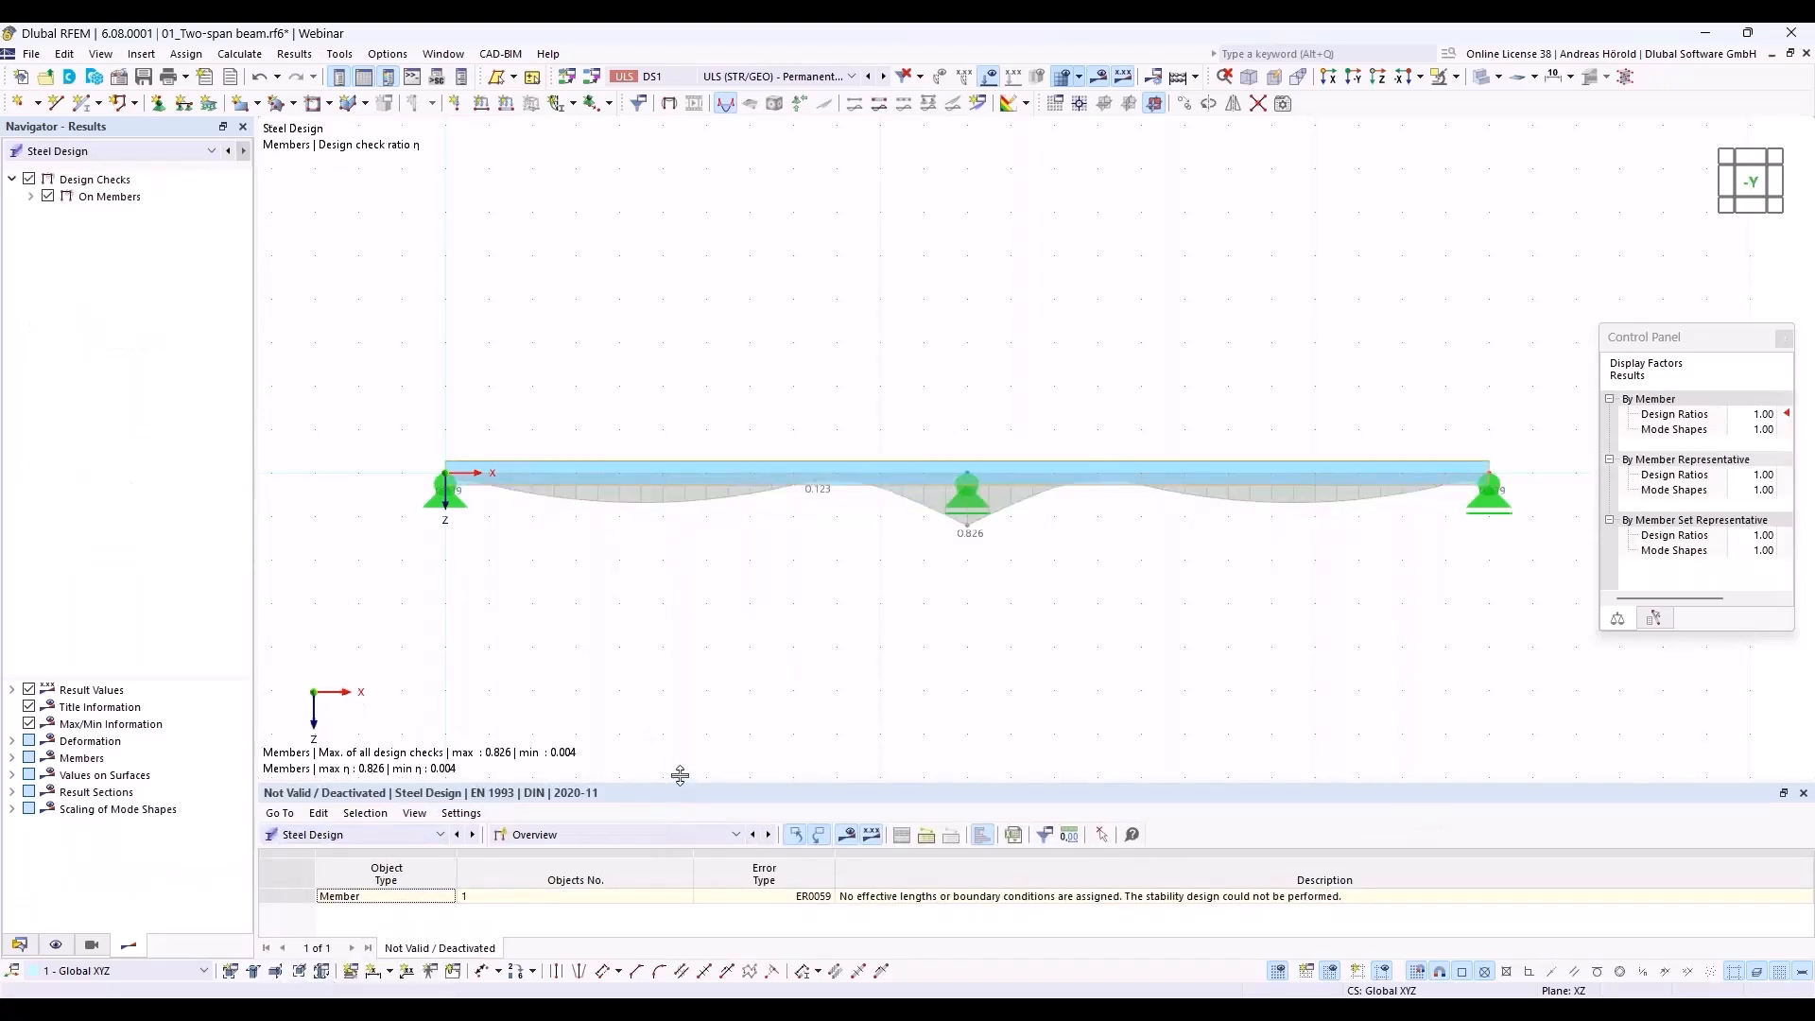
{"action": "left_click_drag", "start_coordinate": [679, 775], "coordinate": [697, 615]}
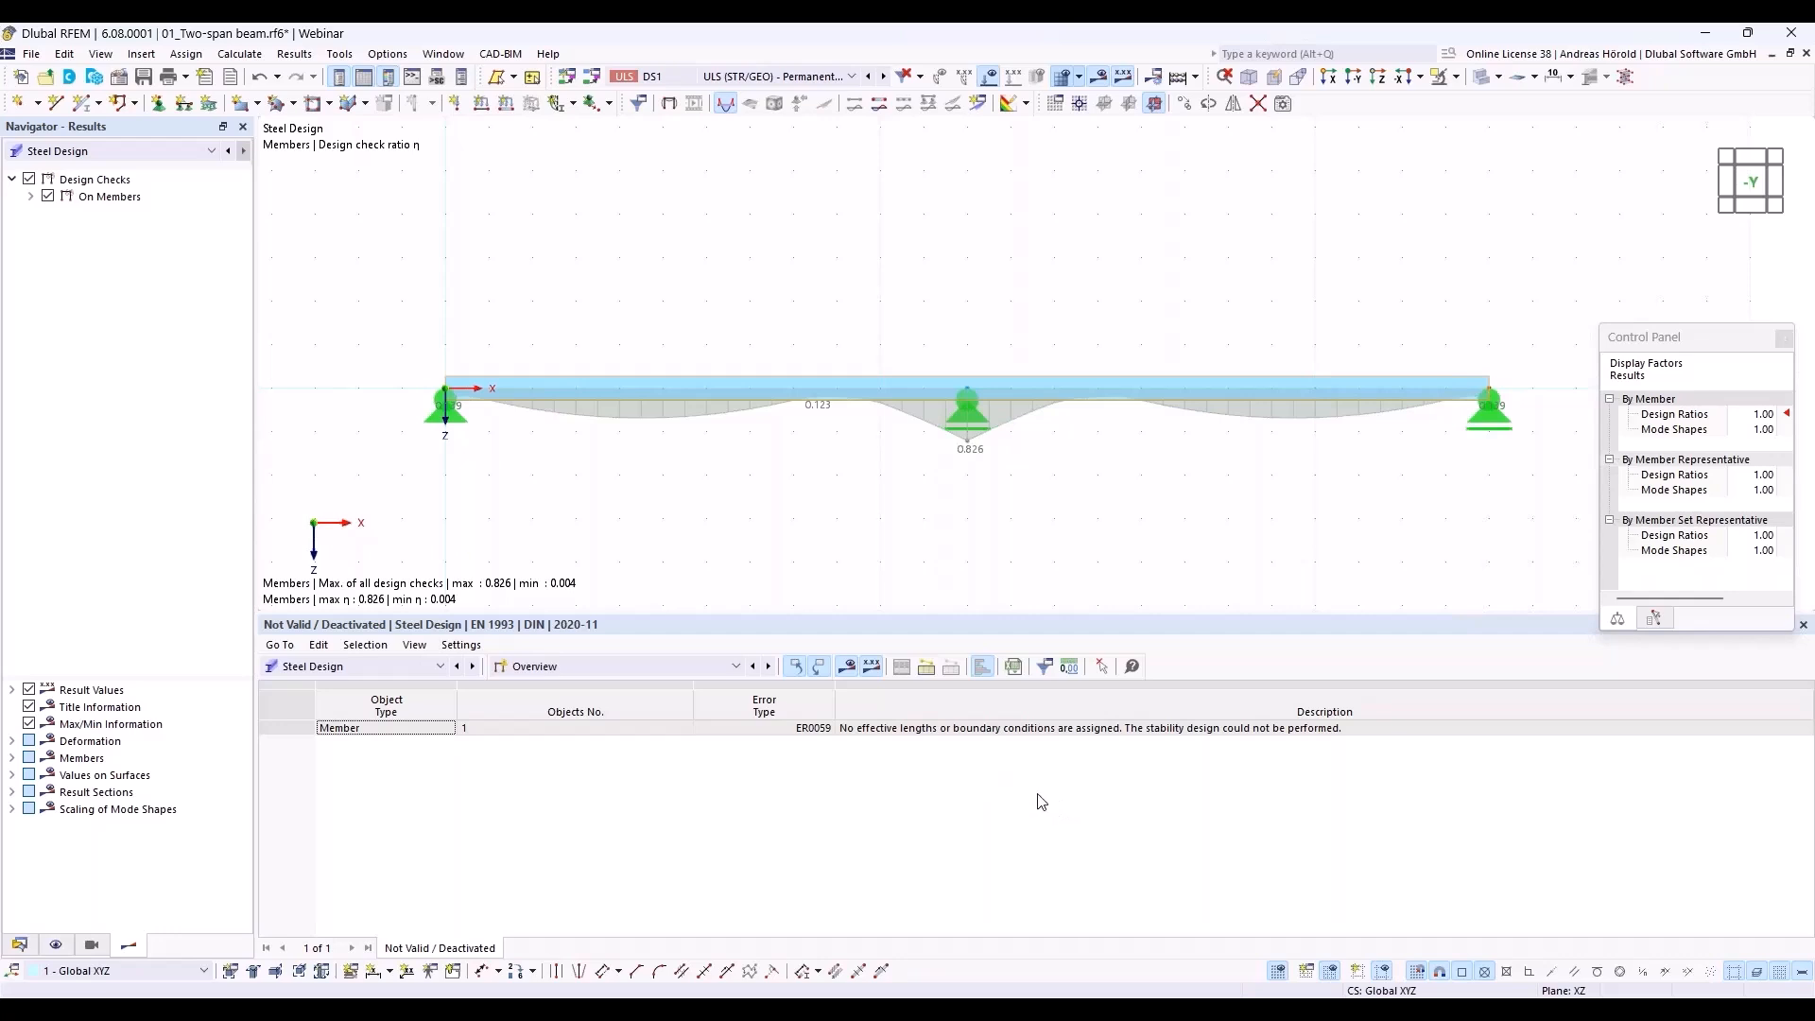
{"action": "left_click", "coordinate": [647, 666]}
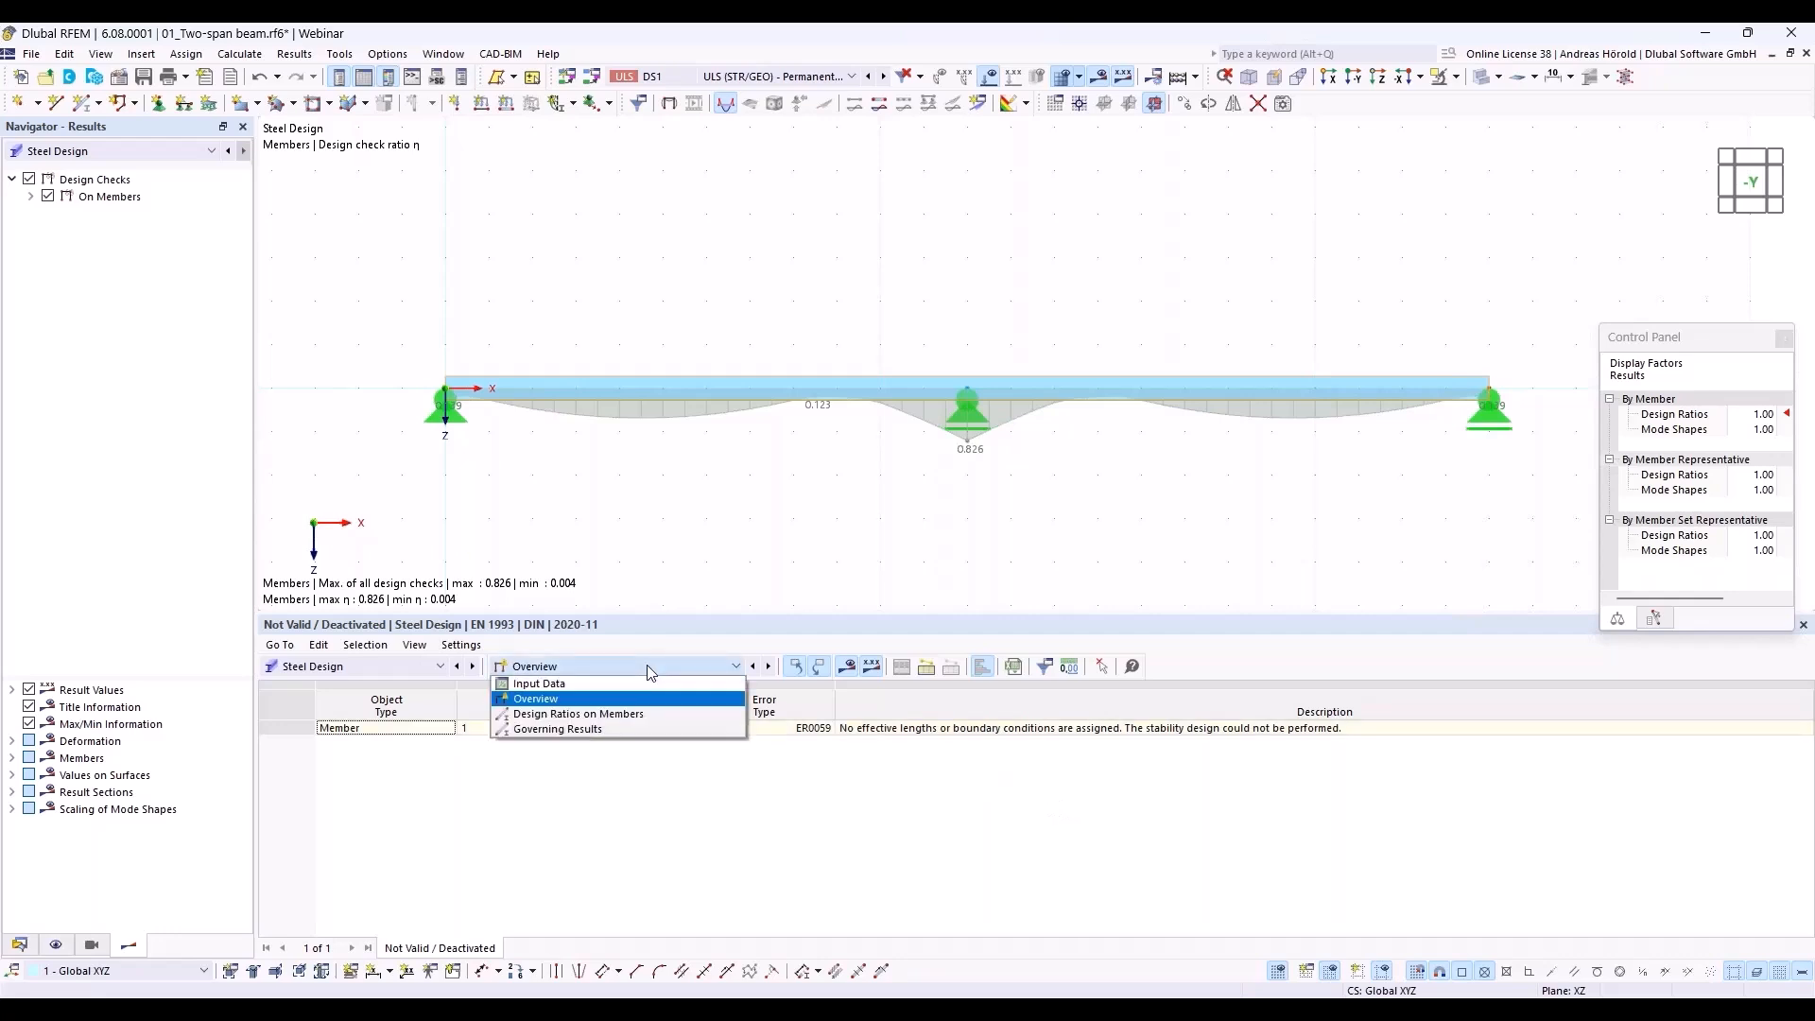
{"action": "left_click", "coordinate": [652, 714]}
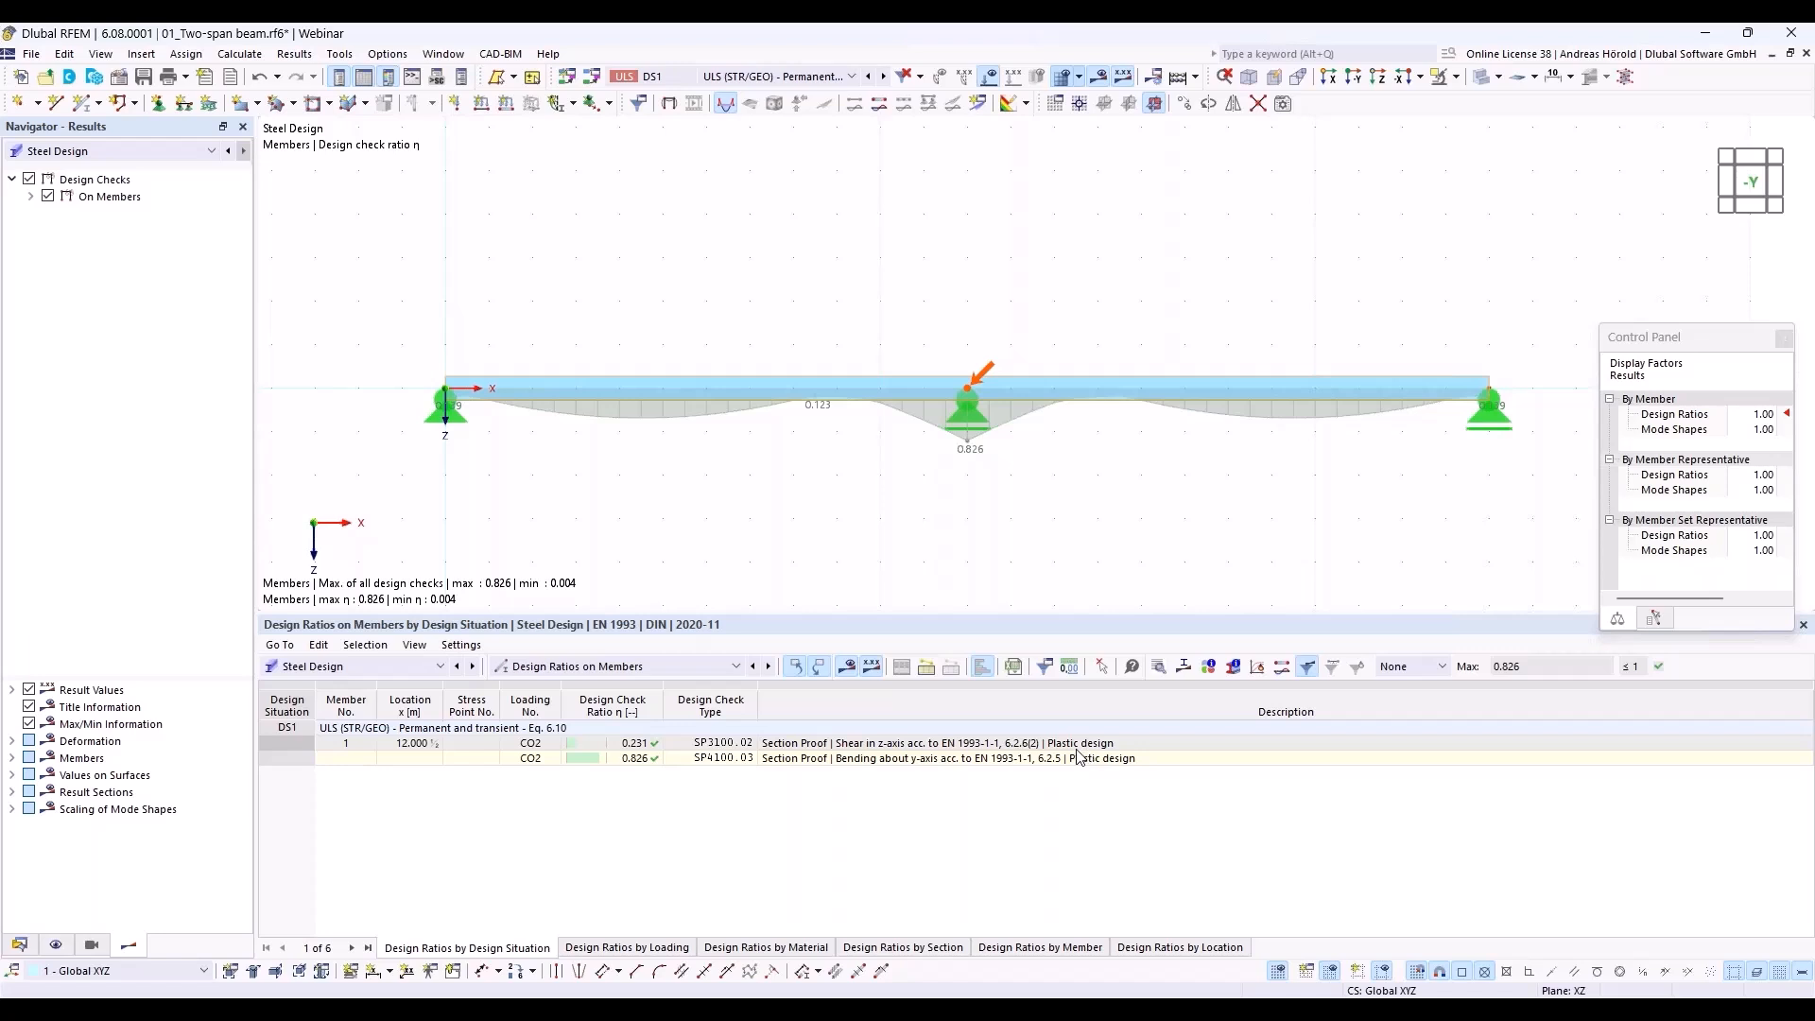
Open the design check details of the bending check about the y-axis (SP4100.03) and expand its section classification.
{"action": "left_click", "coordinate": [948, 762]}
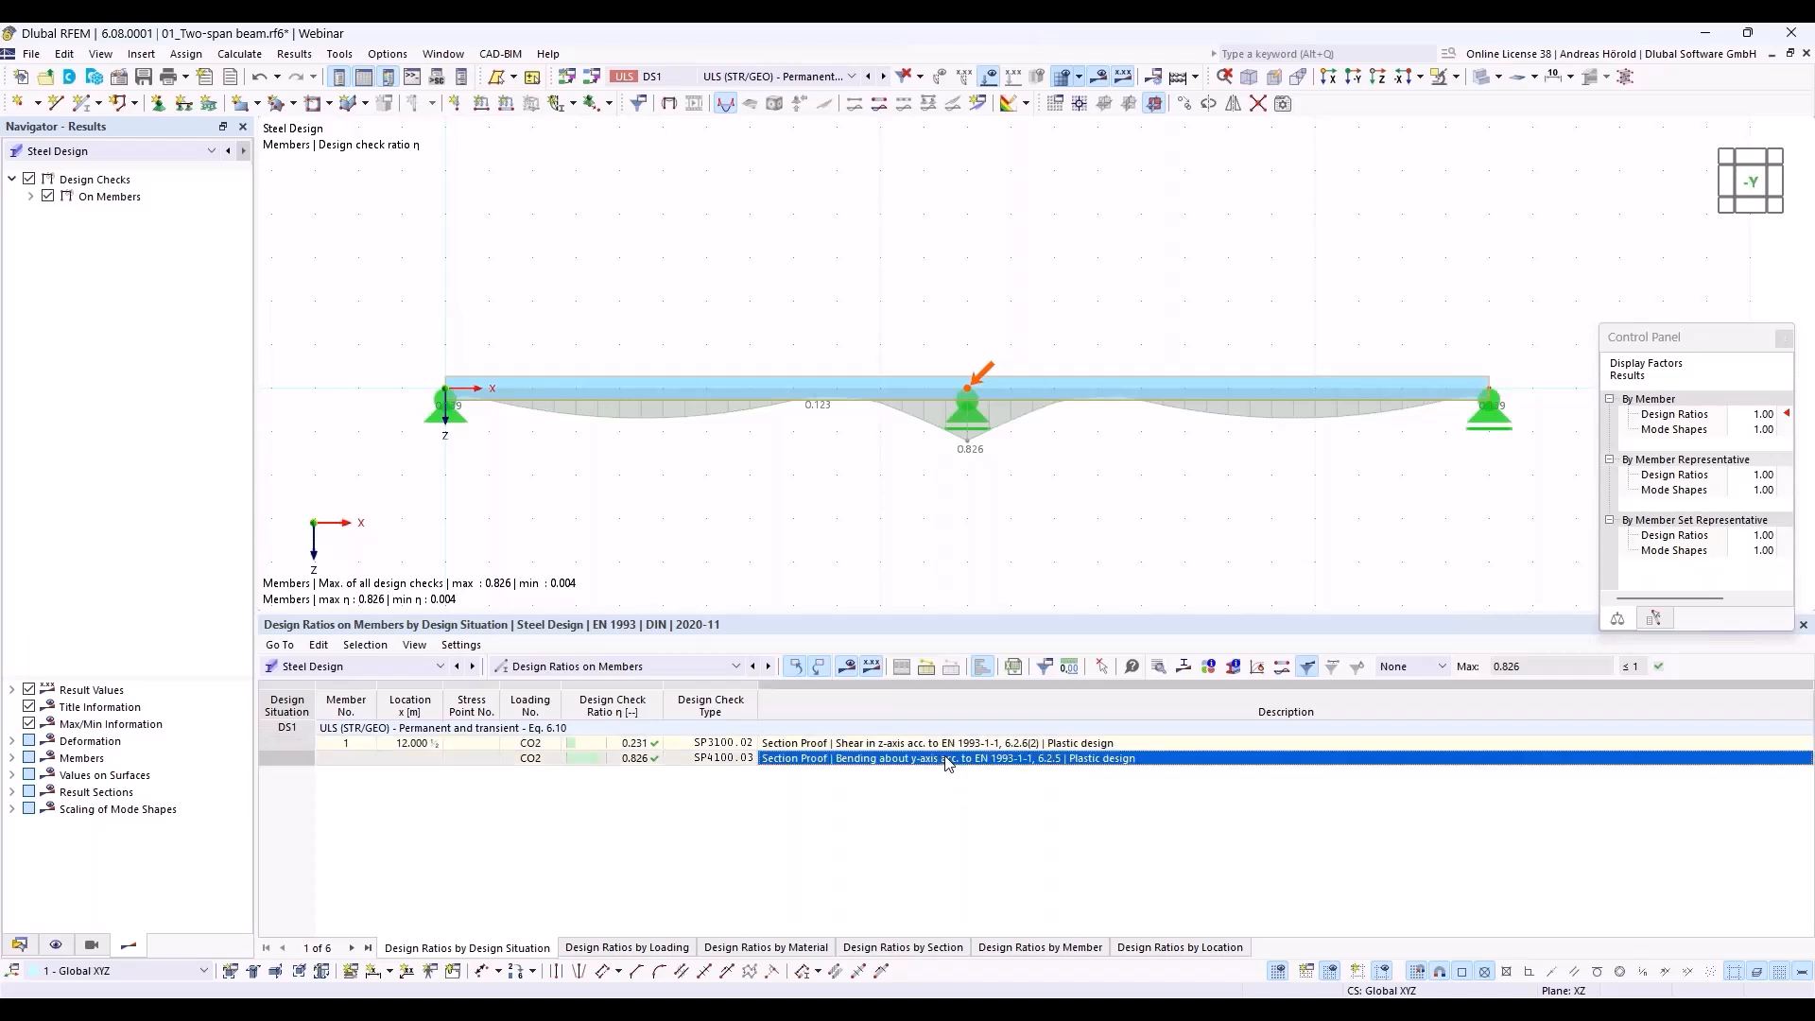
{"action": "left_click", "coordinate": [1162, 672]}
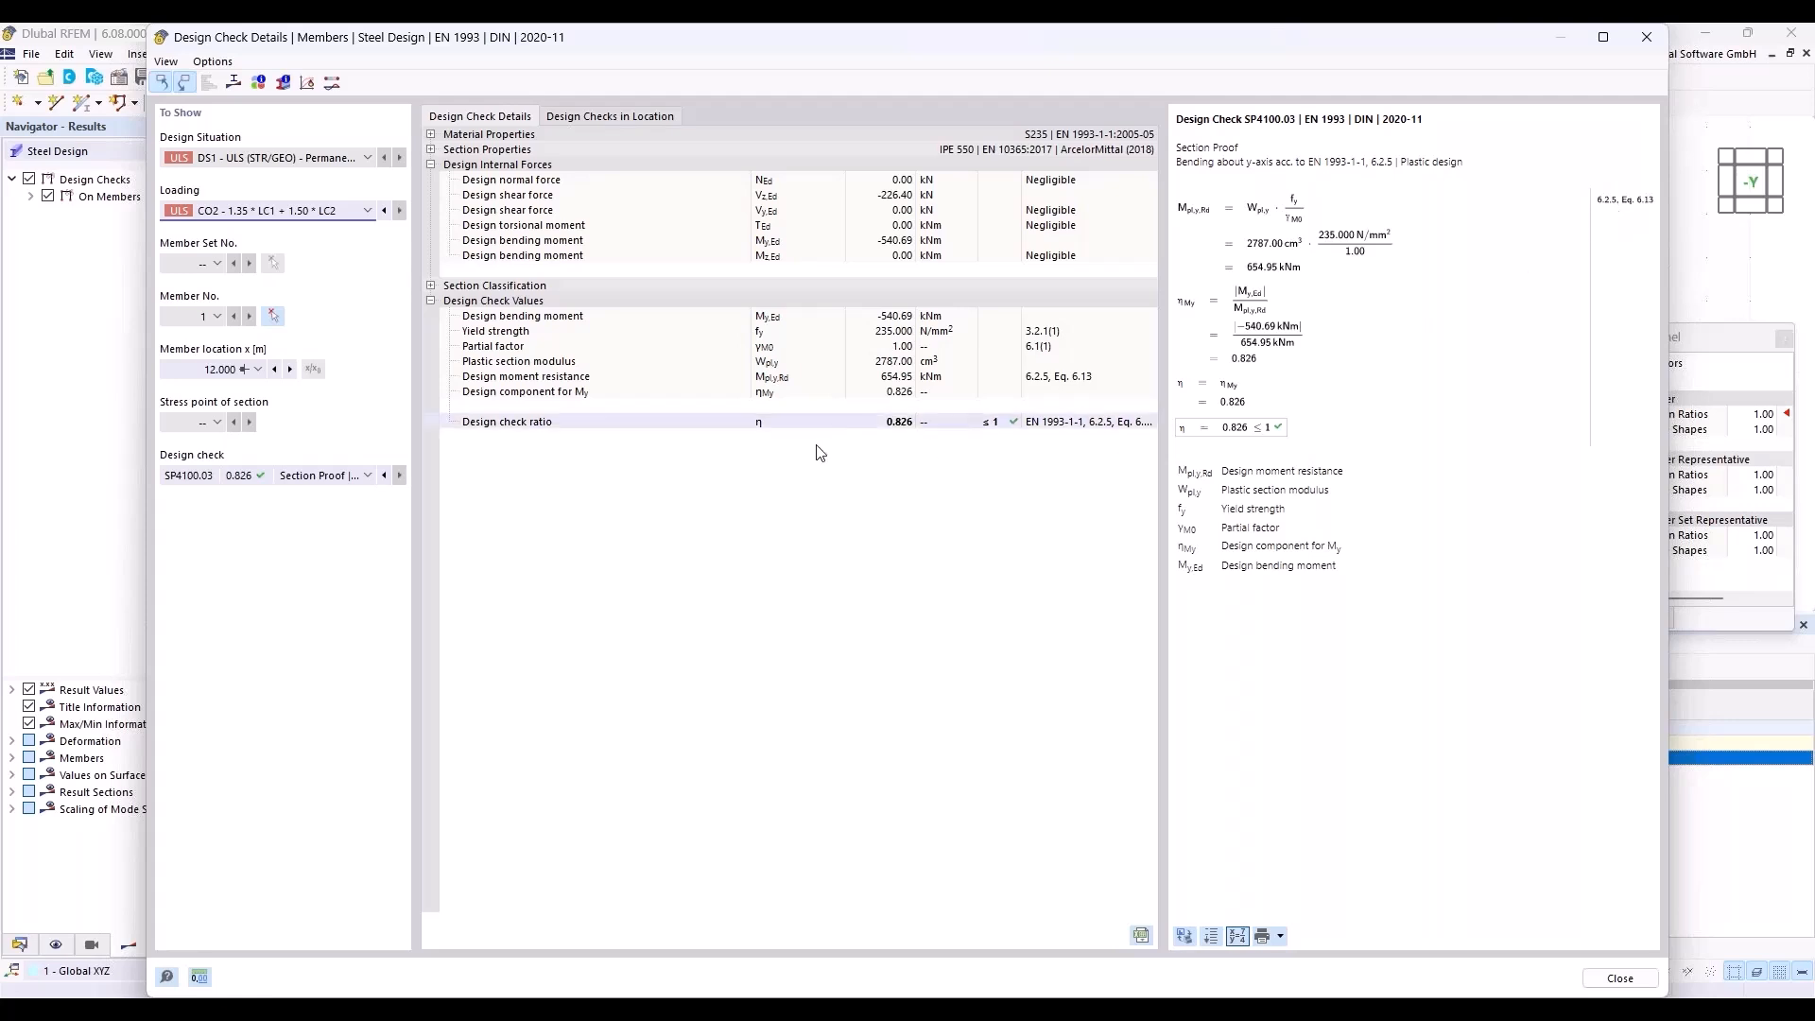
{"action": "left_click", "coordinate": [431, 285]}
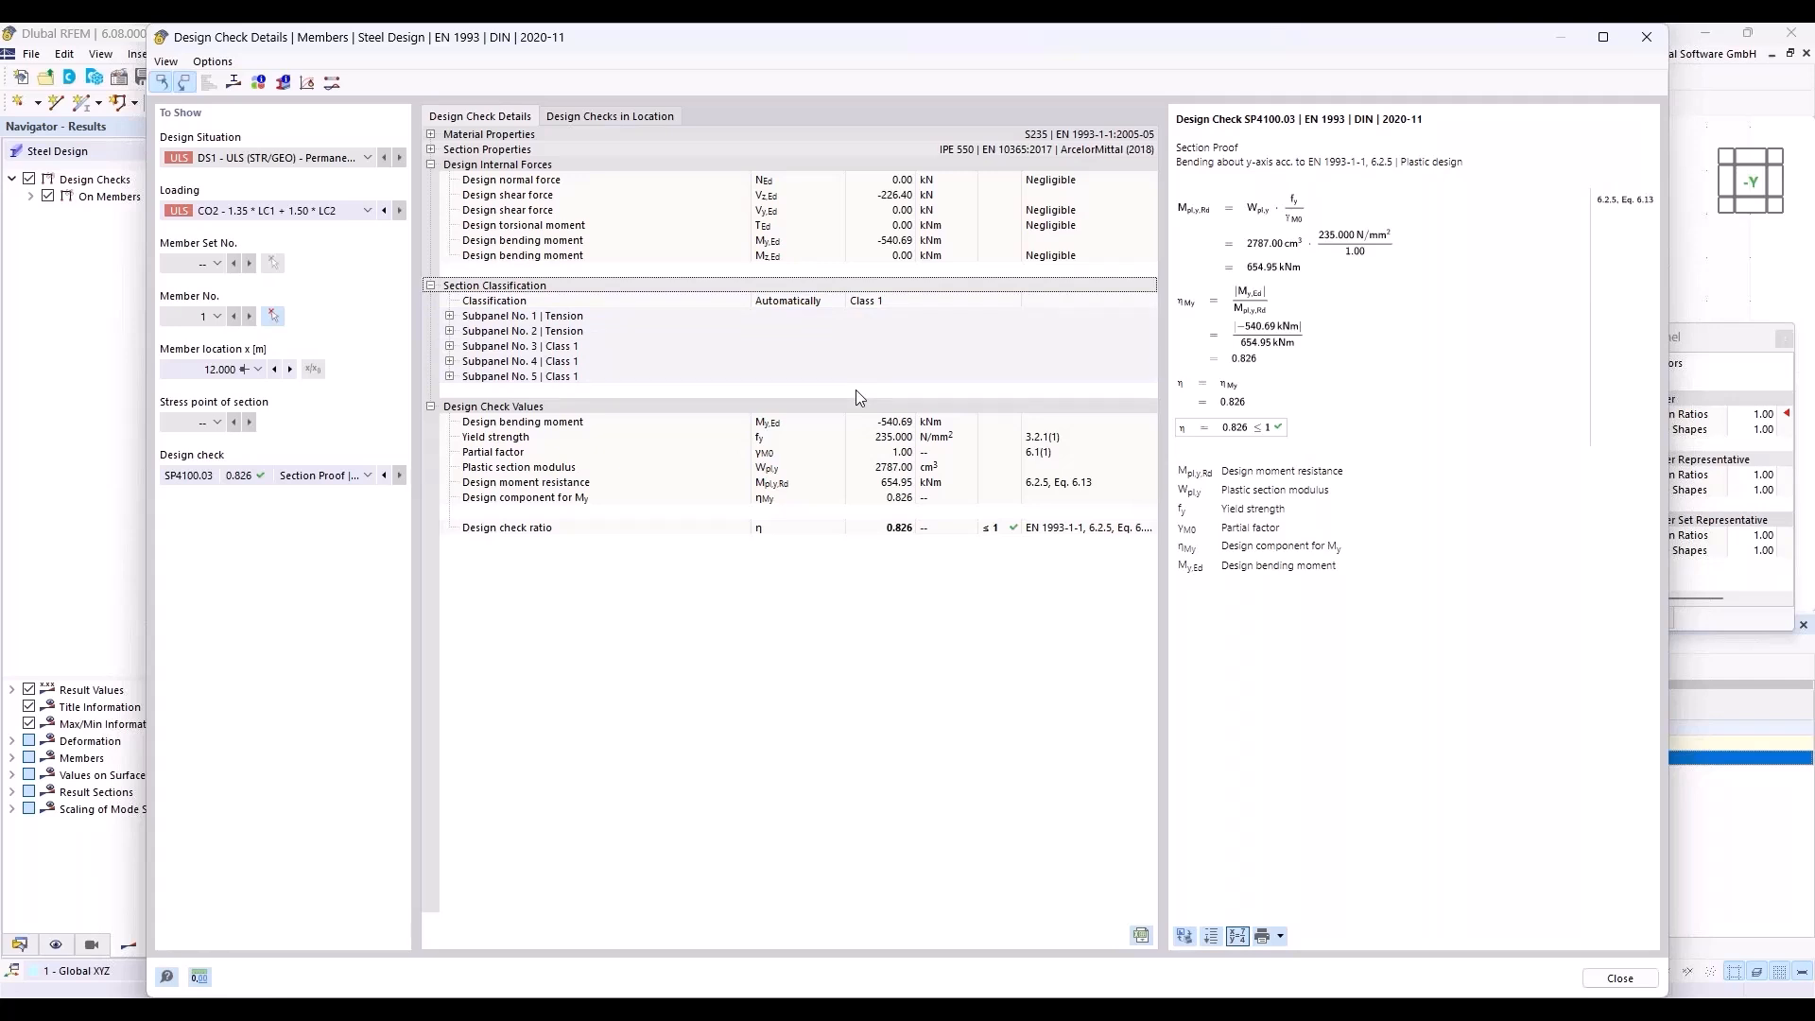
Display the result diagrams in the section for the bending check and switch them from design ratio to stresses.
{"action": "left_click", "coordinate": [234, 84]}
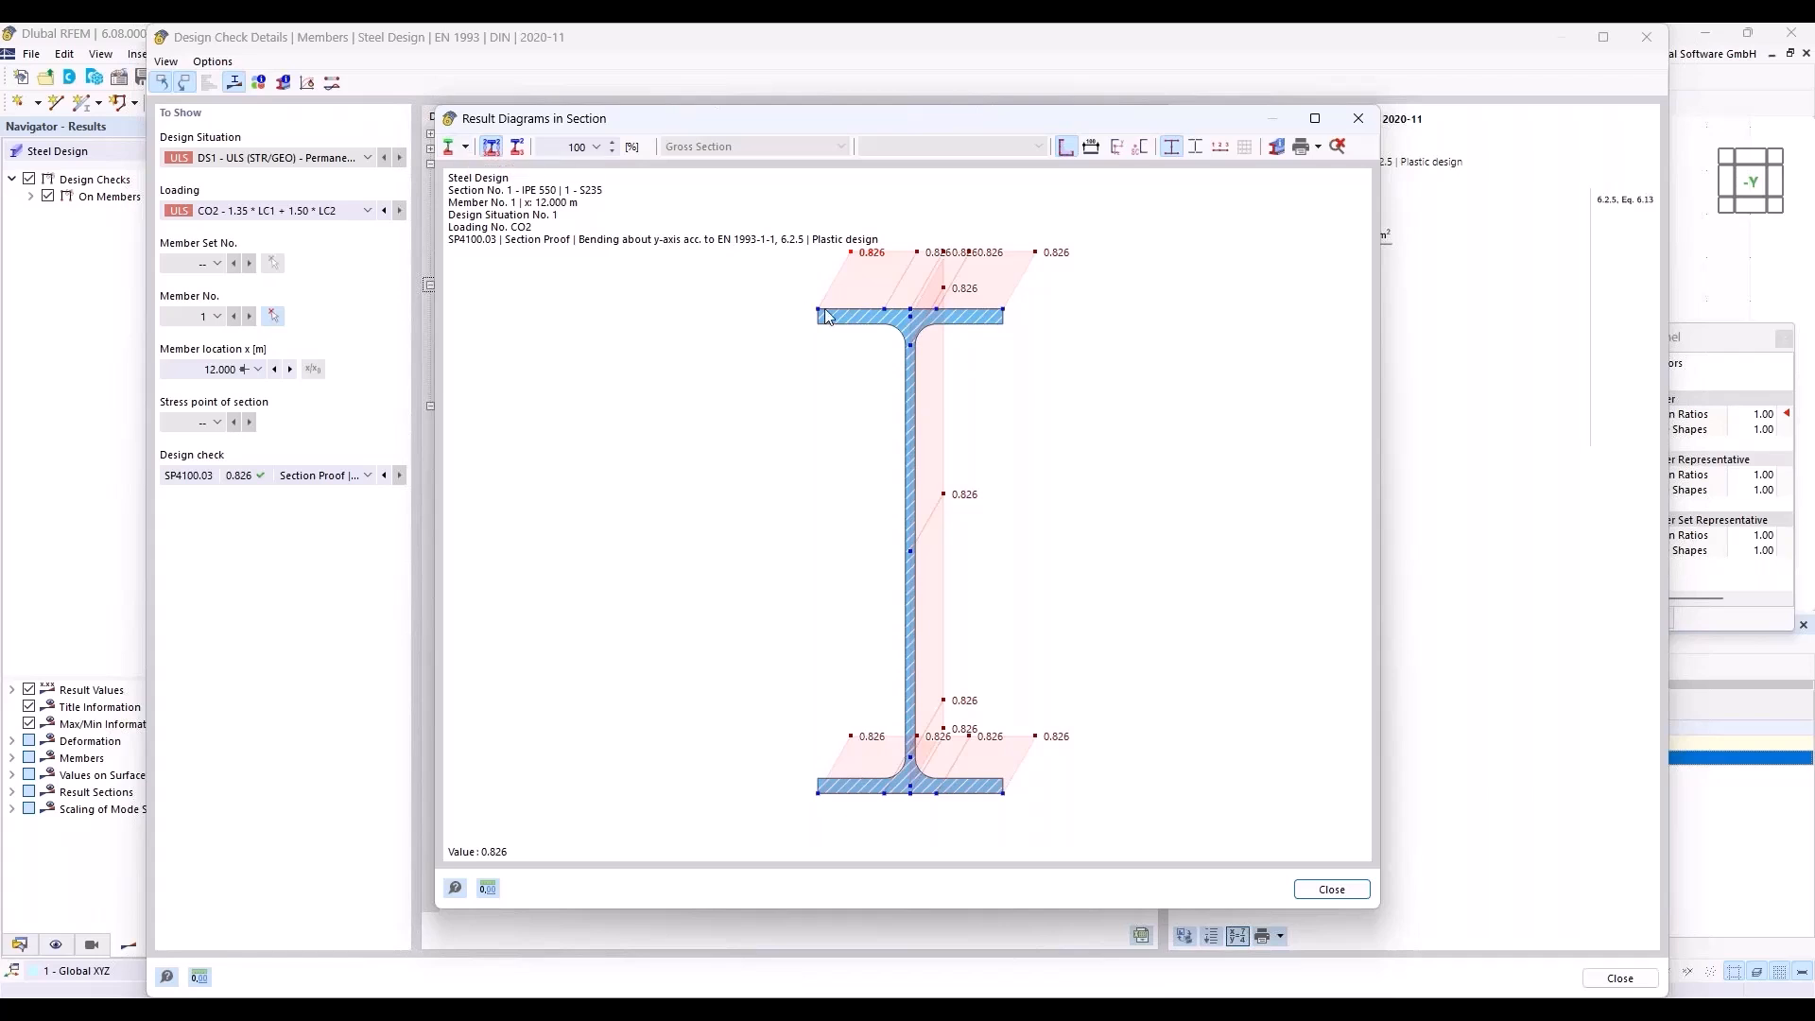
{"action": "left_click", "coordinate": [467, 148]}
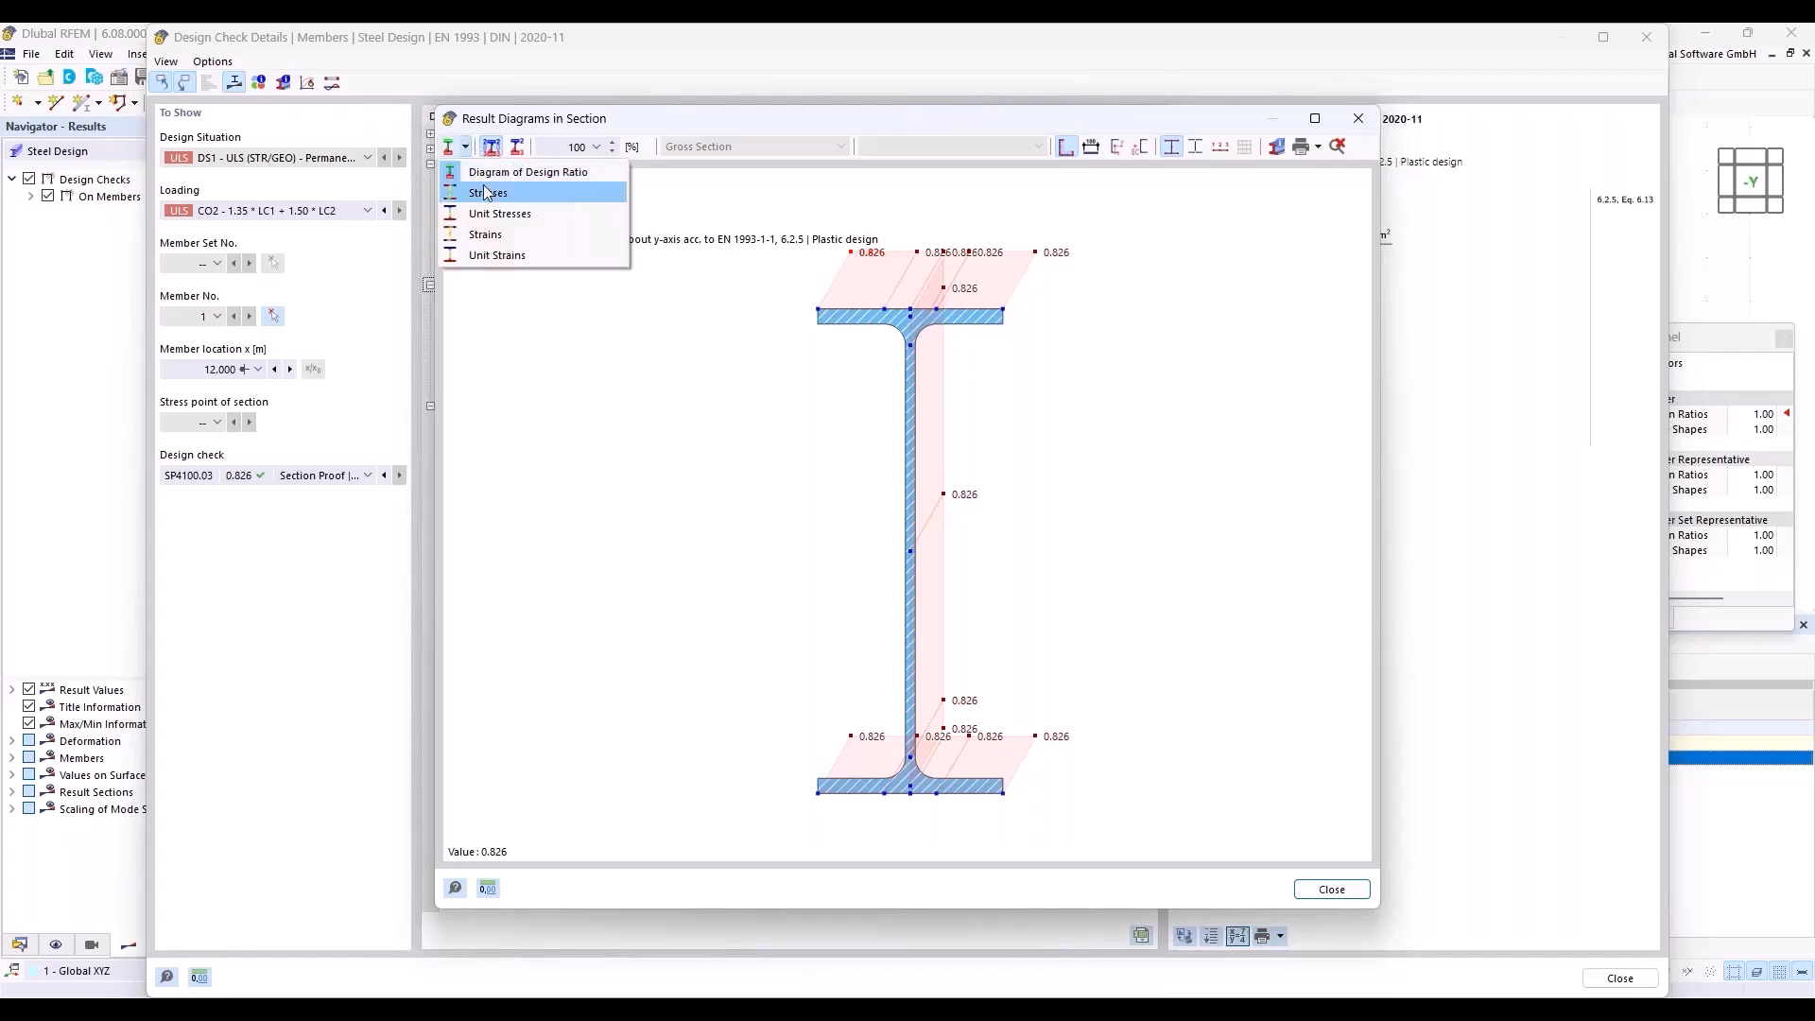
{"action": "left_click", "coordinate": [488, 193]}
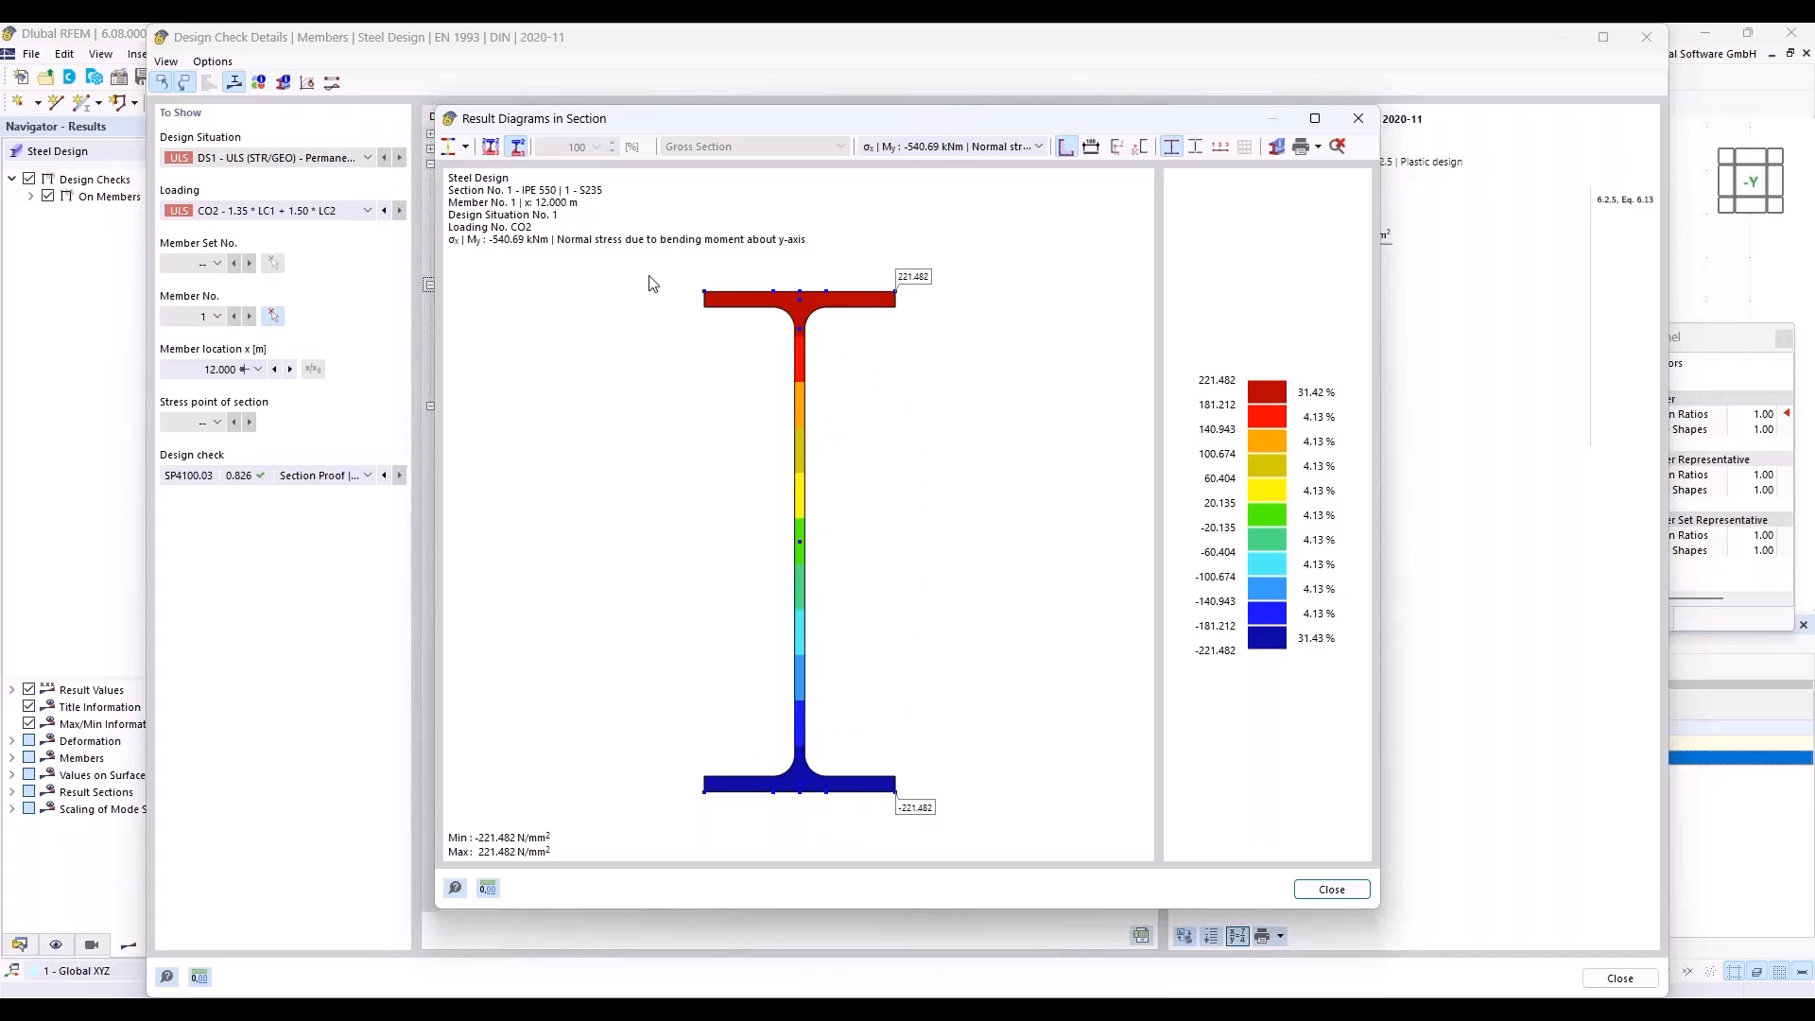
{"action": "left_click", "coordinate": [466, 147]}
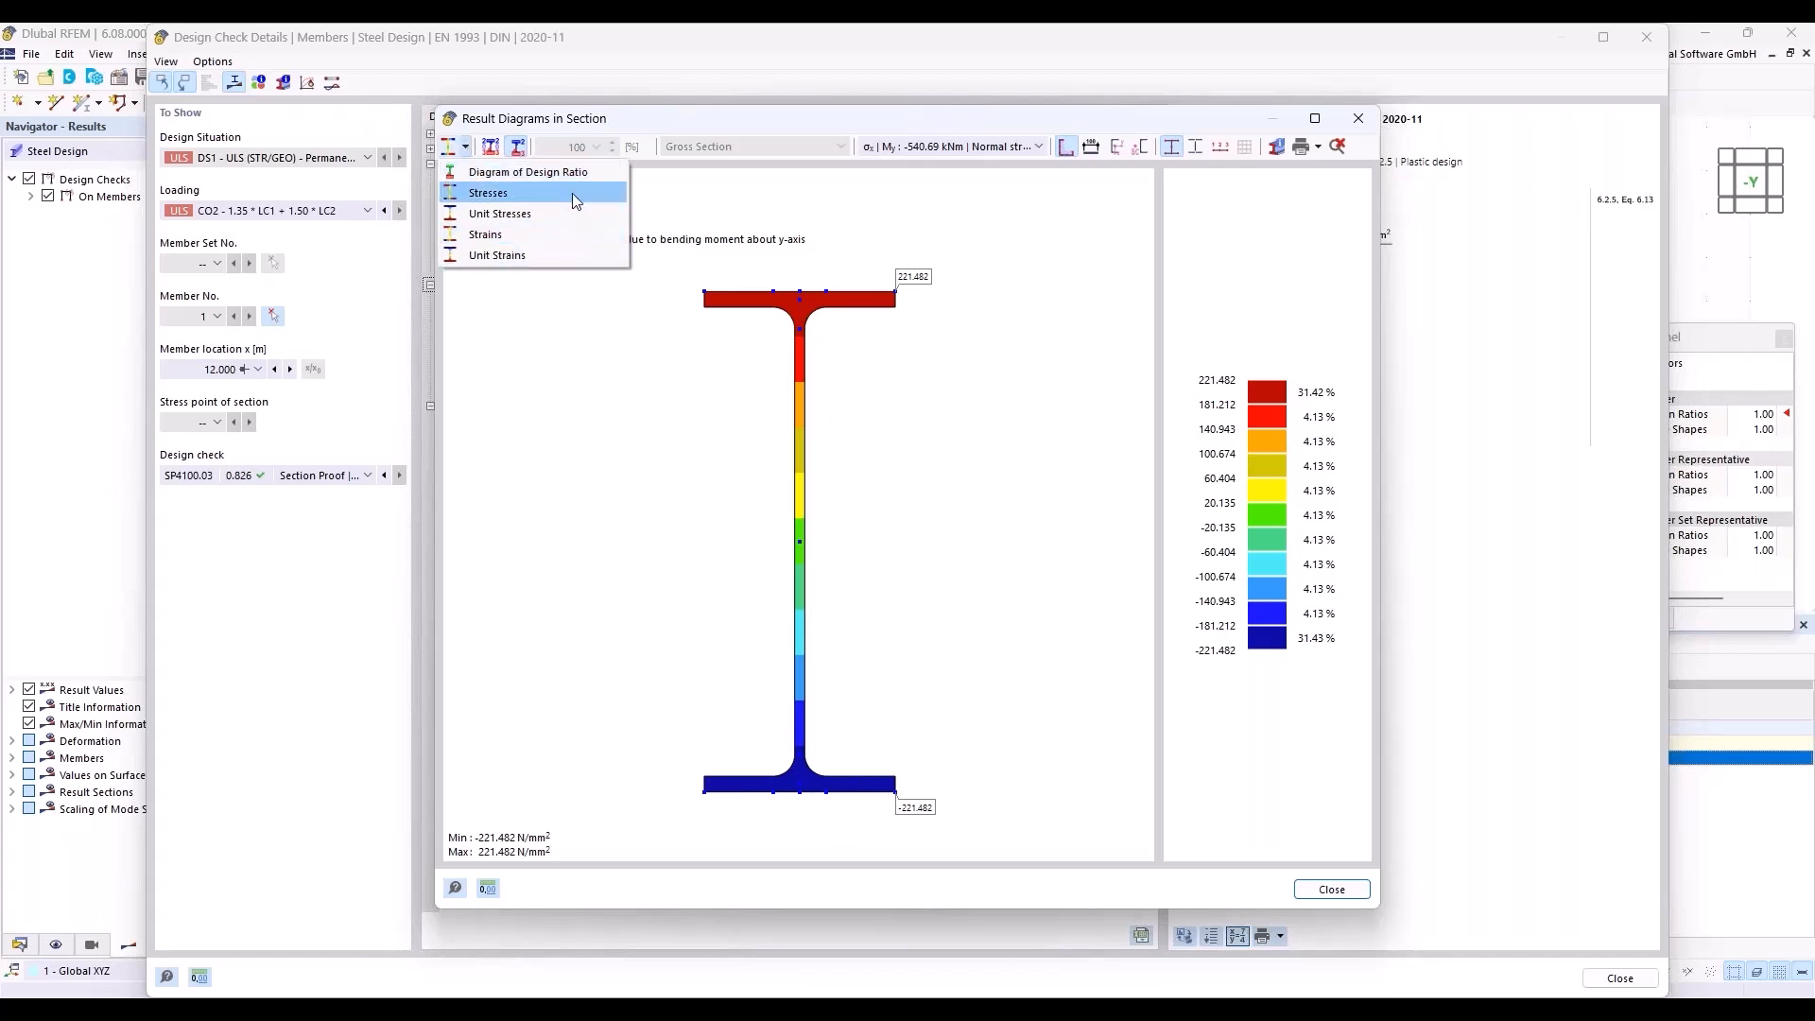
{"action": "left_click", "coordinate": [662, 192]}
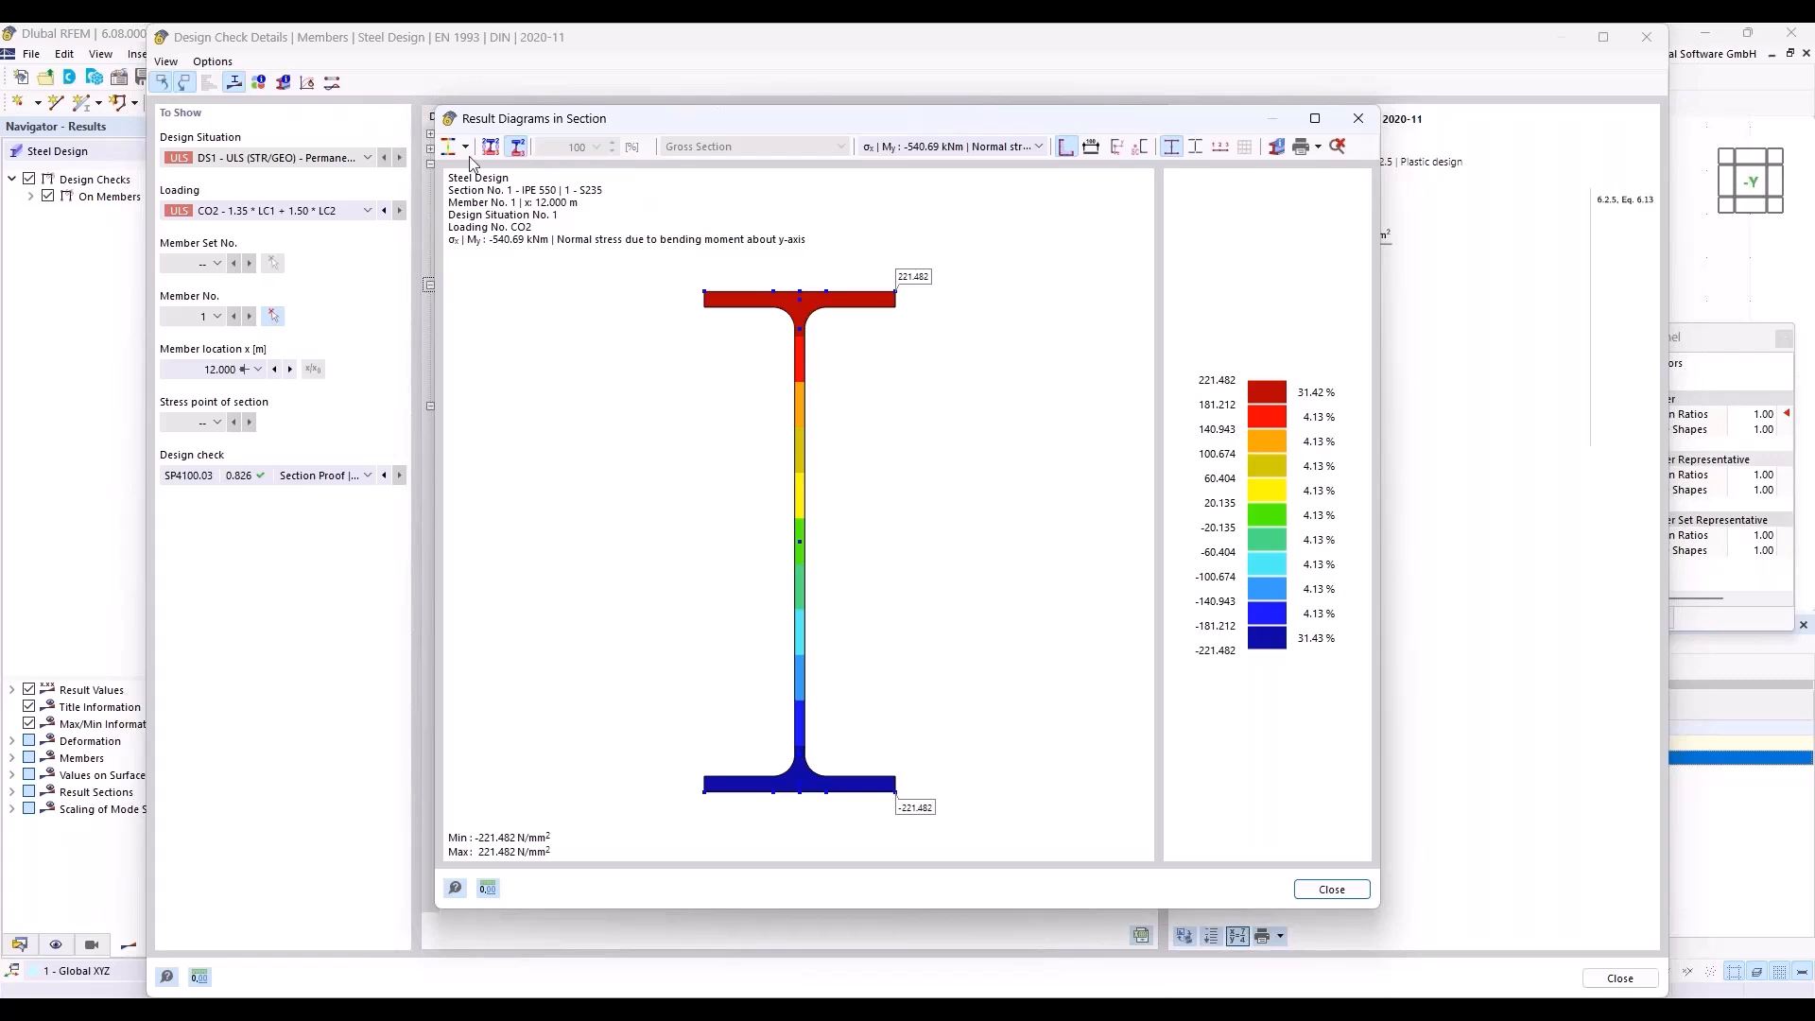
{"action": "left_click", "coordinate": [1356, 120]}
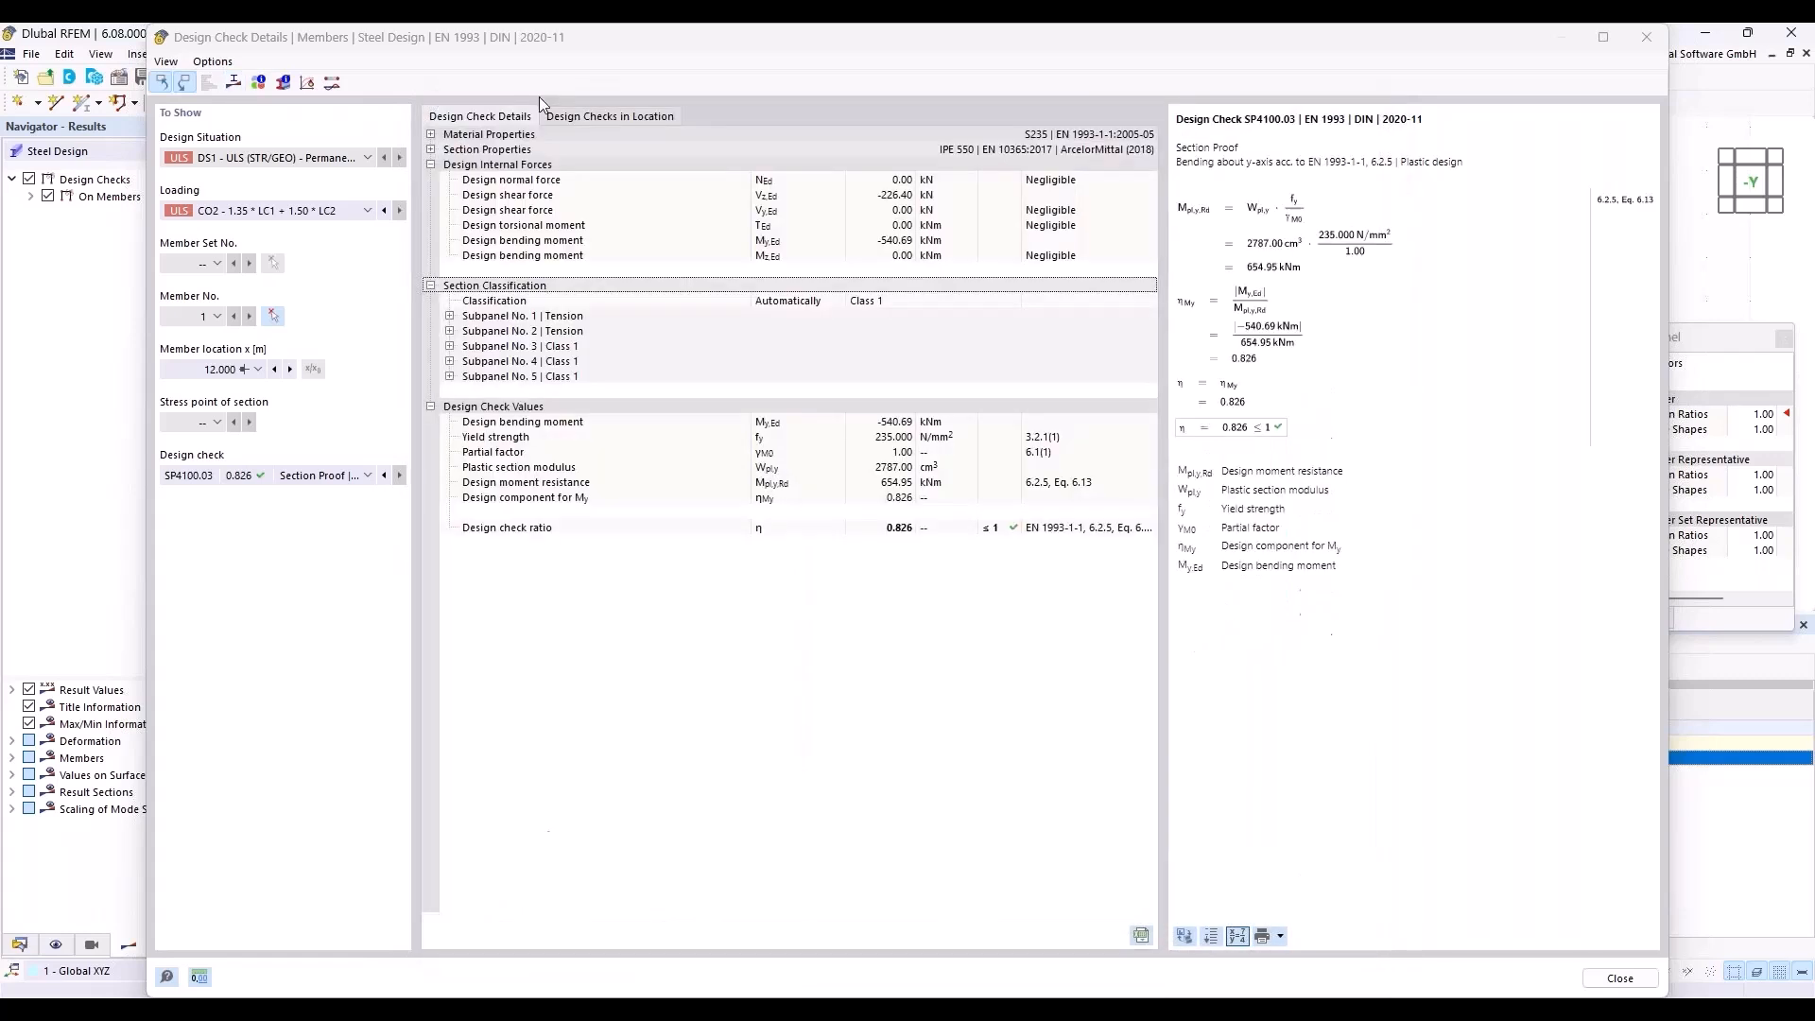
Examine the IPE 550 section information, including section values, stress points, subpanels and general properties, and close the design check details.
{"action": "left_click", "coordinate": [283, 83]}
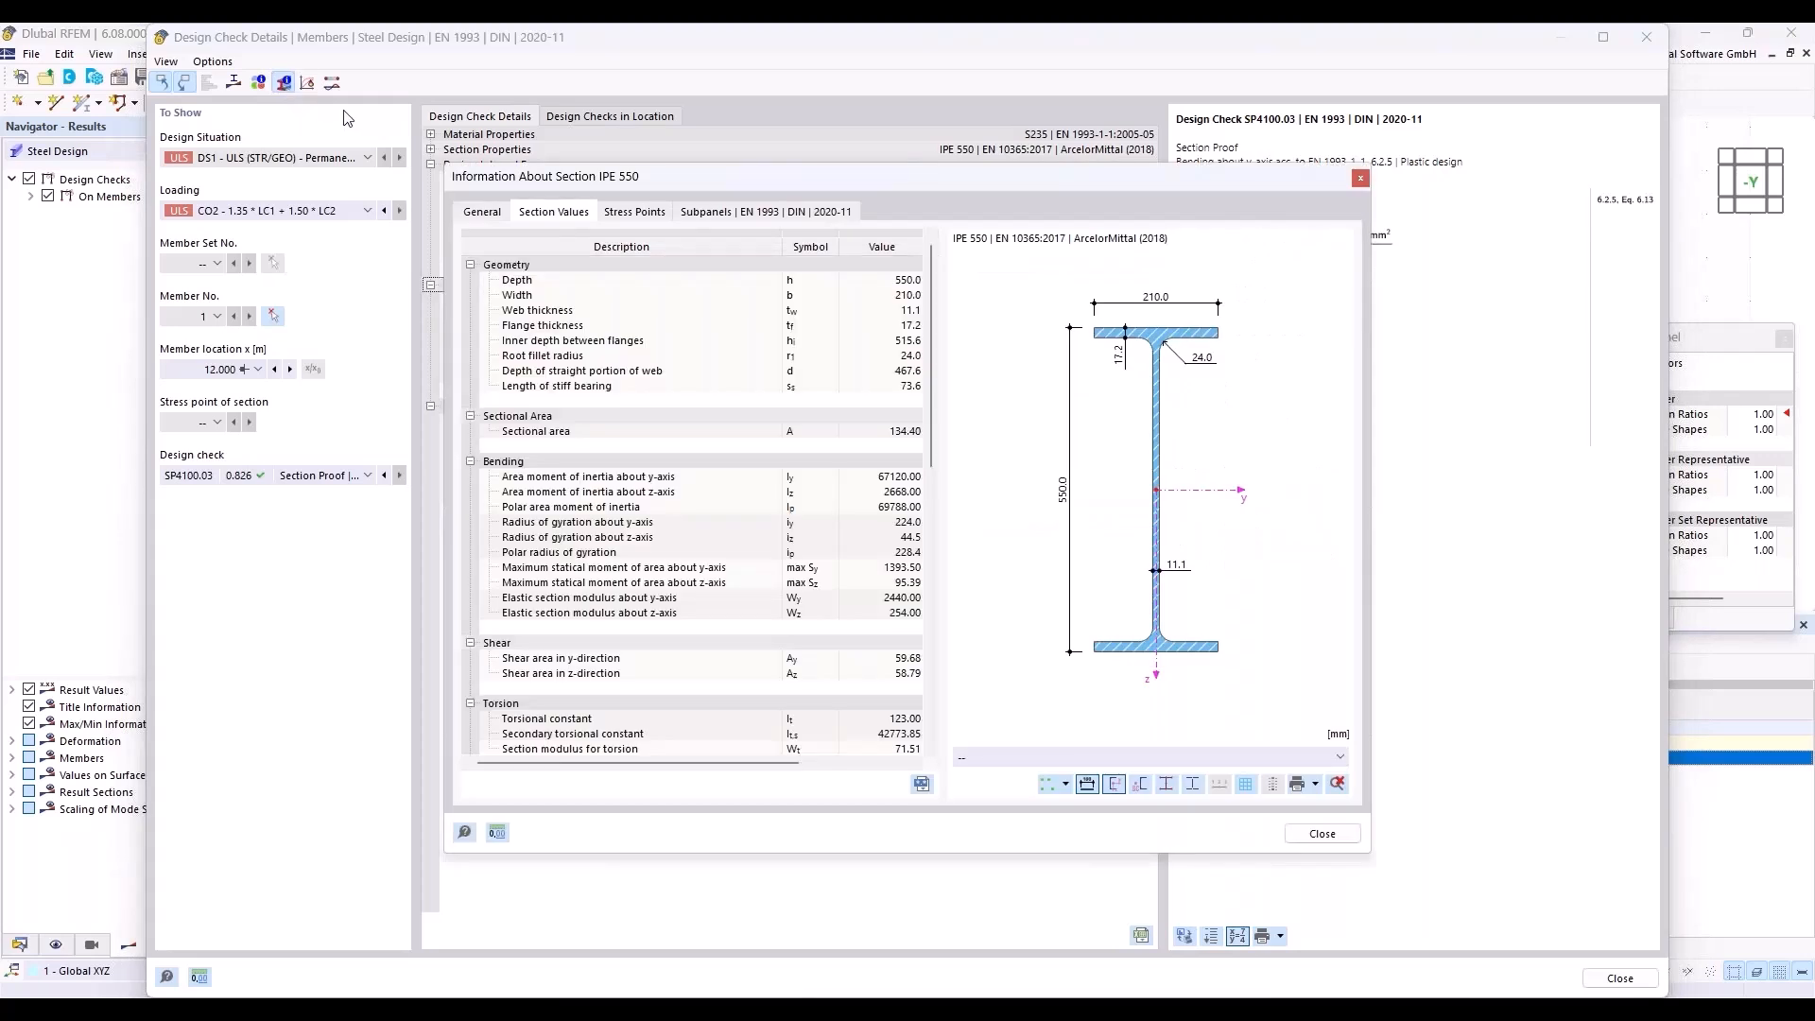
{"action": "left_click", "coordinate": [628, 212]}
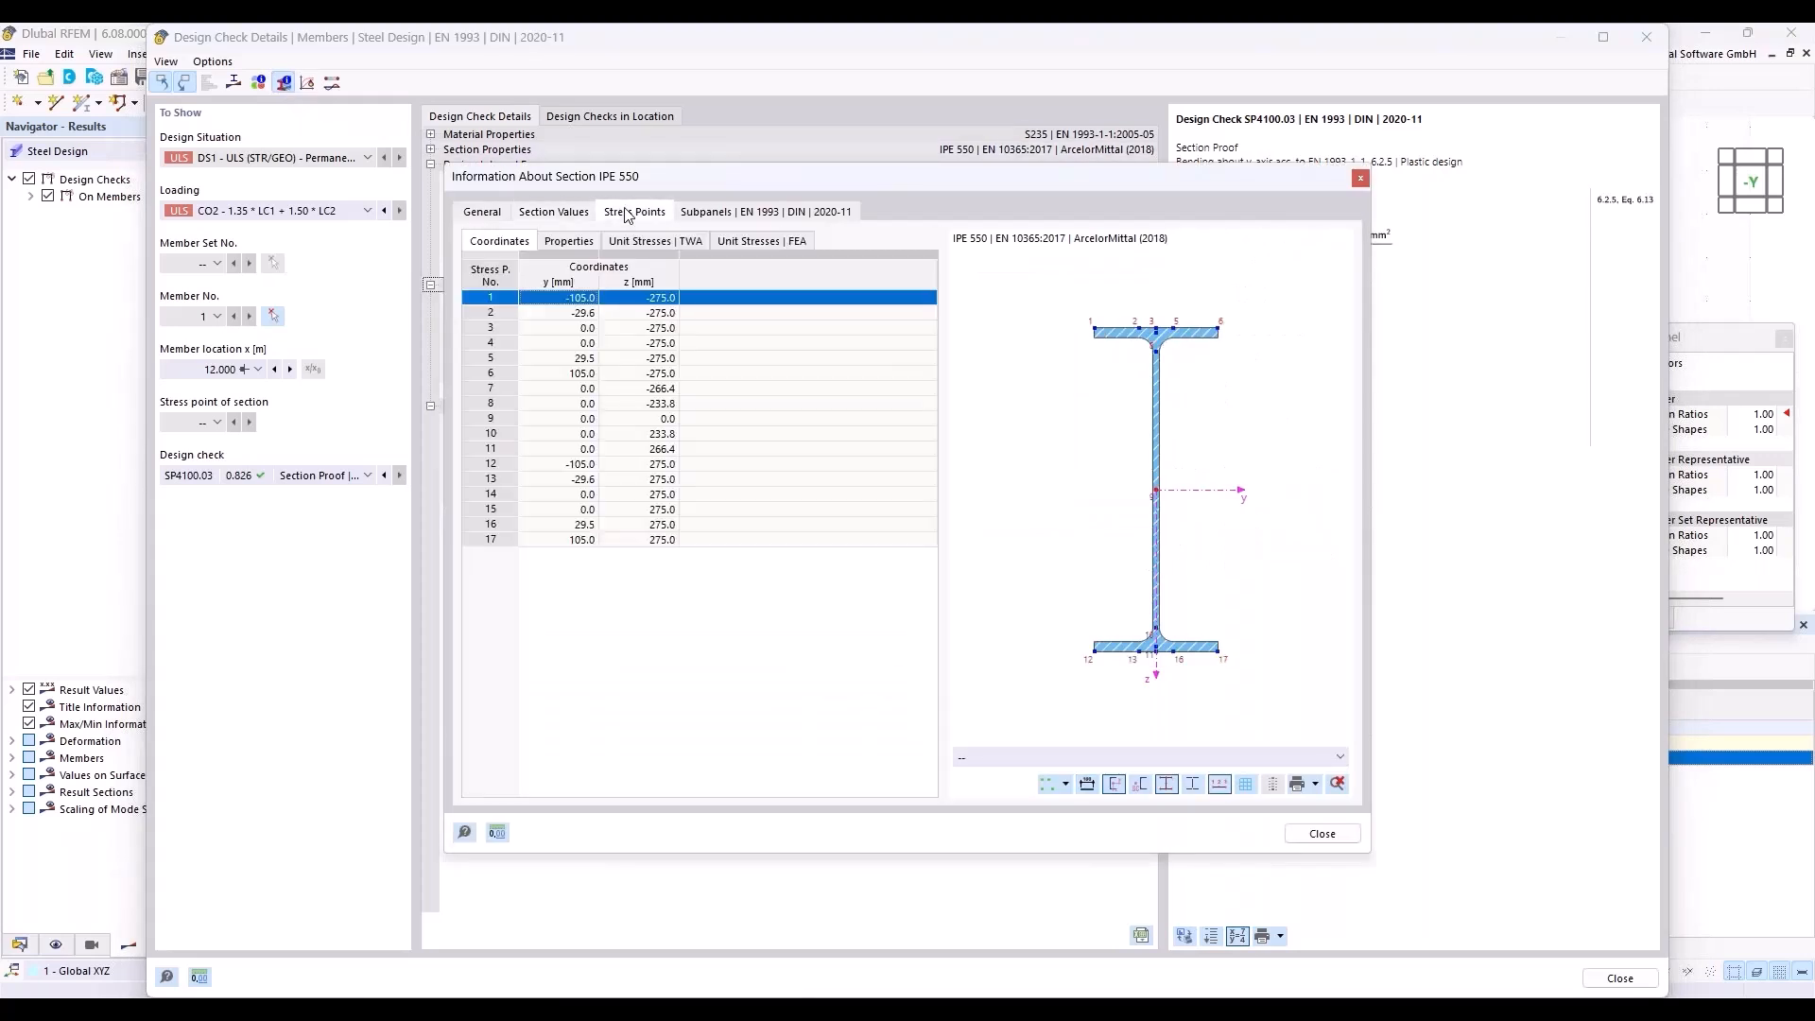
{"action": "left_click", "coordinate": [743, 214]}
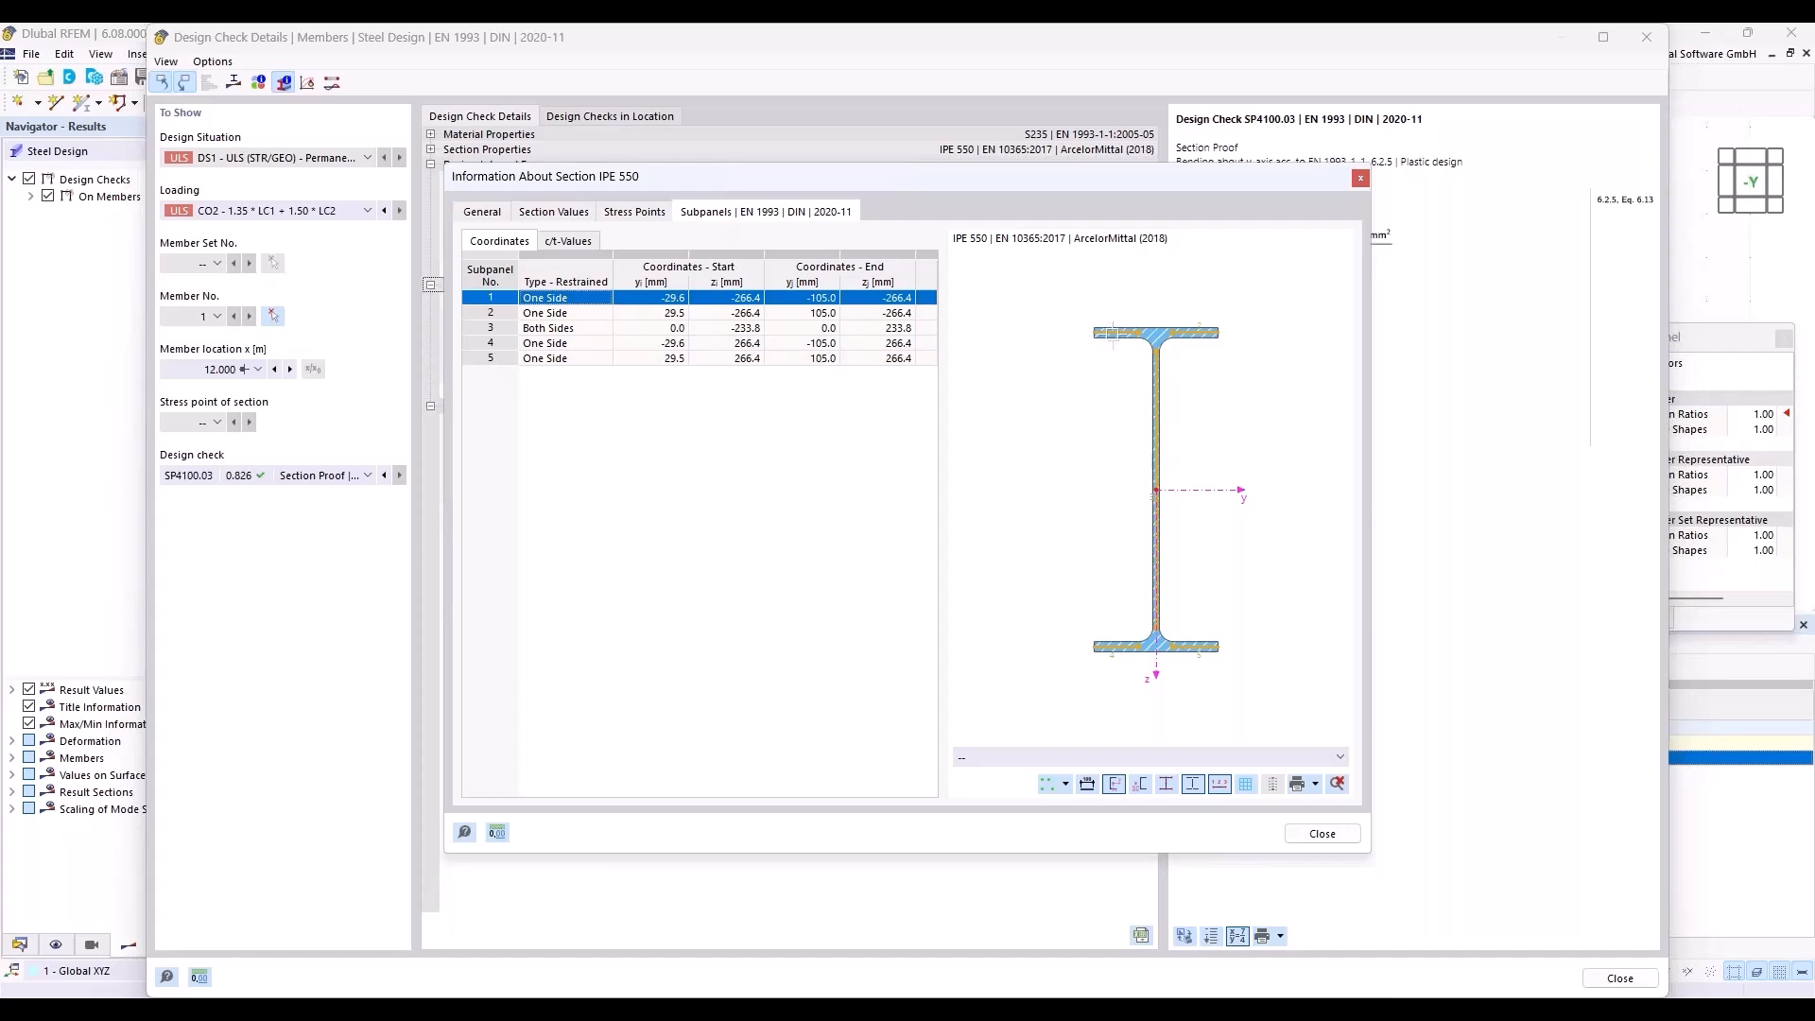
{"action": "left_click", "coordinate": [487, 212]}
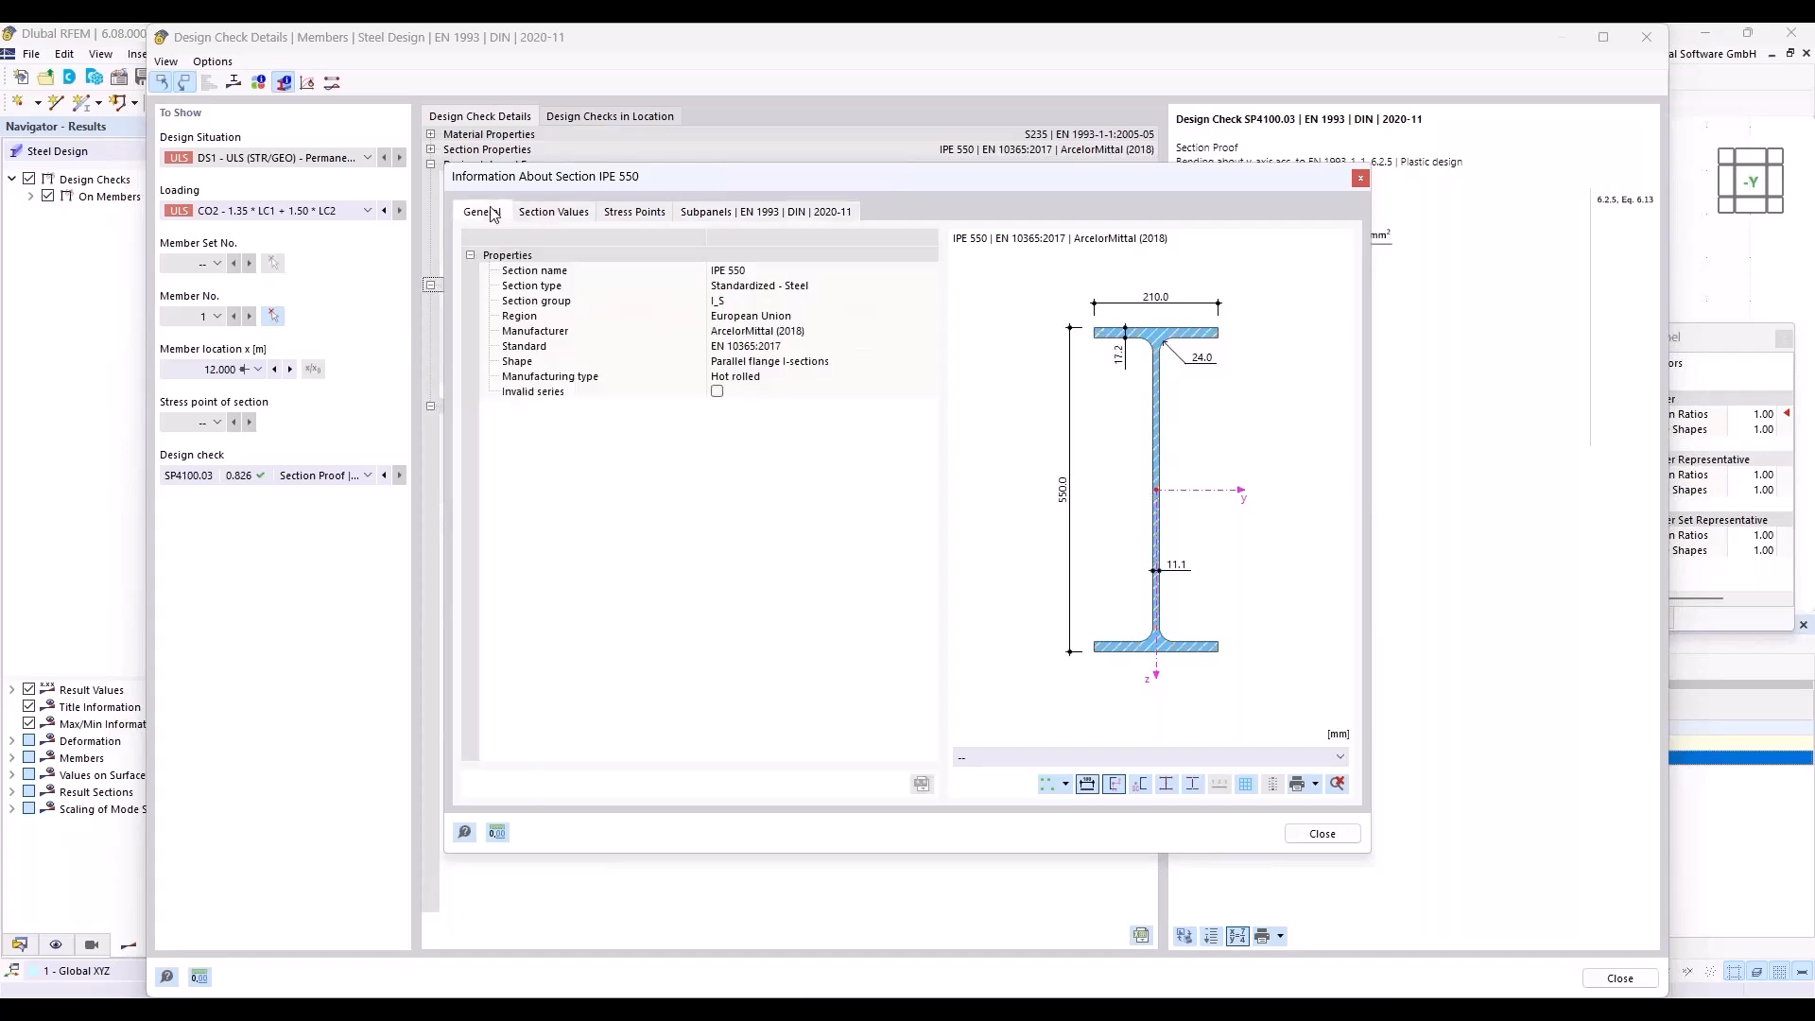
{"action": "left_click", "coordinate": [1323, 833]}
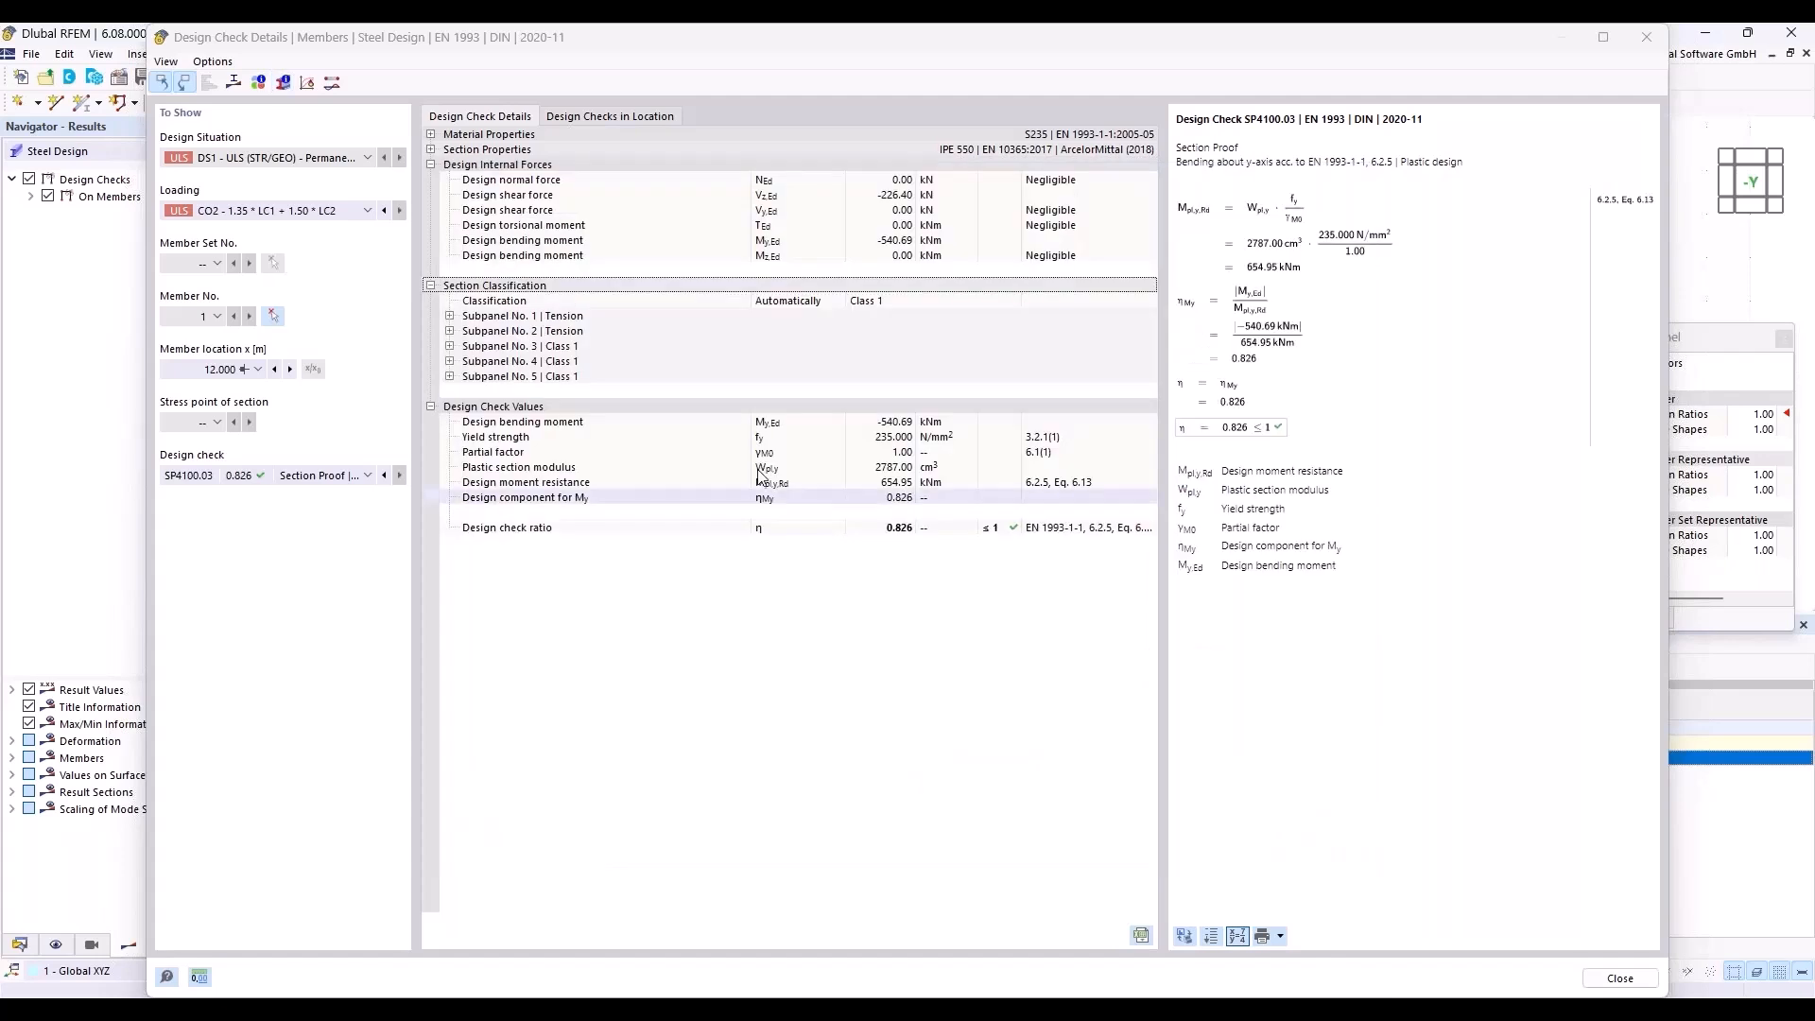
{"action": "left_click", "coordinate": [1650, 38]}
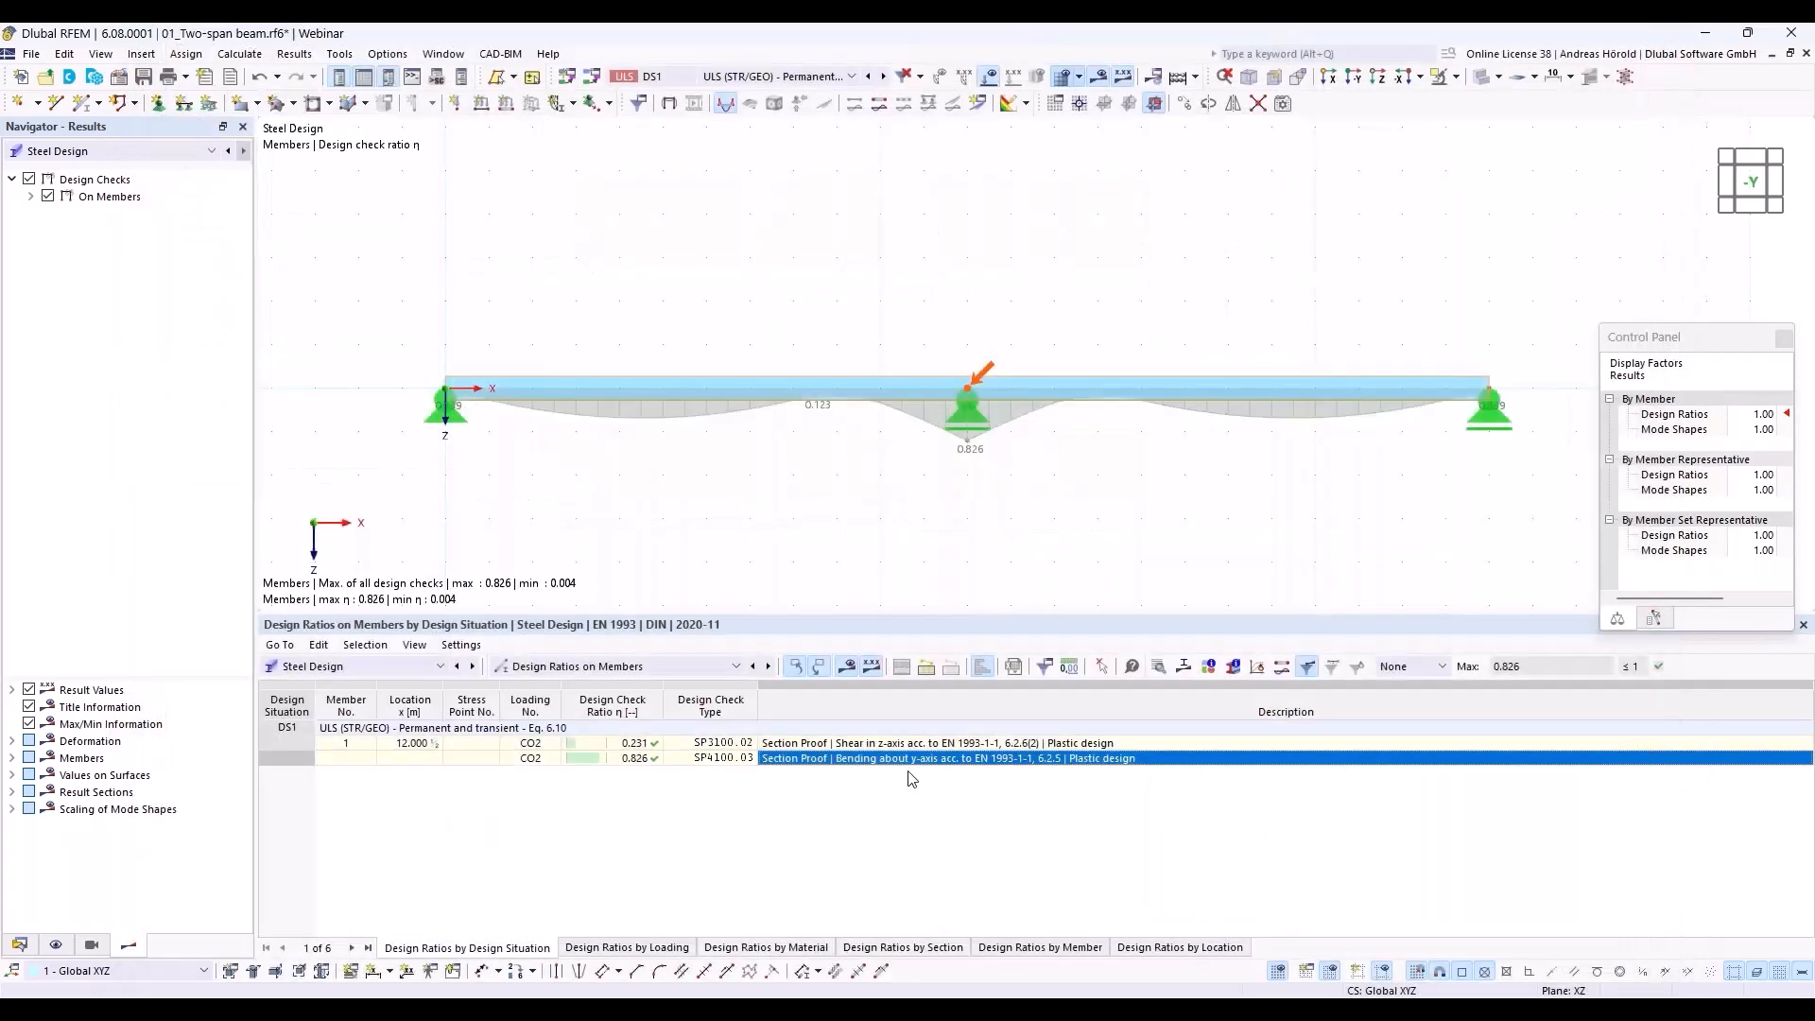
Review the design check details of the shear check in the z-axis (SP3100.02).
{"action": "left_click", "coordinate": [839, 744]}
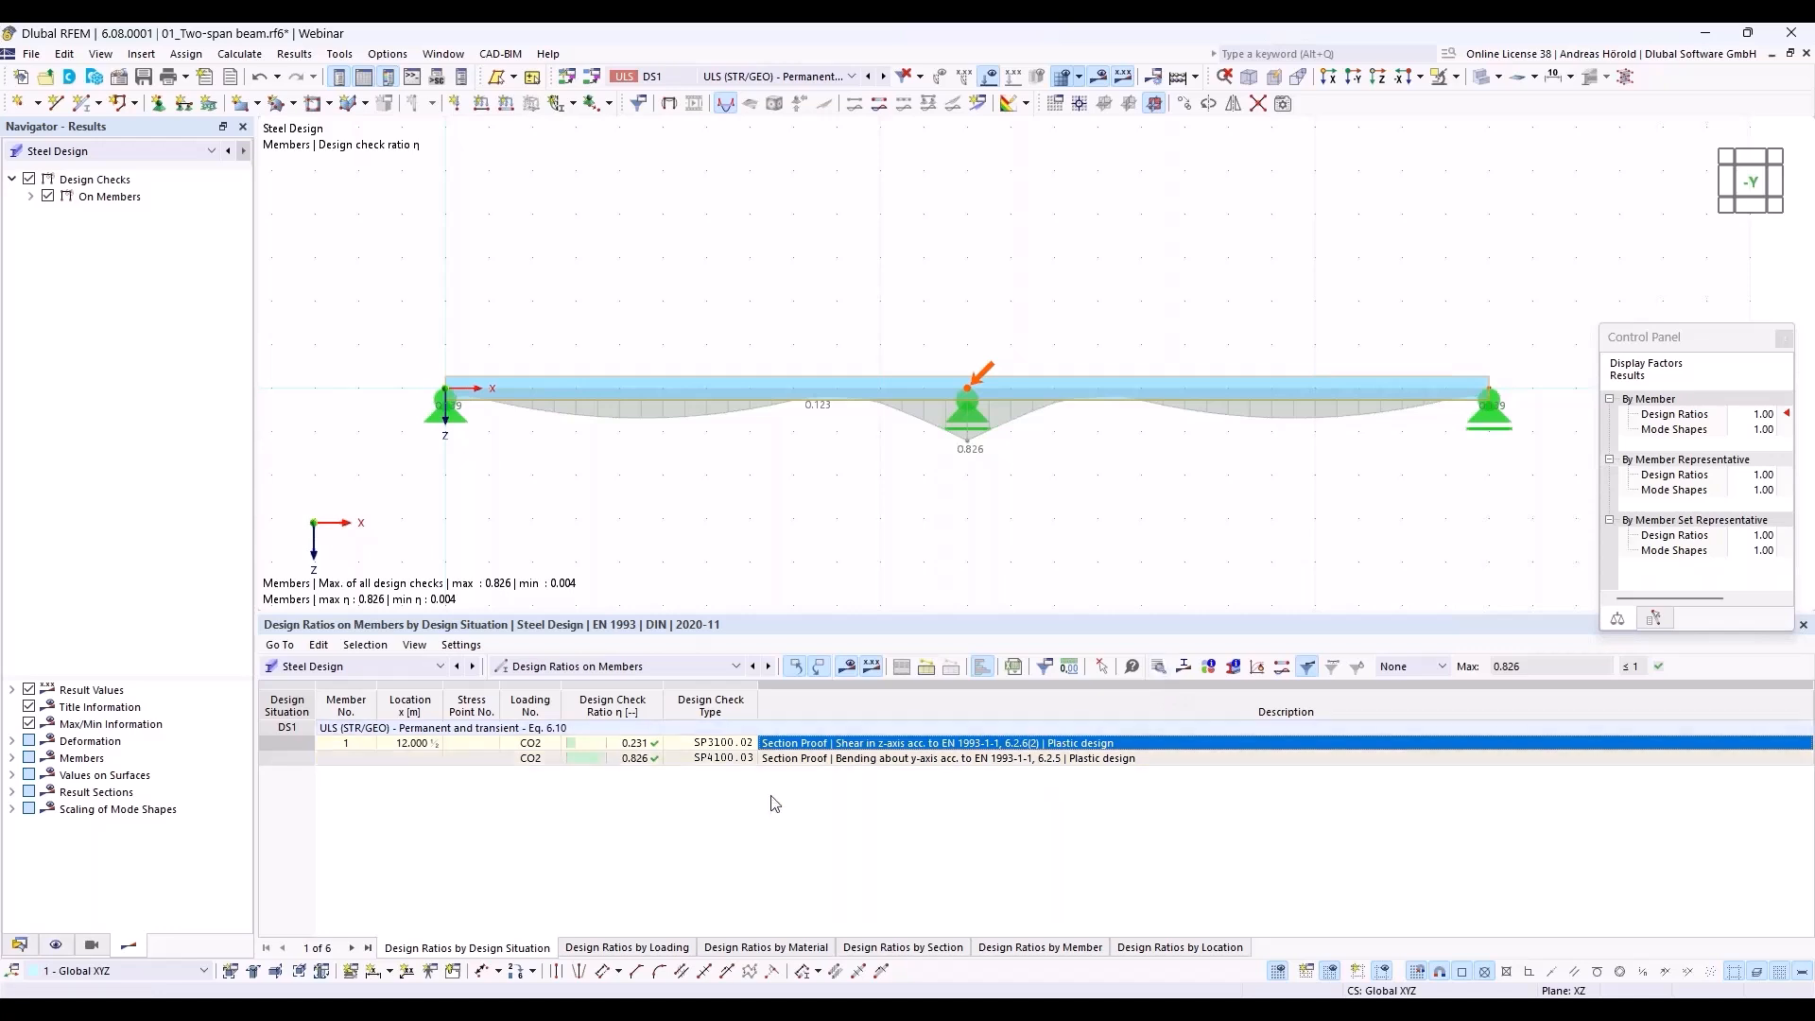
{"action": "double_click", "coordinate": [809, 746]}
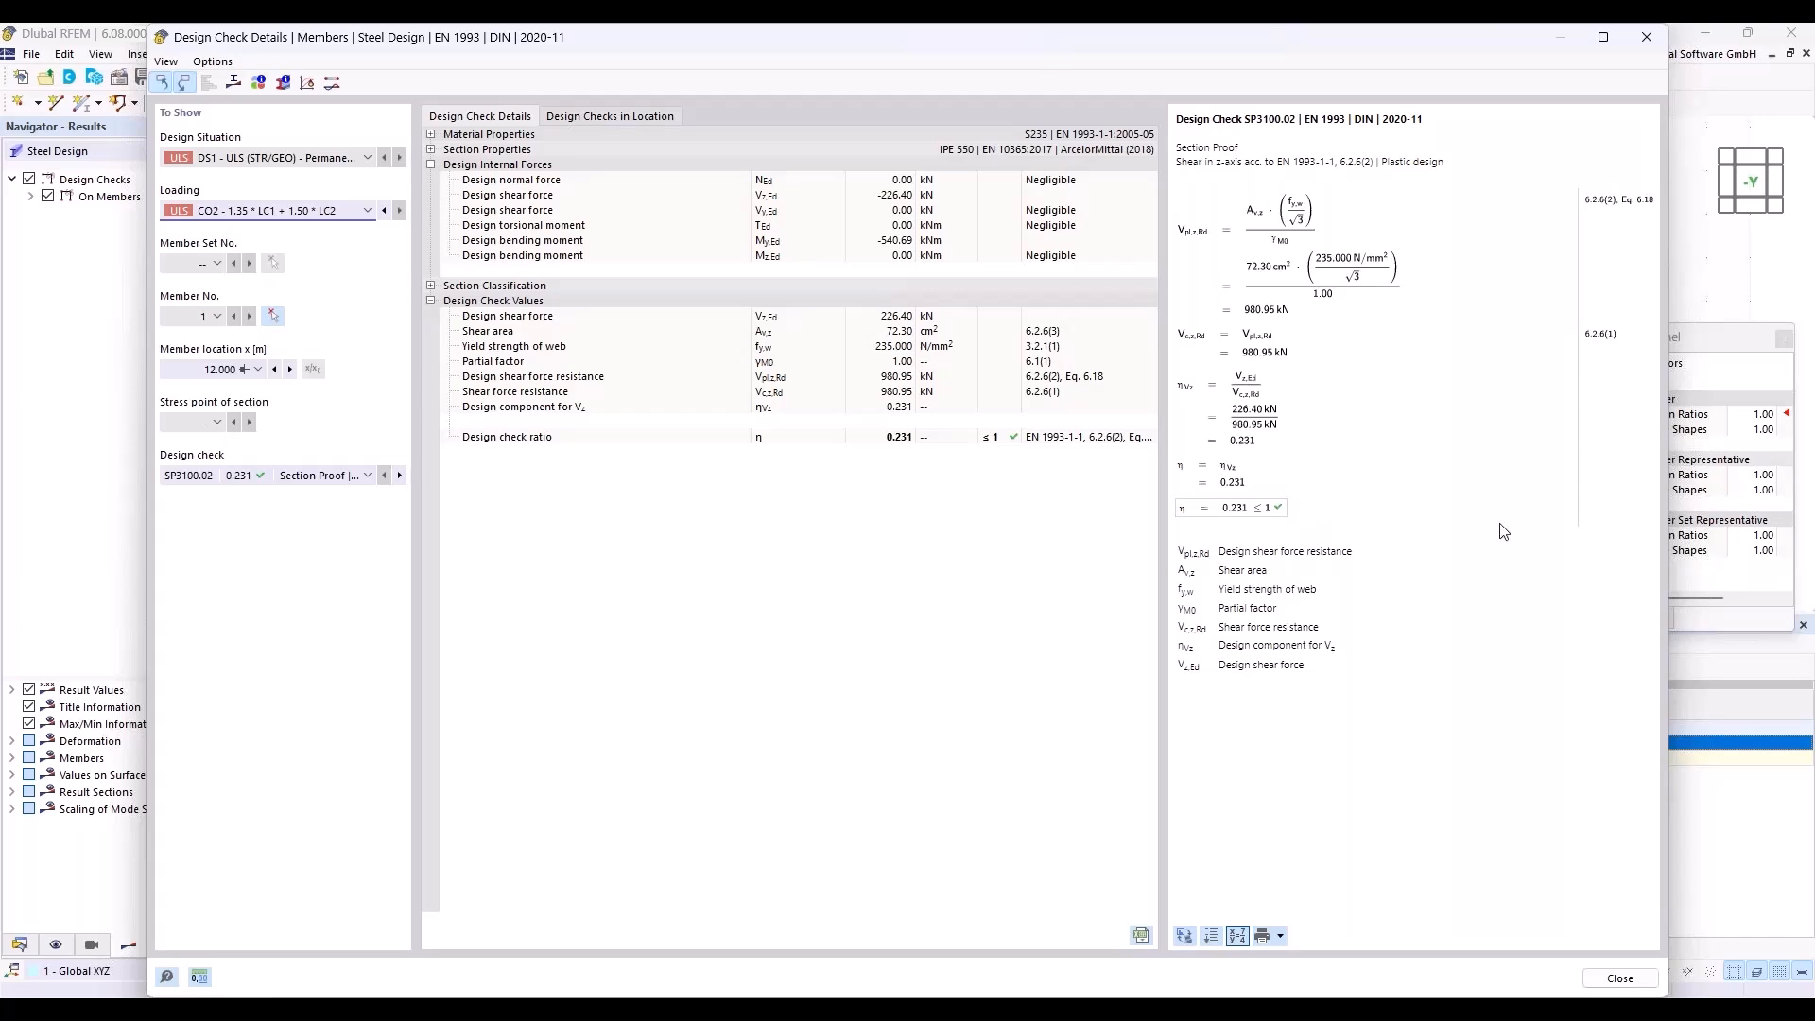
{"action": "left_click", "coordinate": [1649, 36]}
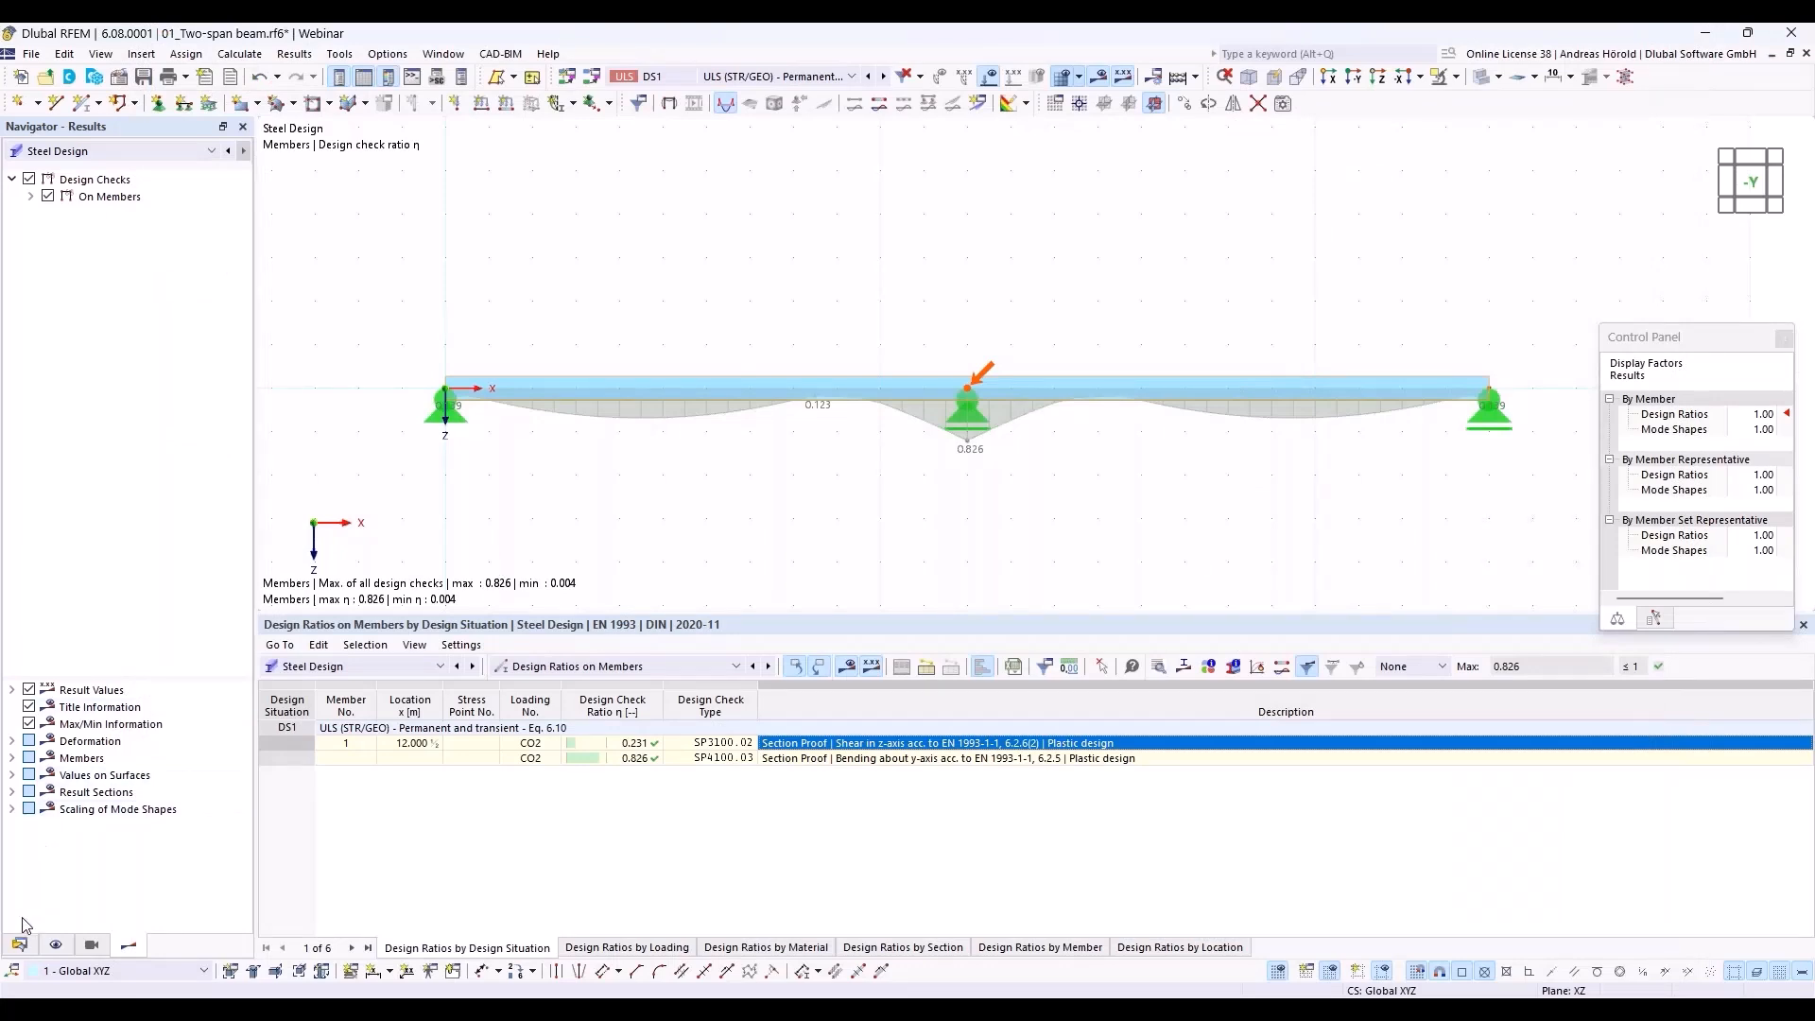
Activate elastic design also for class 1 and class 2 sections in the Default ultimate configuration of Steel Design.
{"action": "left_click", "coordinate": [20, 945]}
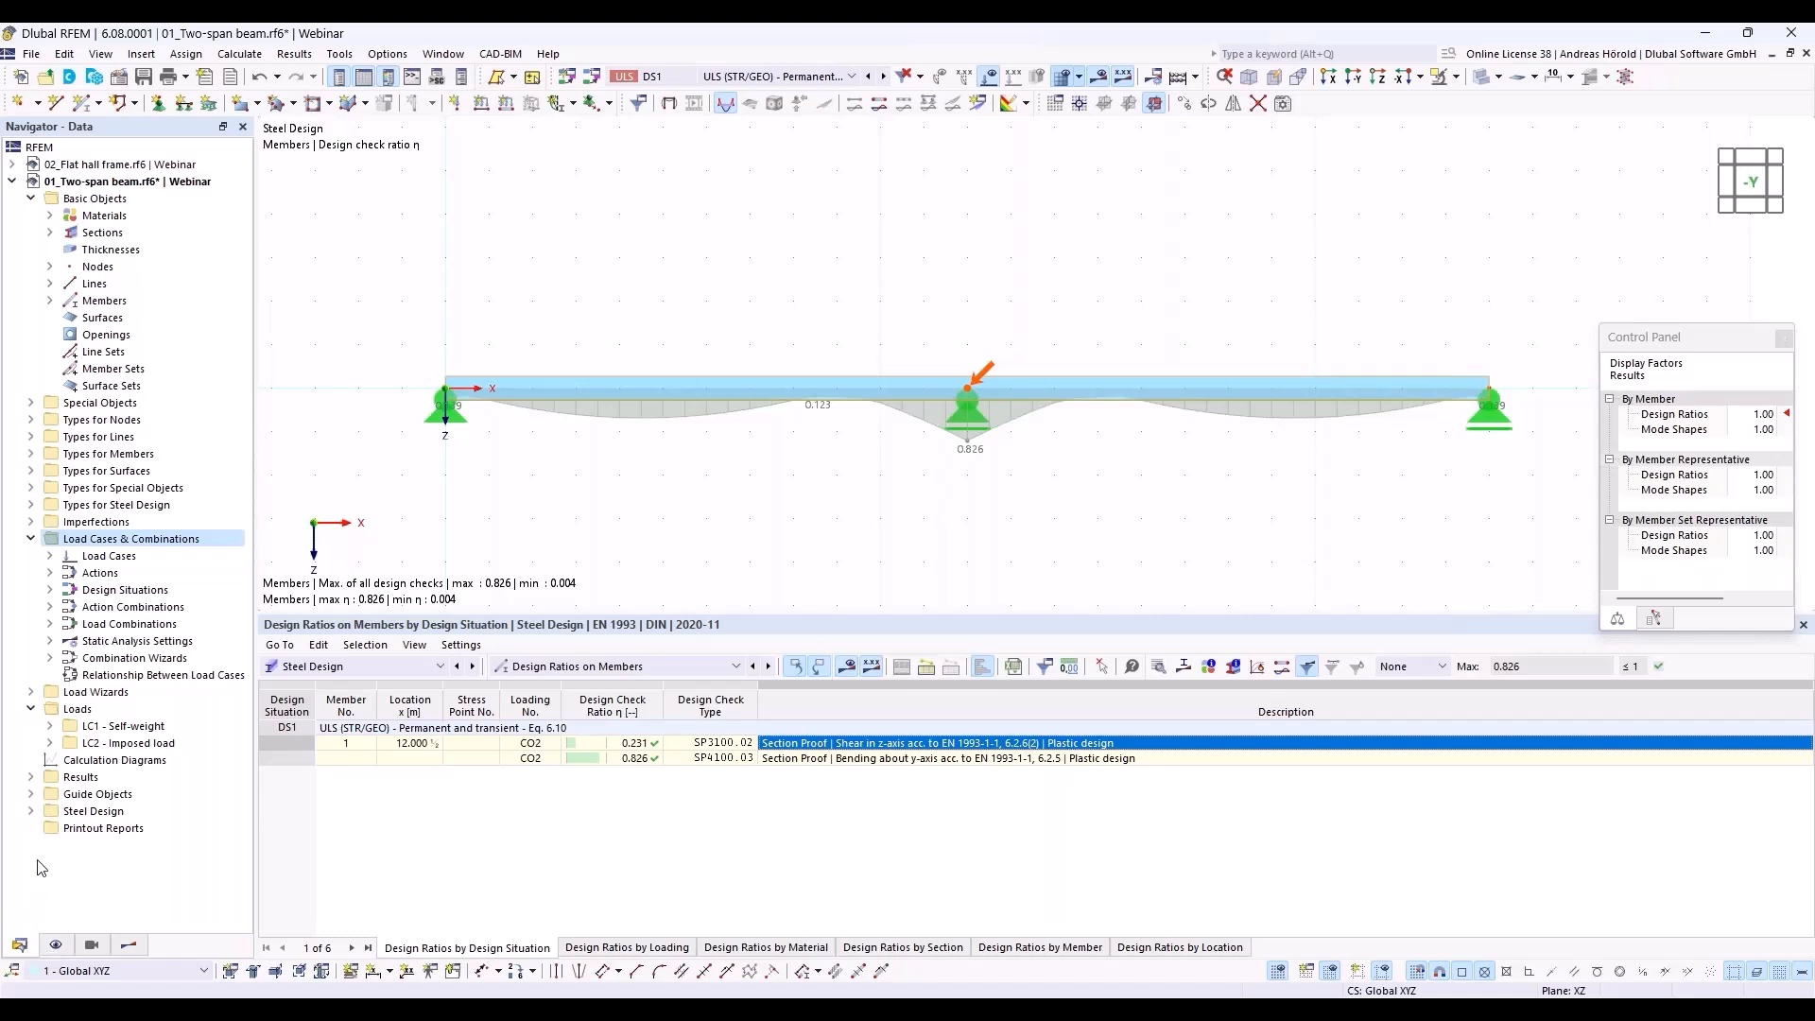
{"action": "left_click", "coordinate": [30, 812]}
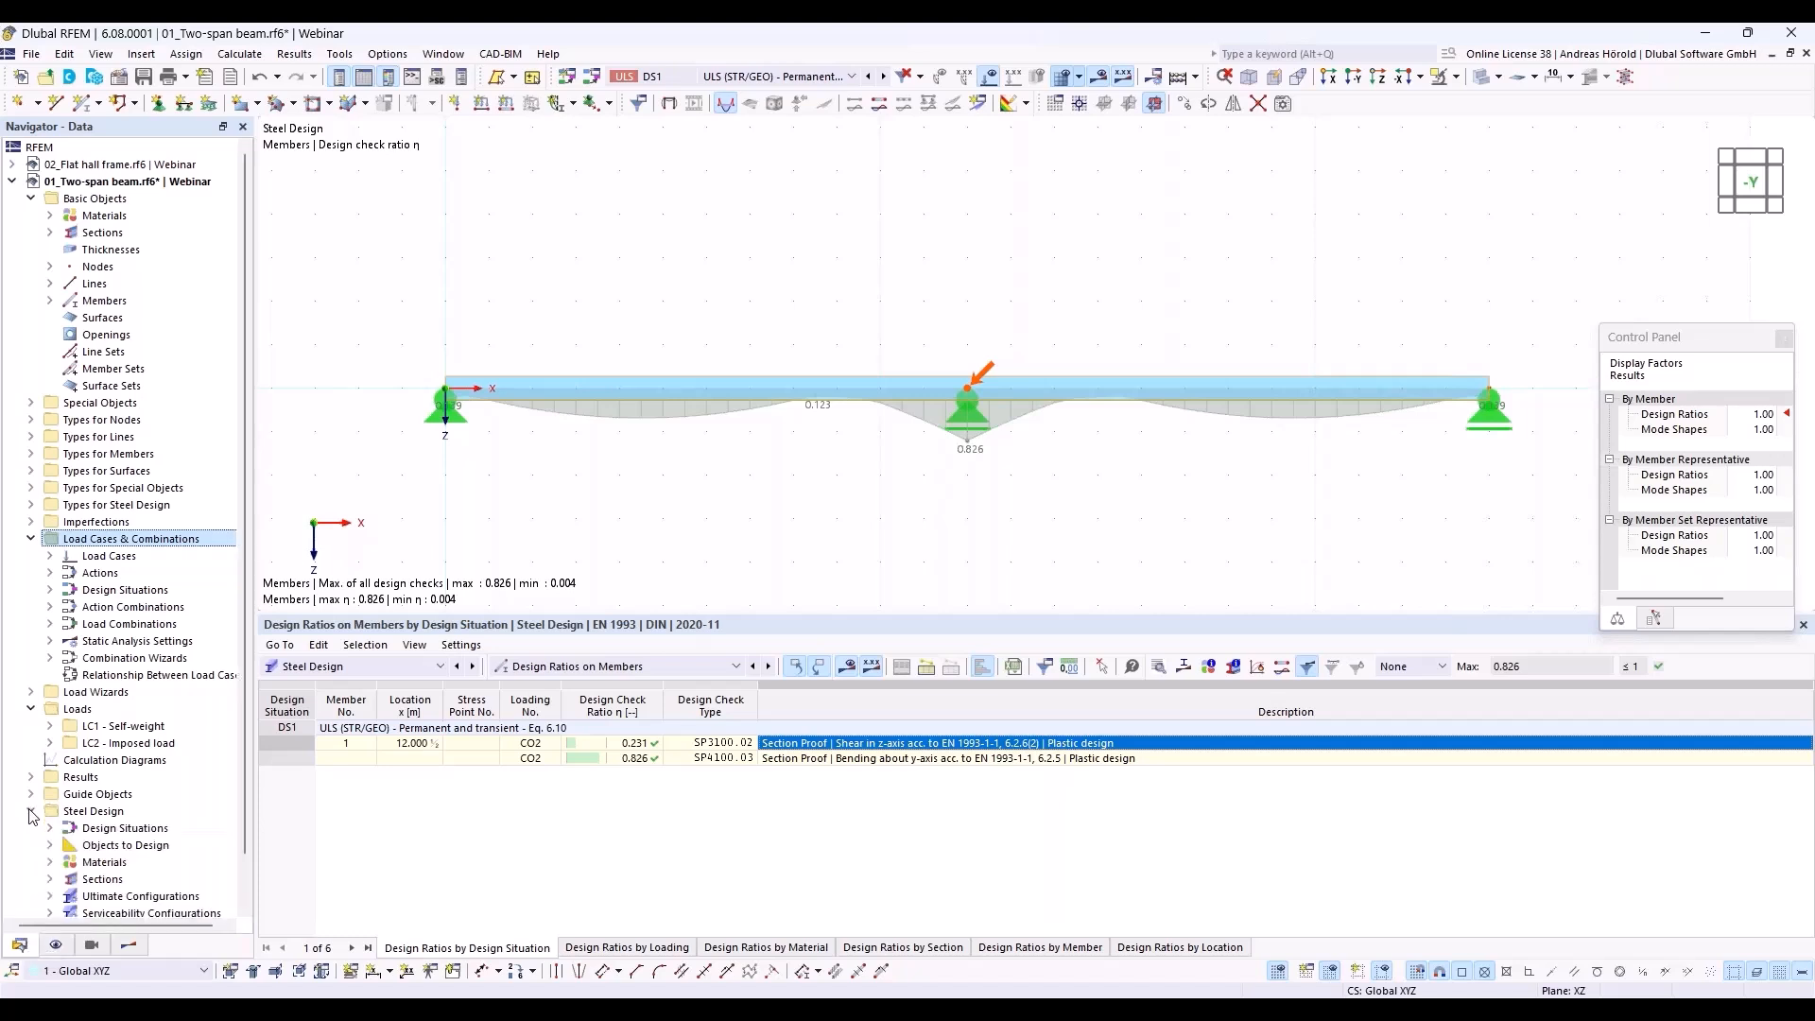
{"action": "scroll", "coordinate": [121, 815], "scroll_direction": "down", "scroll_amount": 1}
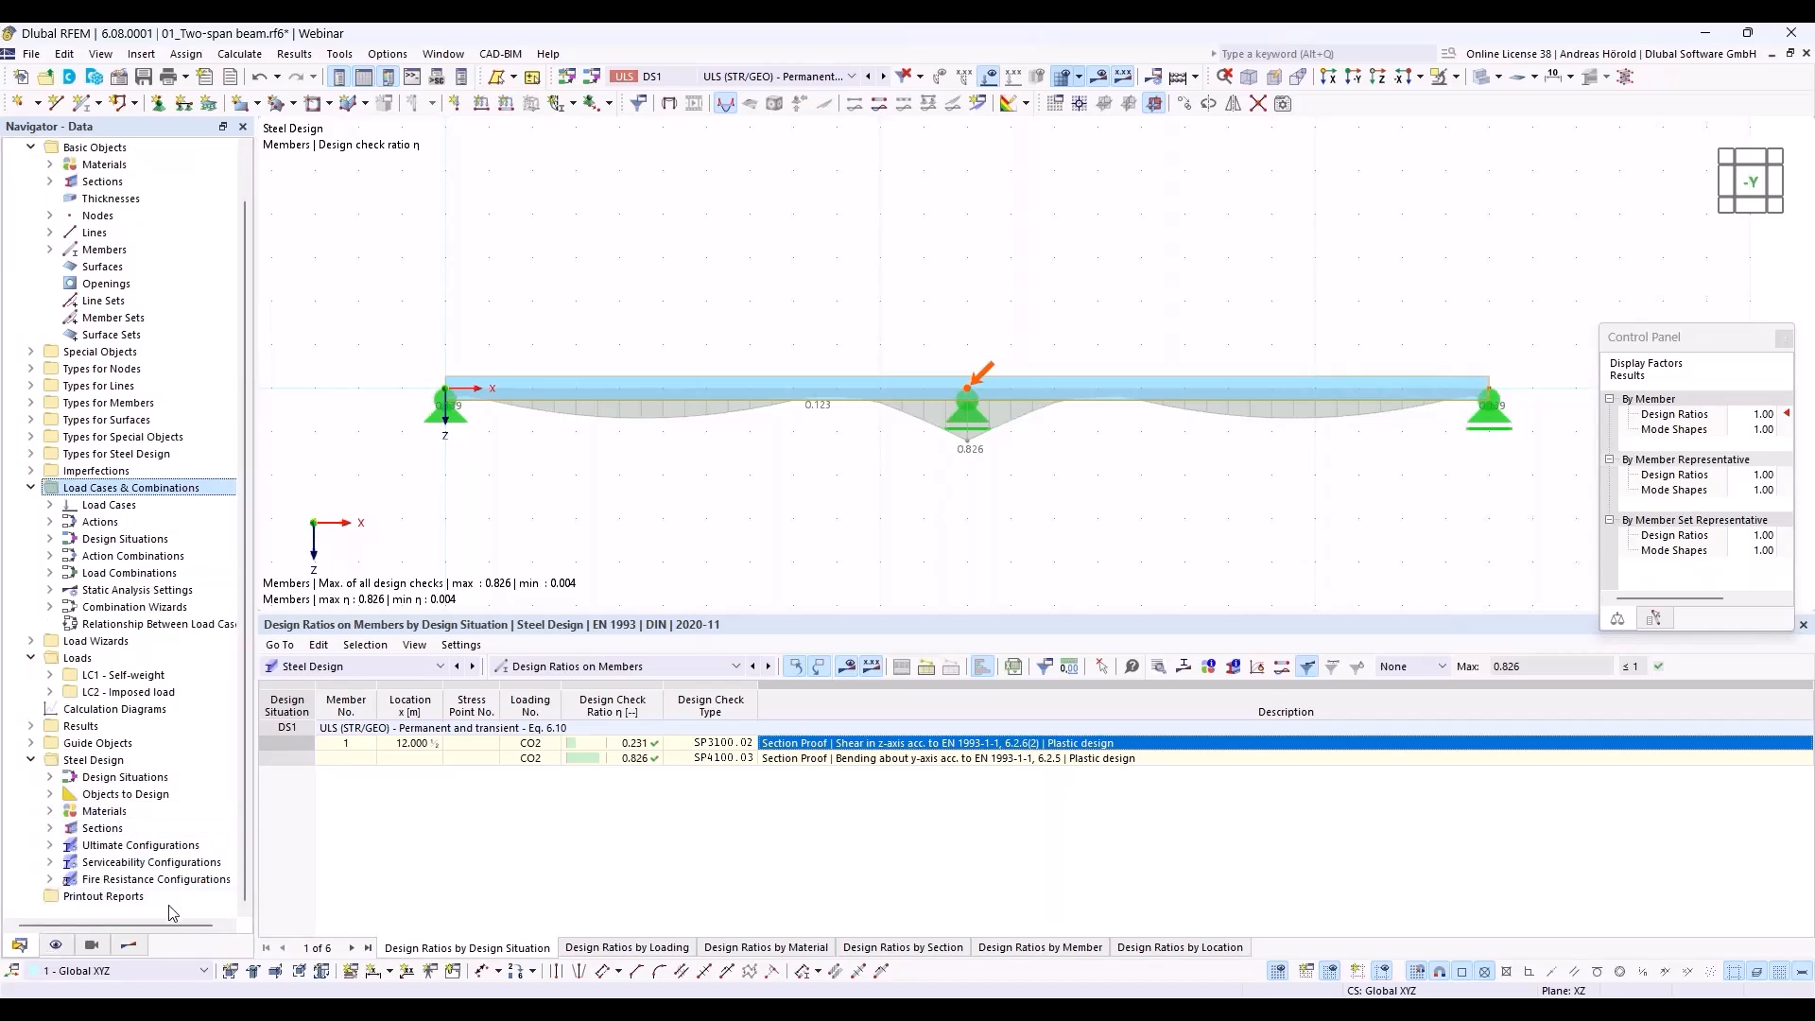
{"action": "left_click", "coordinate": [50, 845]}
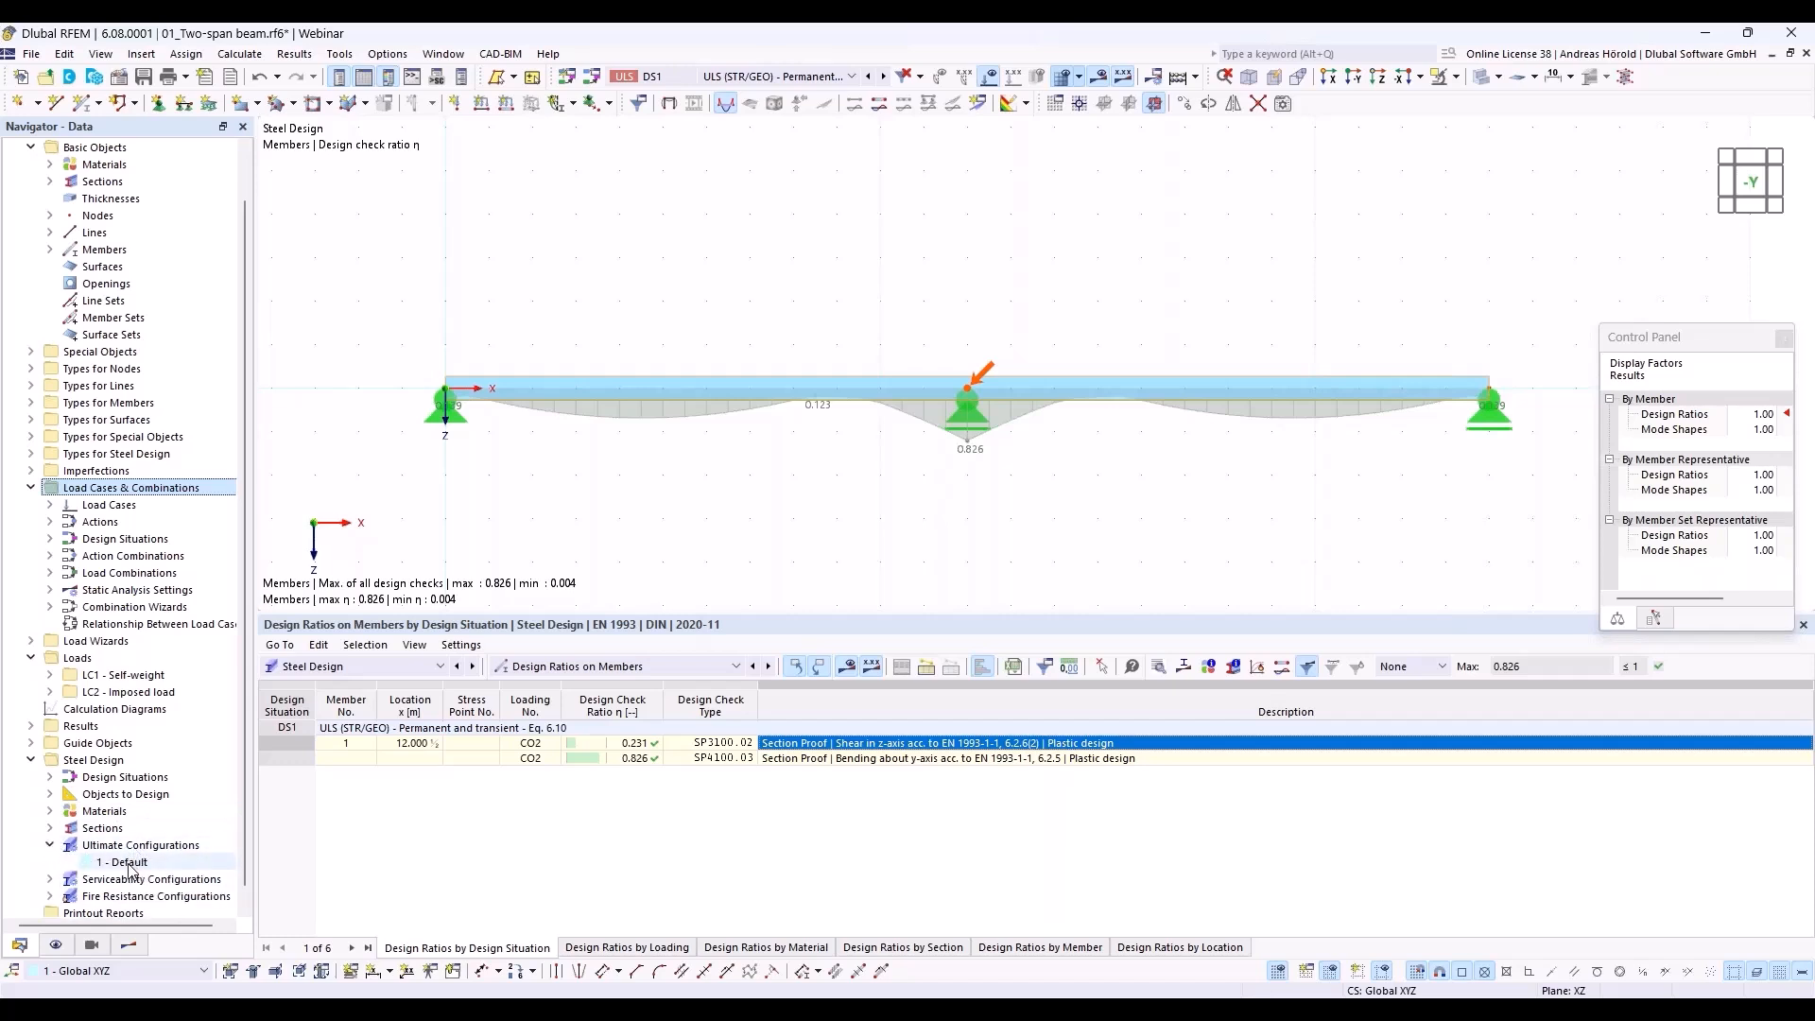
{"action": "double_click", "coordinate": [130, 864]}
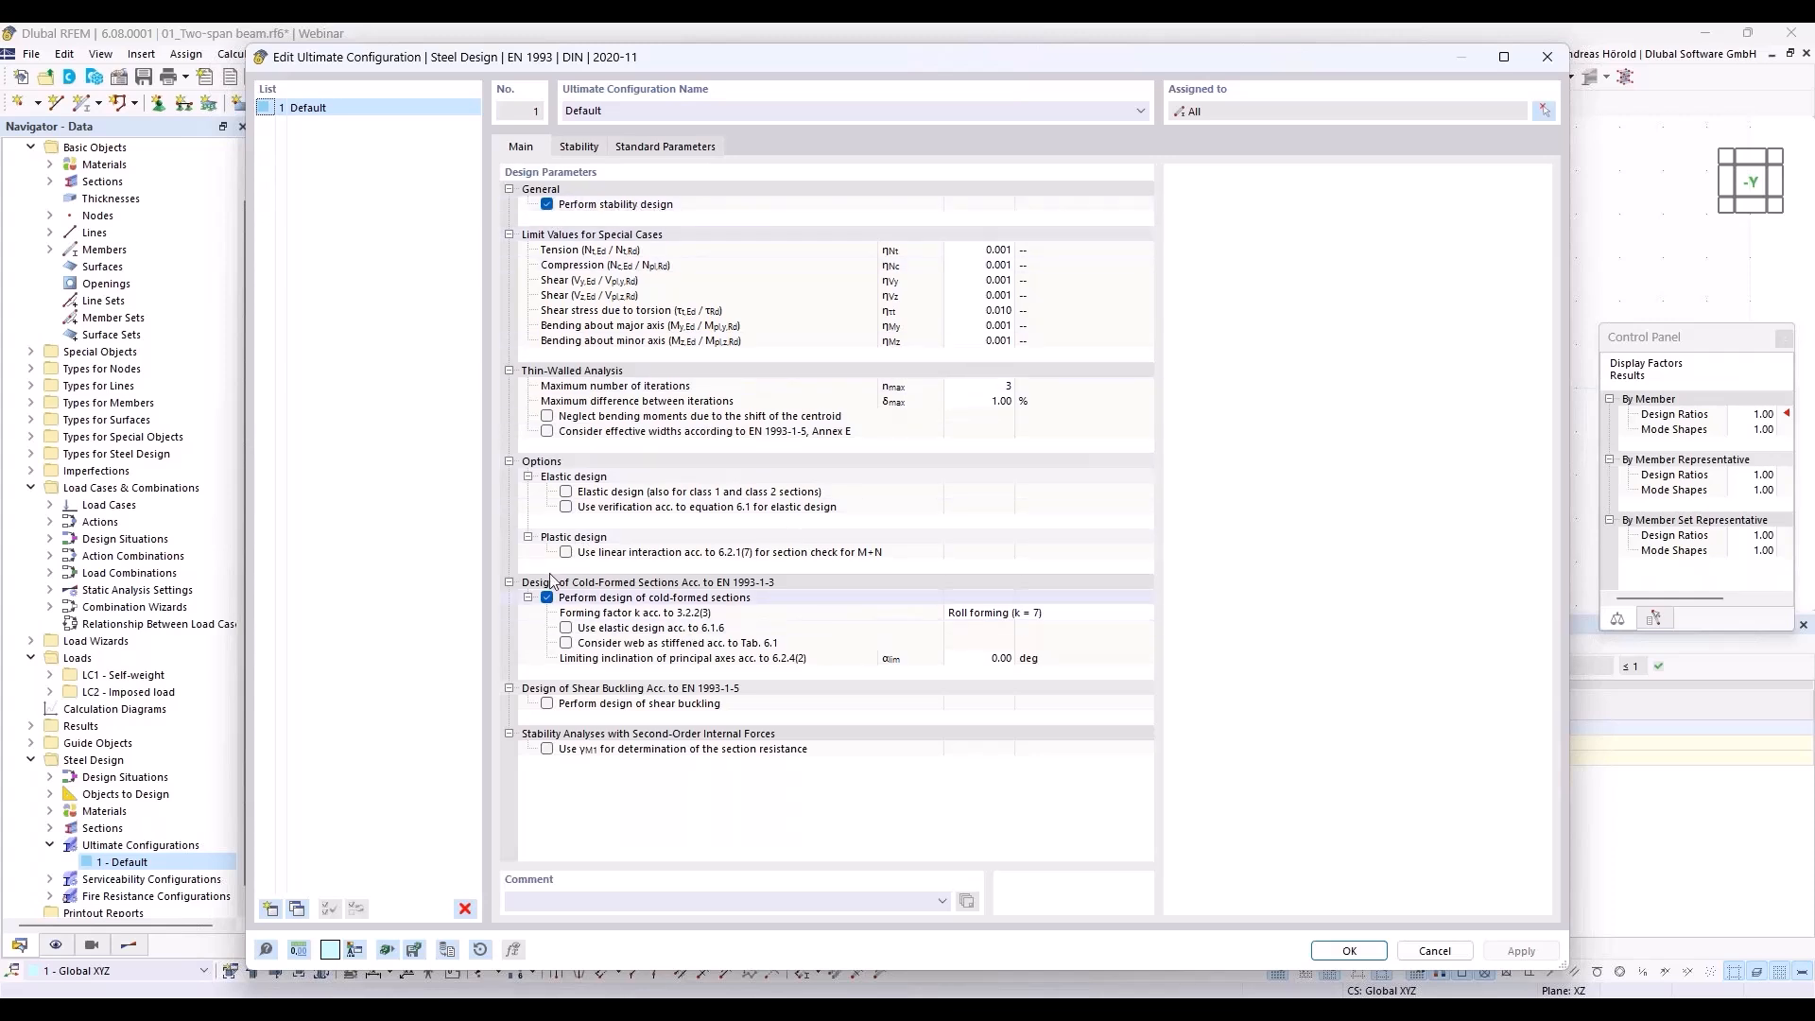
{"action": "left_click", "coordinate": [567, 493]}
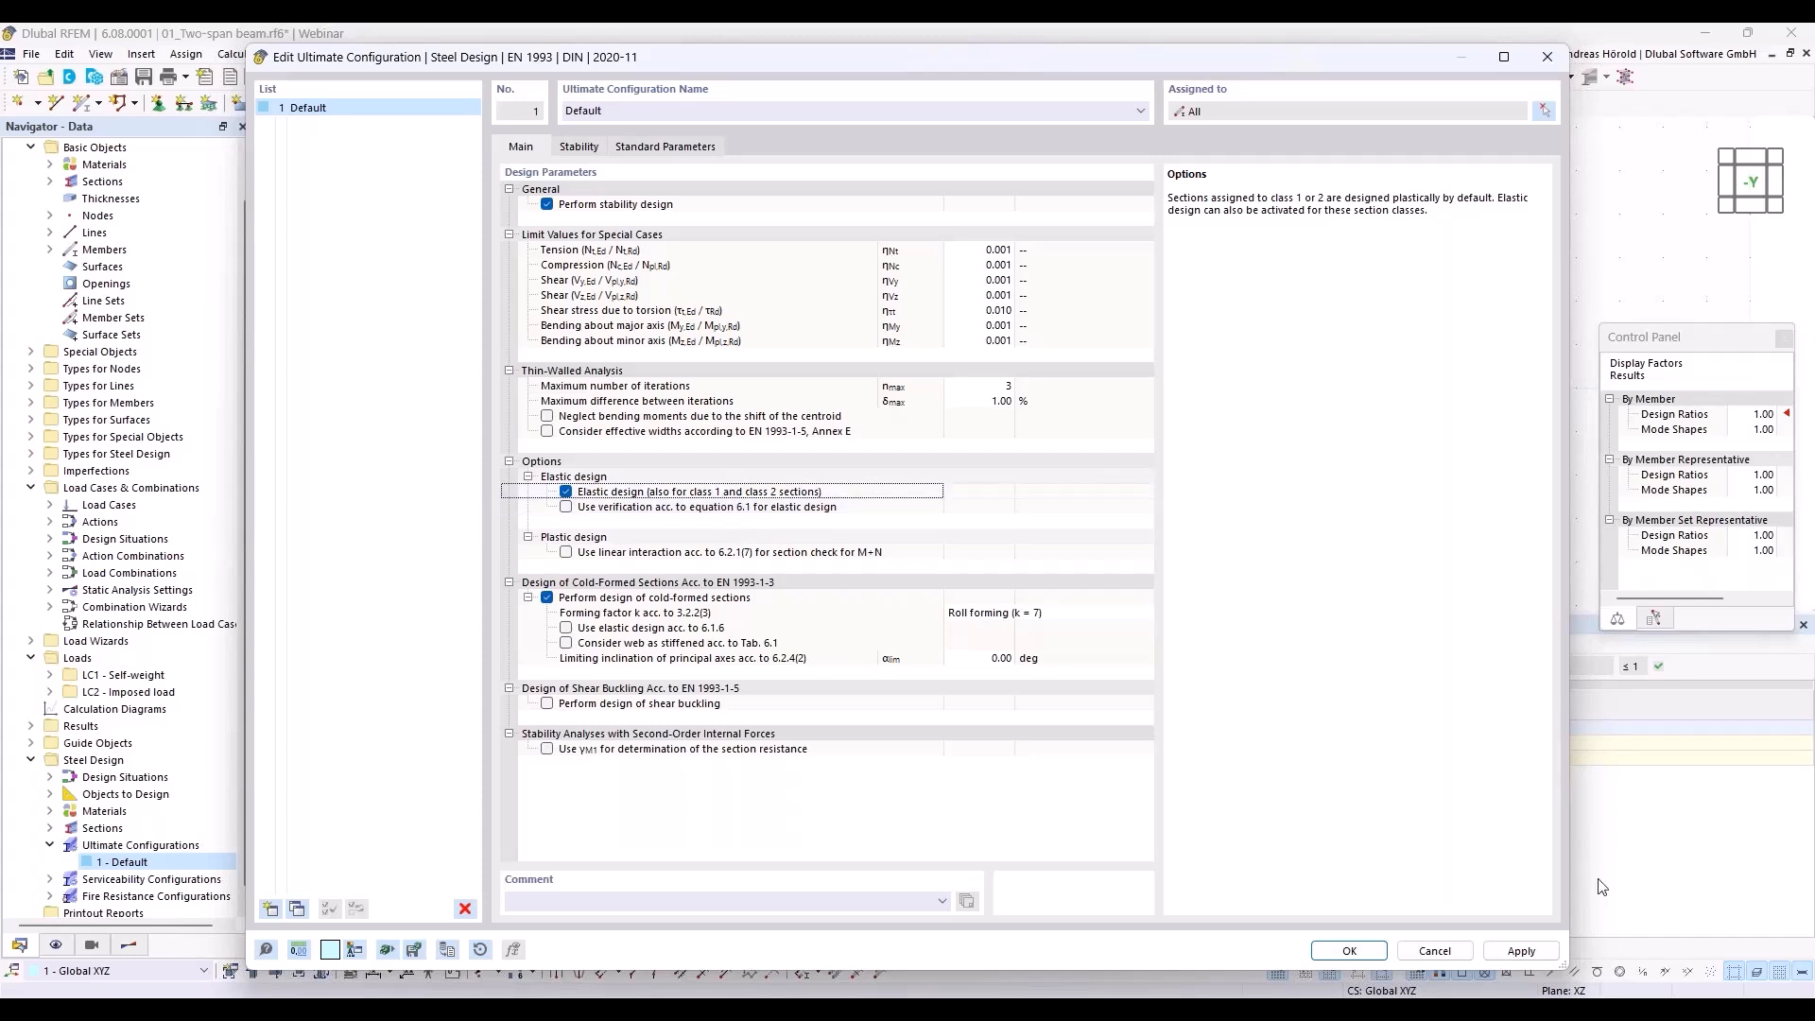
{"action": "left_click", "coordinate": [1350, 951]}
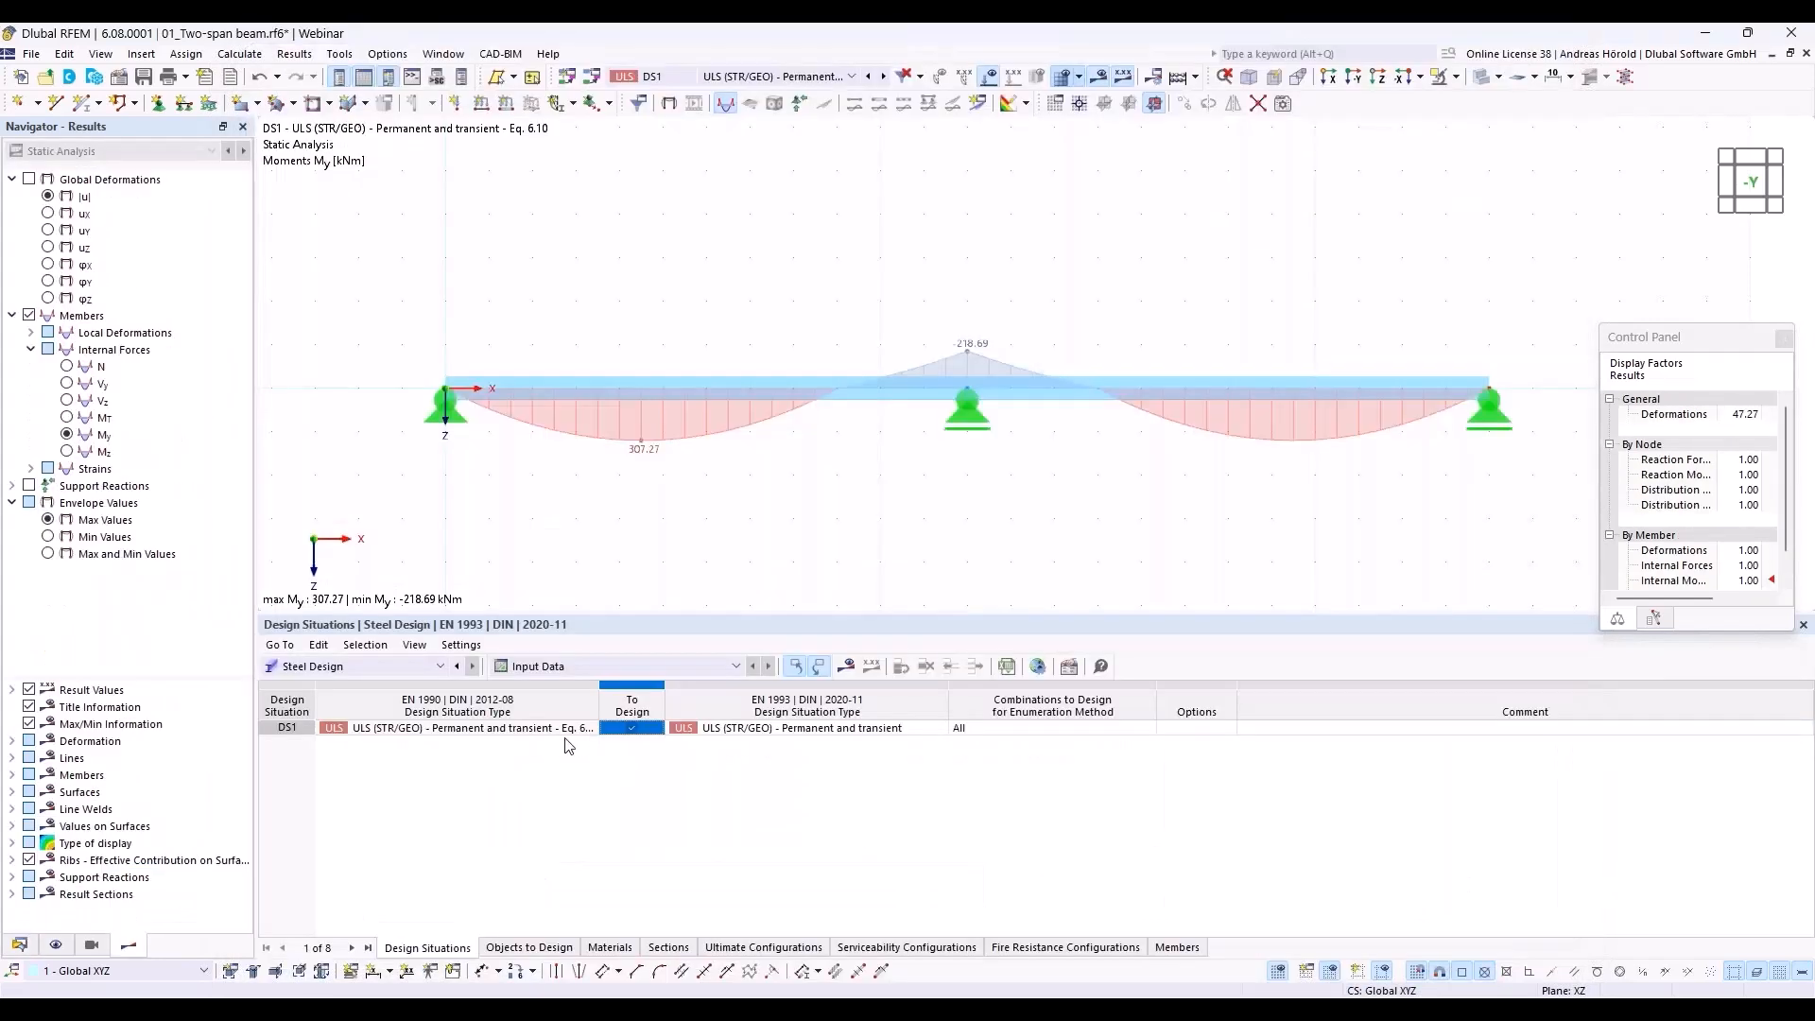
Recalculate the steel design results, list the design ratios on members and open the details of the elastic bending check about the y-axis (SP4200.03).
{"action": "left_click", "coordinate": [847, 668]}
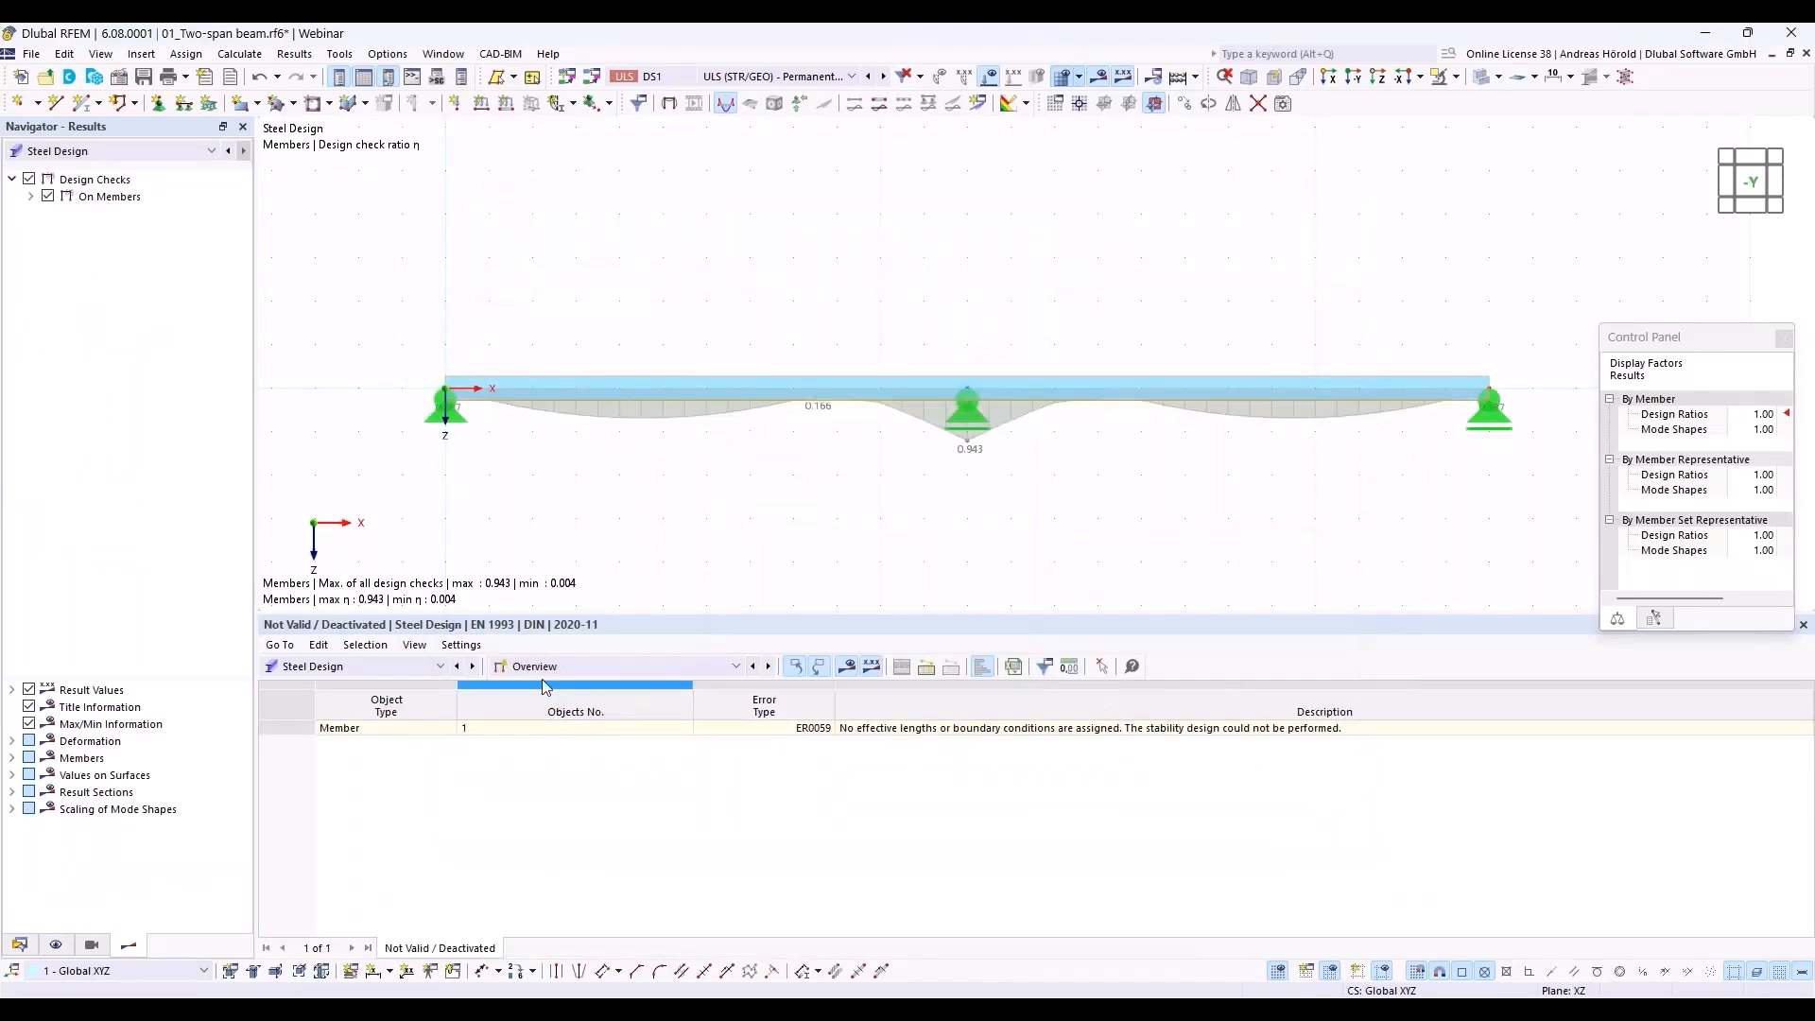
{"action": "left_click", "coordinate": [566, 668]}
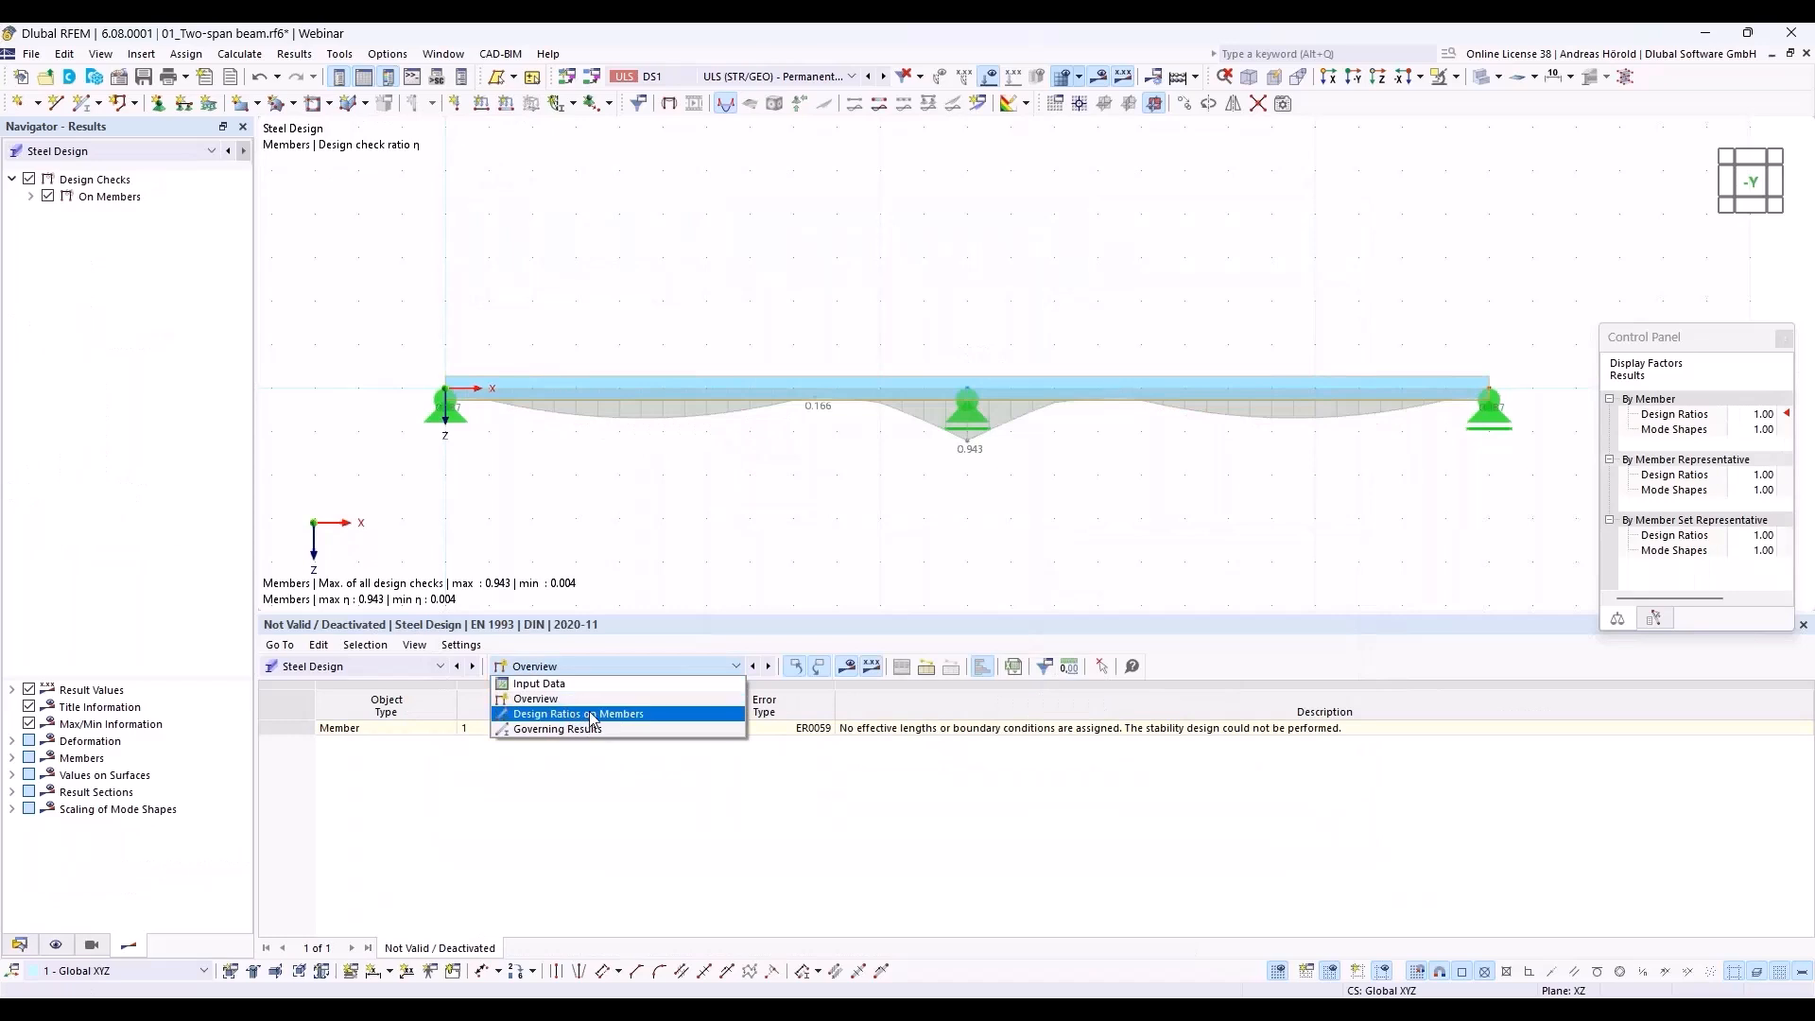
{"action": "left_click", "coordinate": [588, 715]}
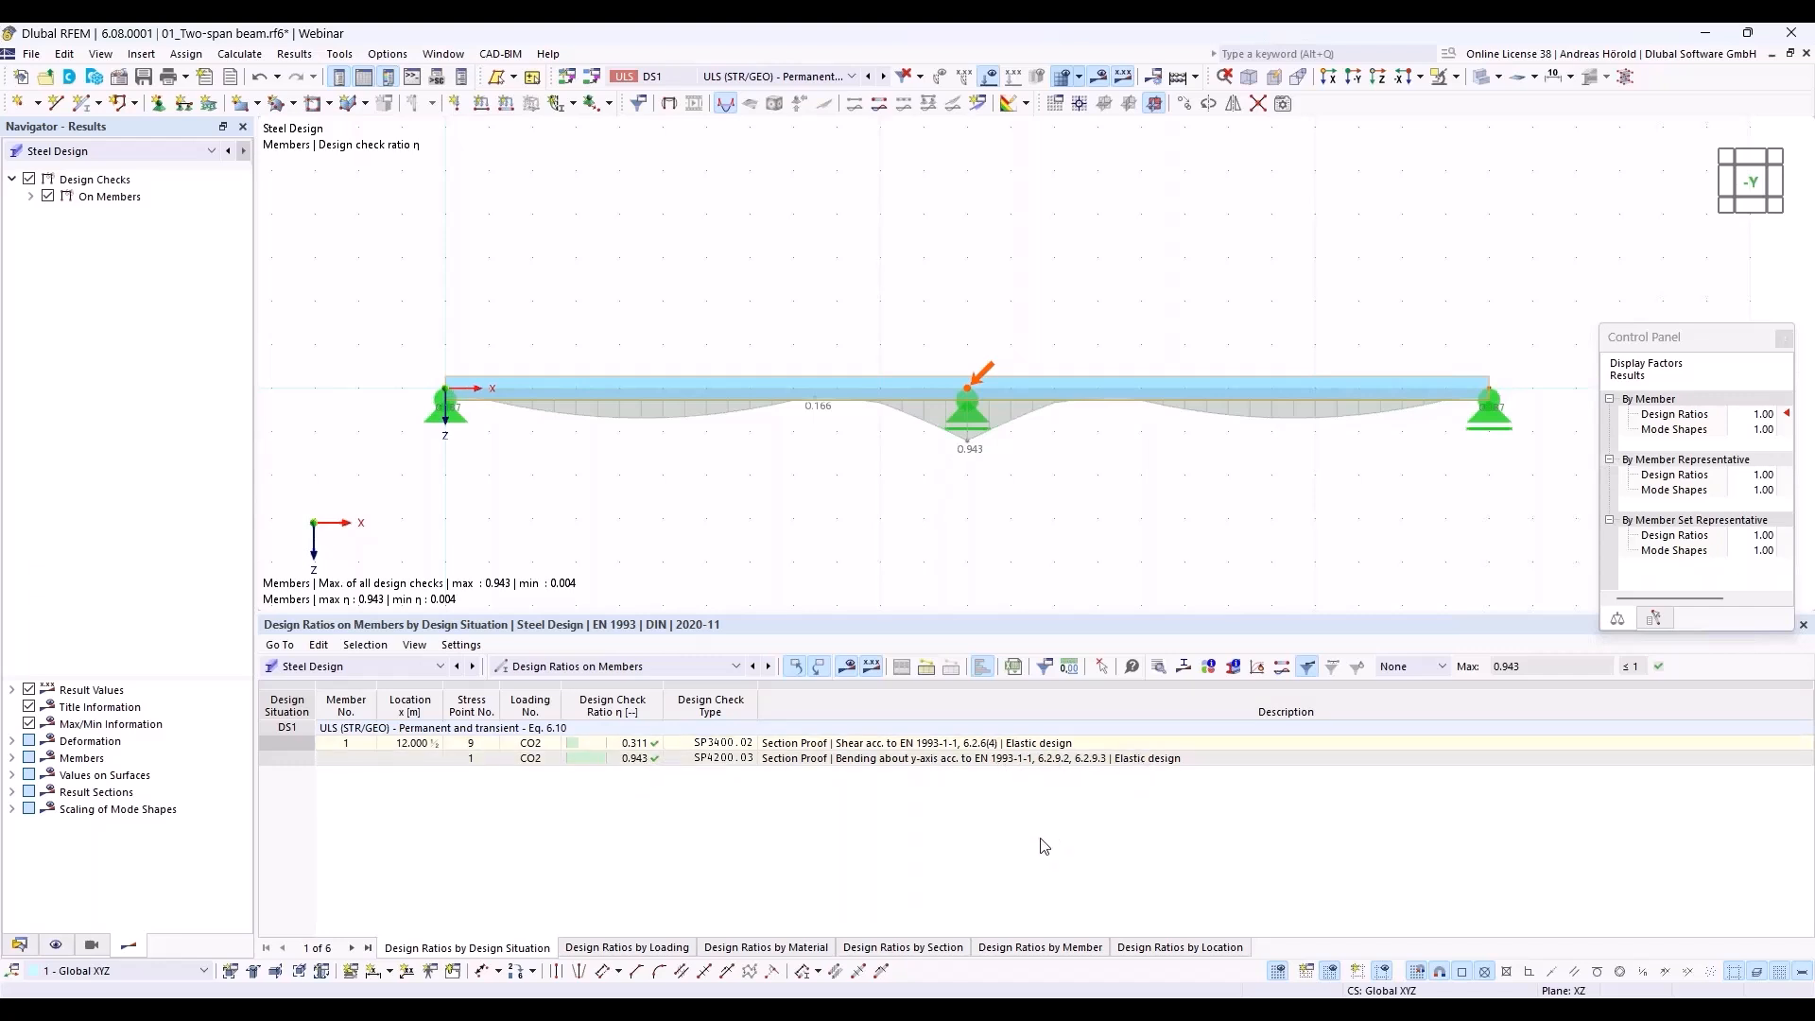
{"action": "left_click", "coordinate": [971, 763]}
{"action": "double_click", "coordinate": [971, 763]}
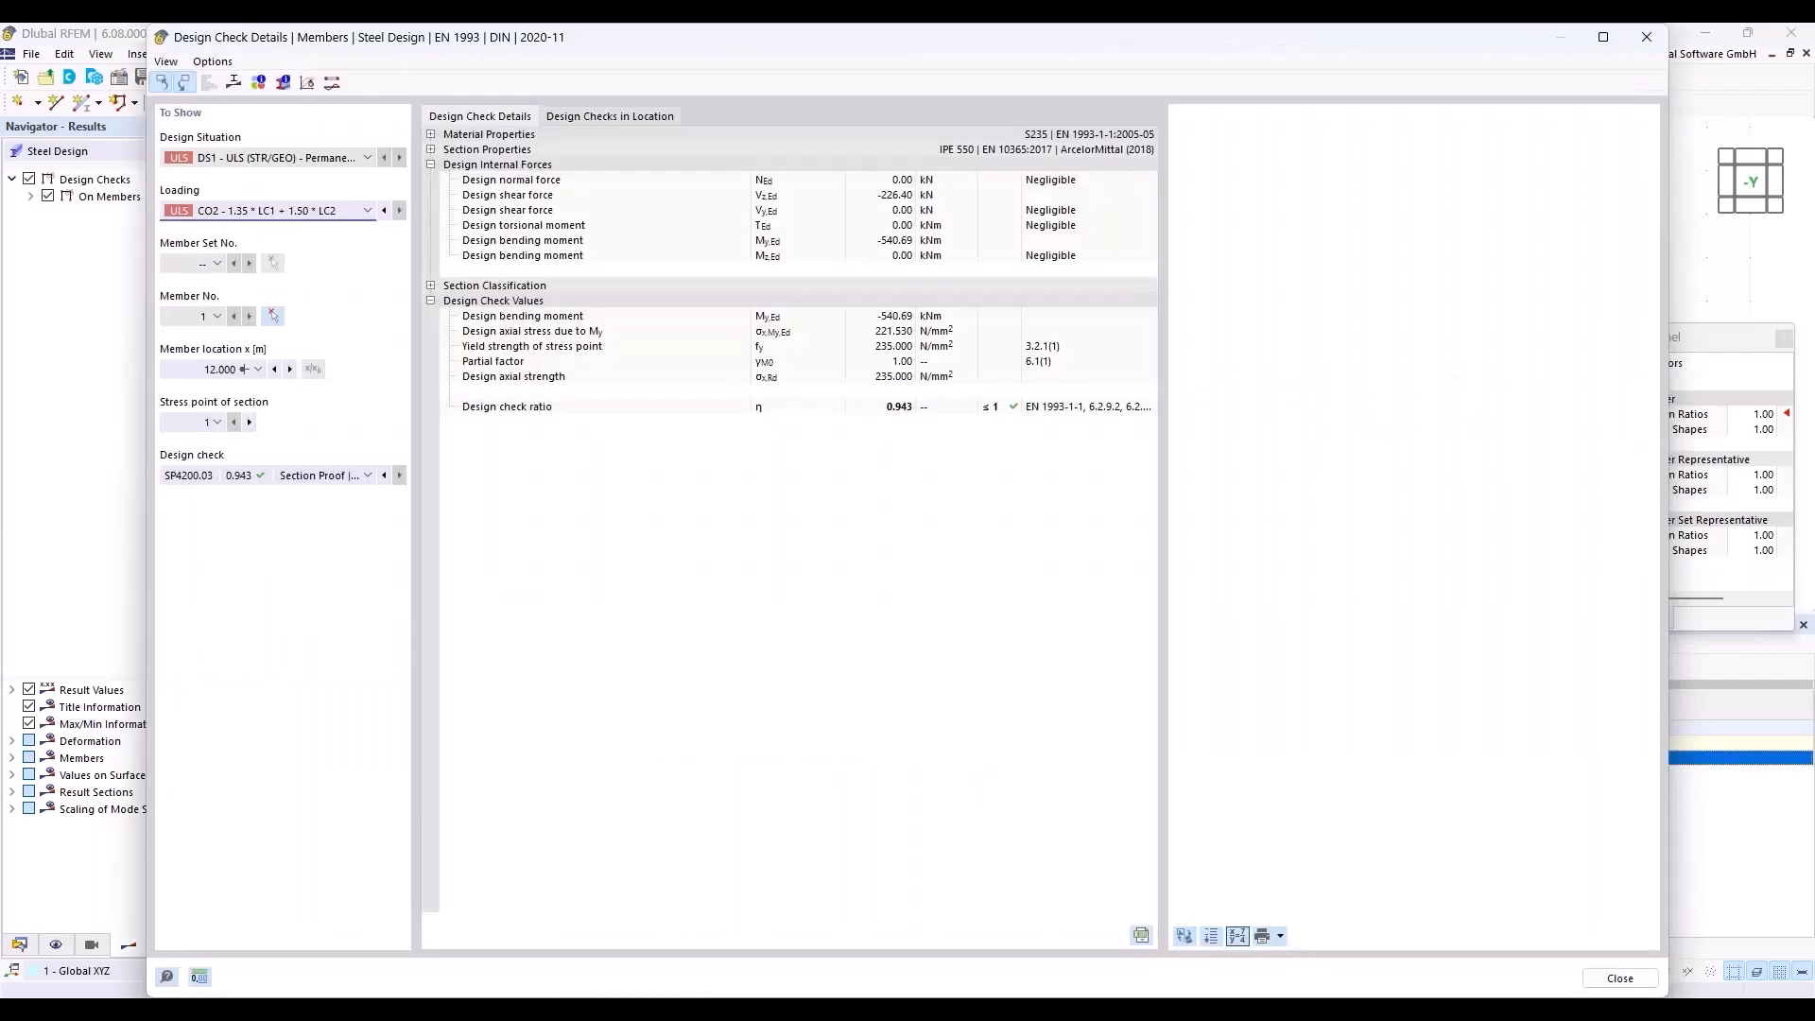
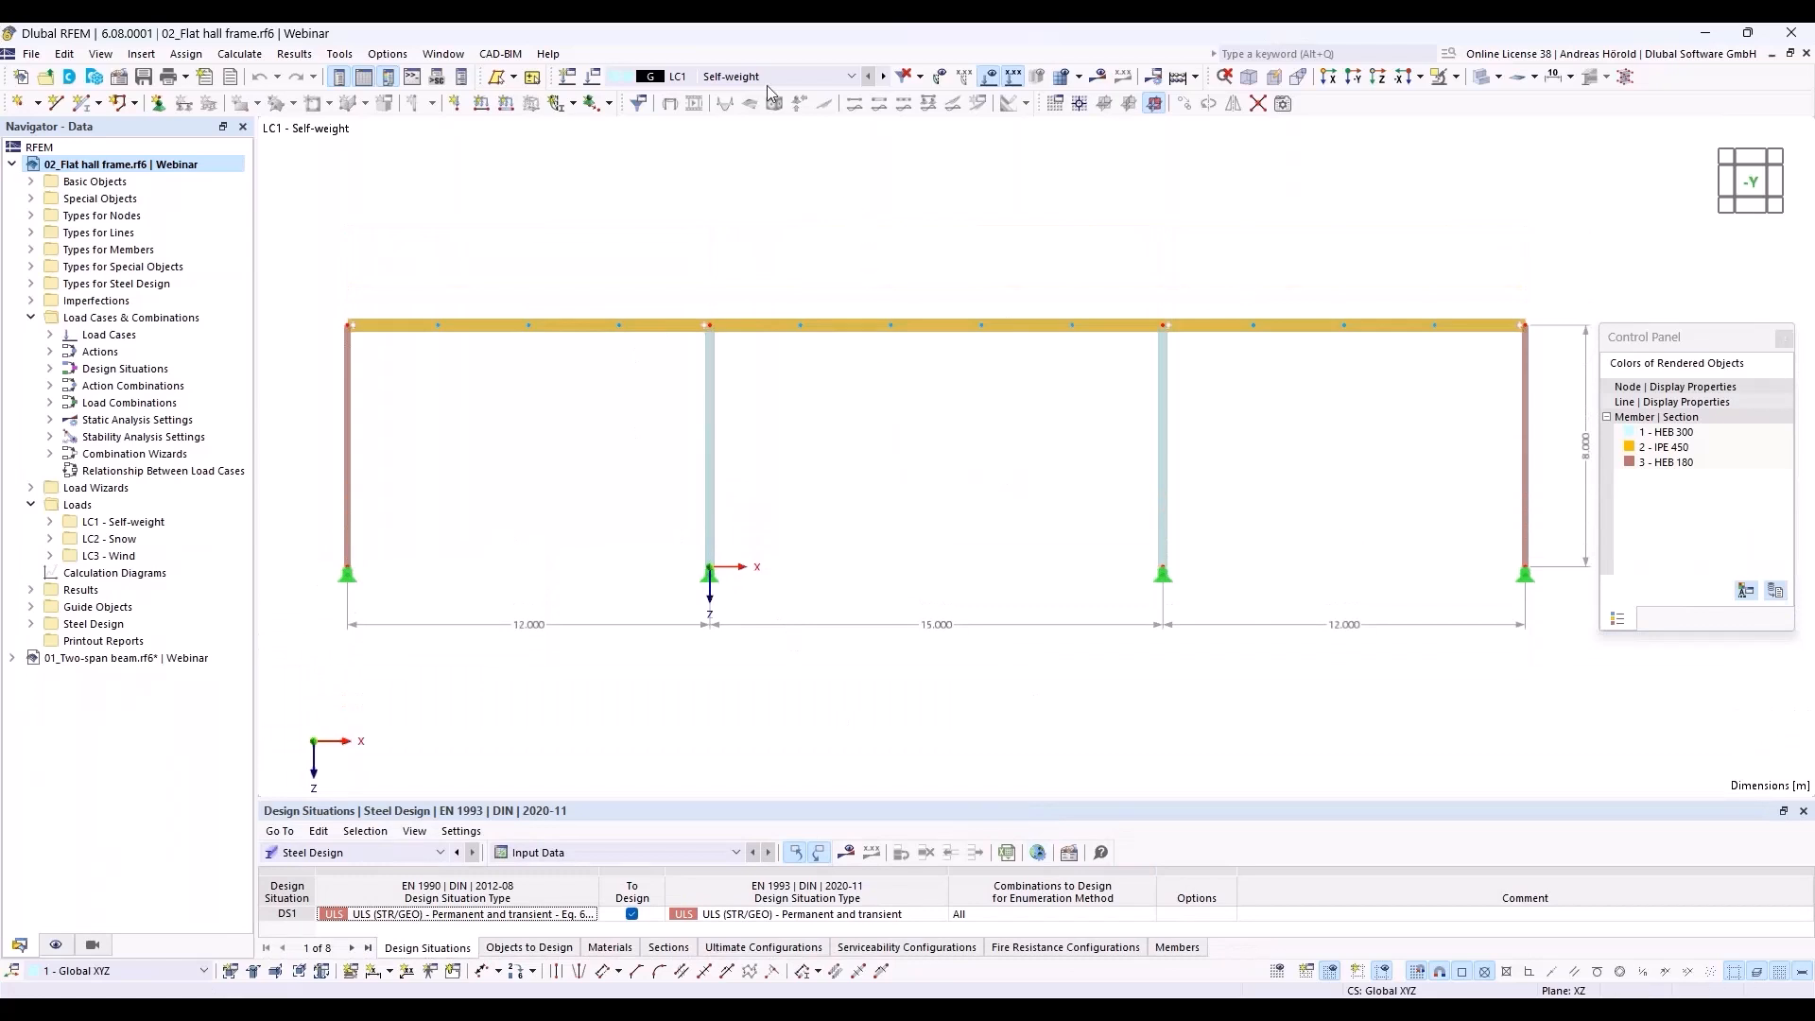
Display the loads of LC2 Snow and LC3 Wind on the flat hall frame.
{"action": "left_click", "coordinate": [851, 76]}
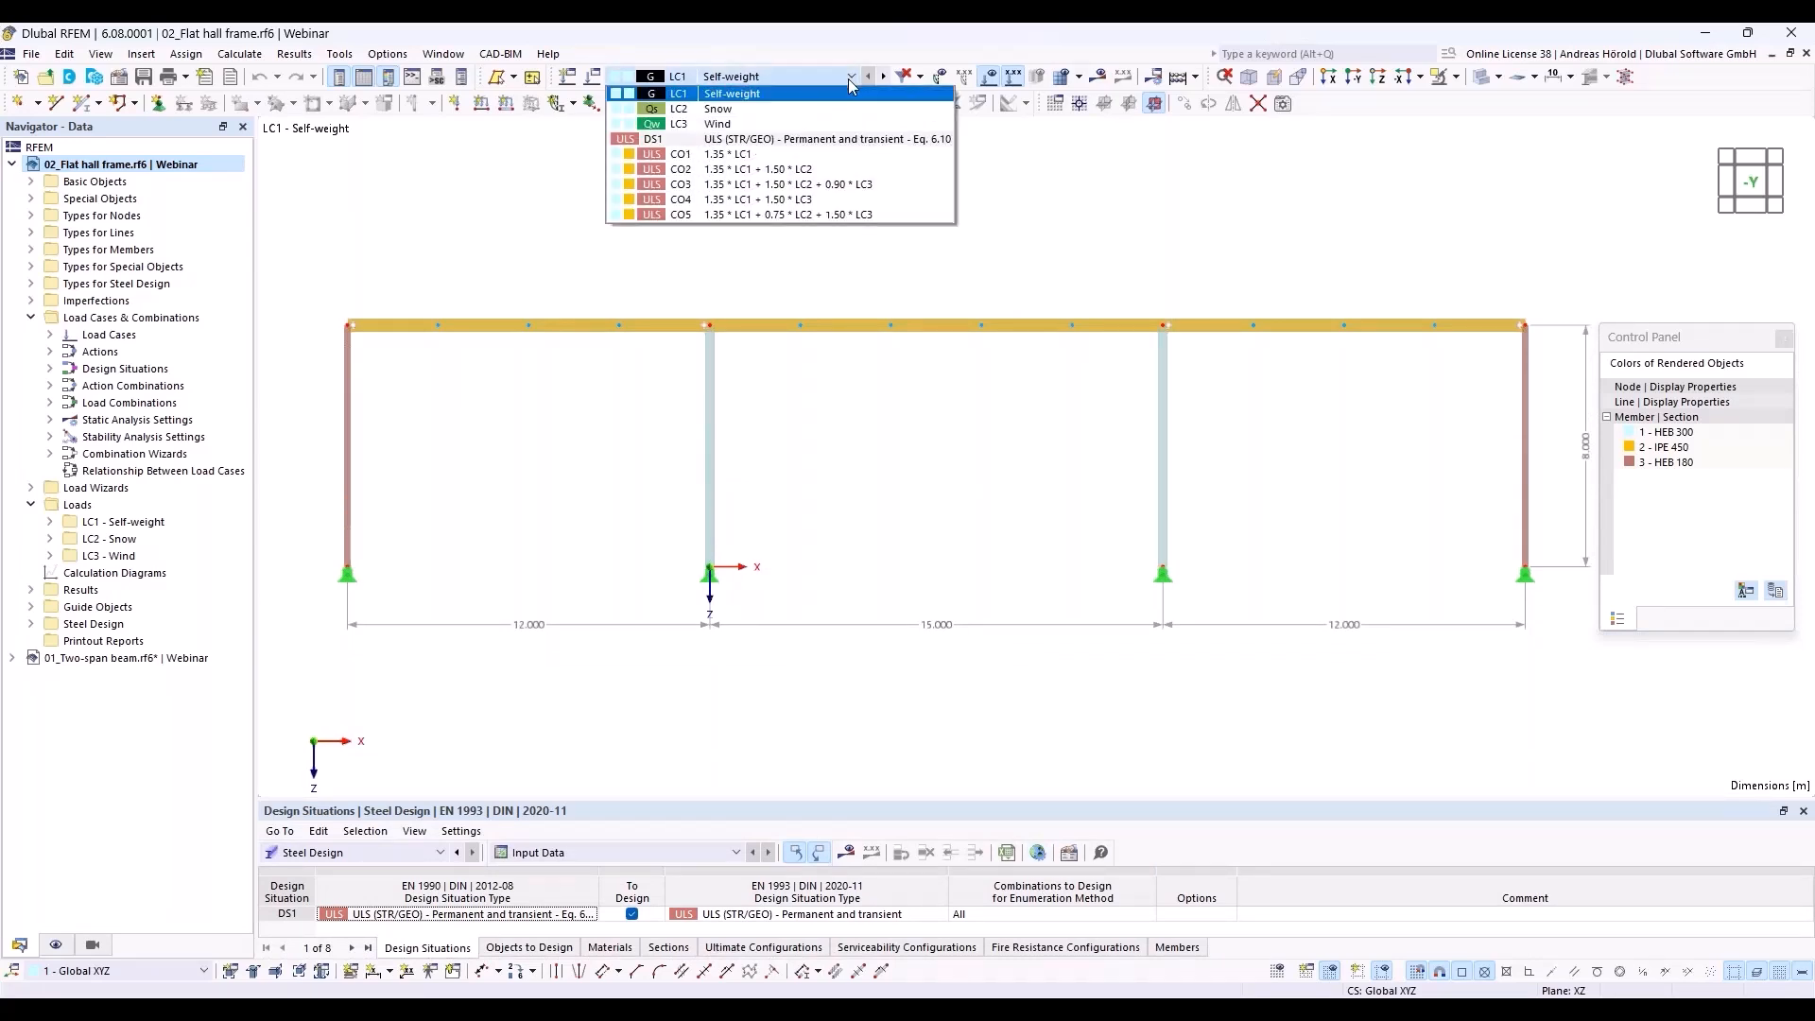
{"action": "left_click", "coordinate": [836, 110]}
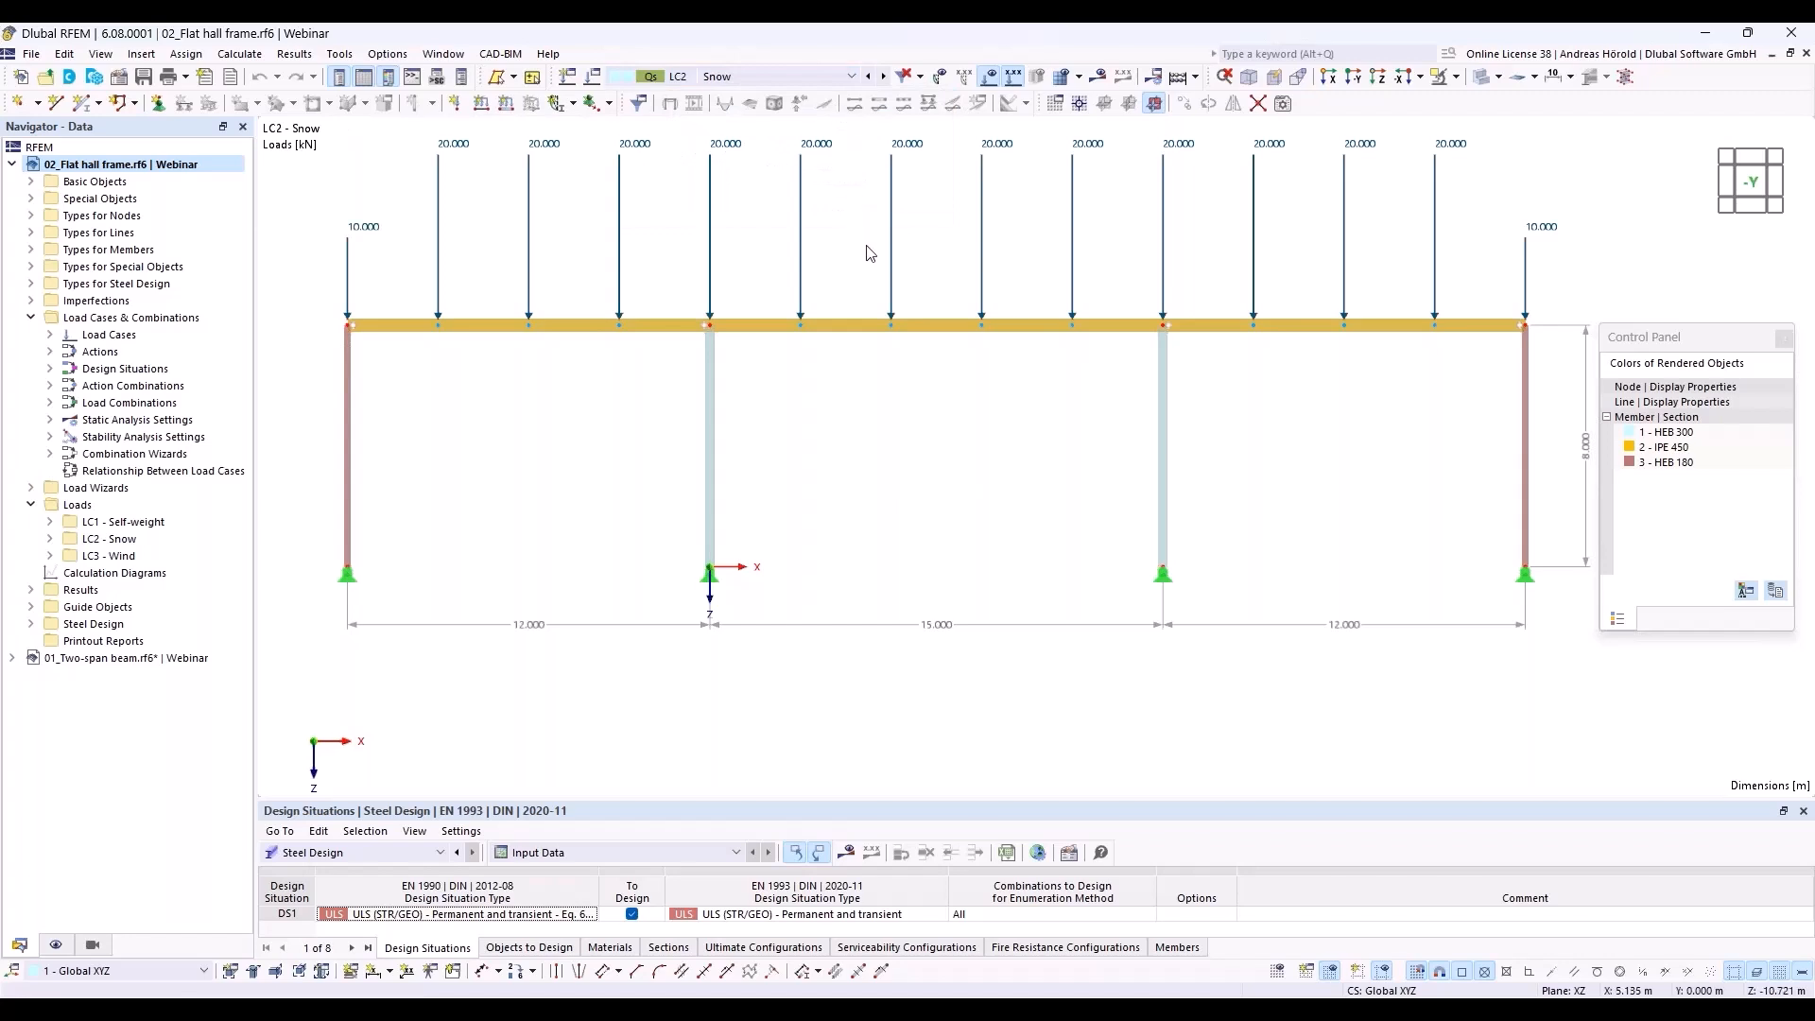
{"action": "scroll", "coordinate": [867, 255], "scroll_direction": "down", "scroll_amount": 1}
{"action": "middle_click_drag", "start_coordinate": [867, 248], "coordinate": [853, 301]}
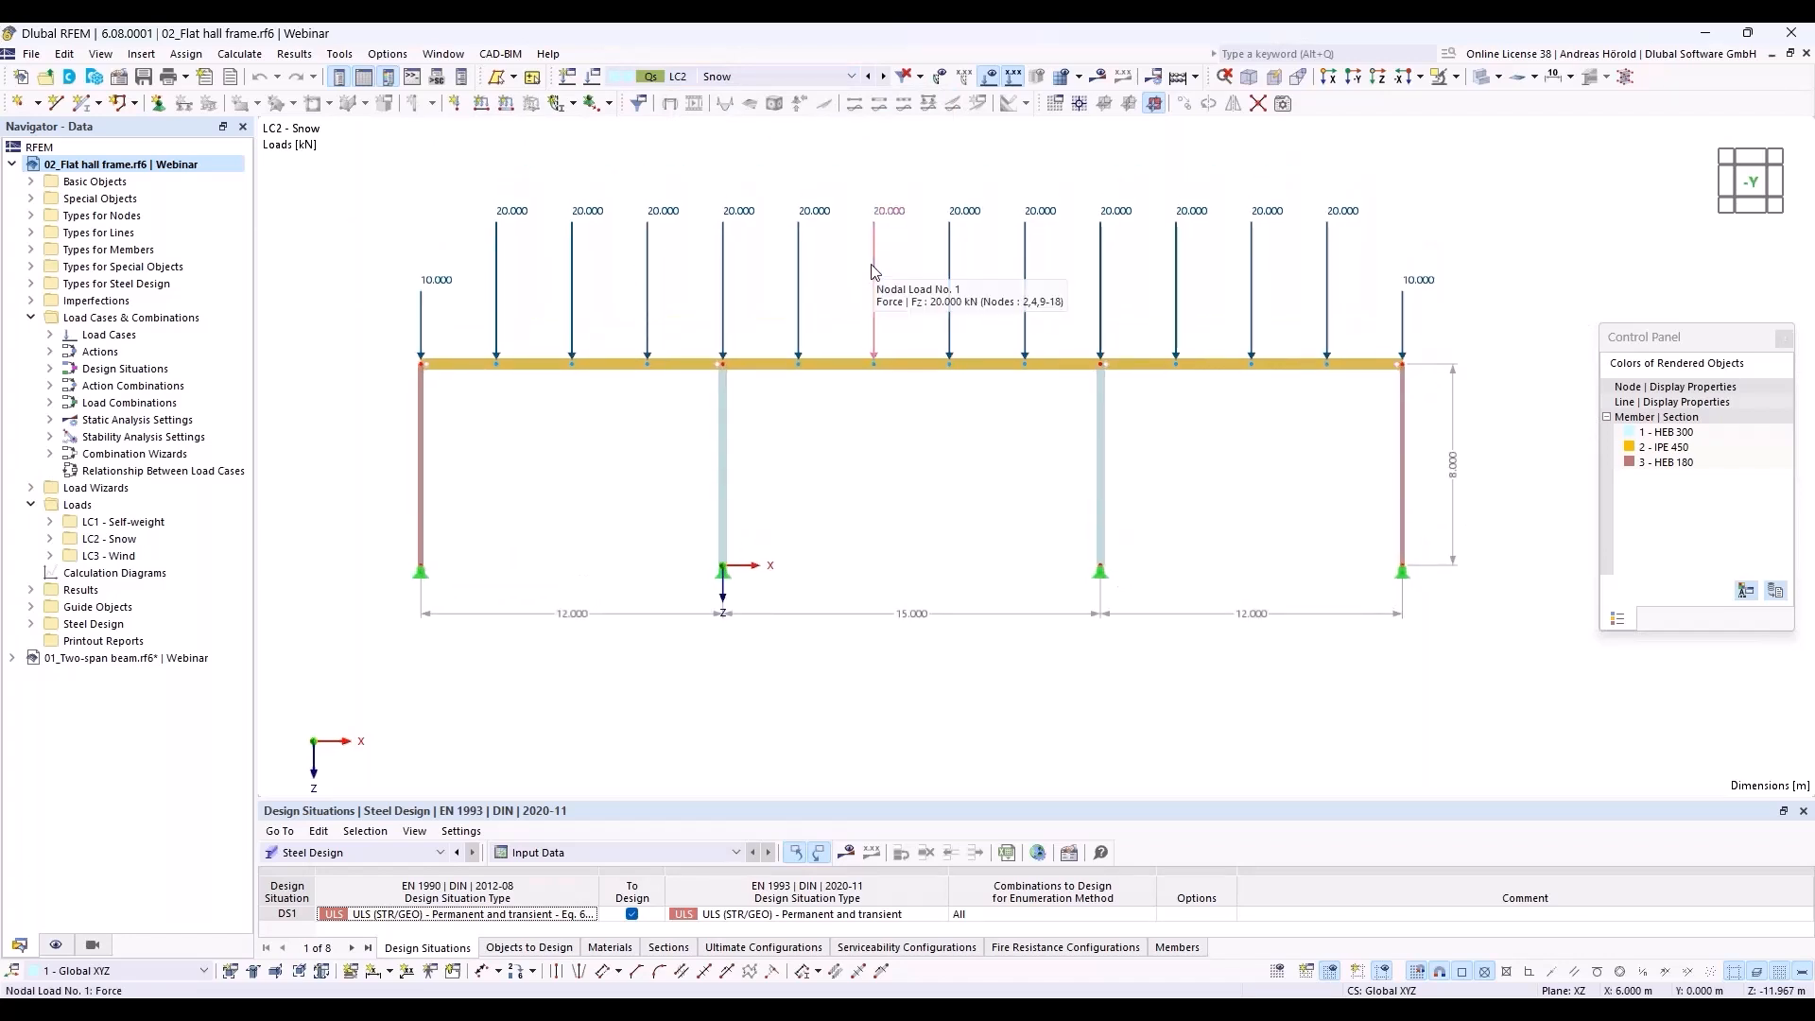
{"action": "left_click", "coordinate": [885, 78]}
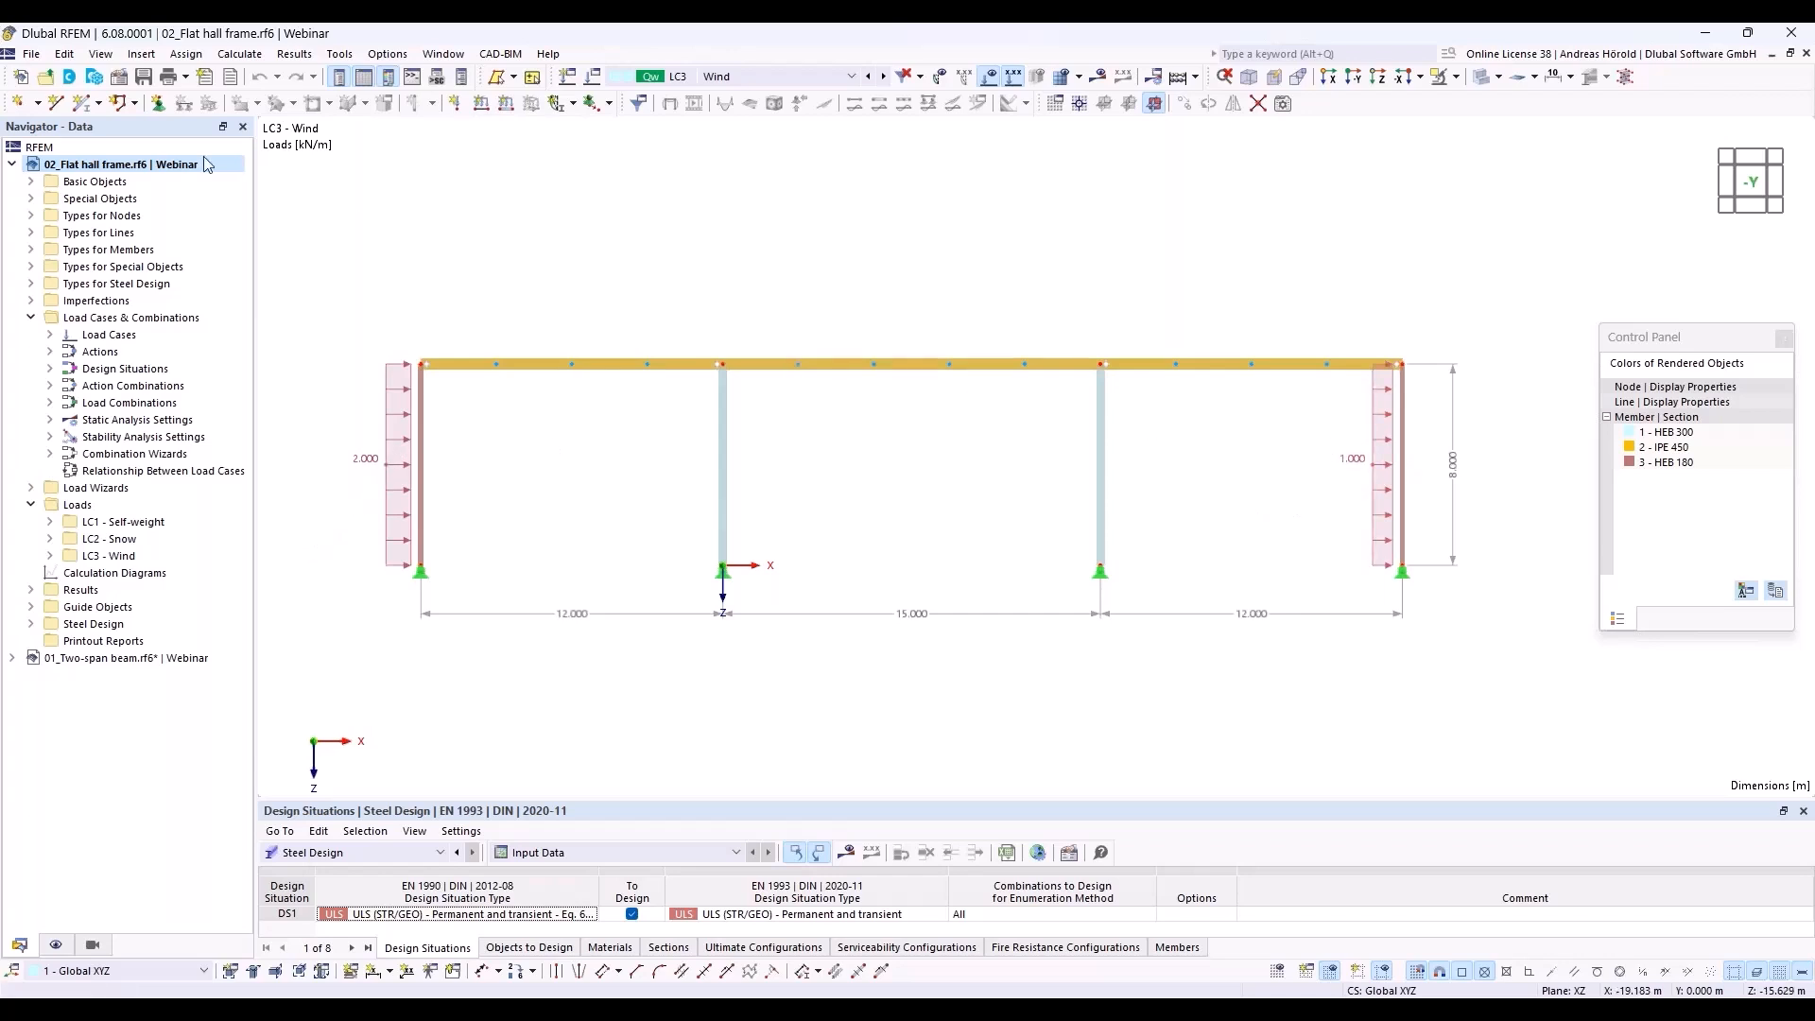
Review the activated add-ons and the design standards in the base data of the flat hall frame model without changing them.
{"action": "left_click", "coordinate": [119, 77]}
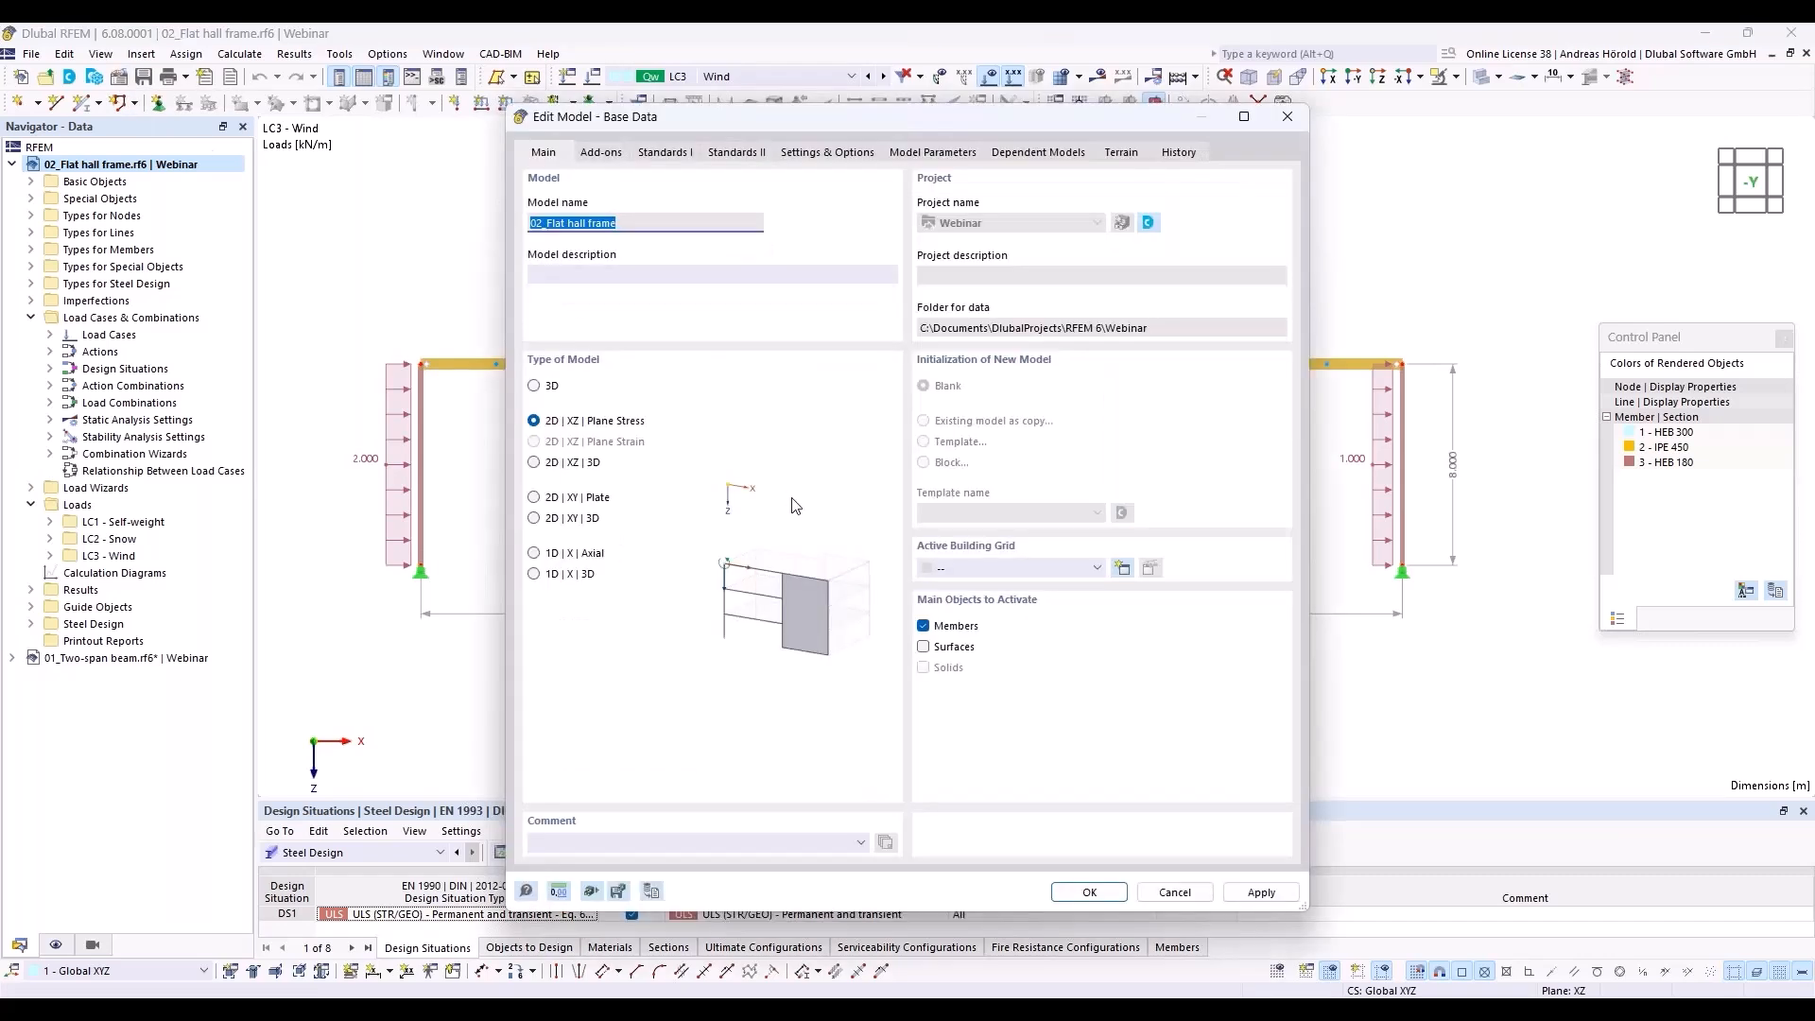
{"action": "left_click", "coordinate": [601, 156]}
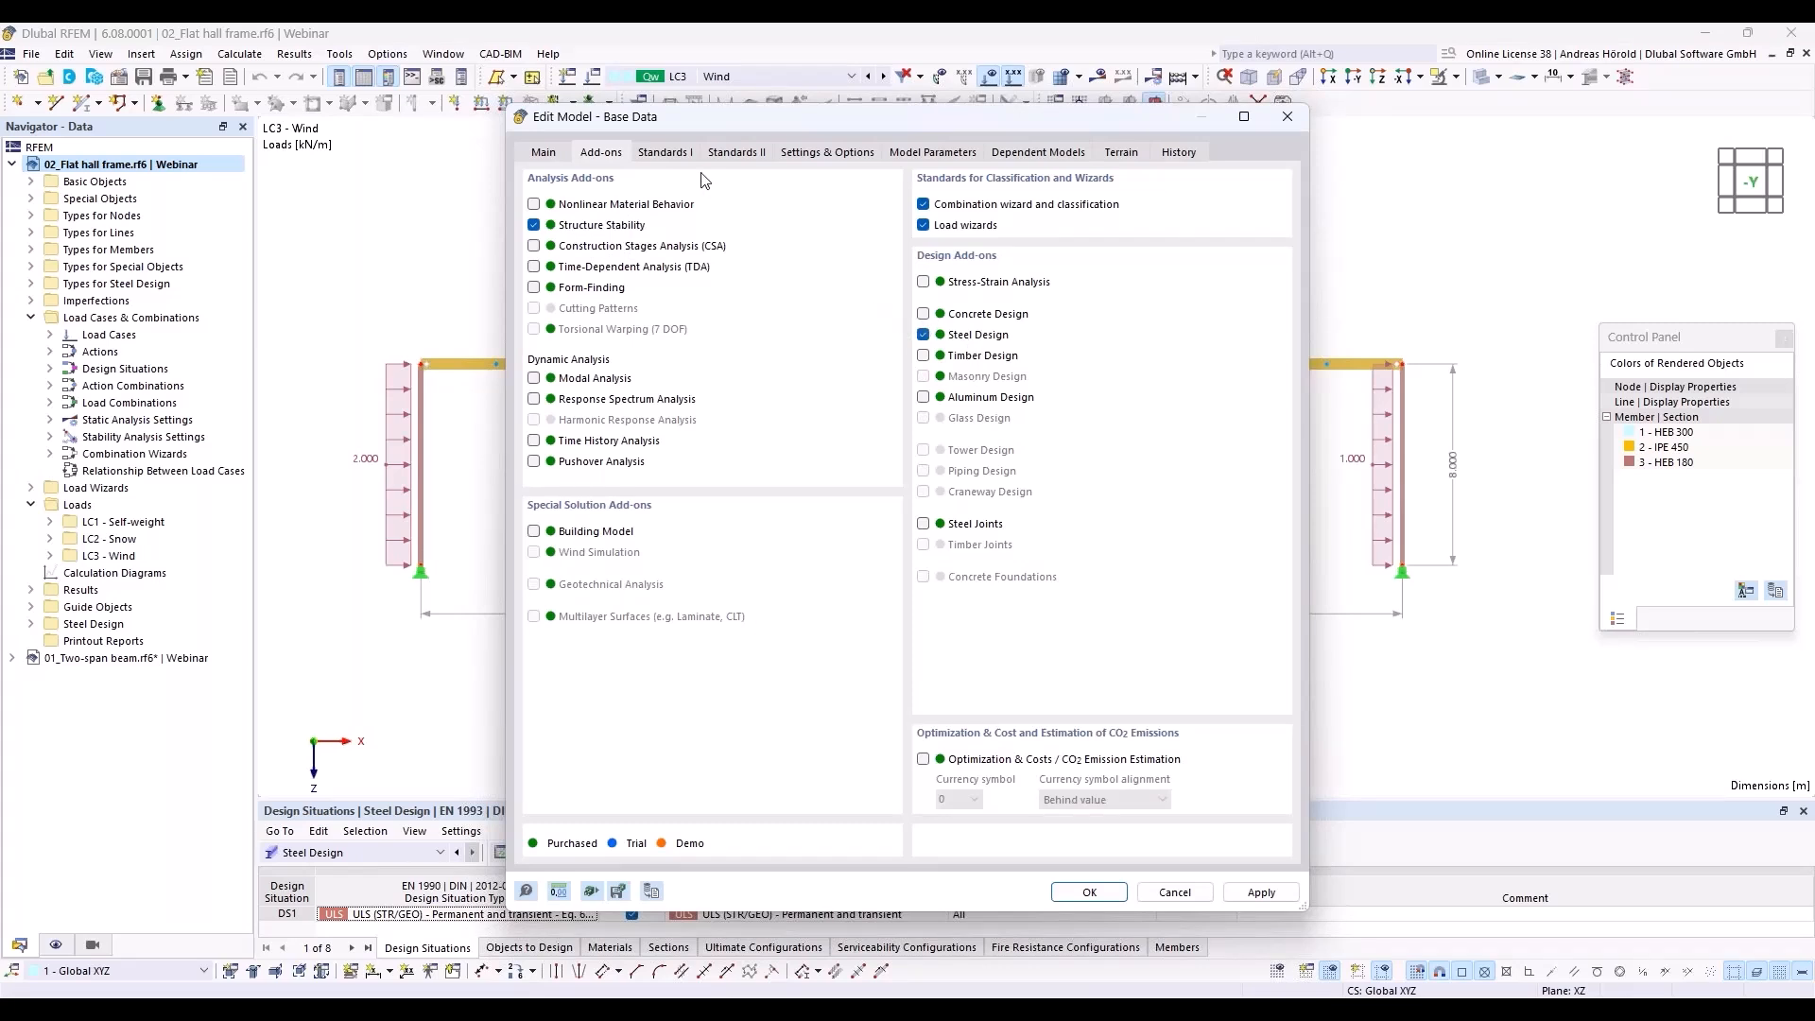
{"action": "left_click", "coordinate": [665, 156]}
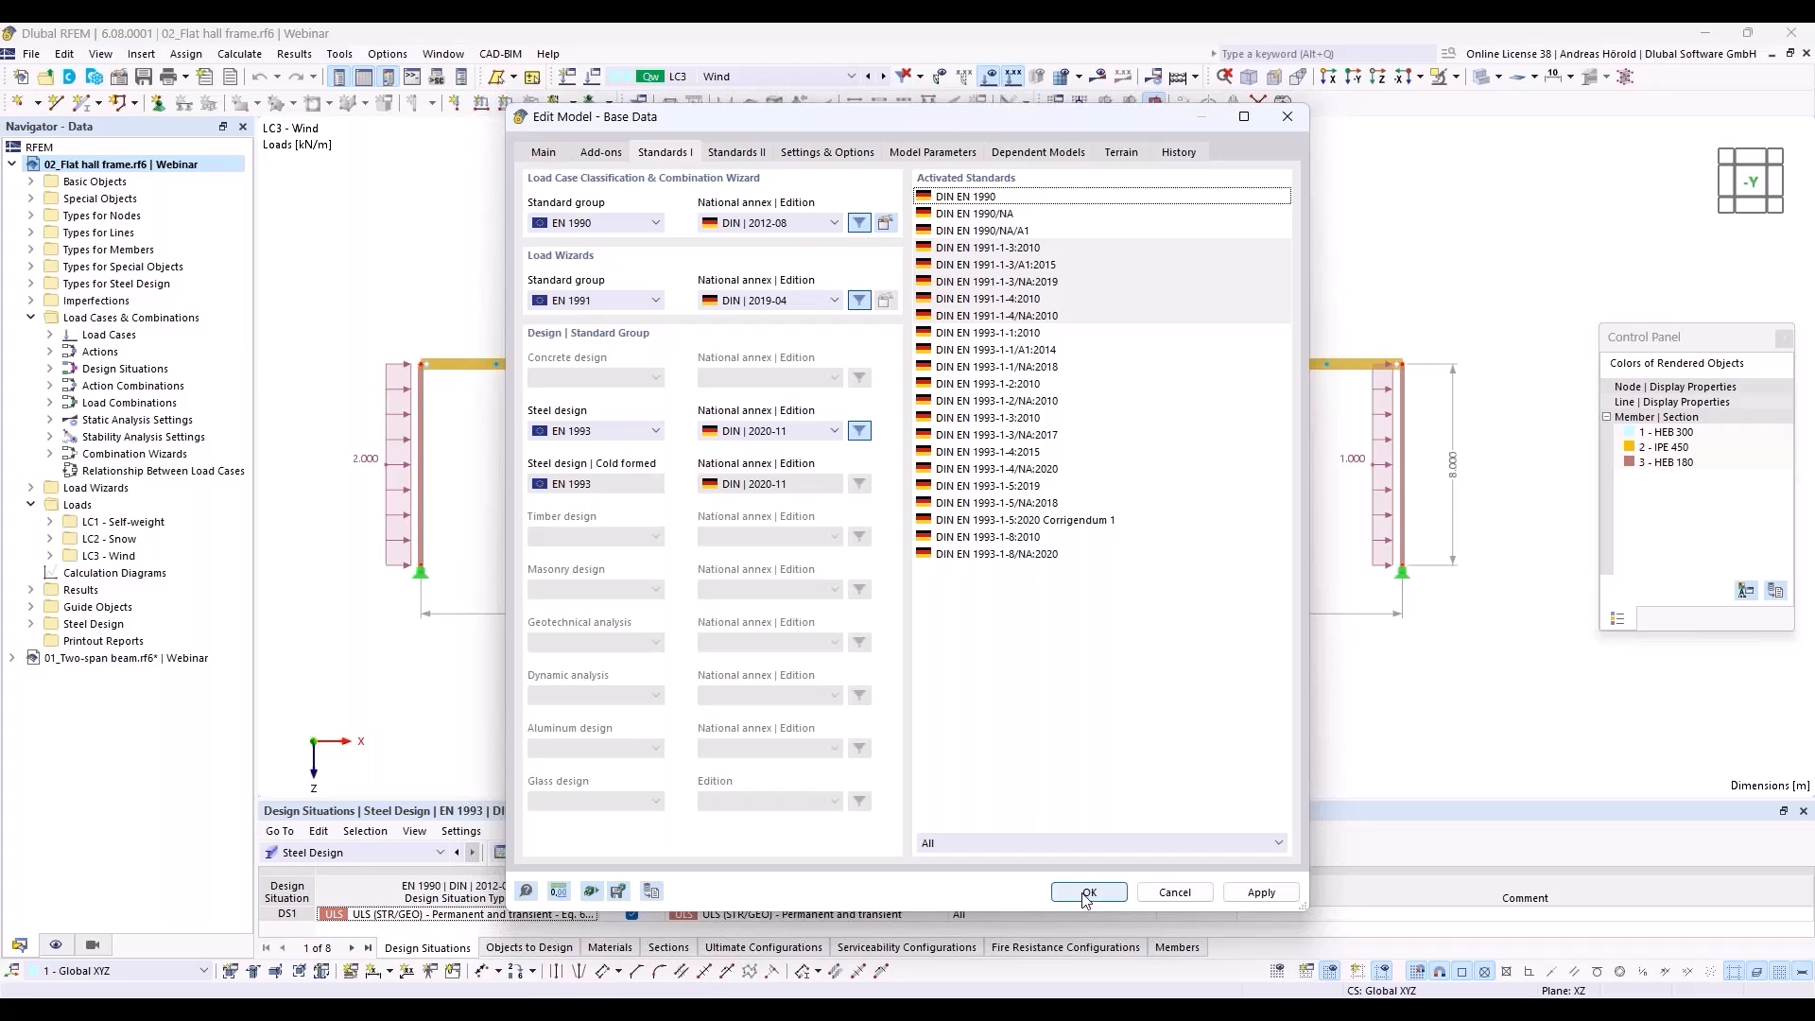
{"action": "left_click", "coordinate": [1165, 894]}
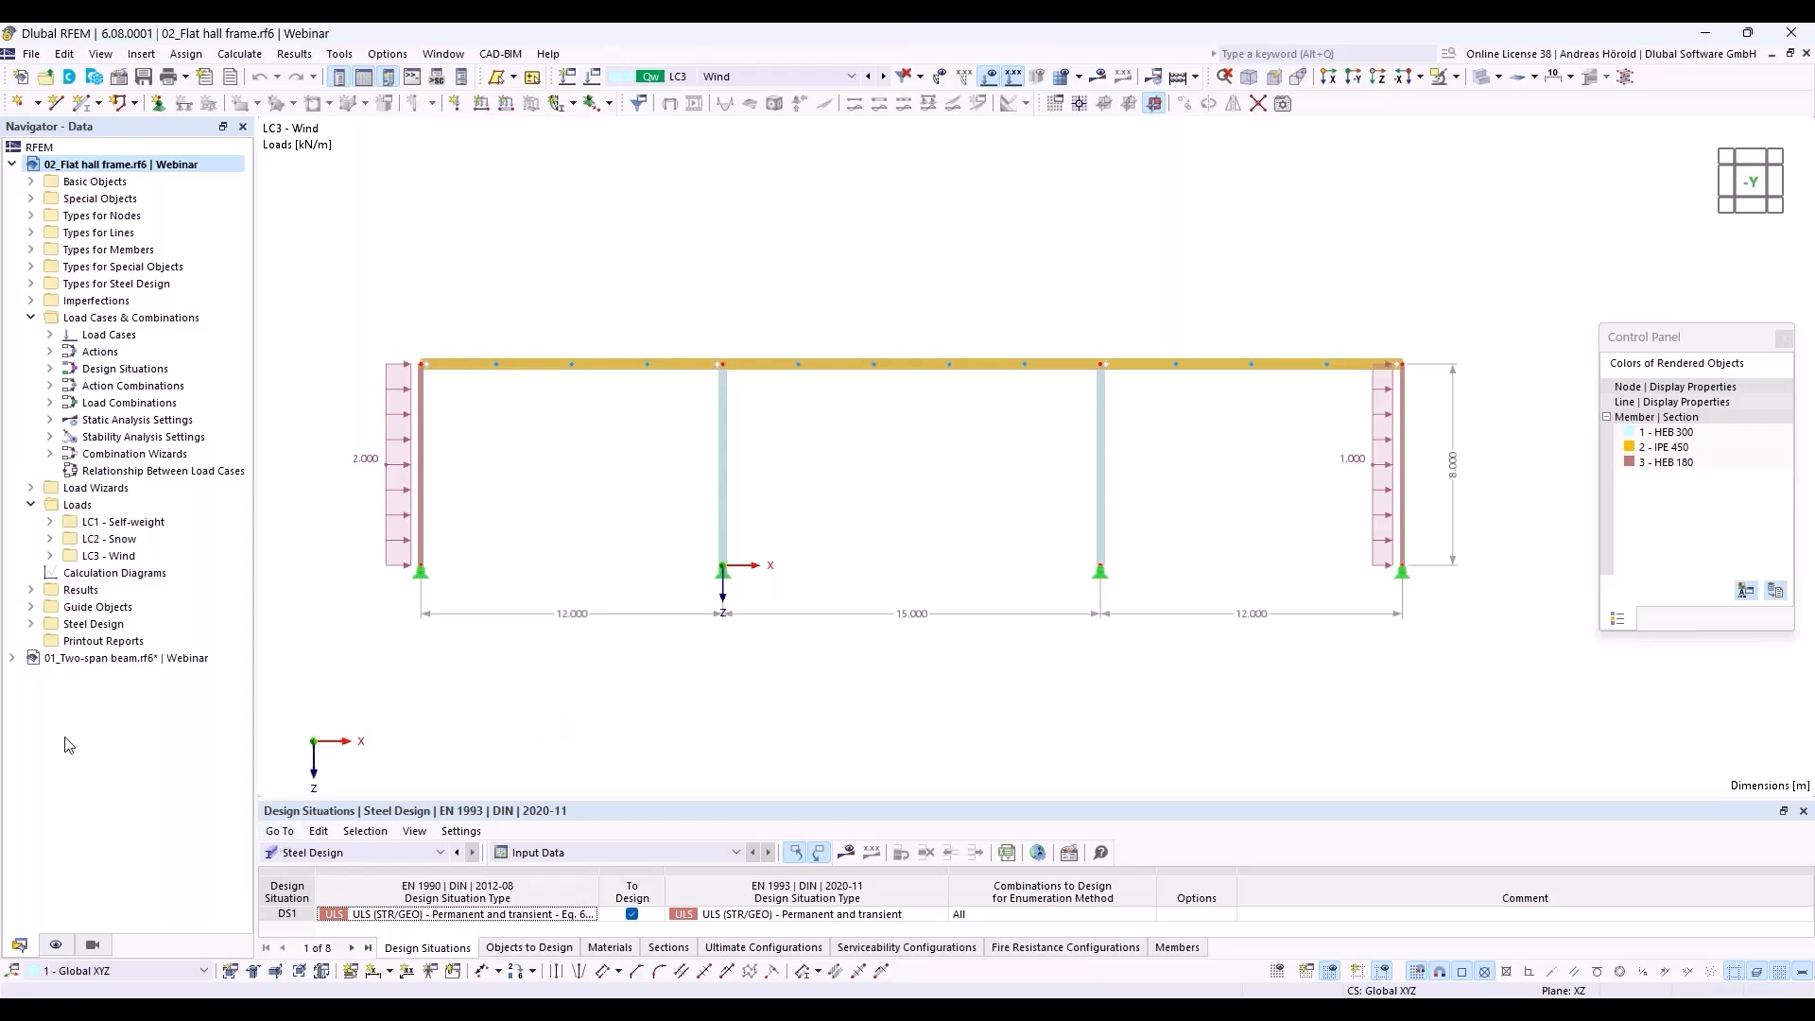
Assign combination wizard 2, Load combinations | SA1 - Geometrically linear, to design situation DS1.
{"action": "right_click", "coordinate": [127, 319]}
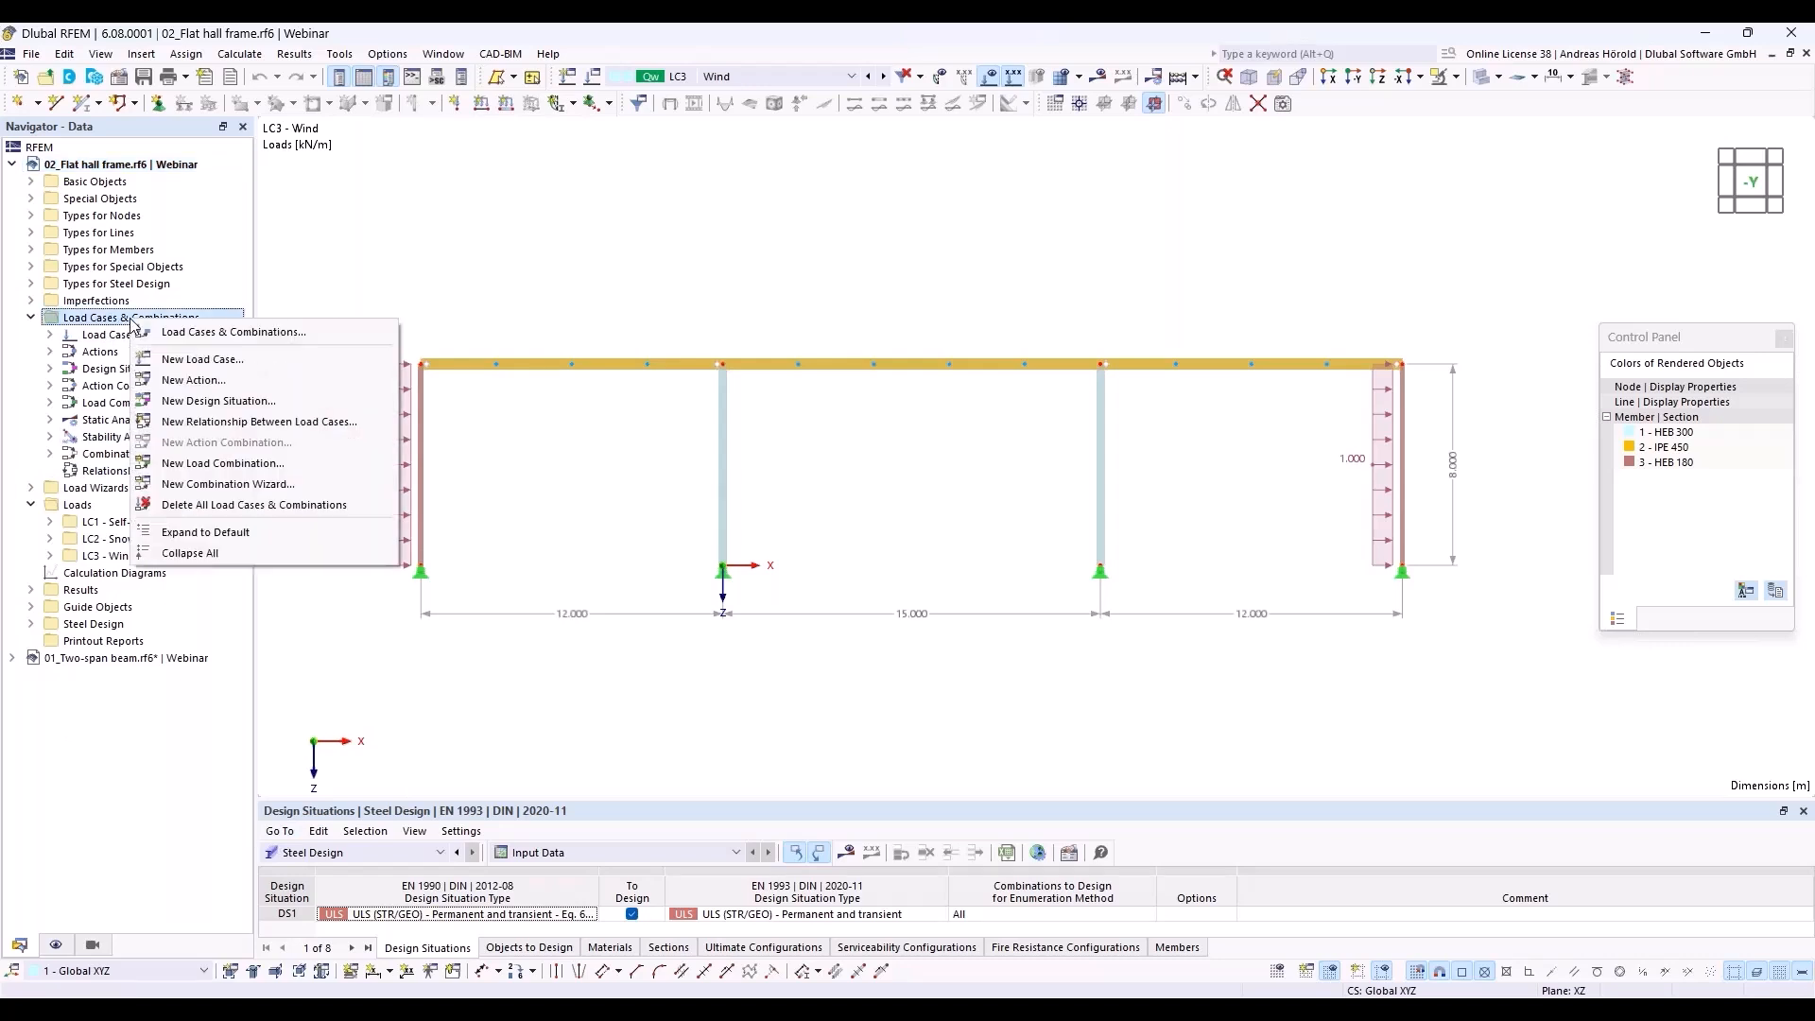
{"action": "left_click", "coordinate": [217, 333]}
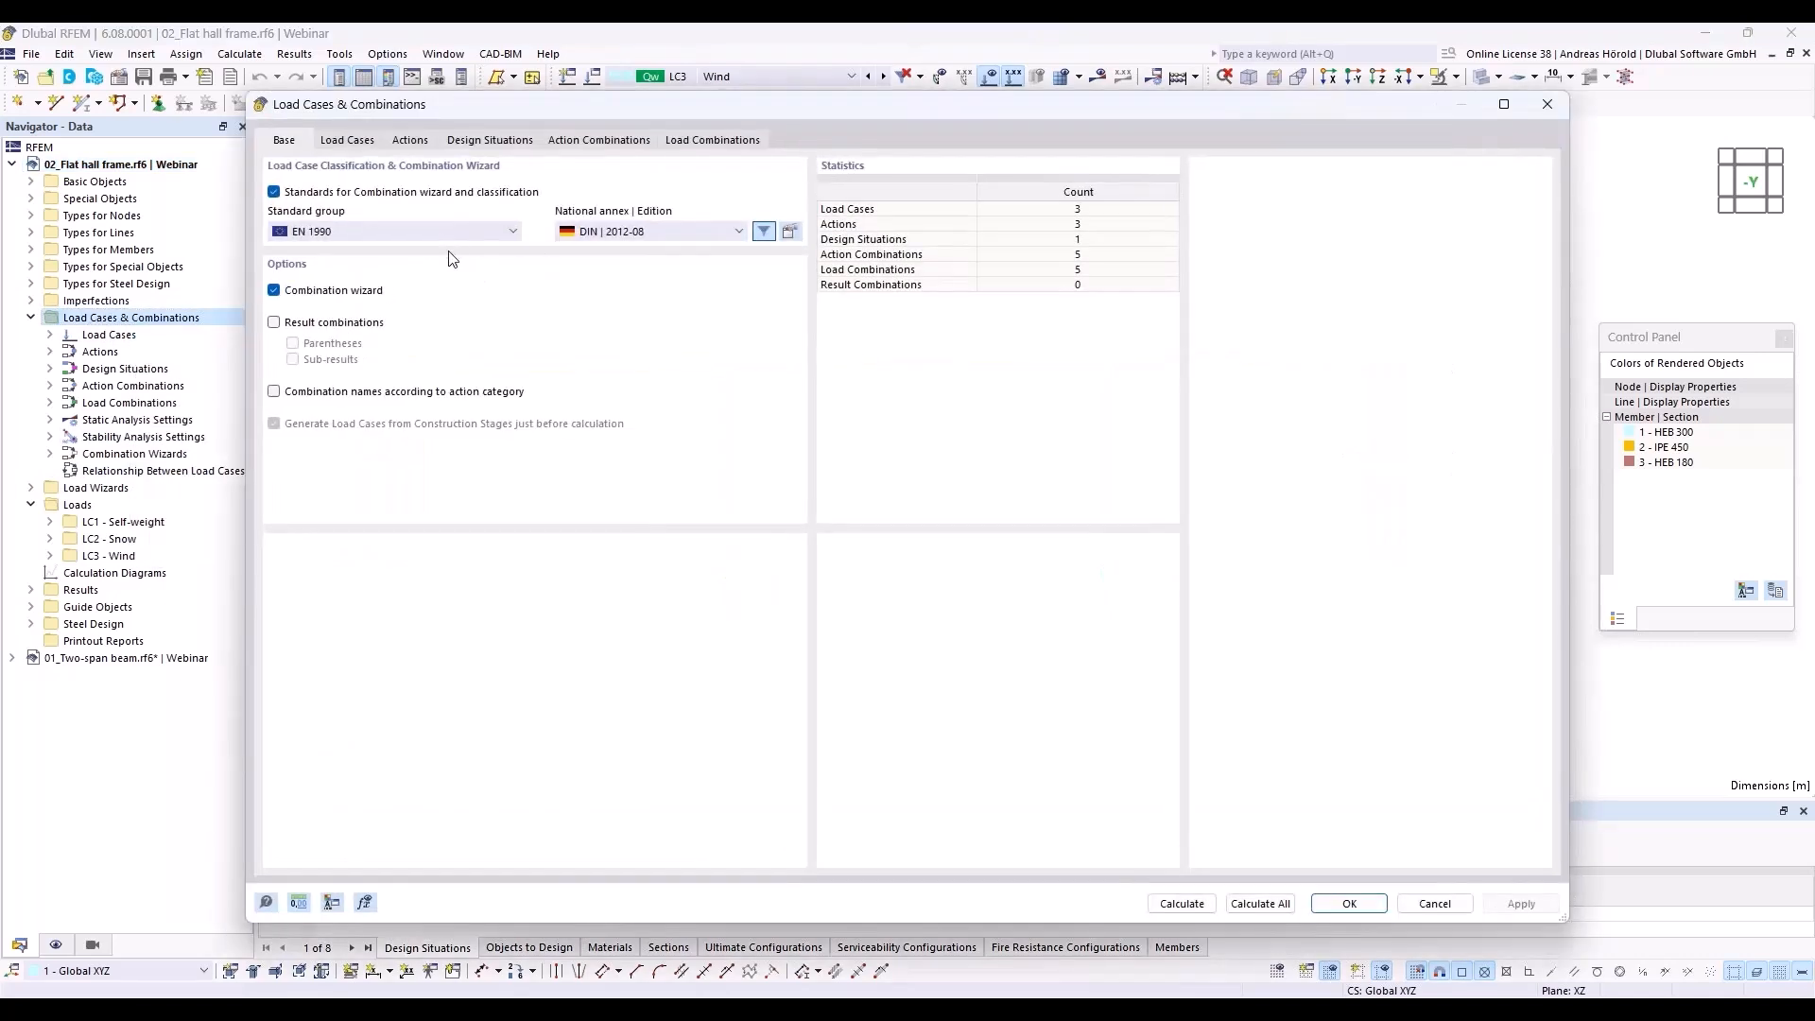
{"action": "left_click", "coordinate": [491, 141]}
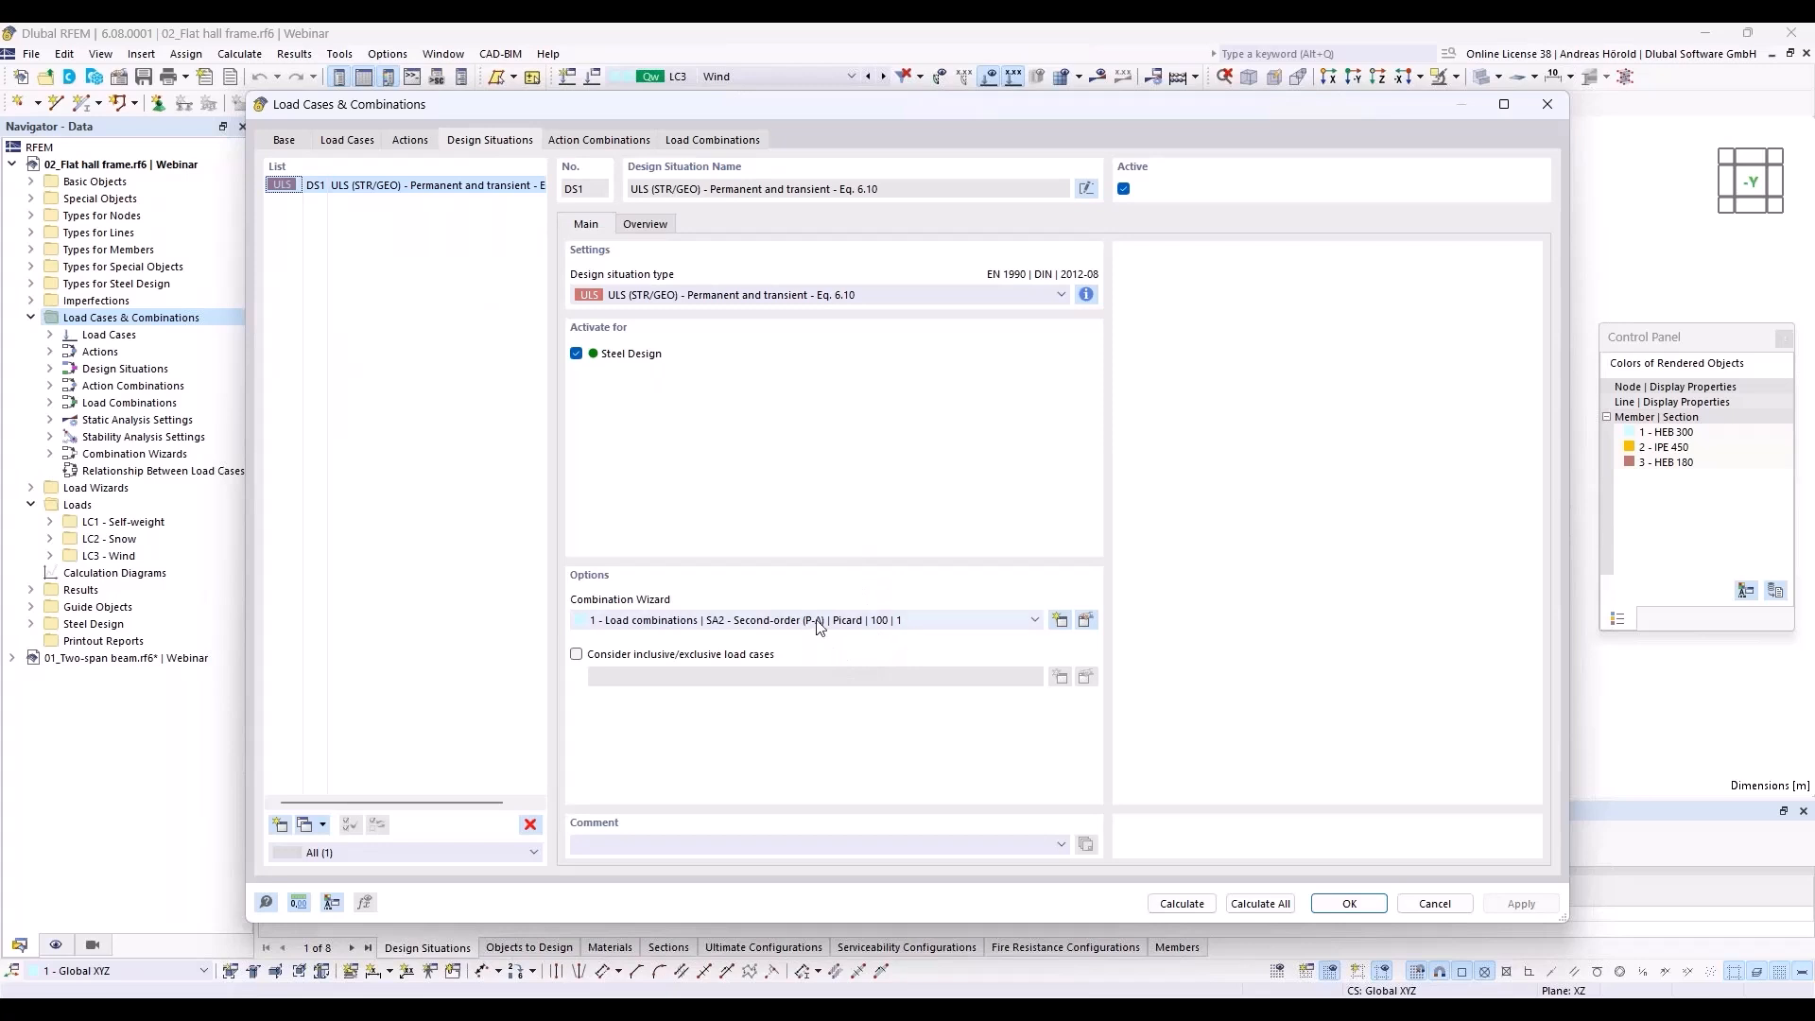
{"action": "left_click", "coordinate": [864, 622]}
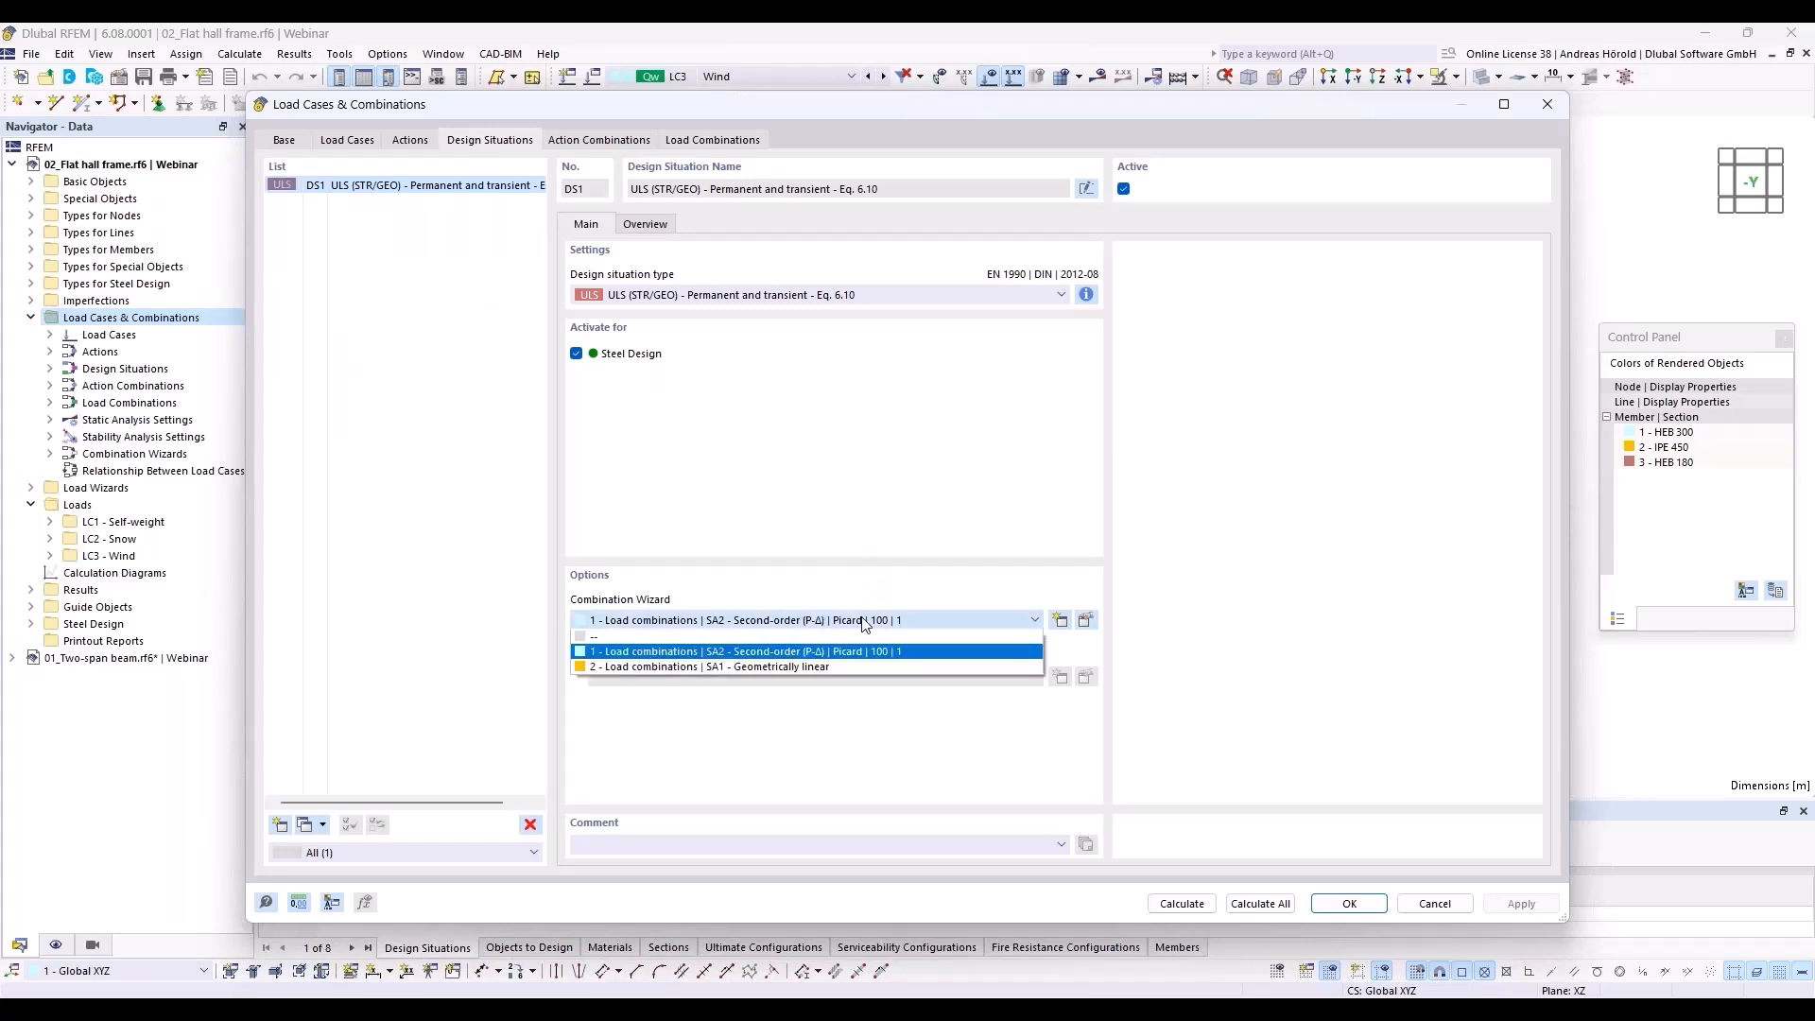
{"action": "left_click", "coordinate": [841, 669]}
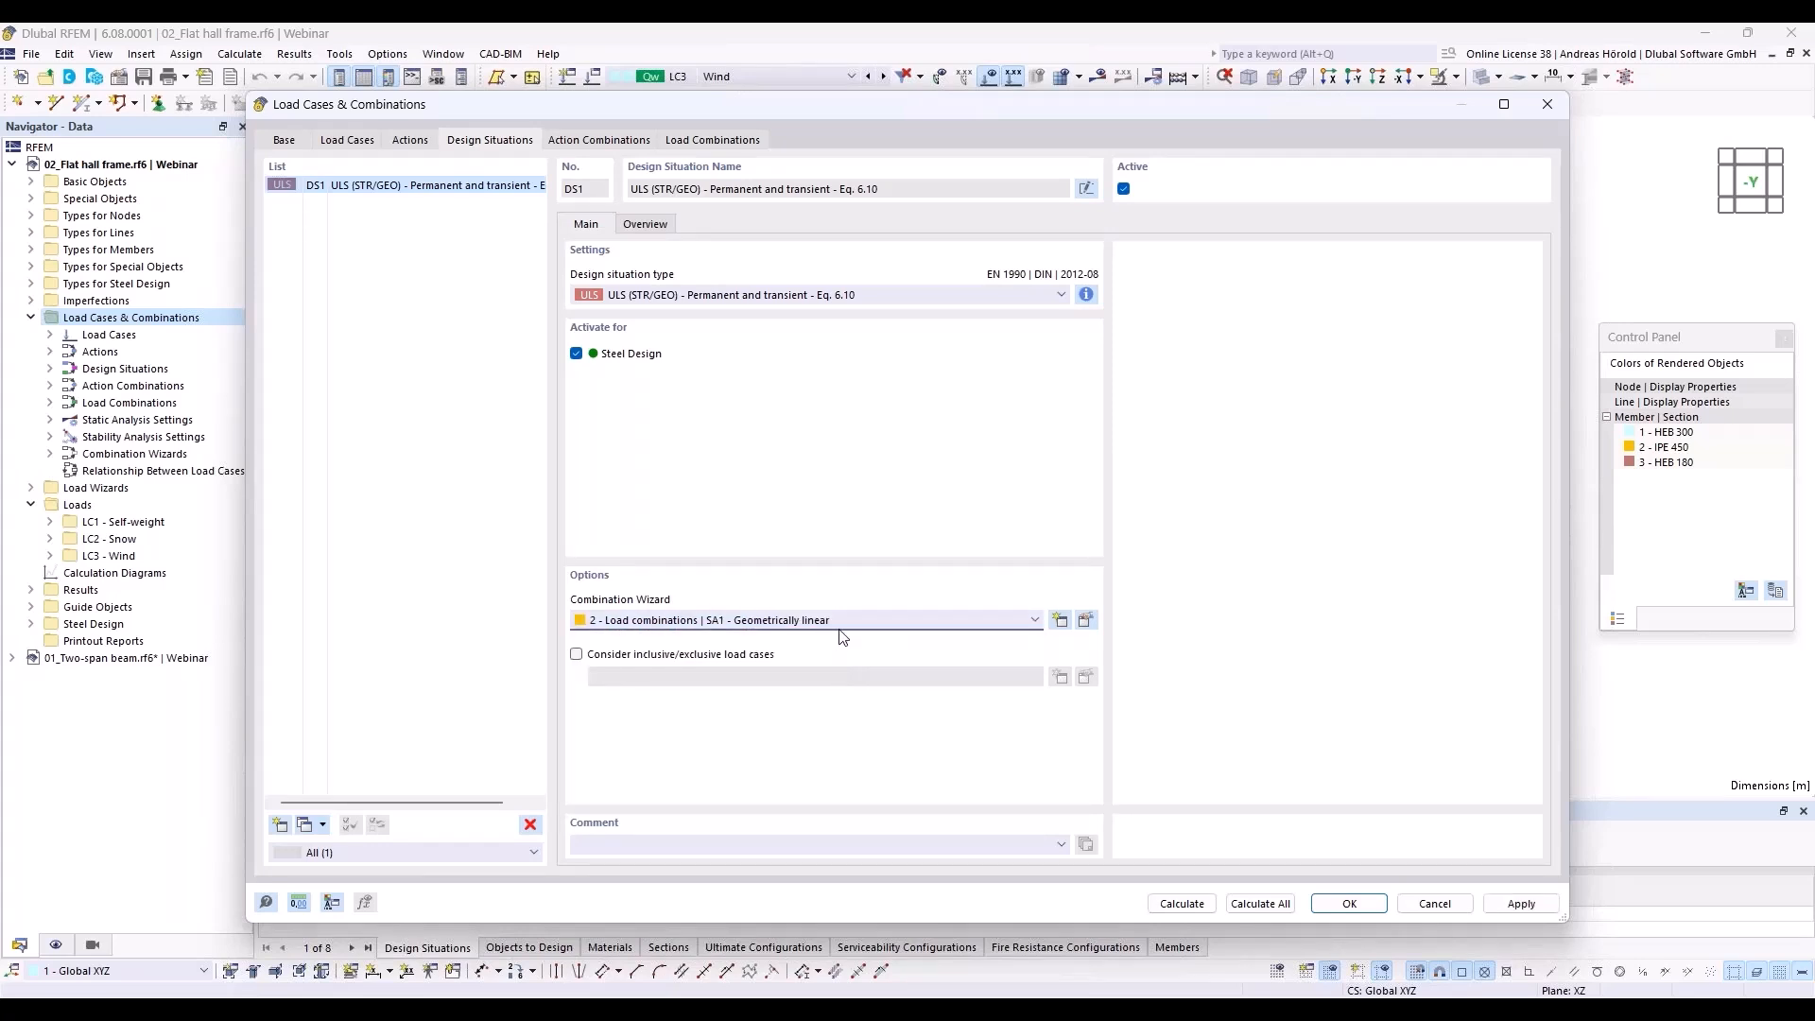
Activate stability analysis with ST1 (linear eigenvalue method, Lanczos) in the geometrically linear combination wizard.
{"action": "left_click", "coordinate": [1085, 620]}
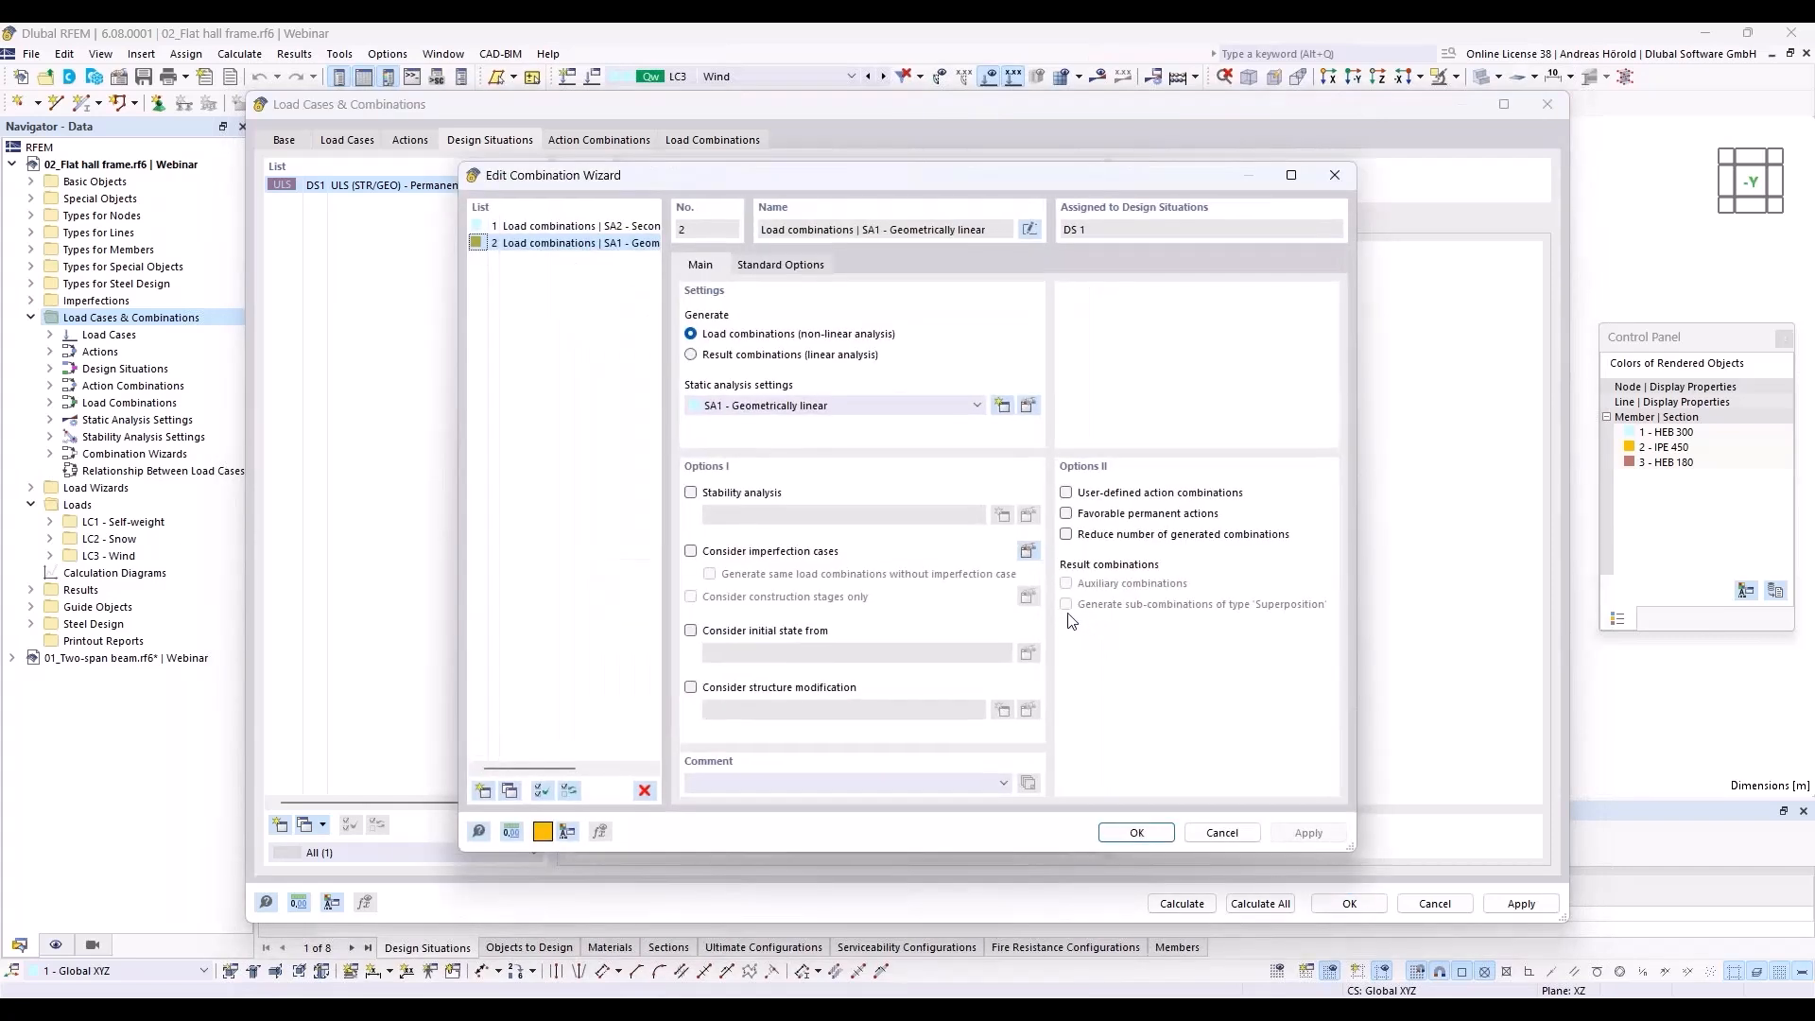
{"action": "left_click", "coordinate": [690, 493]}
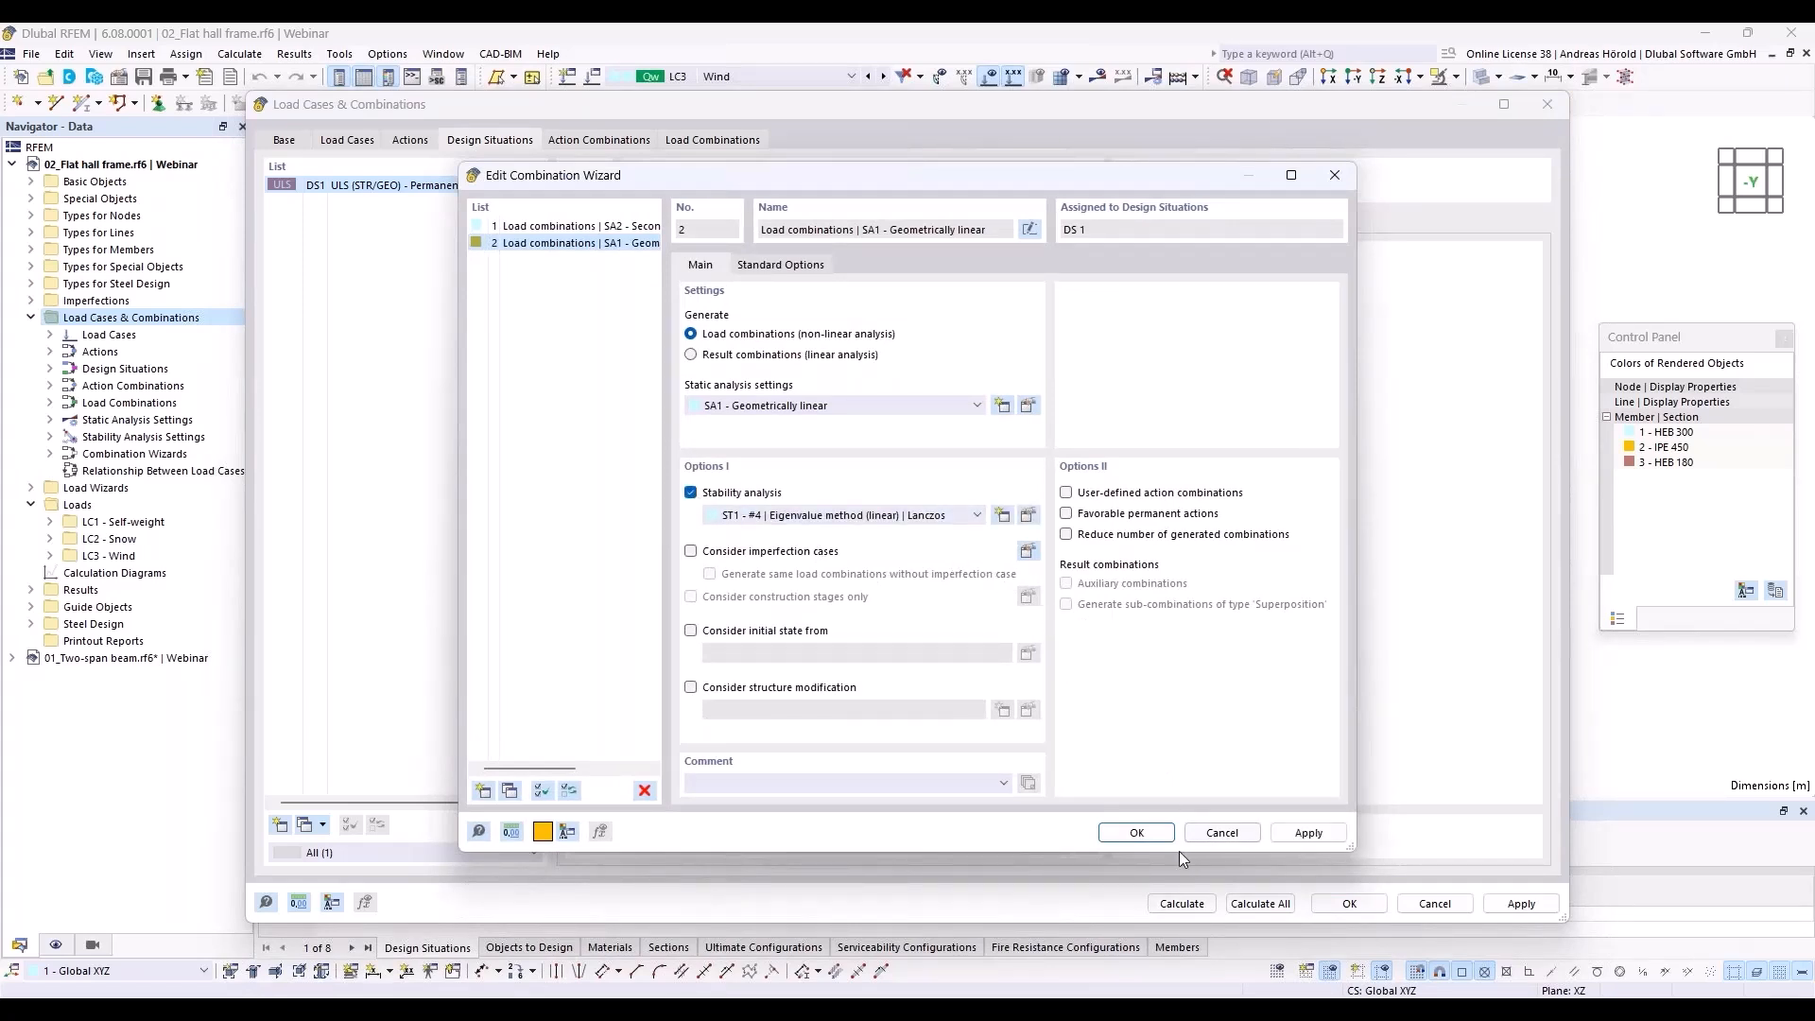
{"action": "left_click", "coordinate": [1133, 833]}
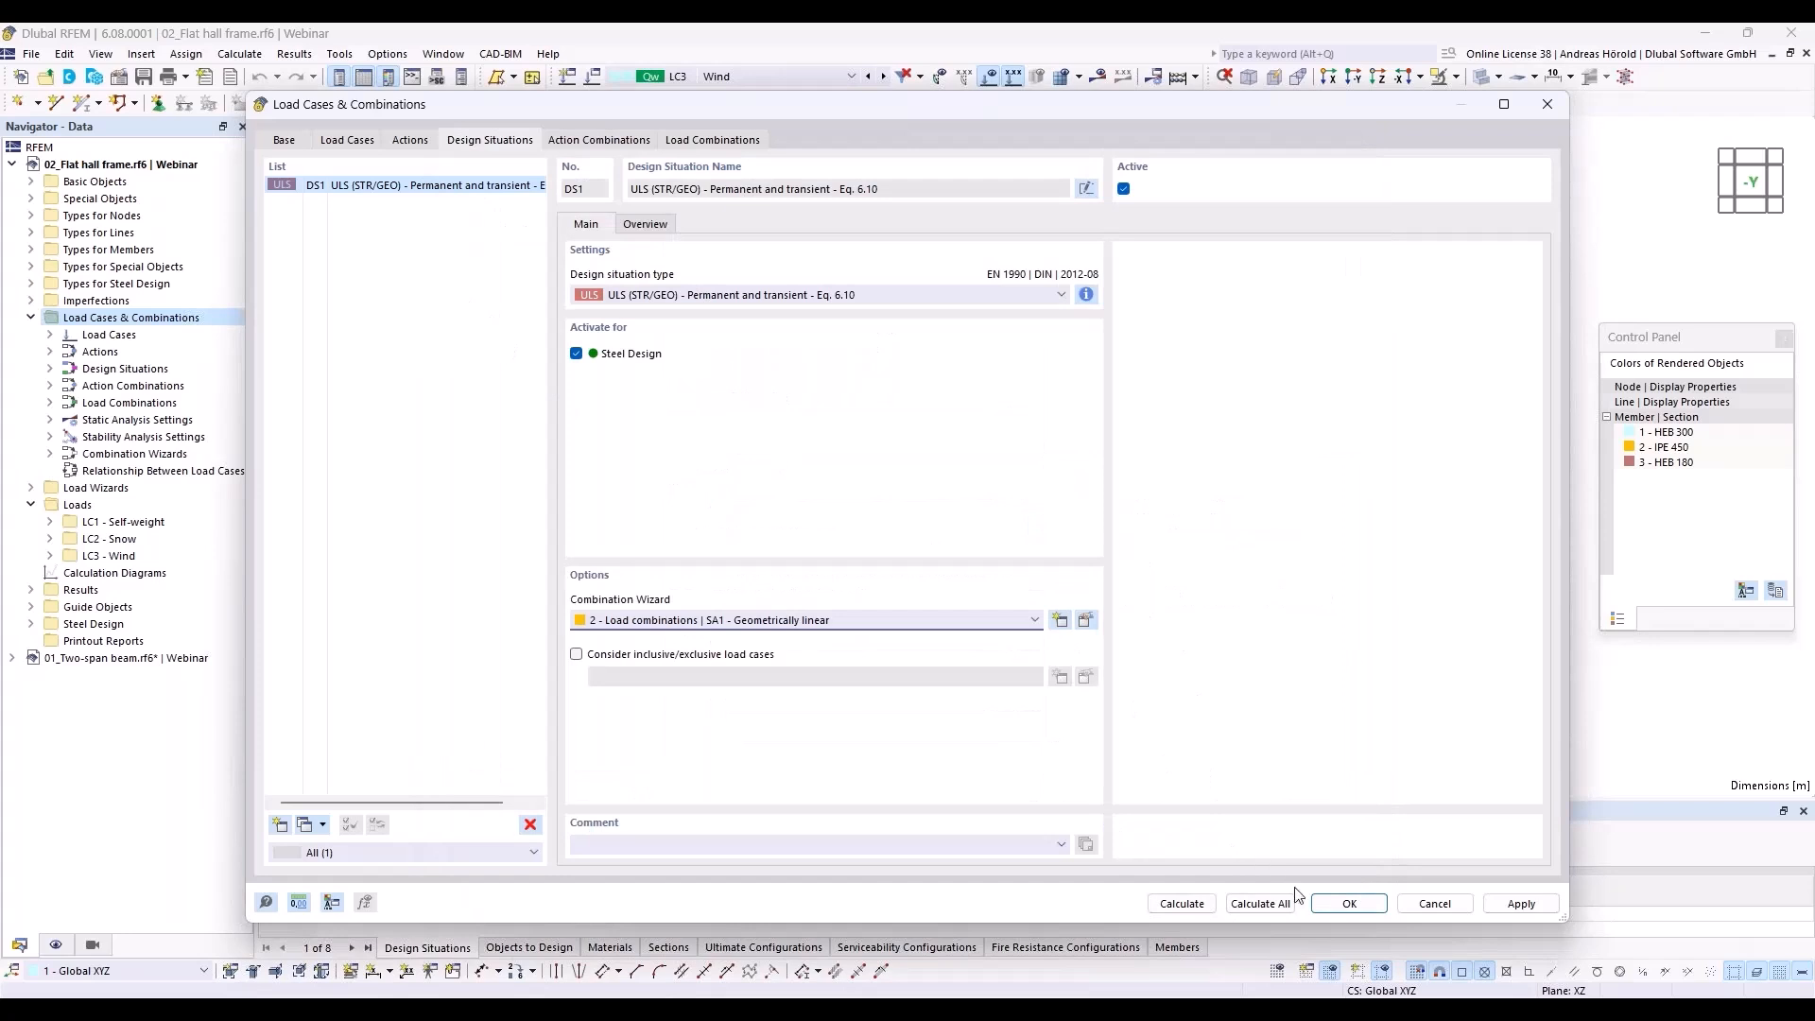
Calculate everything and enlarge the results table to review the maximum deformations and minimum critical load factor.
{"action": "left_click", "coordinate": [1258, 904]}
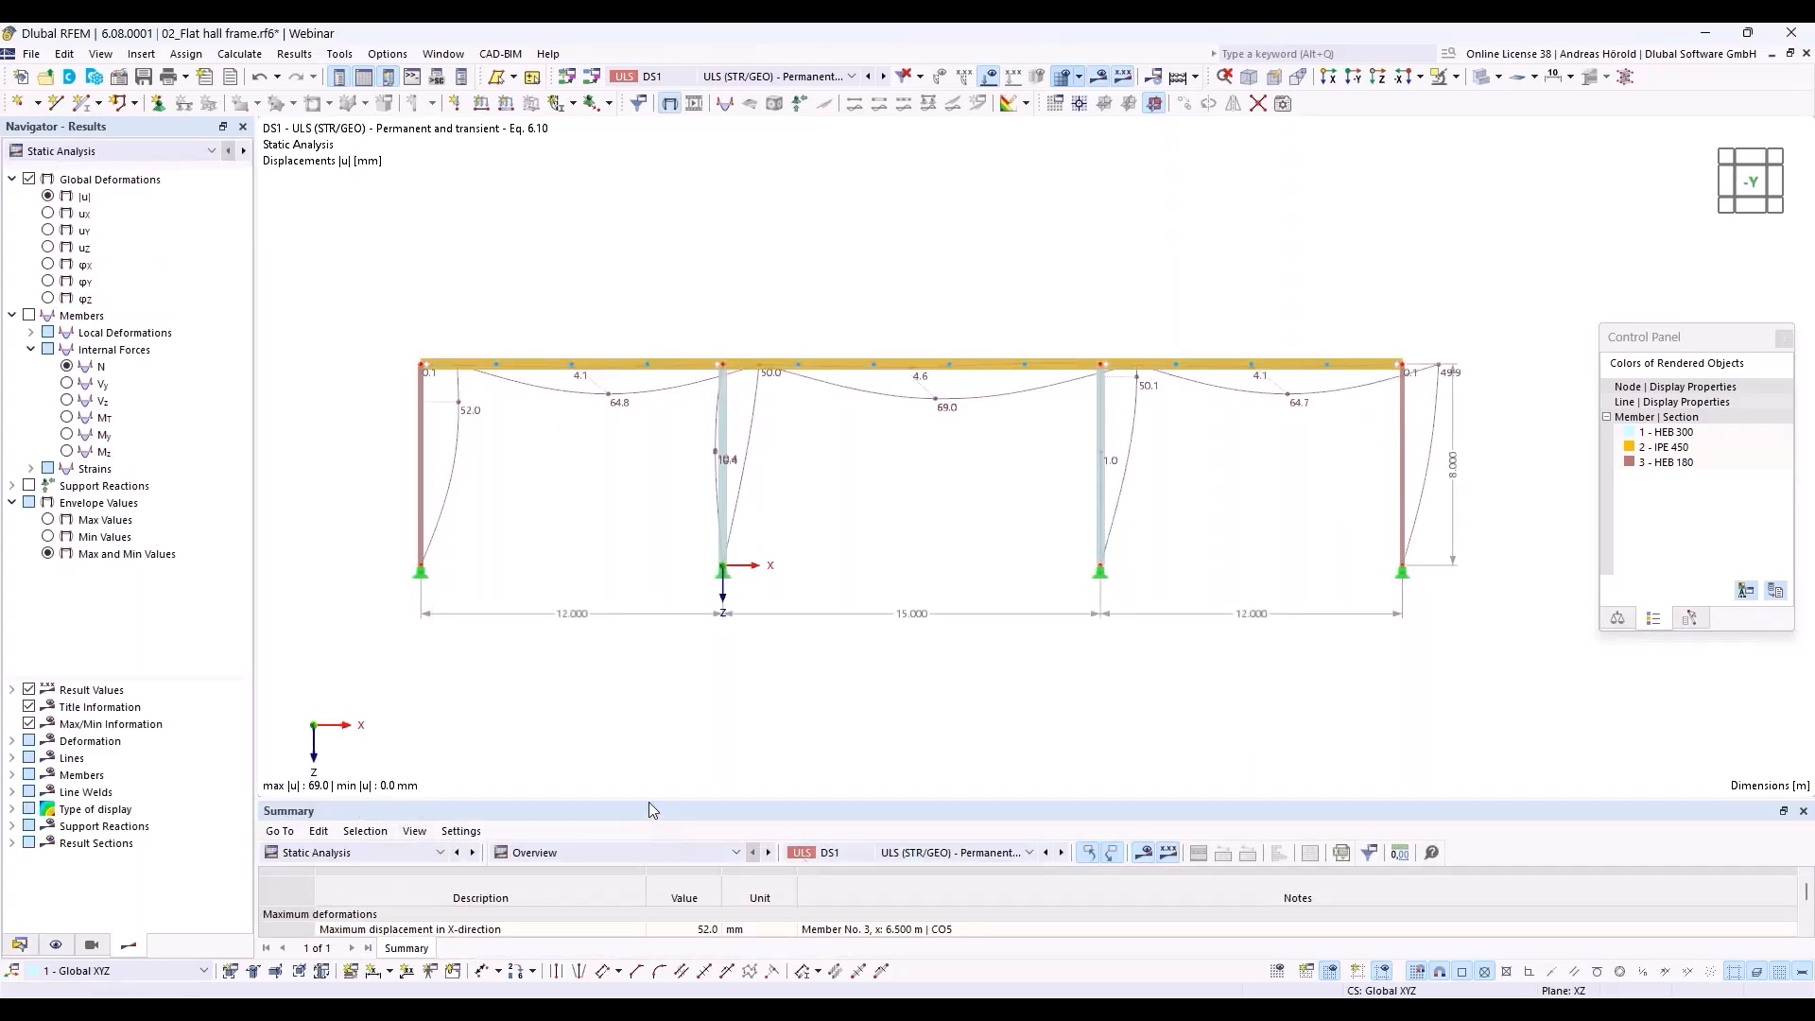
{"action": "left_click_drag", "start_coordinate": [649, 804], "coordinate": [651, 675]}
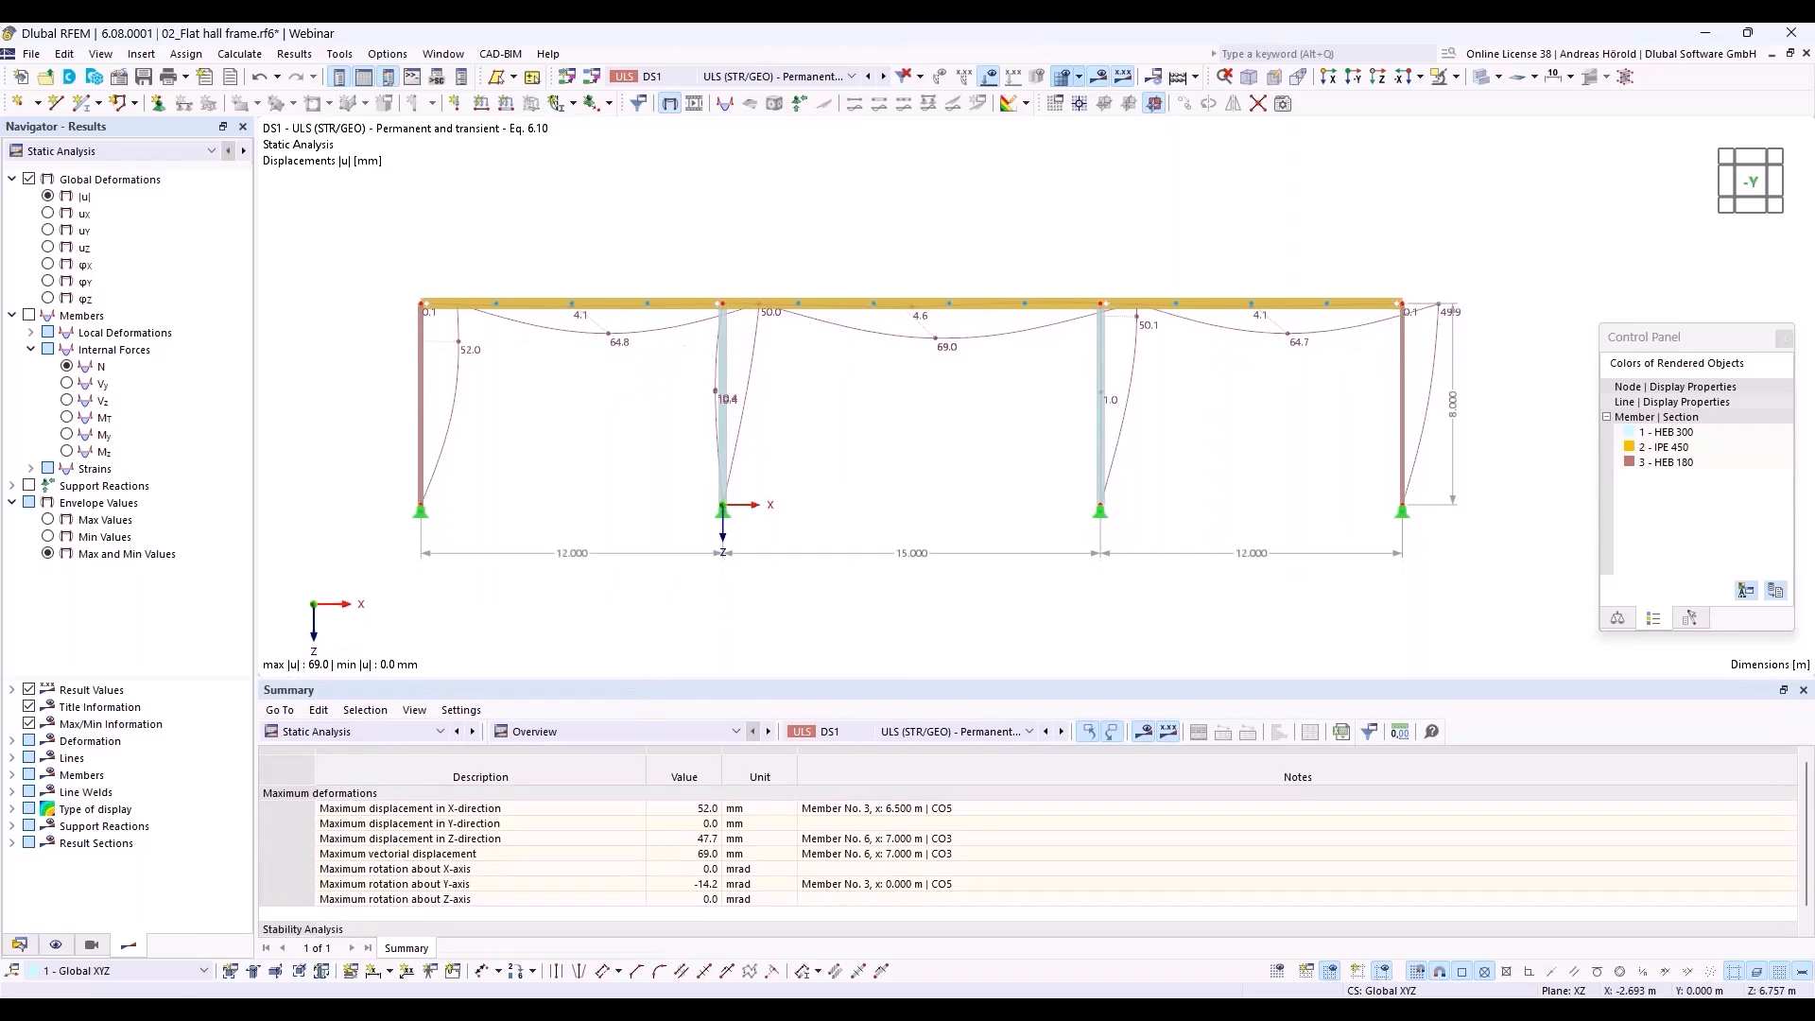
{"action": "left_click_drag", "start_coordinate": [656, 677], "coordinate": [655, 612]}
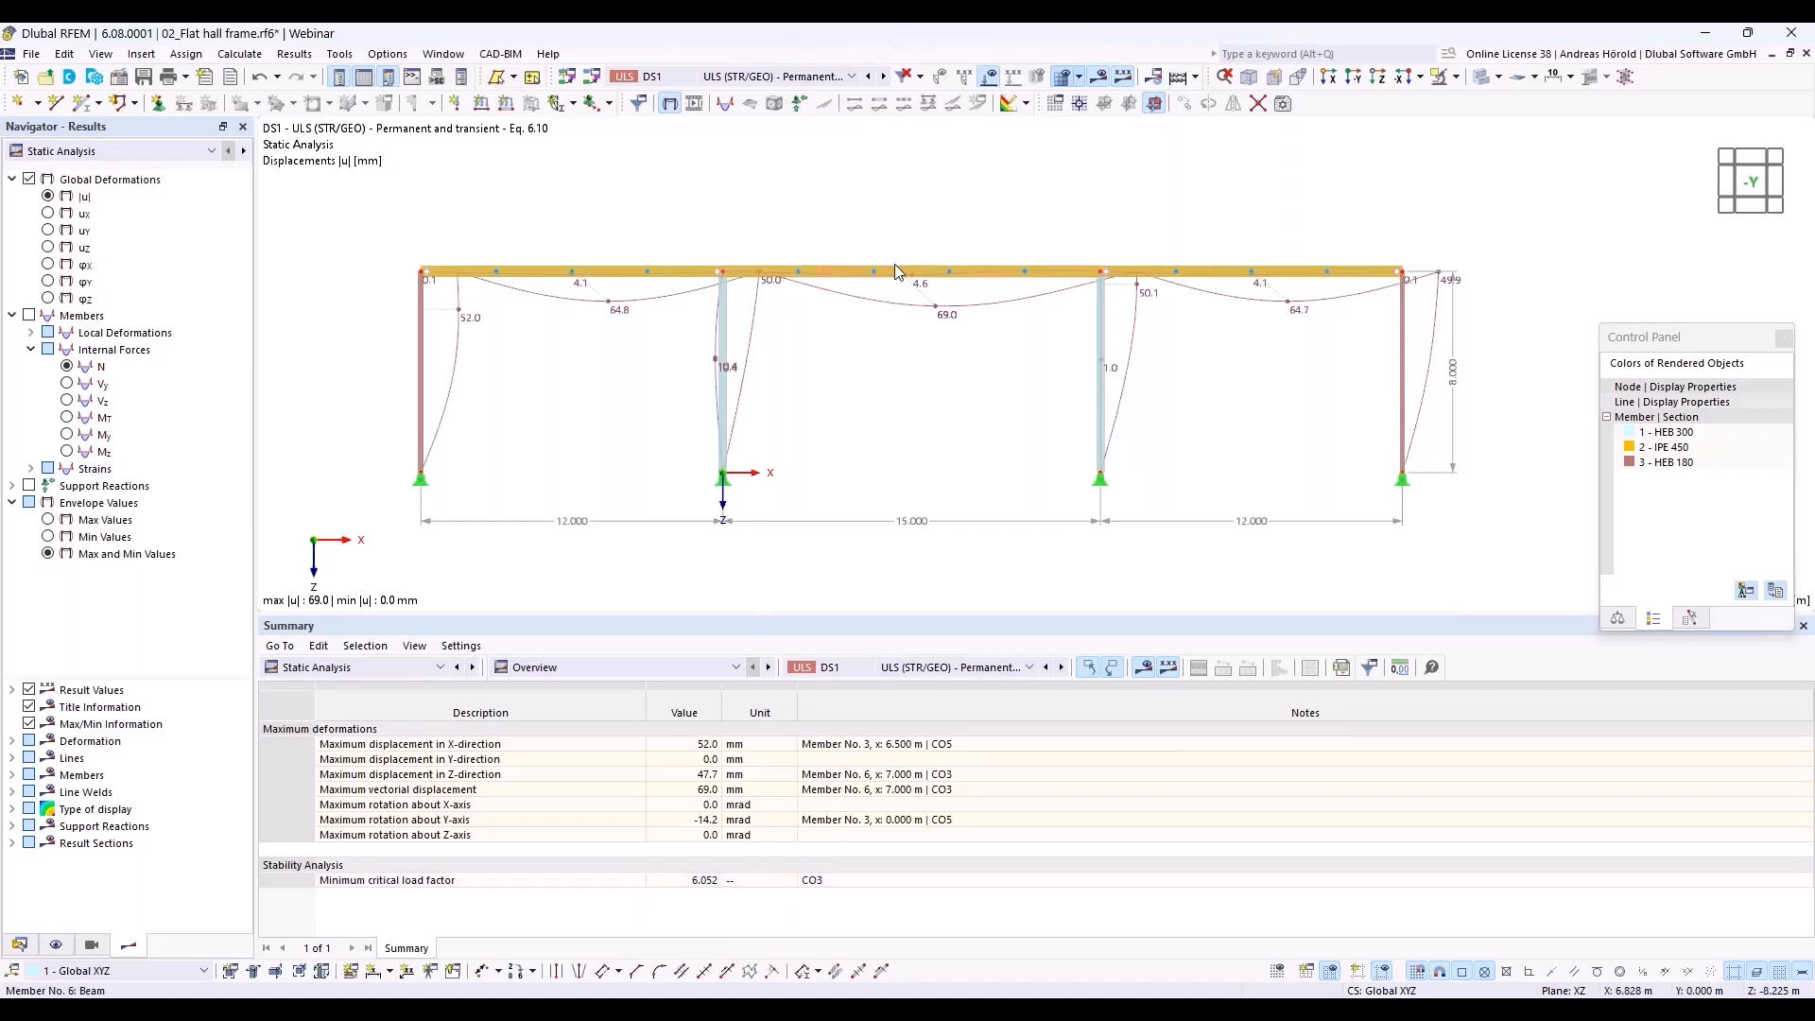
{"action": "mouse_move", "coordinate": [898, 272]}
{"action": "mouse_move", "coordinate": [1104, 289]}
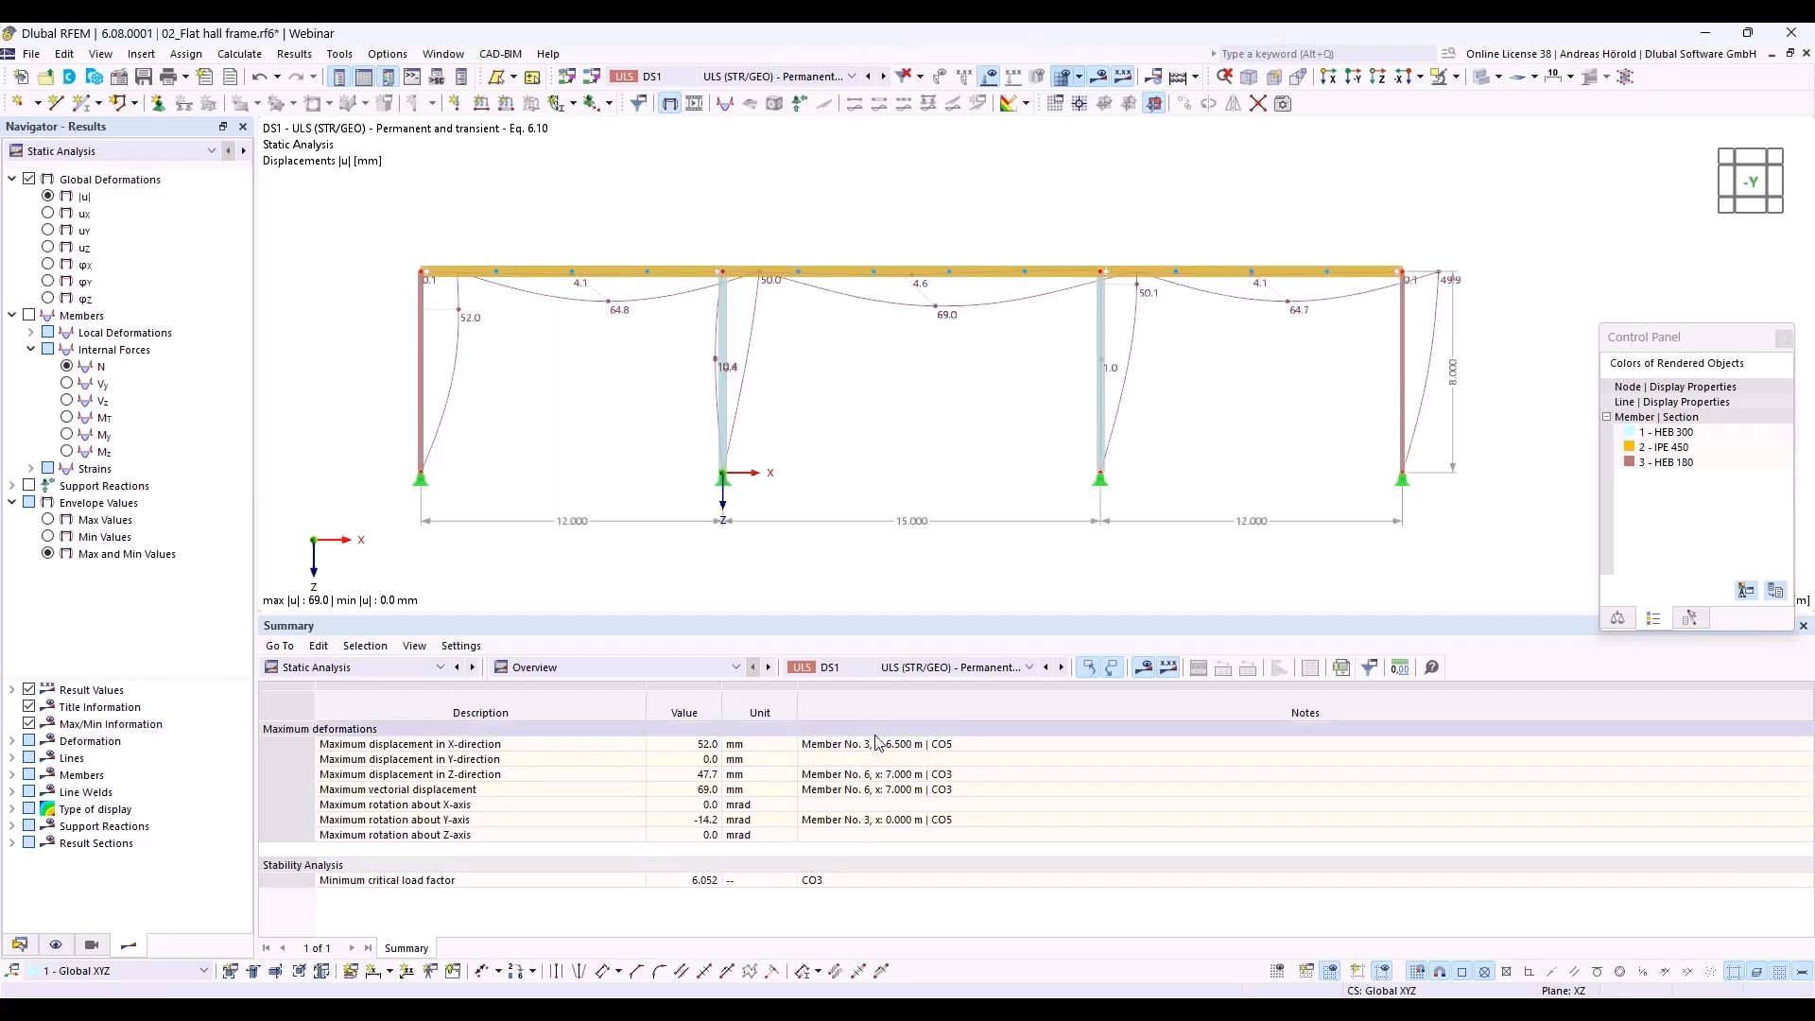
Display the stability analysis results for load combination CO3 as effective lengths and critical loads by member.
{"action": "left_click", "coordinate": [400, 665]}
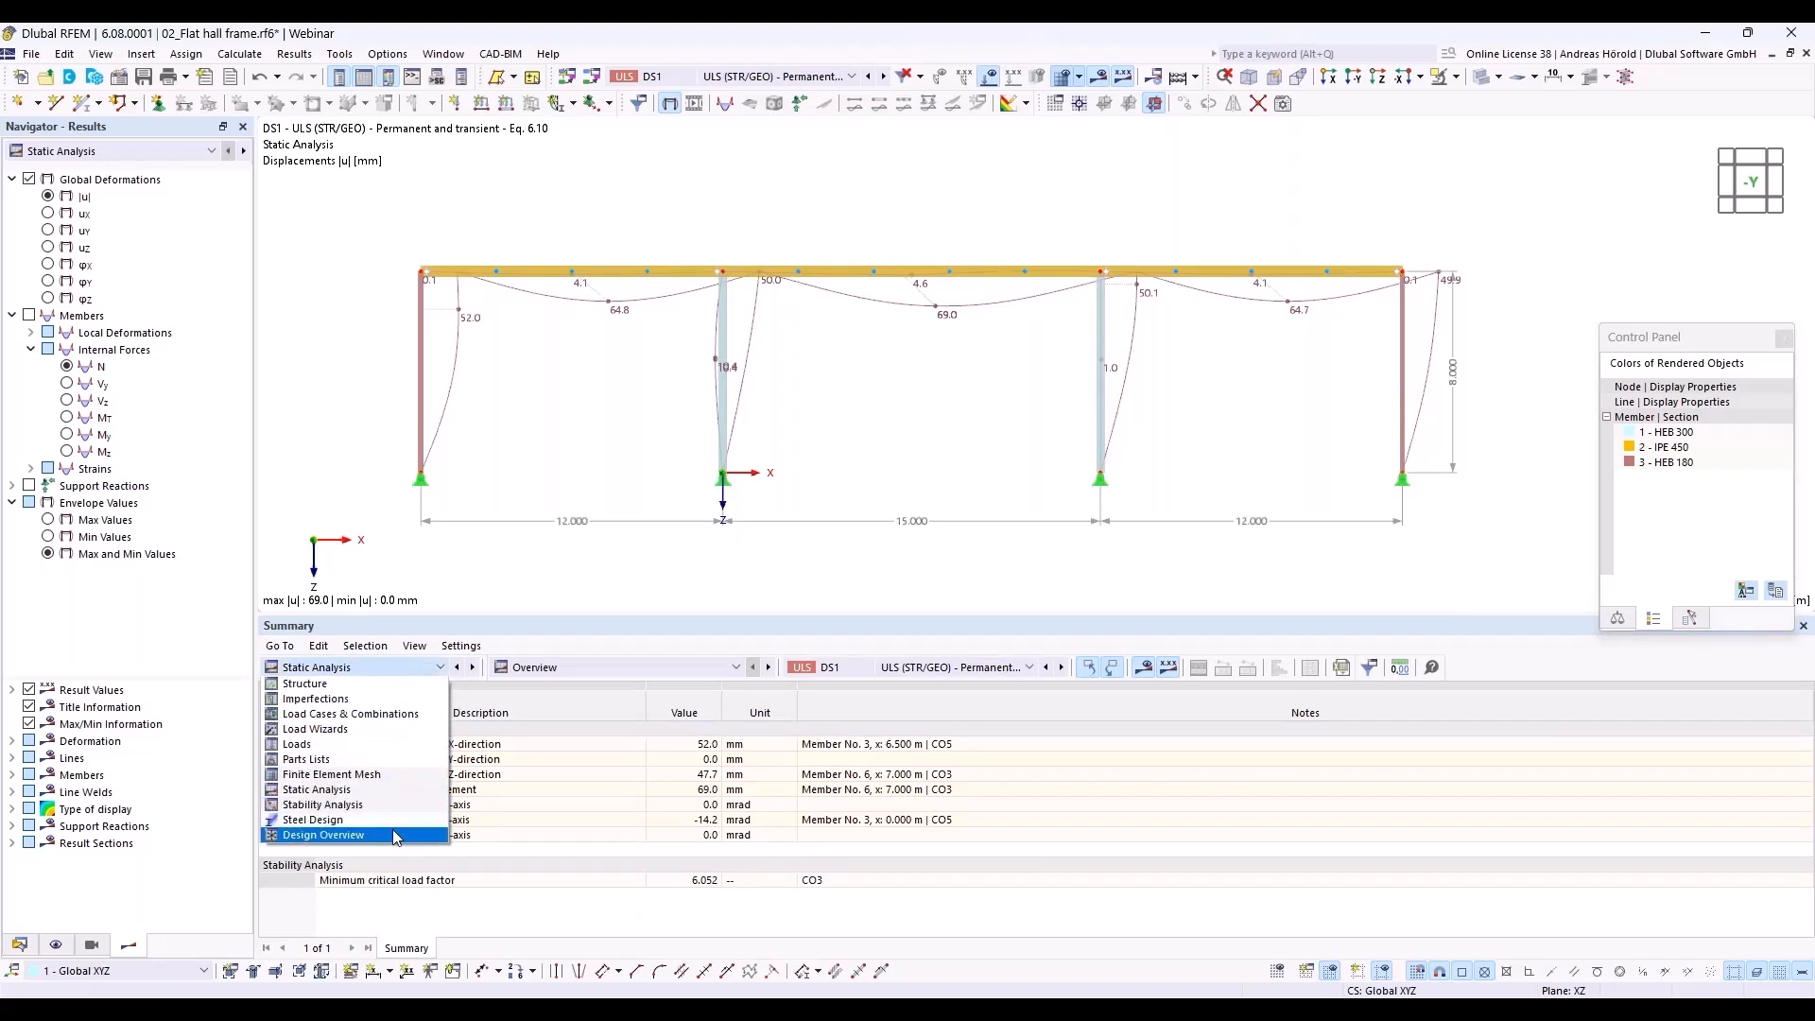
{"action": "left_click", "coordinate": [397, 805]}
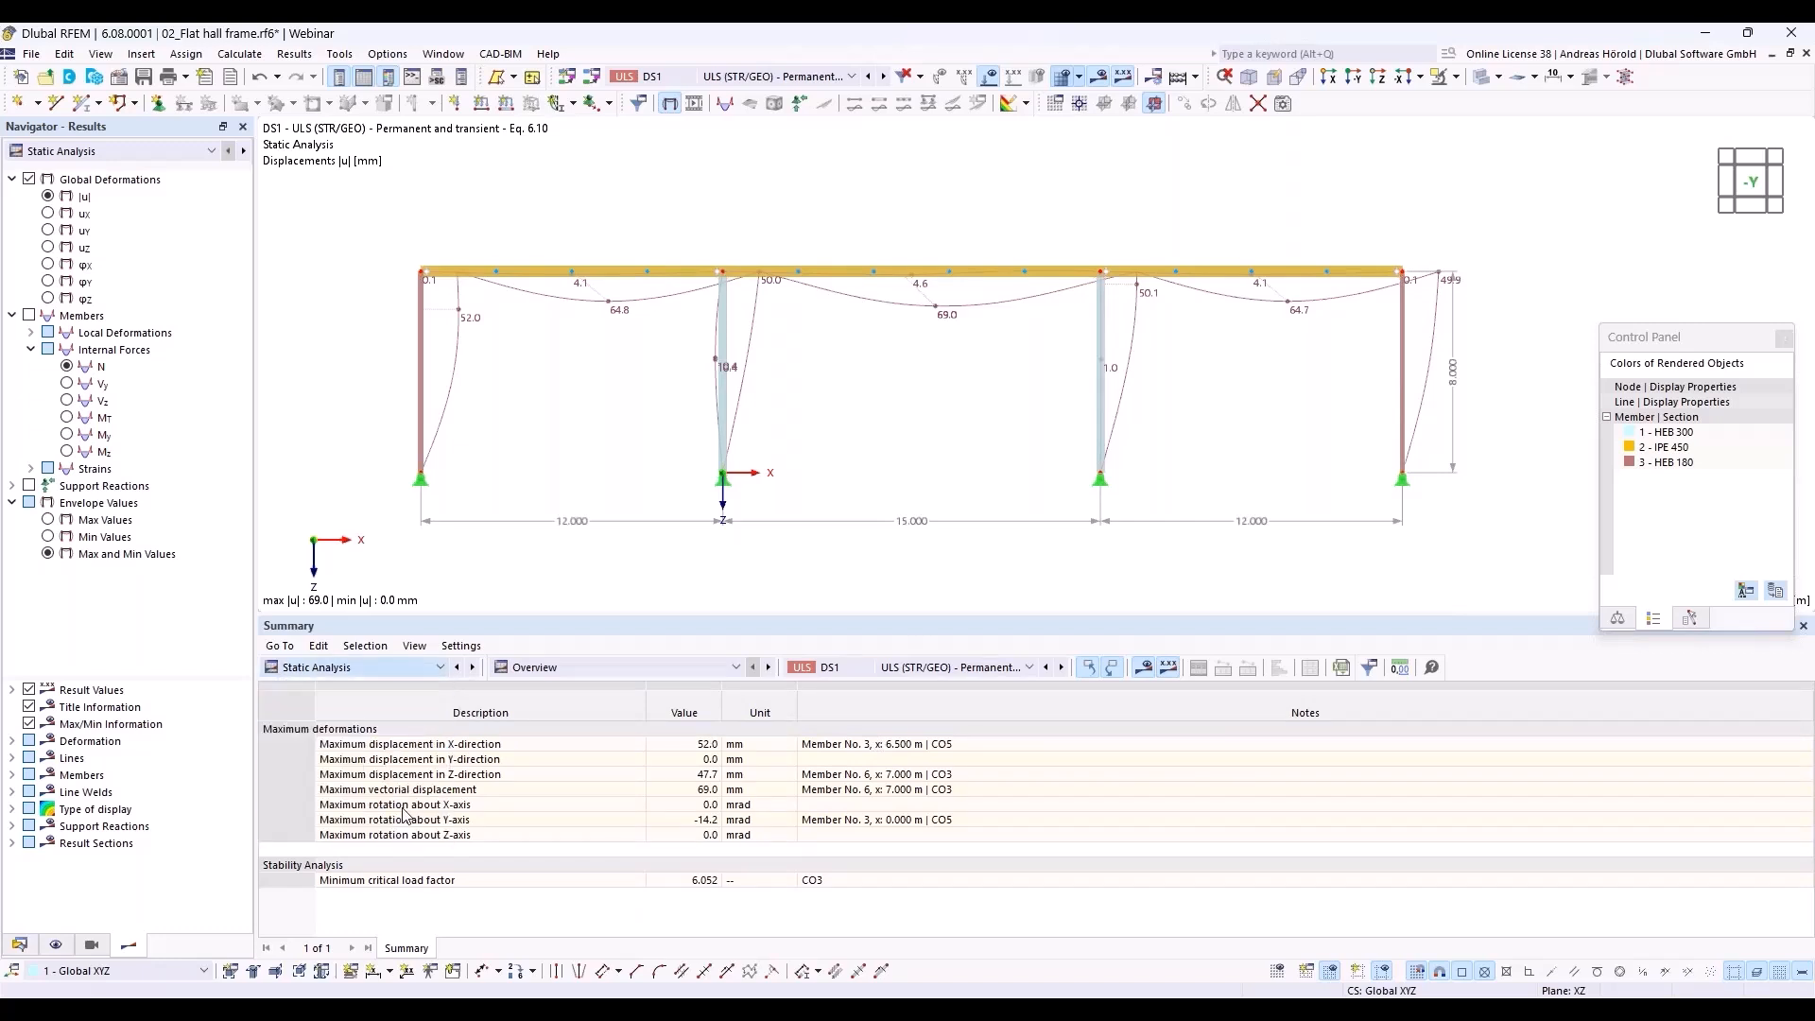
{"action": "left_click", "coordinate": [651, 668]}
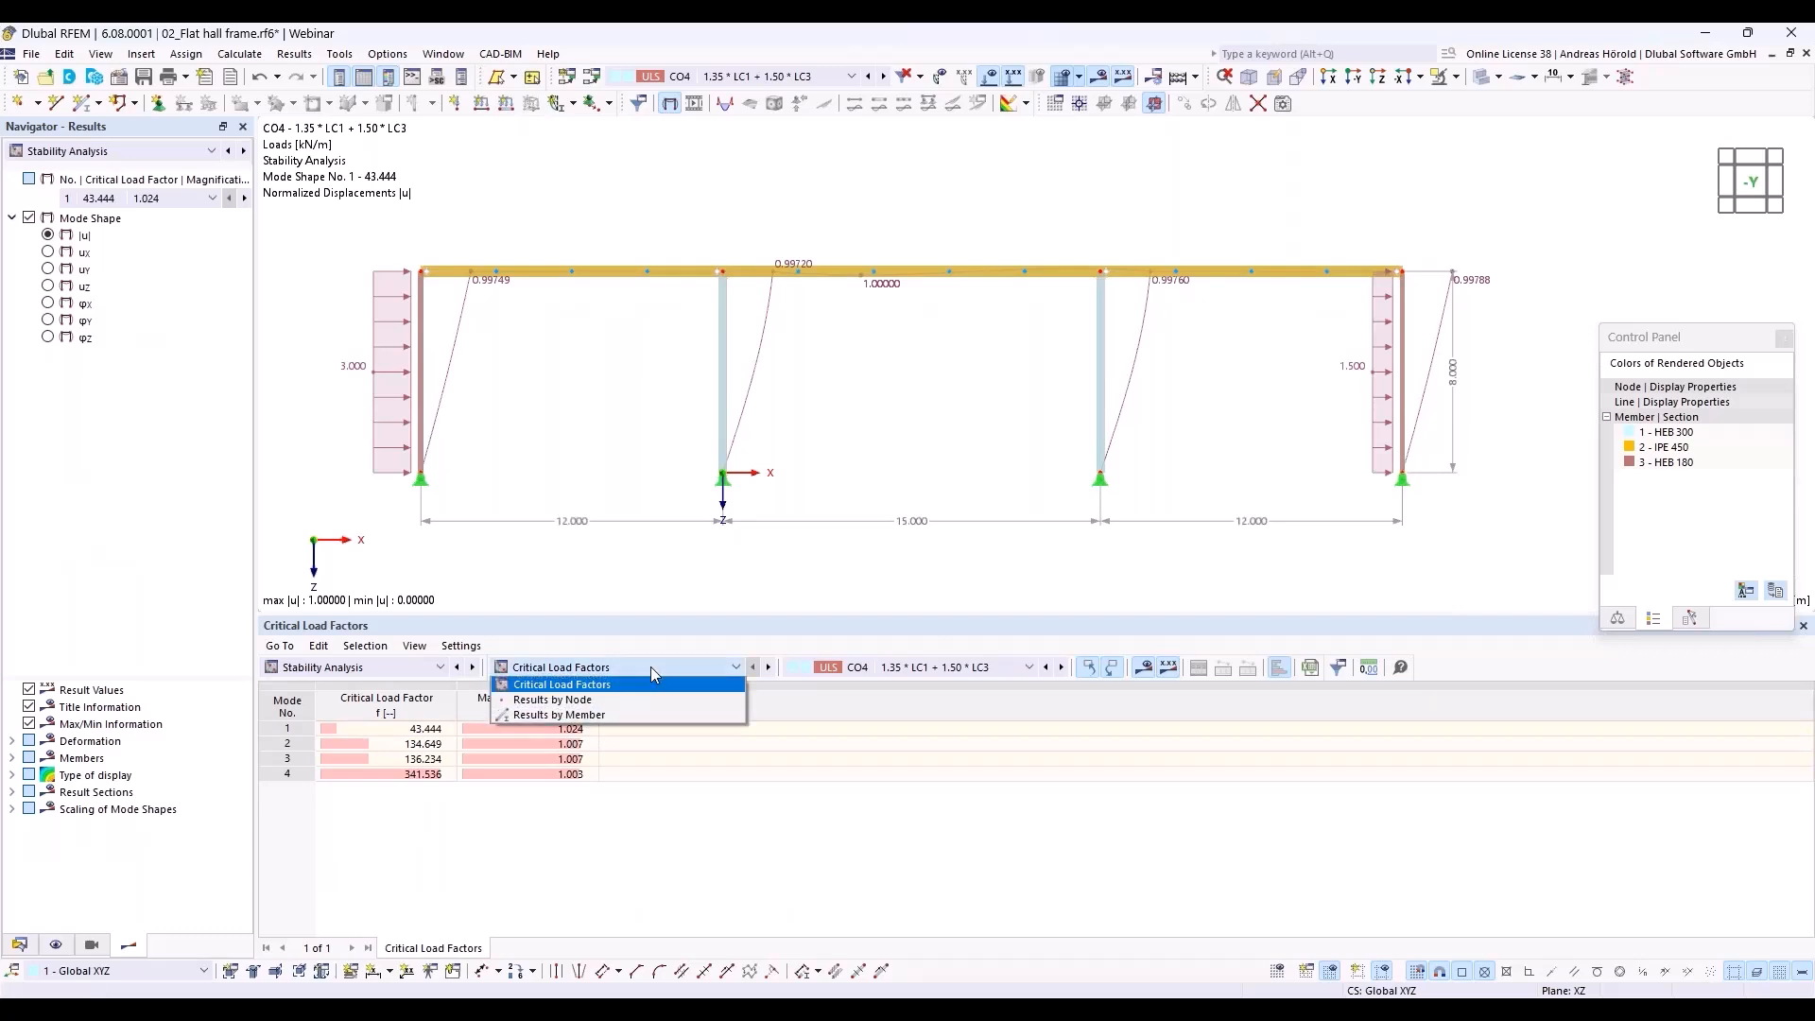
{"action": "left_click", "coordinate": [651, 715]}
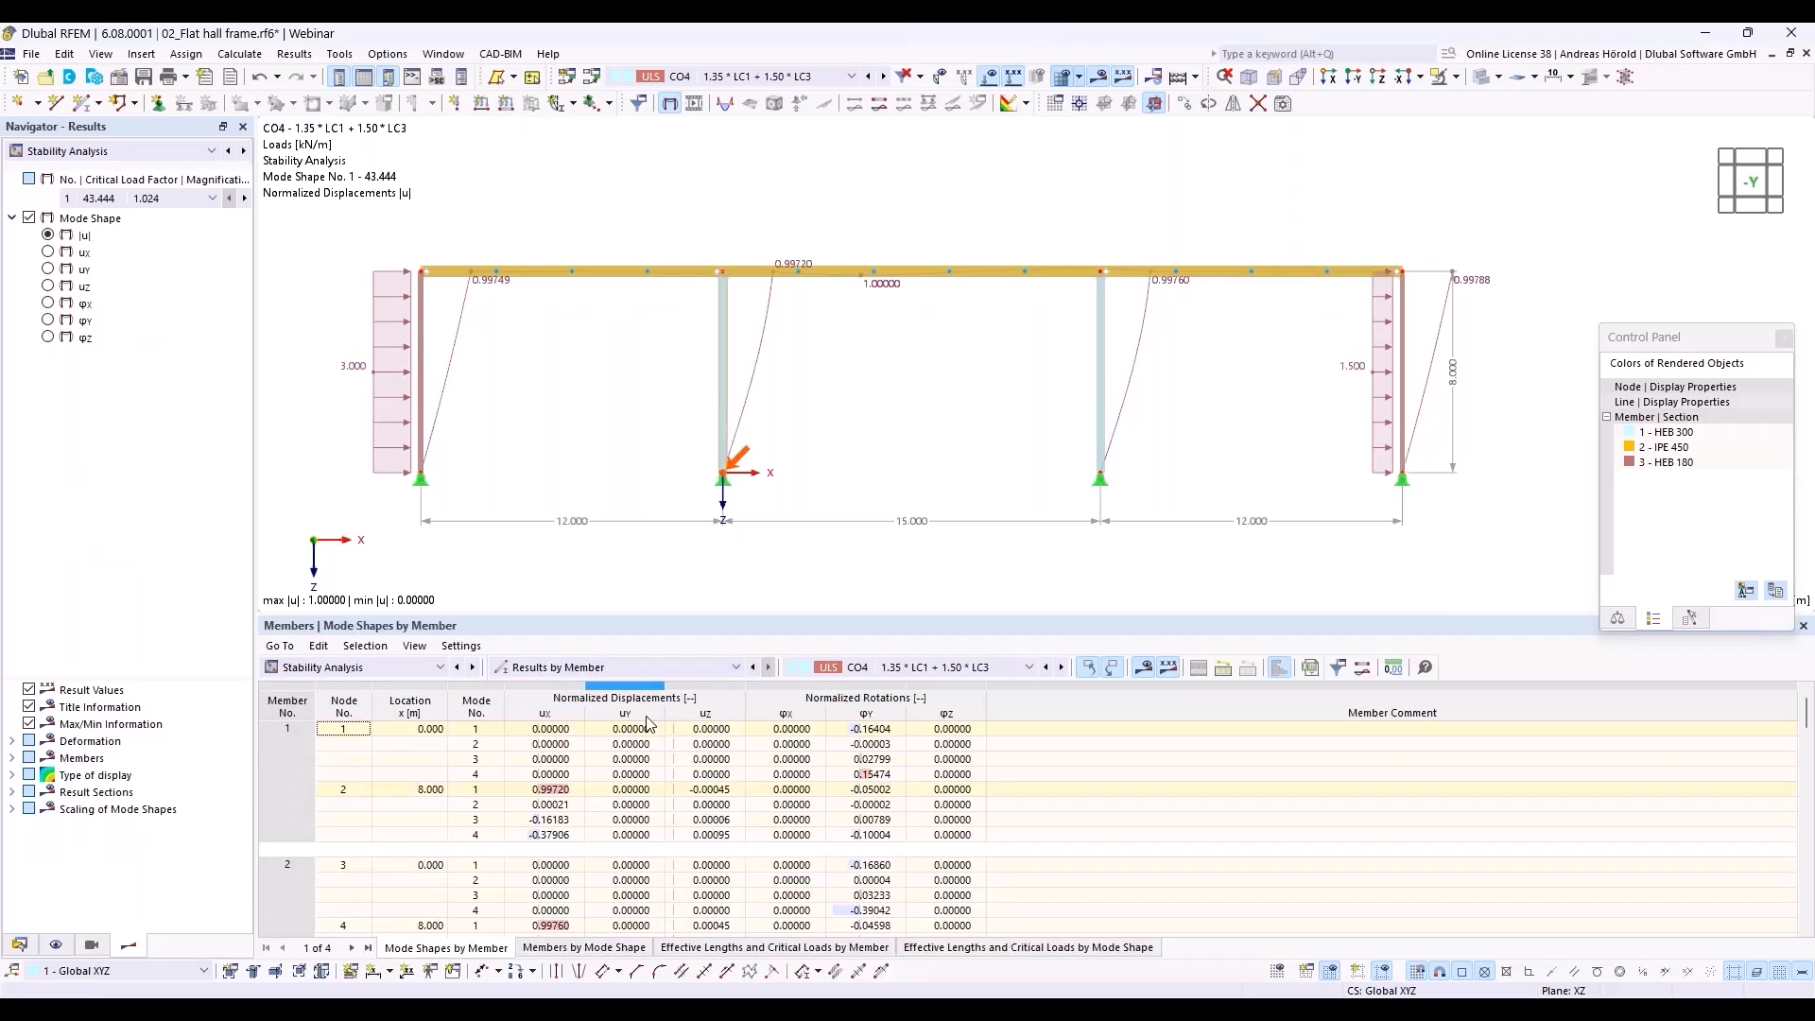
{"action": "left_click", "coordinate": [900, 674]}
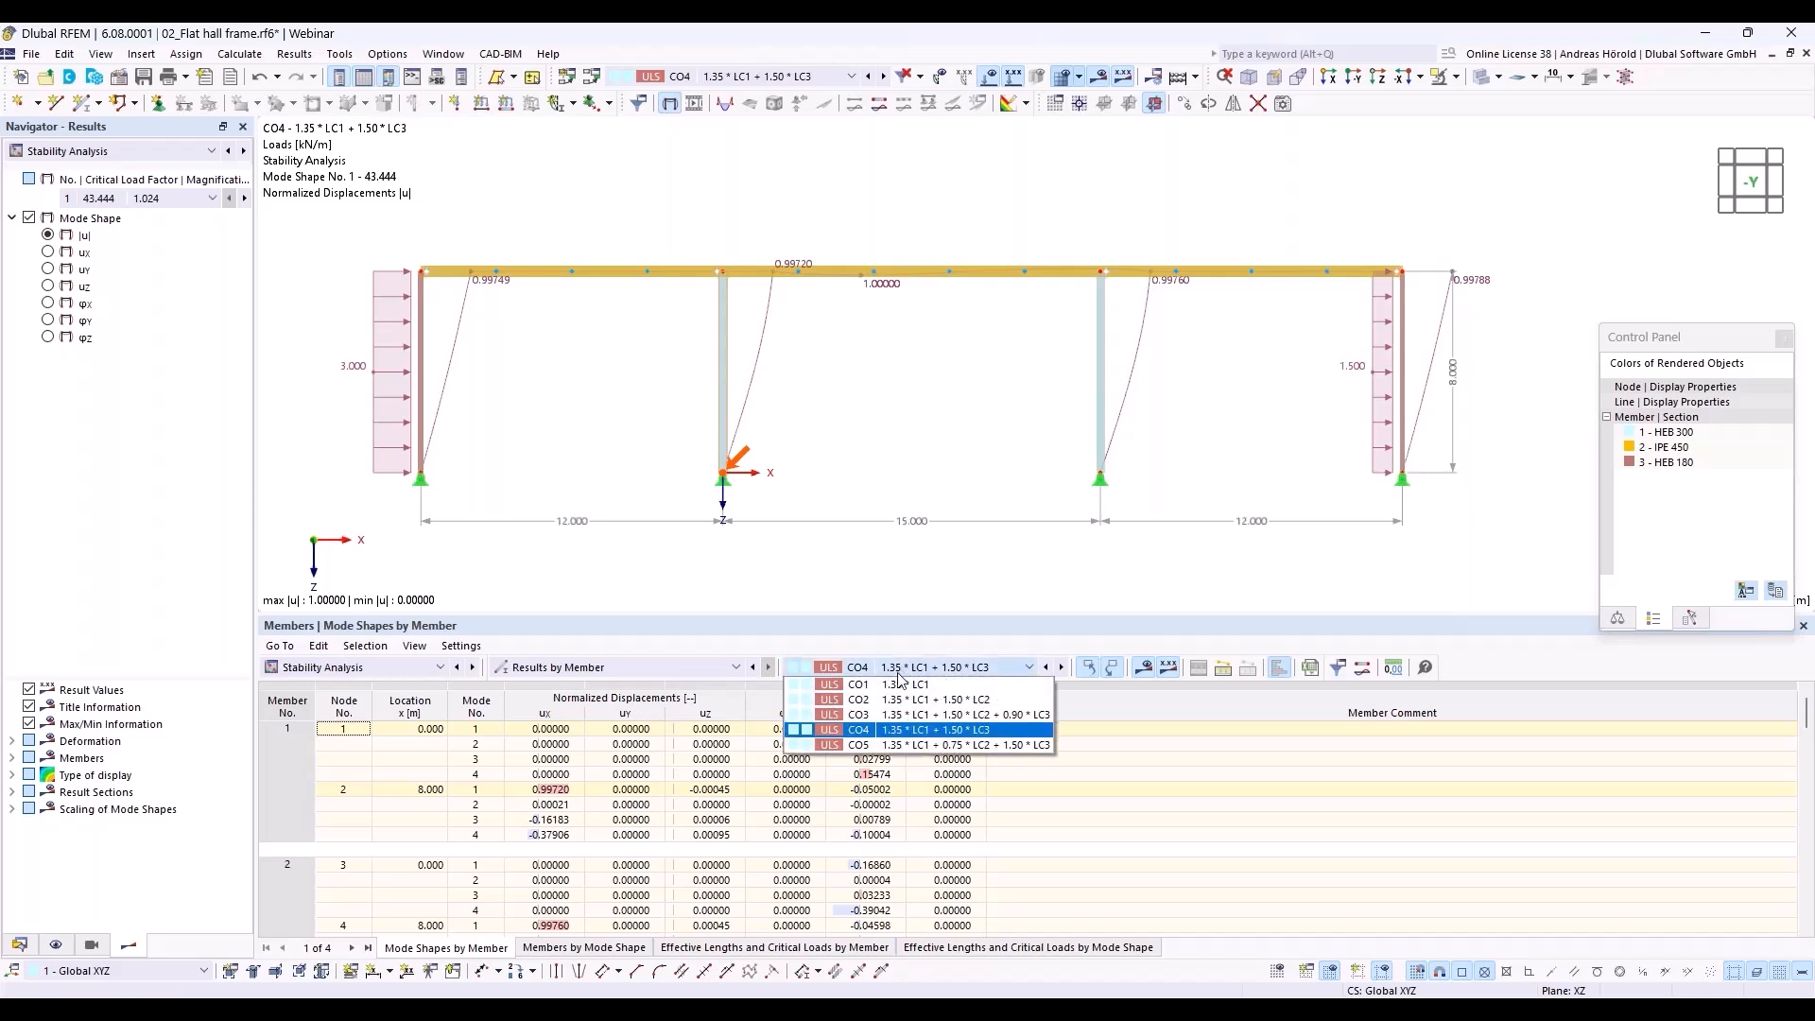
{"action": "left_click", "coordinate": [893, 719]}
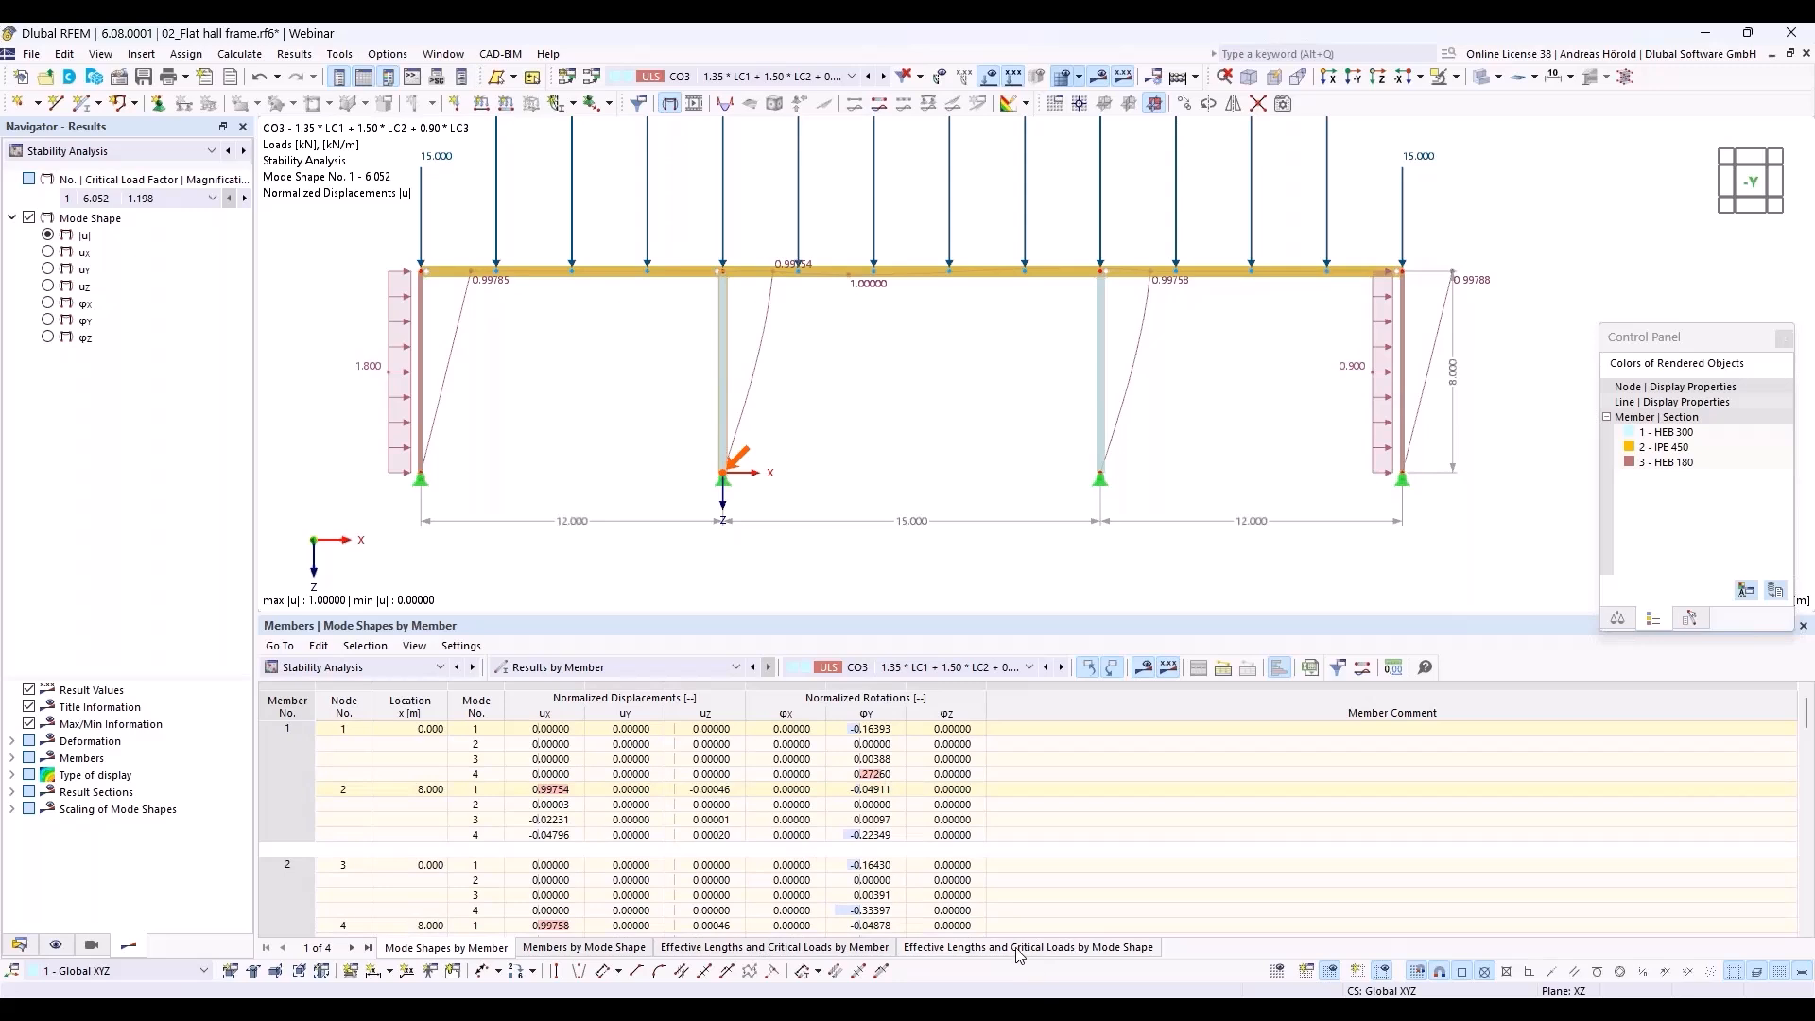
{"action": "left_click", "coordinate": [830, 948]}
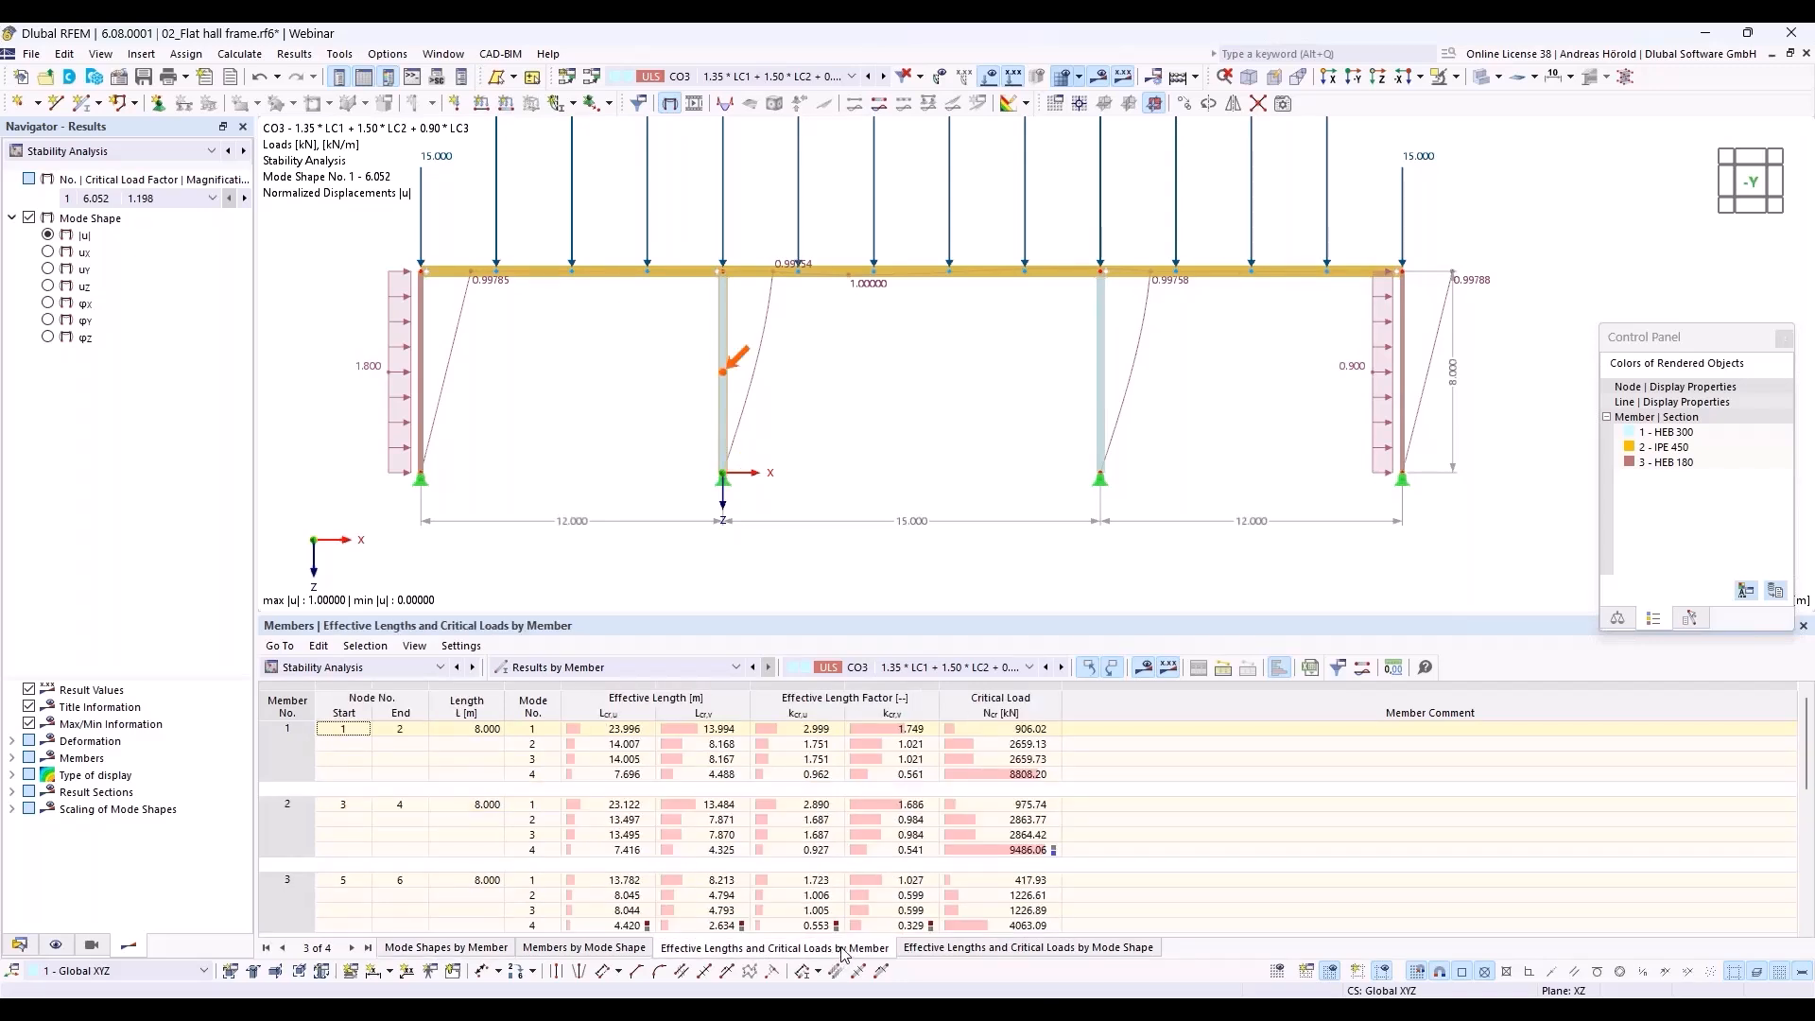
Examine the first-mode effective length factors kcr,u of members 1 to 4 and locate these columns in the frame.
{"action": "left_click", "coordinate": [815, 730]}
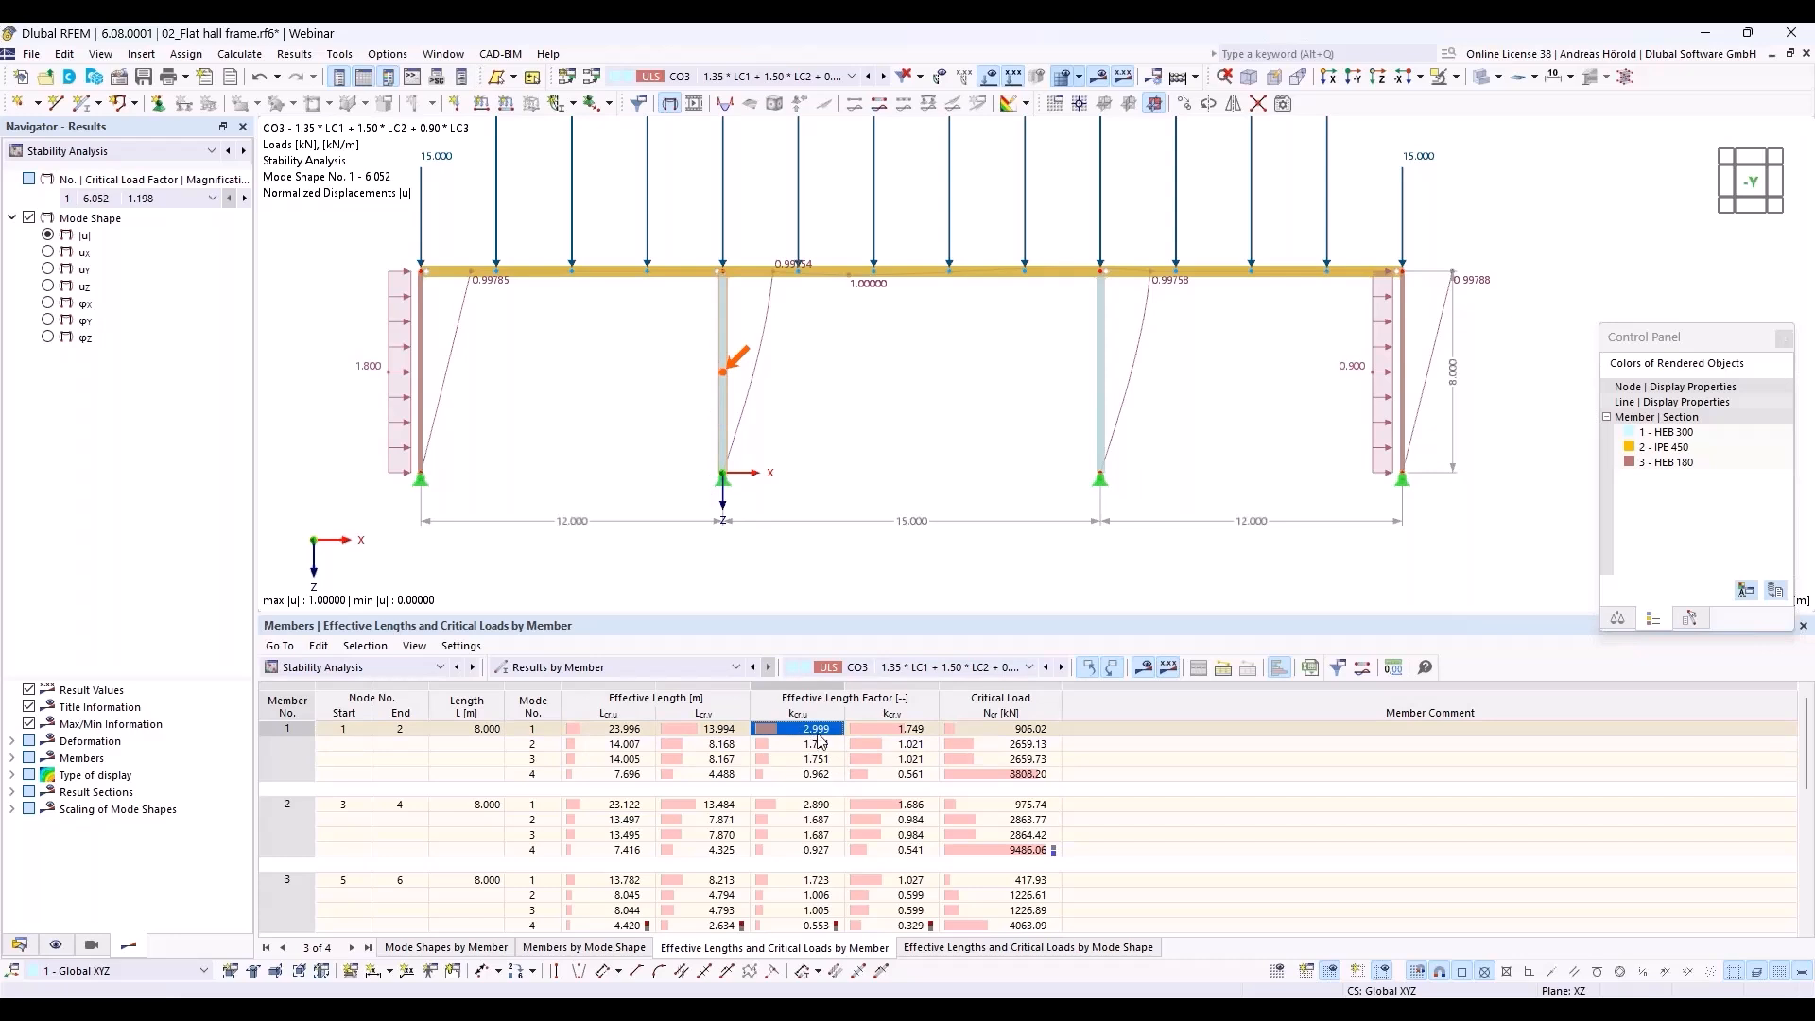
{"action": "left_click", "coordinate": [815, 805]}
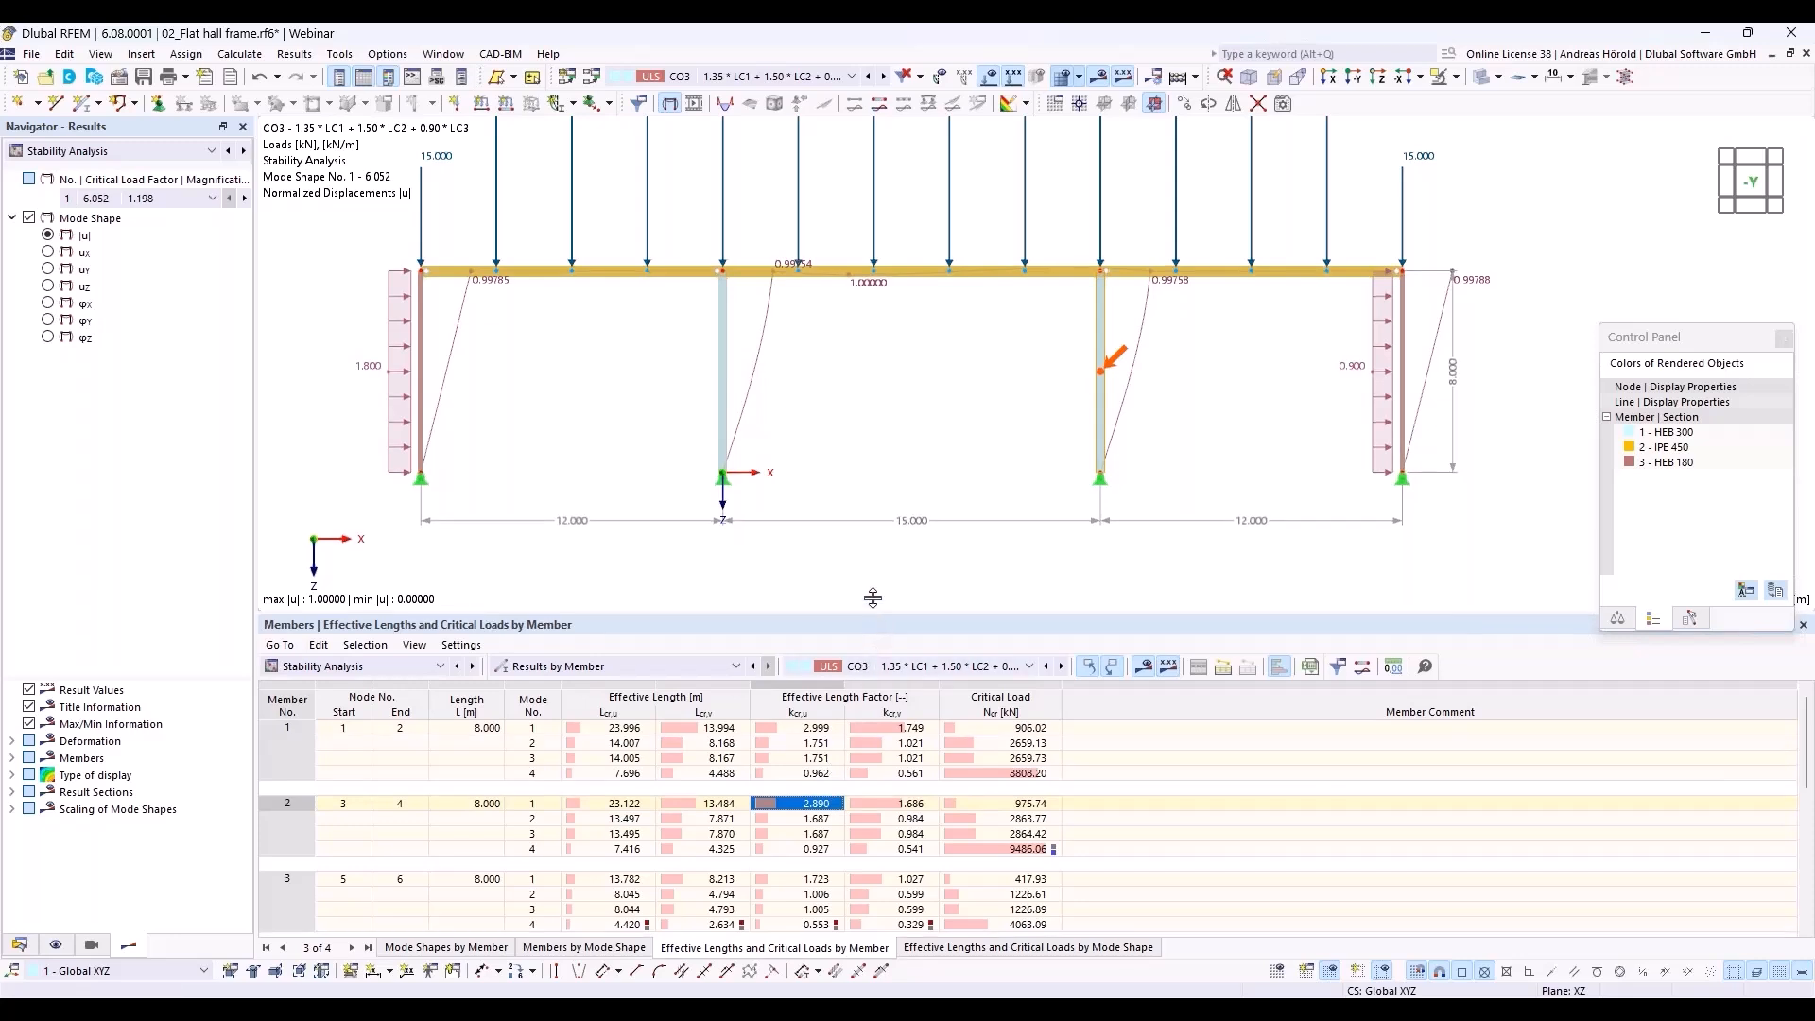
{"action": "left_click_drag", "start_coordinate": [872, 615], "coordinate": [874, 544]}
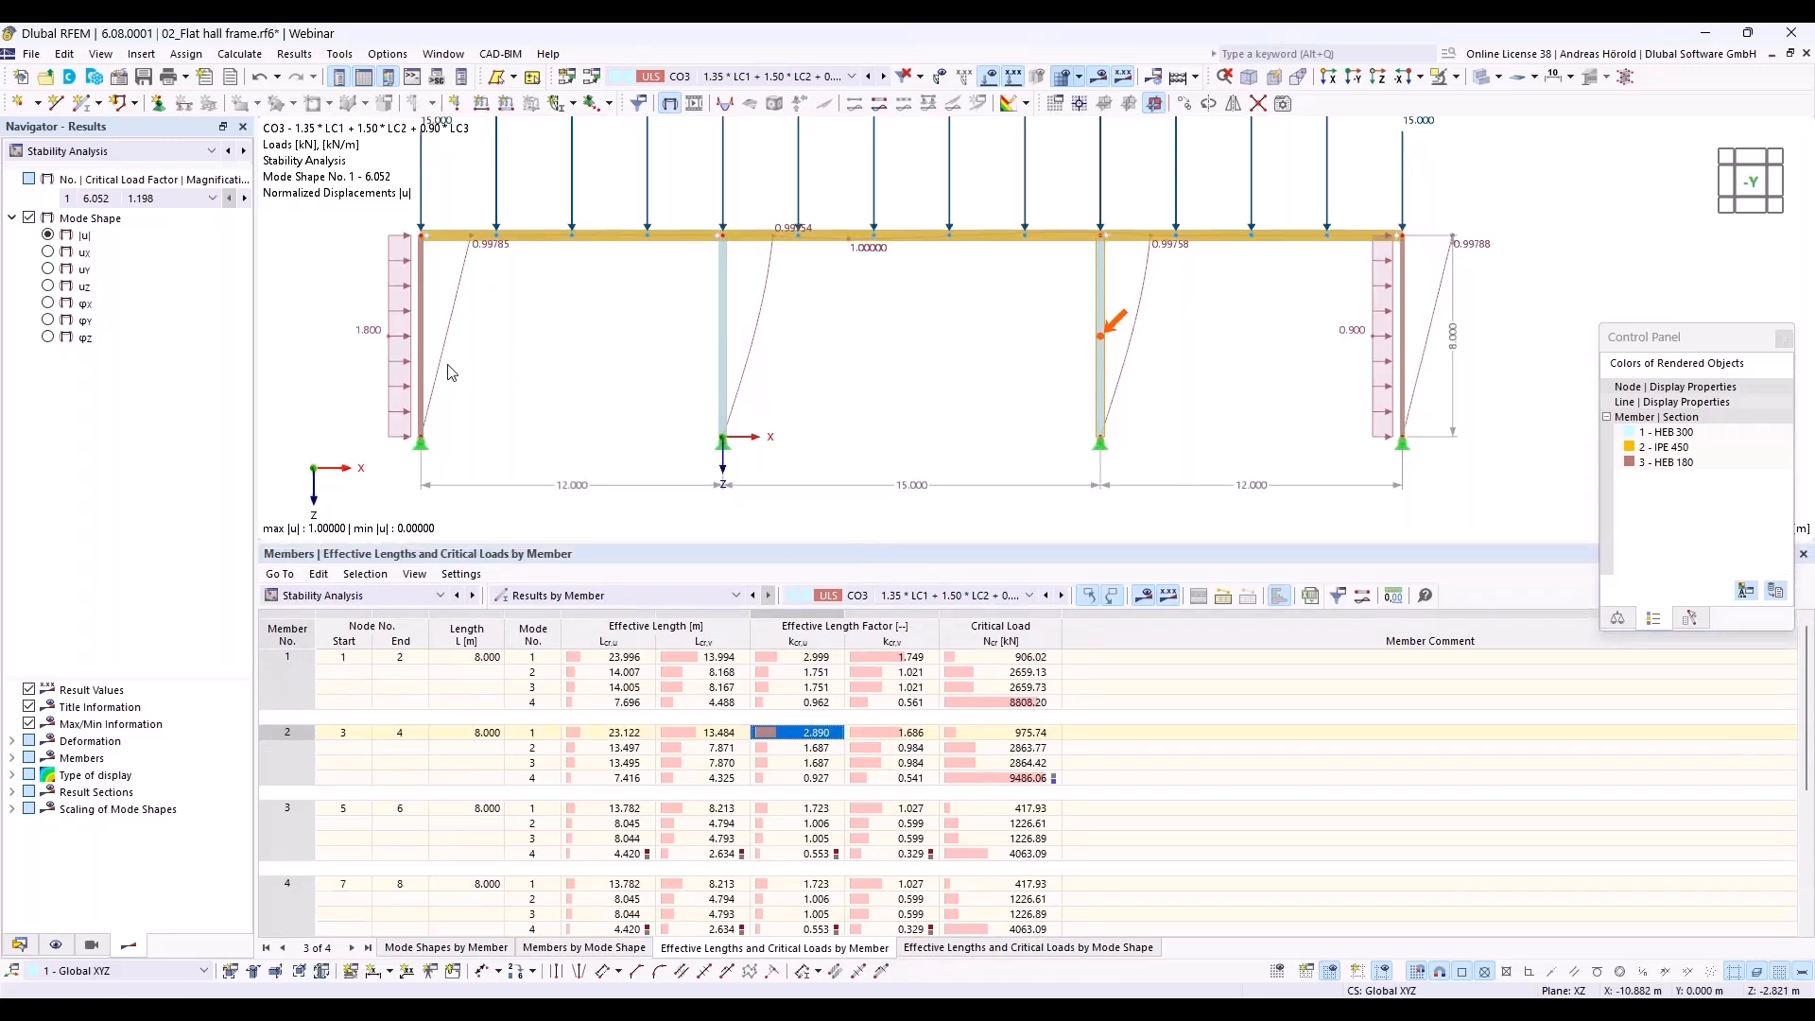
{"action": "left_click", "coordinate": [815, 810]}
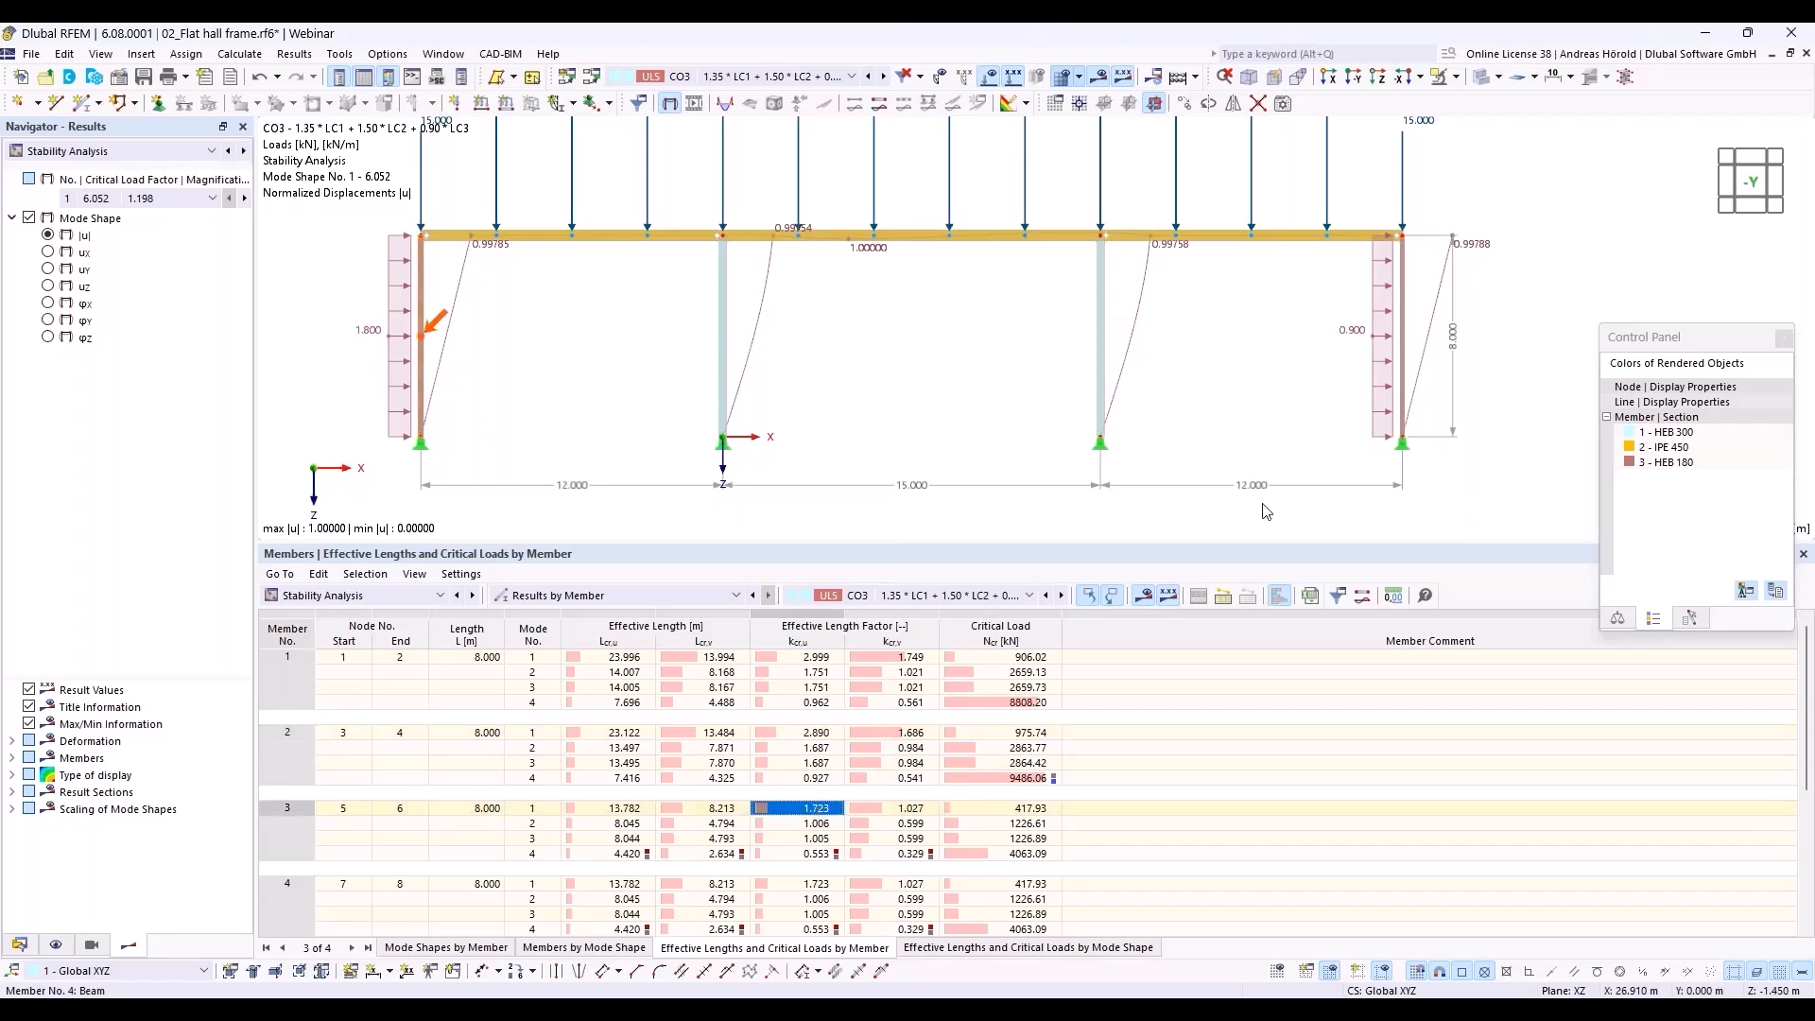
{"action": "left_click", "coordinate": [810, 886]}
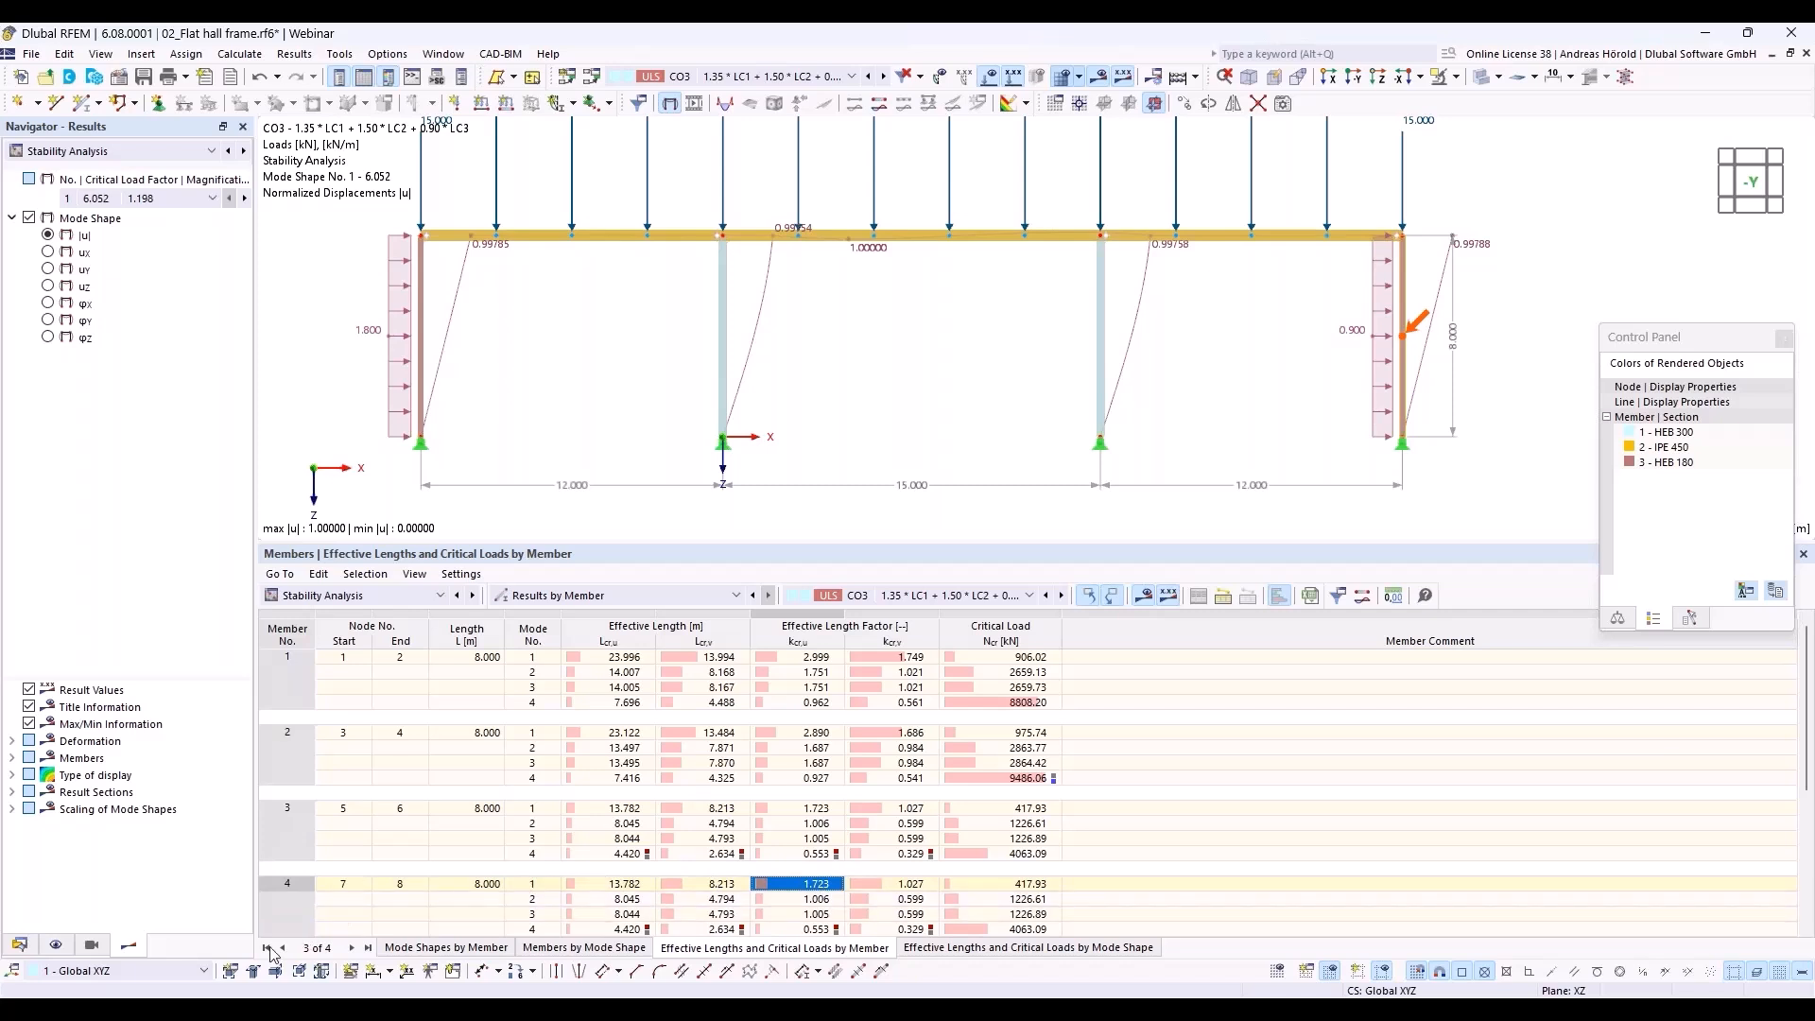
Reassign combination wizard 1 (SA2 - Second-order P-Δ, Picard) to DS1, check its imperfection option and accept deleting the existing results.
{"action": "left_click", "coordinate": [19, 944]}
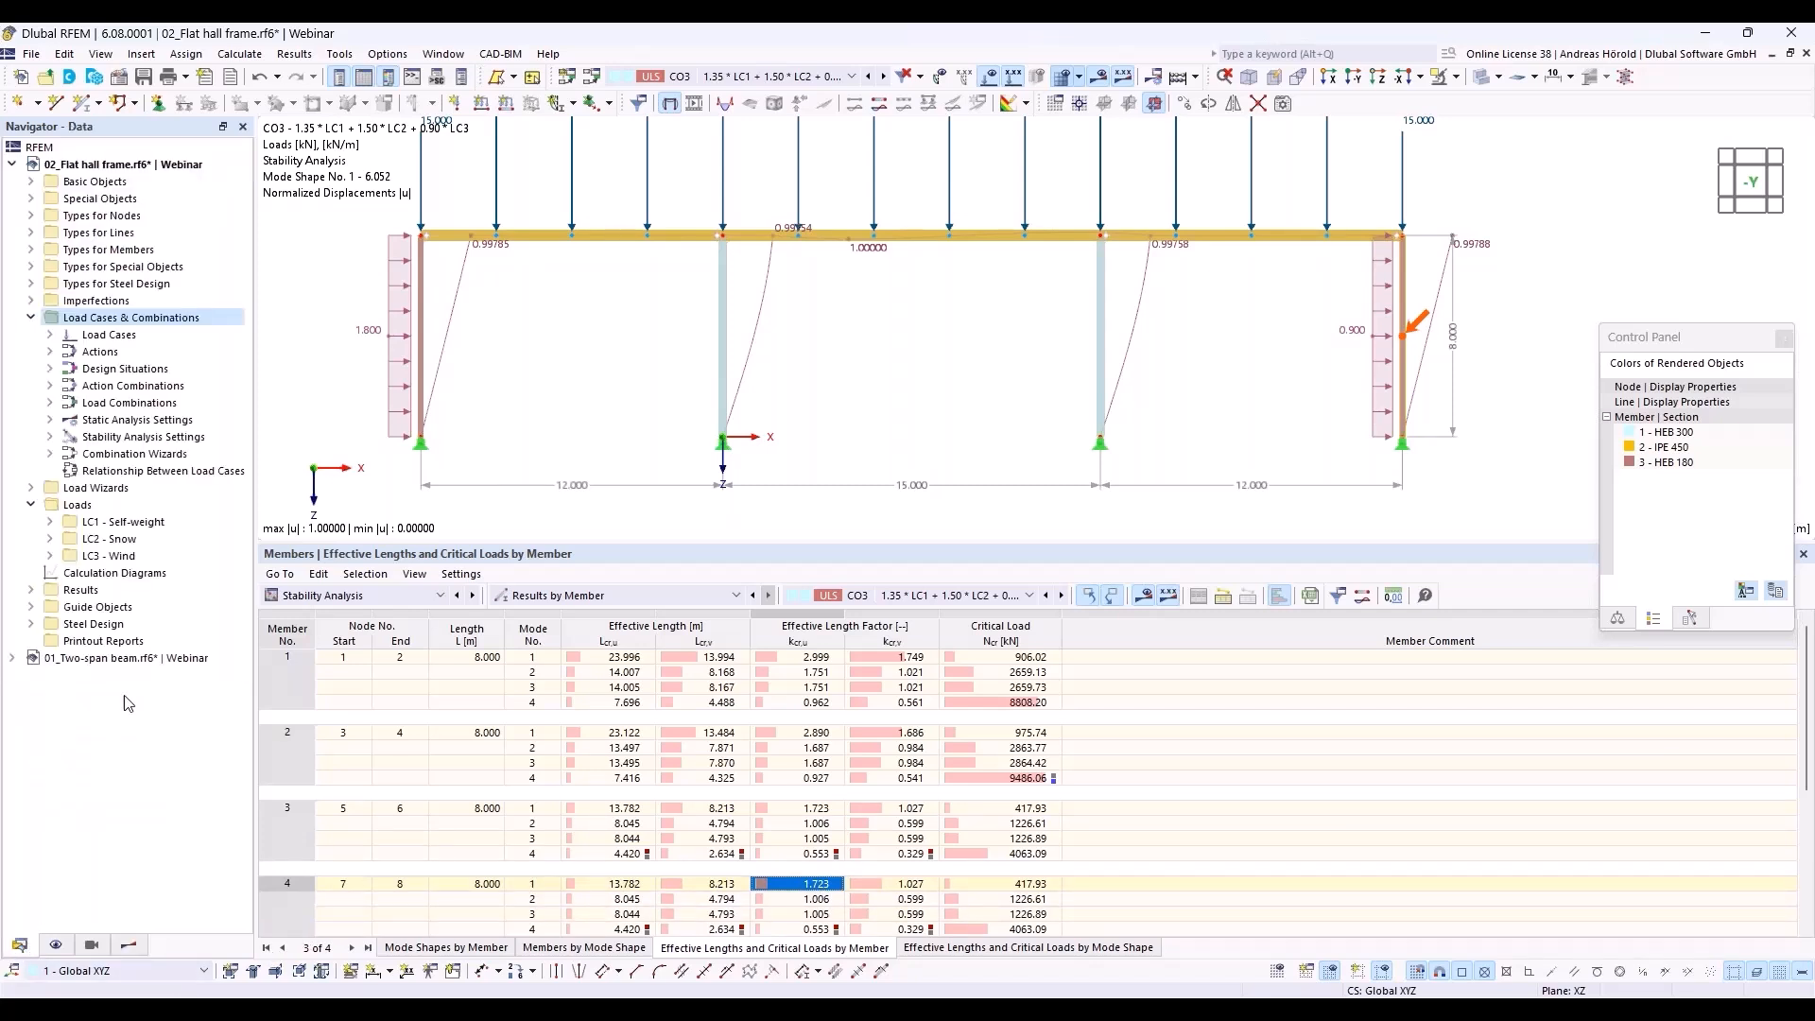
{"action": "left_click", "coordinate": [50, 369]}
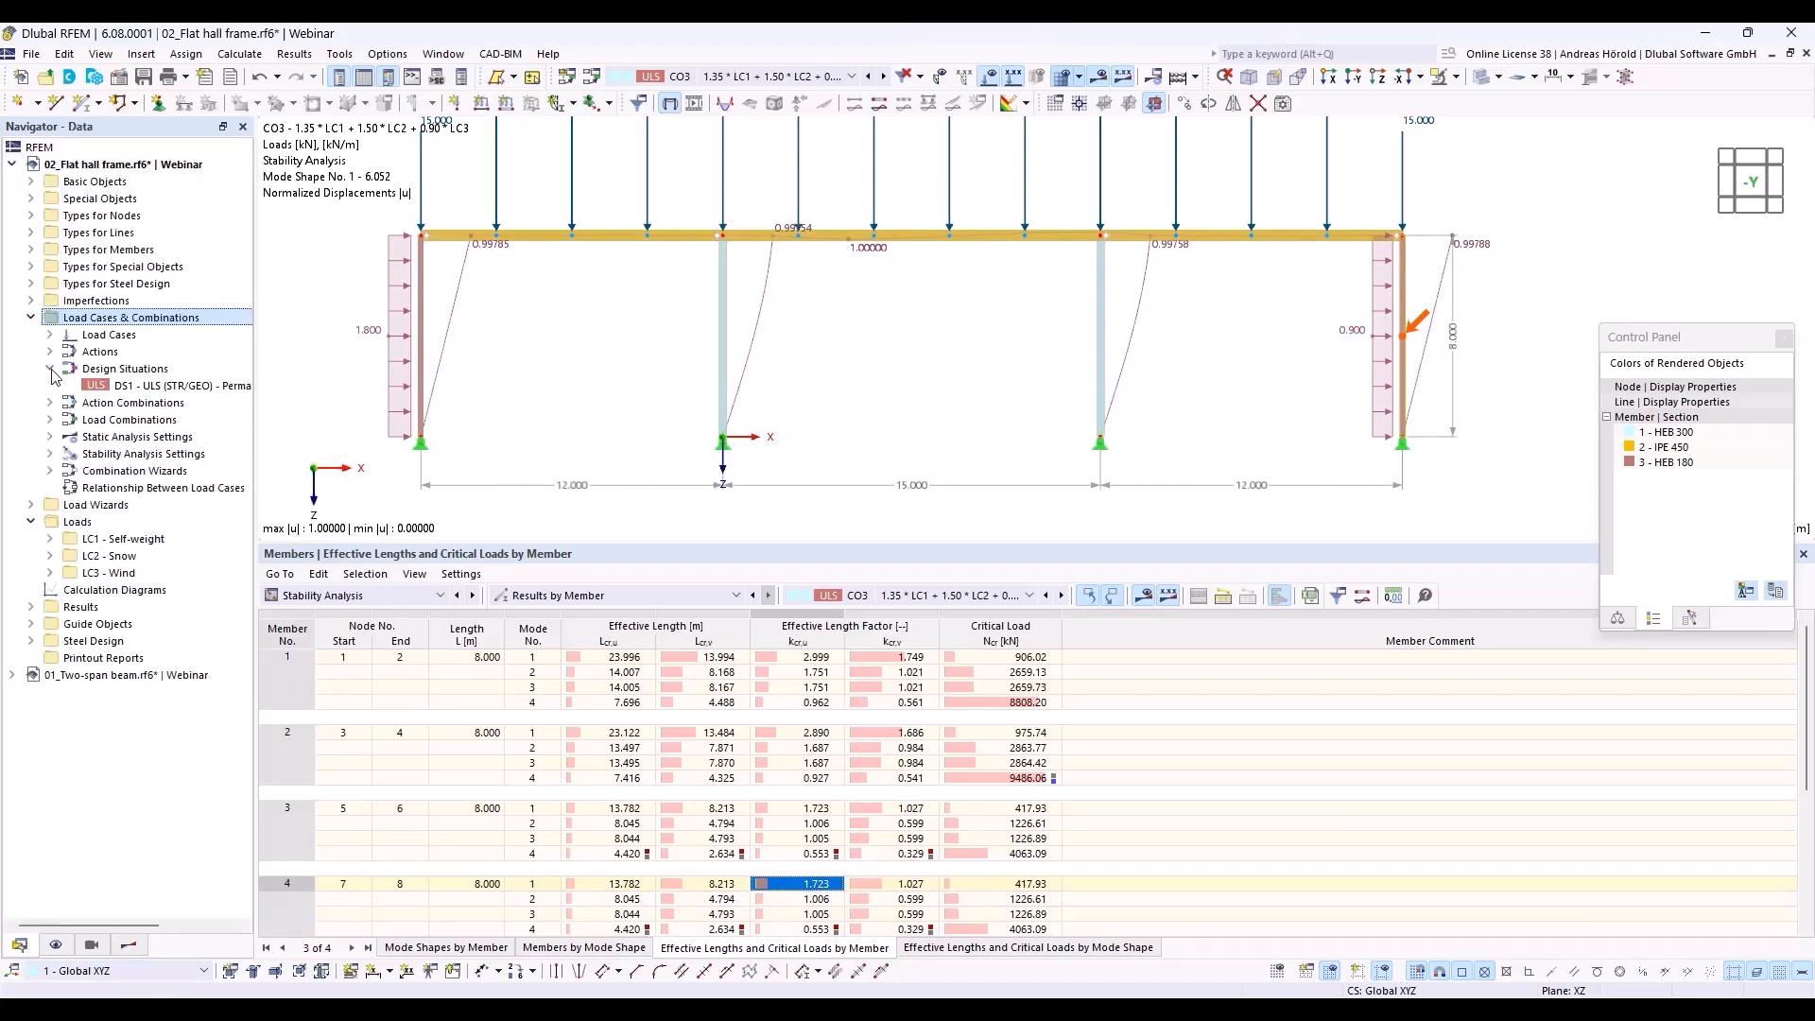
{"action": "double_click", "coordinate": [165, 388]}
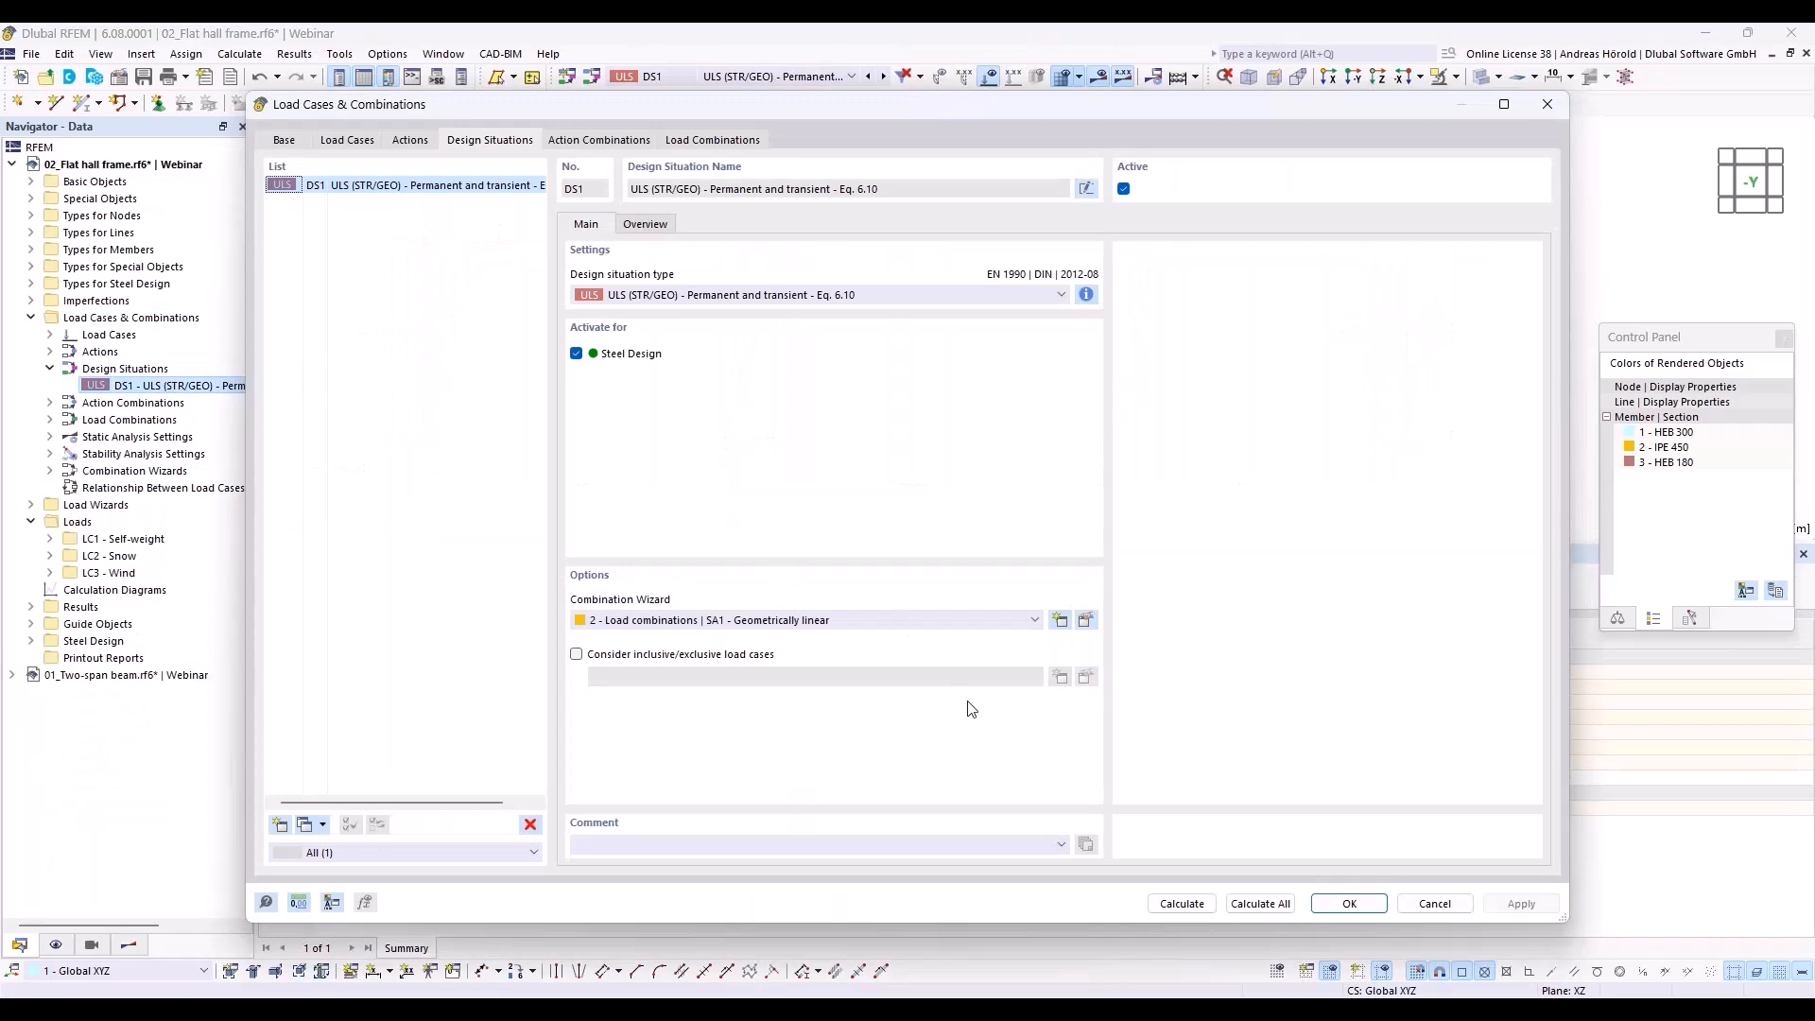
{"action": "left_click", "coordinate": [863, 622]}
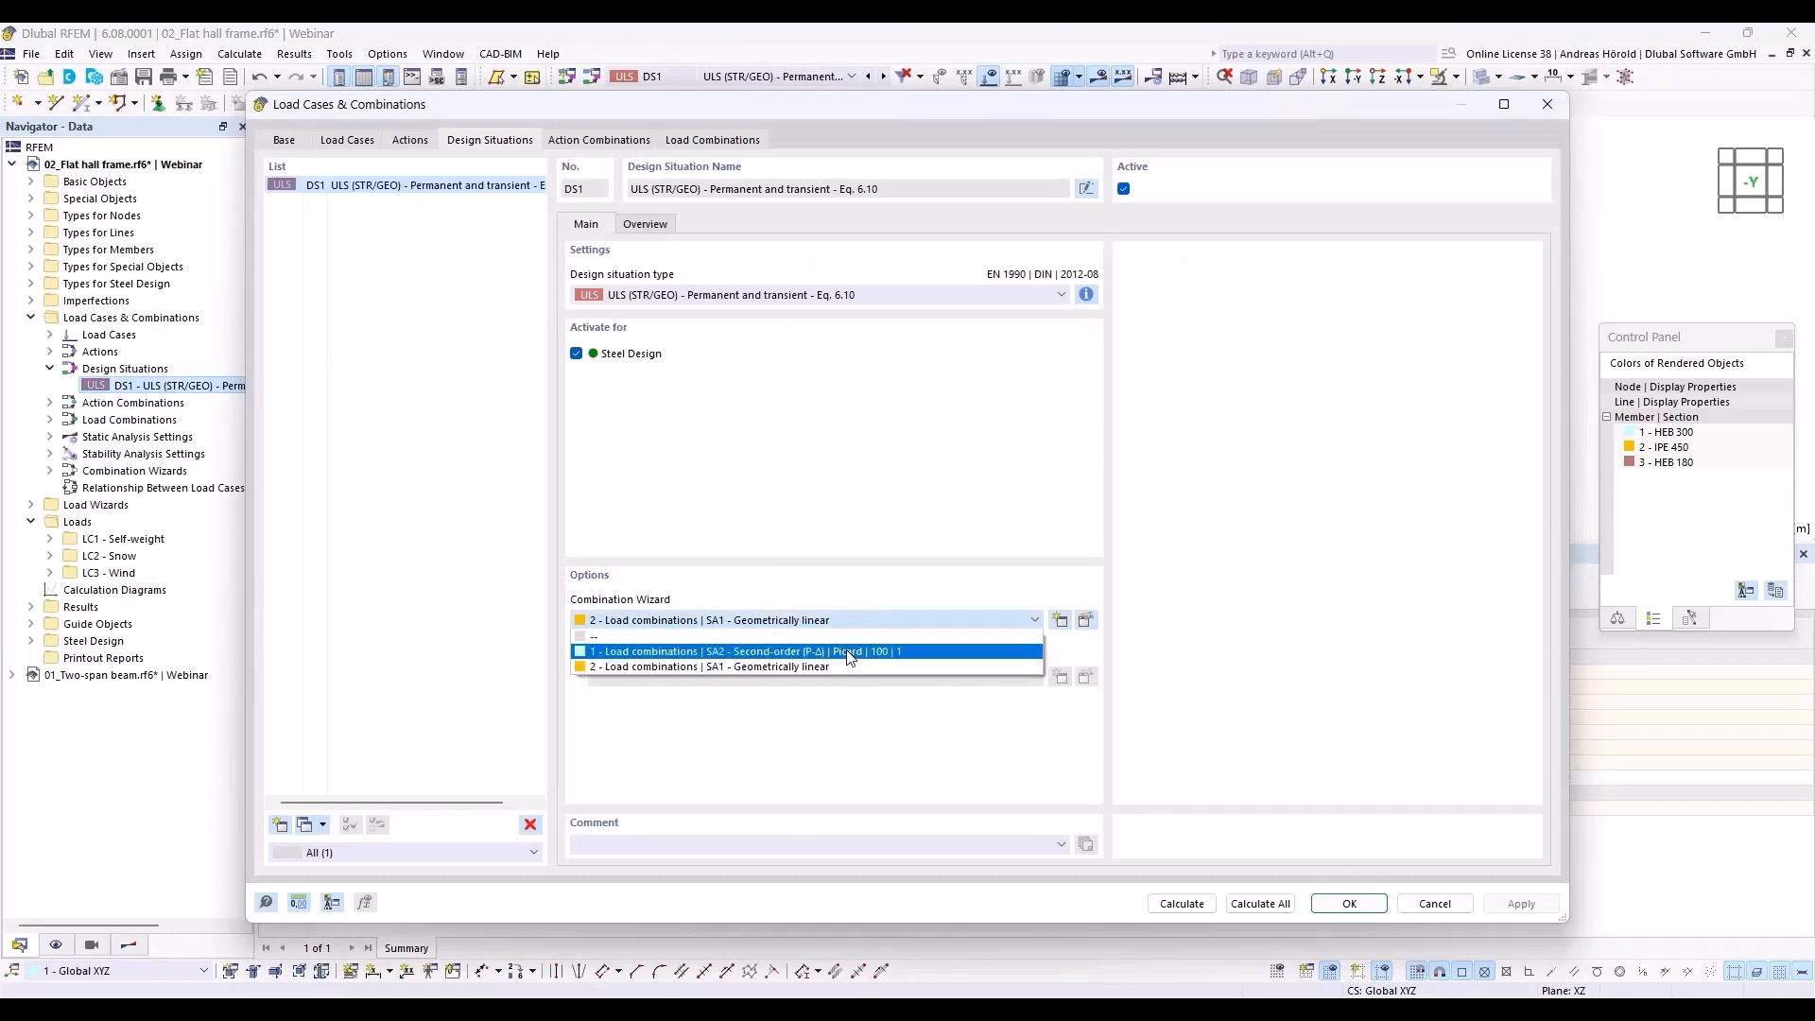
{"action": "left_click", "coordinate": [850, 659]}
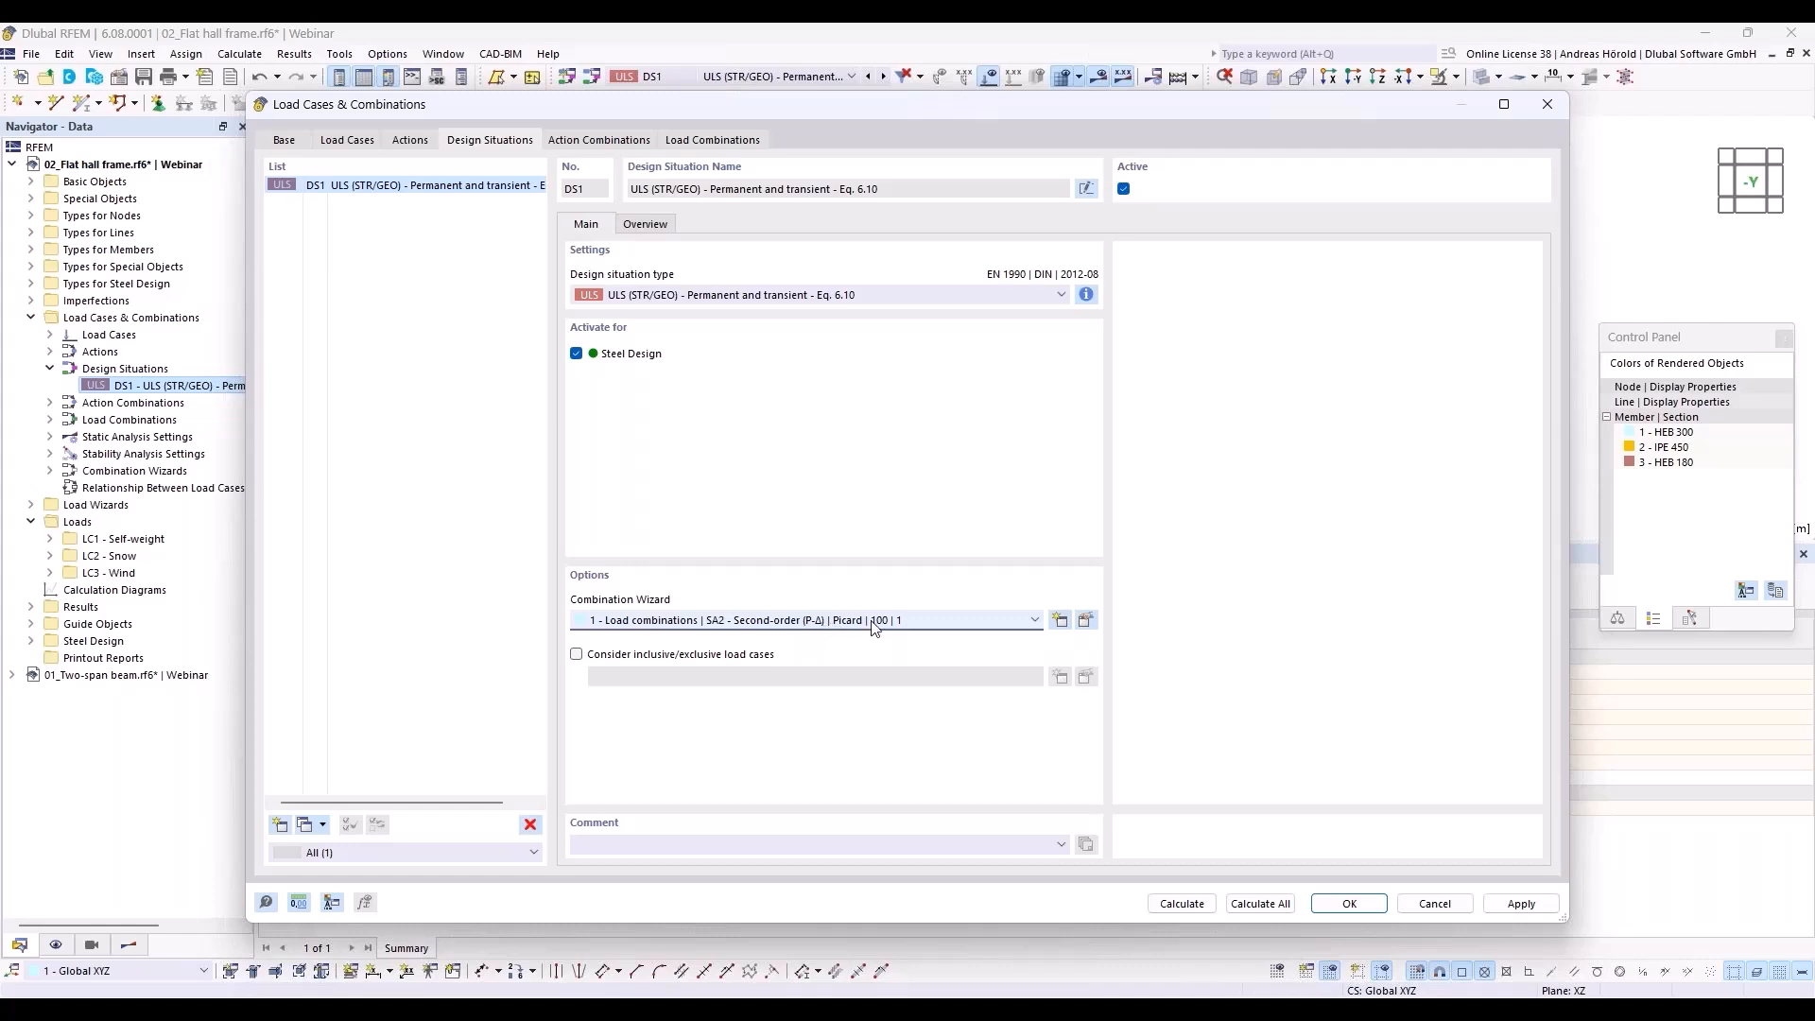
{"action": "left_click", "coordinate": [1085, 620]}
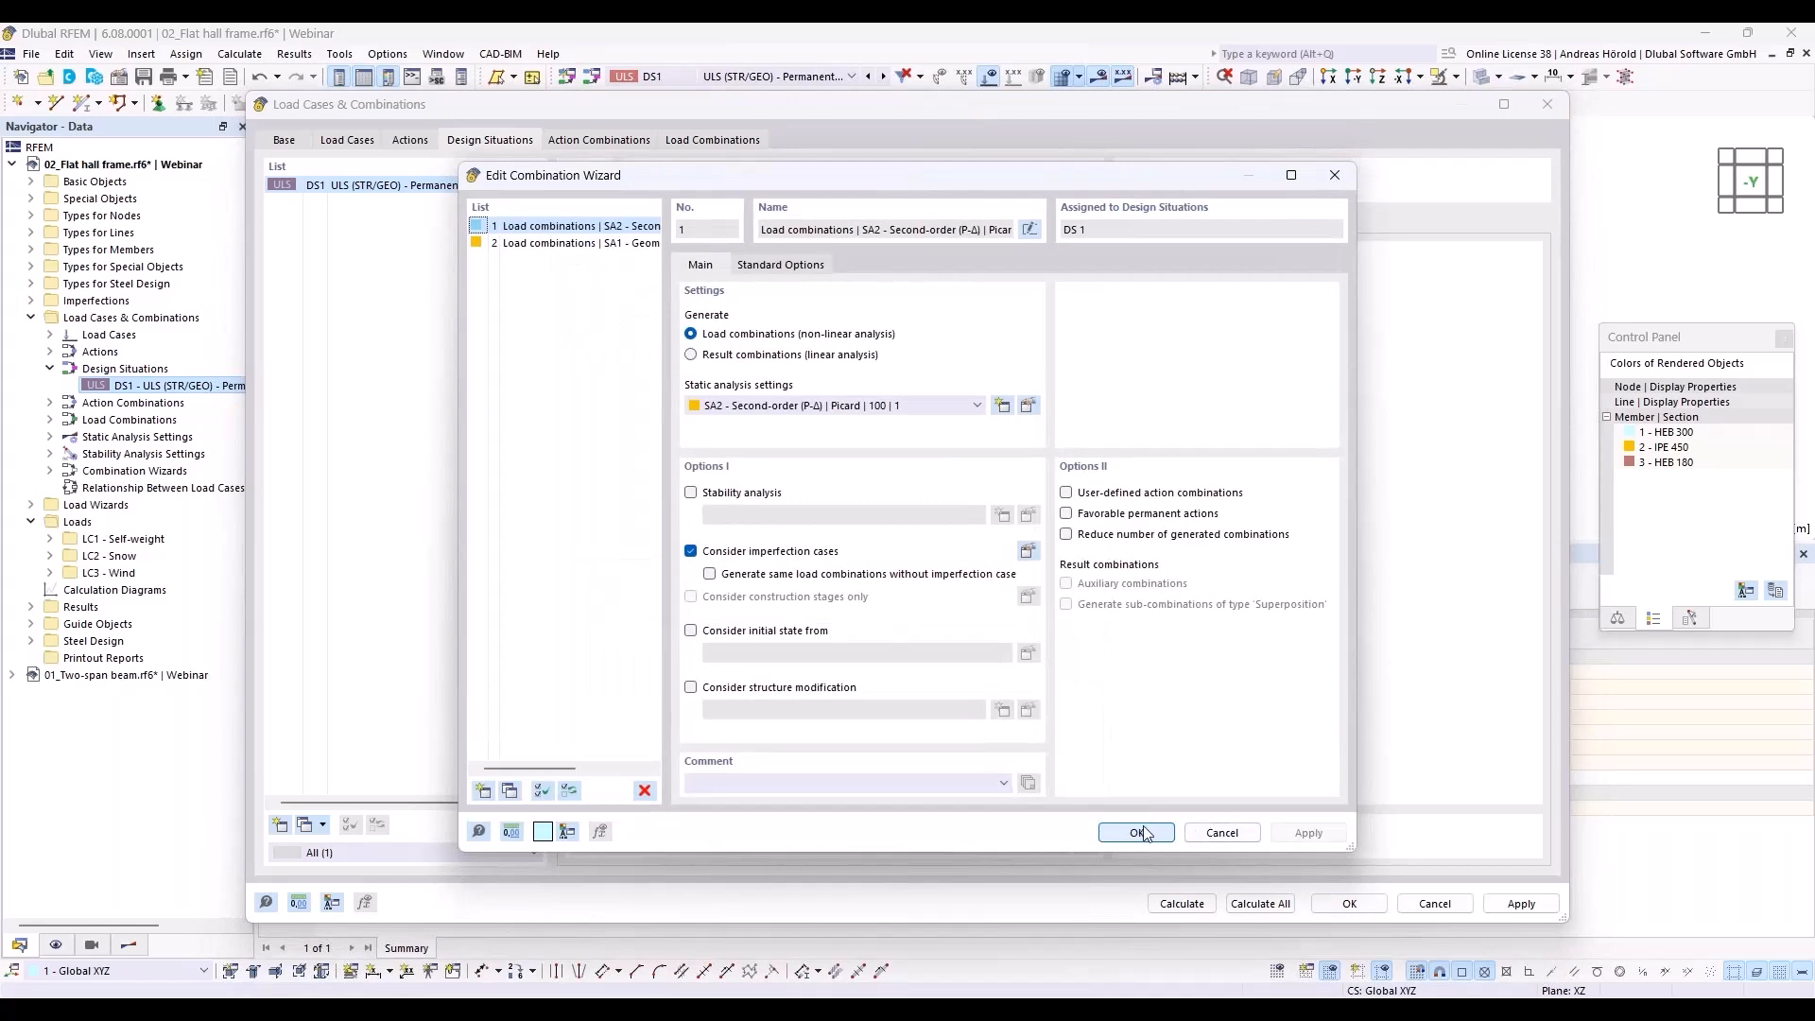
{"action": "left_click", "coordinate": [1219, 829]}
{"action": "left_click", "coordinate": [1362, 909]}
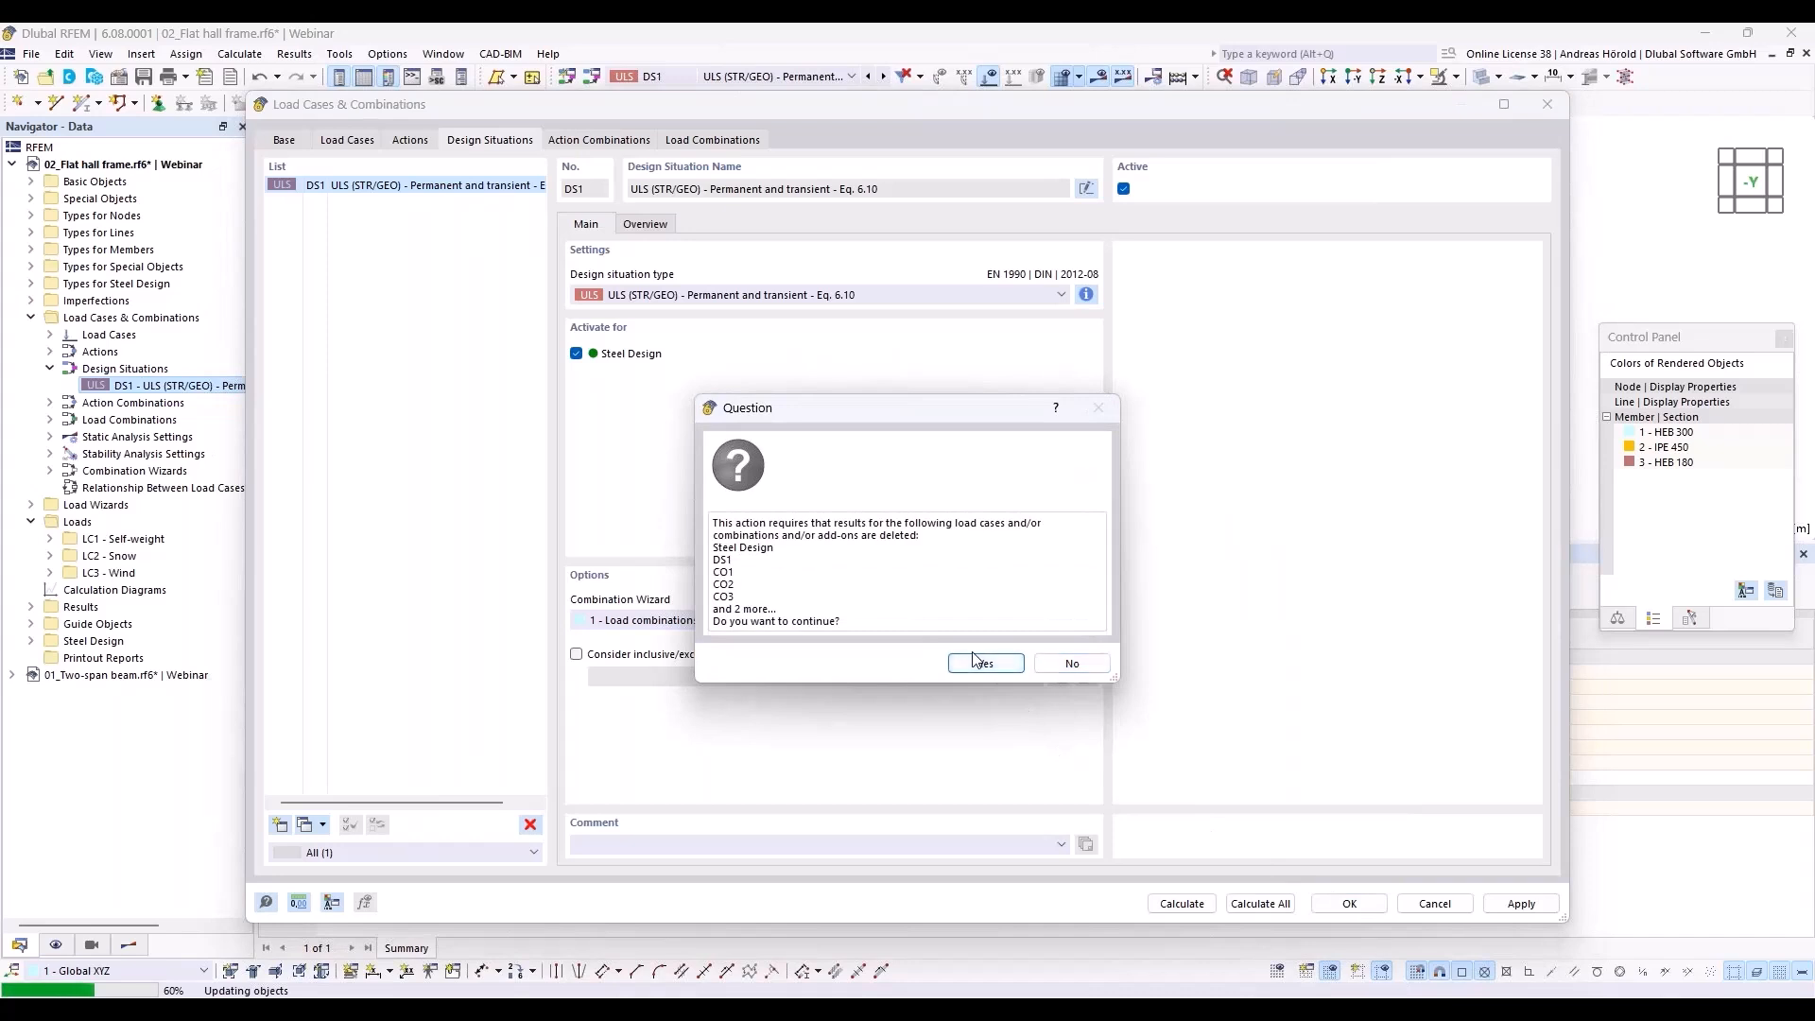
{"action": "left_click", "coordinate": [981, 664]}
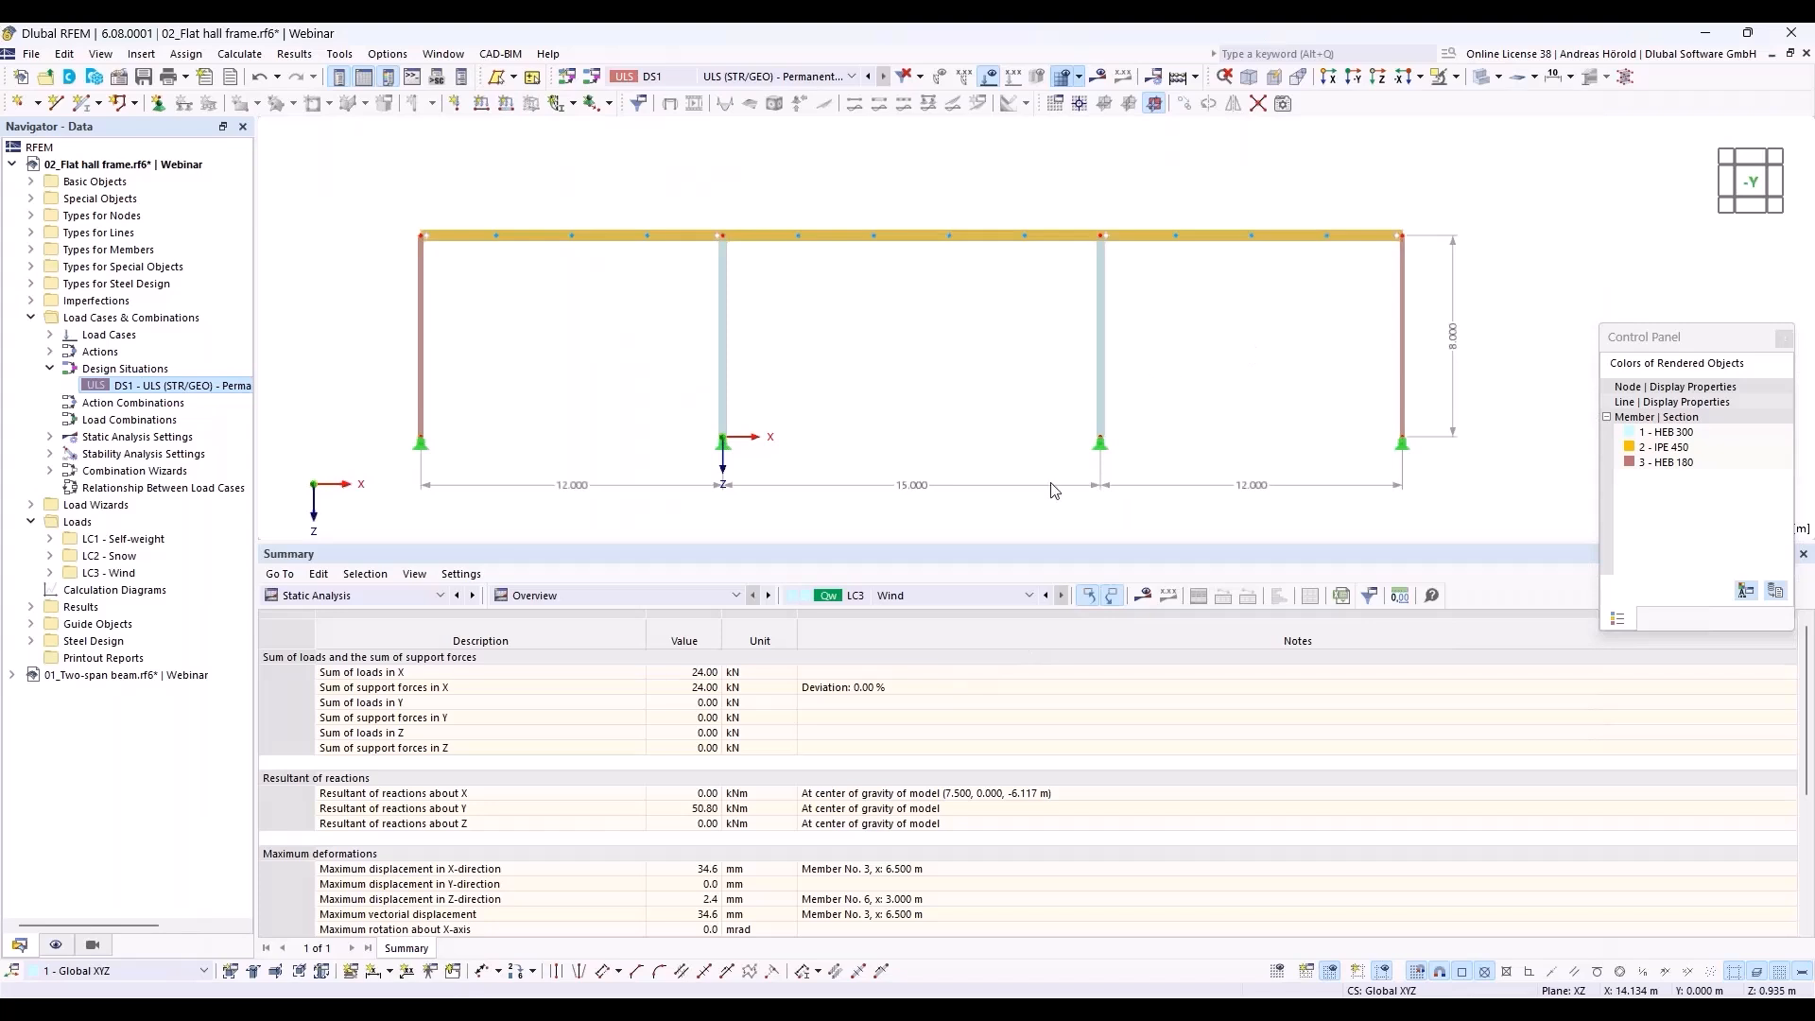
Reduce the results table's height and create new steel-design effective lengths for the two inner HEB 300 columns.
{"action": "left_click_drag", "start_coordinate": [1045, 549], "coordinate": [1030, 809]}
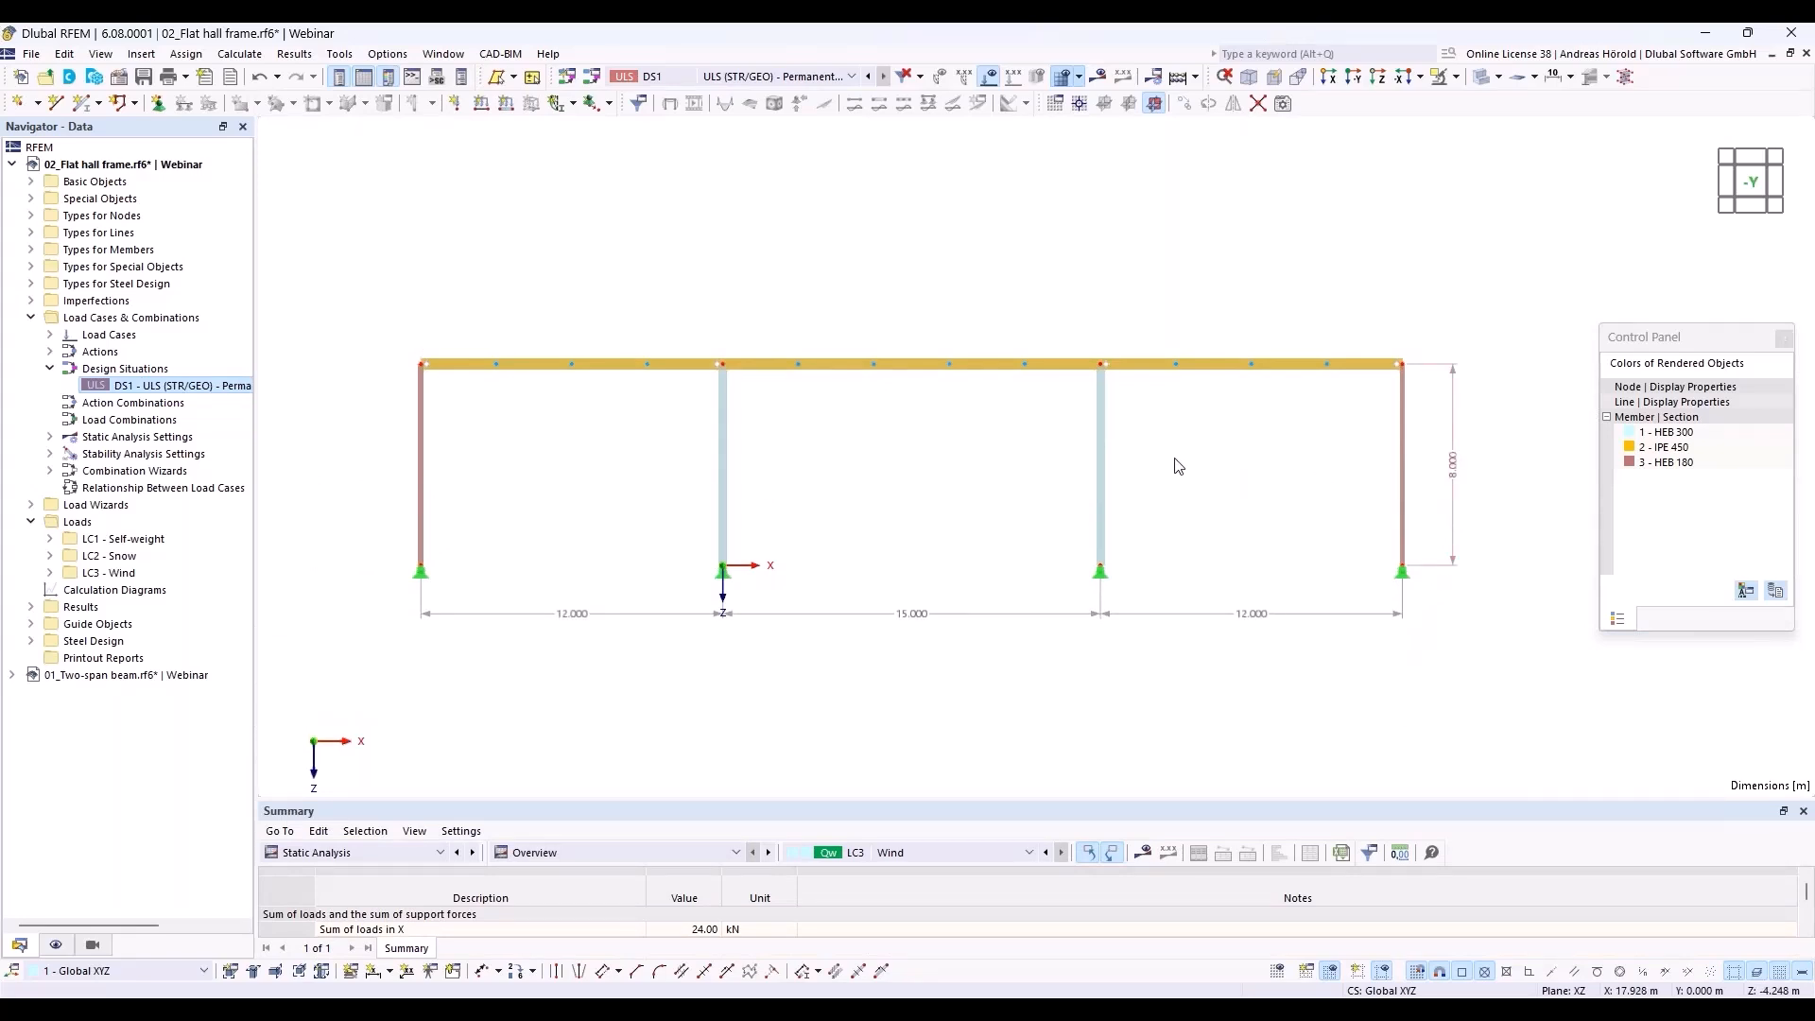
{"action": "left_click_drag", "start_coordinate": [1156, 442], "coordinate": [602, 519]}
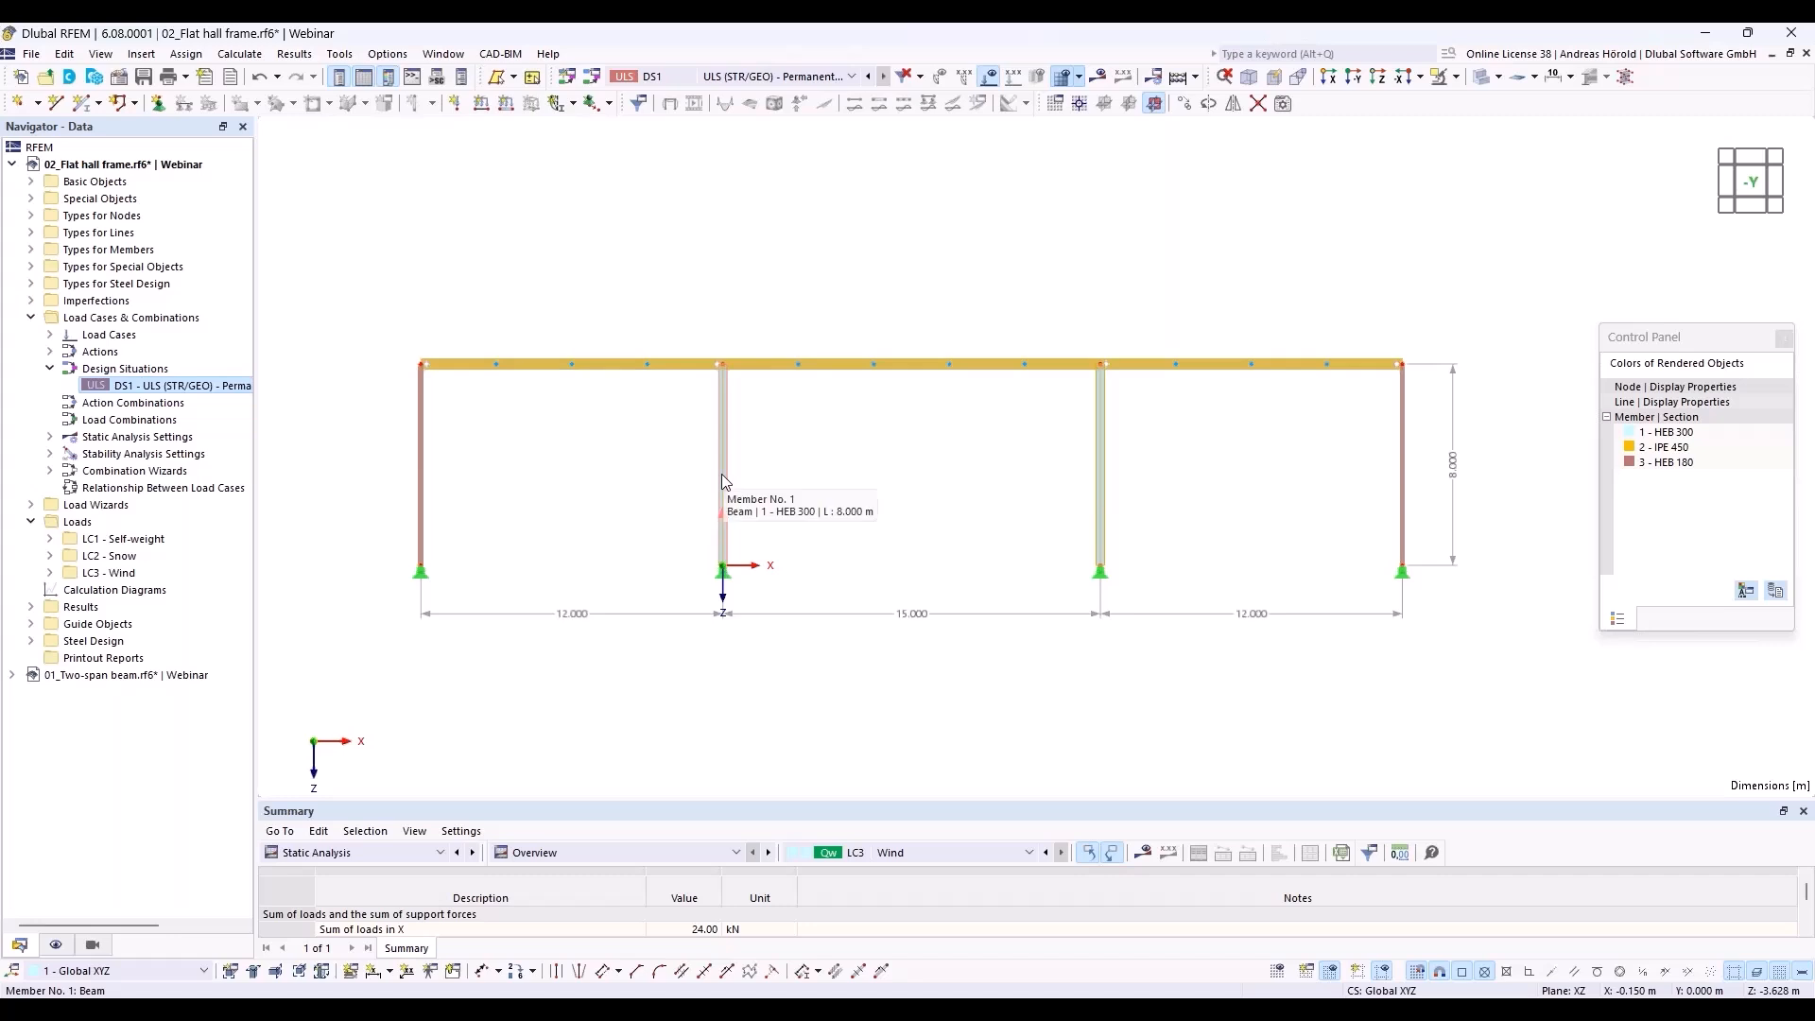
{"action": "right_click", "coordinate": [723, 480]}
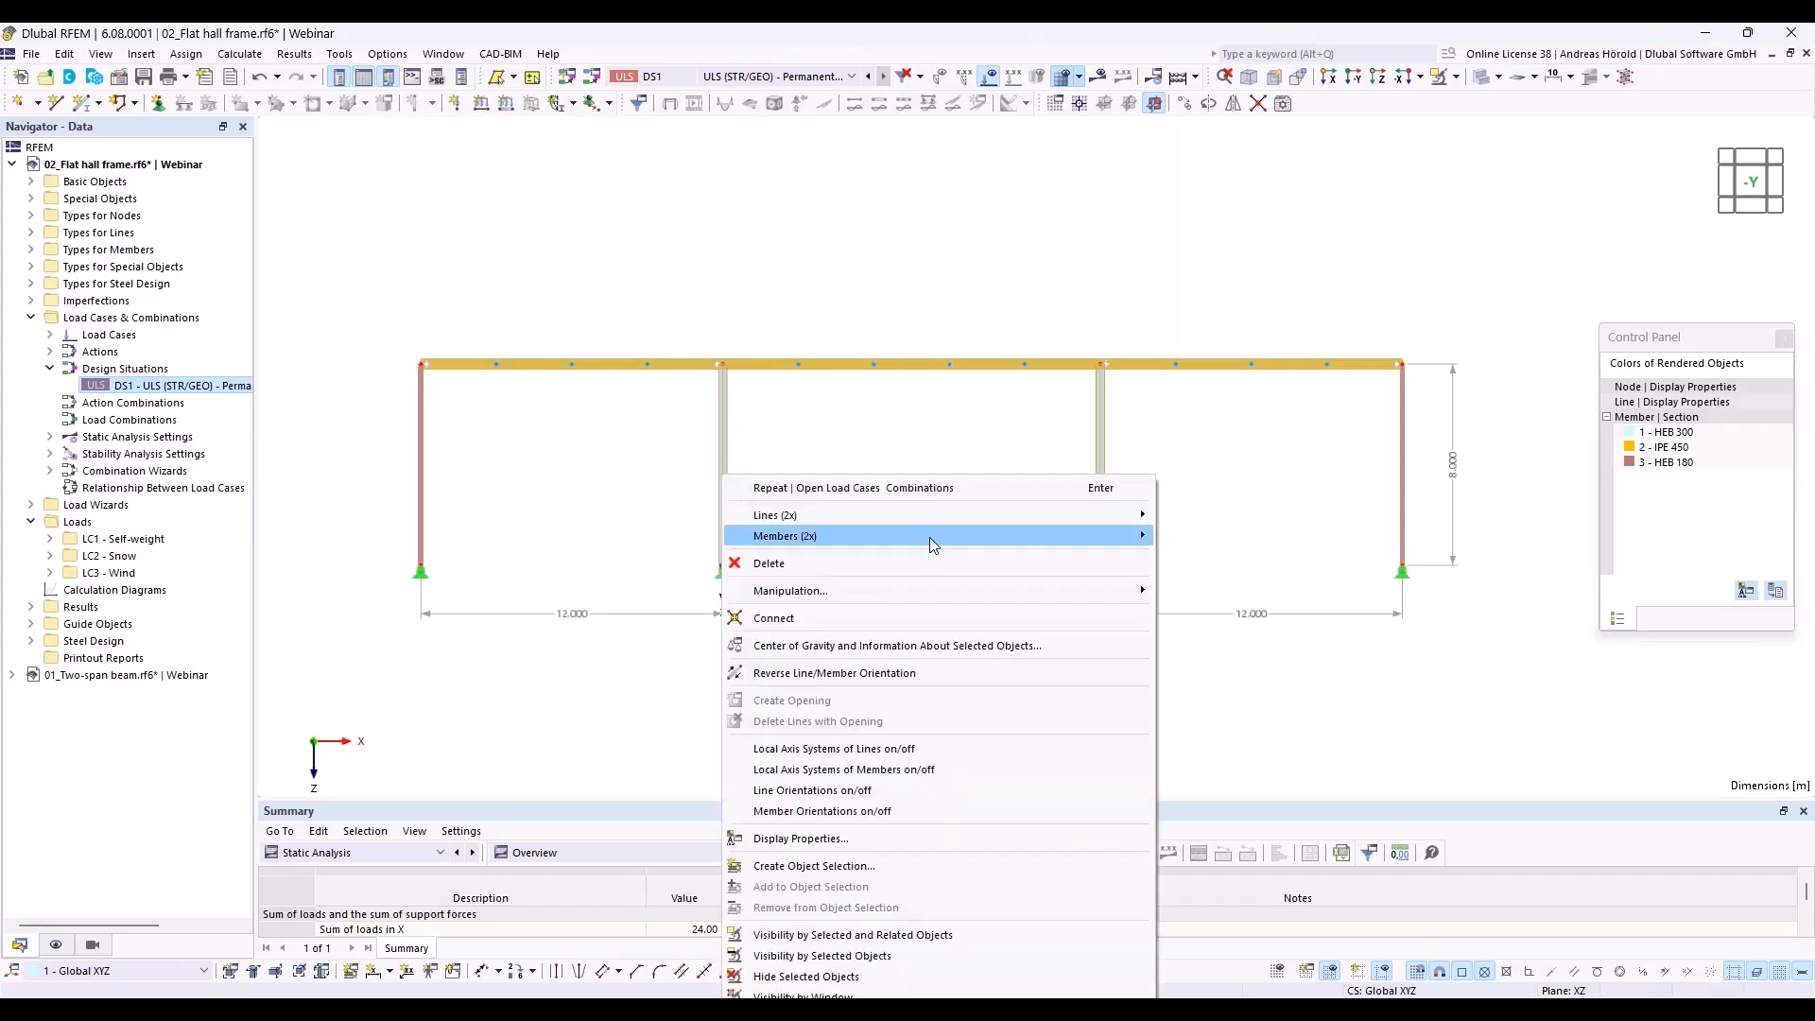
{"action": "mouse_move", "coordinate": [933, 535]}
{"action": "left_click", "coordinate": [1193, 536]}
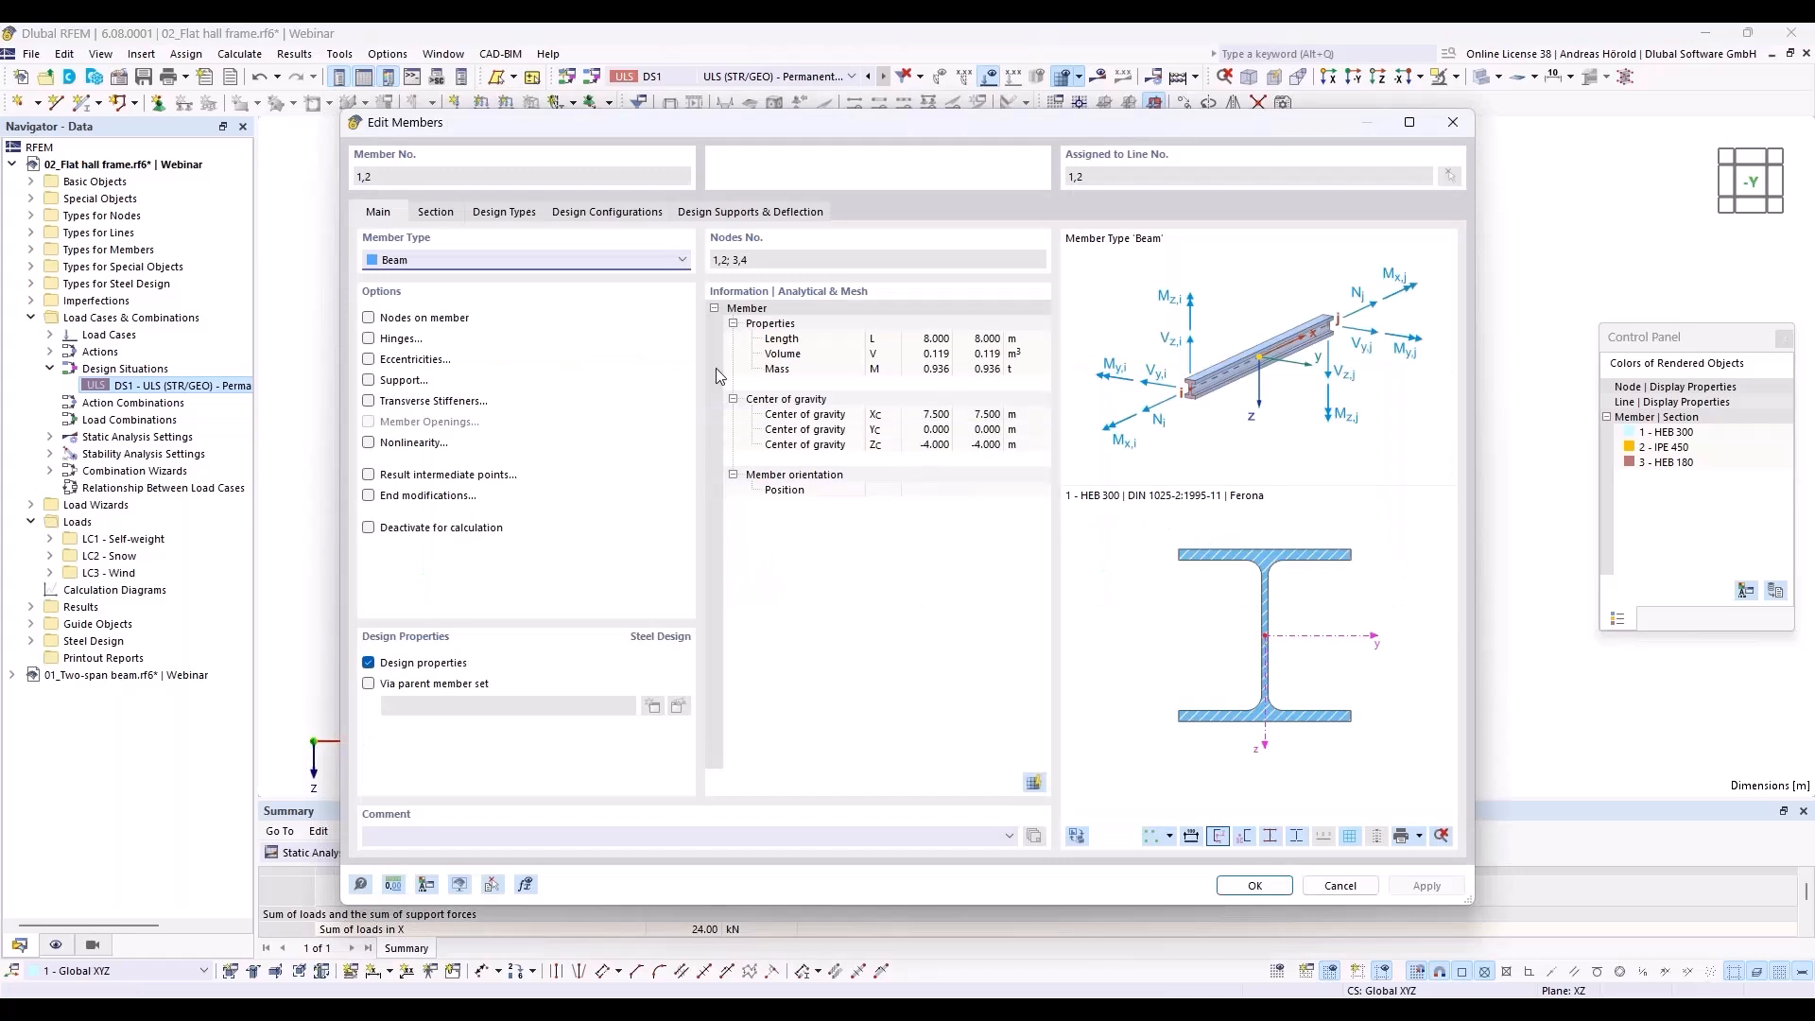
{"action": "left_click", "coordinate": [594, 216]}
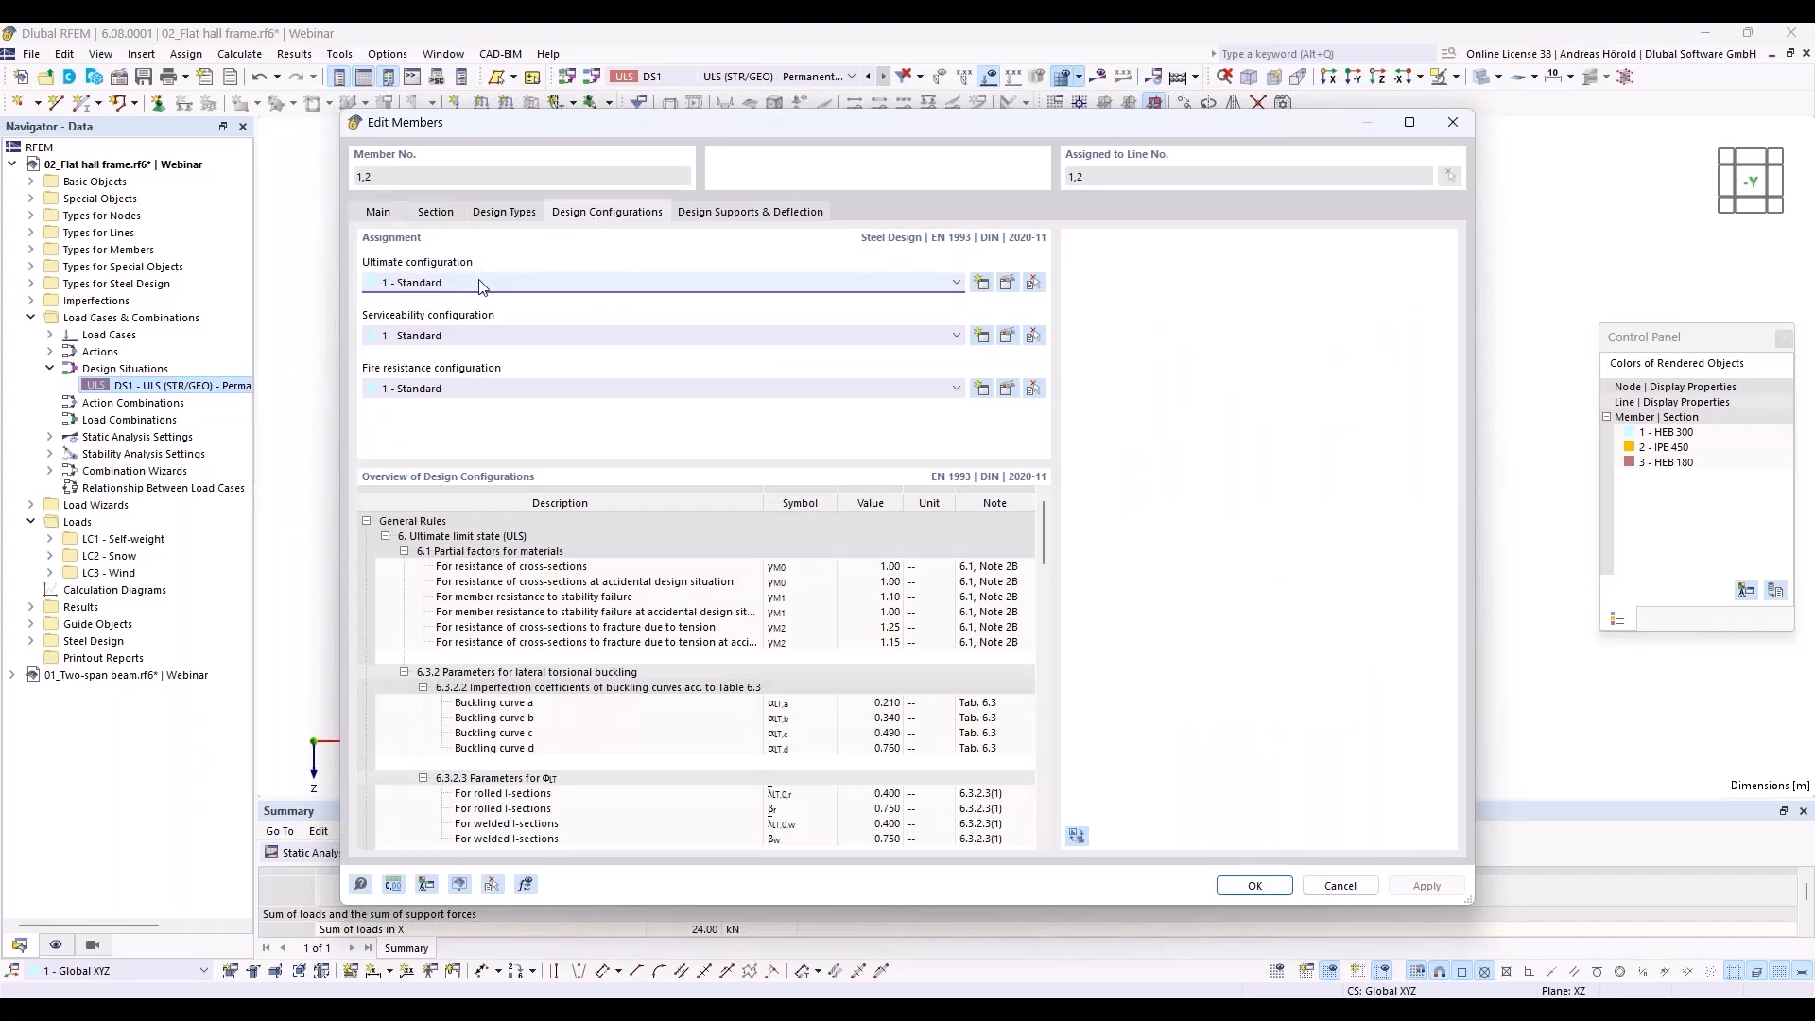
{"action": "left_click", "coordinate": [508, 214]}
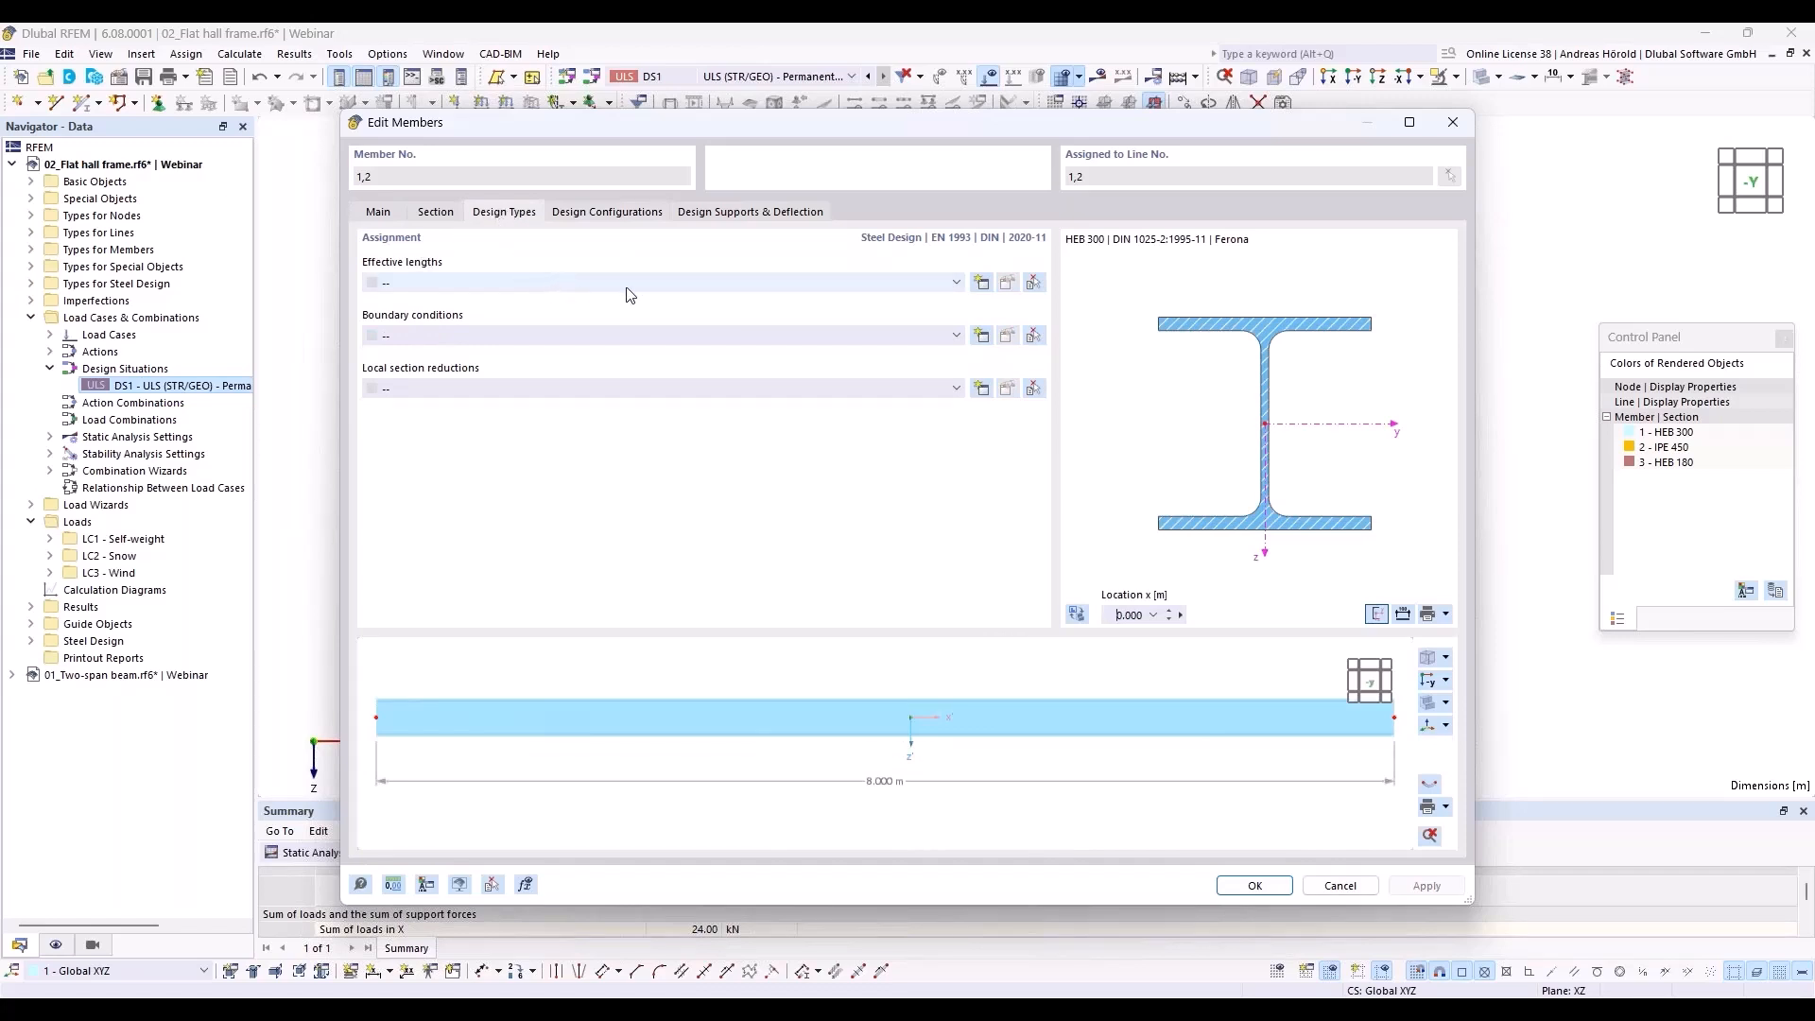
{"action": "left_click", "coordinate": [984, 285]}
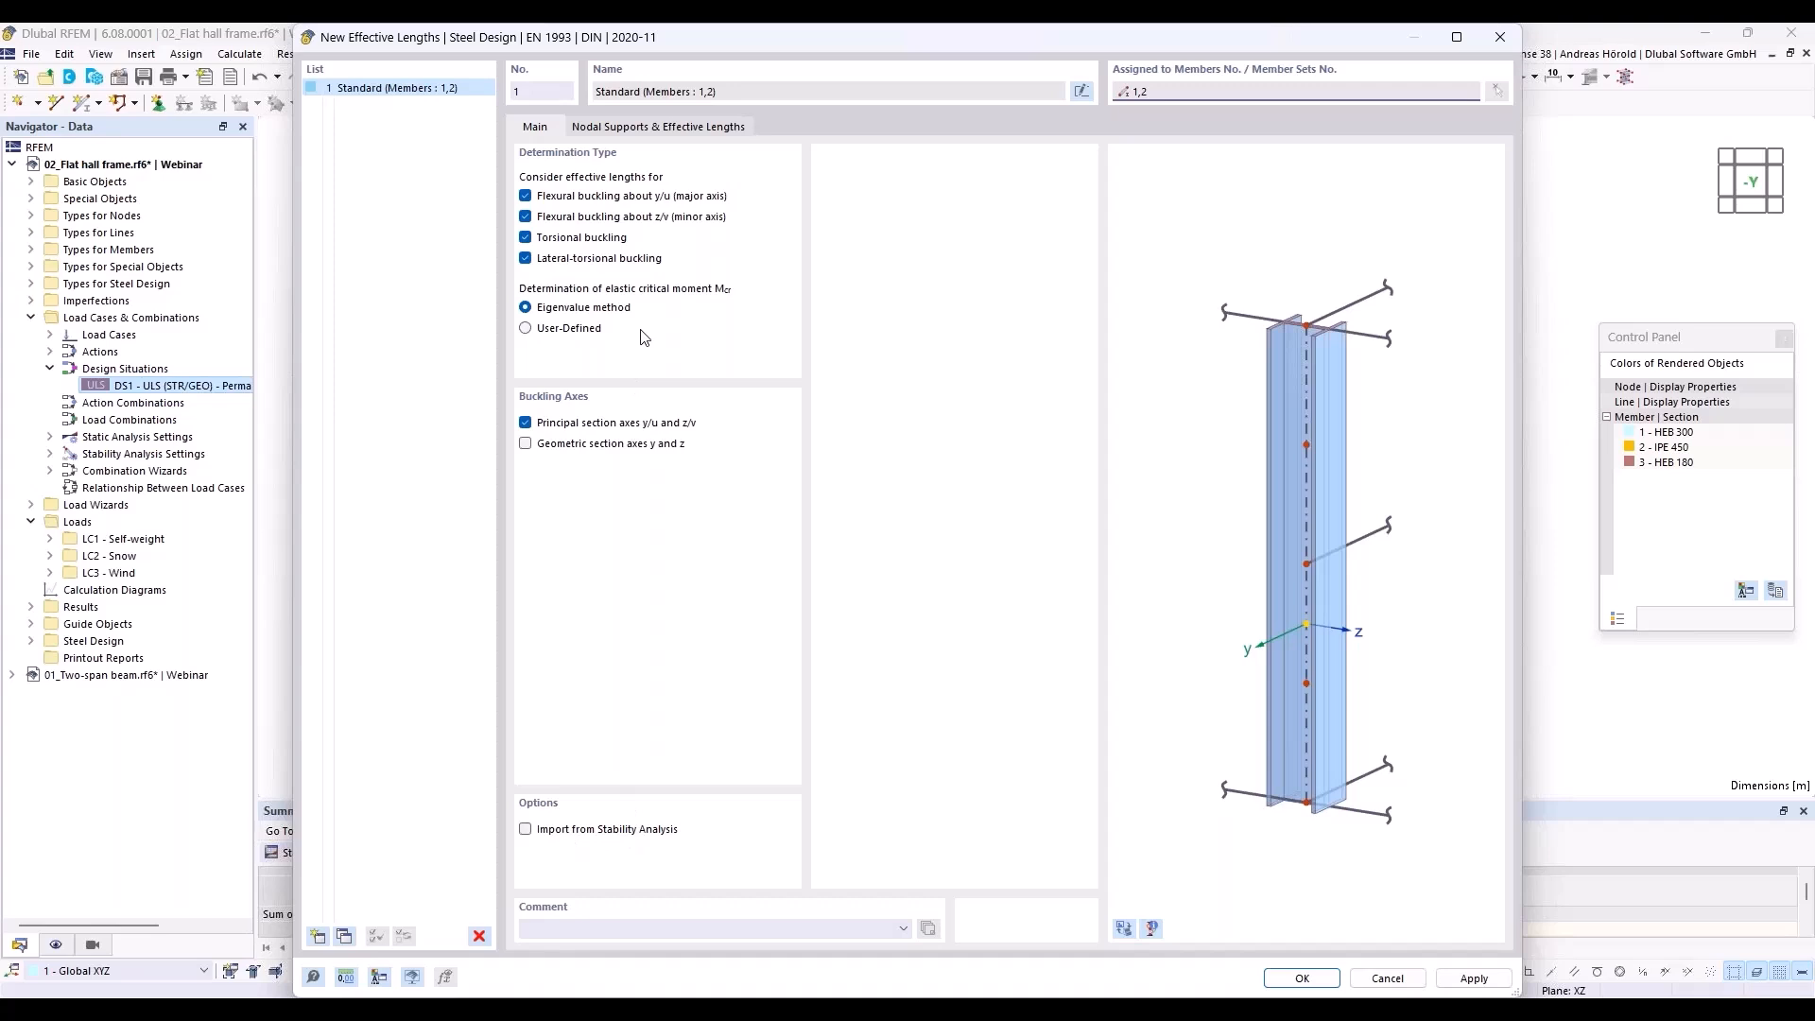
Set the inner columns' effective length factor ky/u to 3.00 and accept the member changes.
{"action": "left_click", "coordinate": [653, 133]}
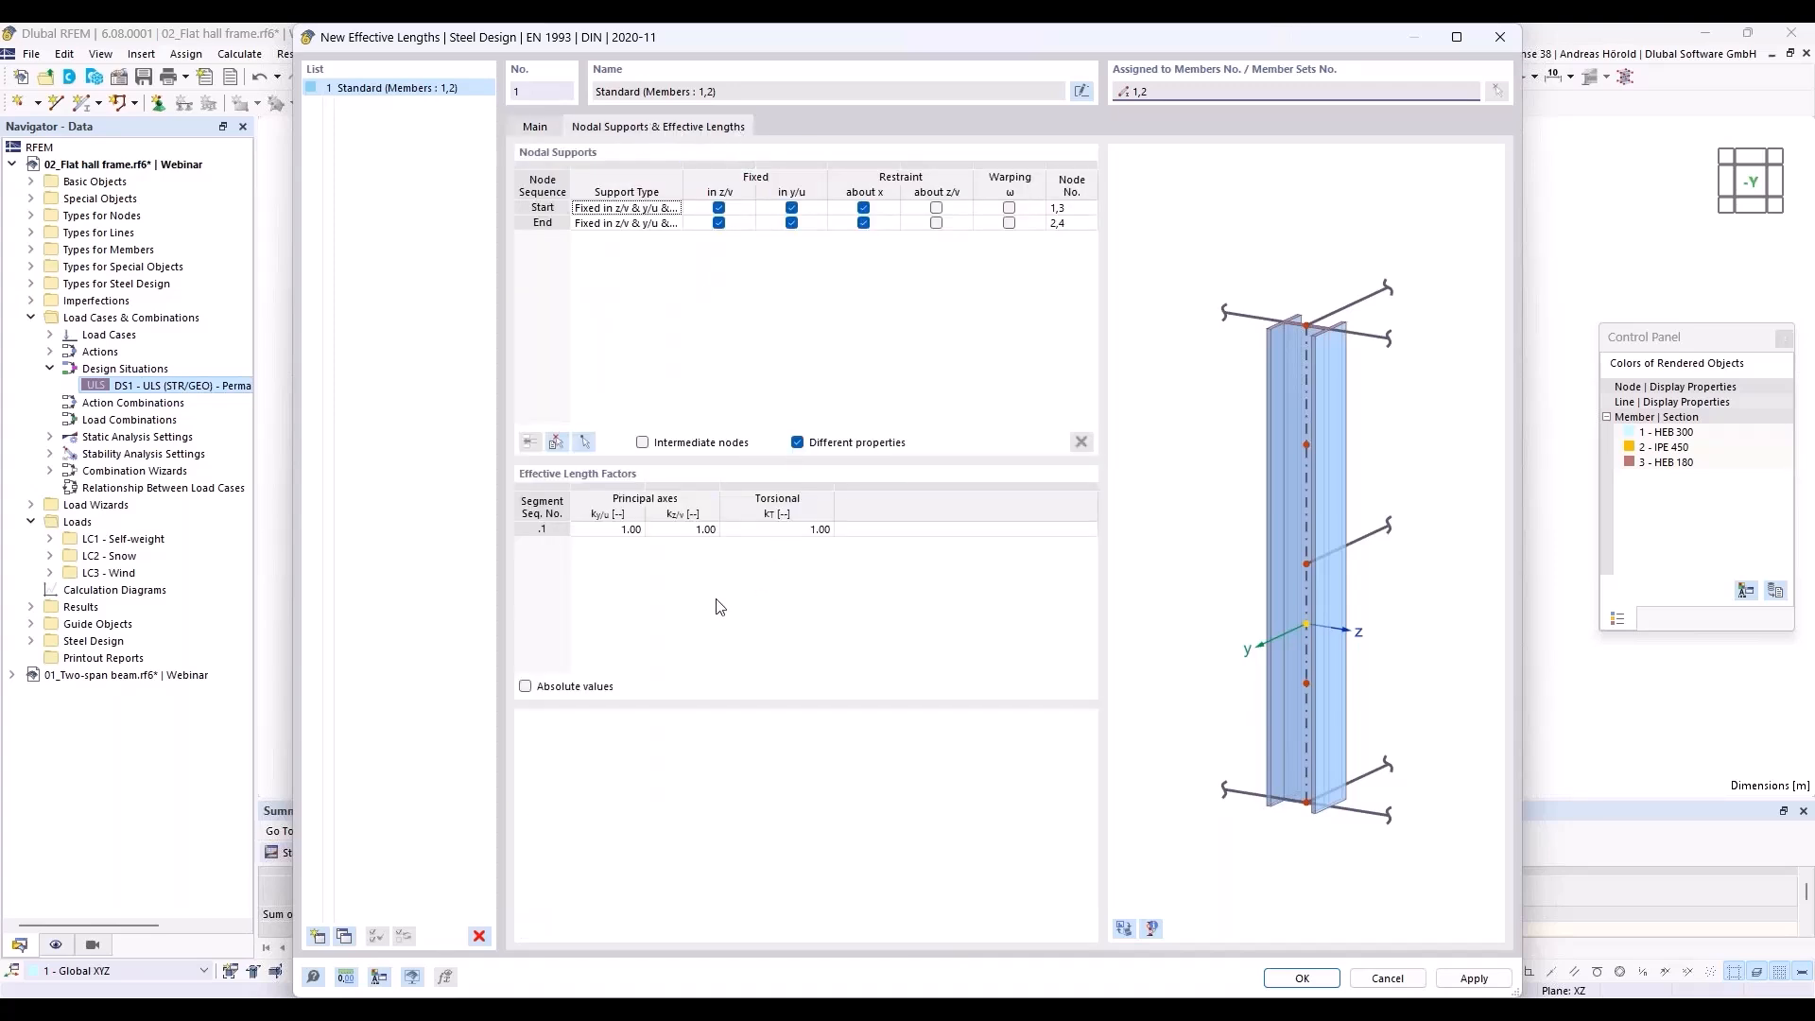
{"action": "left_click", "coordinate": [624, 532]}
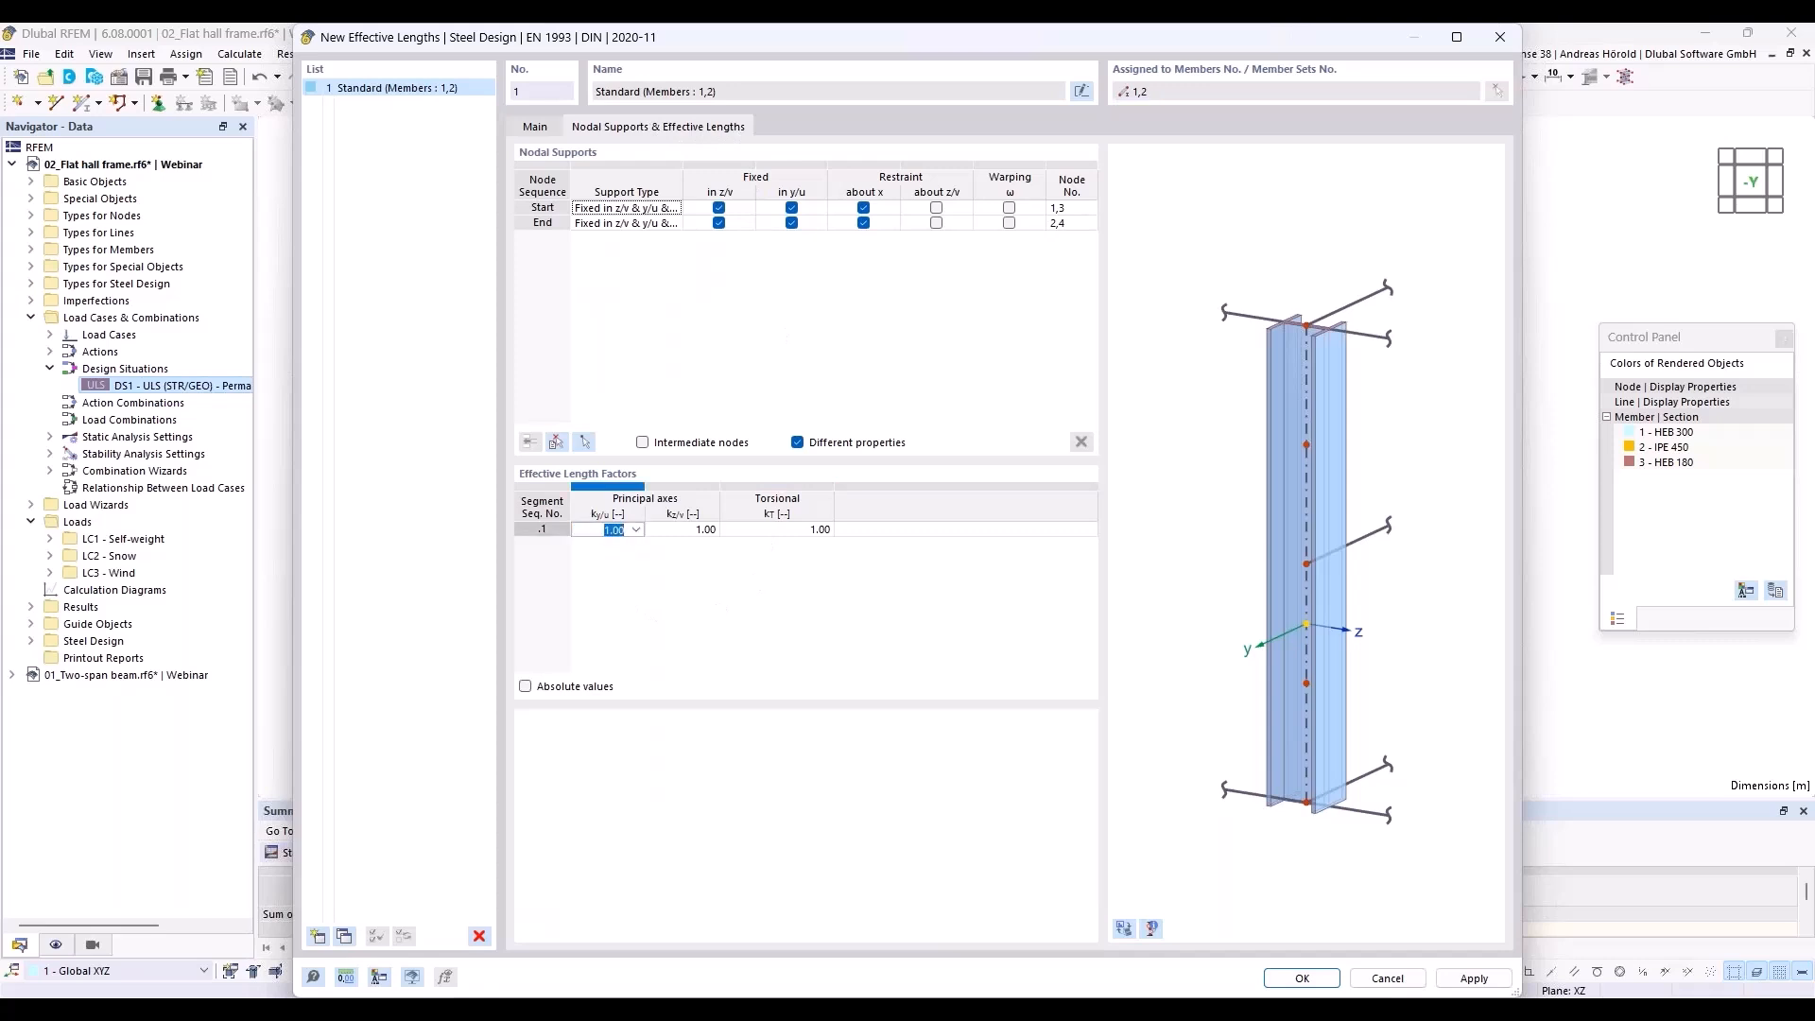
{"action": "type", "text": "3"}
{"action": "left_click", "coordinate": [1302, 979]}
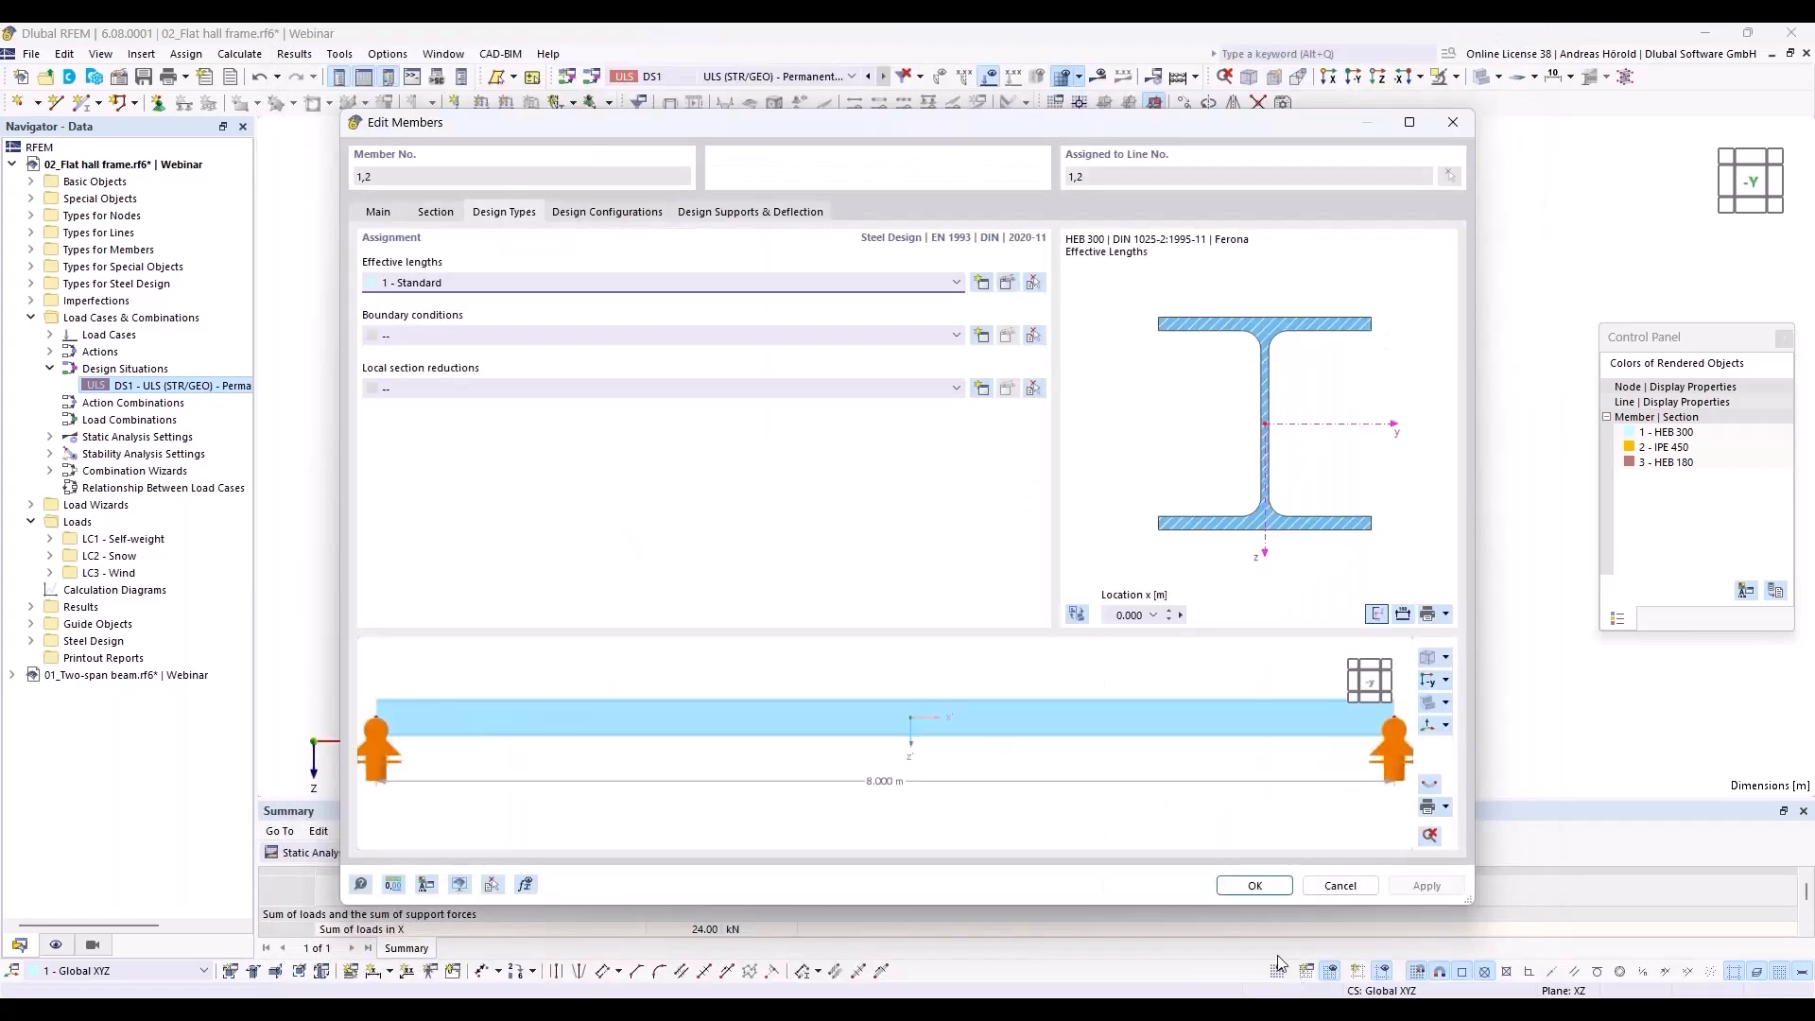
{"action": "left_click", "coordinate": [1252, 886]}
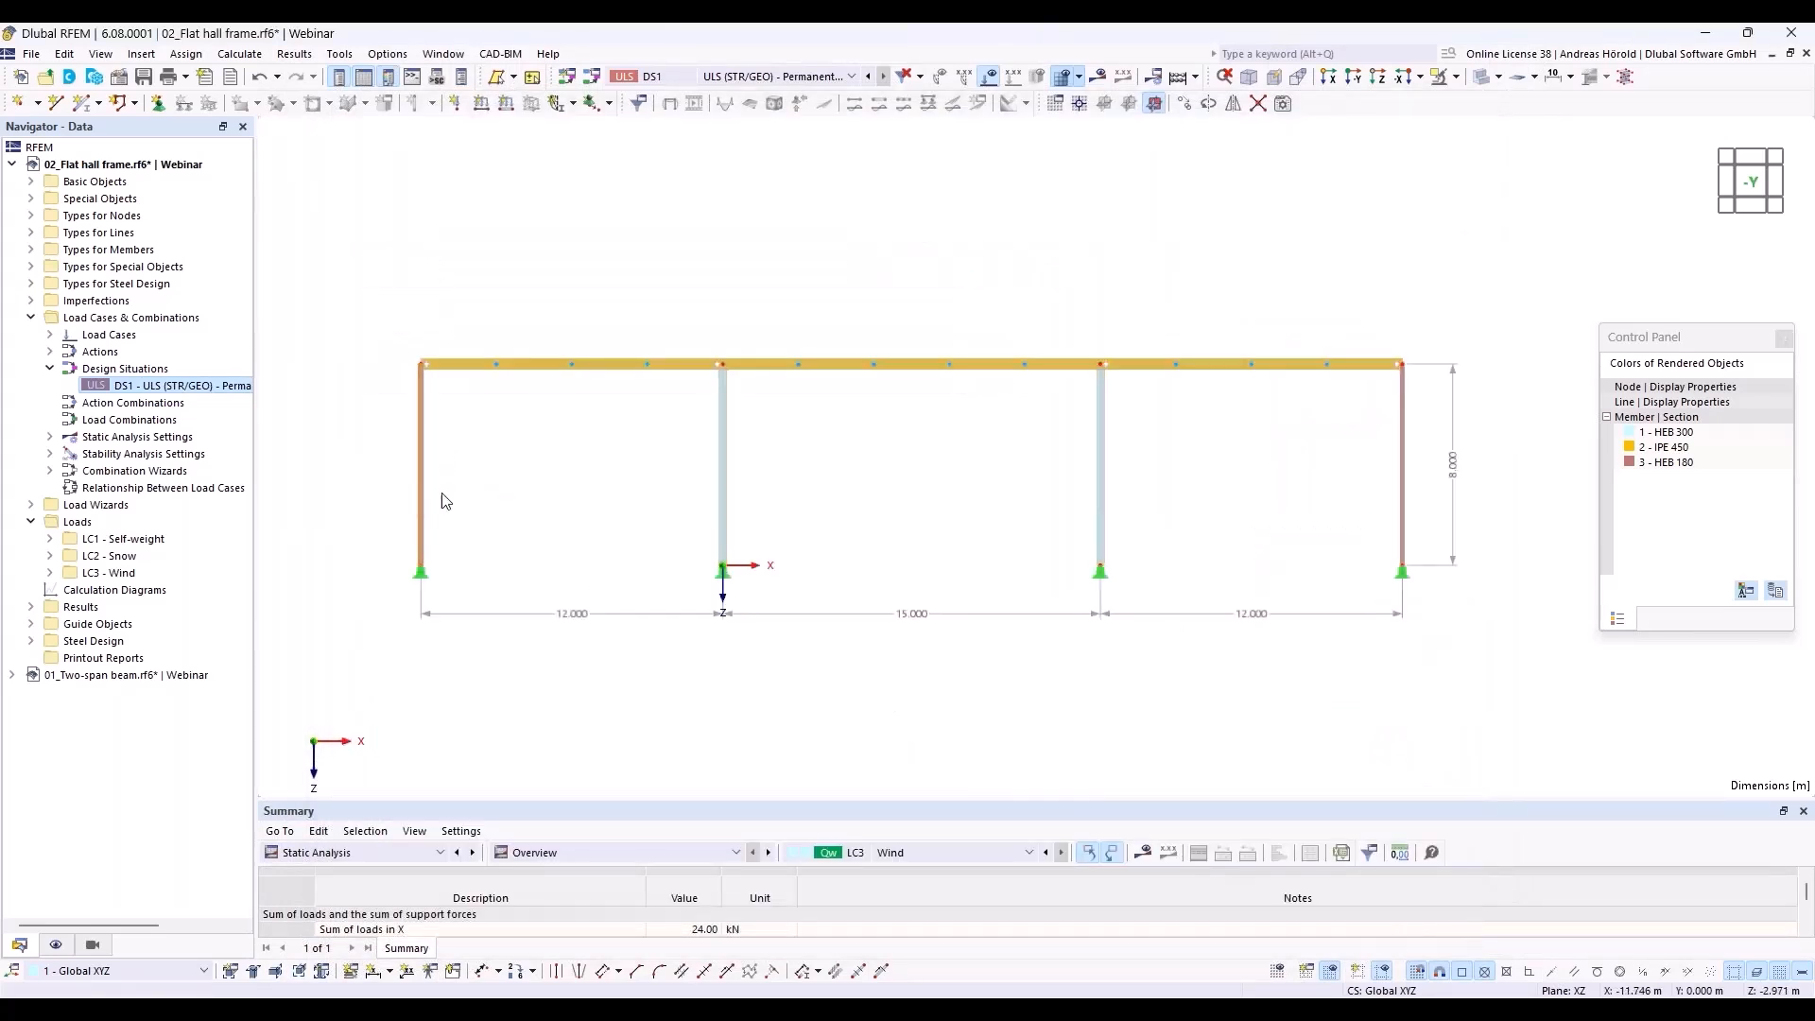
Create separate new steel-design effective lengths for the two outer HEB 180 columns.
{"action": "left_click_drag", "start_coordinate": [1427, 467], "coordinate": [1373, 491]}
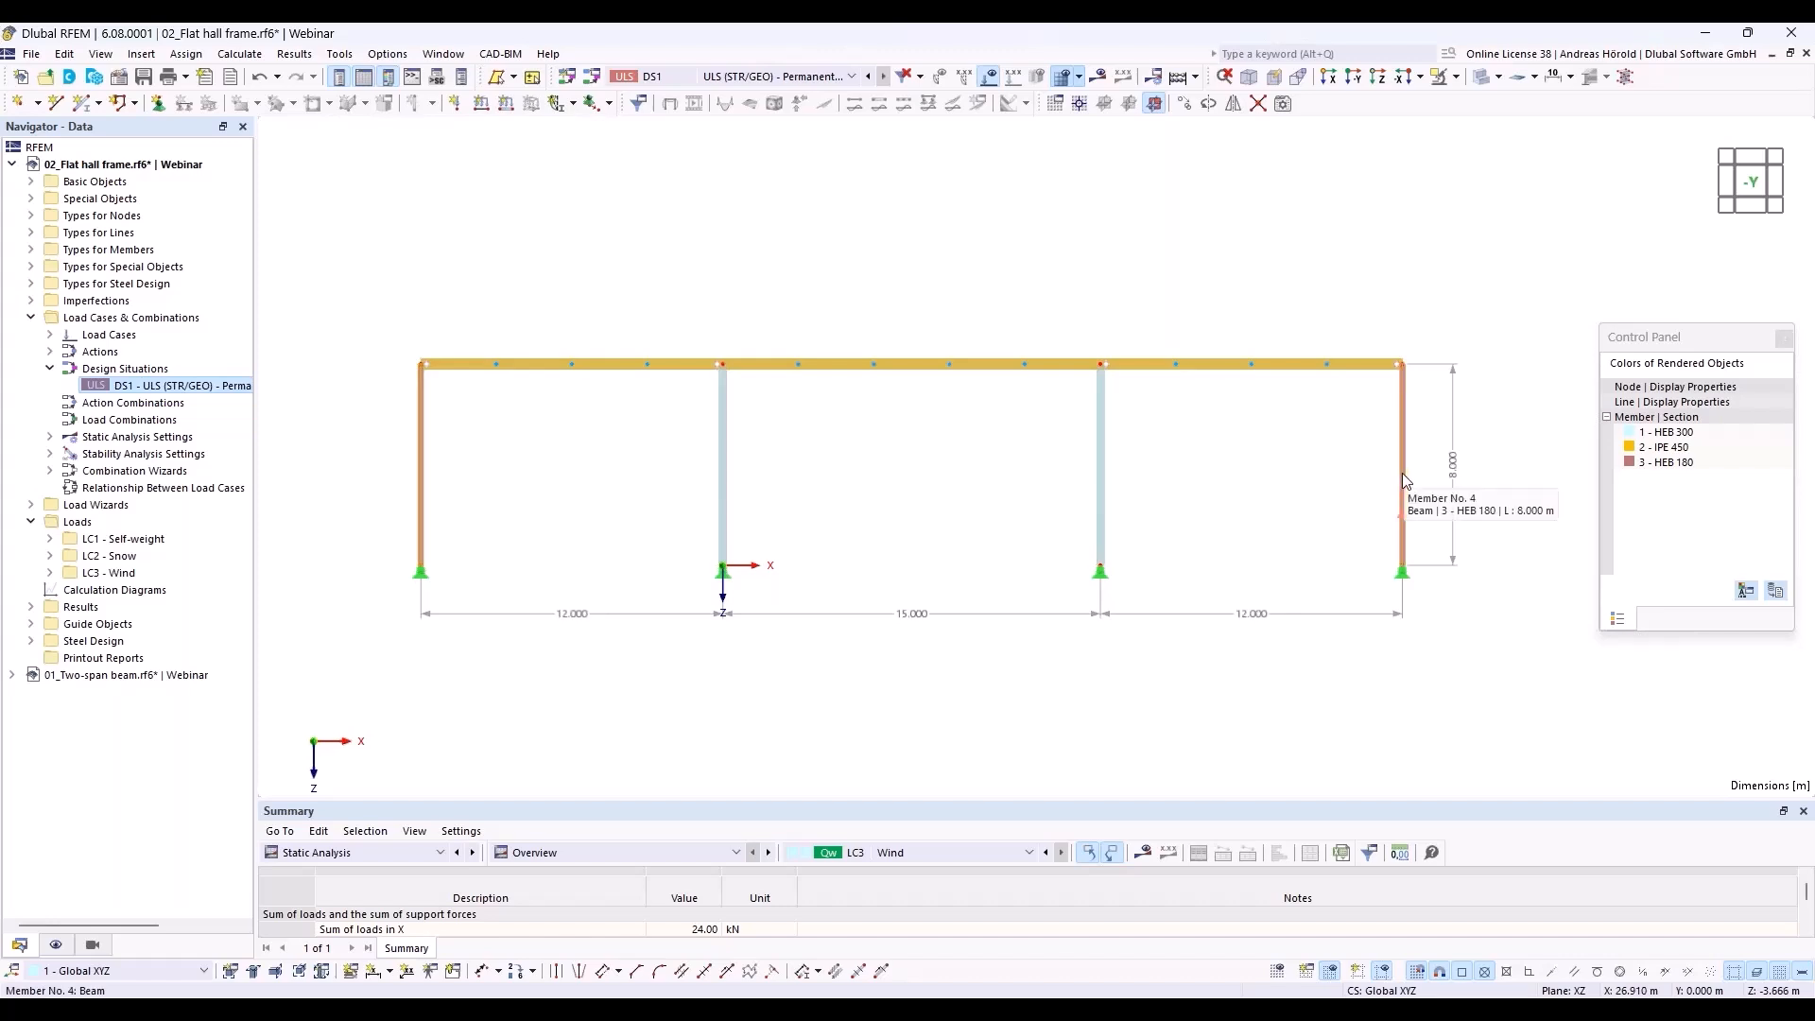
{"action": "right_click", "coordinate": [1403, 474]}
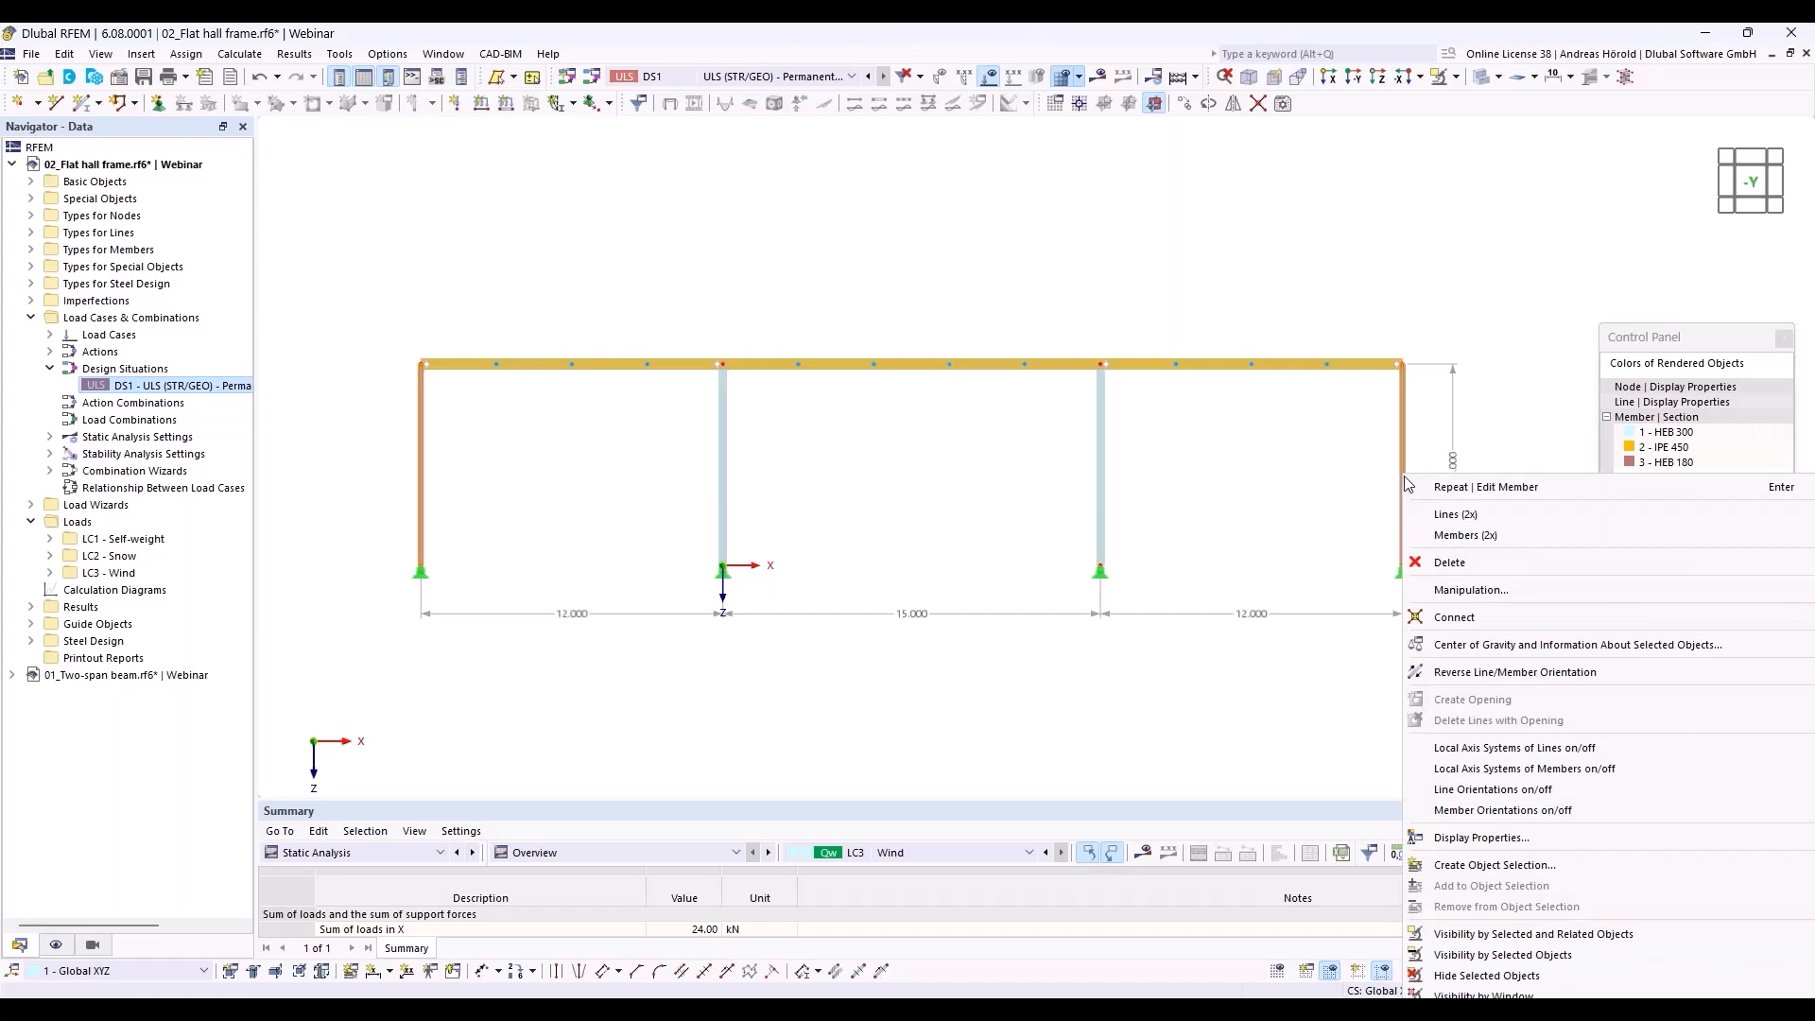
{"action": "mouse_move", "coordinate": [1447, 536]}
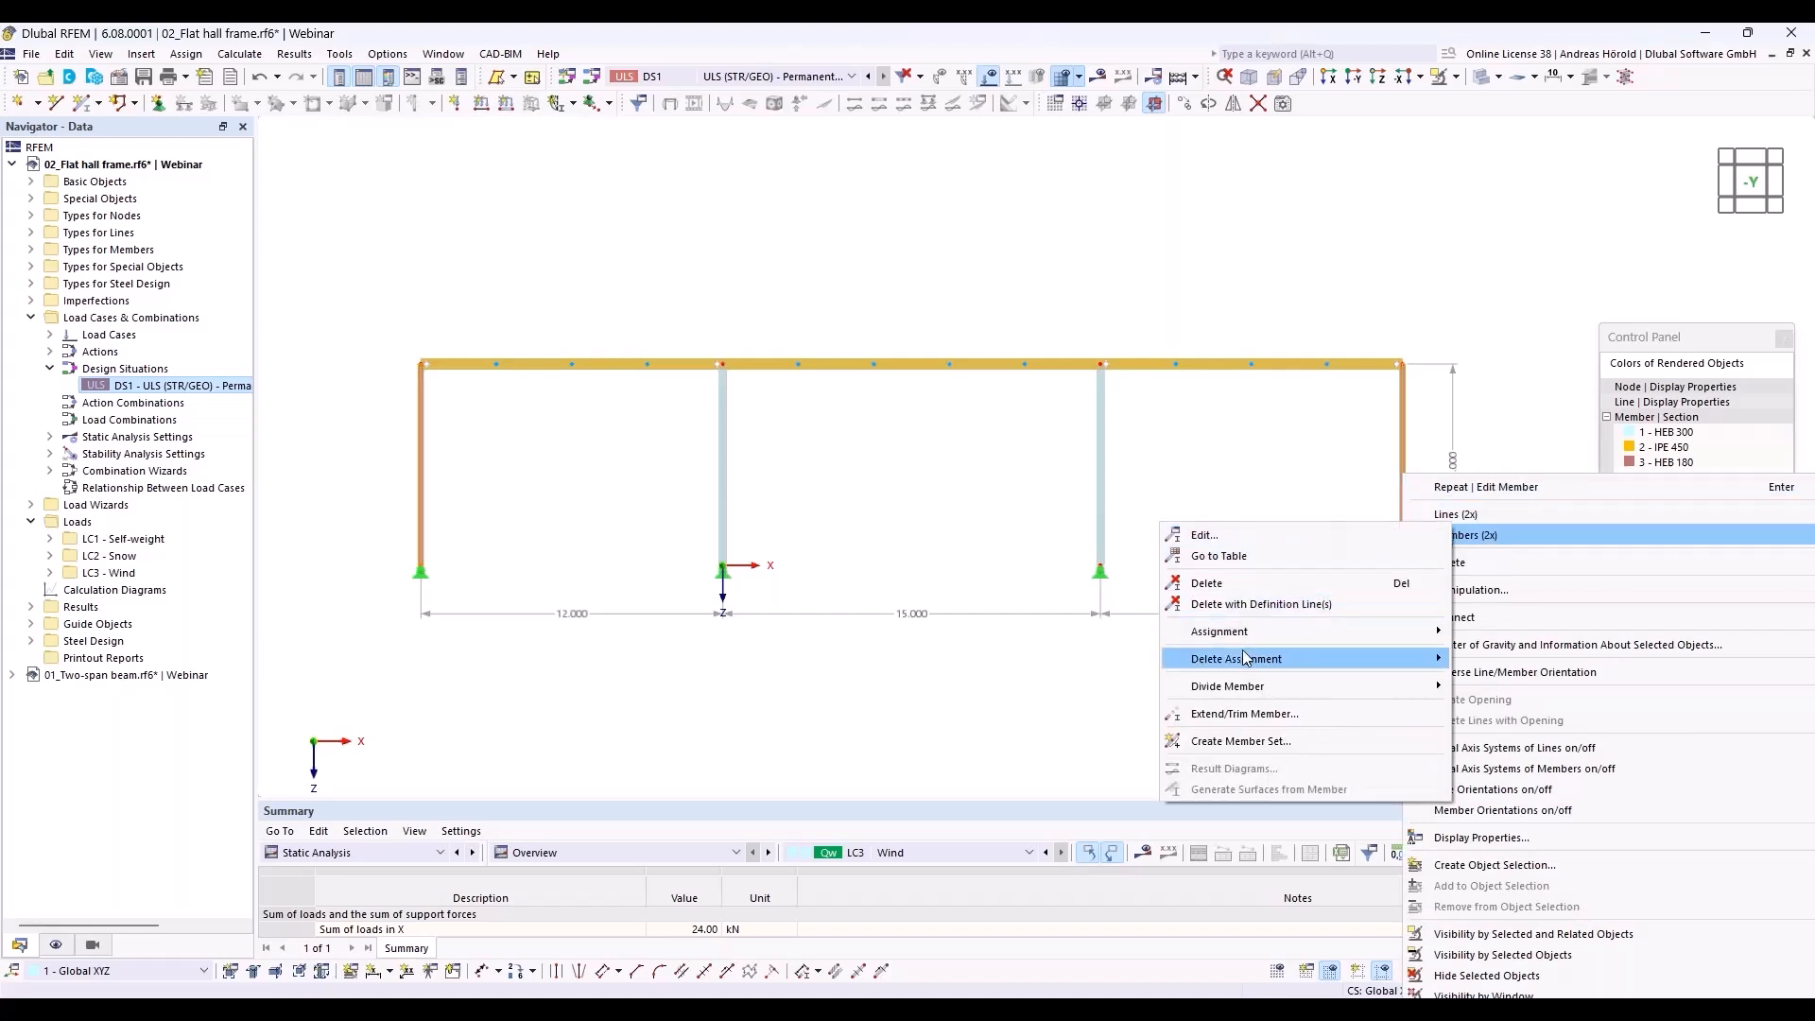
{"action": "mouse_move", "coordinate": [1245, 669]}
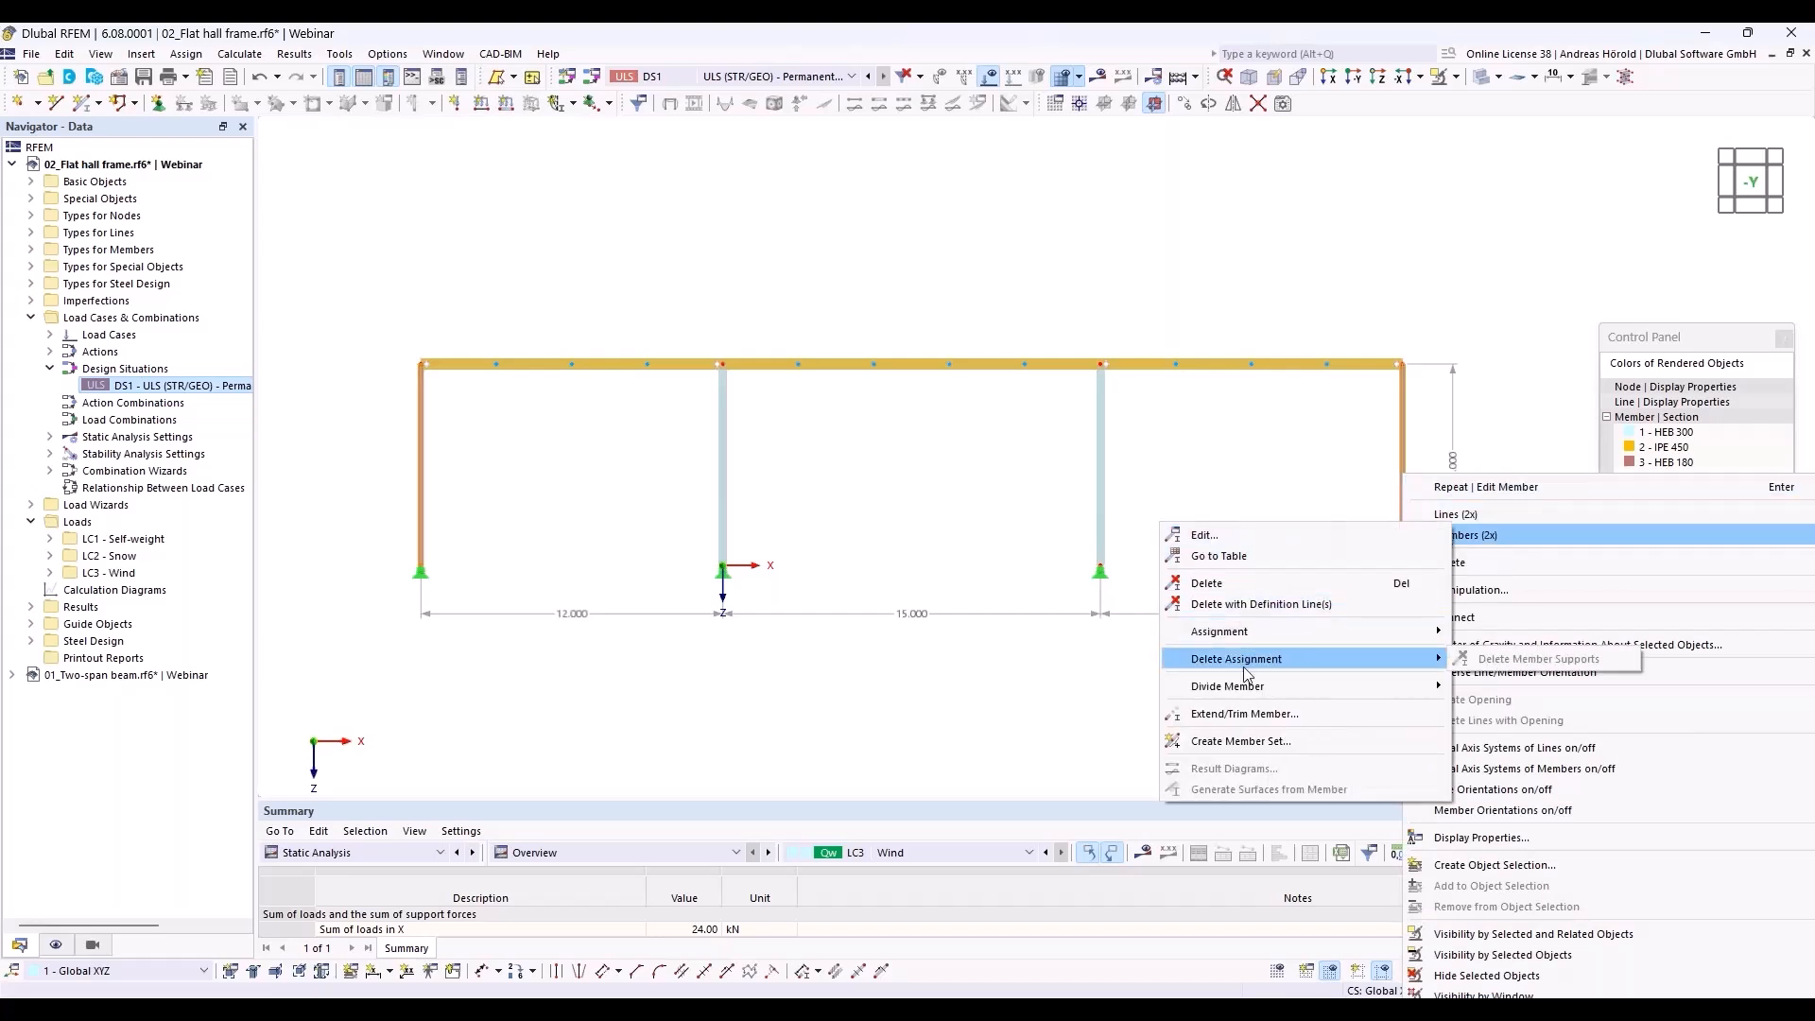
{"action": "left_click", "coordinate": [1299, 534]}
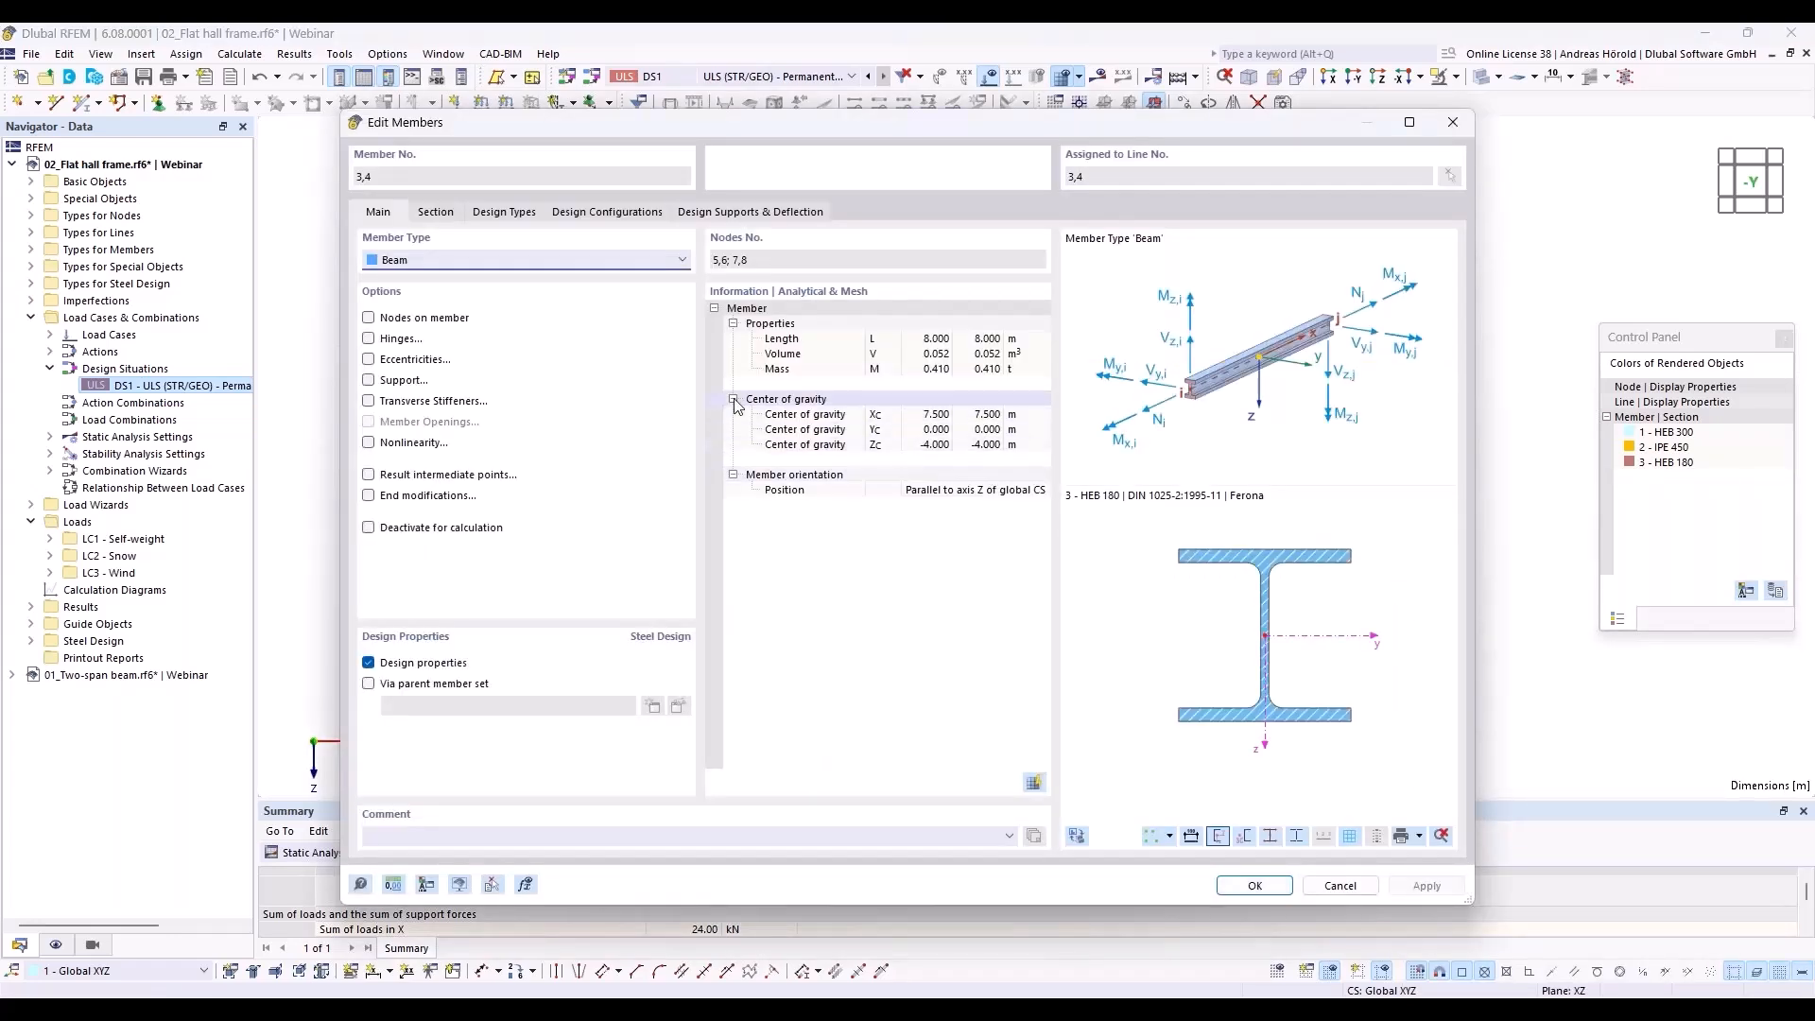
{"action": "left_click", "coordinate": [502, 214]}
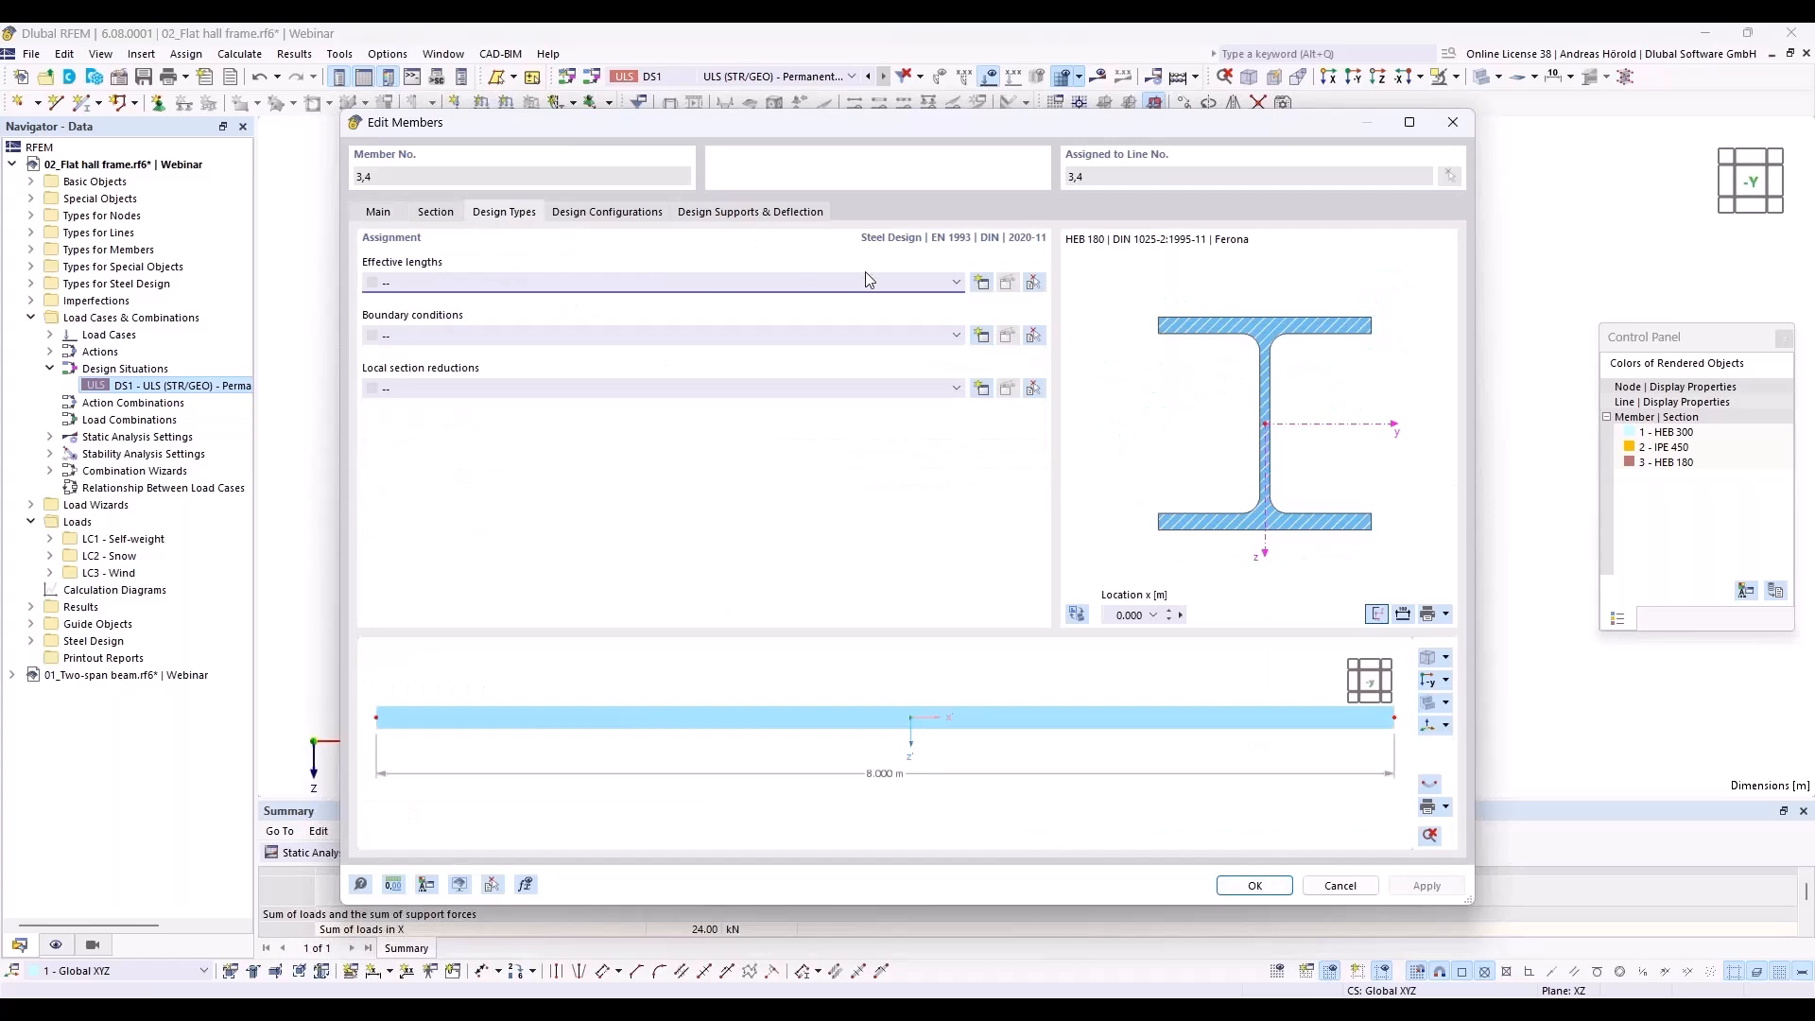
{"action": "left_click", "coordinate": [981, 281]}
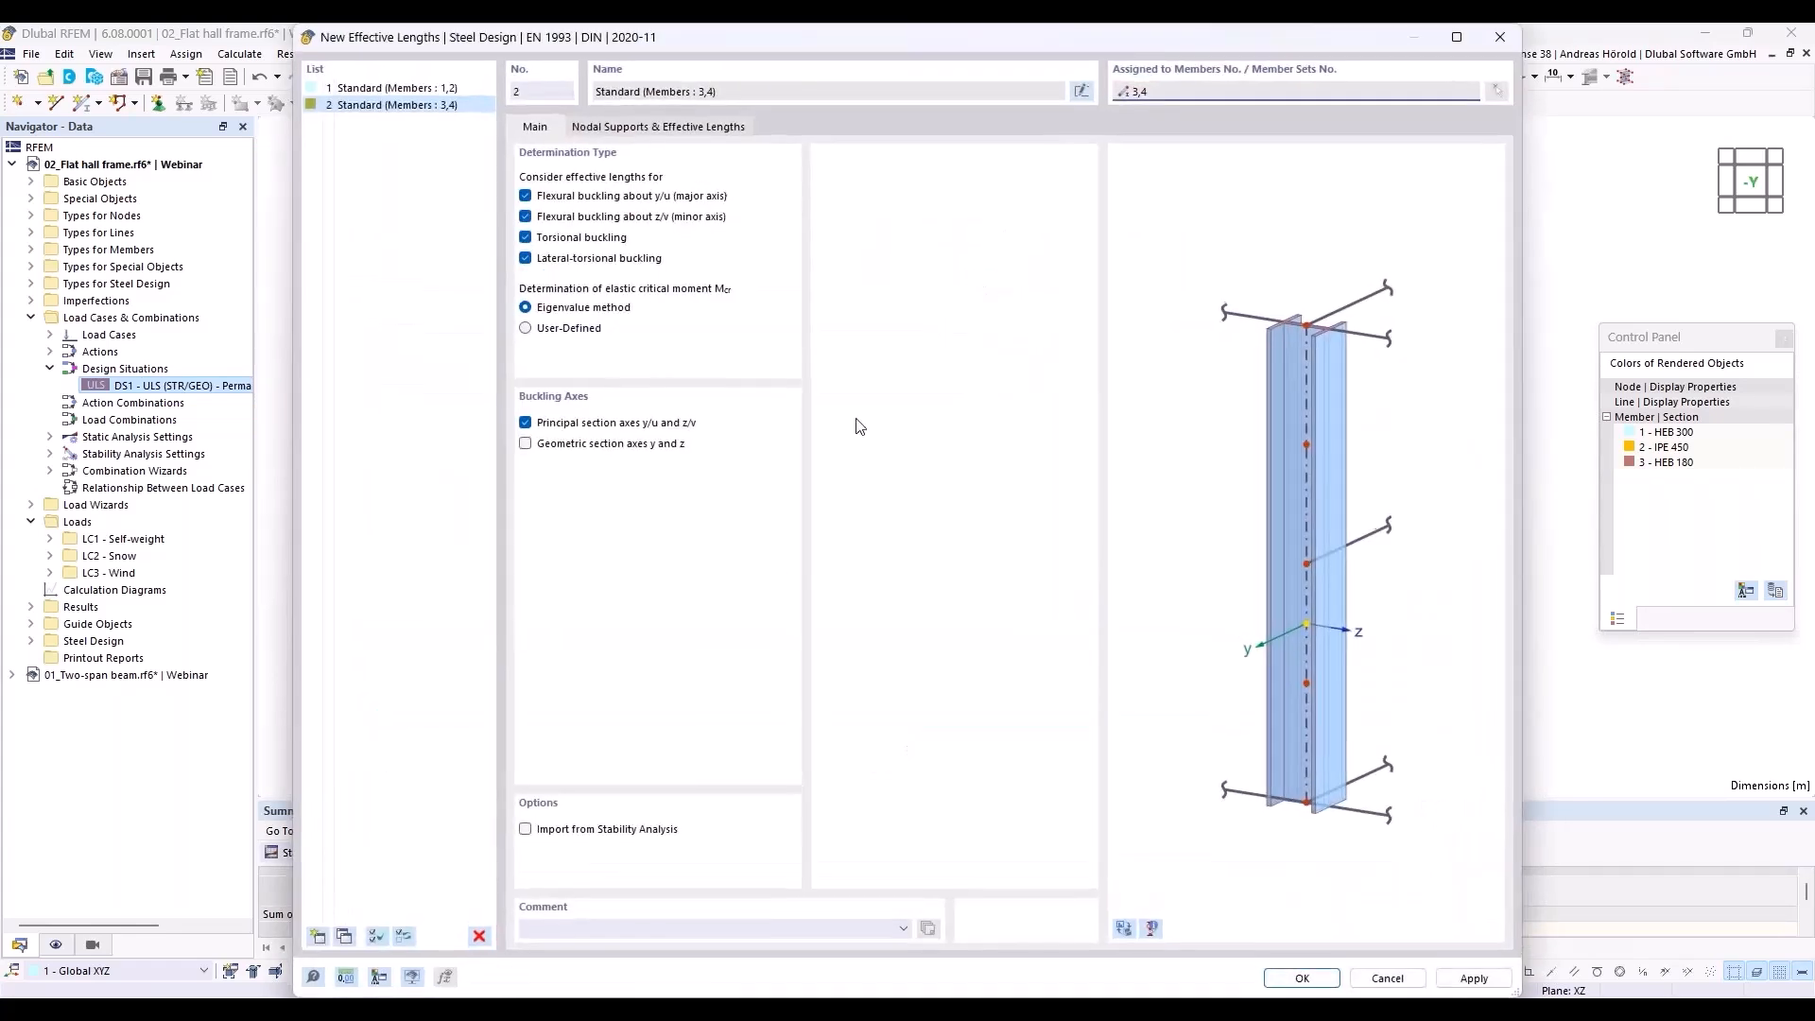
Set the outer columns' effective length factor ky/u to 1.72 and accept the member changes.
{"action": "left_click", "coordinate": [636, 128]}
{"action": "left_click", "coordinate": [615, 529]}
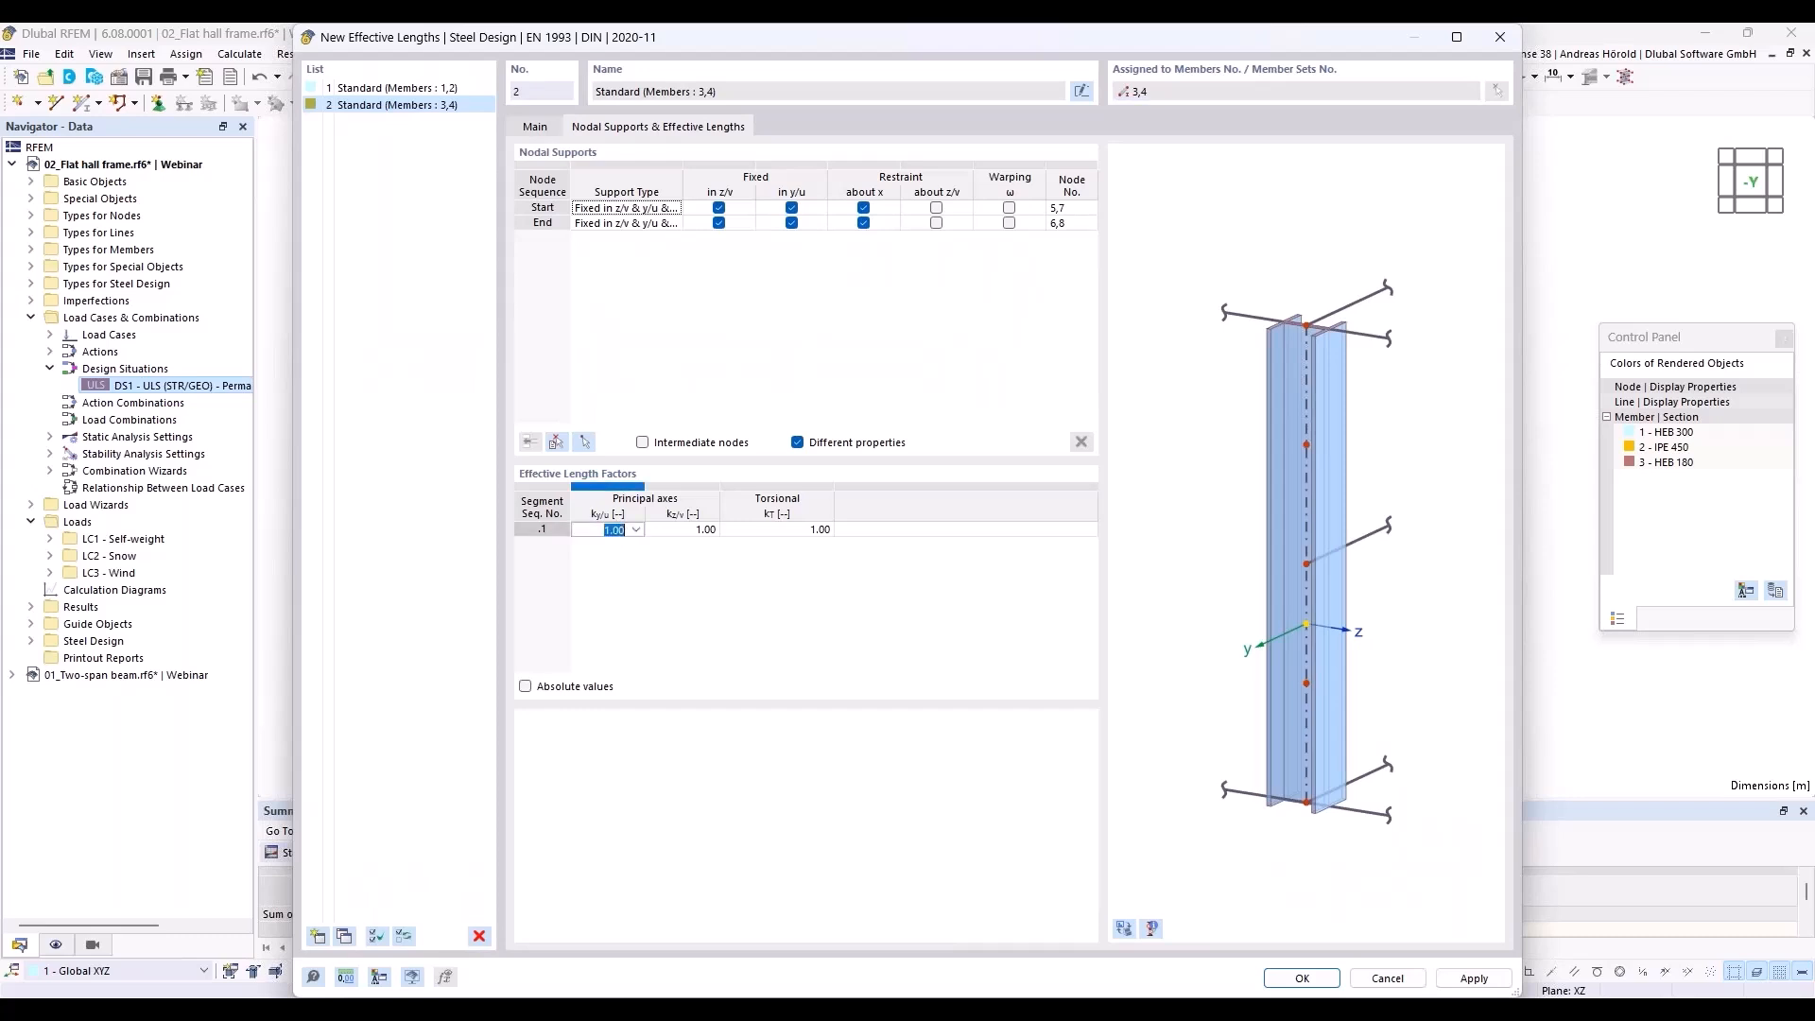
{"action": "type", "text": "1"}
{"action": "left_click", "coordinate": [1293, 978]}
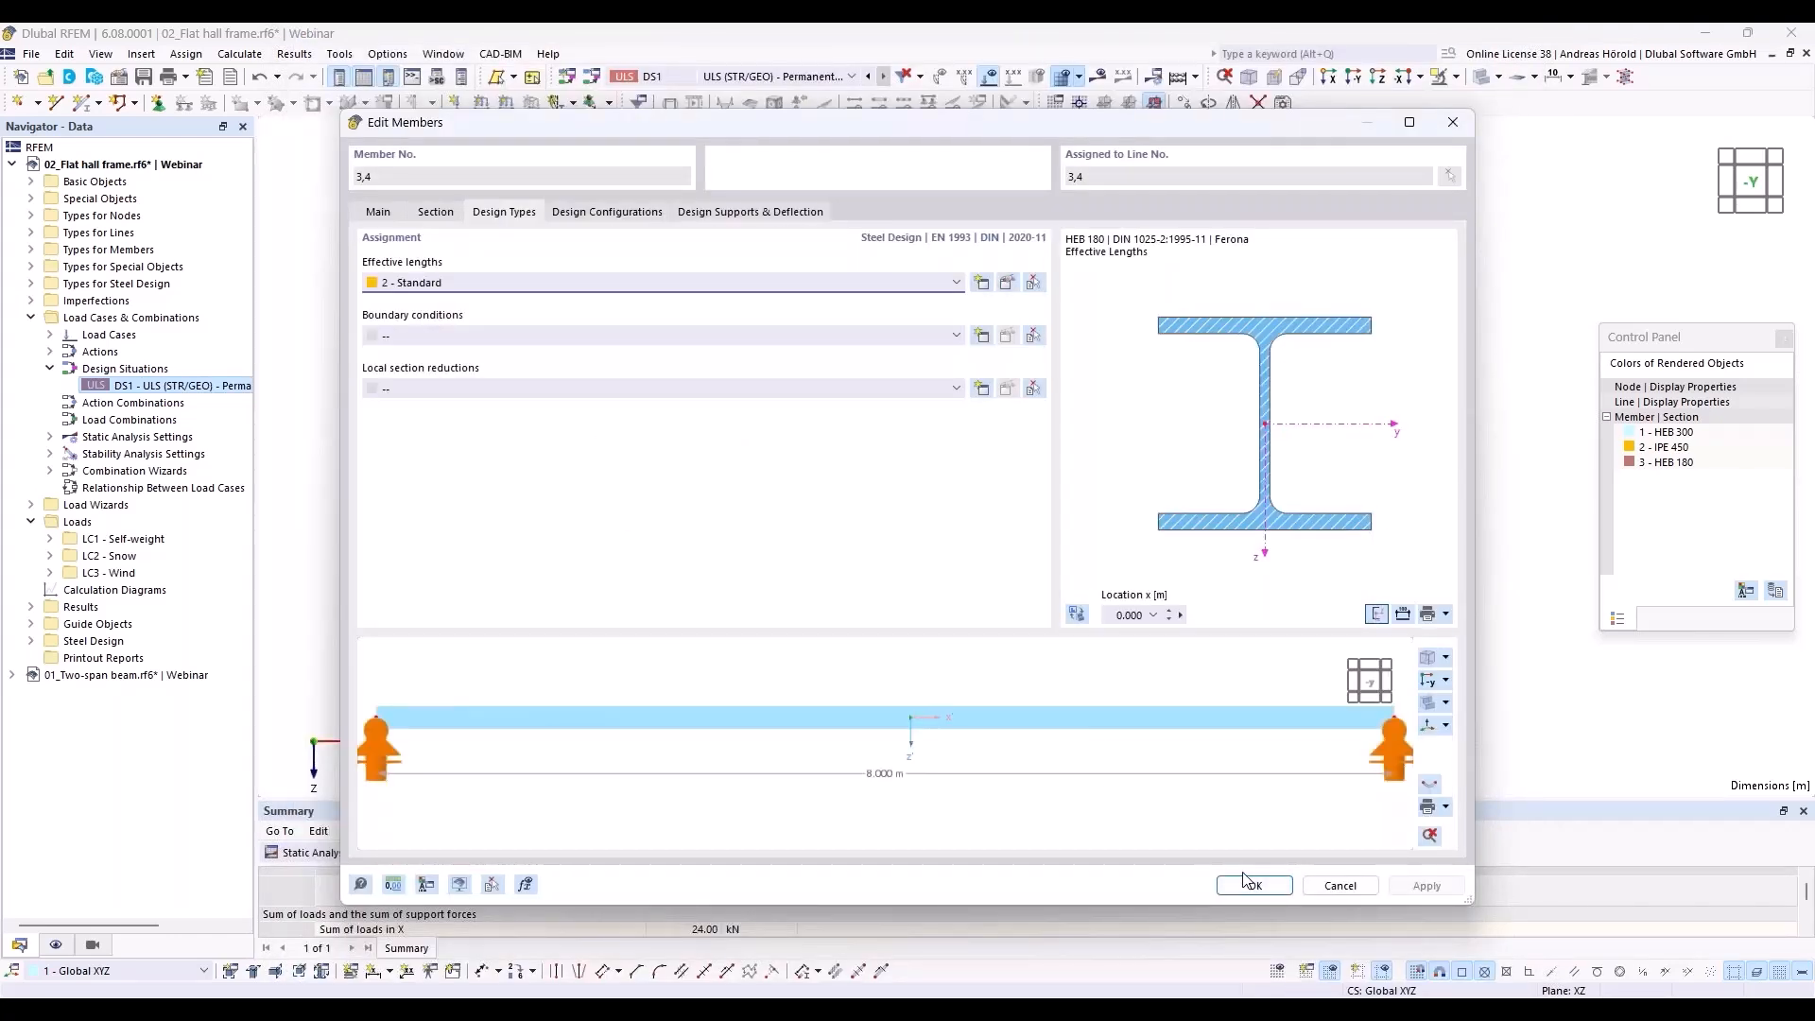
{"action": "left_click", "coordinate": [1250, 883]}
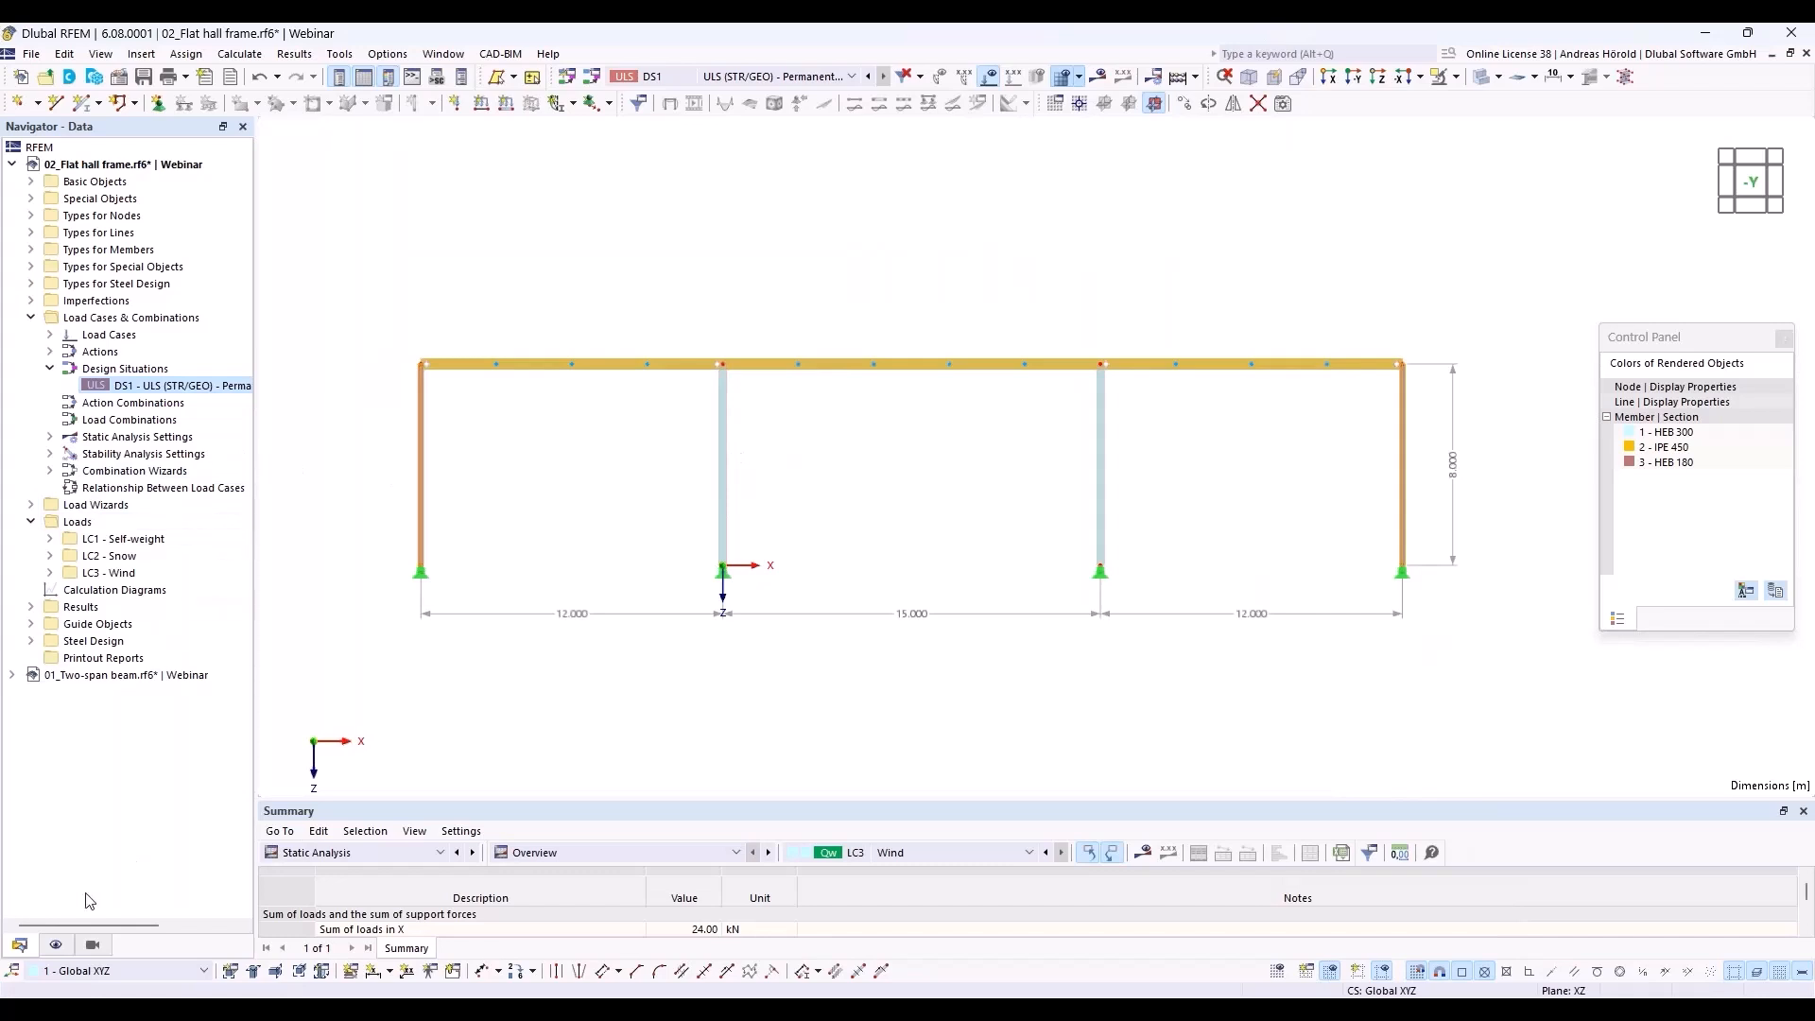
Turn on the display of member effective lengths for steel design in the model view.
{"action": "left_click", "coordinate": [55, 946]}
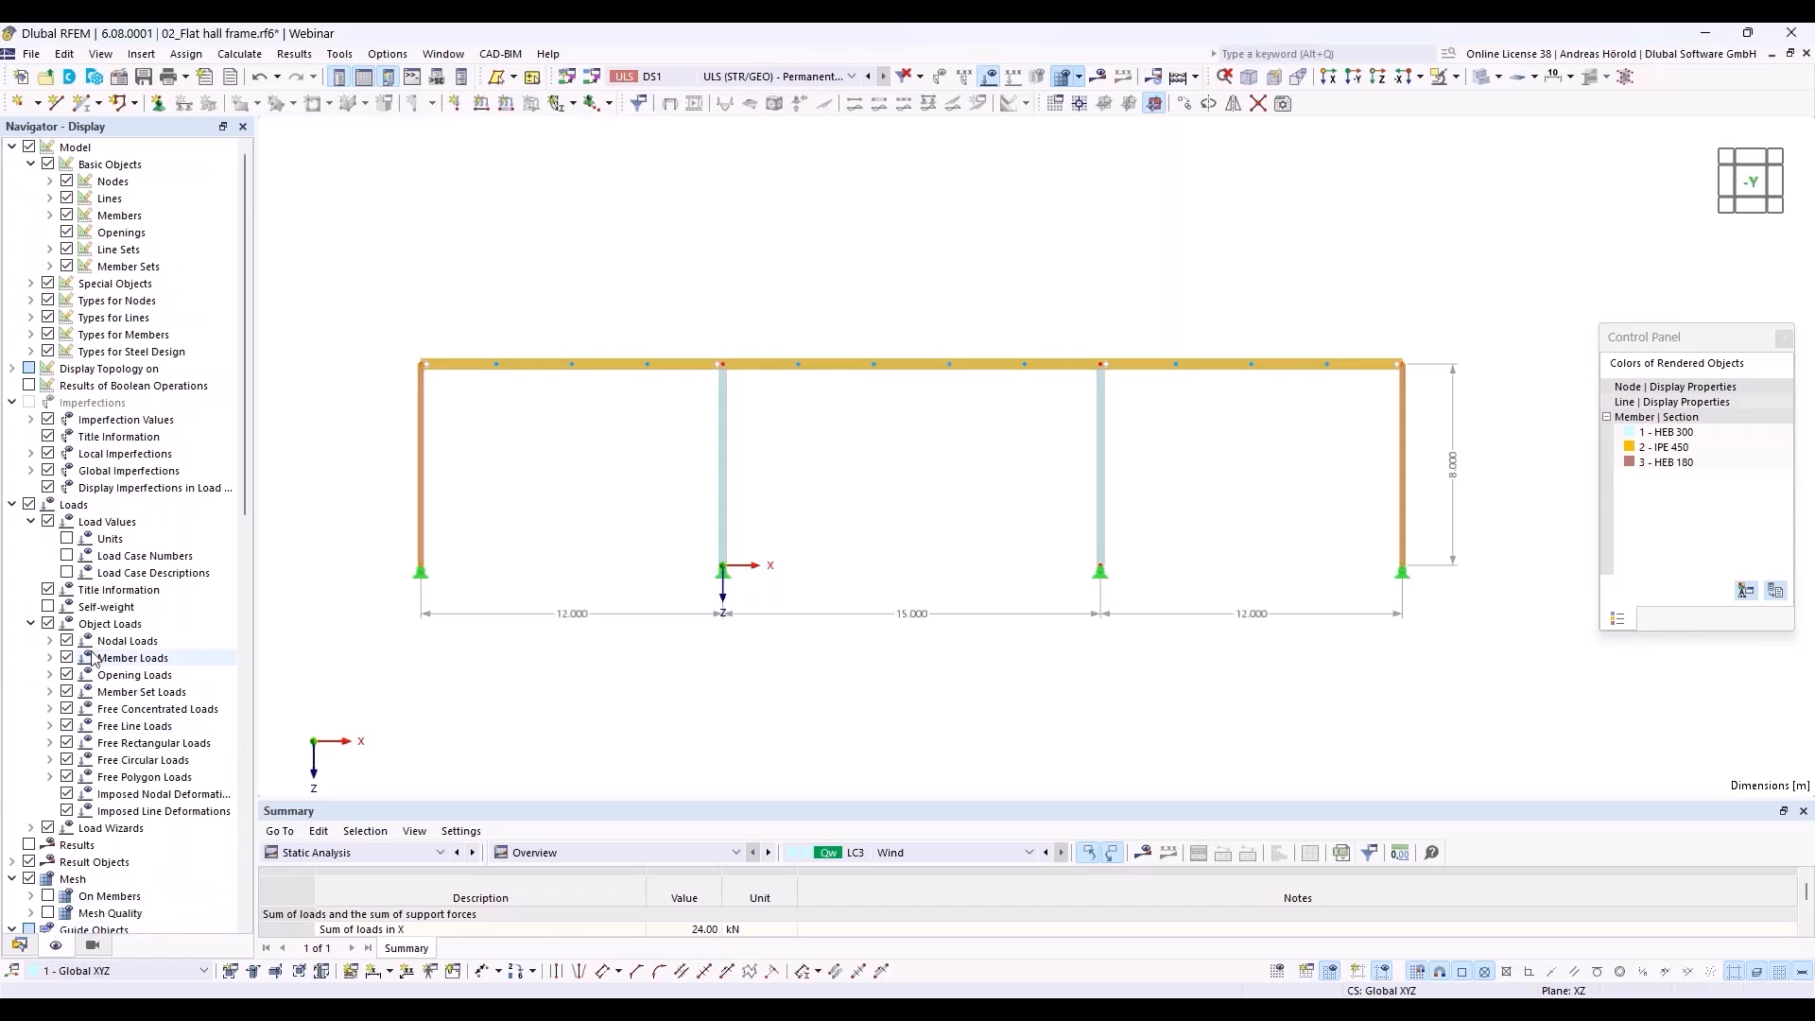
{"action": "left_click", "coordinate": [32, 352]}
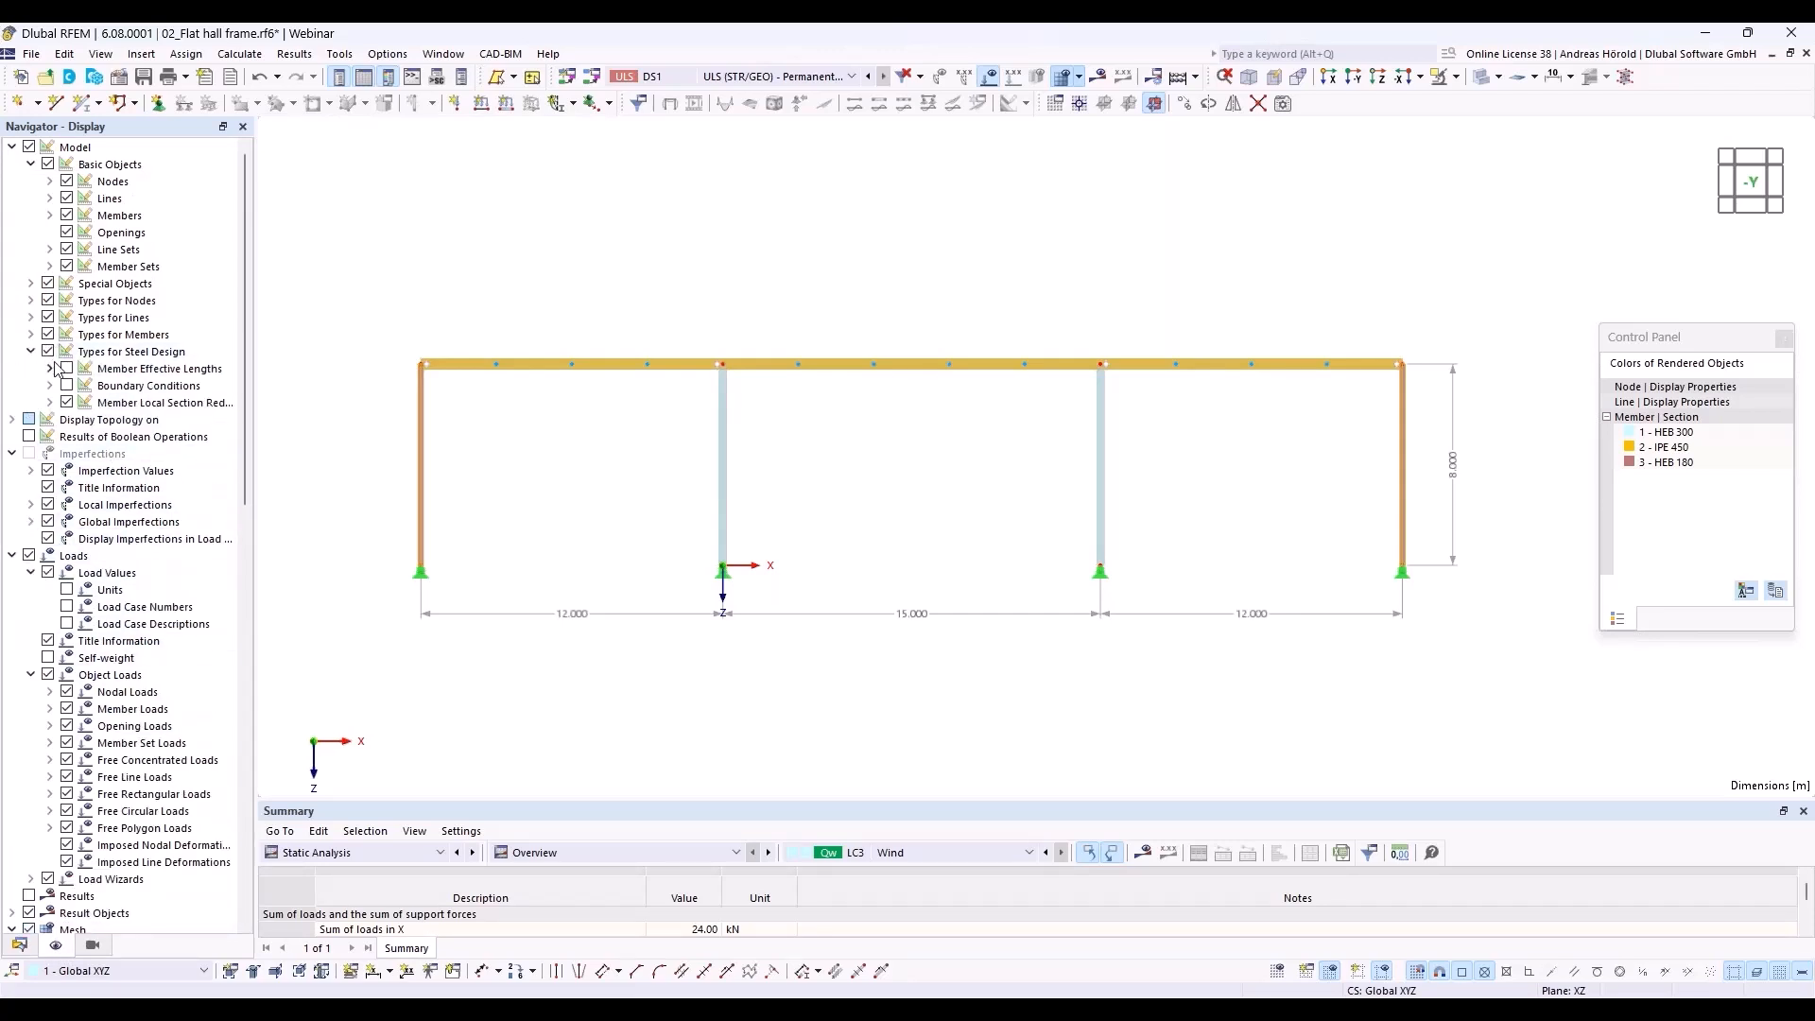
{"action": "left_click", "coordinate": [67, 369]}
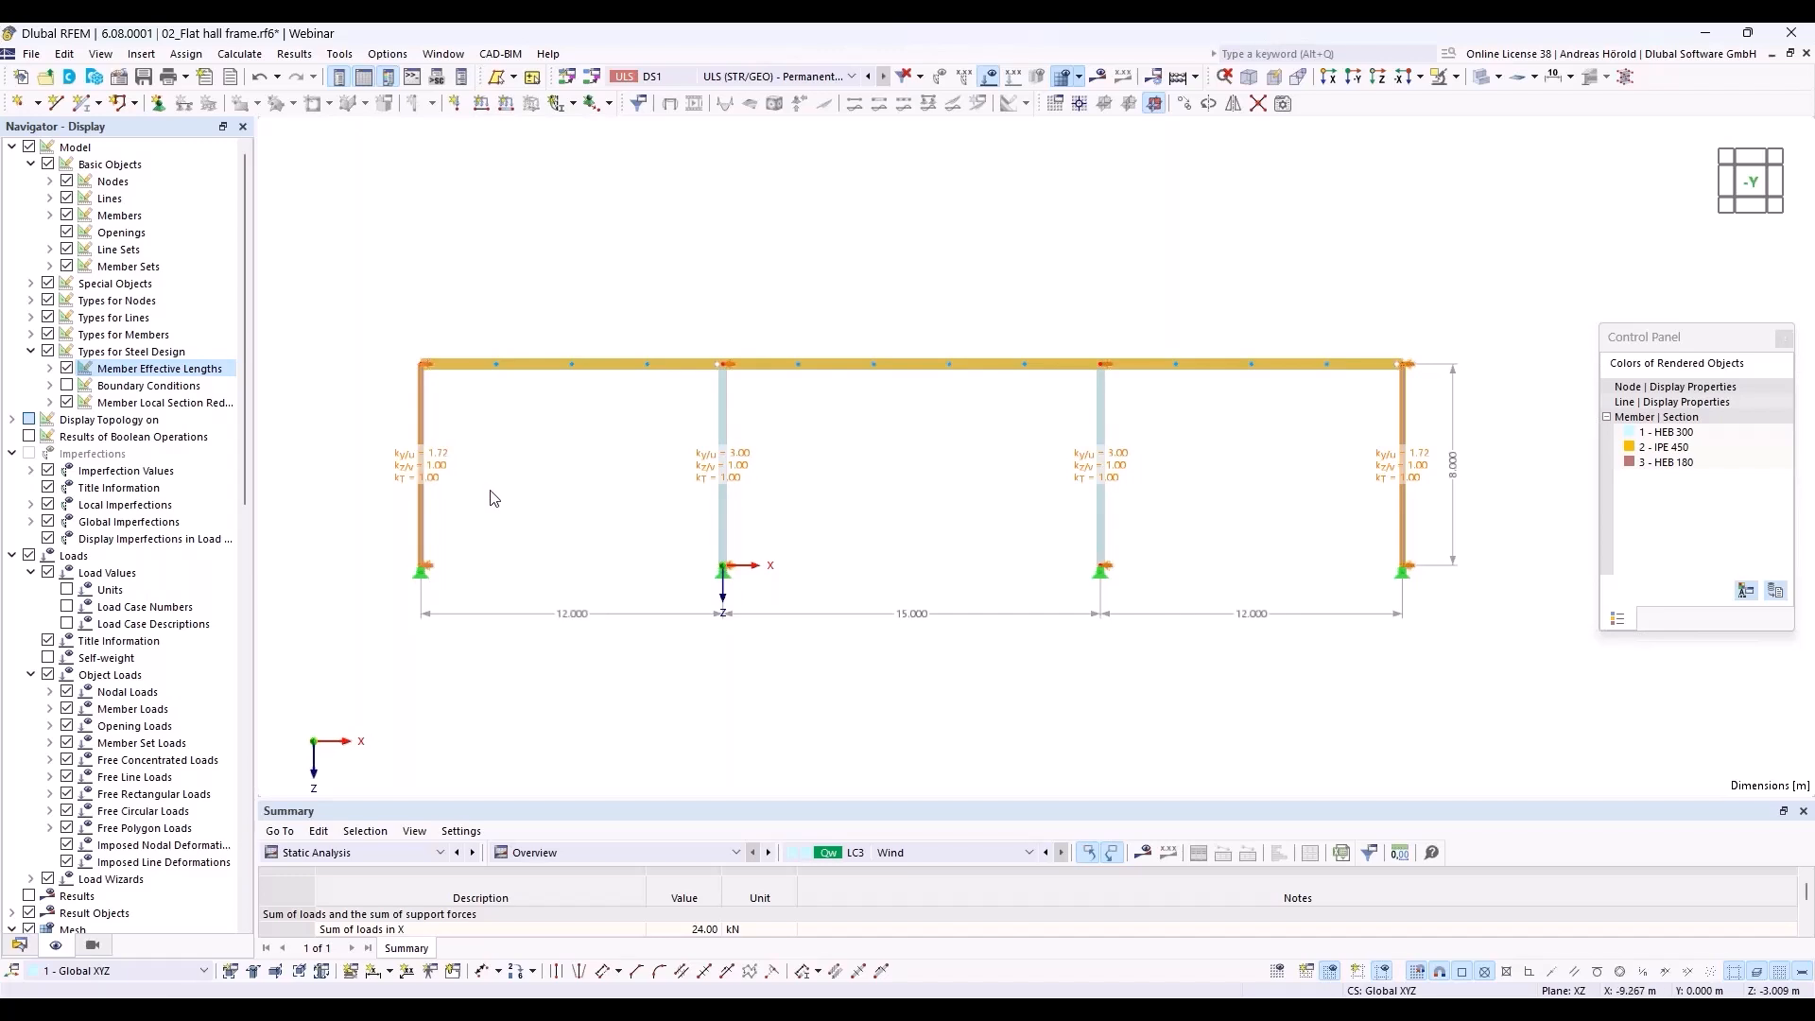
Create new effective lengths for the 15 m middle beam and import its intermediate nodes by picking the beam in the model.
{"action": "right_click", "coordinate": [846, 371]}
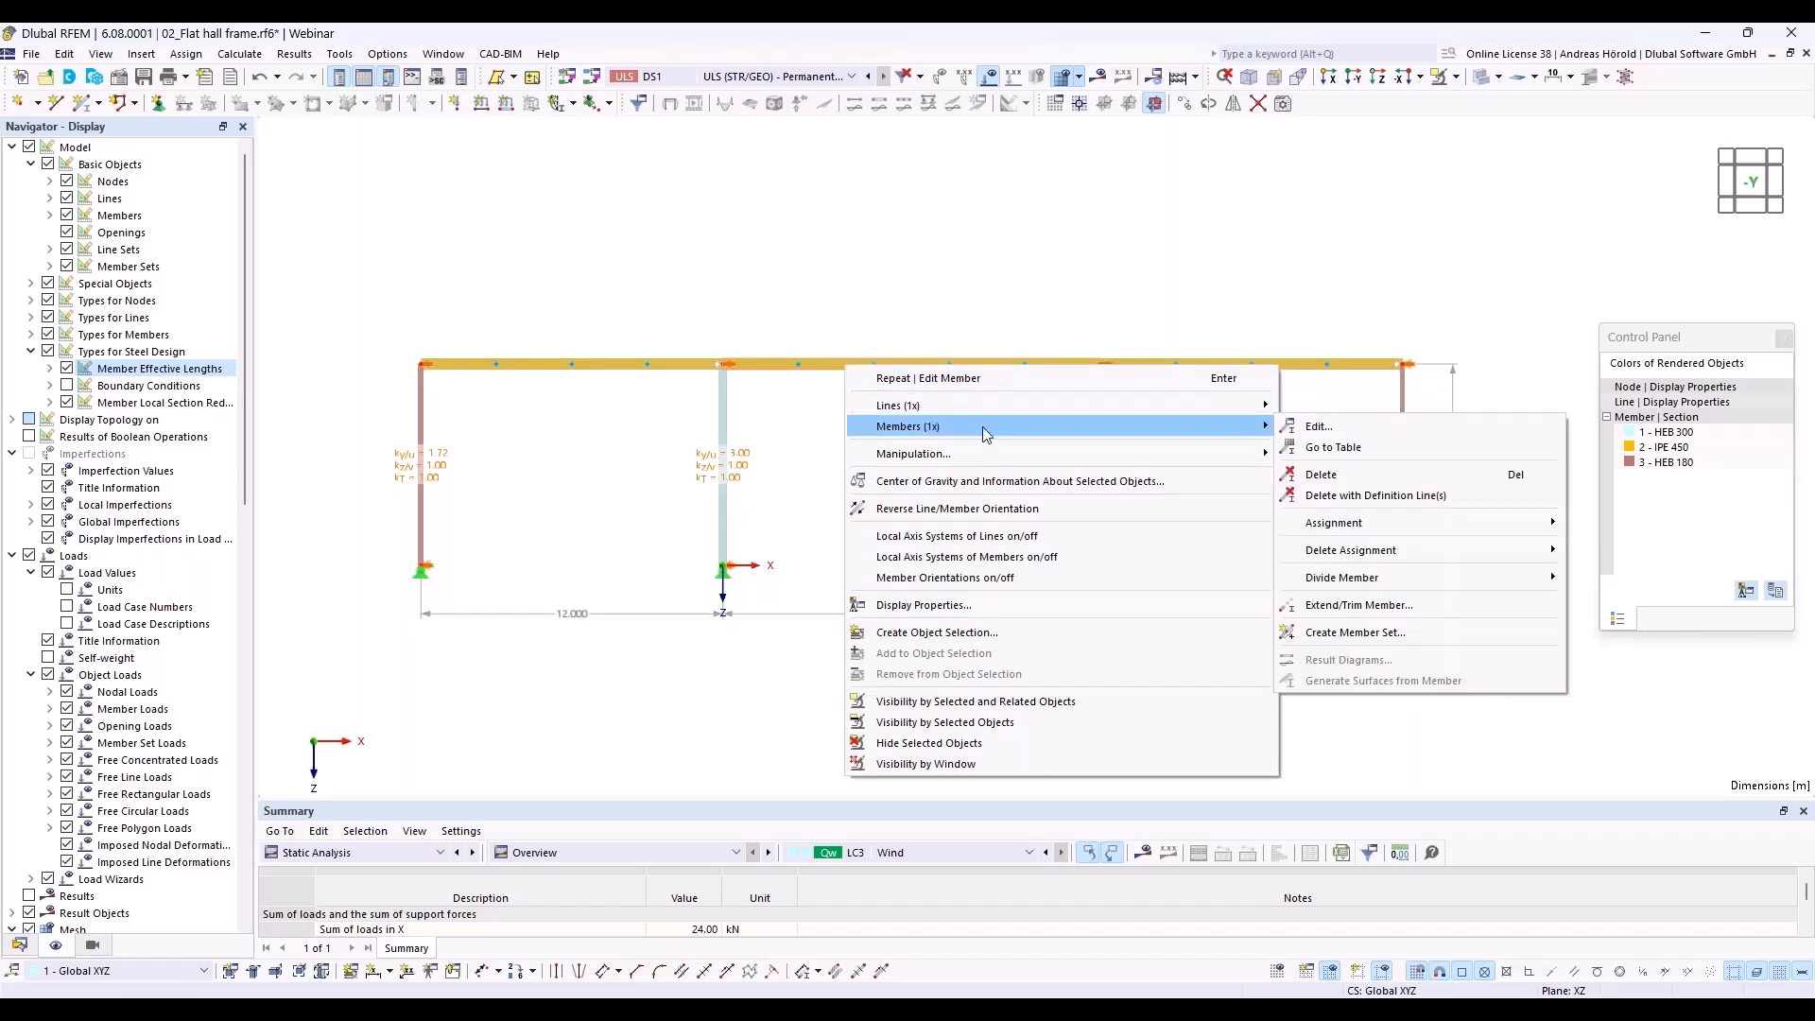
{"action": "left_click", "coordinate": [1320, 426]}
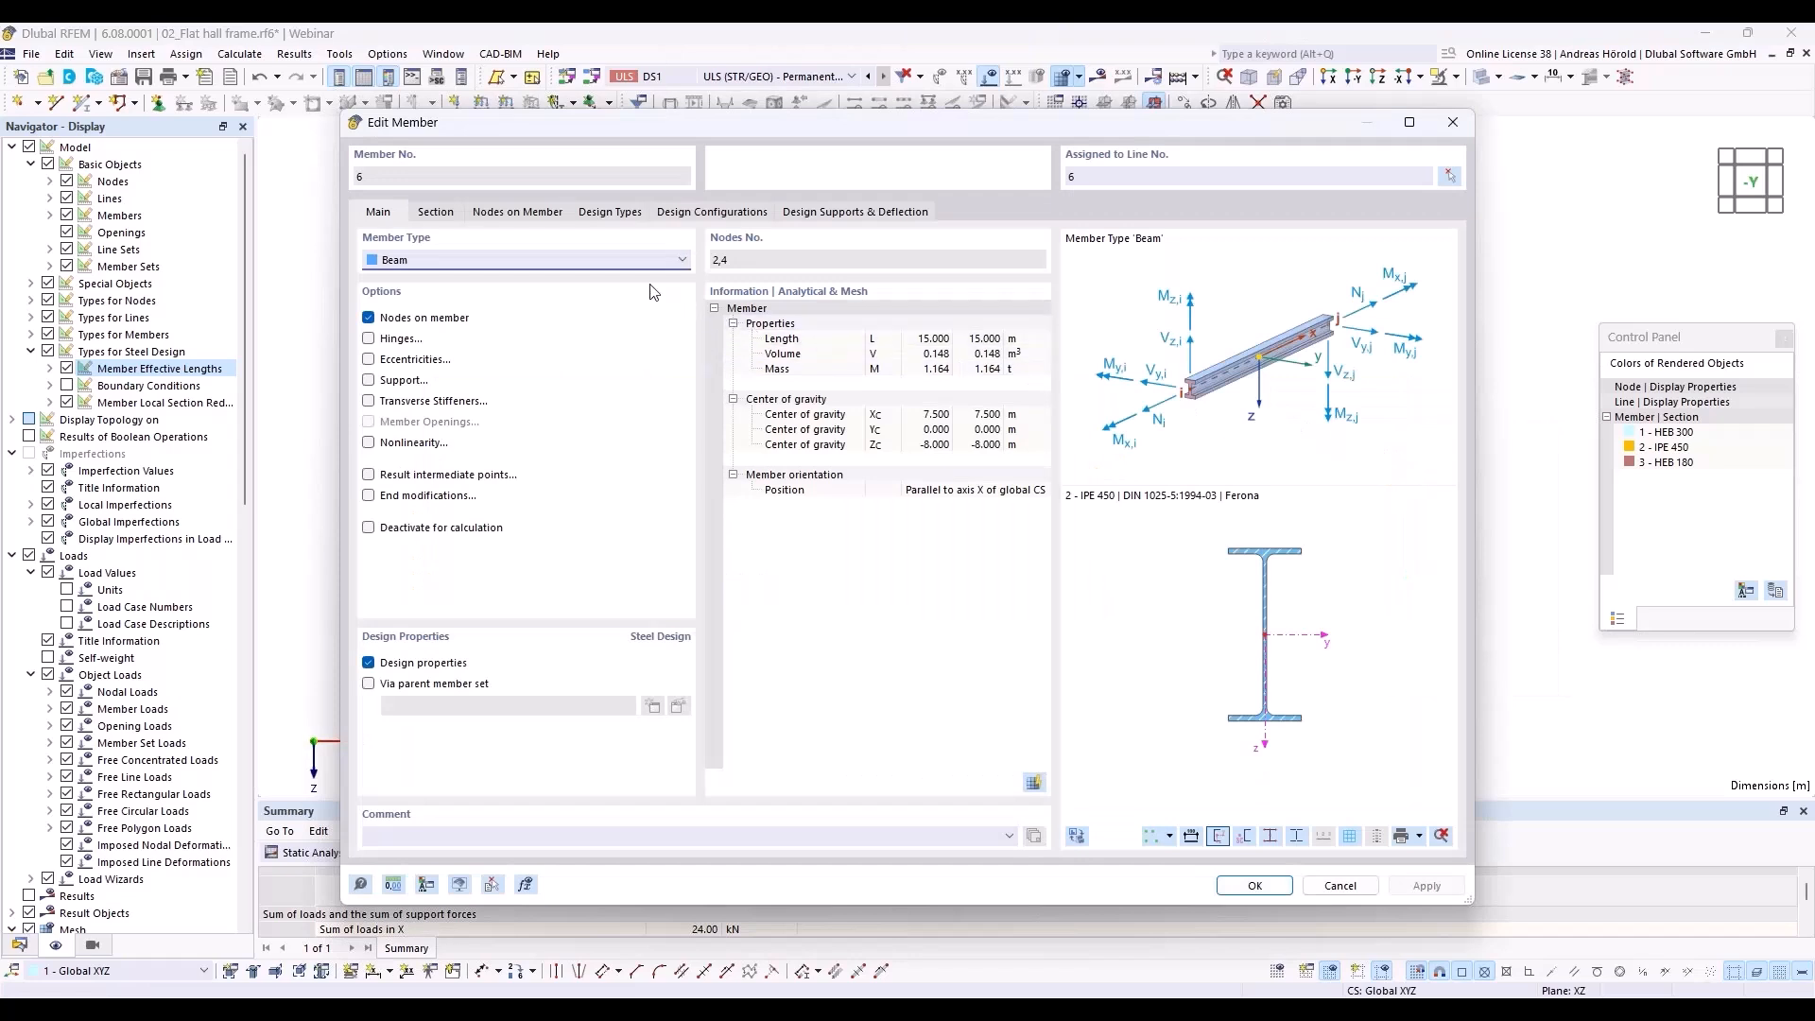
{"action": "left_click", "coordinate": [594, 214]}
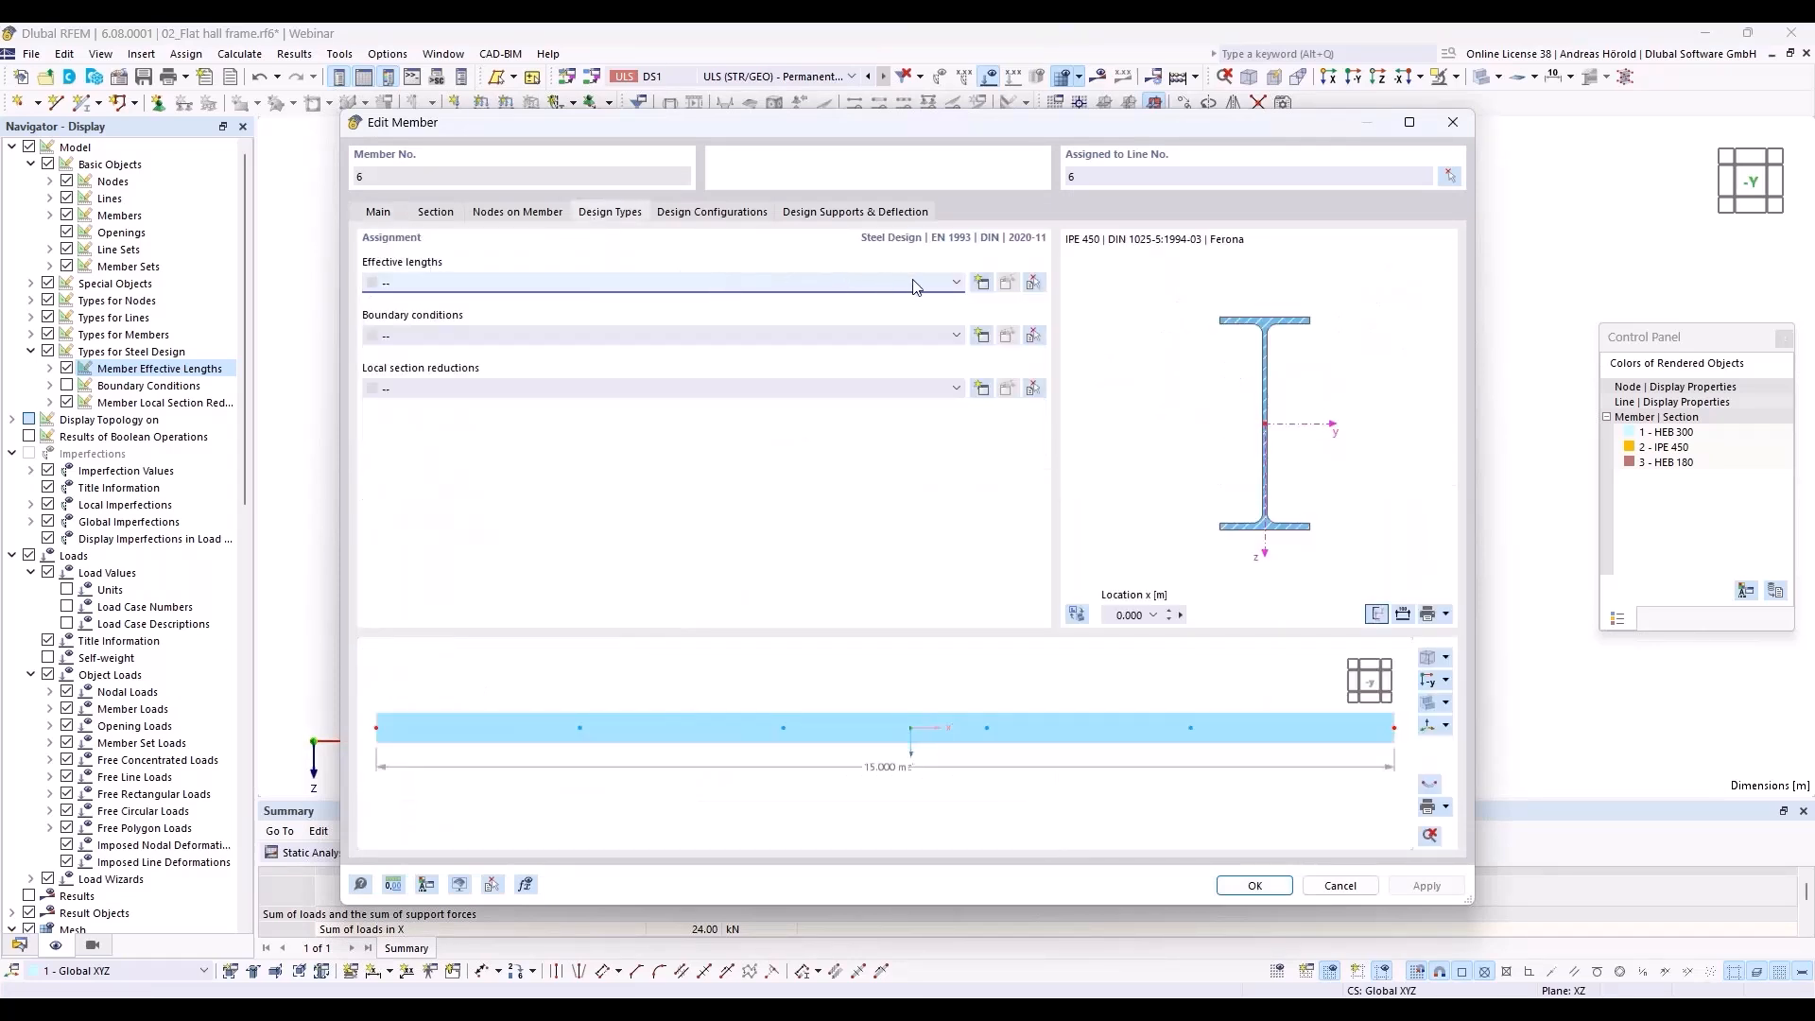
{"action": "left_click", "coordinate": [982, 283]}
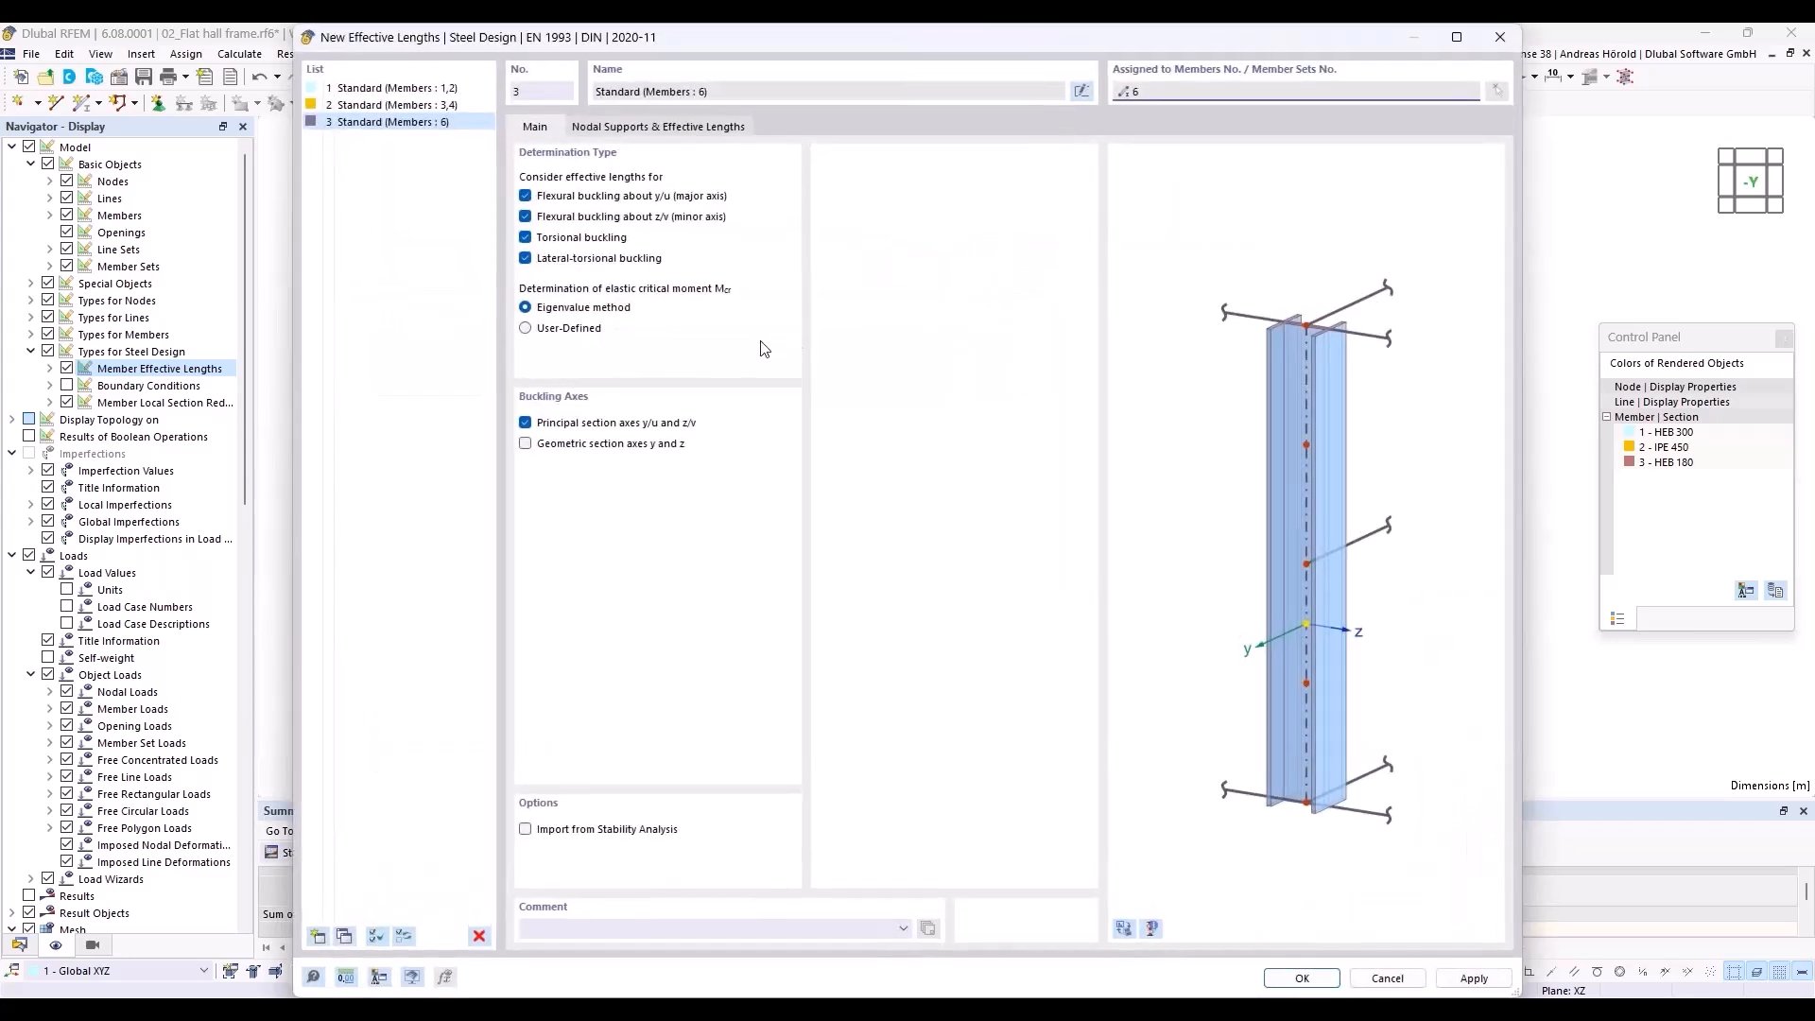
{"action": "left_click", "coordinate": [626, 128]}
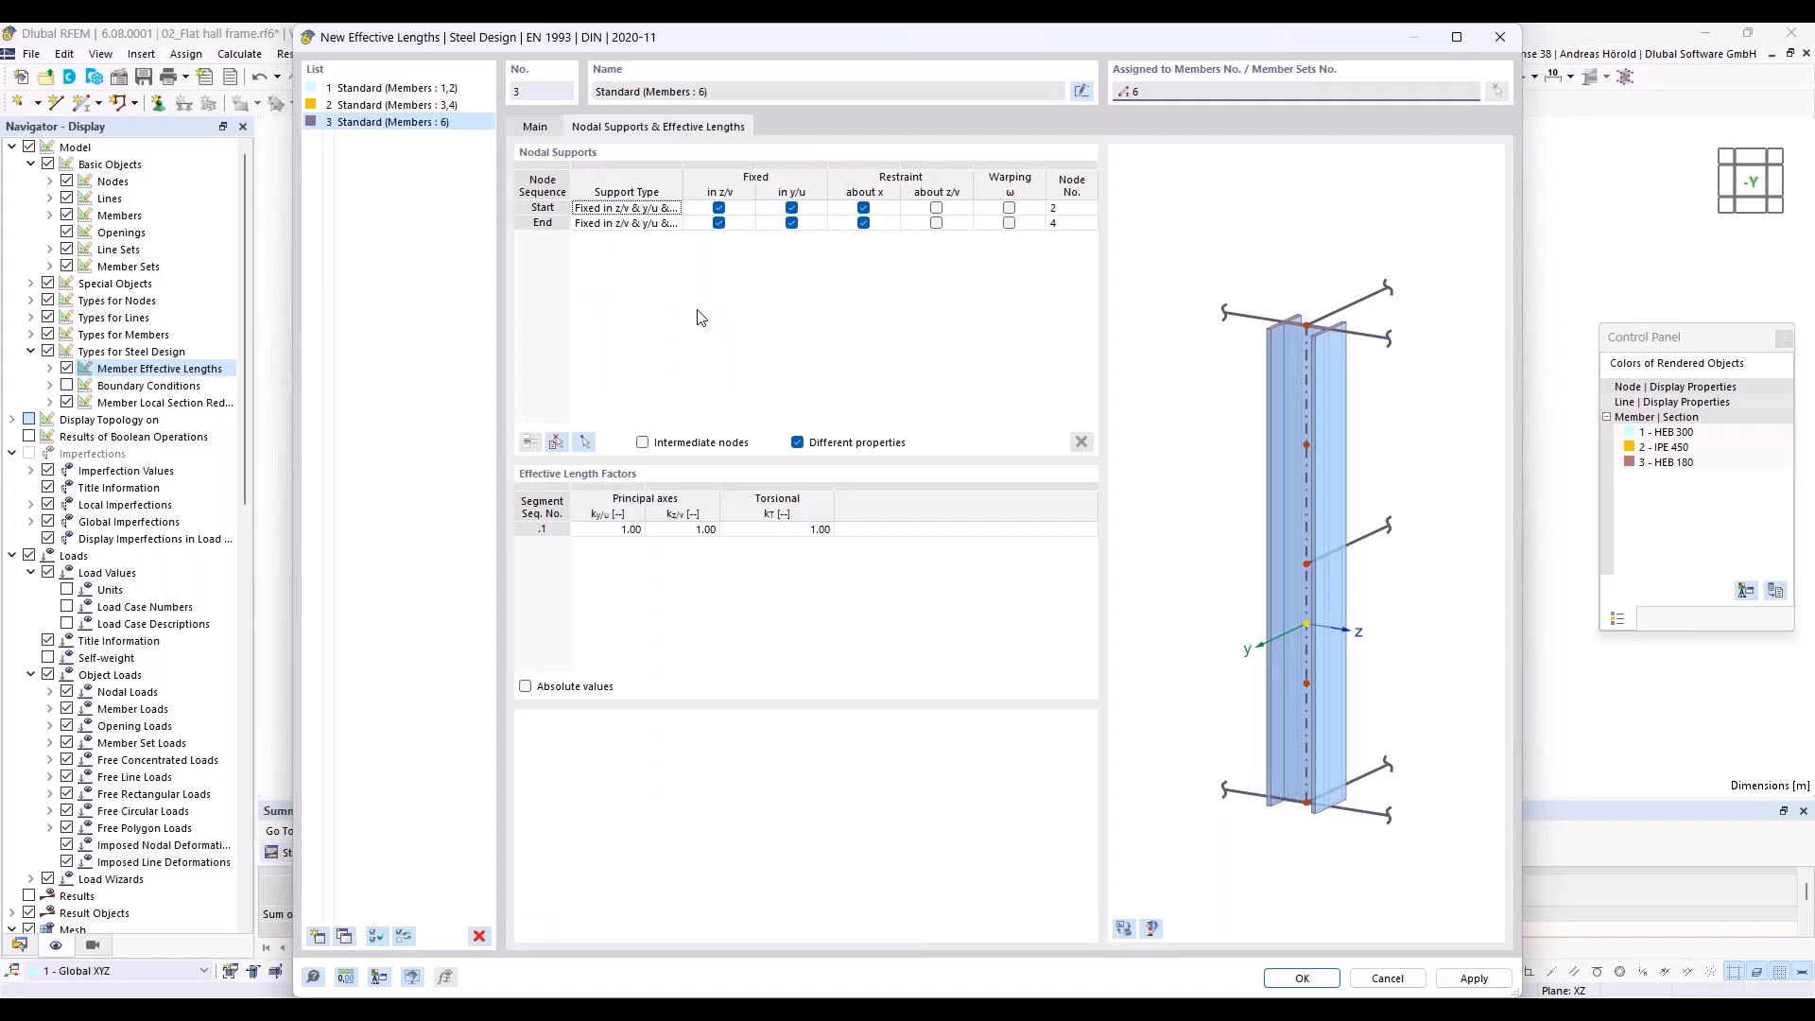
{"action": "left_click", "coordinate": [556, 443]}
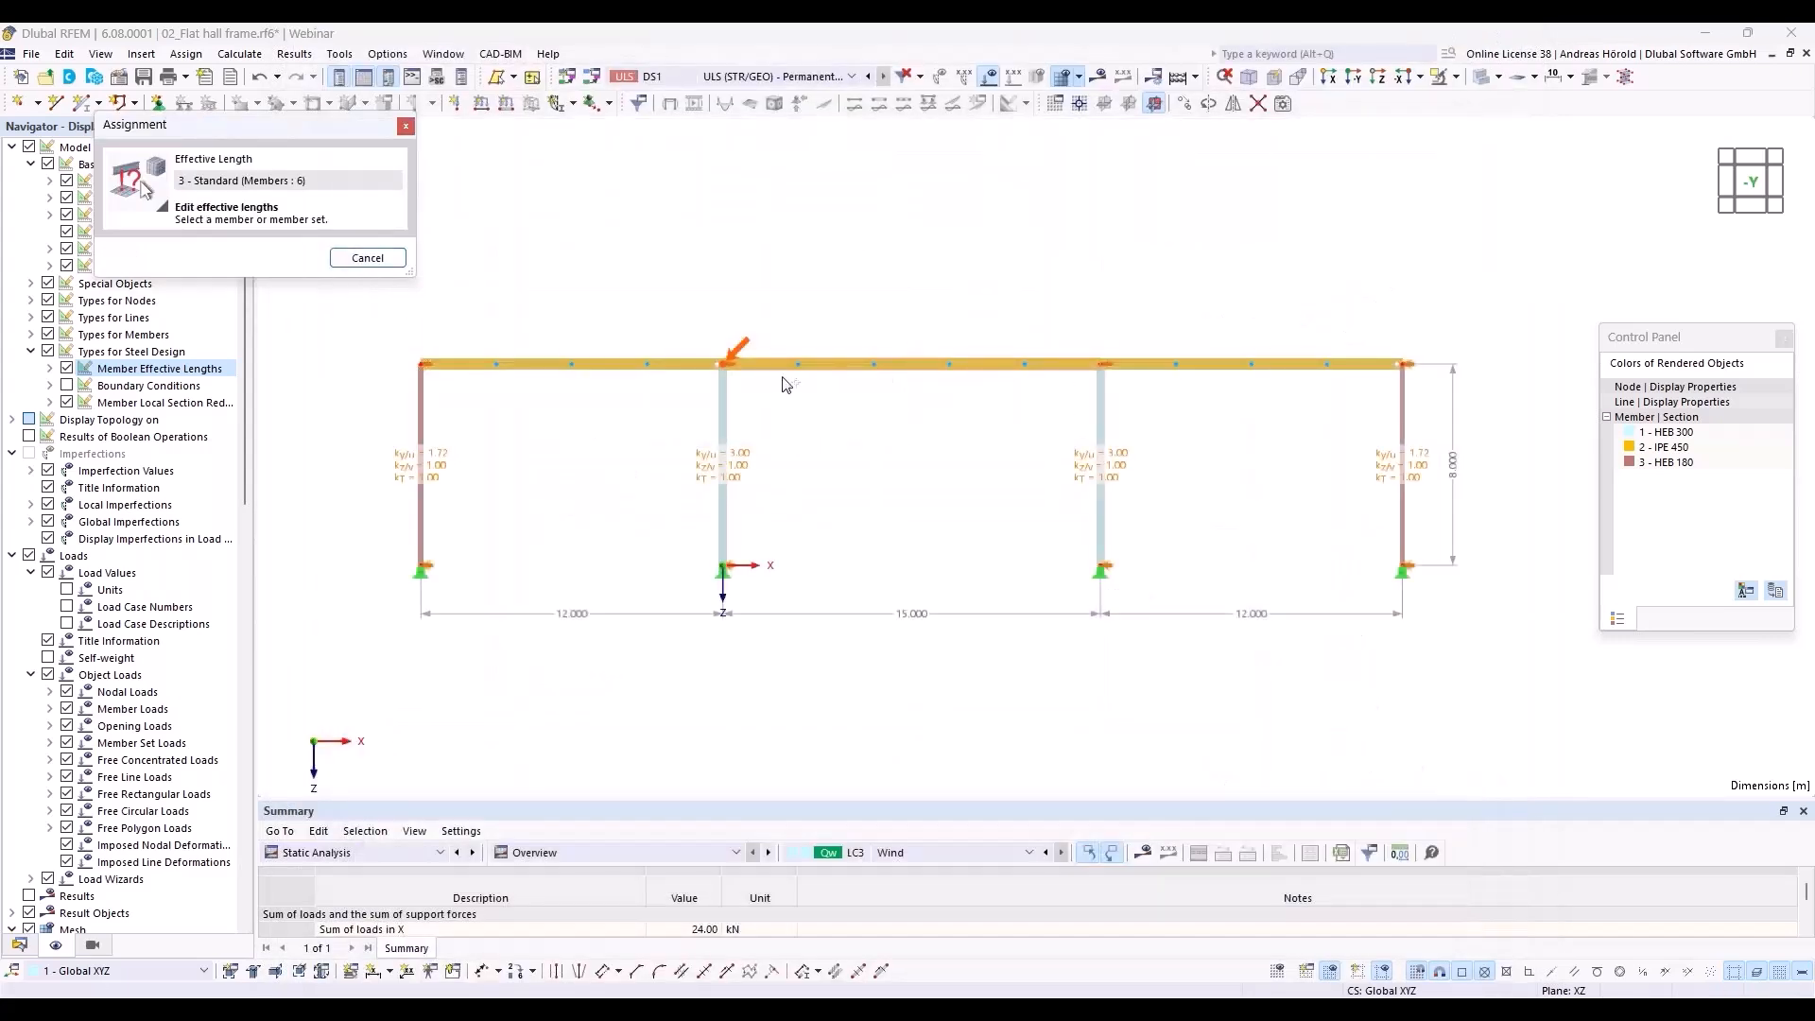
{"action": "left_click", "coordinate": [911, 362]}
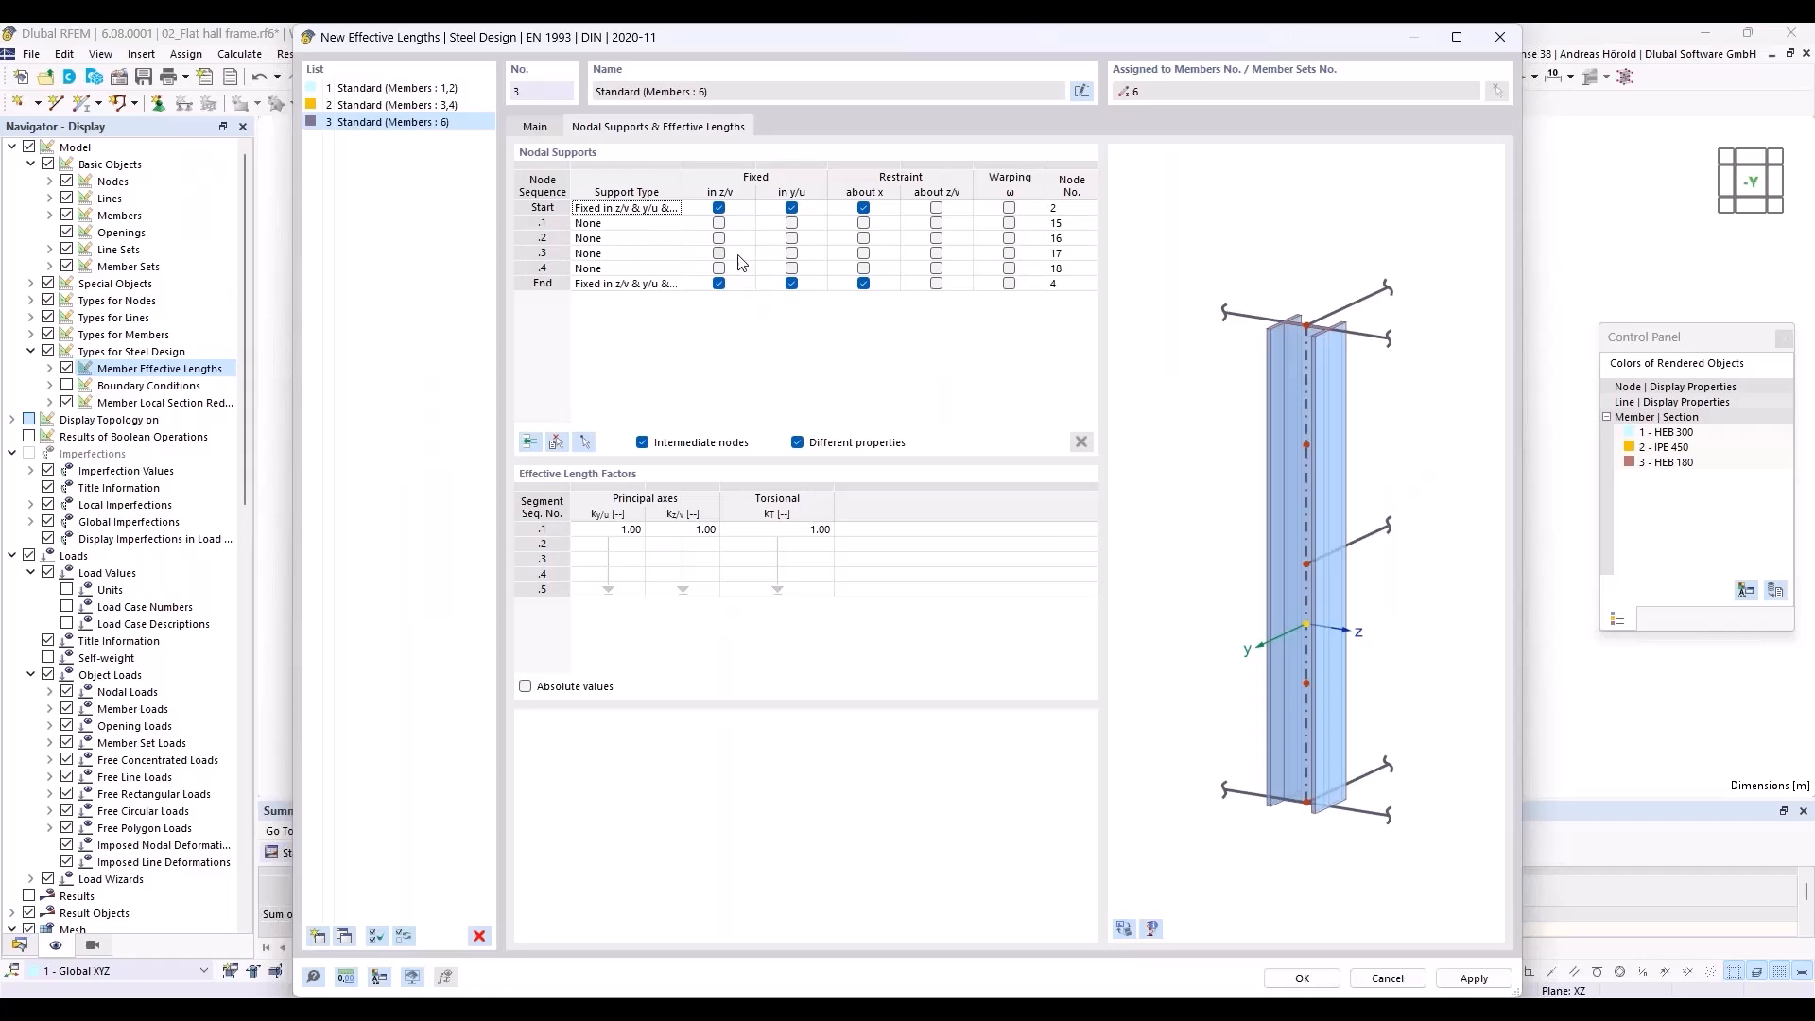
Fix the middle beam's four intermediate nodes 15 to 18 in y/u.
{"action": "left_click", "coordinate": [792, 224]}
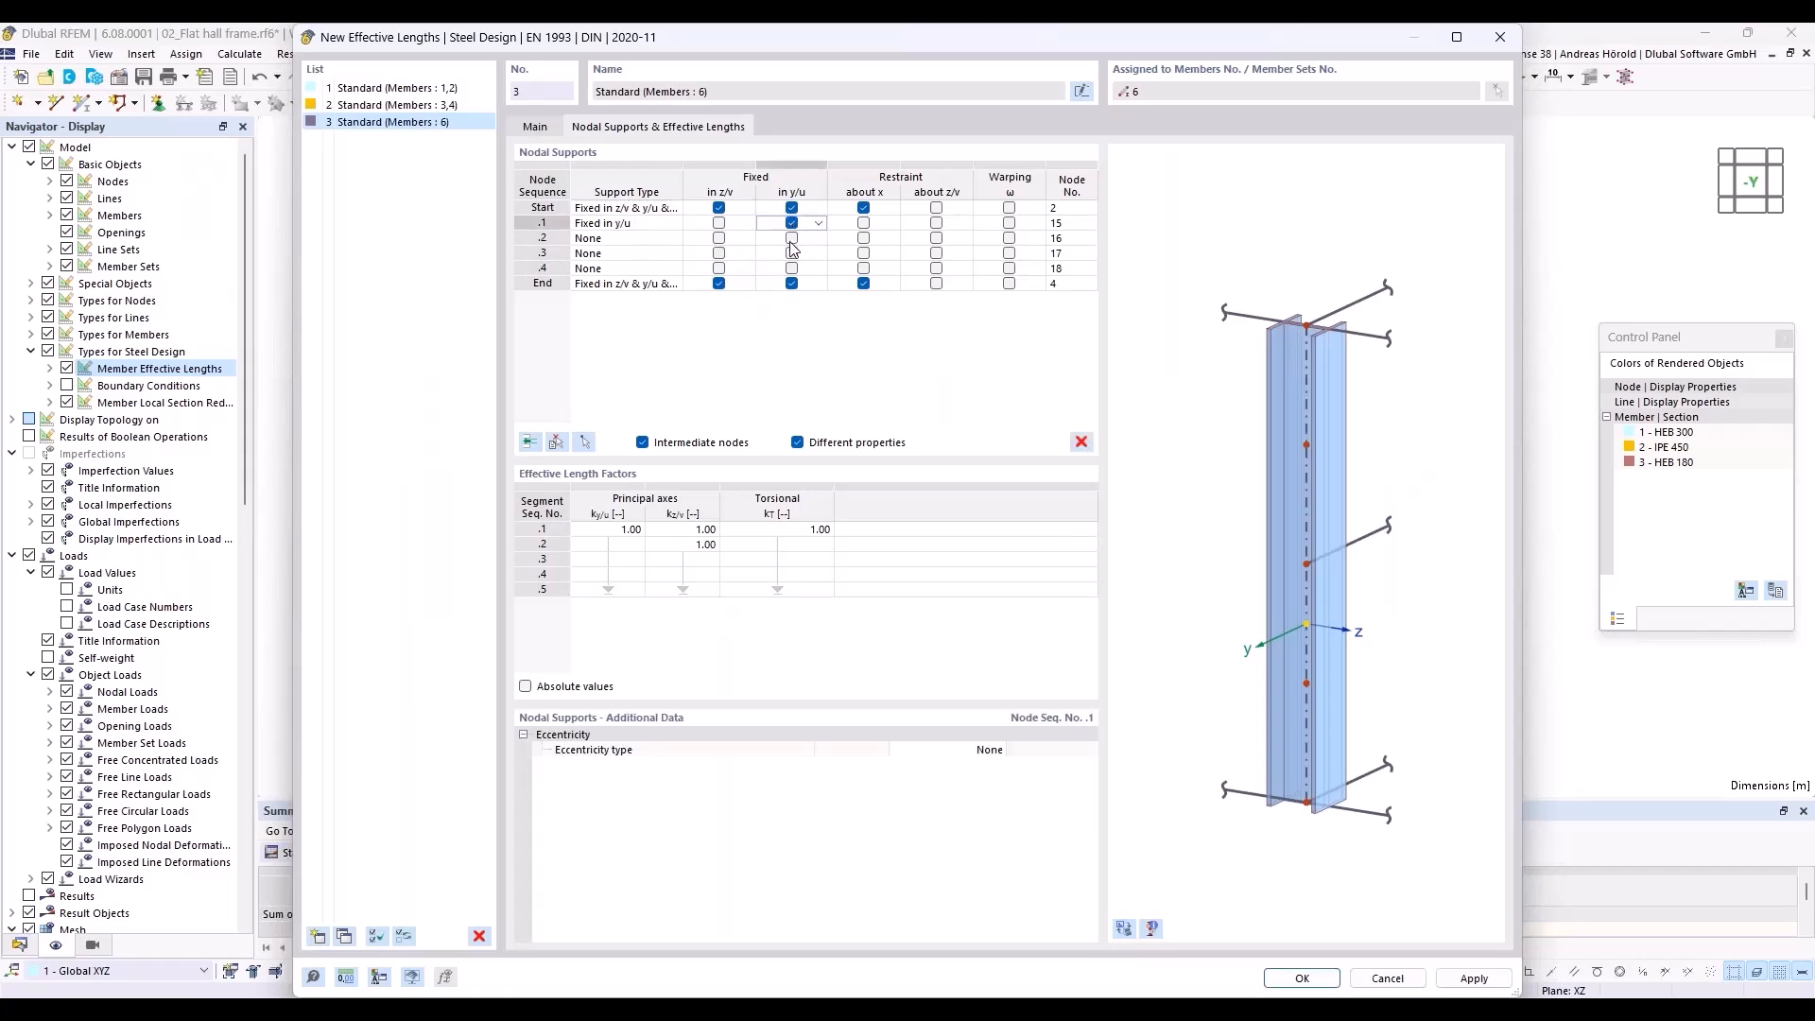
{"action": "left_click", "coordinate": [793, 239]}
{"action": "left_click", "coordinate": [792, 254]}
{"action": "left_click", "coordinate": [793, 269]}
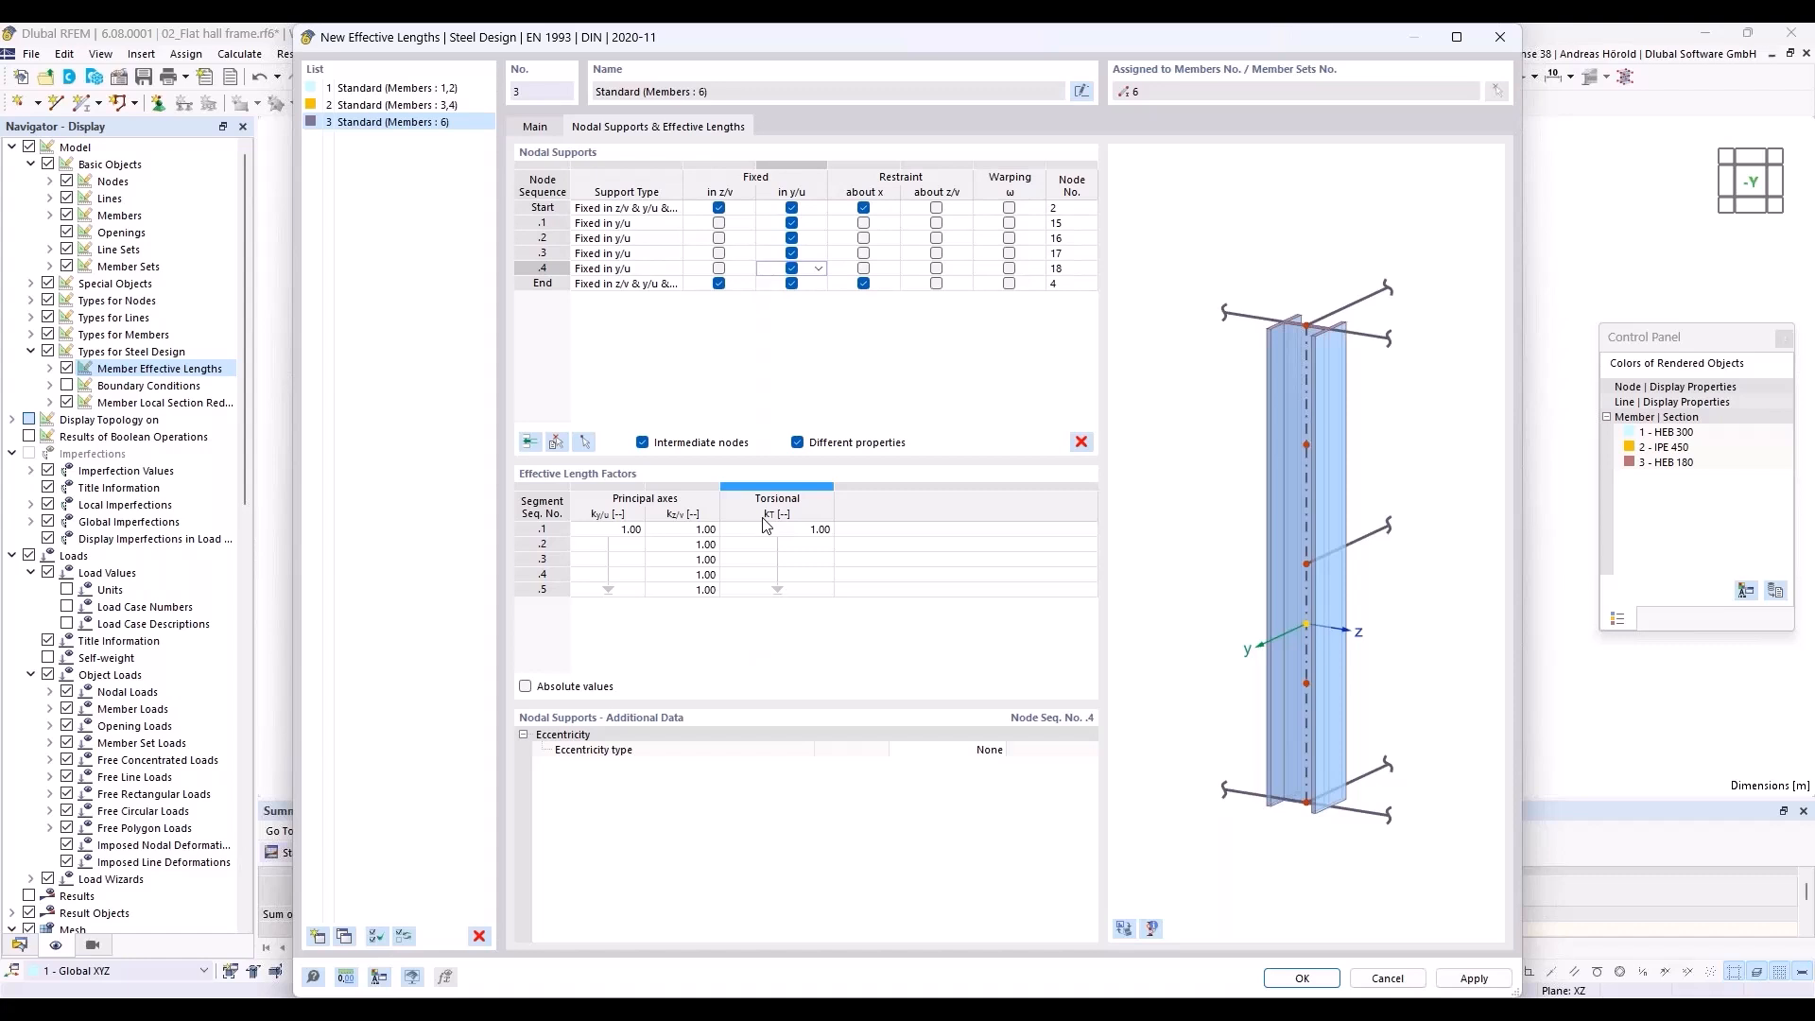
Set the eccentricity of the middle beam's four intermediate nodal supports to At upper flange and accept the effective lengths and member changes.
{"action": "left_click", "coordinate": [816, 225]}
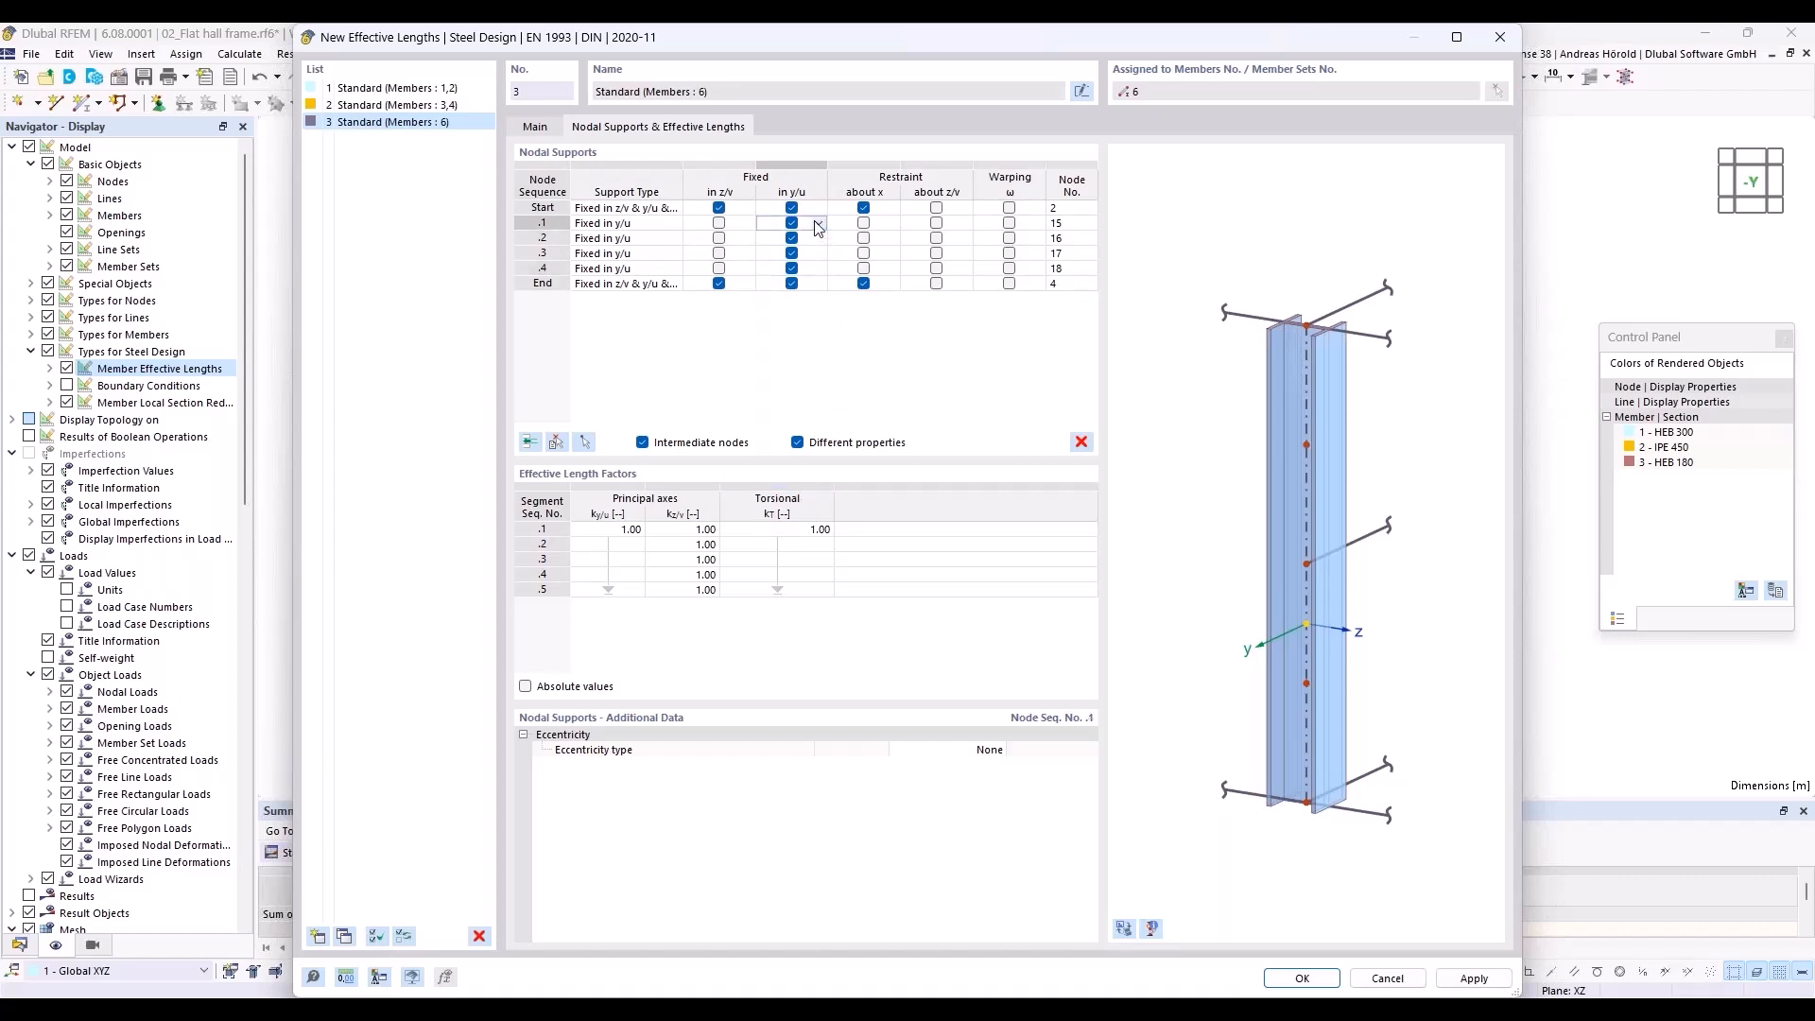
{"action": "left_click", "coordinate": [820, 269], "text": "shift"}
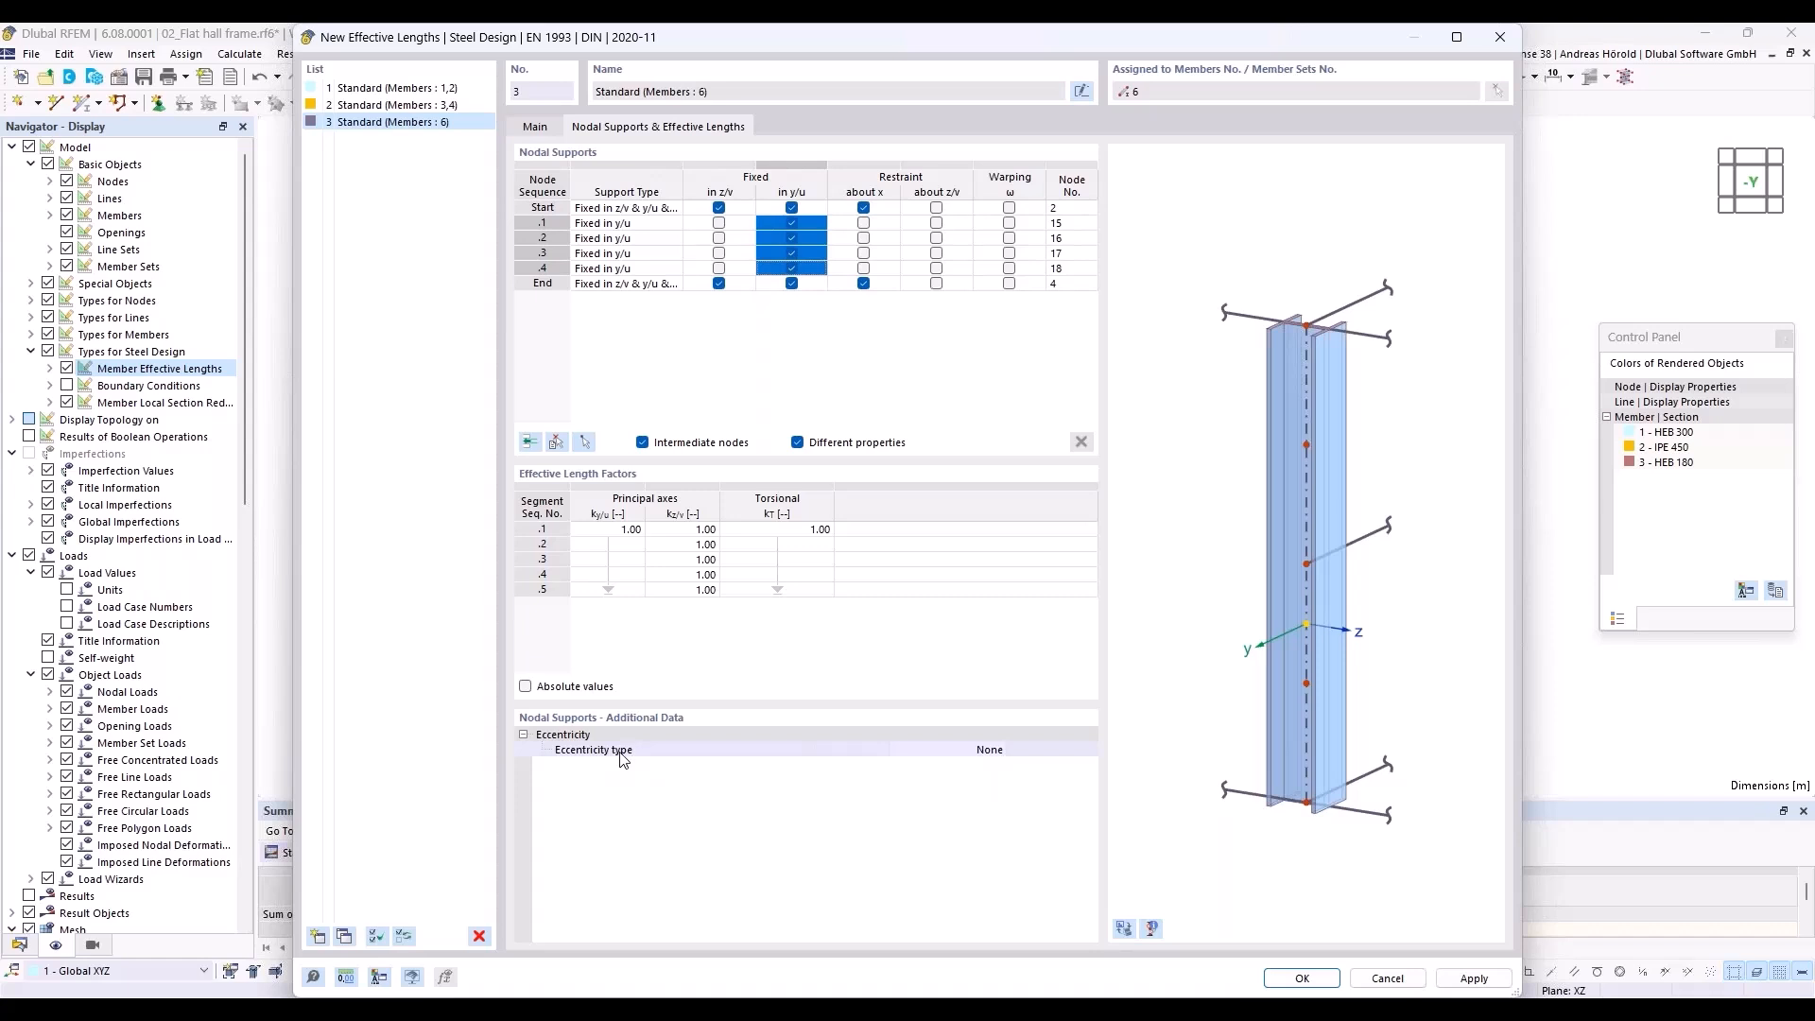
{"action": "left_click", "coordinate": [977, 755]}
{"action": "left_click", "coordinate": [999, 749]}
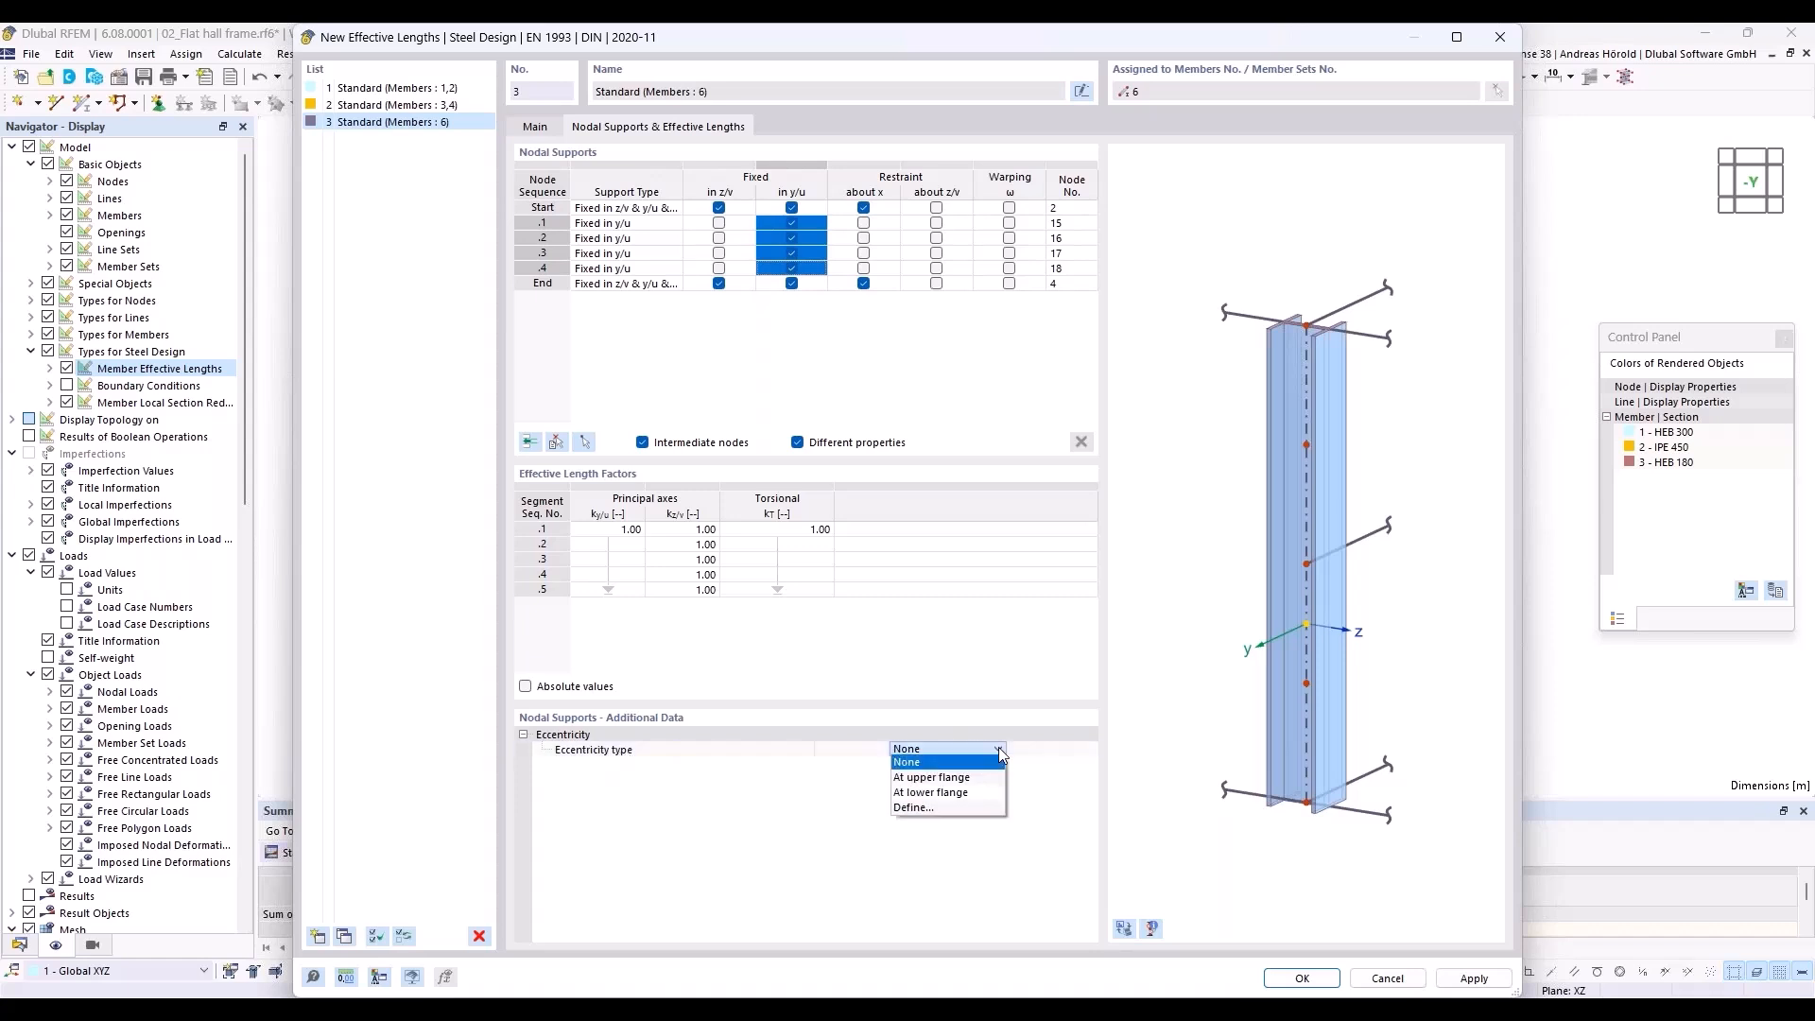
{"action": "left_click", "coordinate": [984, 778]}
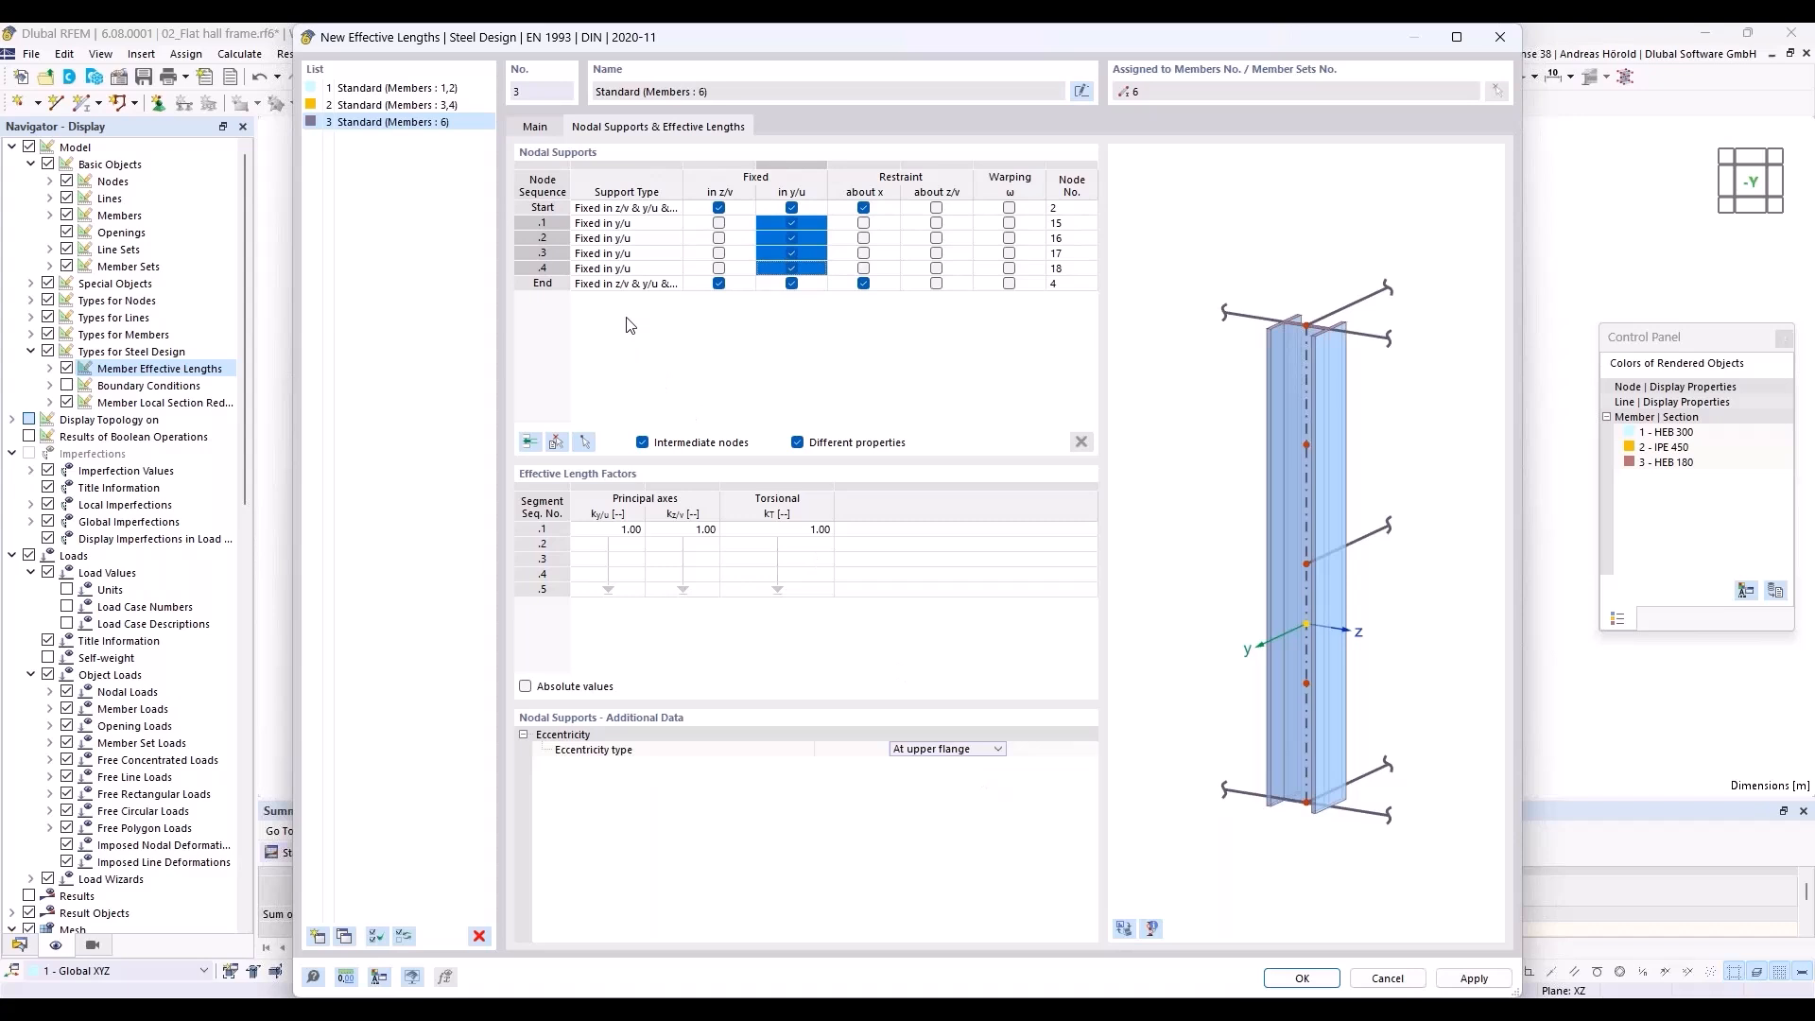
{"action": "left_click", "coordinate": [1302, 979]}
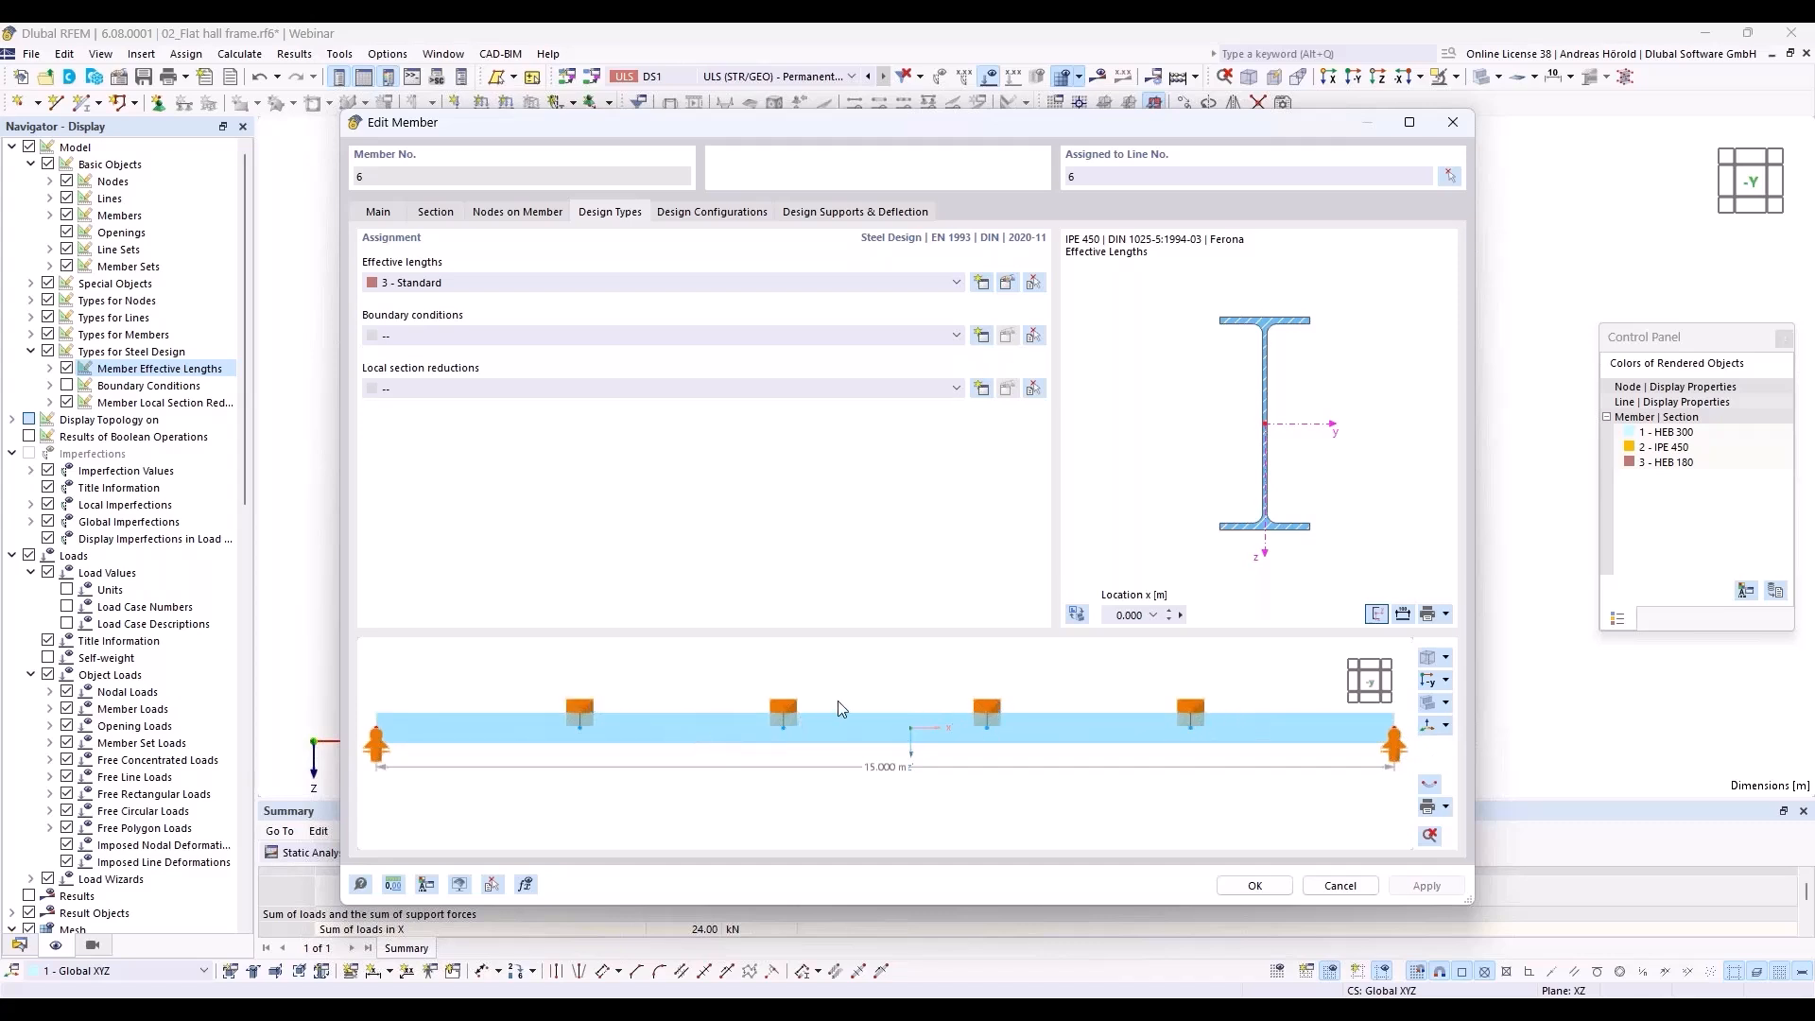
{"action": "mouse_move", "coordinate": [906, 668]}
{"action": "middle_mouse_down", "text": "ctrl"}
{"action": "mouse_move", "coordinate": [785, 754]}
{"action": "mouse_move", "coordinate": [885, 681]}
{"action": "middle_mouse_up", "text": "ctrl"}
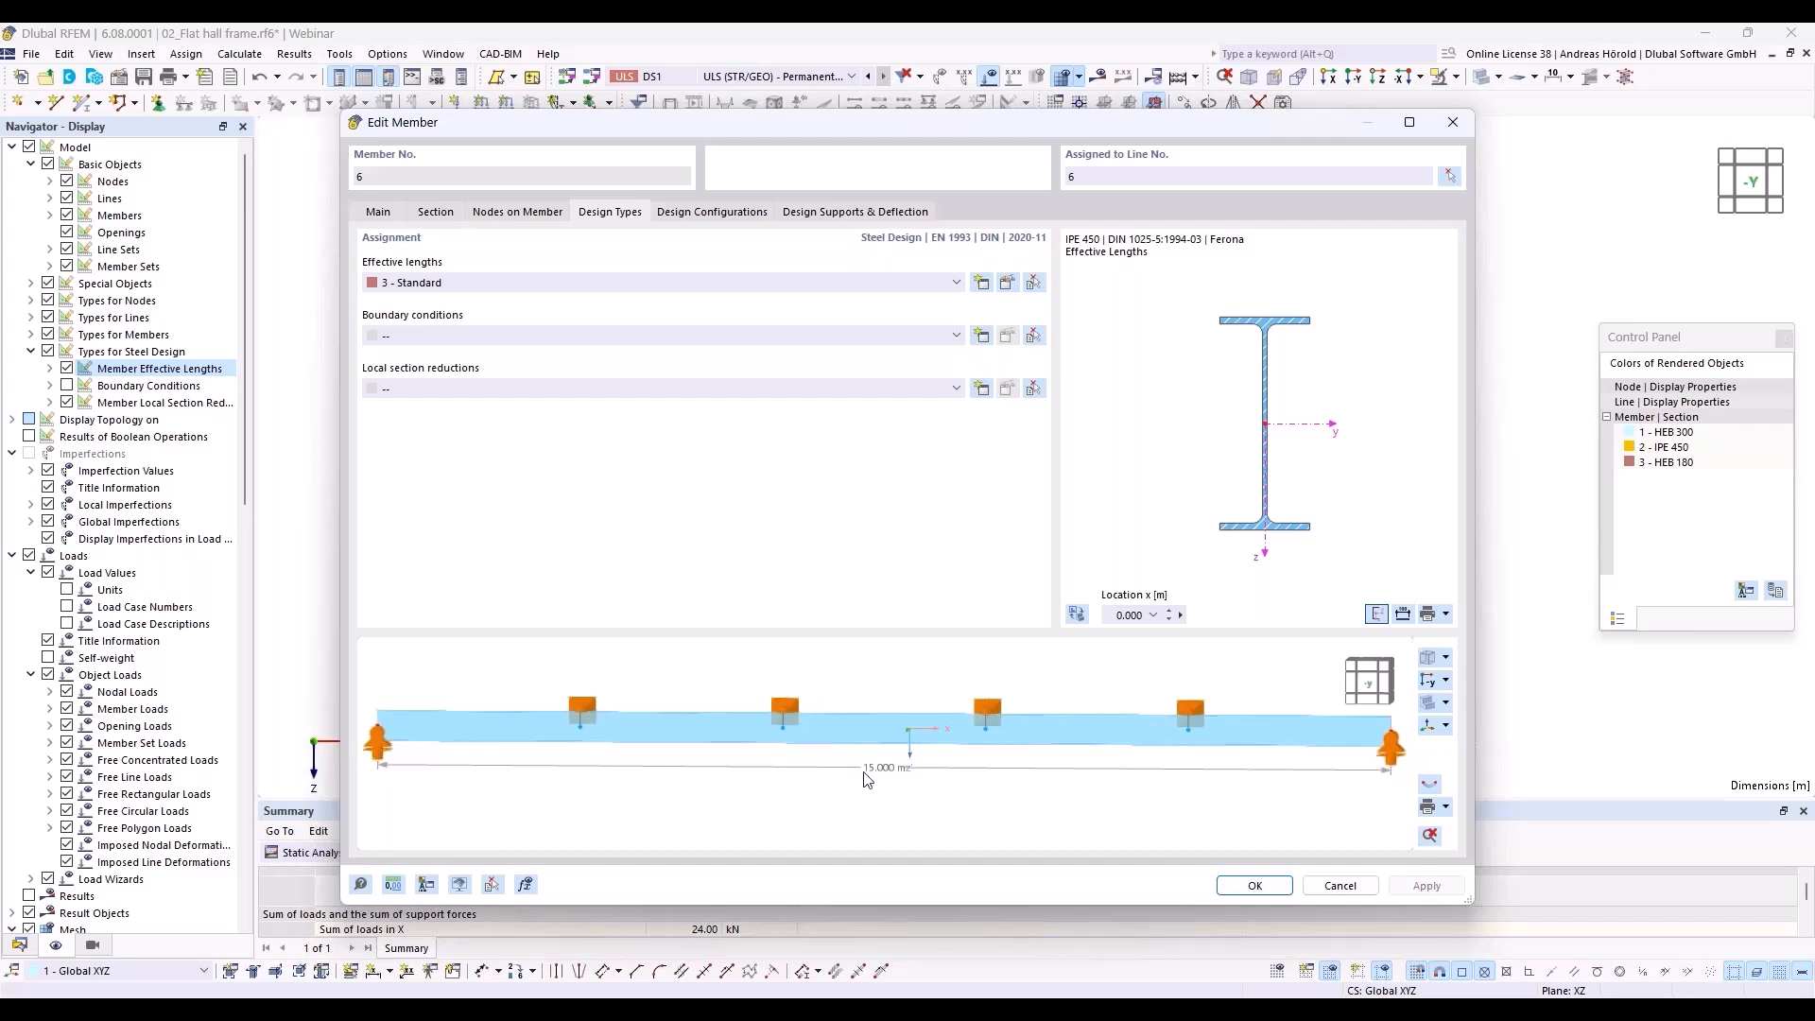
{"action": "left_click", "coordinate": [1255, 886]}
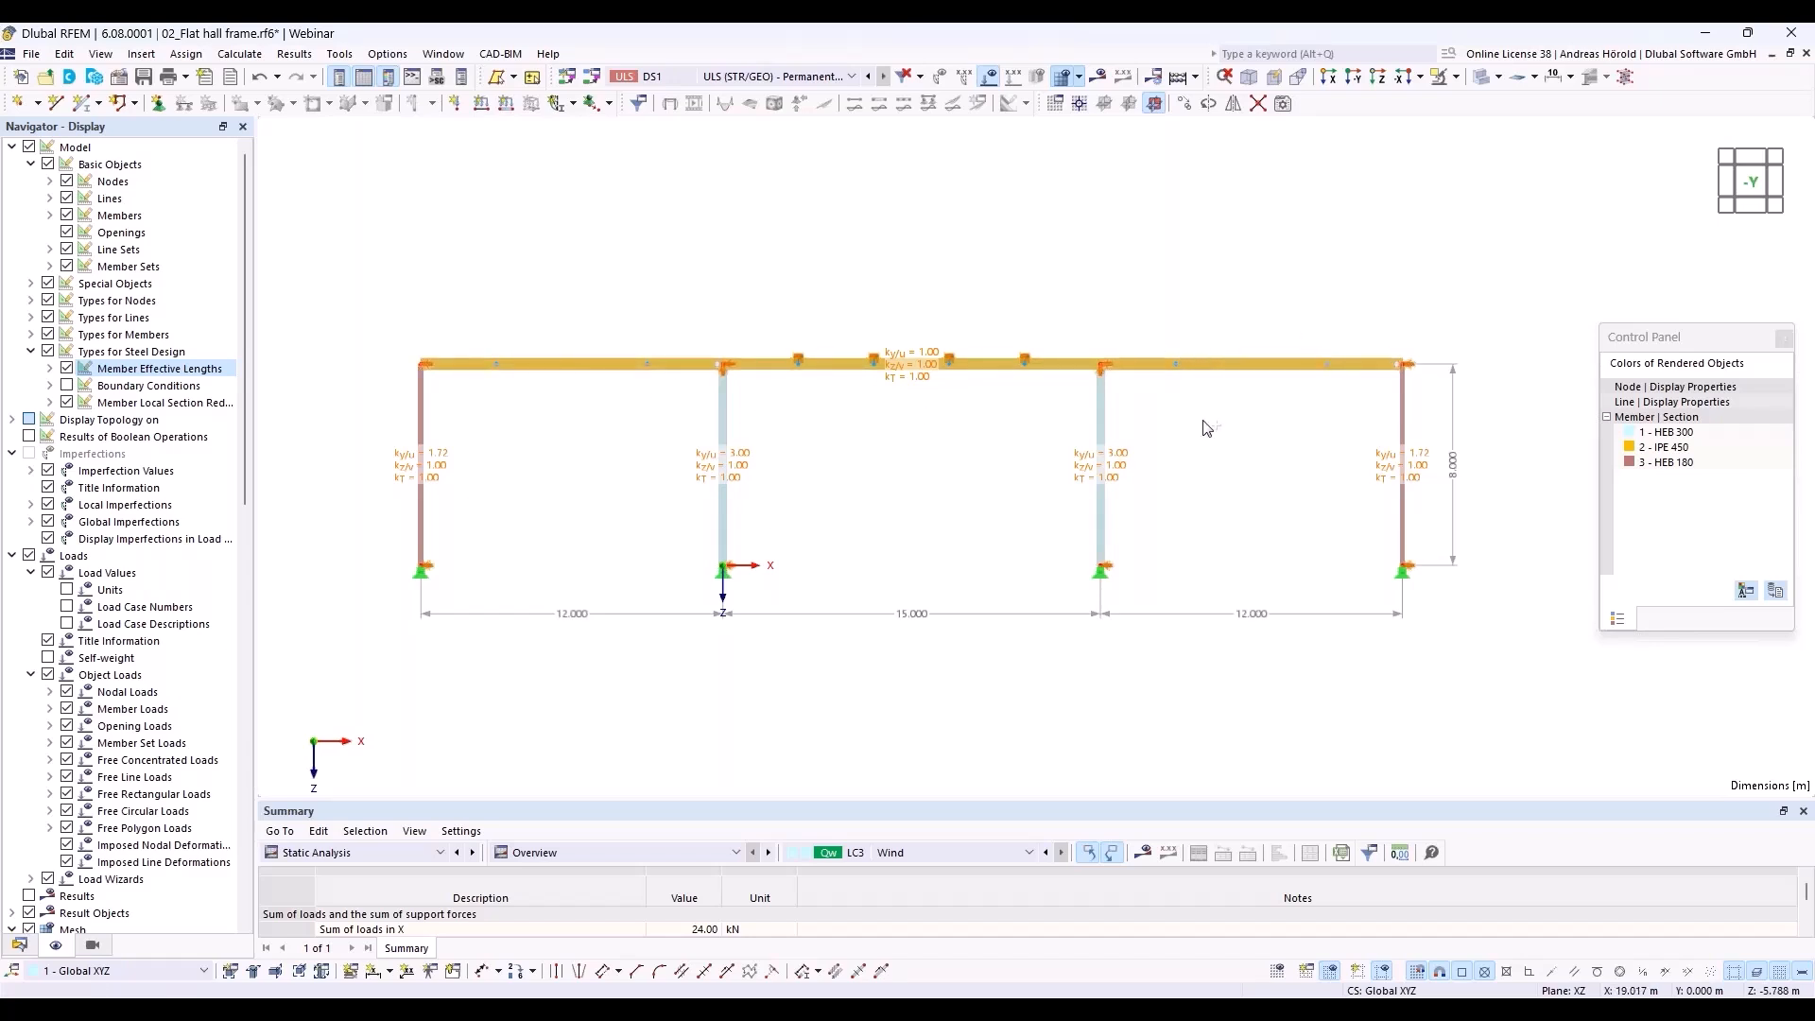
Assign the existing effective lengths 3 - Standard to the two 12 m outer beams and accept the member changes.
{"action": "right_click", "coordinate": [1234, 361]}
{"action": "mouse_move", "coordinate": [1341, 427]}
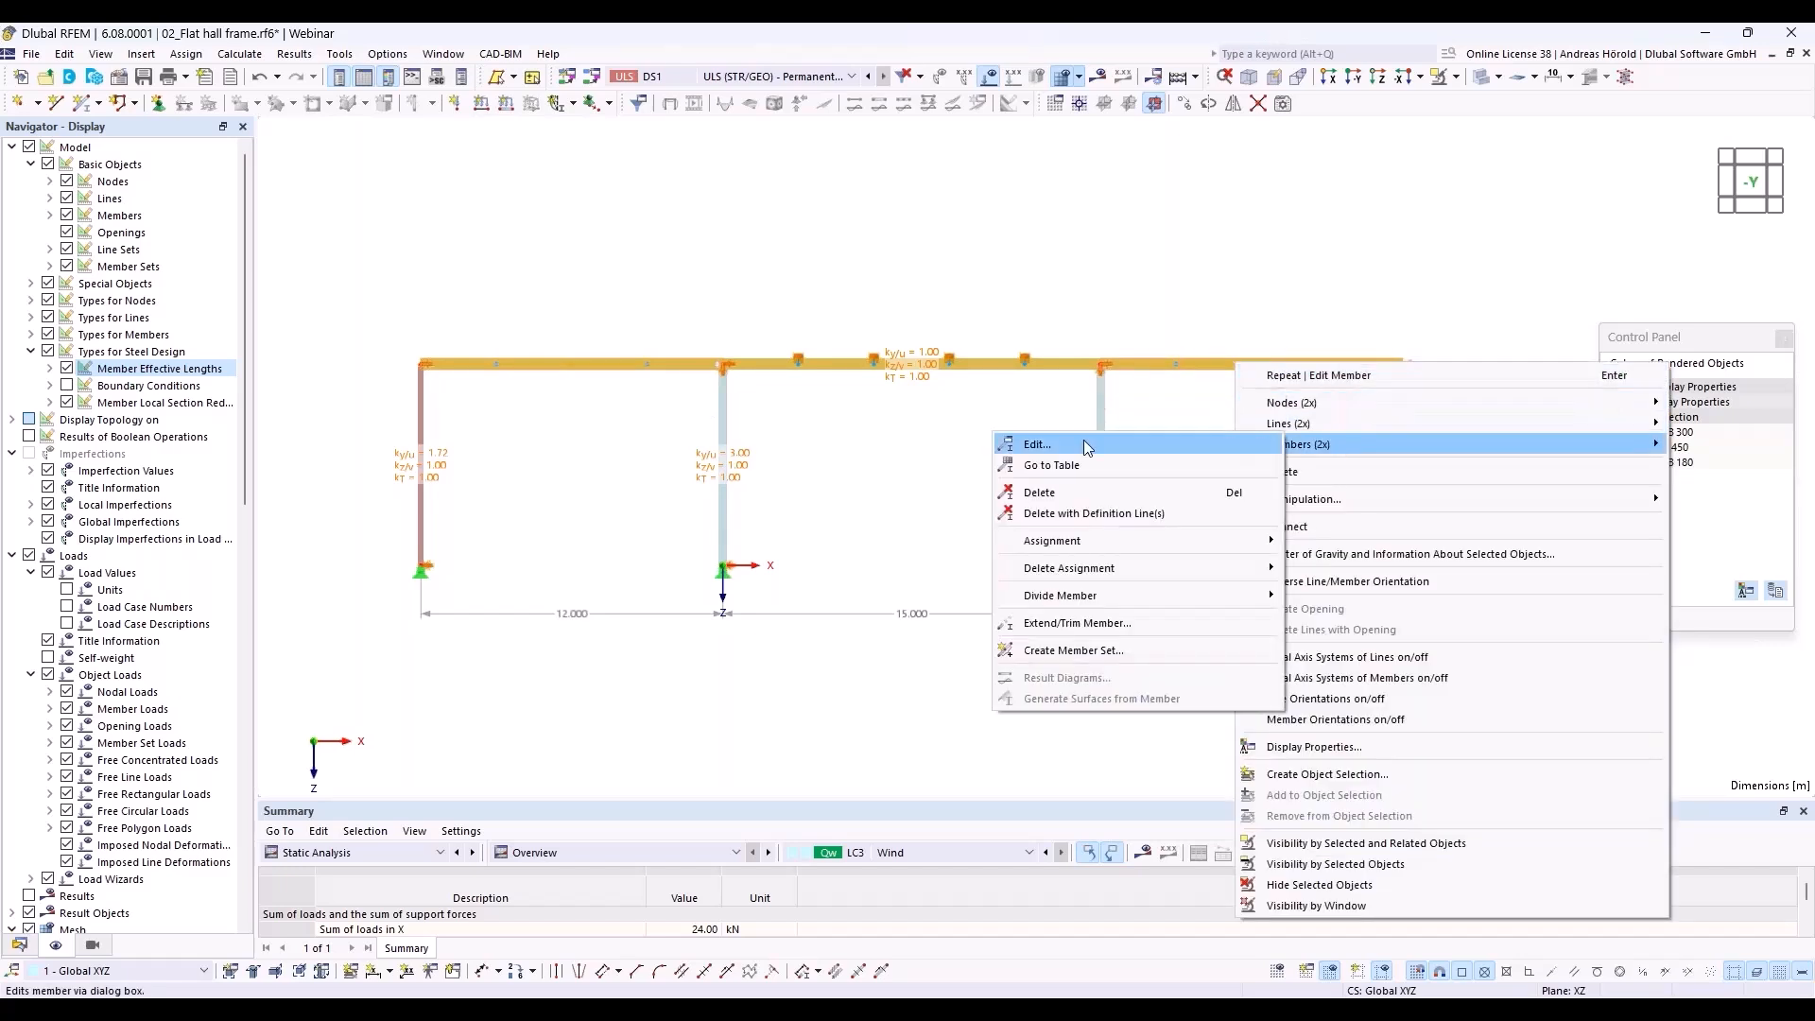
{"action": "left_click", "coordinate": [1088, 449]}
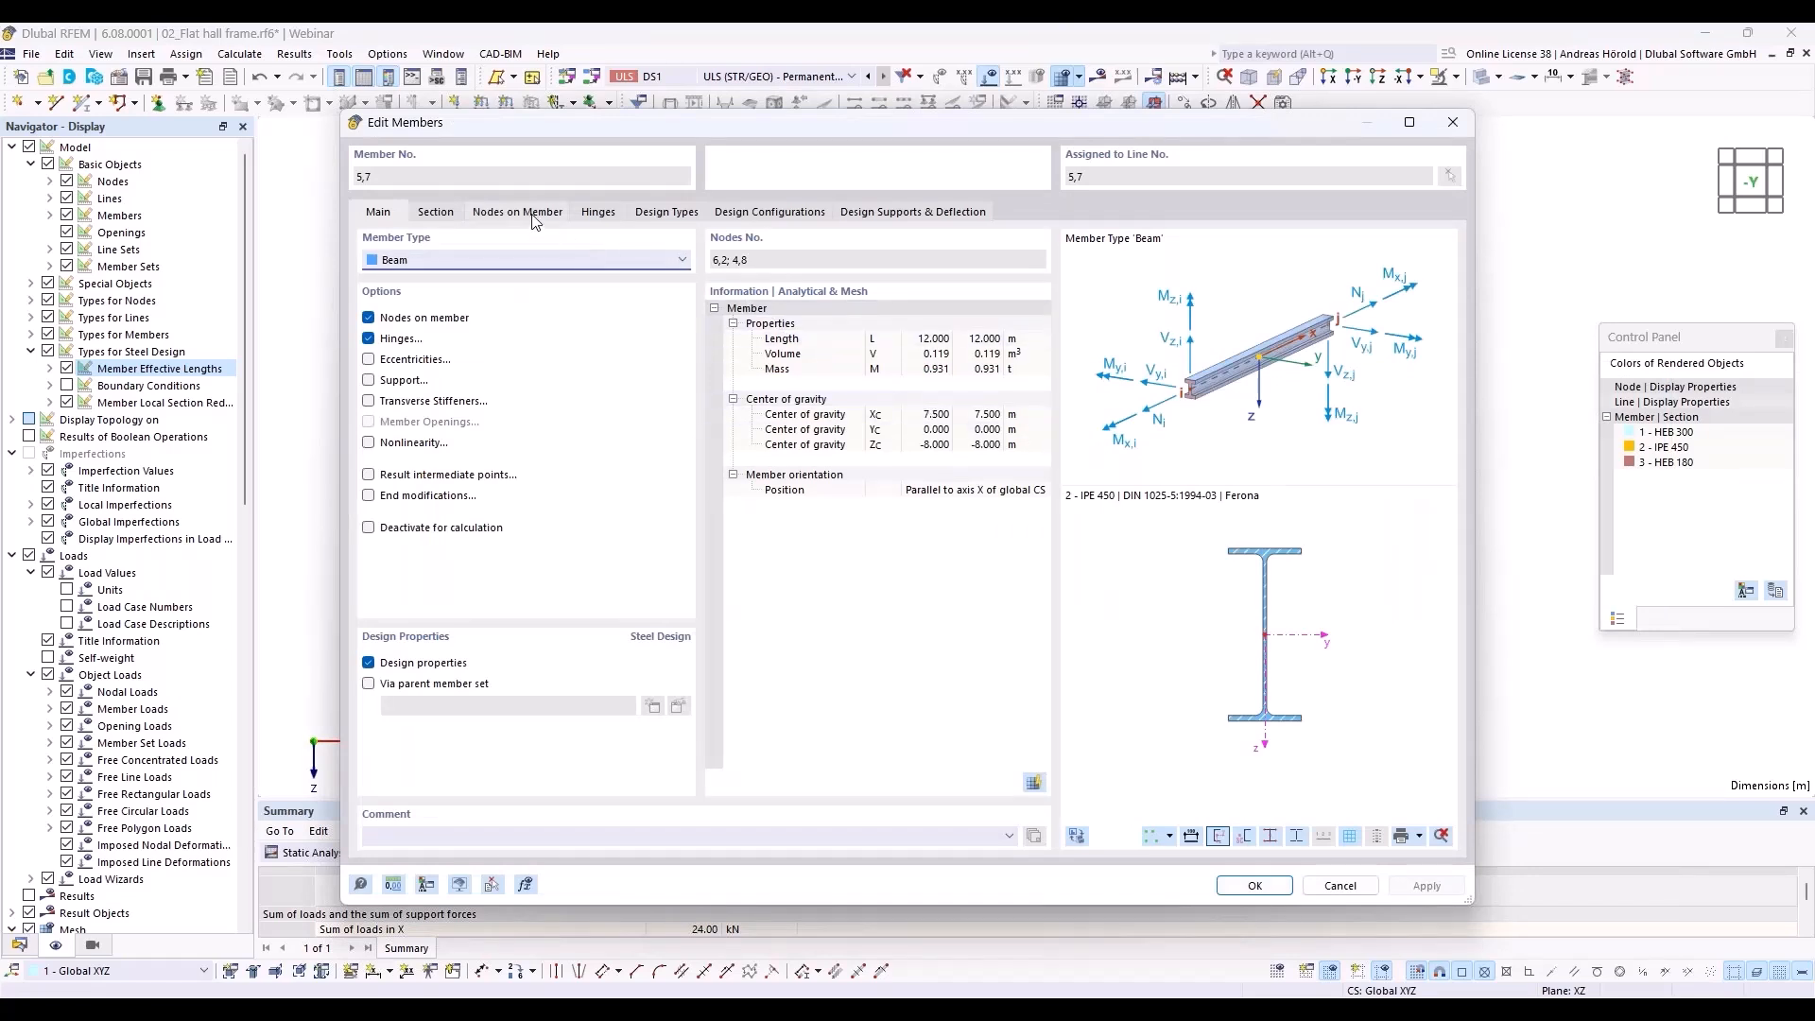
{"action": "left_click", "coordinate": [659, 219]}
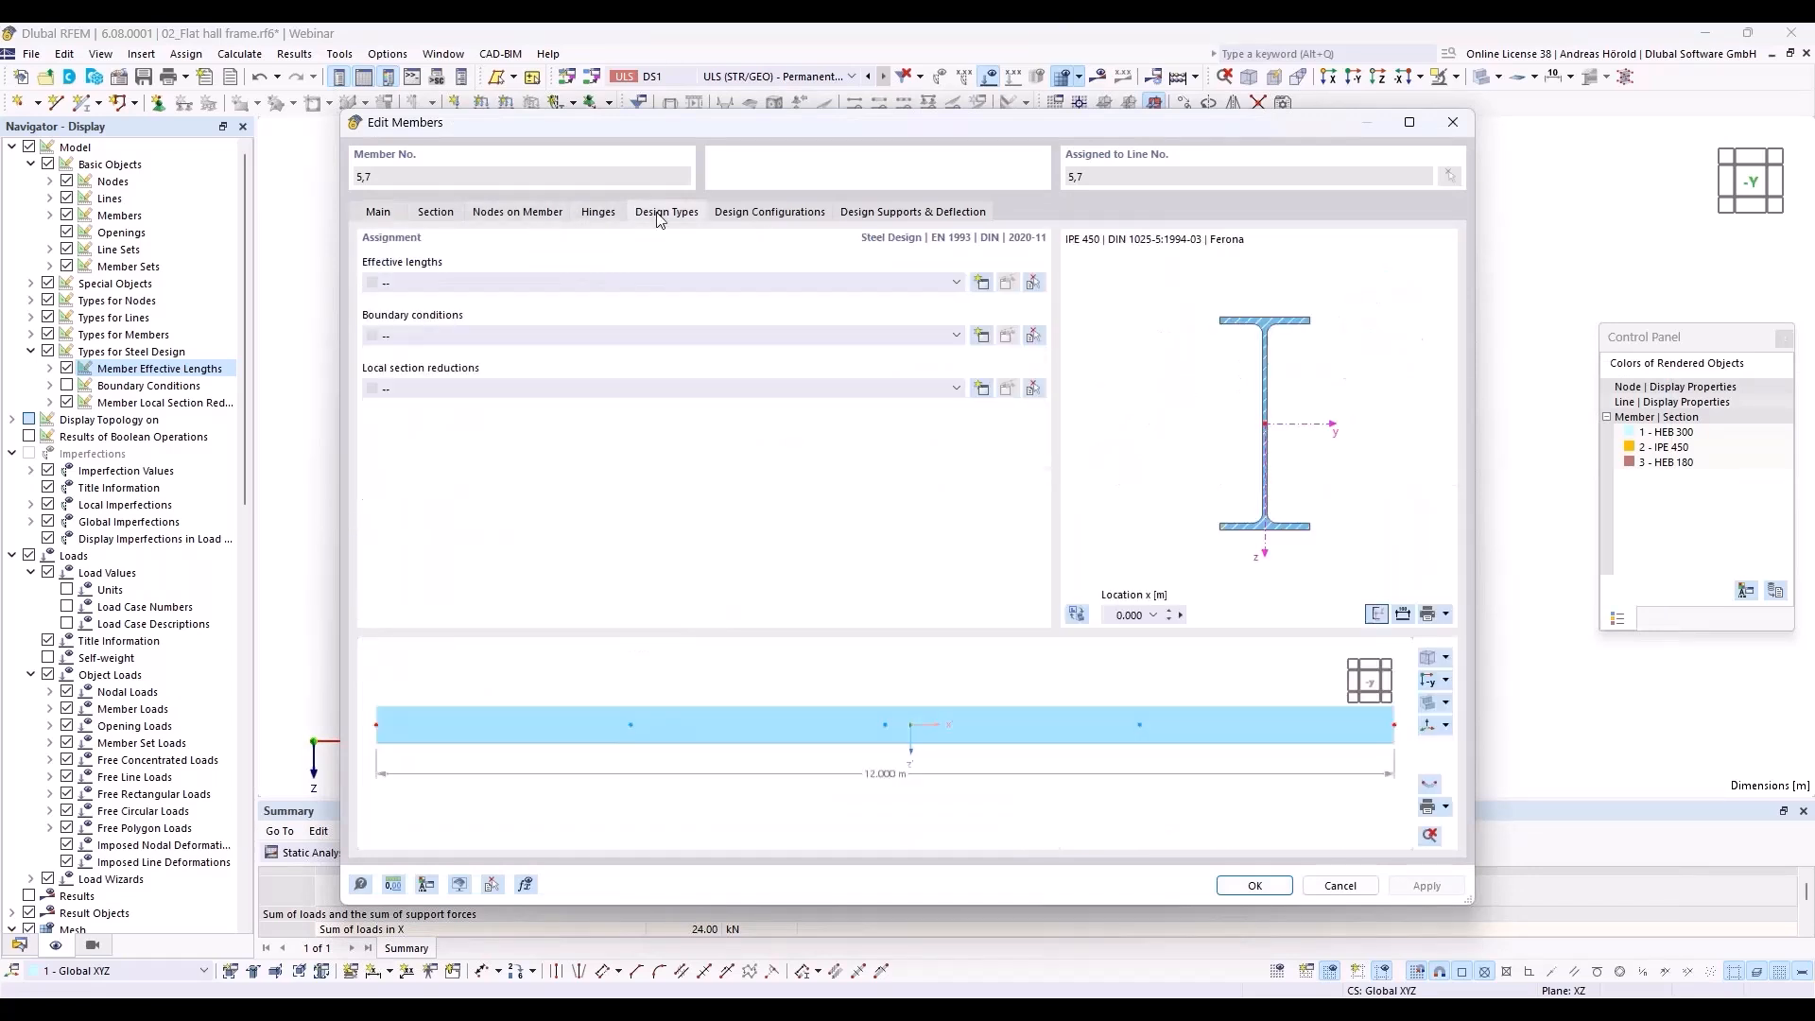
{"action": "left_click", "coordinate": [599, 280]}
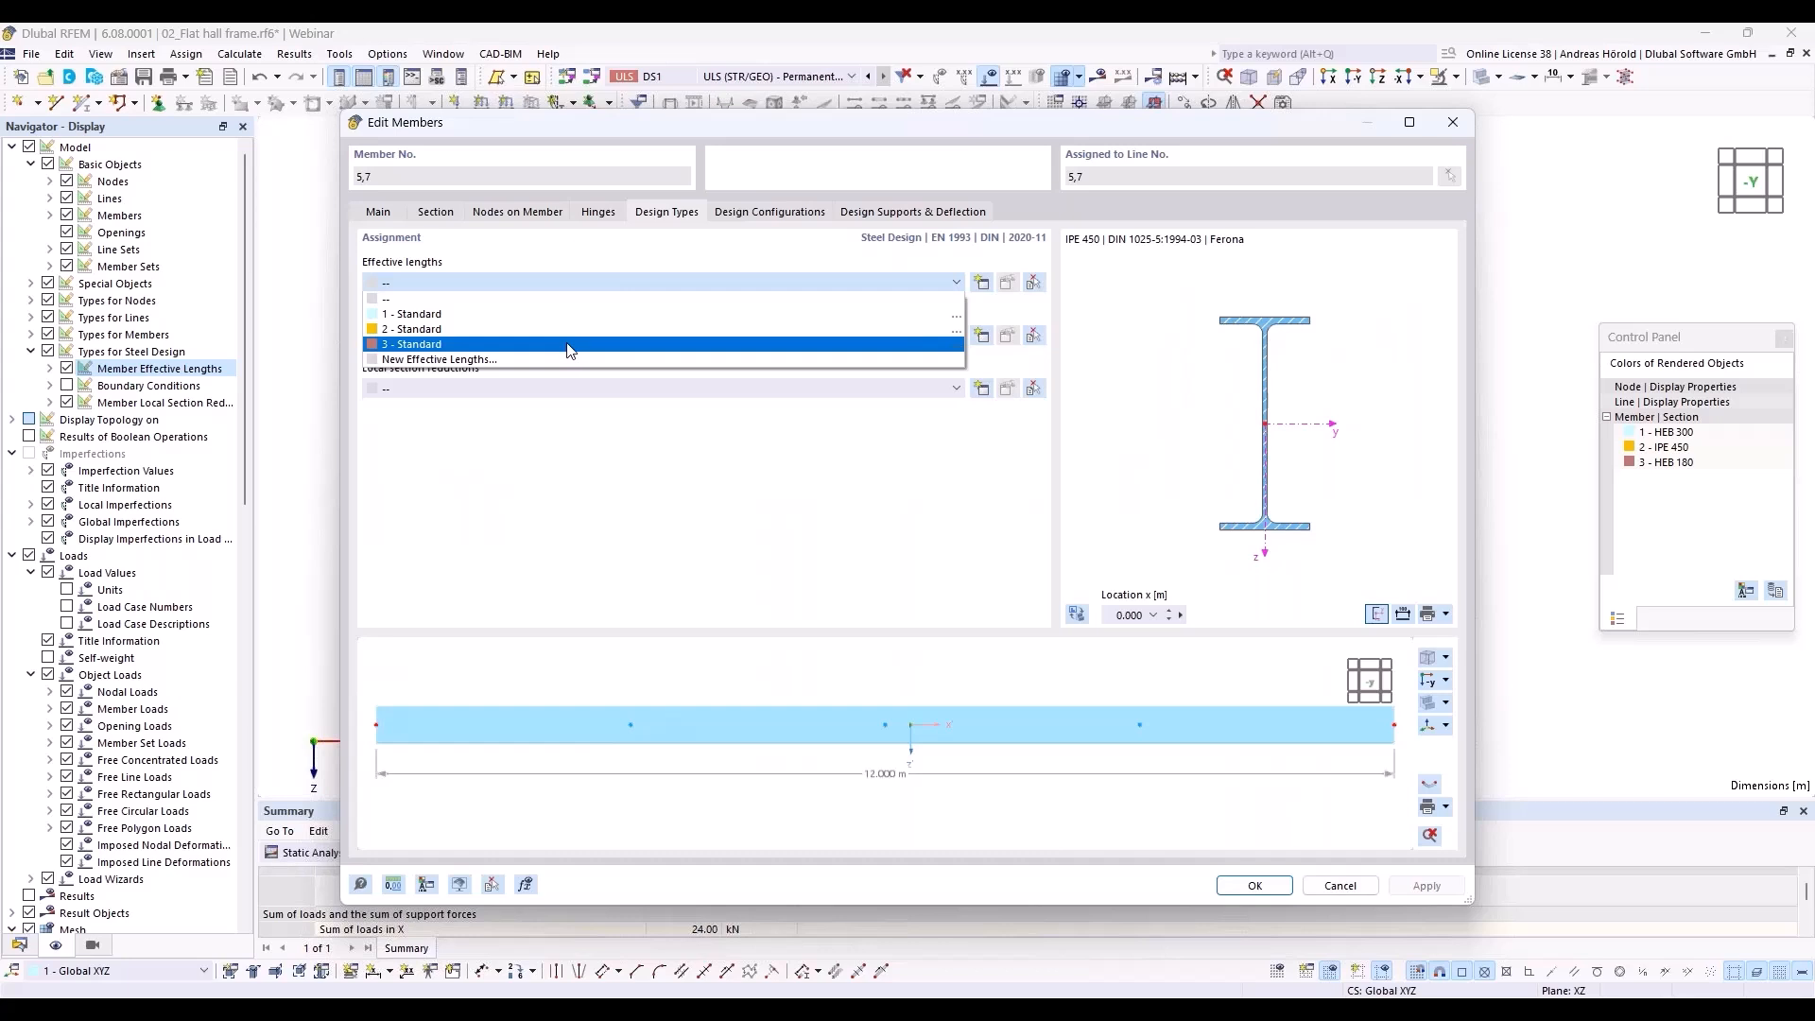
{"action": "left_click", "coordinate": [571, 346]}
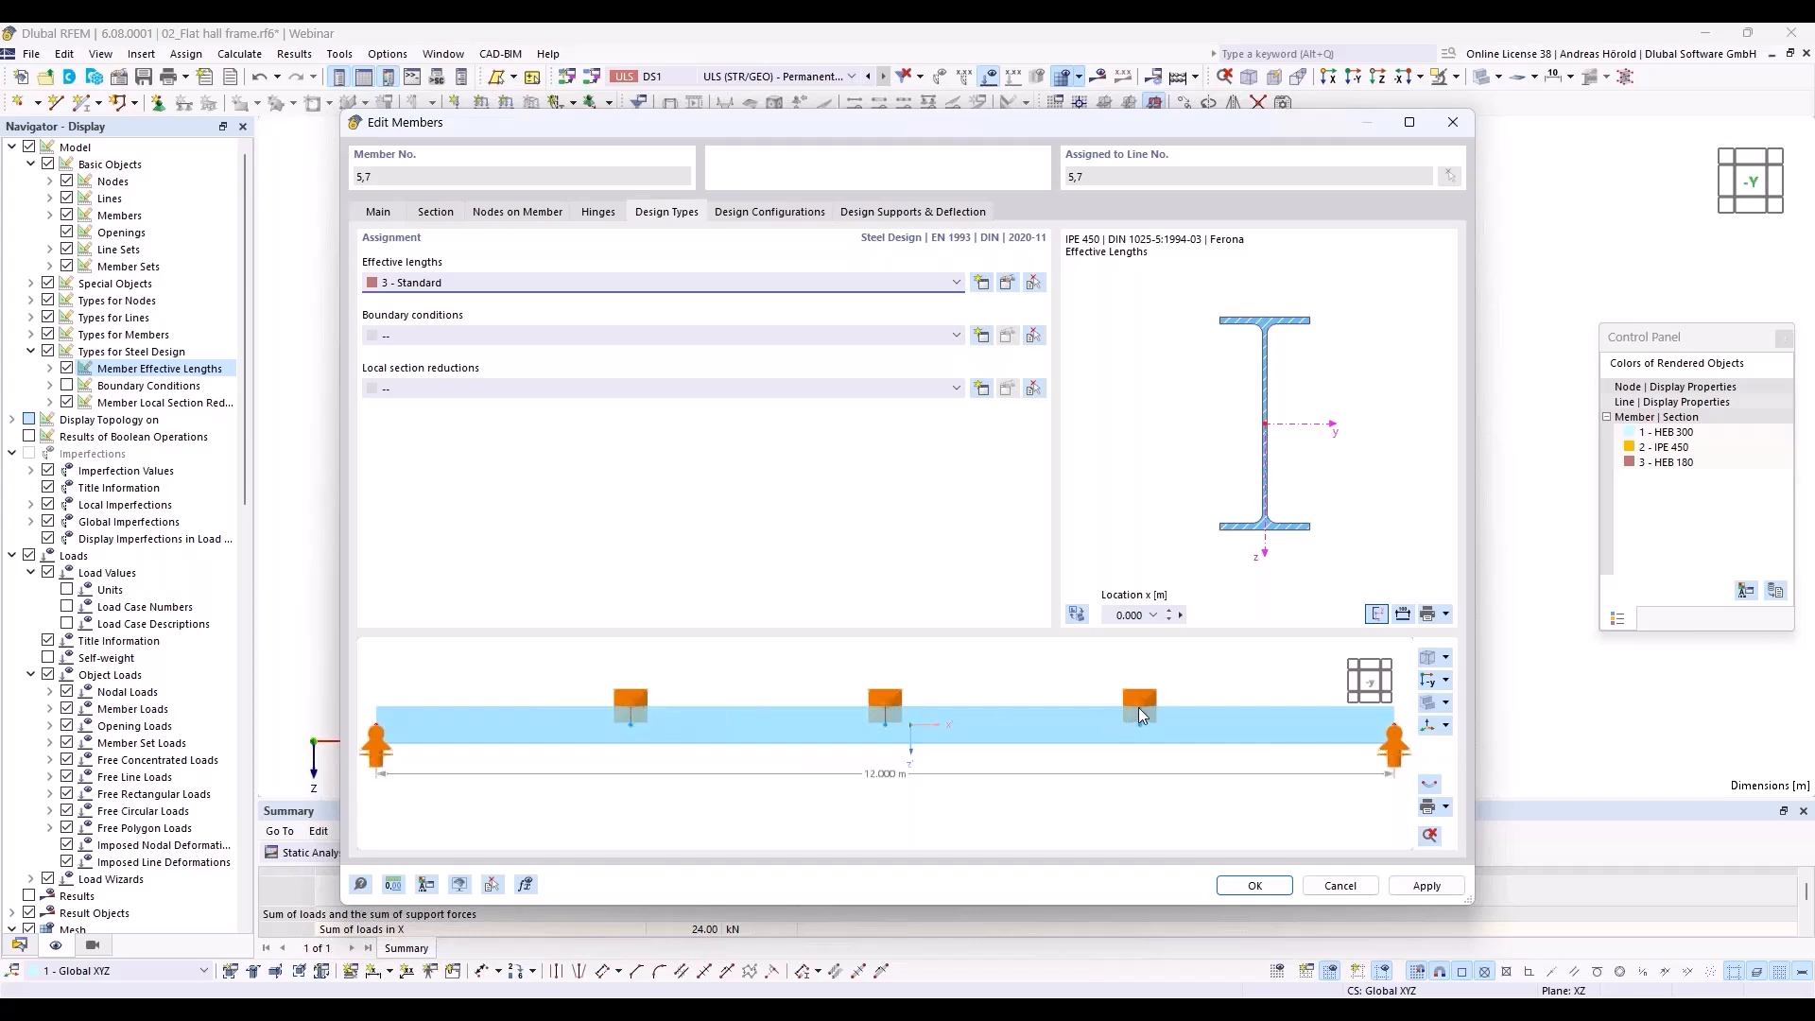
{"action": "left_click", "coordinate": [1255, 886]}
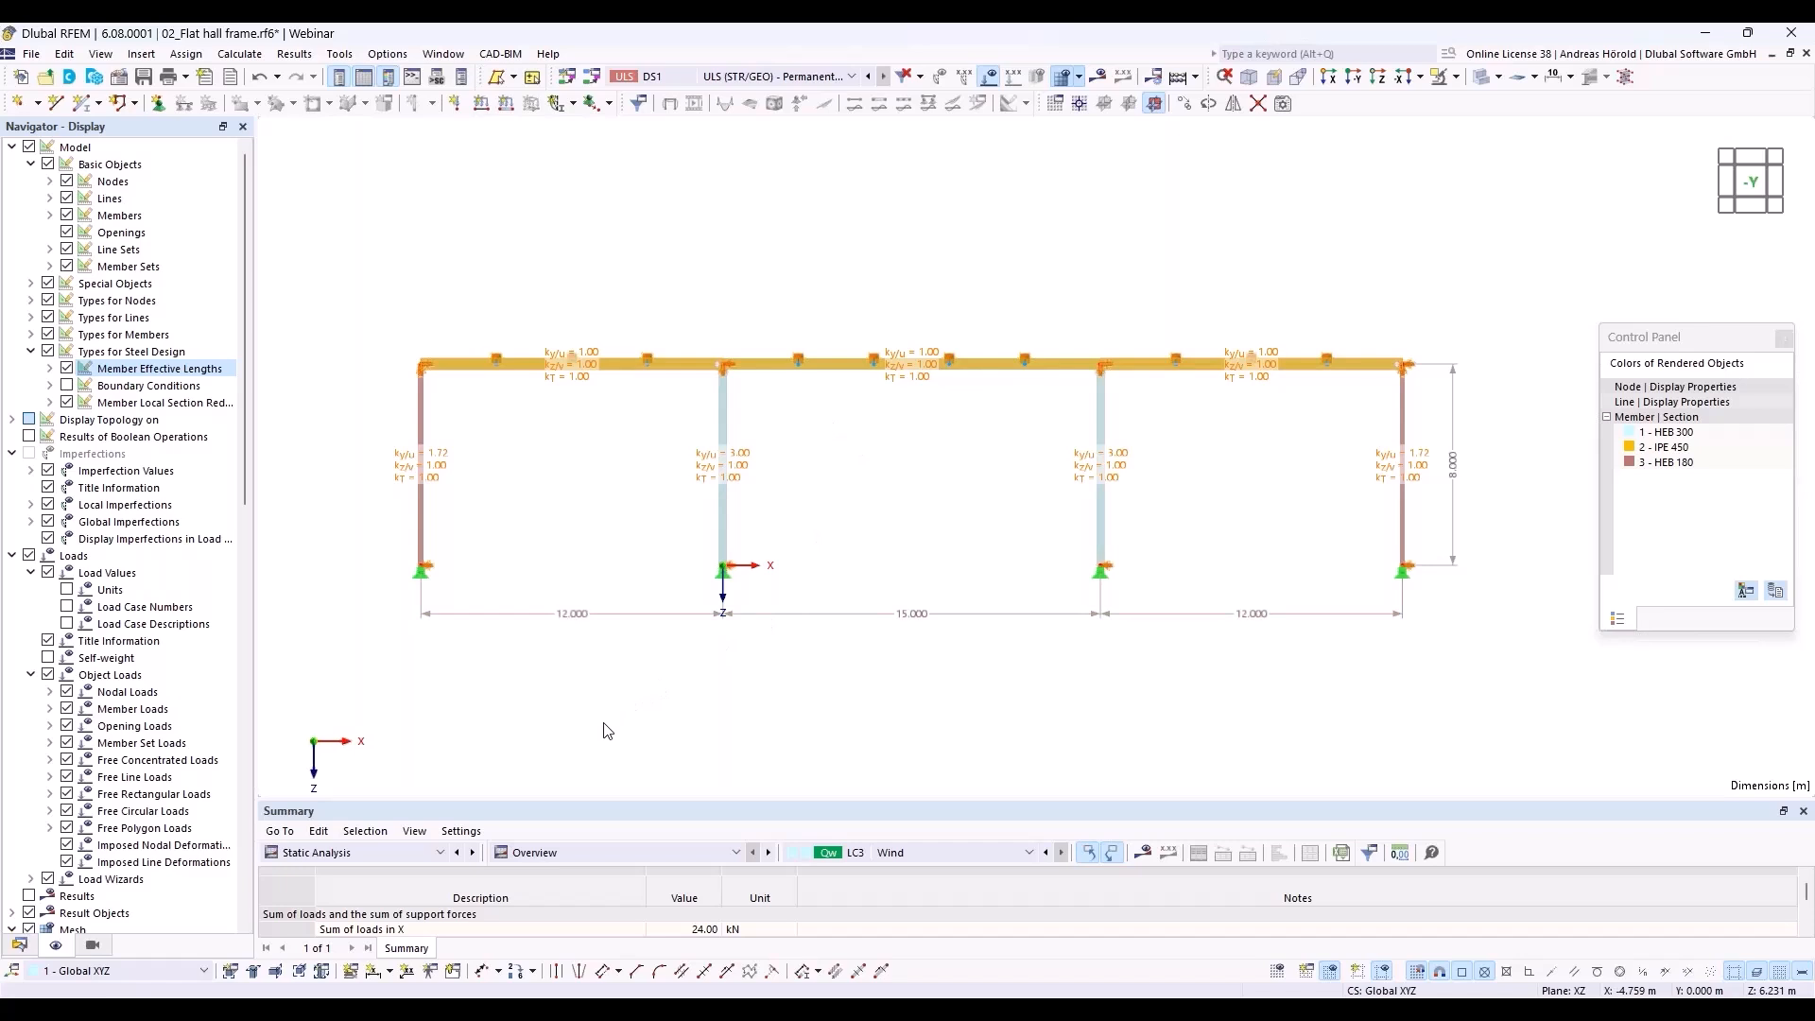
Calculate the steel design and enlarge the table of design ratios by design situation.
{"action": "left_click", "coordinate": [401, 852]}
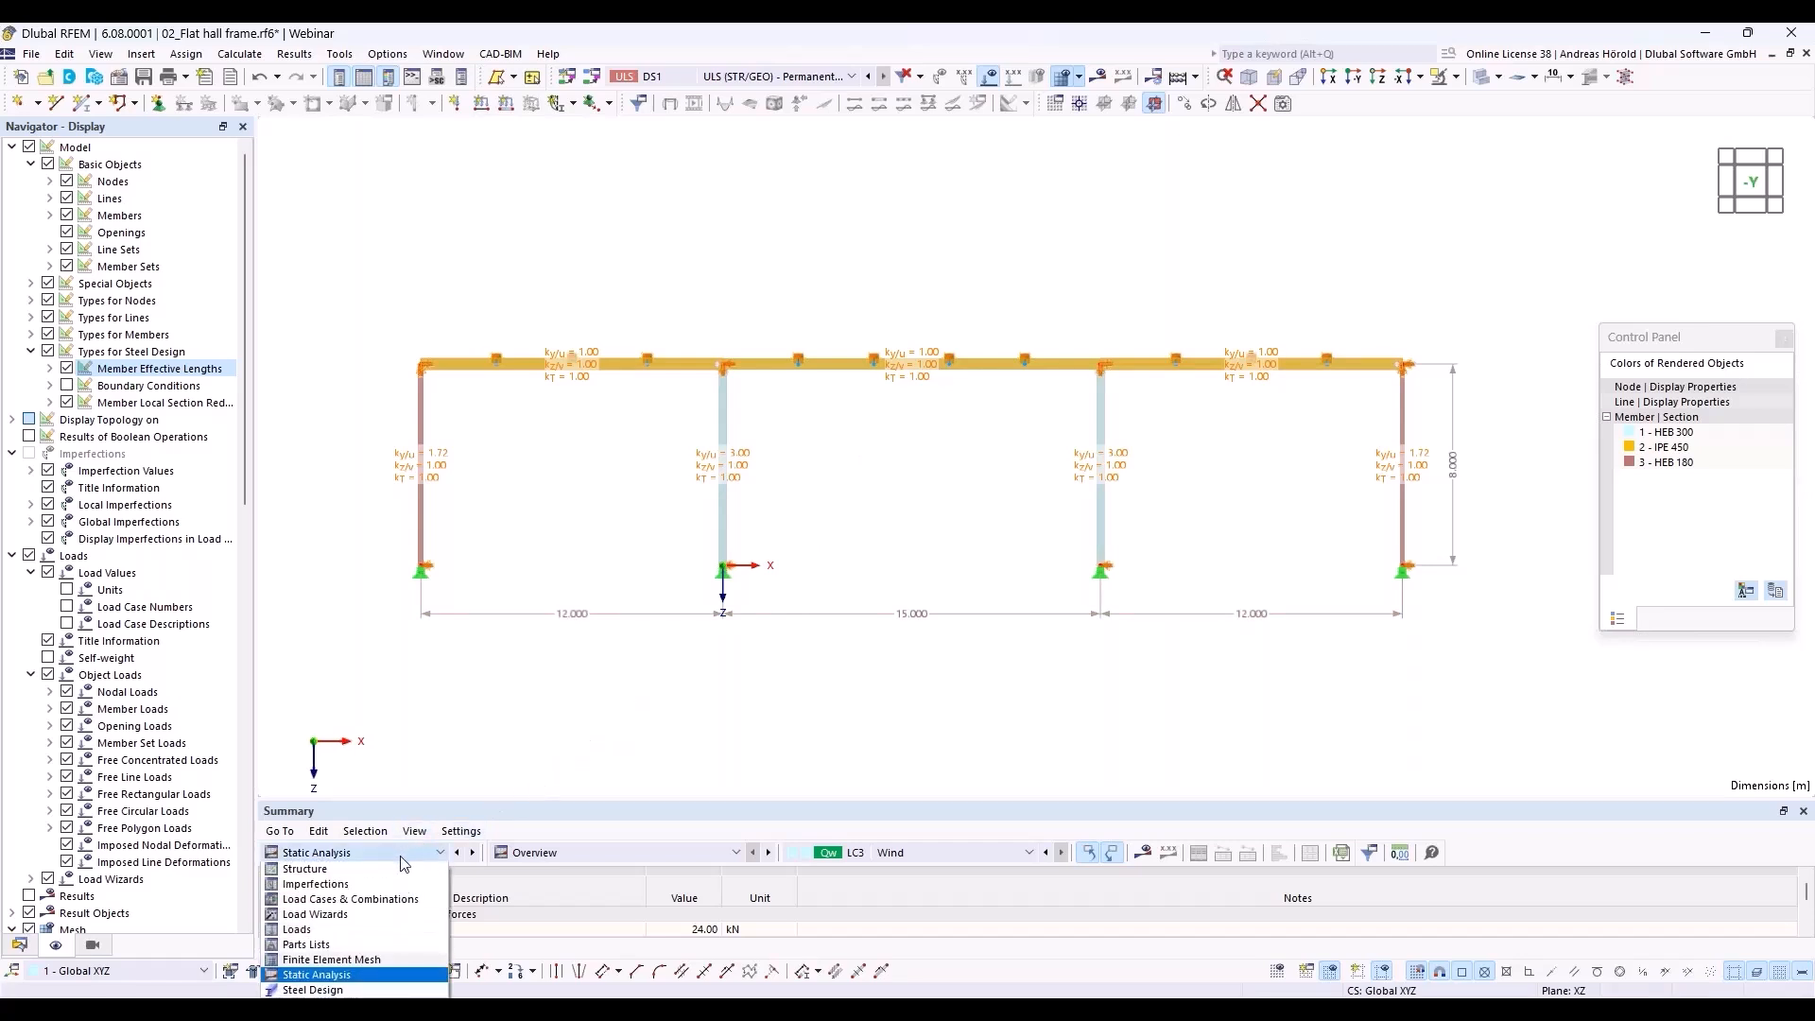
{"action": "left_click", "coordinate": [390, 989]}
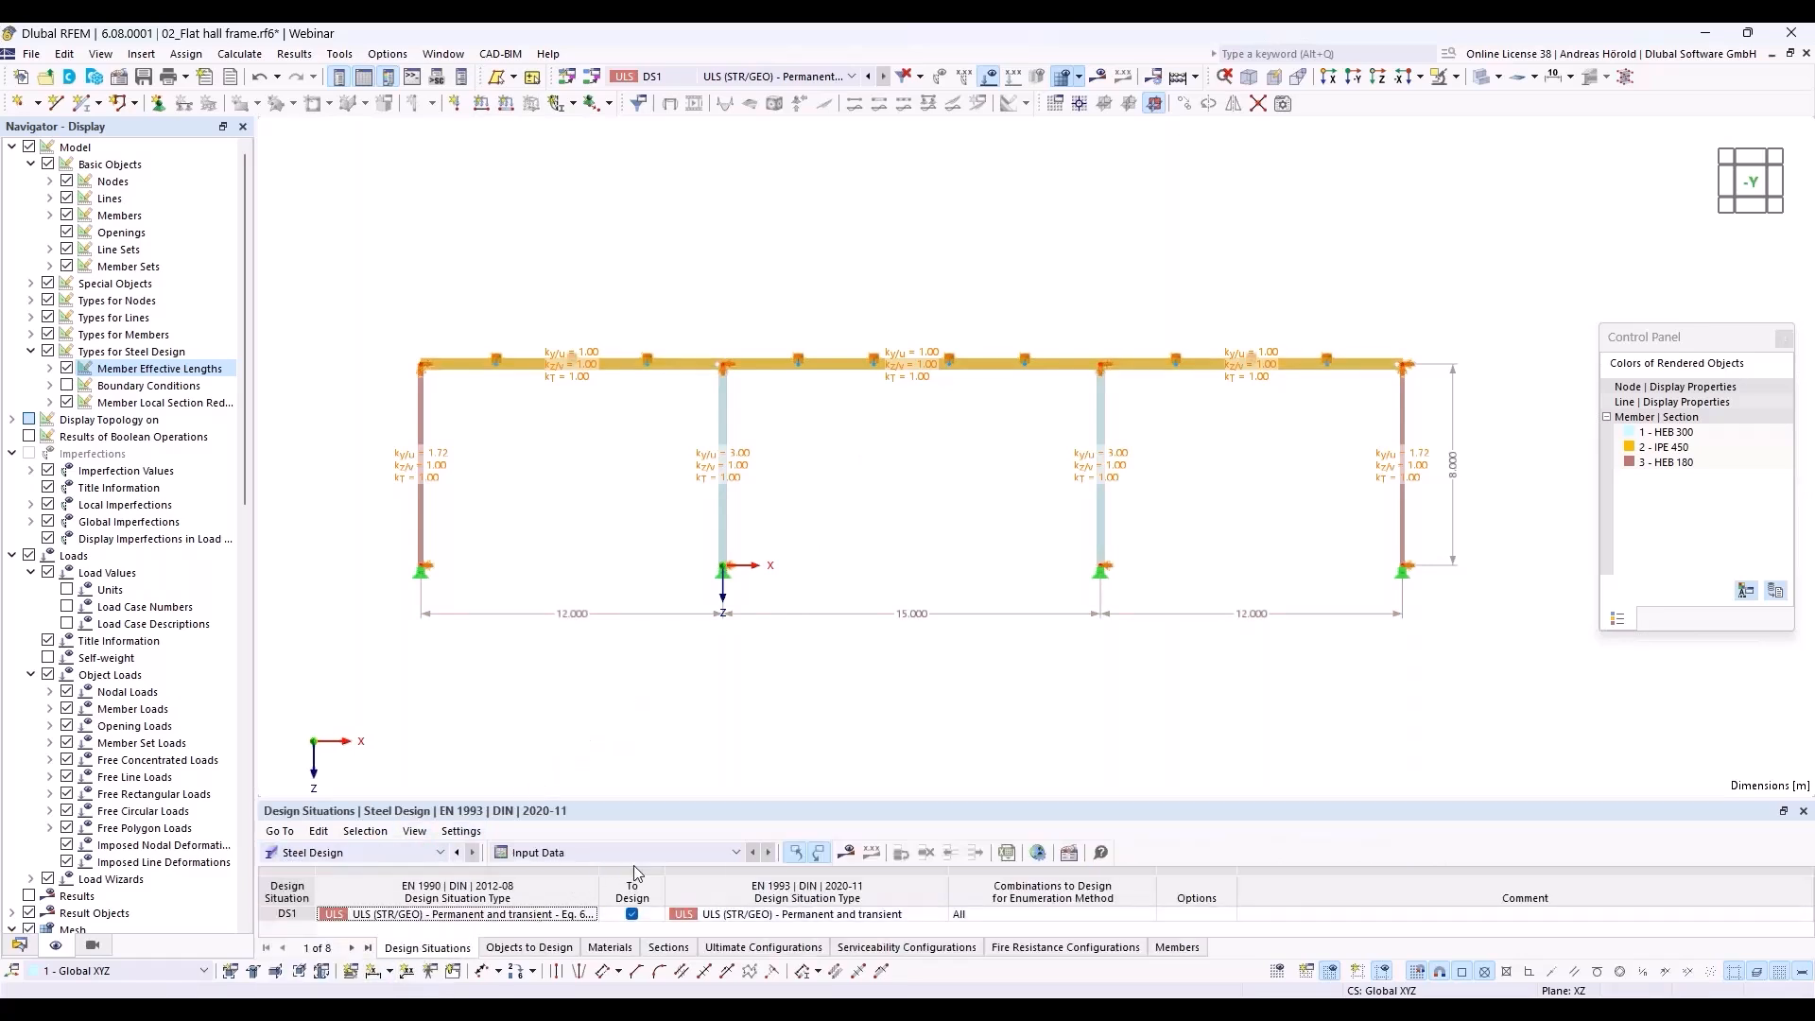
{"action": "left_click", "coordinate": [846, 853]}
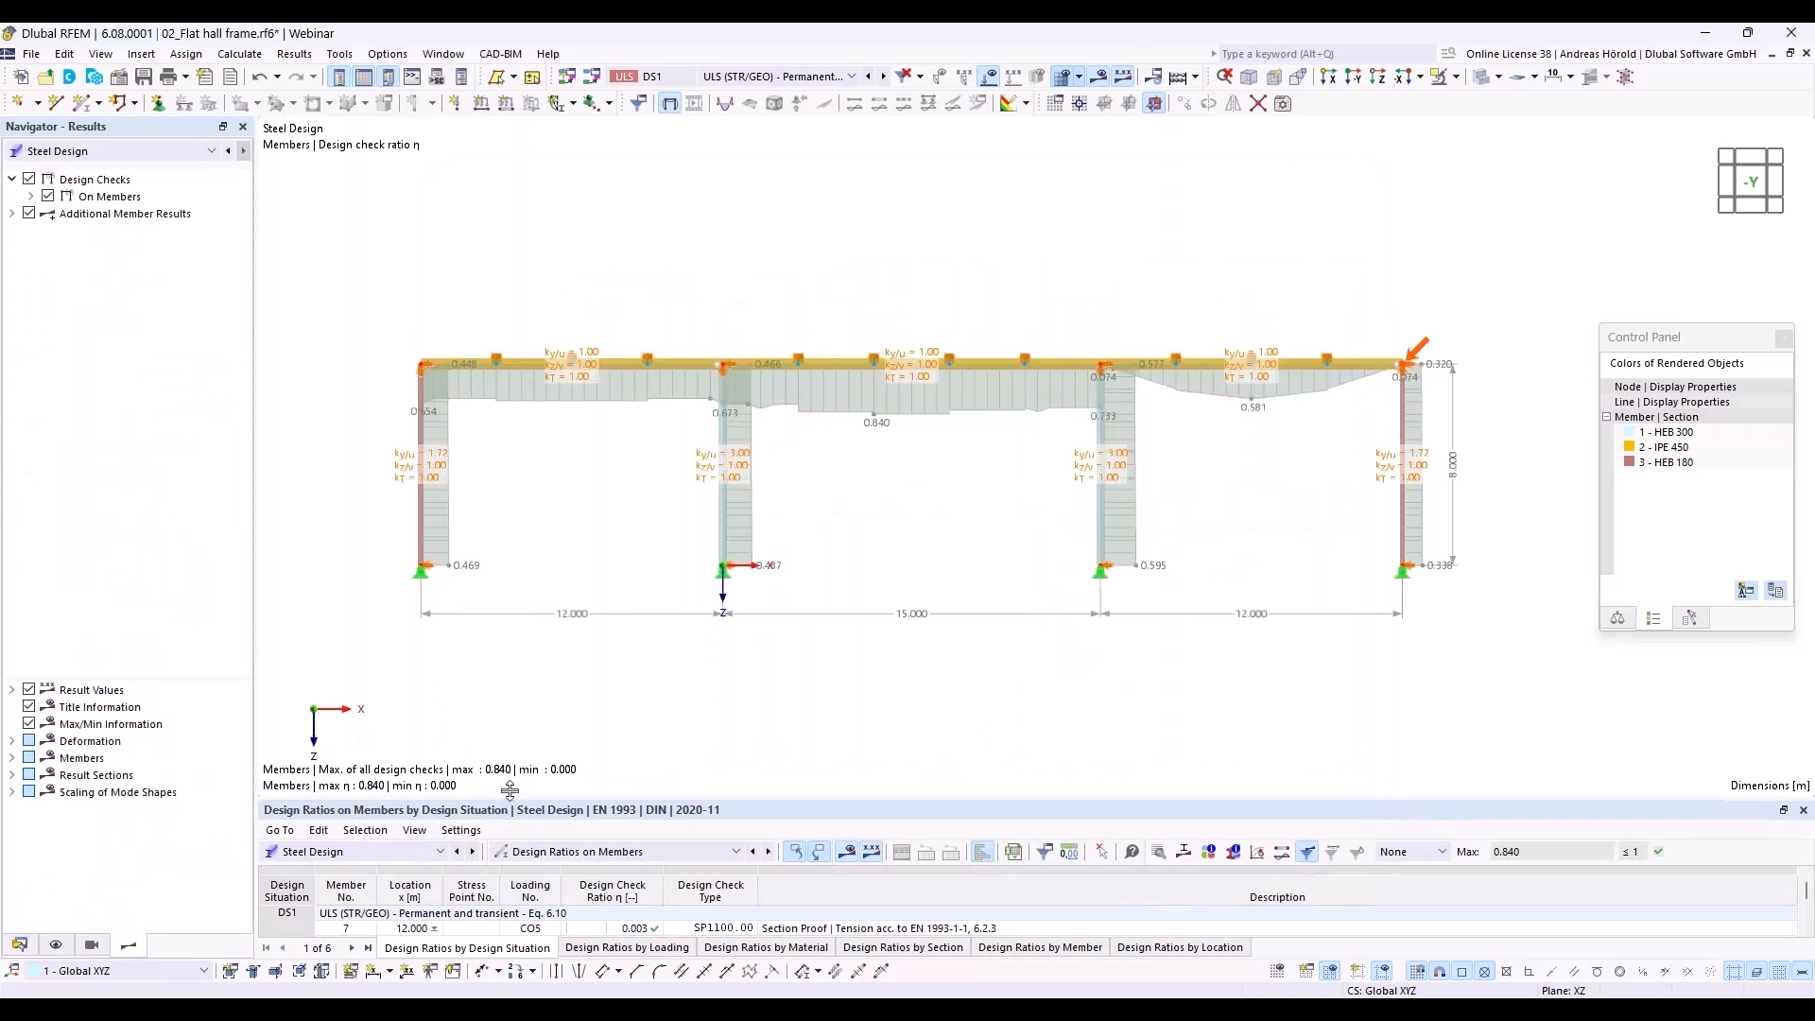
{"action": "left_click_drag", "start_coordinate": [511, 802], "coordinate": [534, 608]}
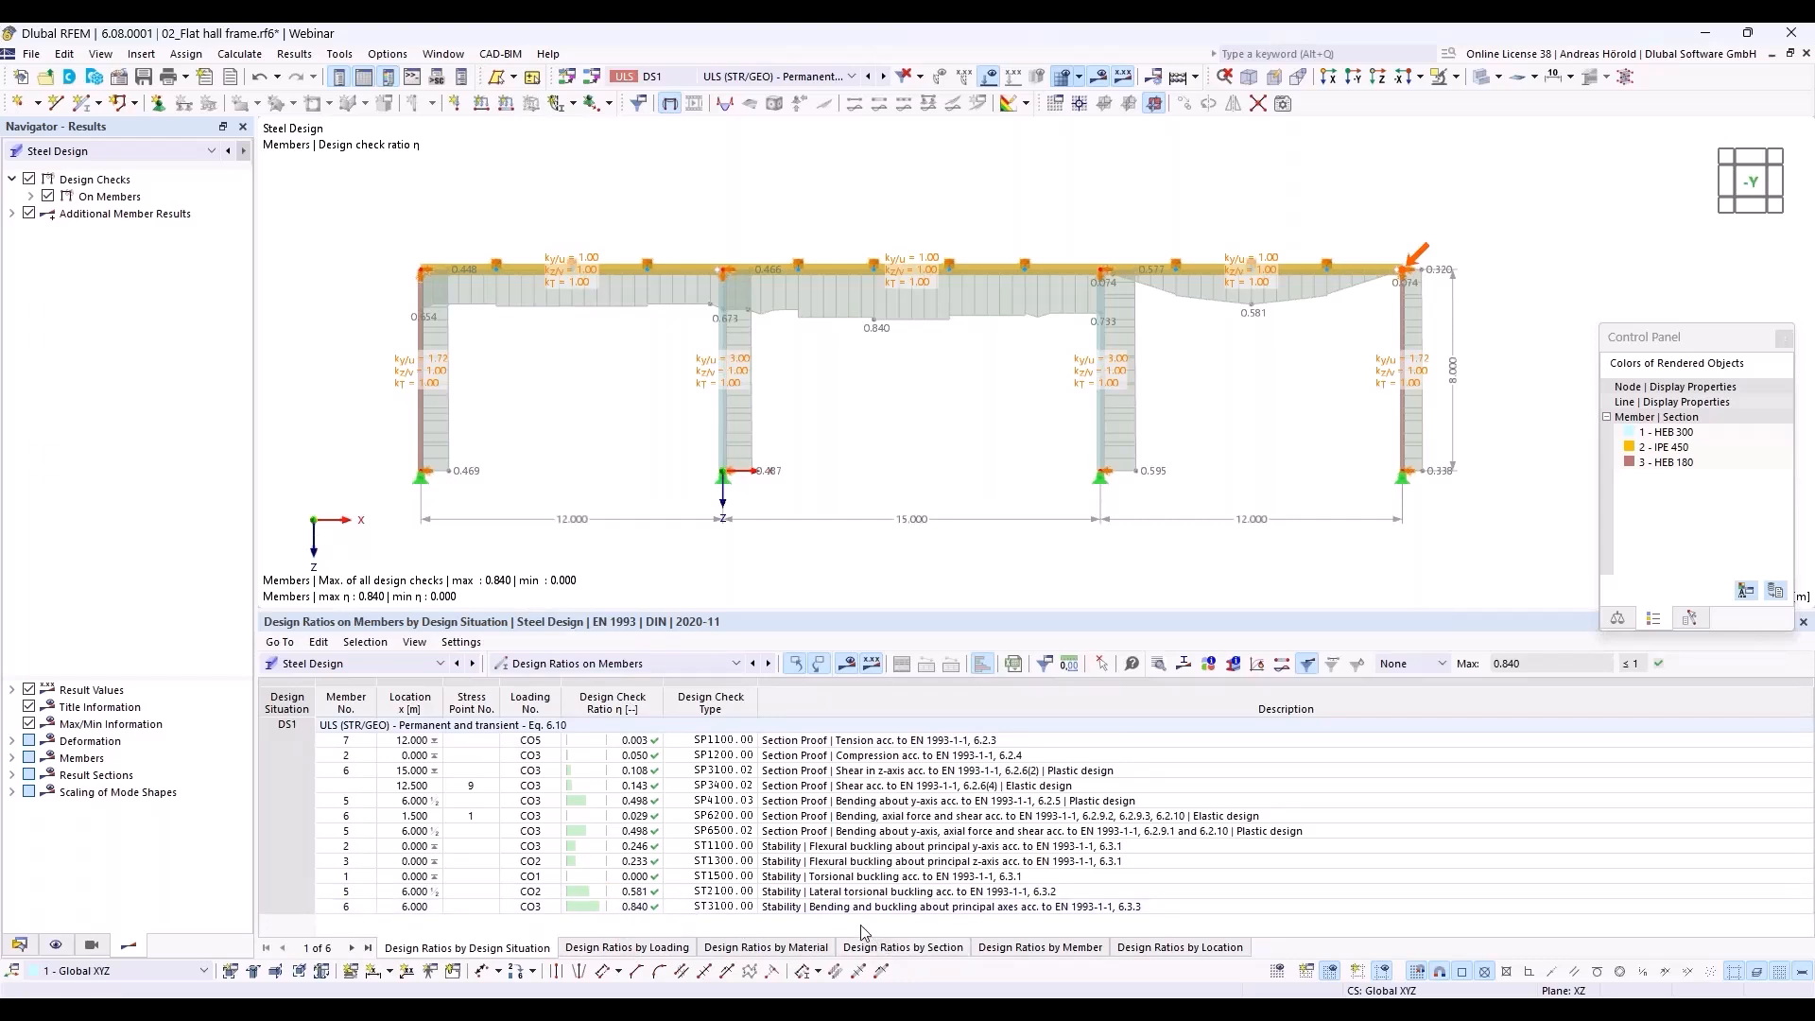
Examine the ST3100 bending and buckling check details and formulas for the middle beam, and close the details.
{"action": "left_click", "coordinate": [1004, 909]}
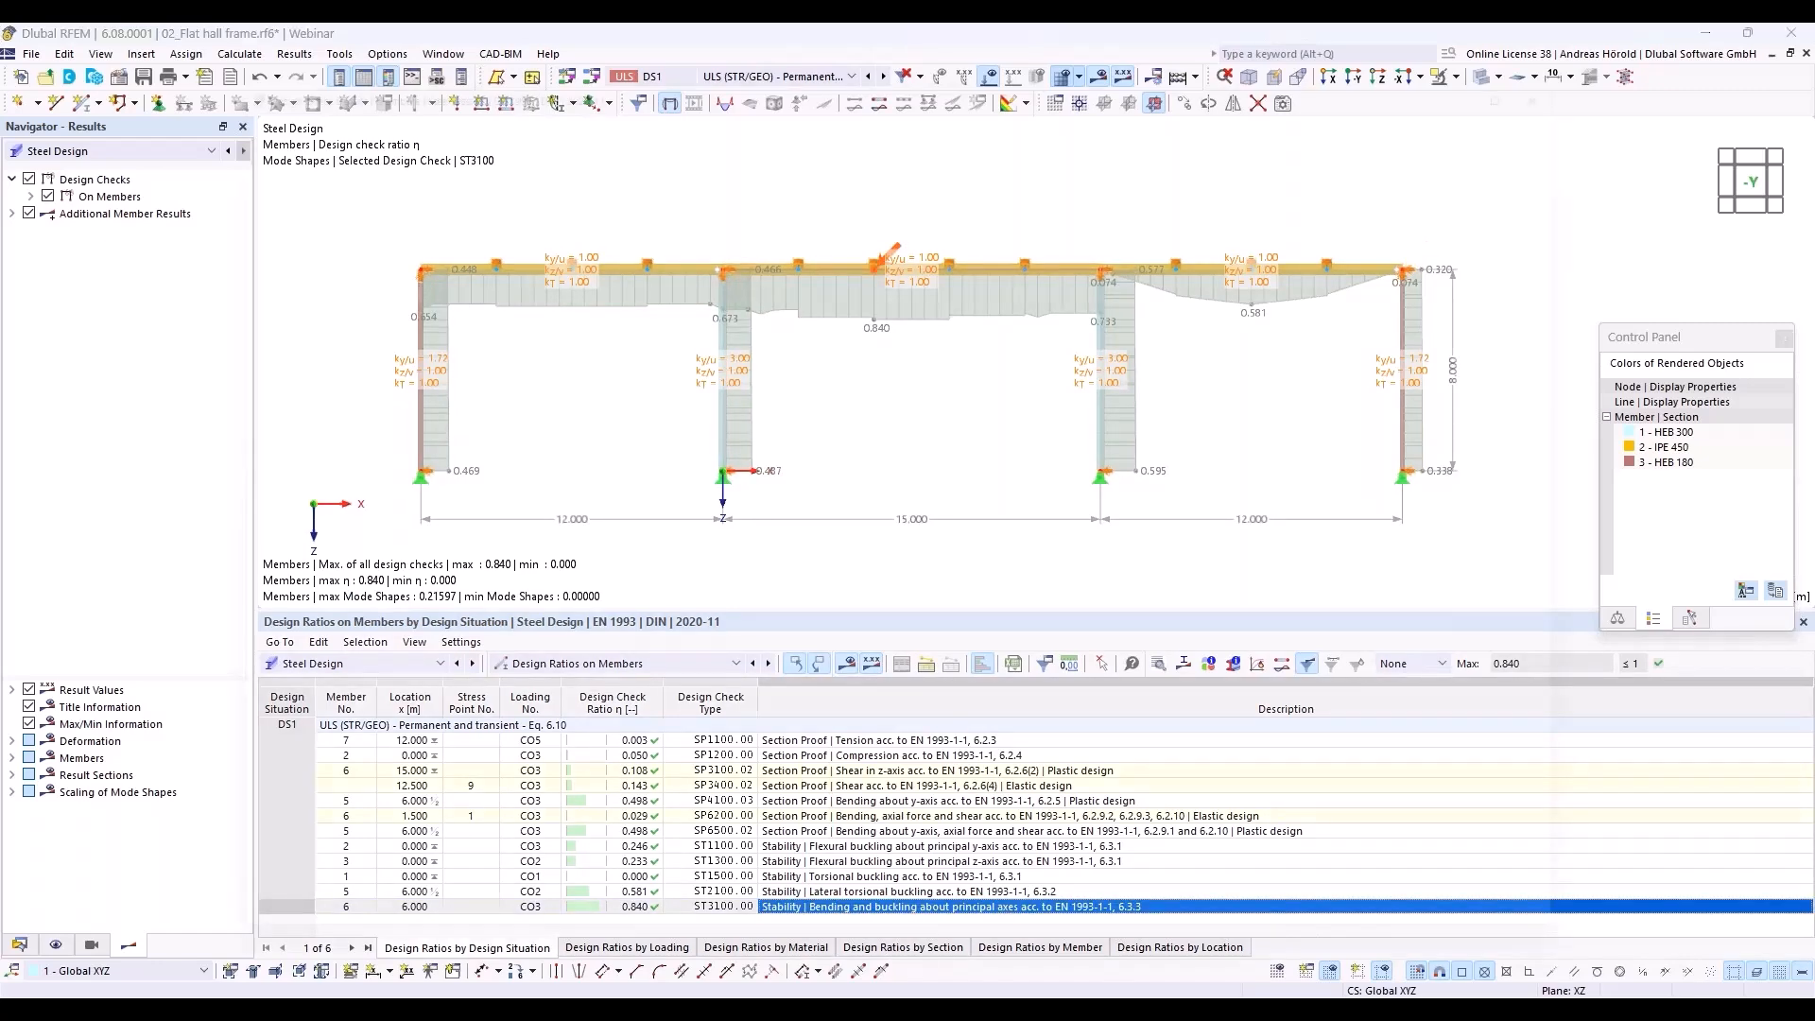
{"action": "double_click", "coordinate": [1004, 908]}
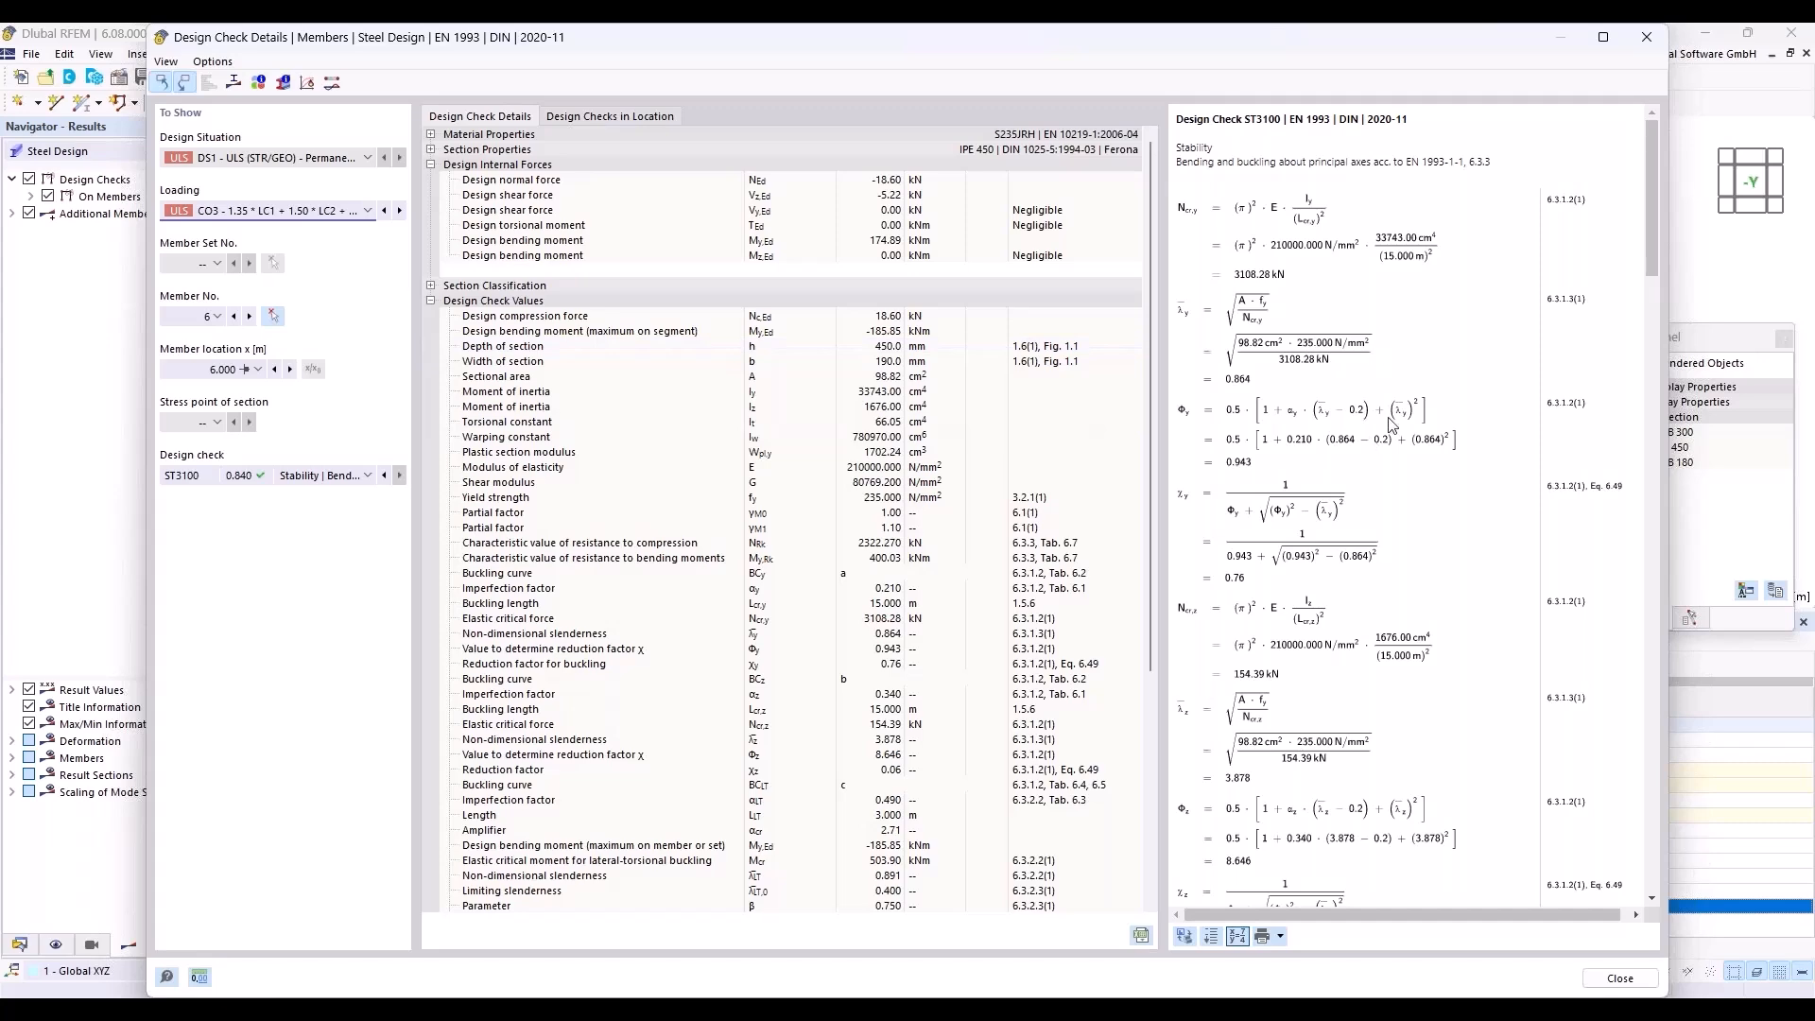
{"action": "left_click_drag", "start_coordinate": [1653, 229], "coordinate": [1682, 592]}
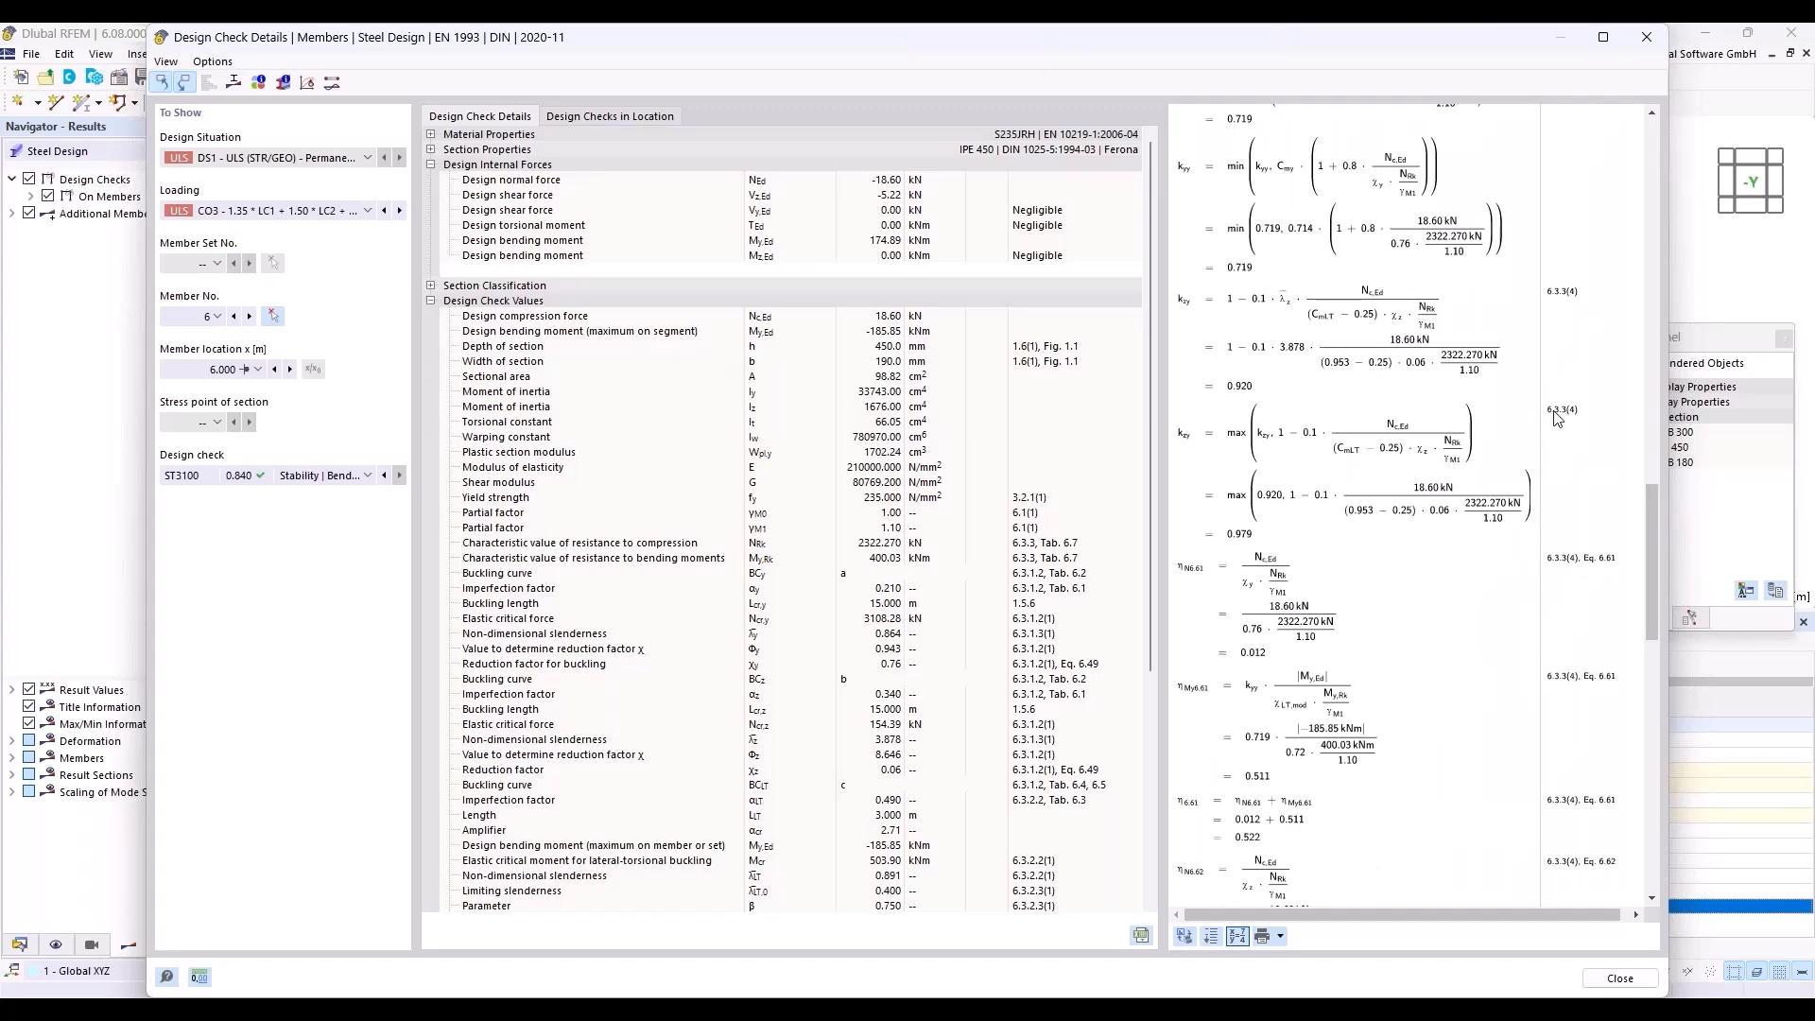
{"action": "left_click_drag", "start_coordinate": [1651, 484], "coordinate": [1723, 440]}
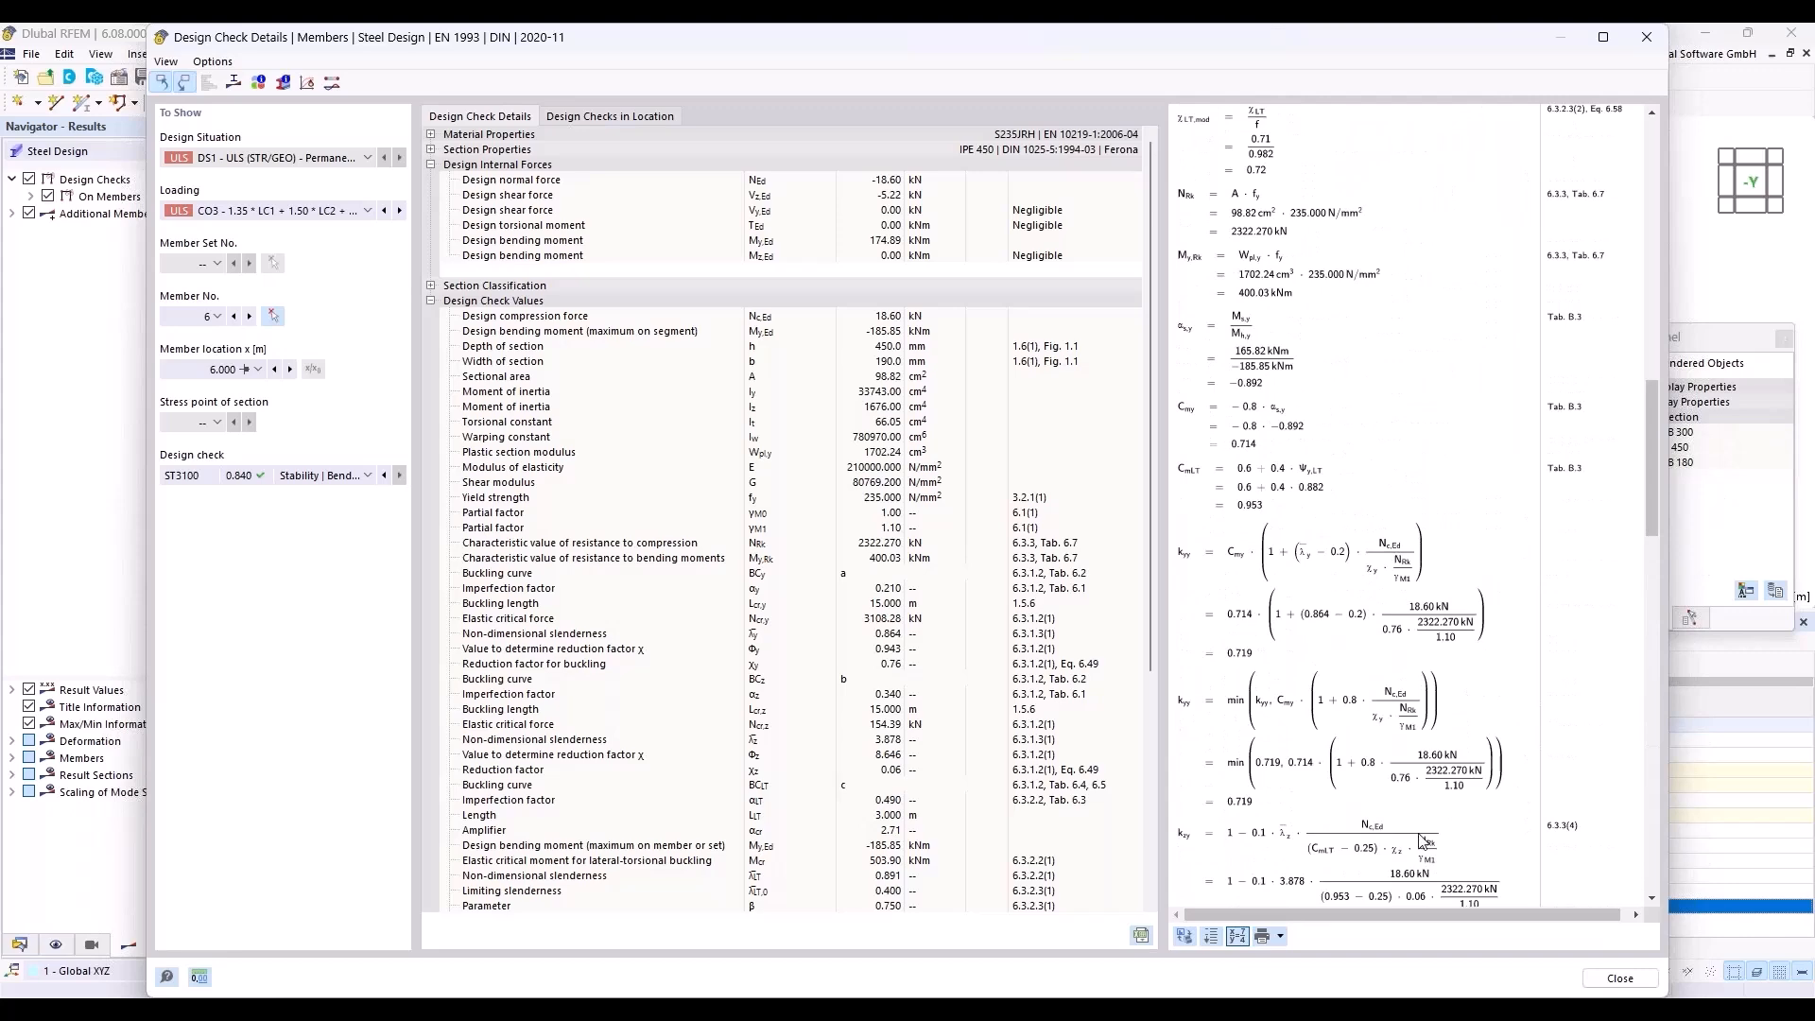
{"action": "left_click", "coordinate": [1620, 978]}
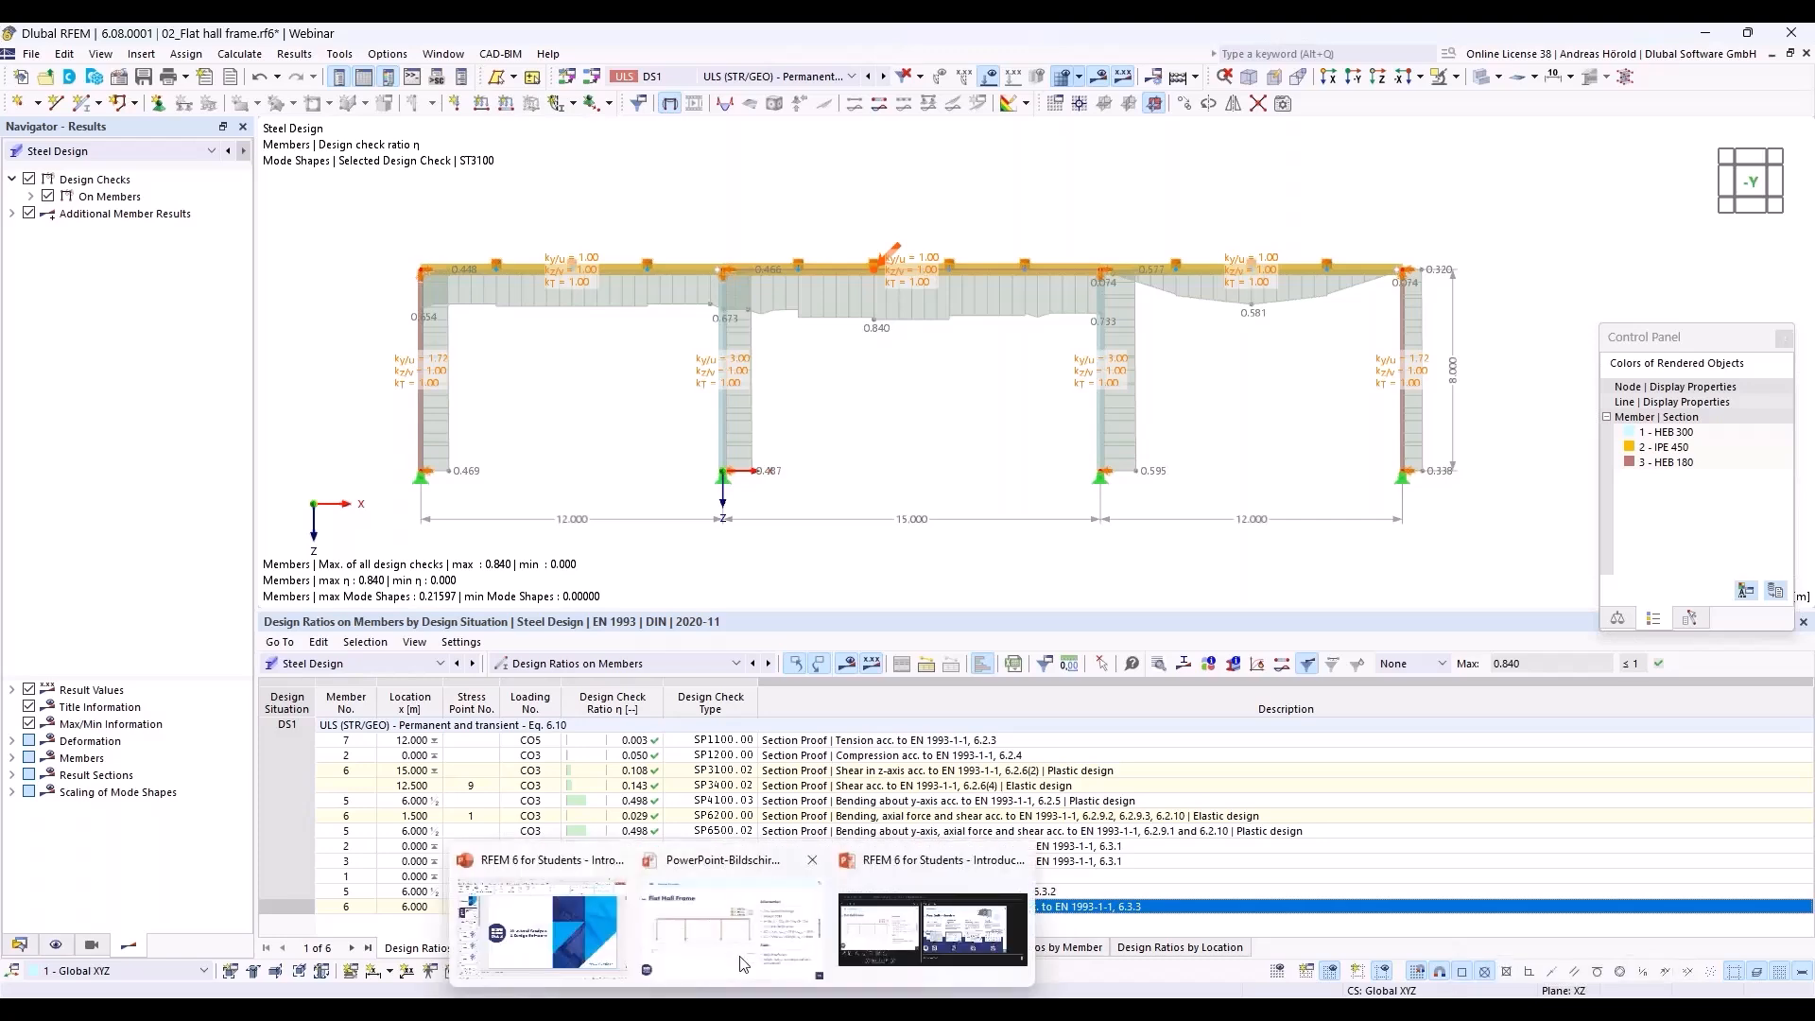
Switch to the PowerPoint slide to read the flat hall frame tasks, and back in RFEM expand the model's effective lengths.
{"action": "left_click", "coordinate": [742, 953]}
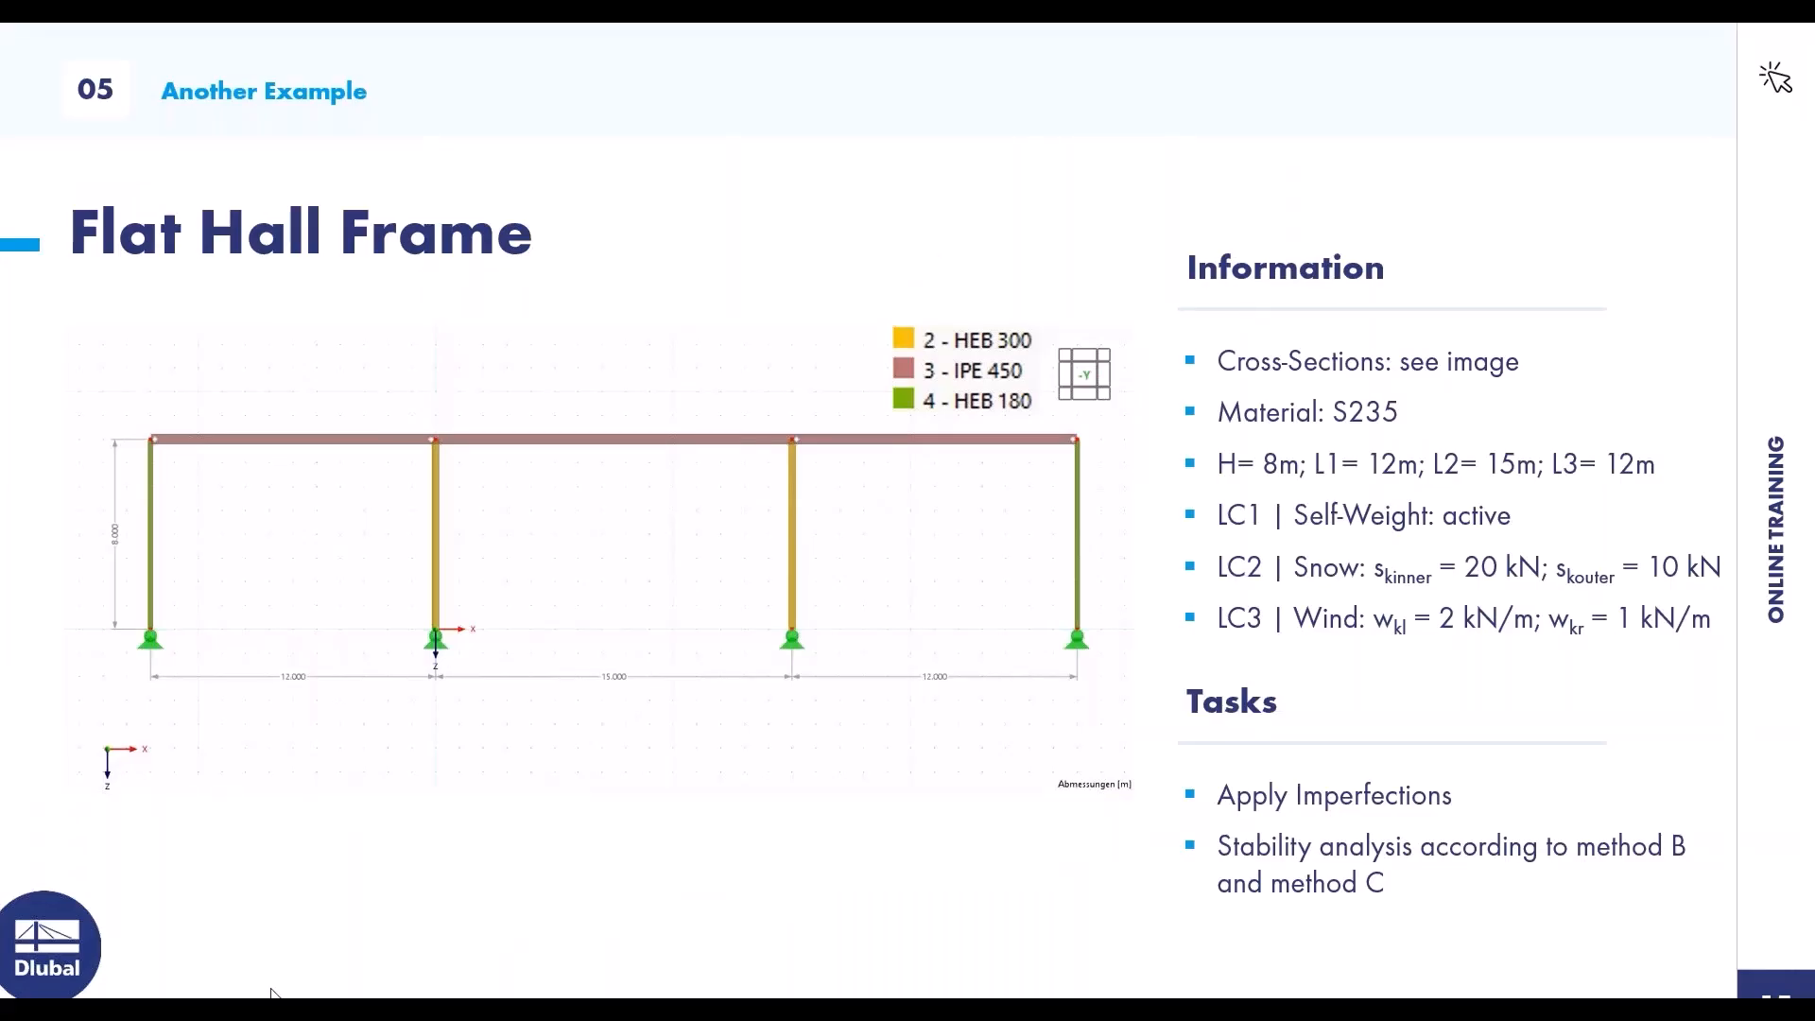
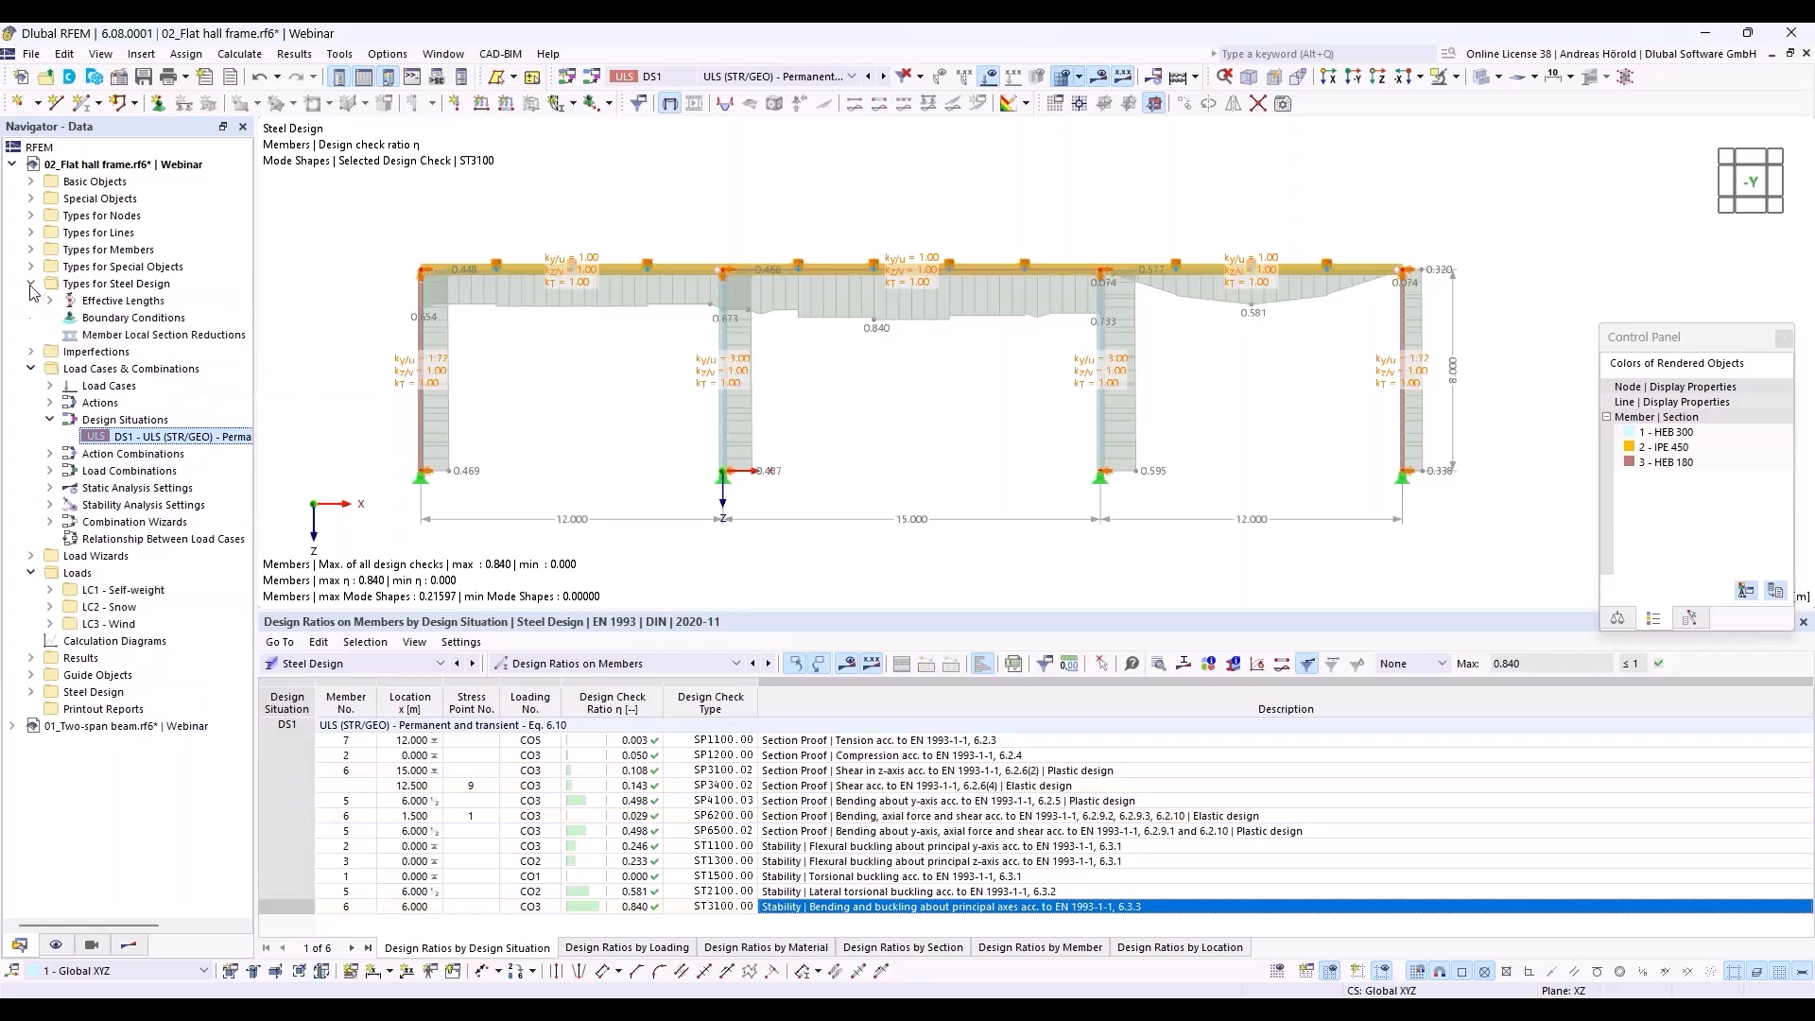
{"action": "left_click", "coordinate": [49, 301]}
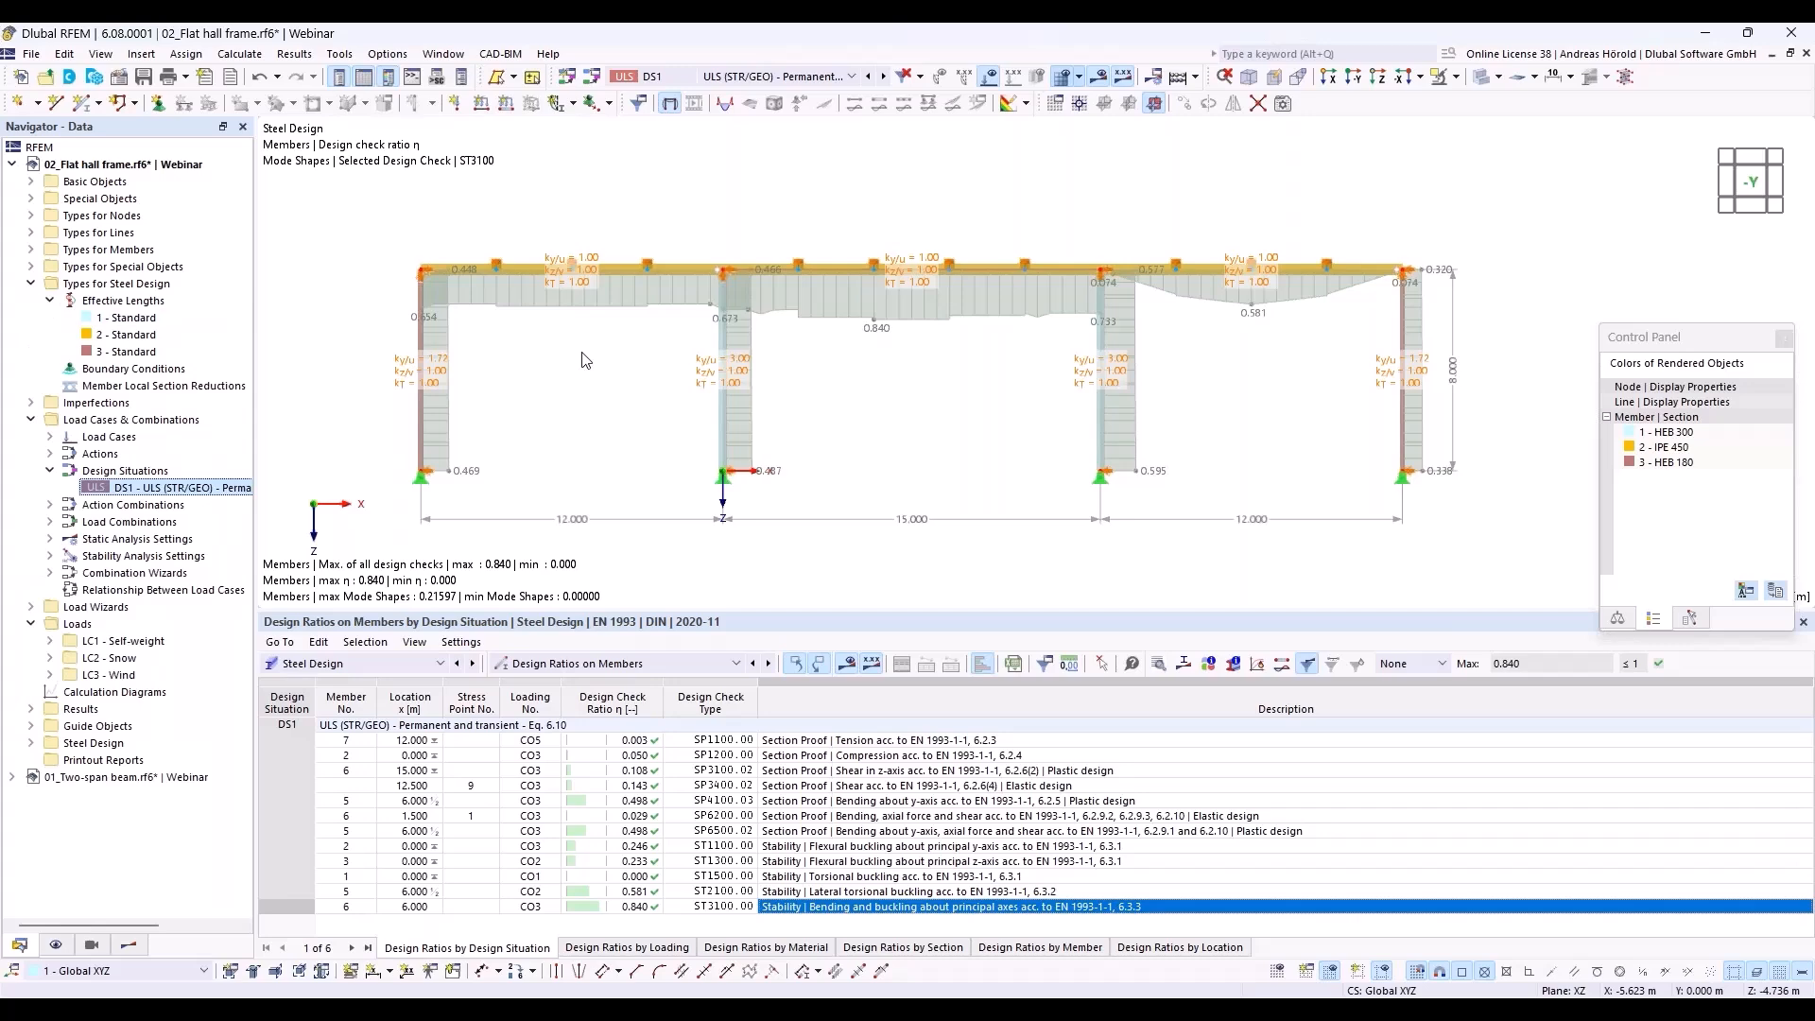
Save the model without results as 02_Hall frame without imperfections_finished.rf6 in the Webinar folder, replacing the existing file.
{"action": "left_click", "coordinate": [31, 55]}
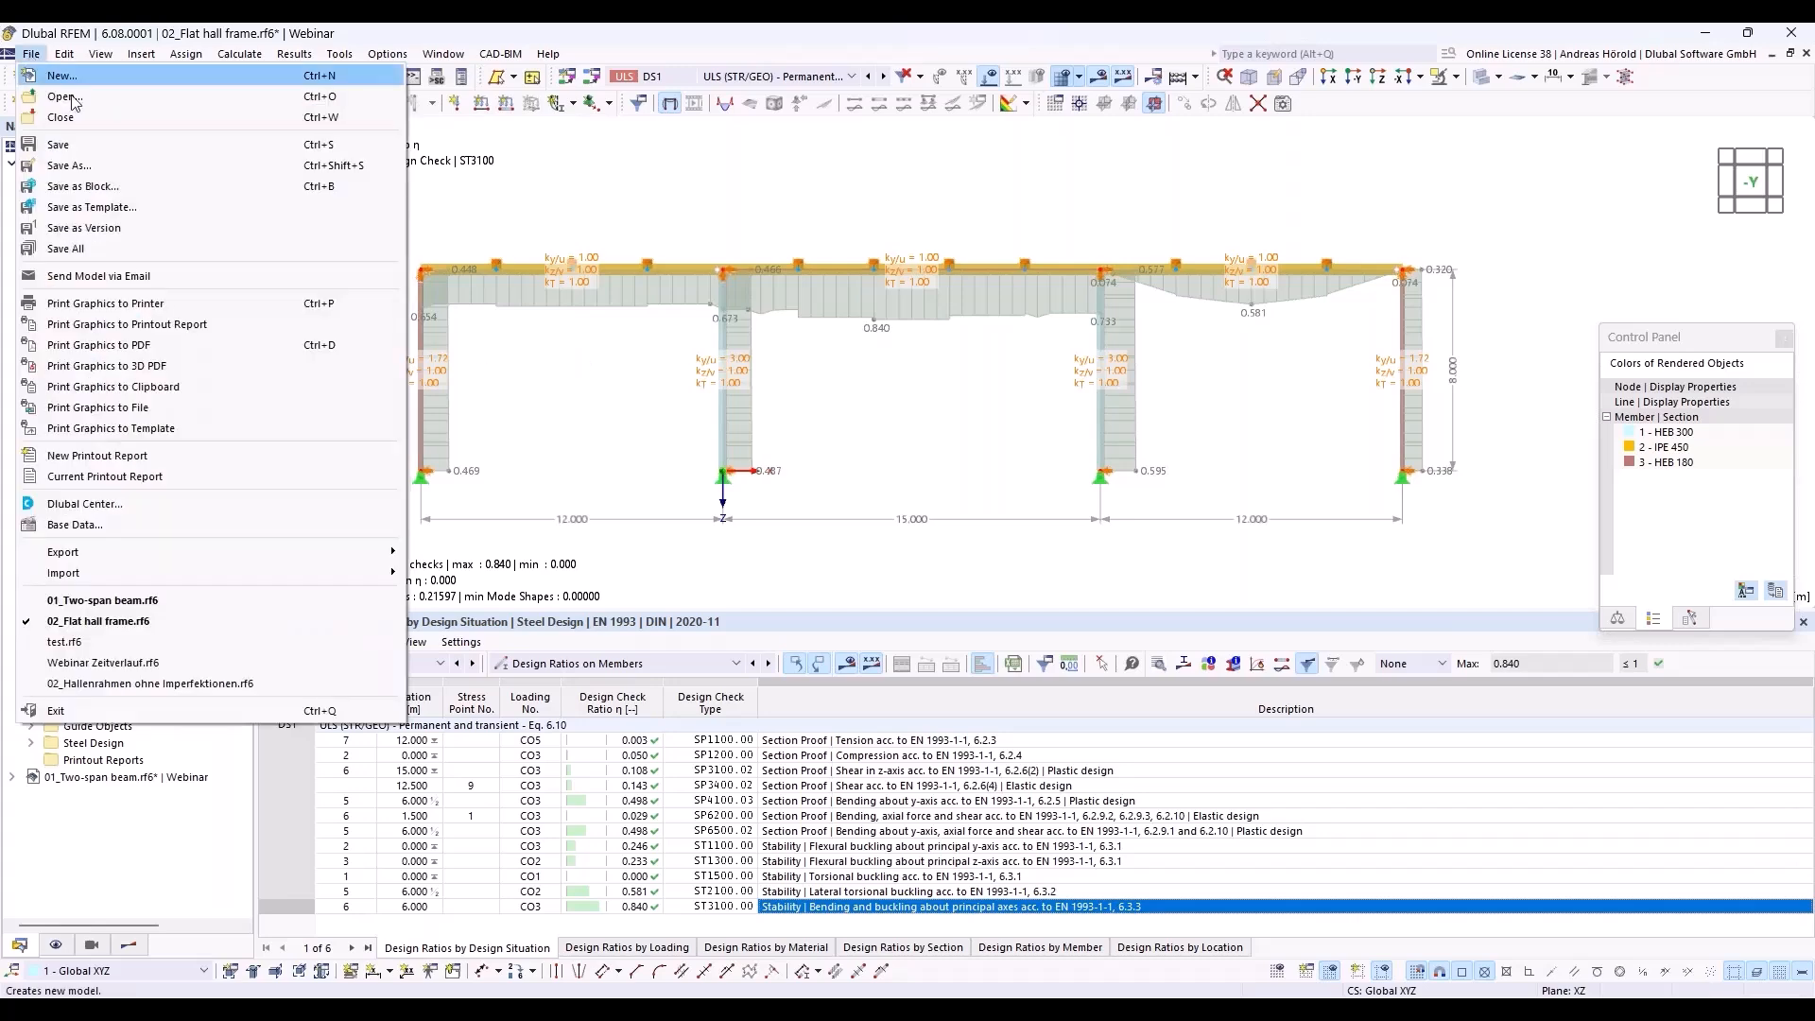
{"action": "left_click", "coordinate": [109, 166]}
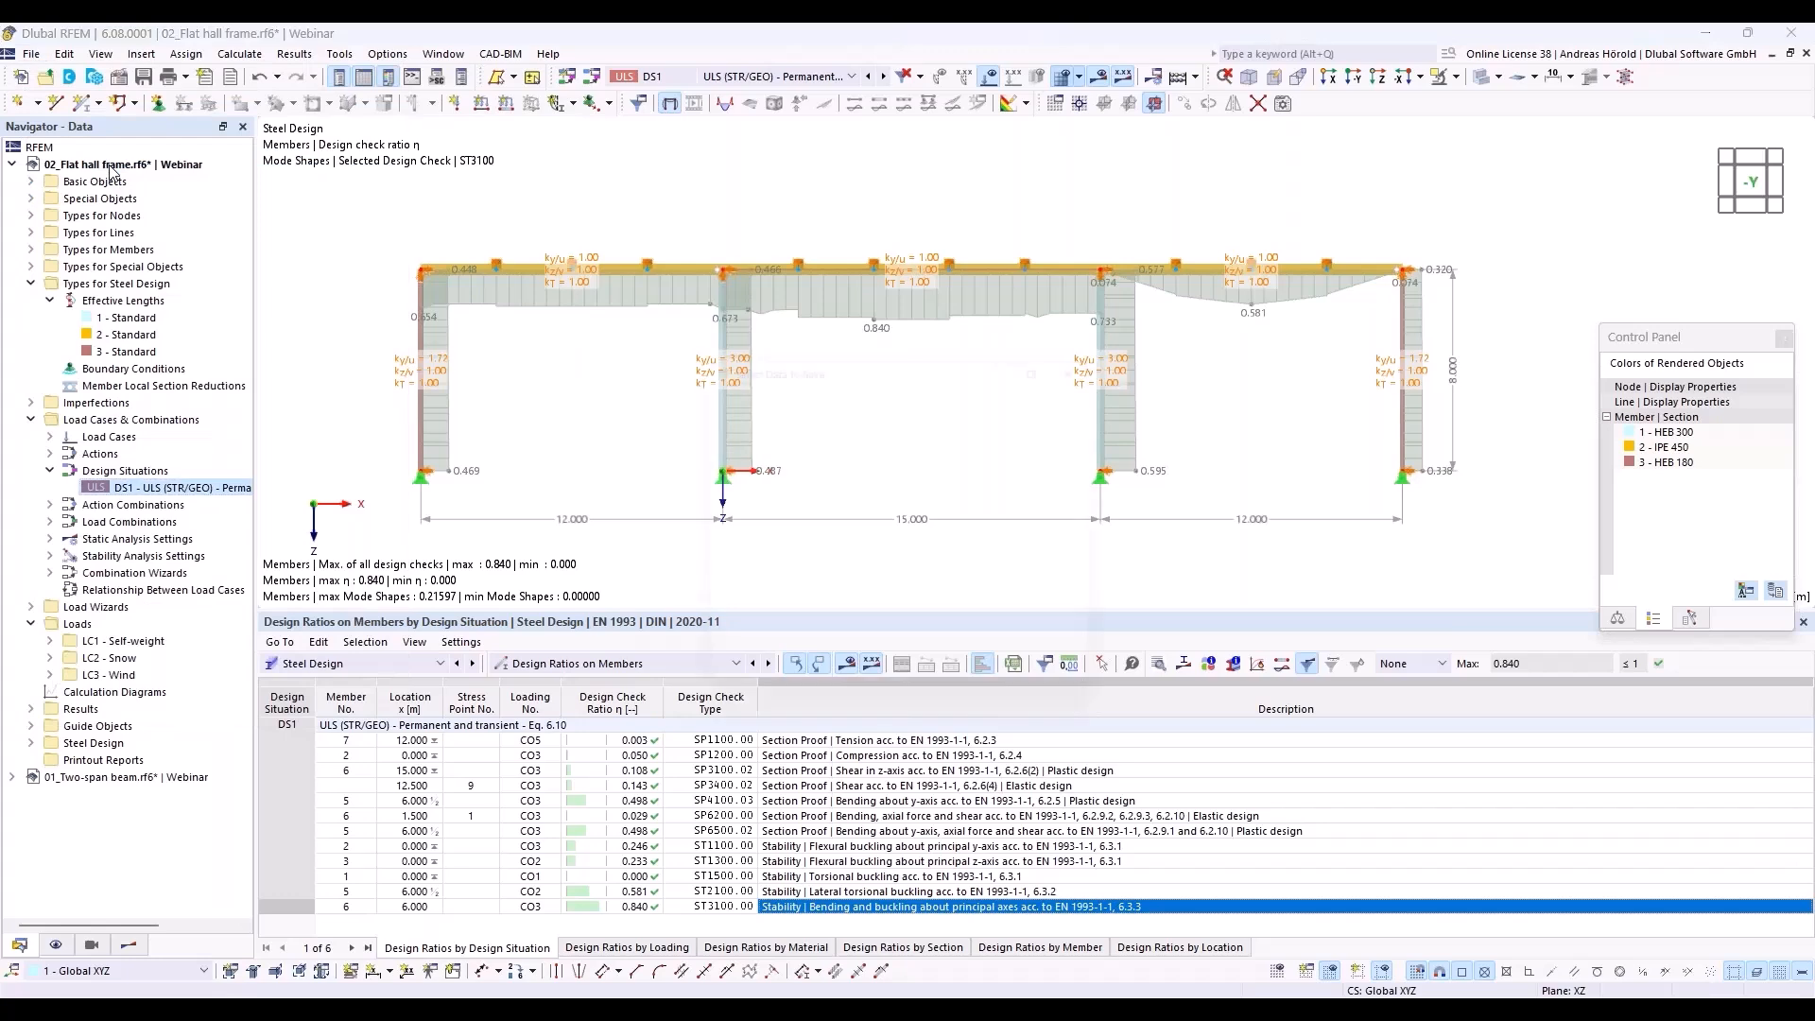
{"action": "left_click", "coordinate": [708, 456]}
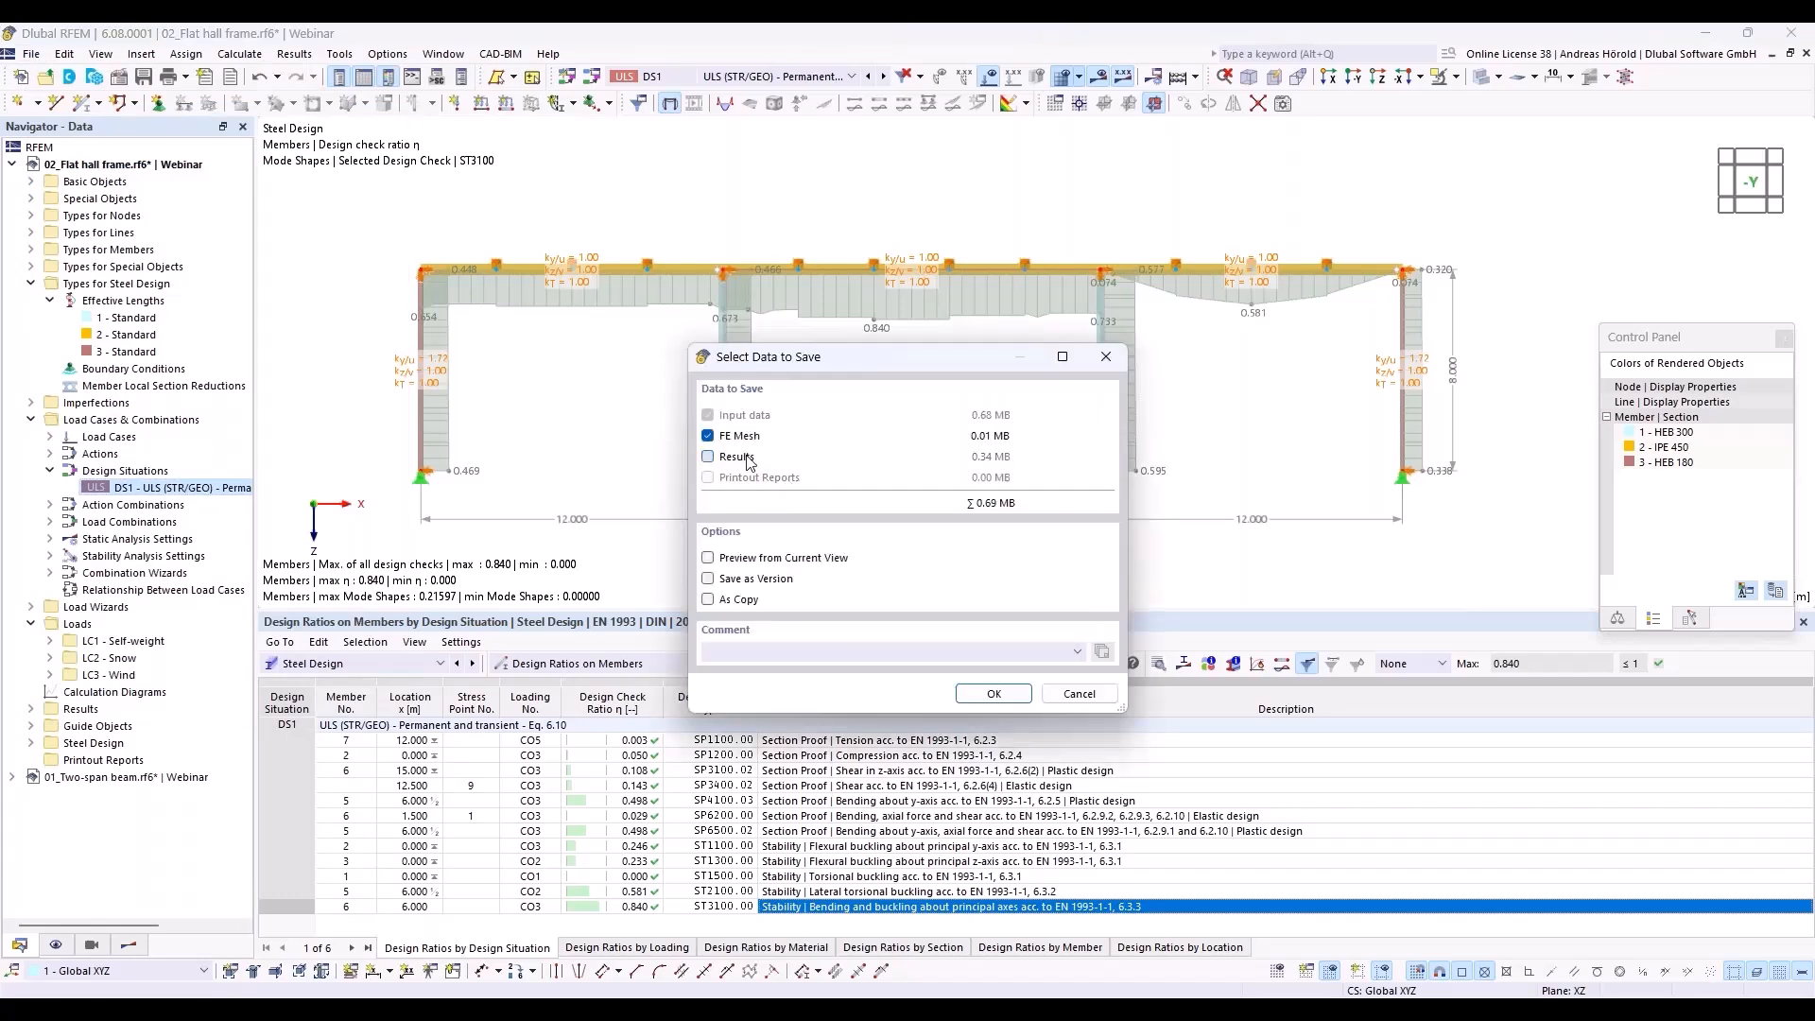
{"action": "left_click", "coordinate": [1024, 695]}
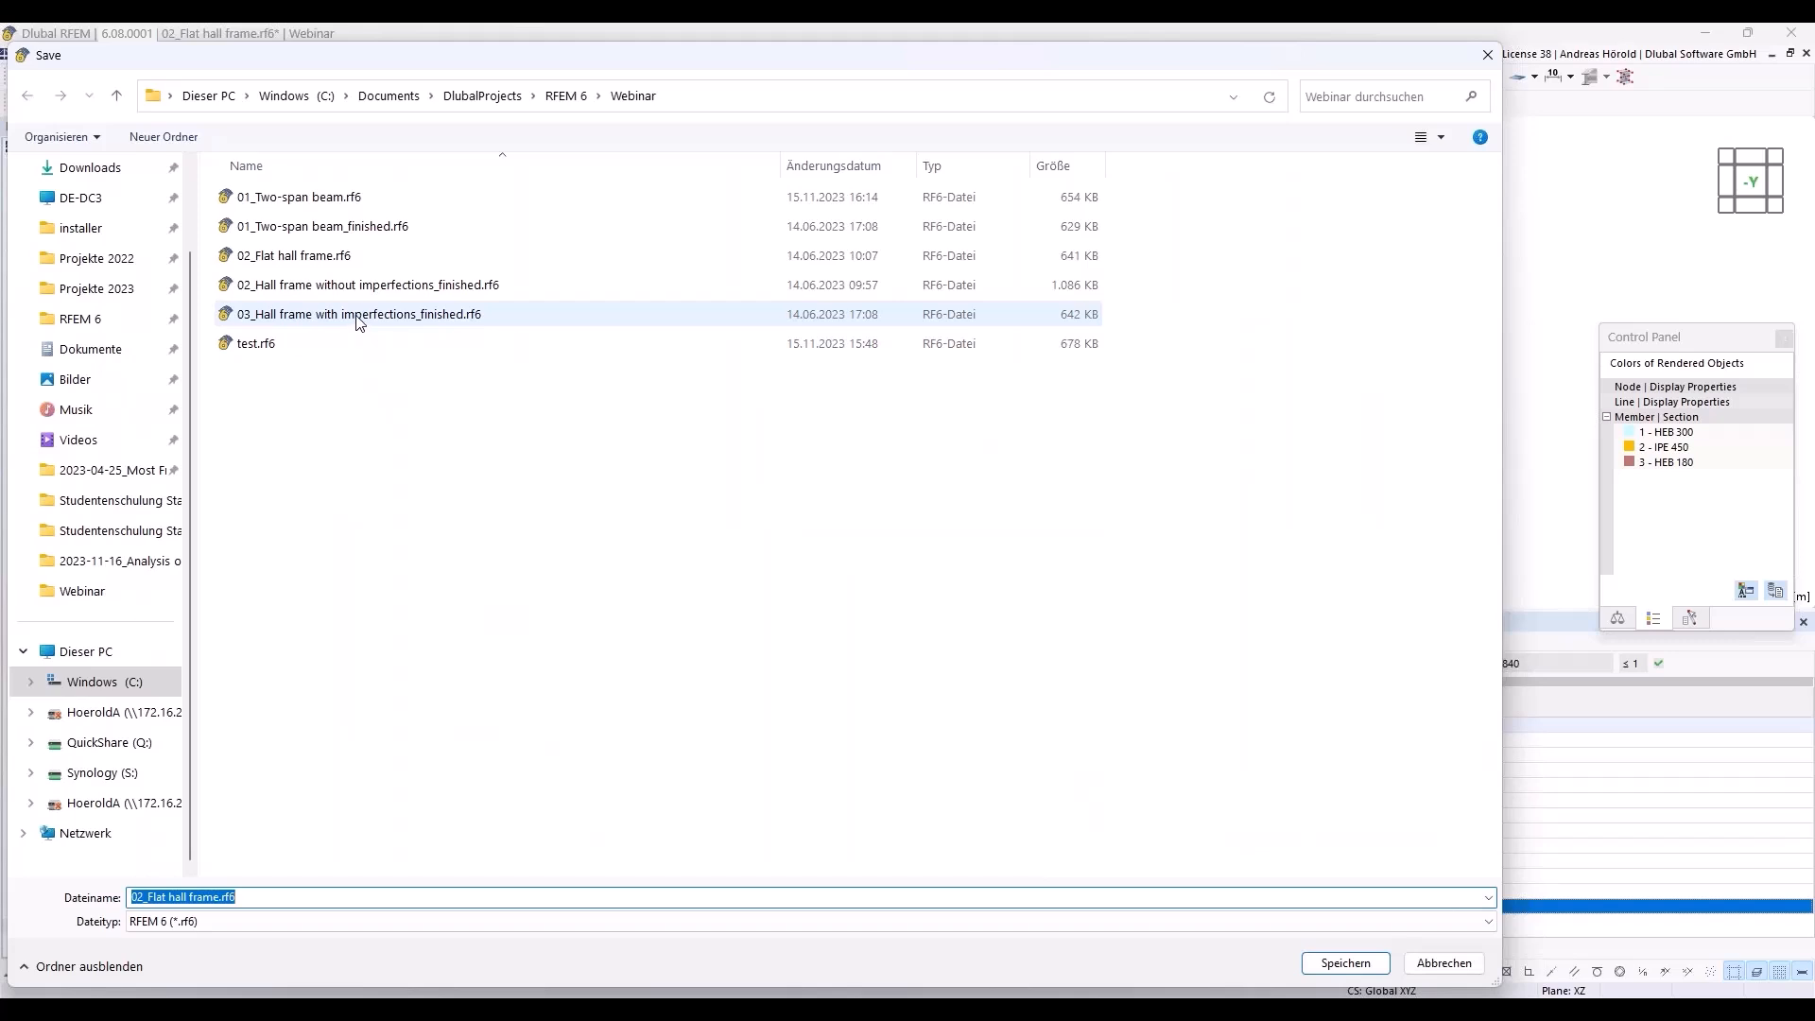
{"action": "left_click", "coordinate": [378, 293]}
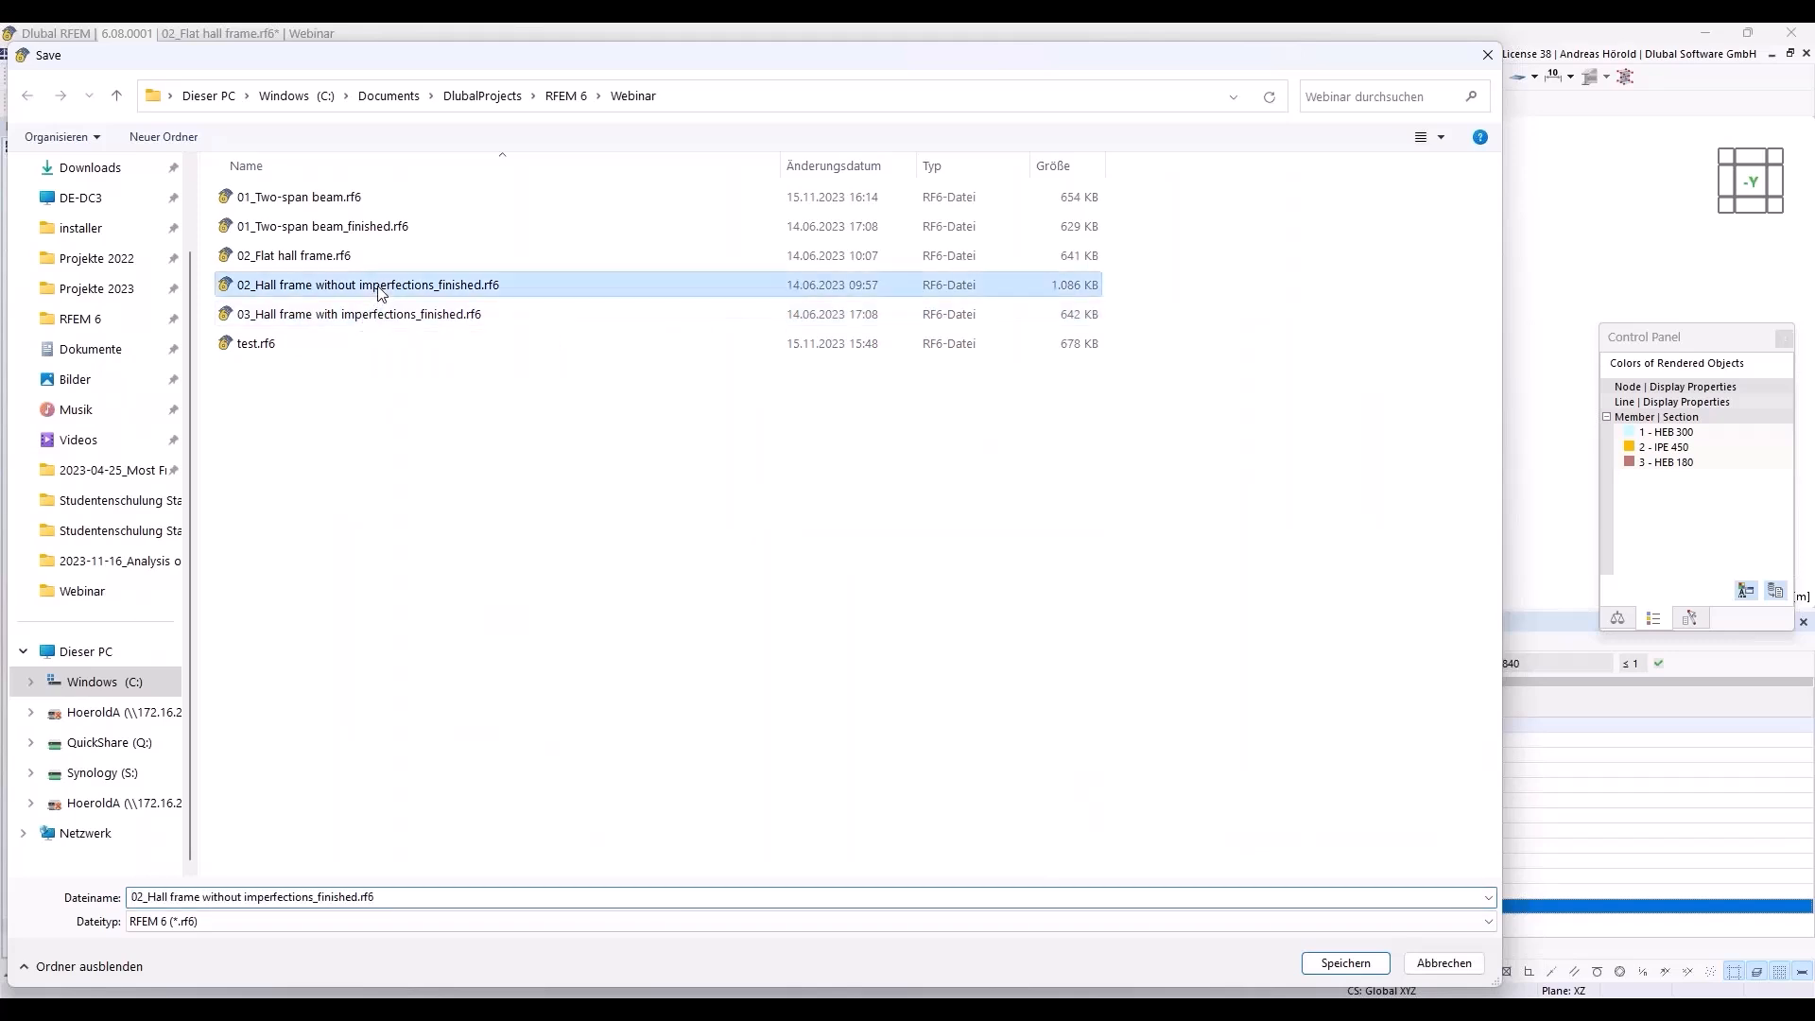
{"action": "left_click", "coordinate": [1346, 962]}
{"action": "left_click", "coordinate": [998, 521]}
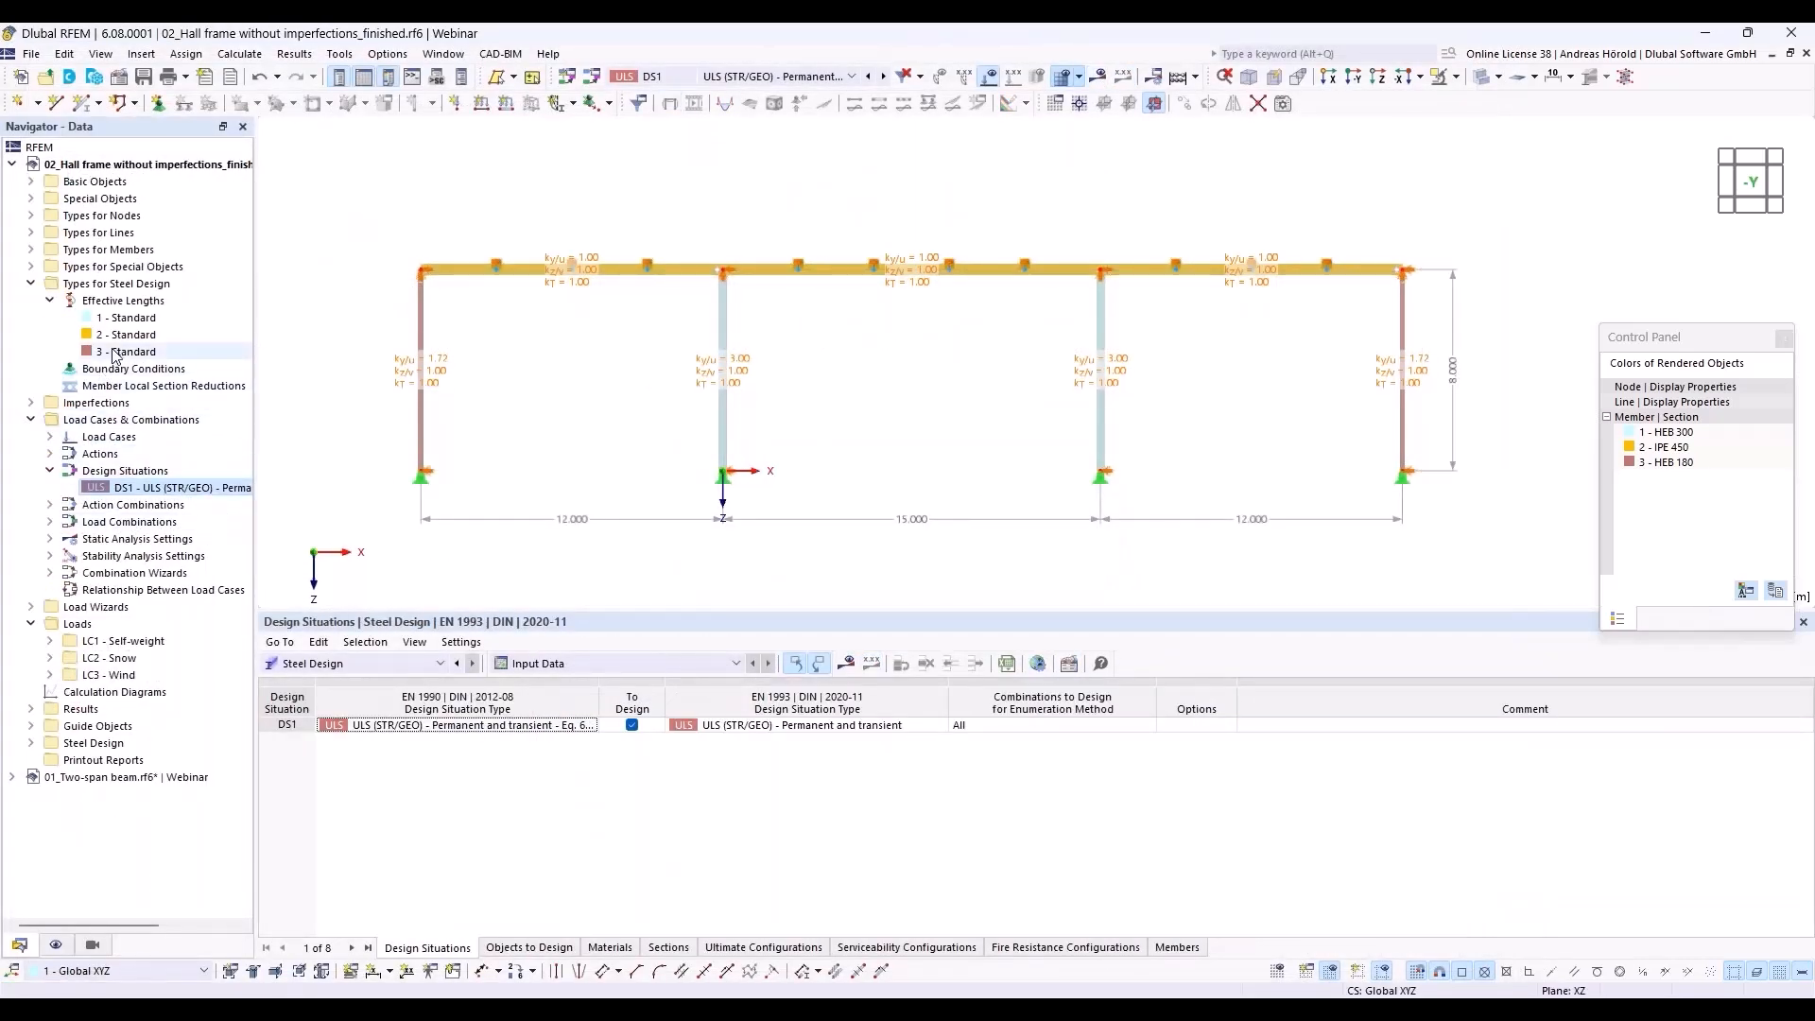
Delete effective lengths 1 and 2, which are assigned to the columns, keeping only the beams' effective length.
{"action": "left_click", "coordinate": [135, 318]}
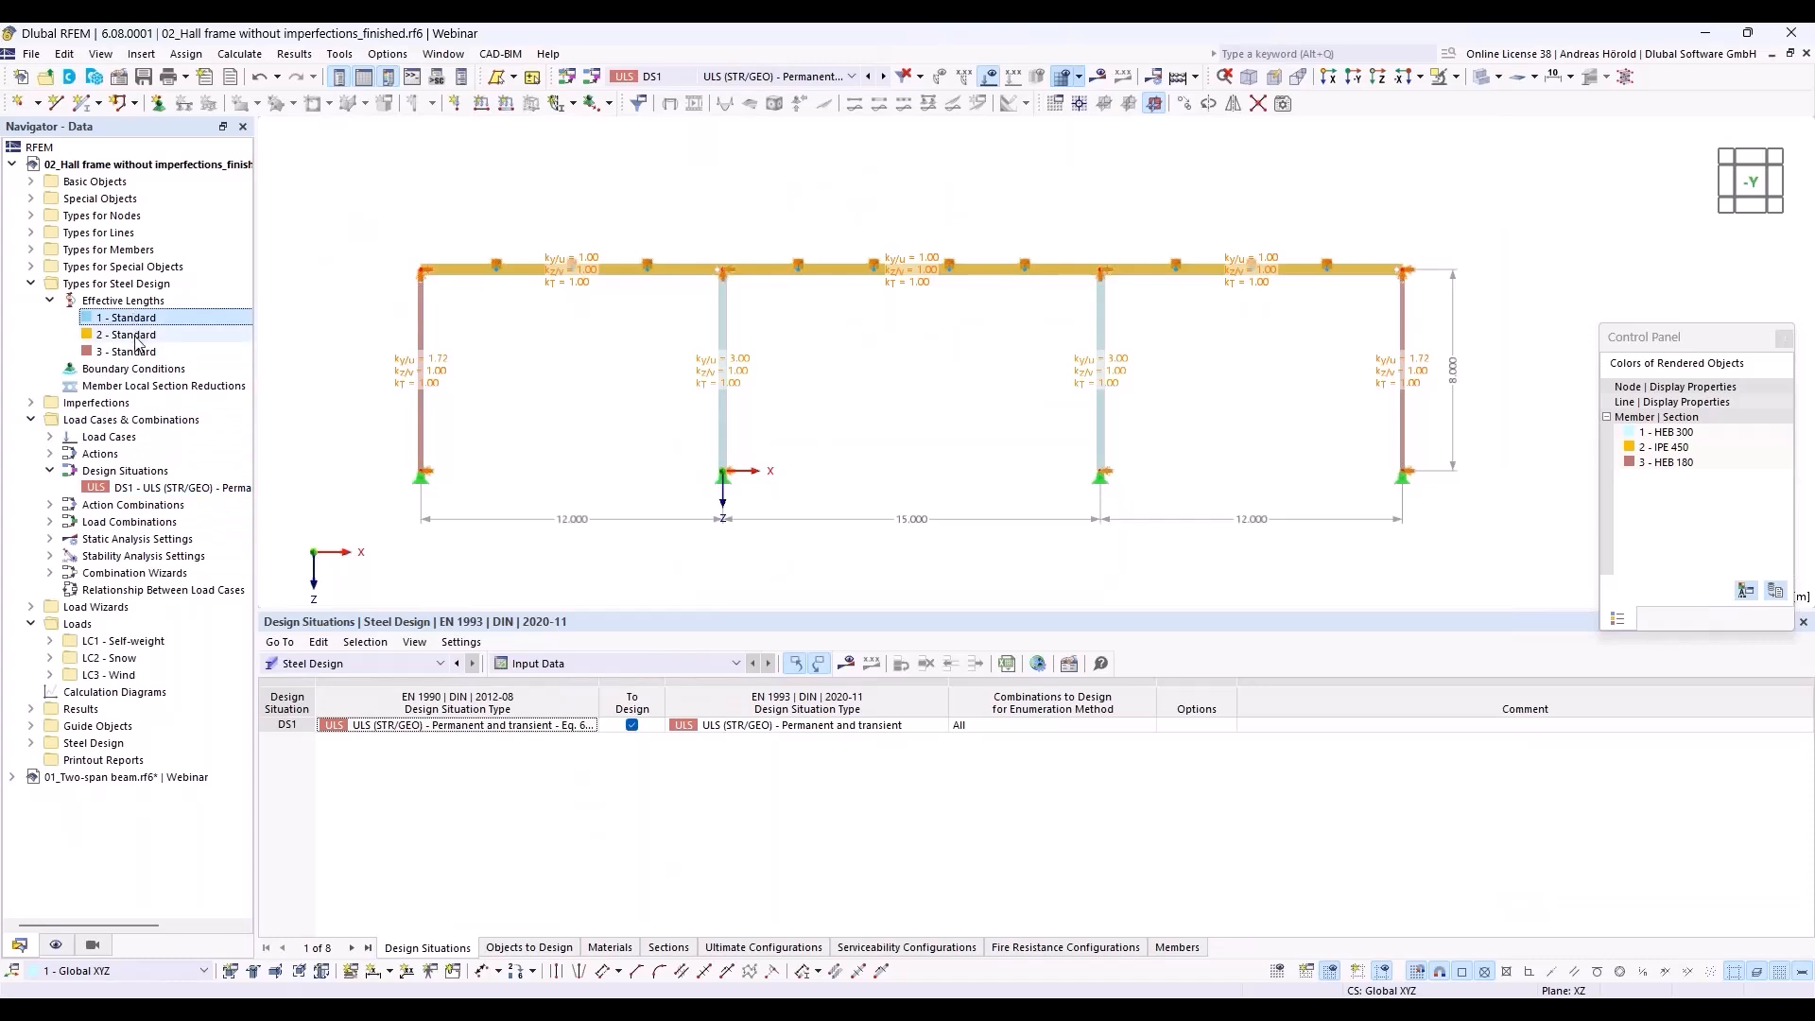
{"action": "left_click", "coordinate": [145, 336], "text": "ctrl"}
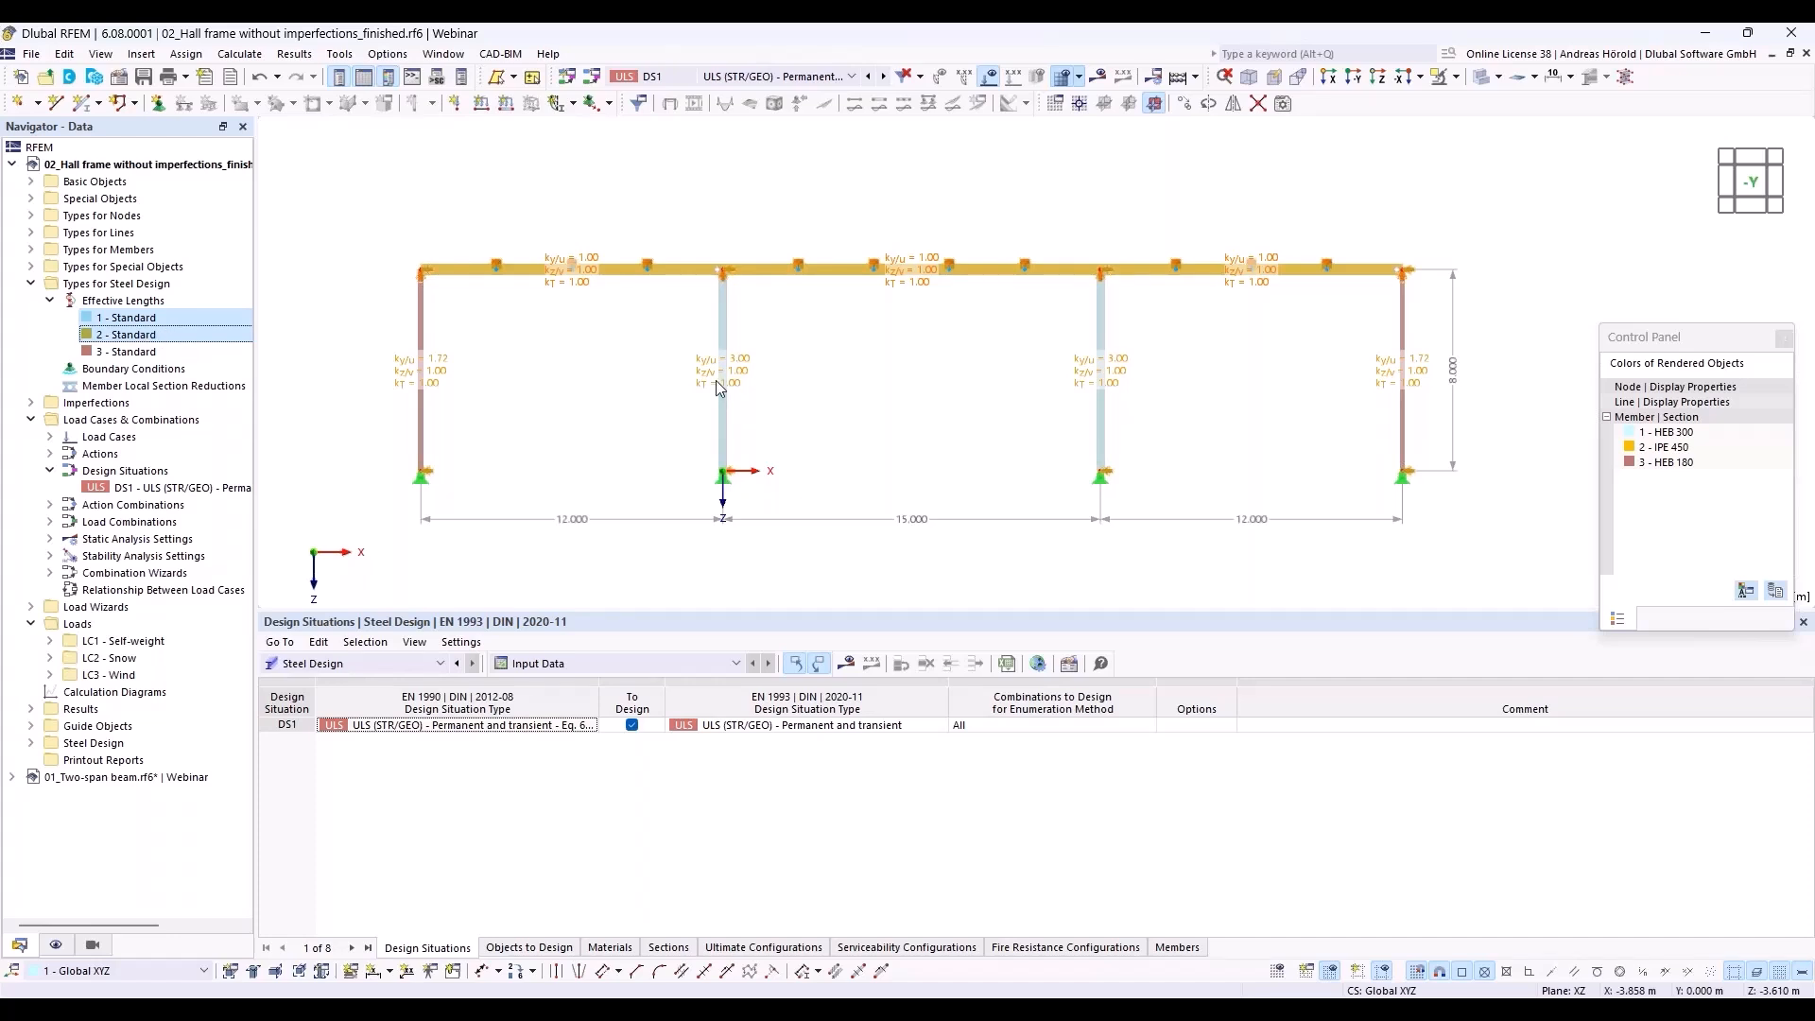
{"action": "right_click", "coordinate": [186, 313]}
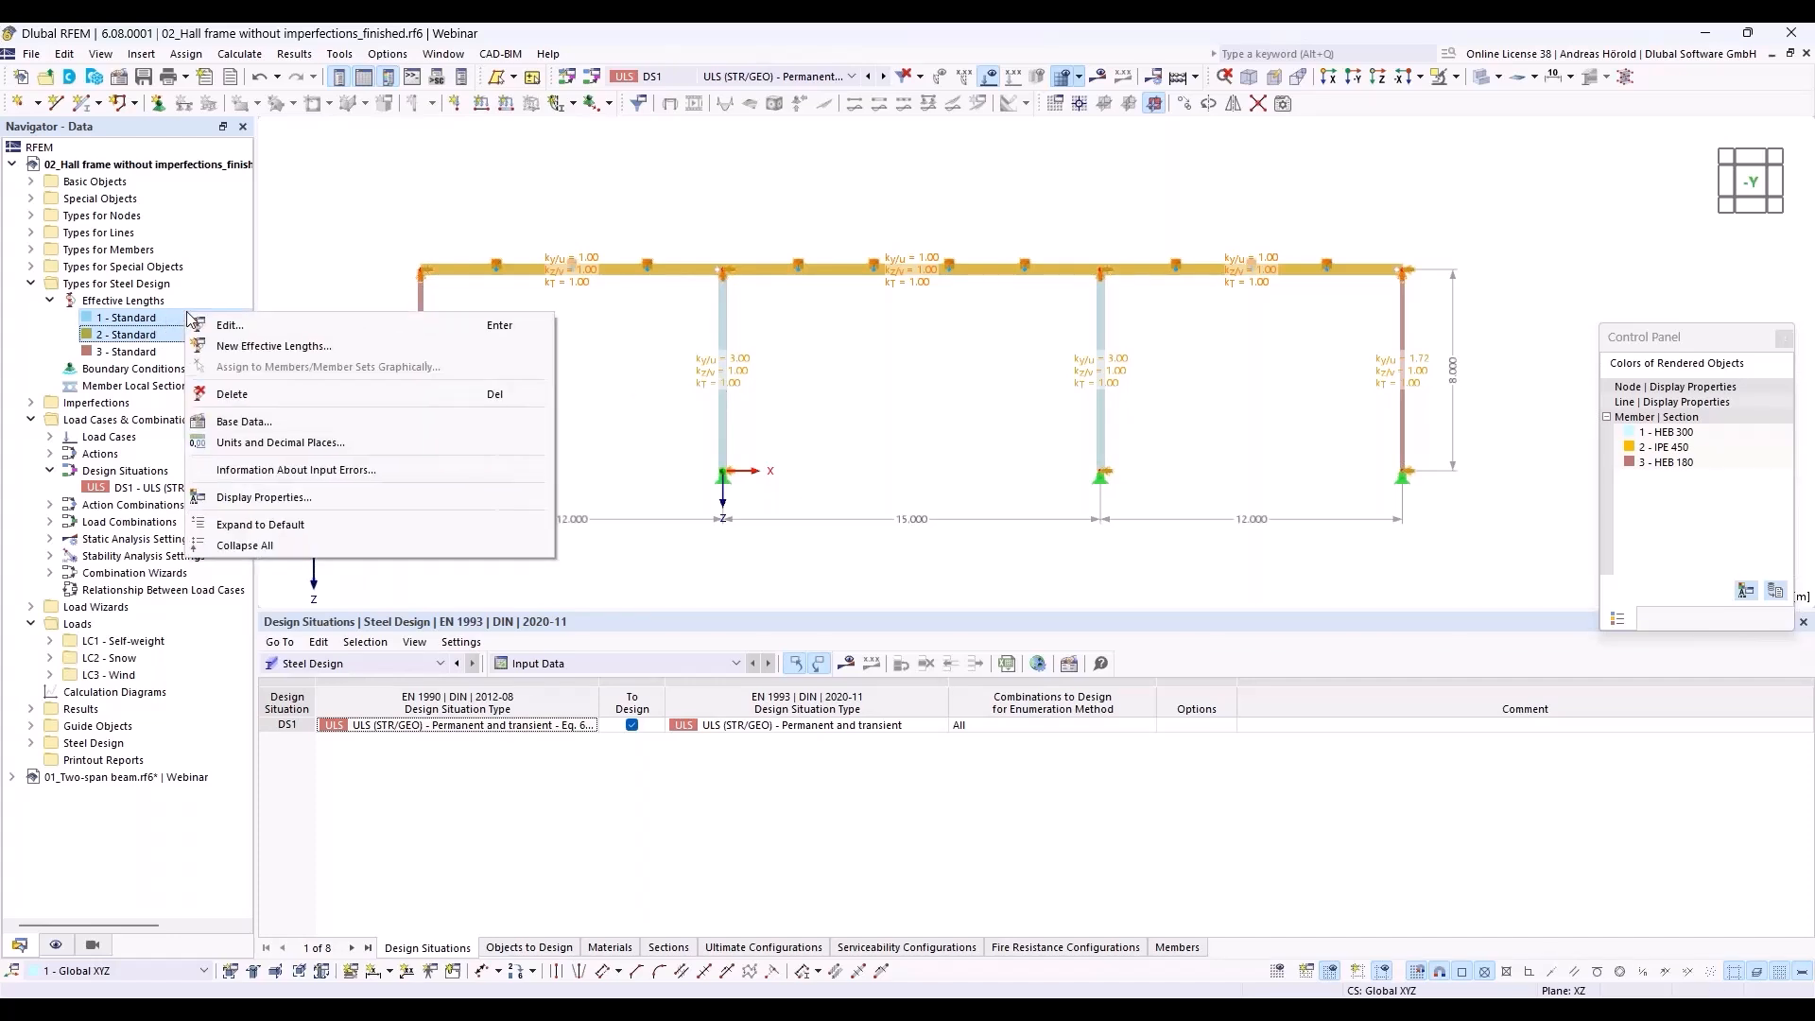
{"action": "left_click", "coordinate": [246, 346]}
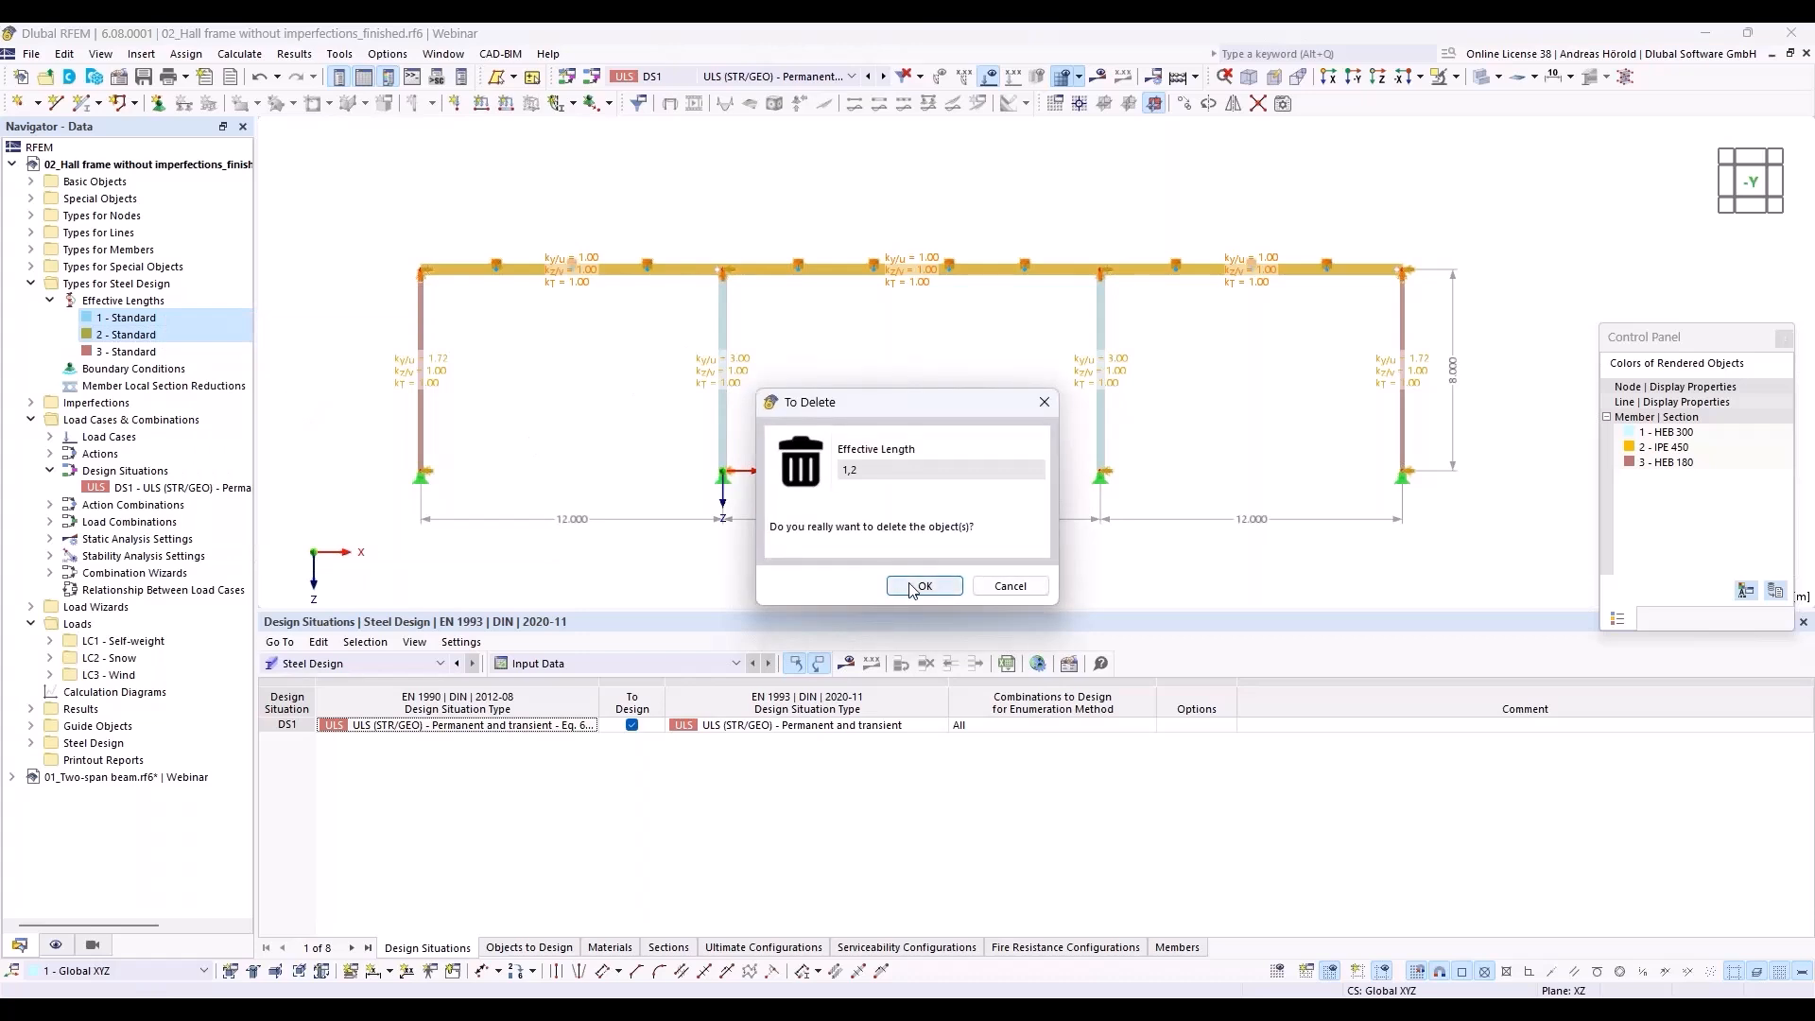
{"action": "left_click", "coordinate": [923, 585]}
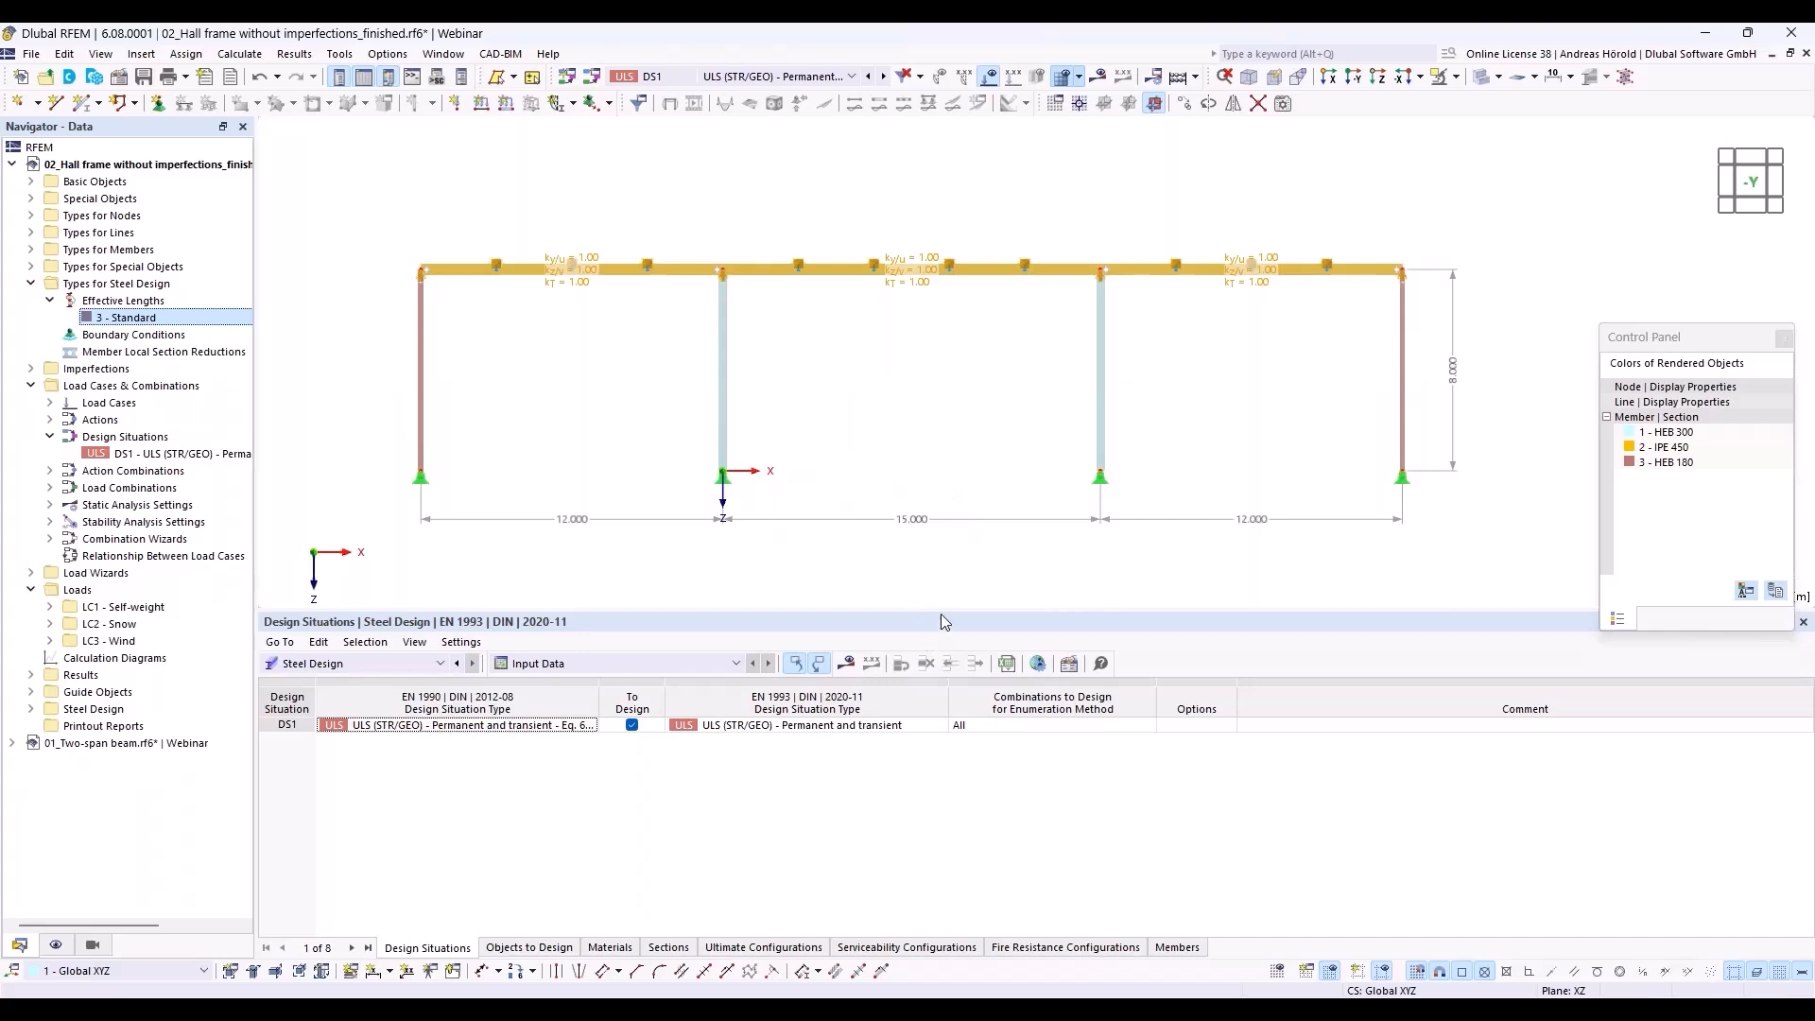
Create a local imperfection case named Imp. x, assigned to all load combinations without an imperfection case.
{"action": "left_click_drag", "start_coordinate": [943, 612], "coordinate": [937, 801]}
{"action": "scroll", "coordinate": [903, 671], "scroll_direction": "up", "scroll_amount": 2}
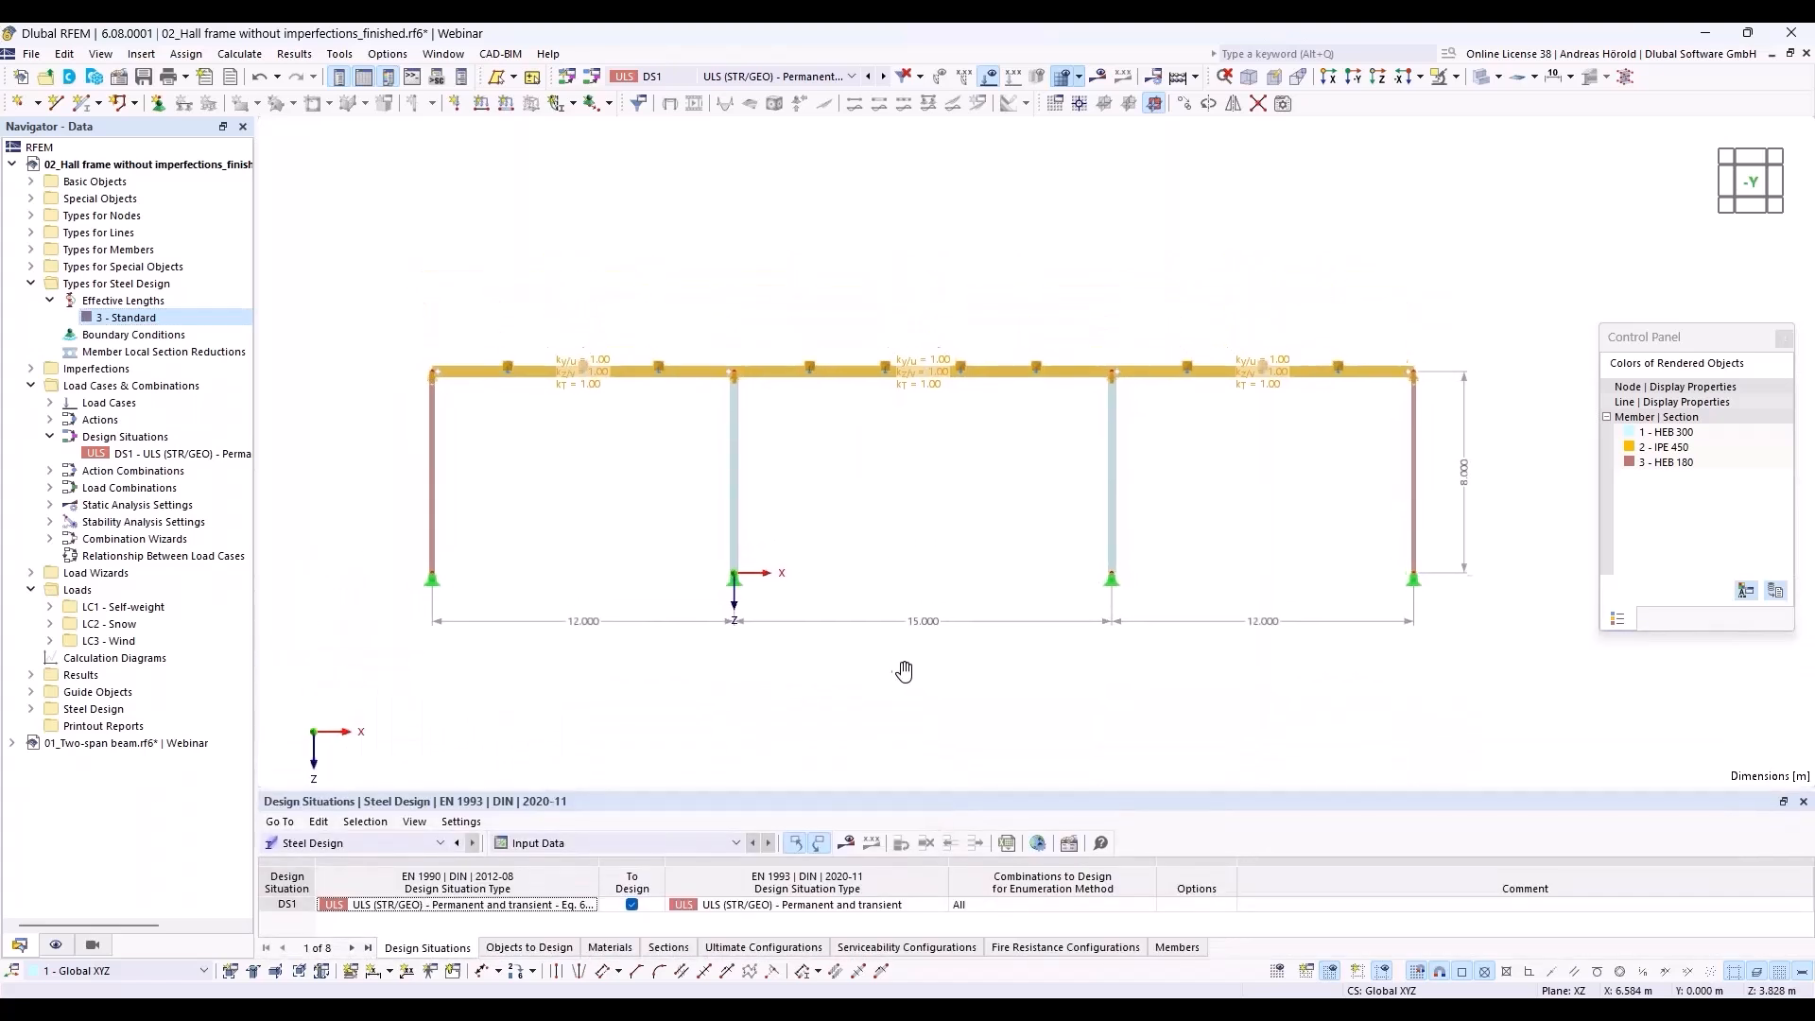
{"action": "scroll", "coordinate": [898, 672], "scroll_direction": "down", "scroll_amount": 3}
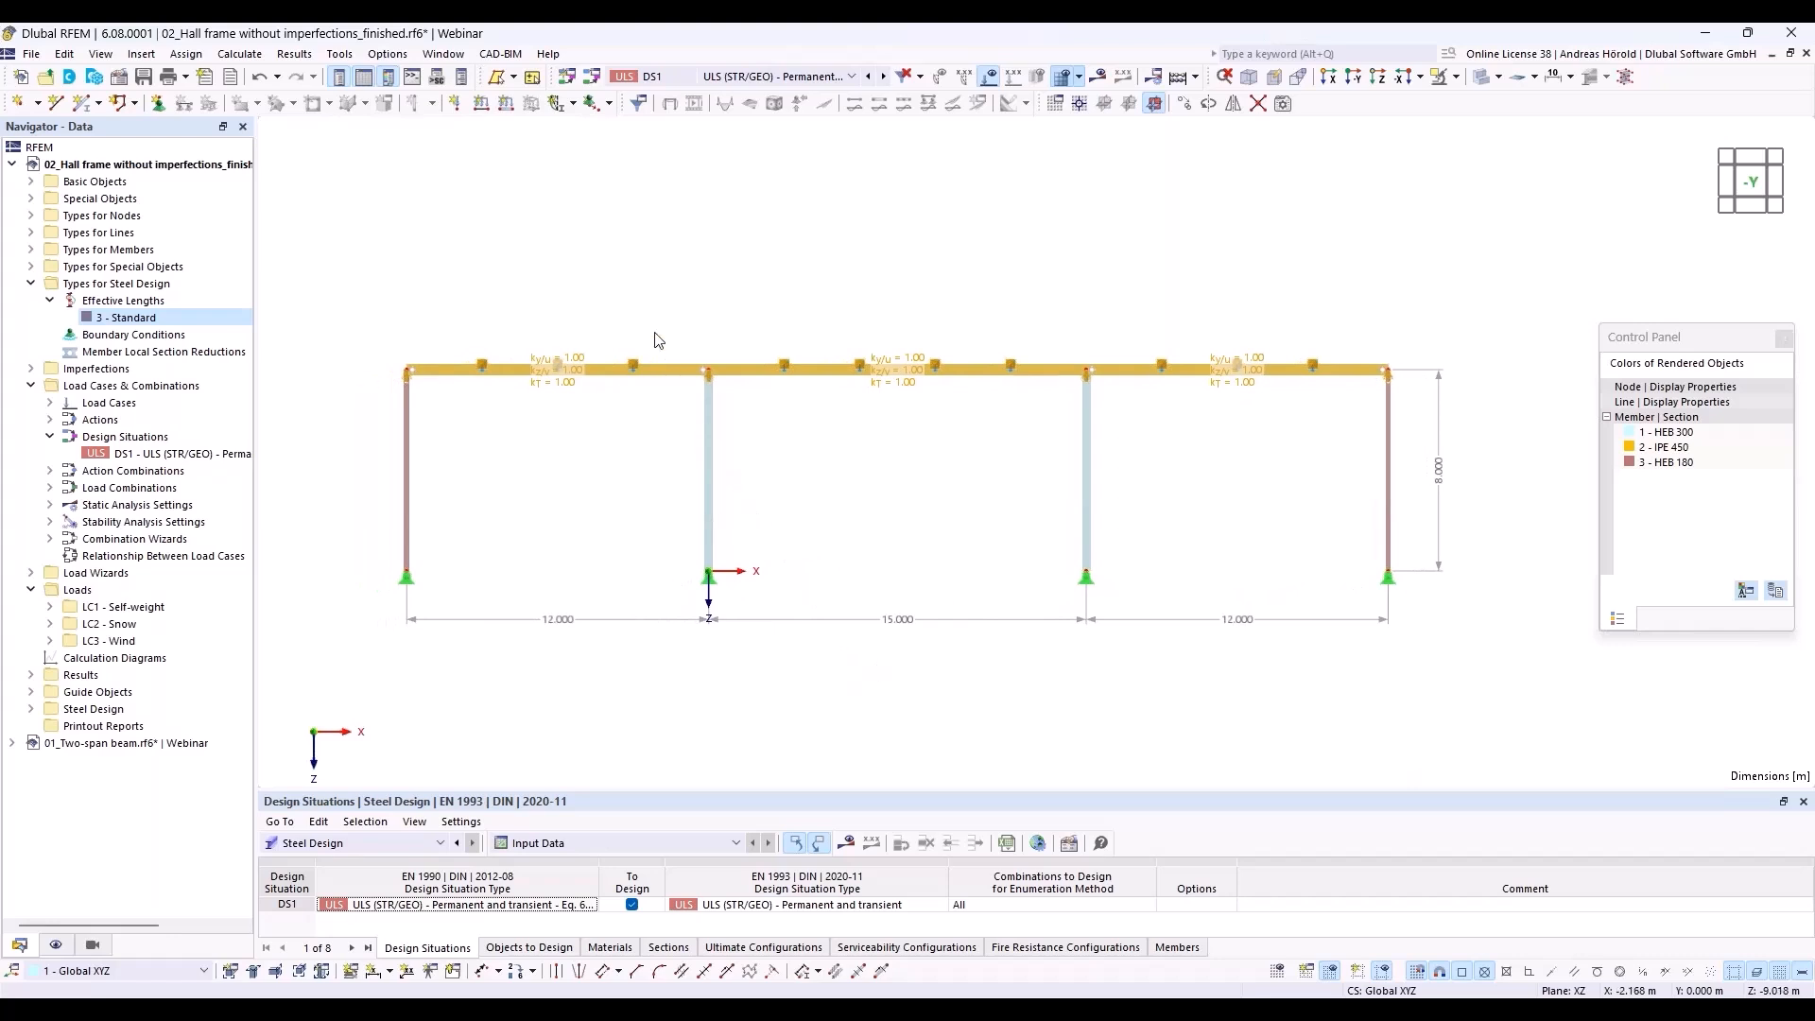
{"action": "left_click", "coordinate": [556, 104]}
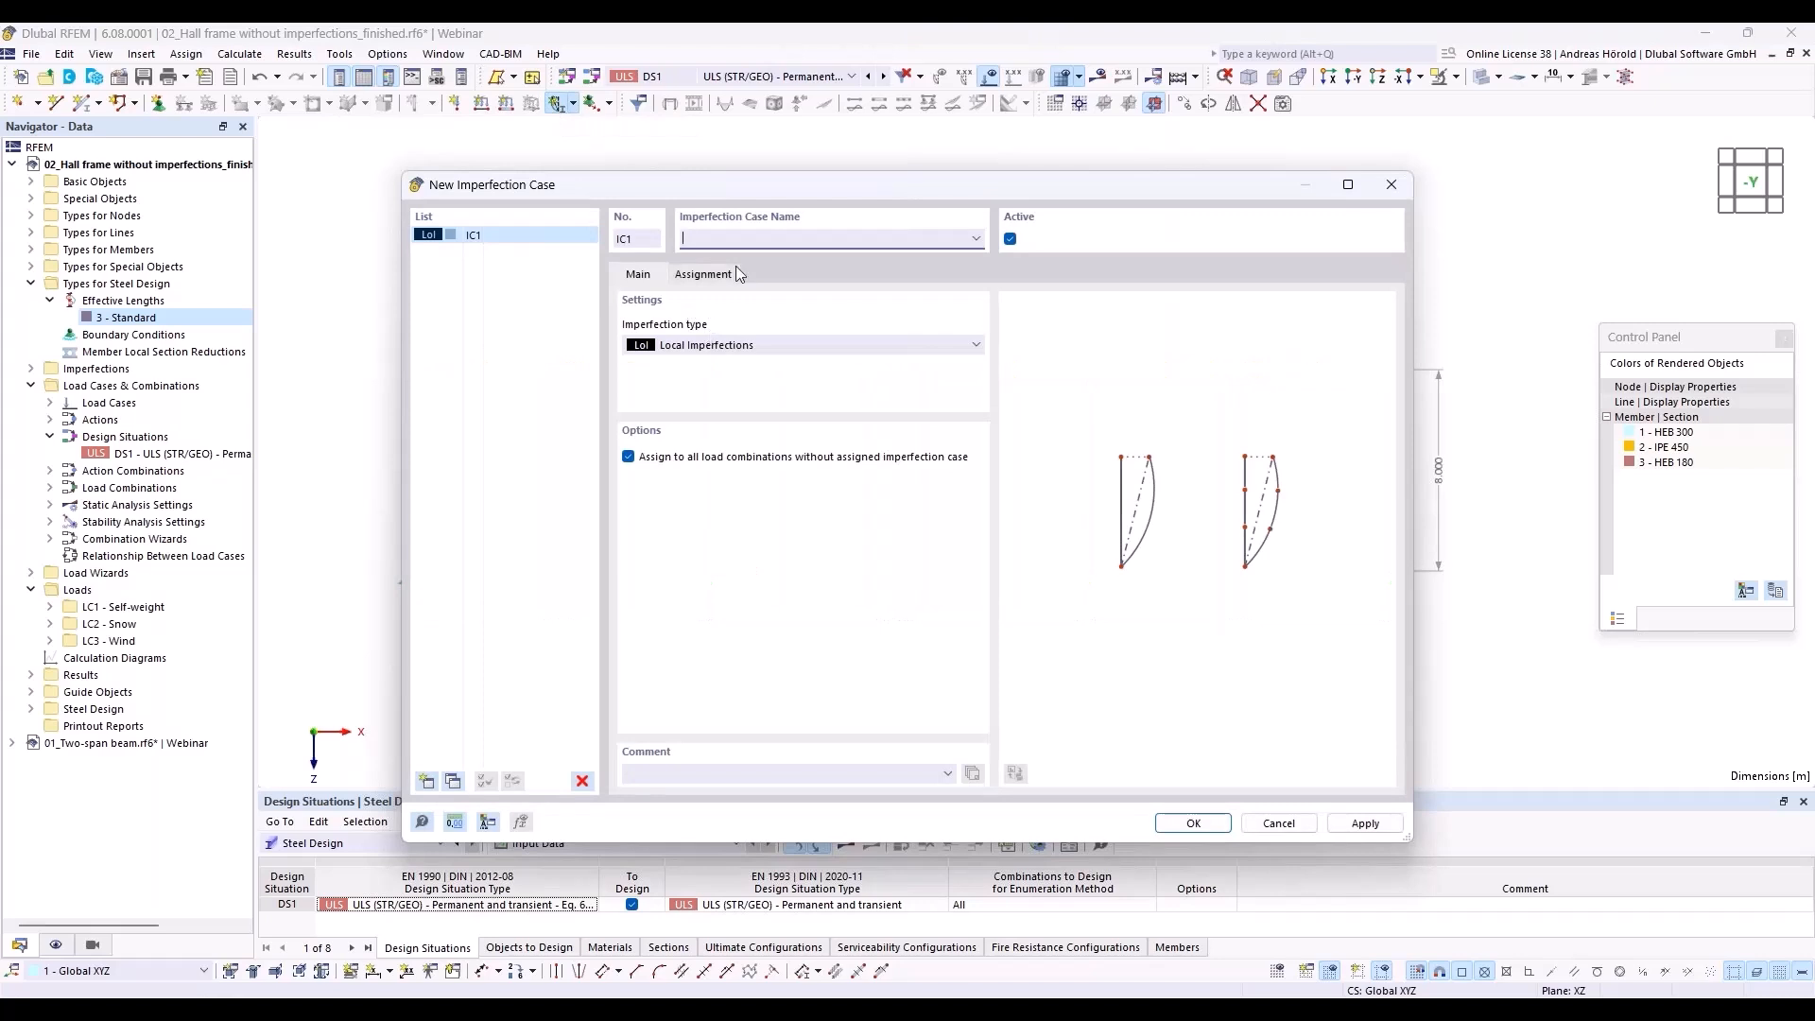
{"action": "type", "text": "Impo"}
{"action": "left_click", "coordinate": [1195, 821]}
{"action": "left_click", "coordinate": [1194, 822]}
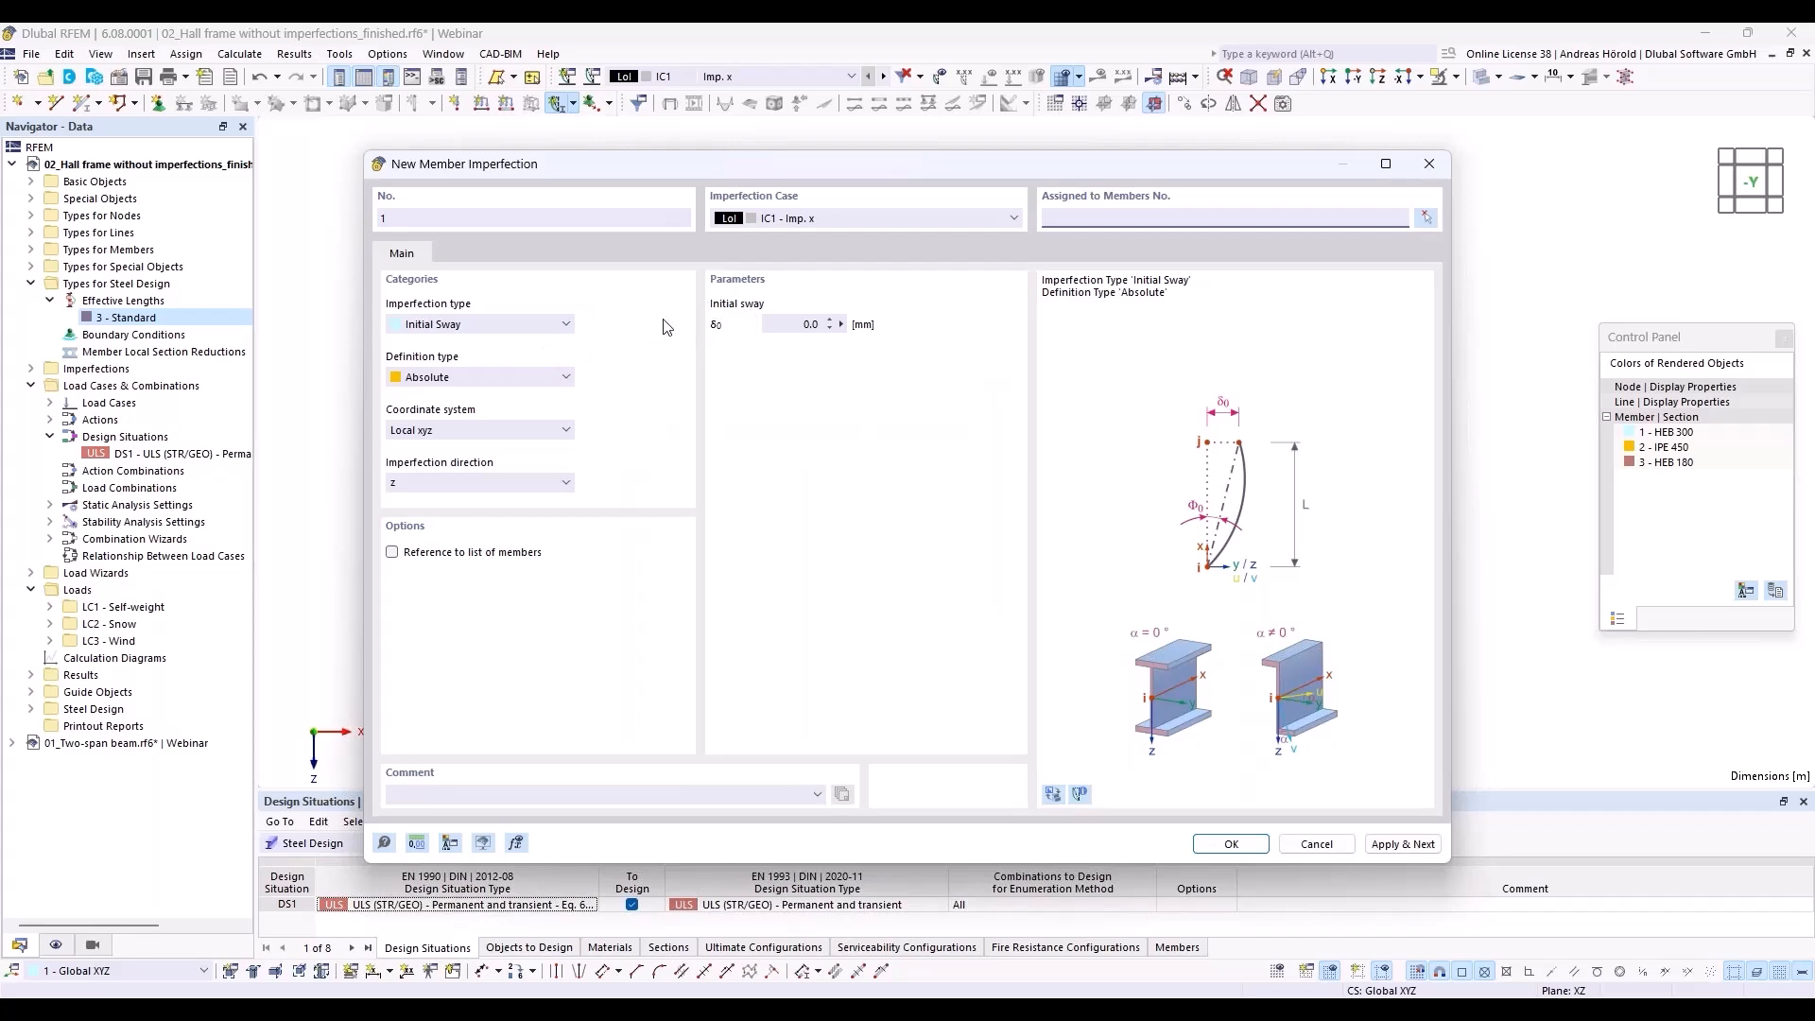
Define the new member imperfection as an initial sway according to EN 1993-1-1 in the local z-direction.
{"action": "left_click", "coordinate": [486, 326]}
{"action": "left_click", "coordinate": [486, 326]}
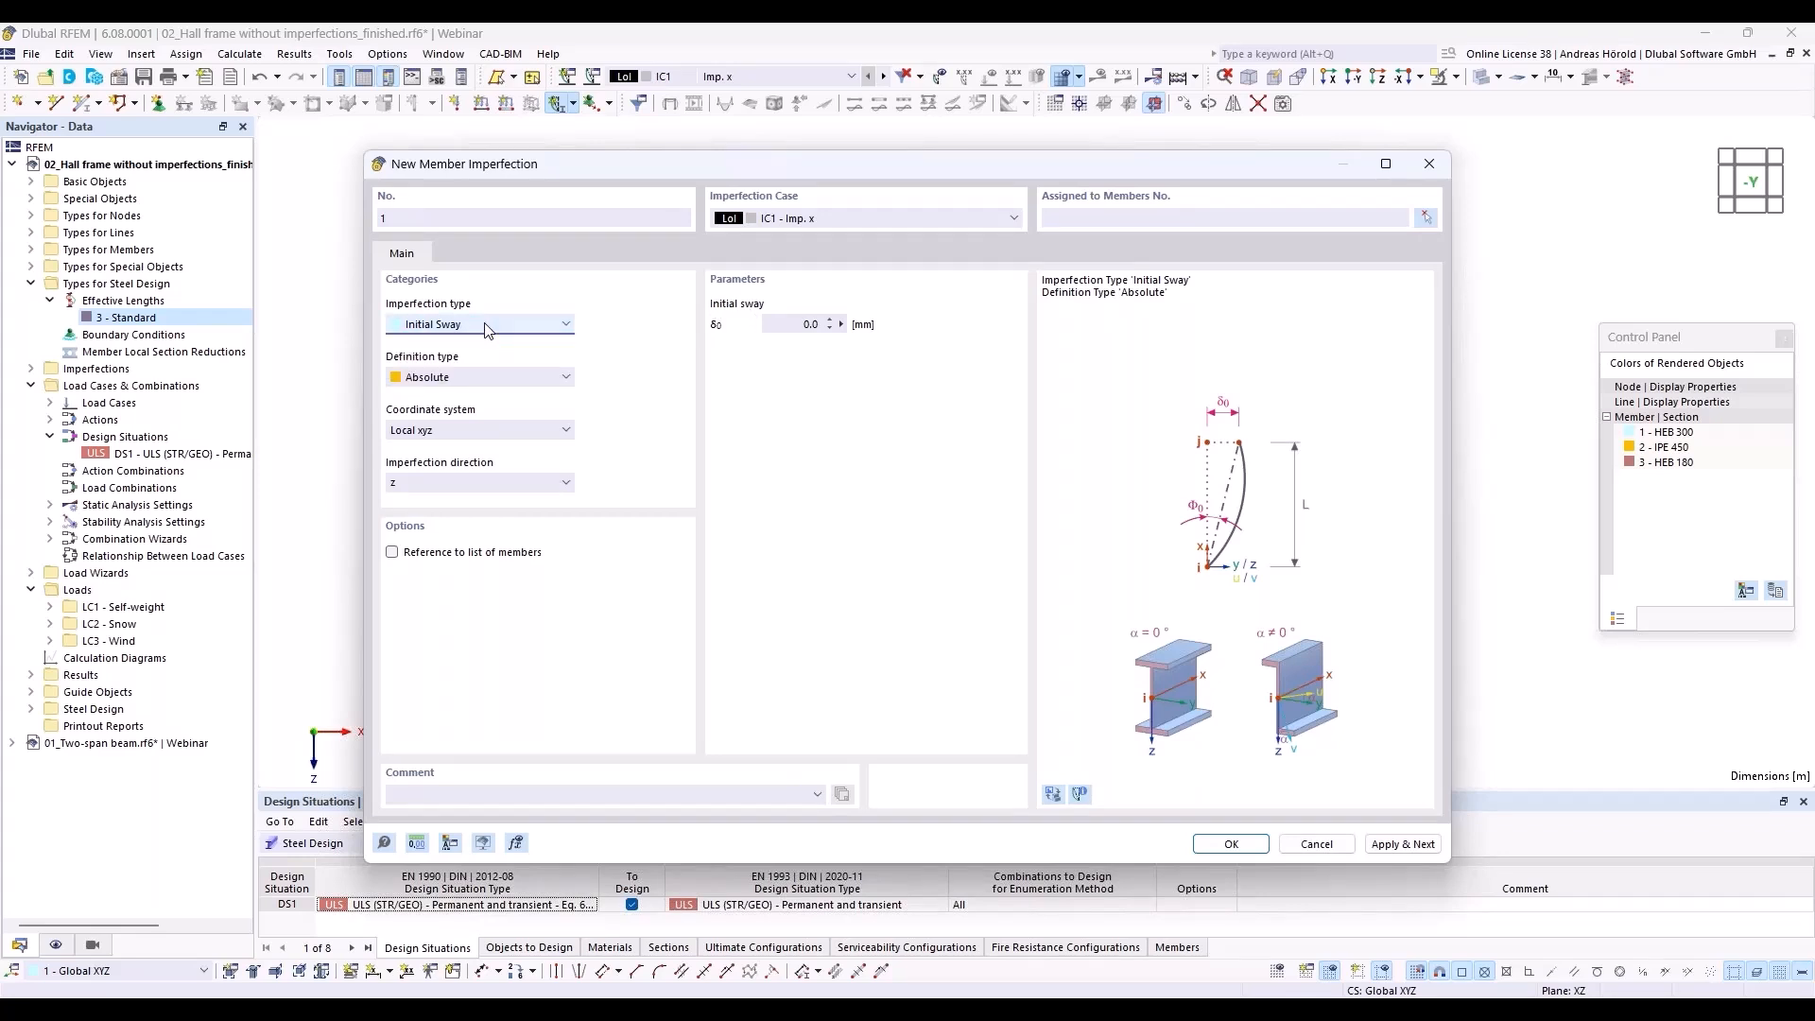
{"action": "left_click", "coordinate": [499, 379]}
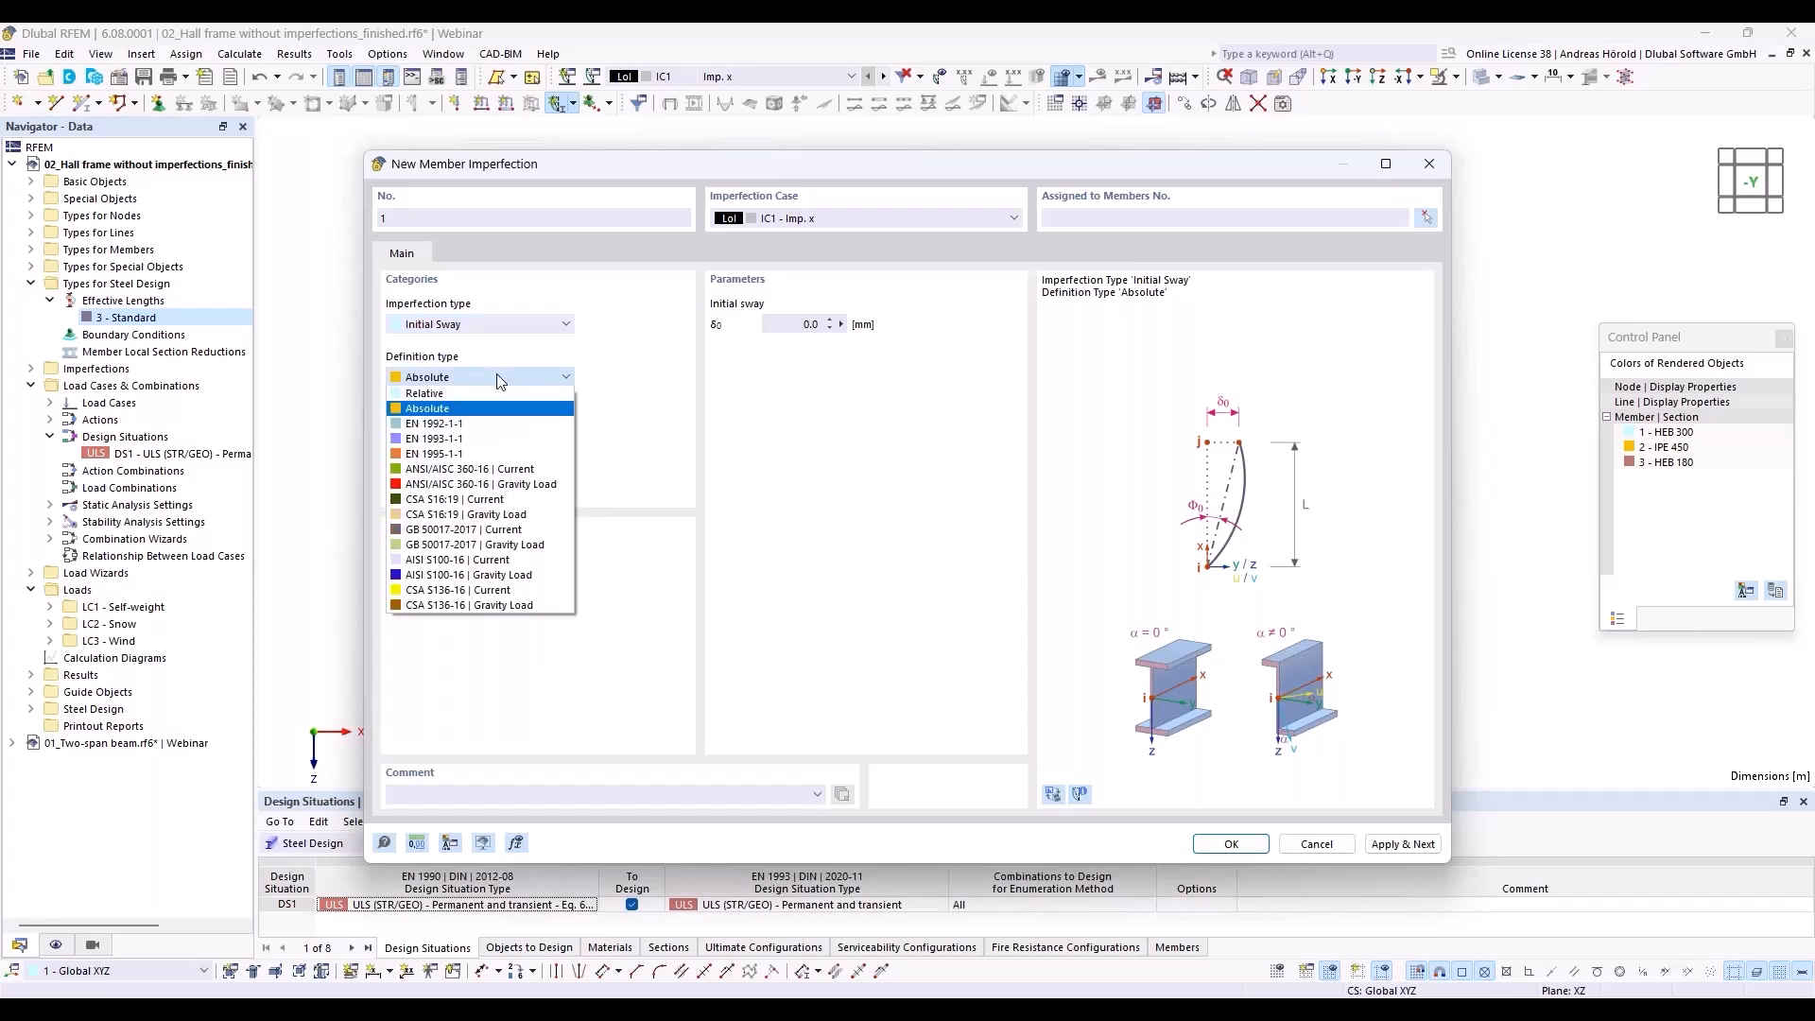
{"action": "left_click", "coordinate": [506, 438]}
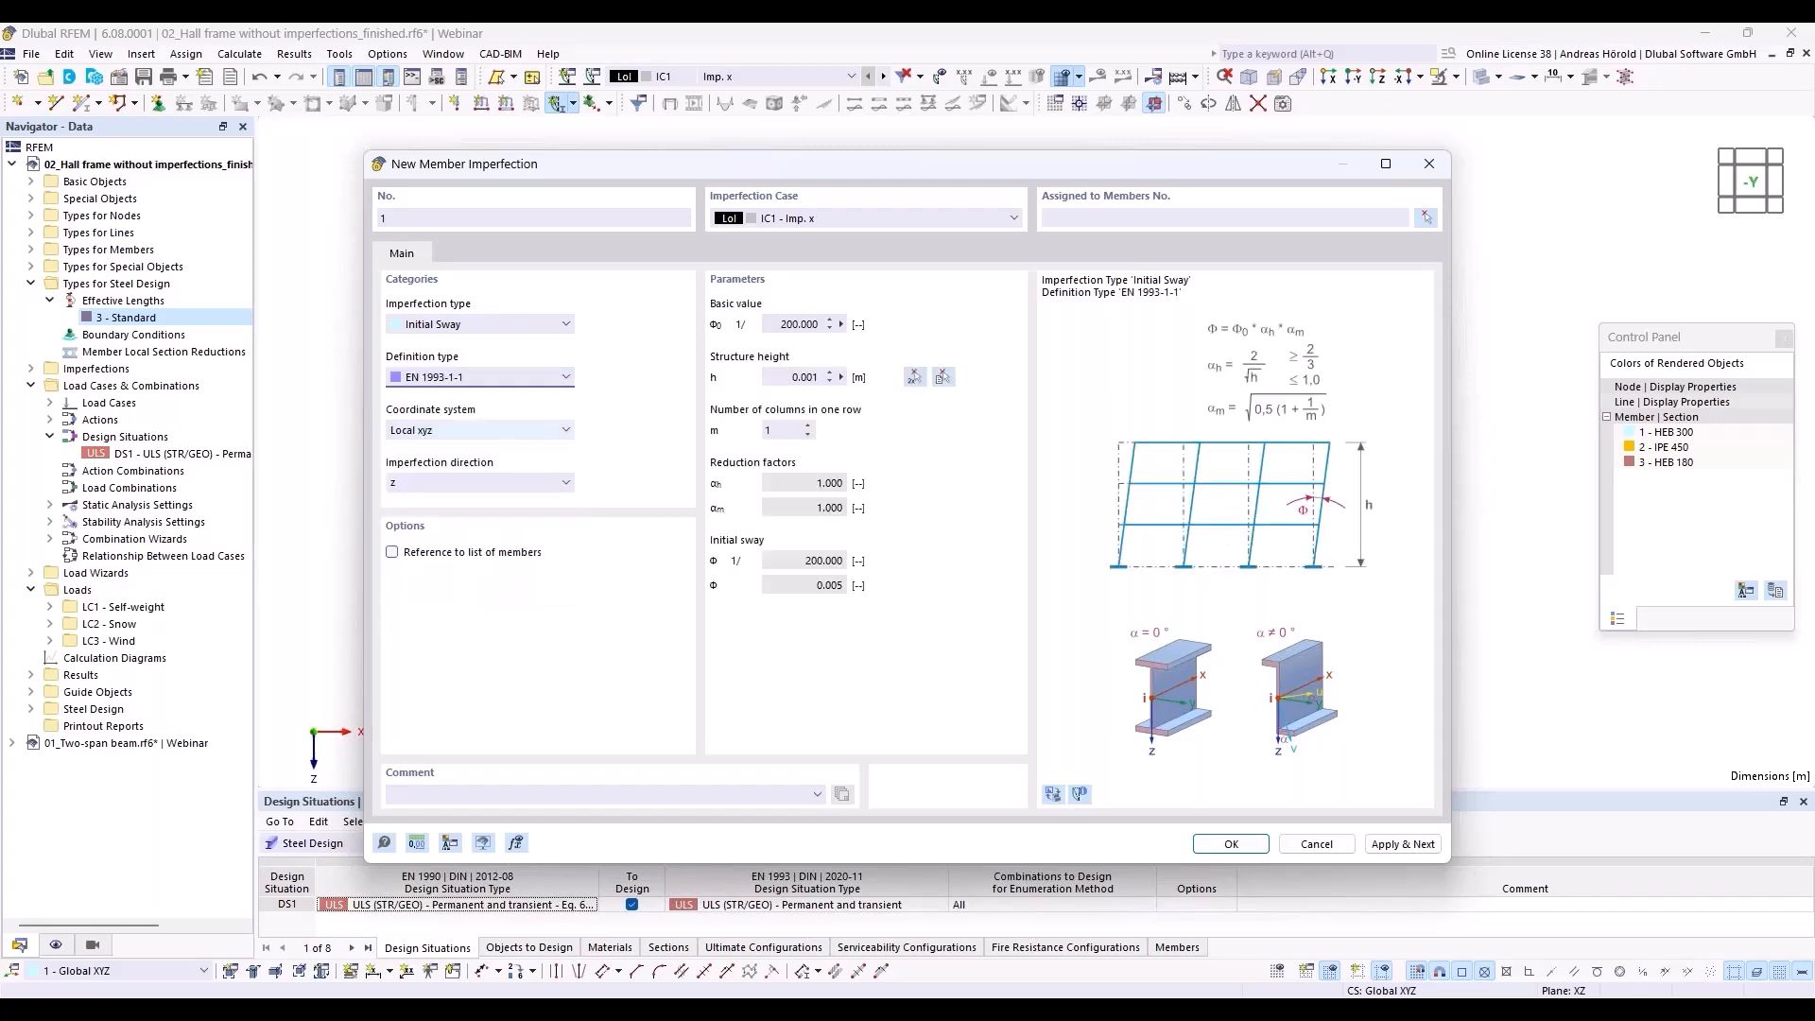
{"action": "left_click", "coordinate": [441, 478]}
{"action": "left_click", "coordinate": [441, 478]}
Take the 8 m structure height from the base and top of an inner column and set four columns in one row.
{"action": "left_click", "coordinate": [916, 378]}
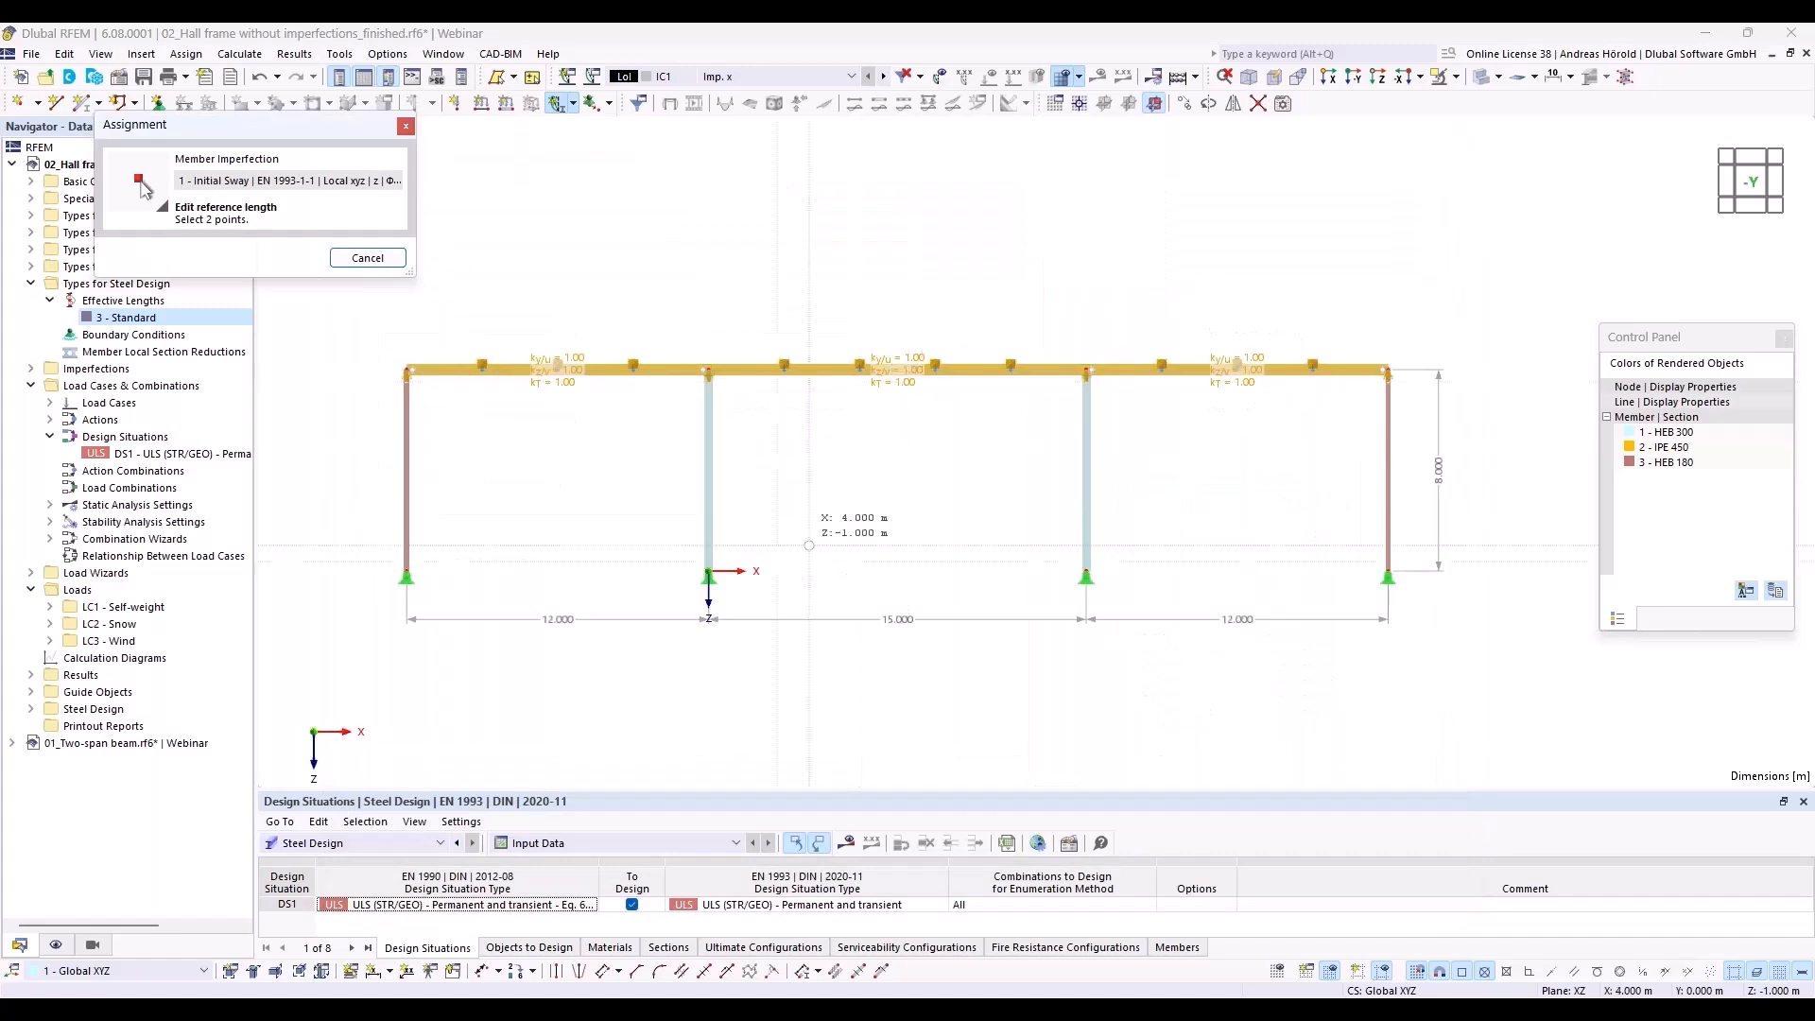
{"action": "left_click", "coordinate": [708, 572]}
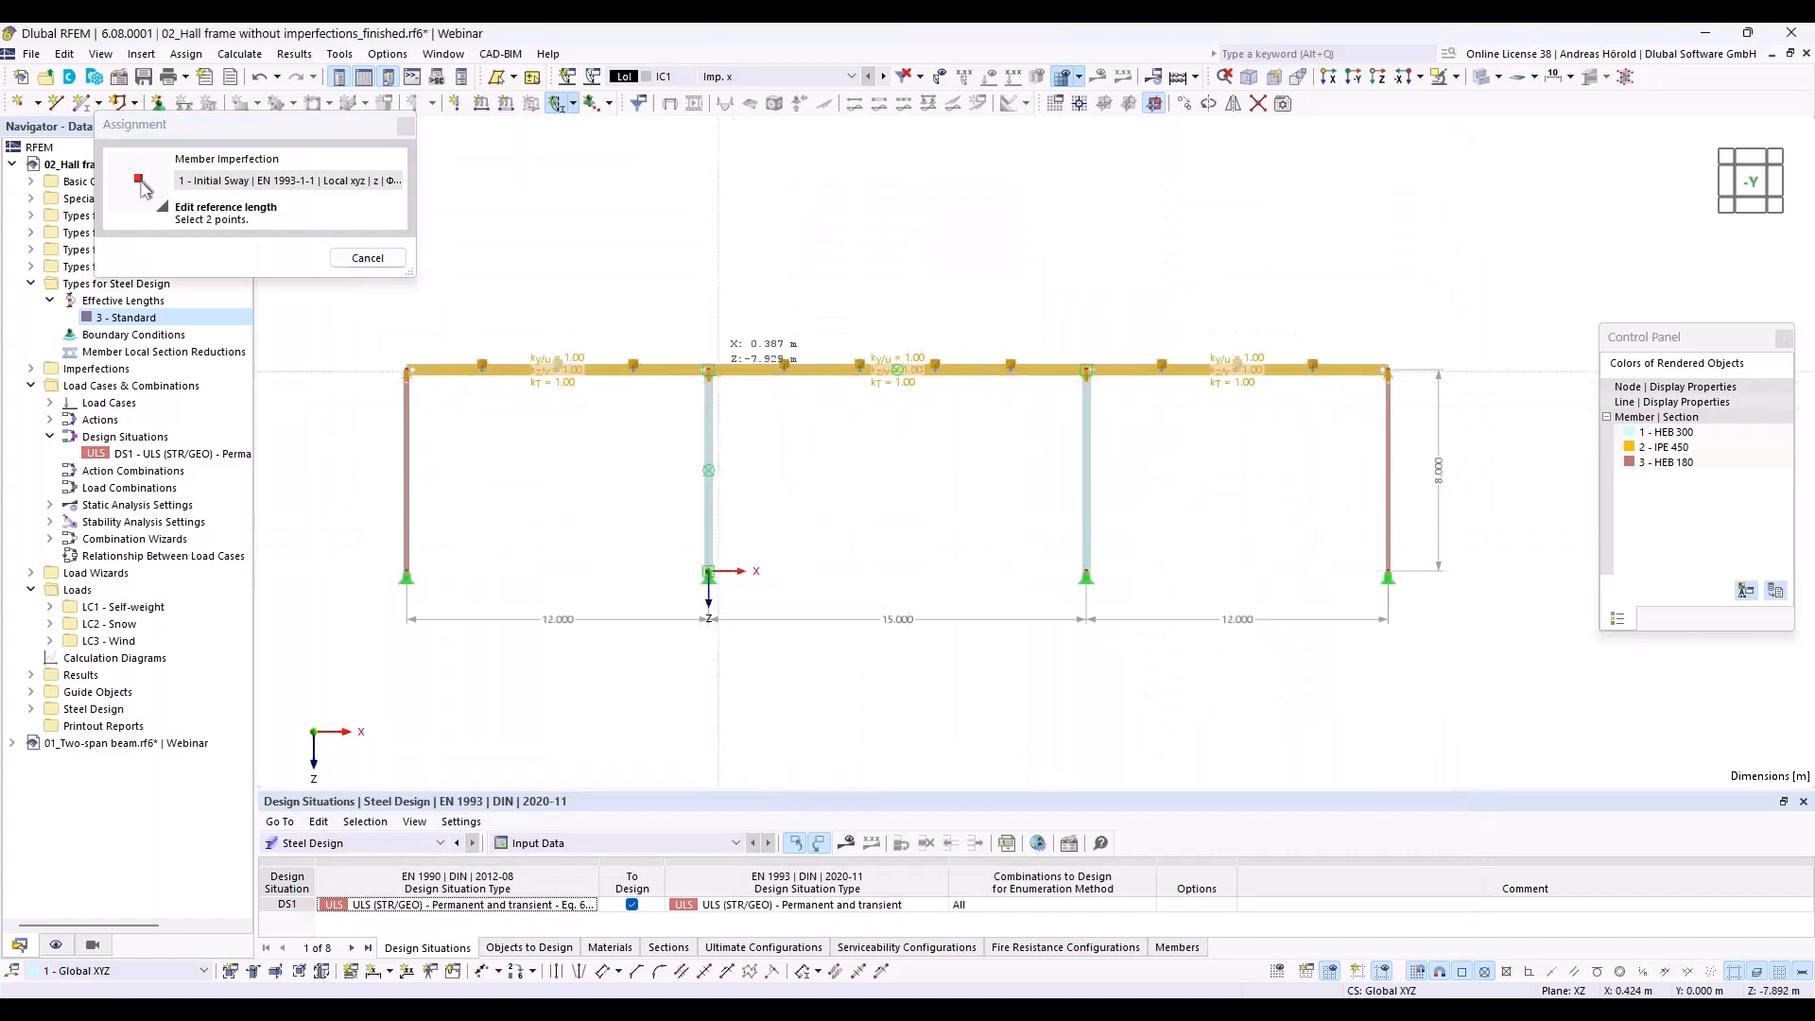
{"action": "left_click", "coordinate": [708, 369]}
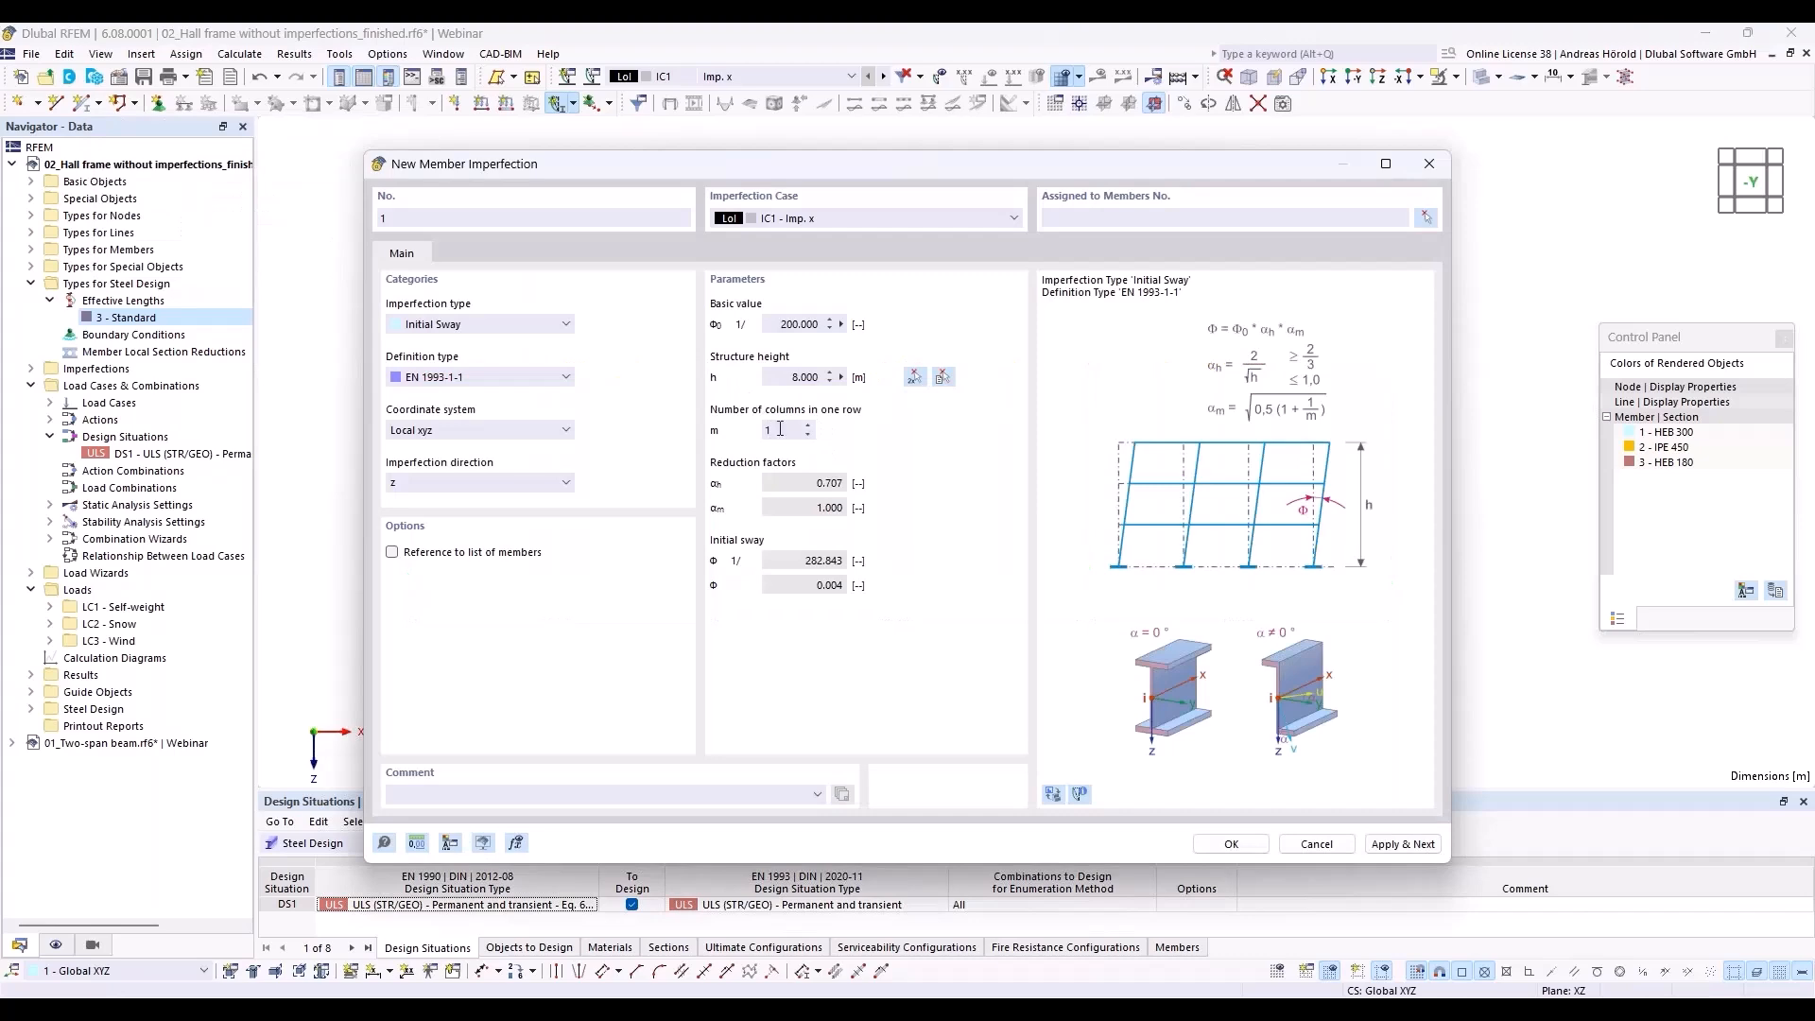
{"action": "mouse_move", "coordinate": [952, 170]}
{"action": "left_mouse_down"}
{"action": "mouse_move", "coordinate": [956, 649]}
{"action": "mouse_move", "coordinate": [938, 168]}
{"action": "left_mouse_up"}
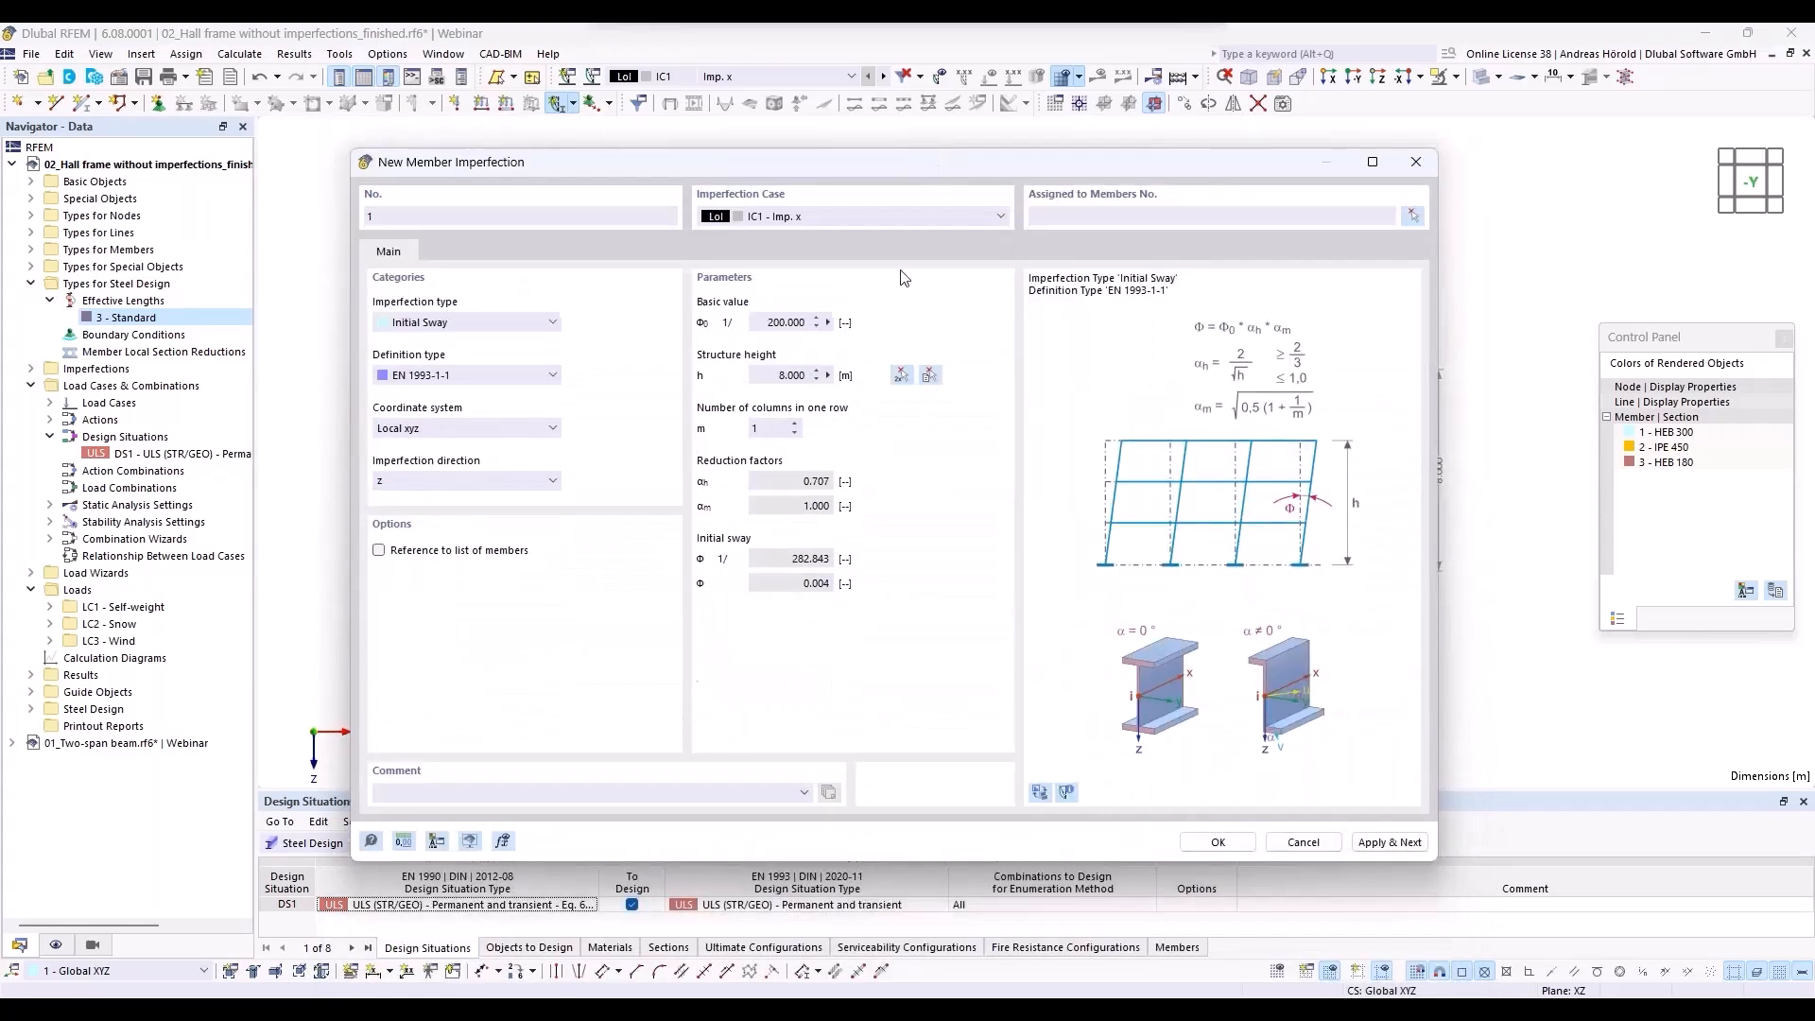
{"action": "left_click", "coordinate": [795, 423]}
{"action": "left_click", "coordinate": [795, 423]}
{"action": "left_click", "coordinate": [795, 424]}
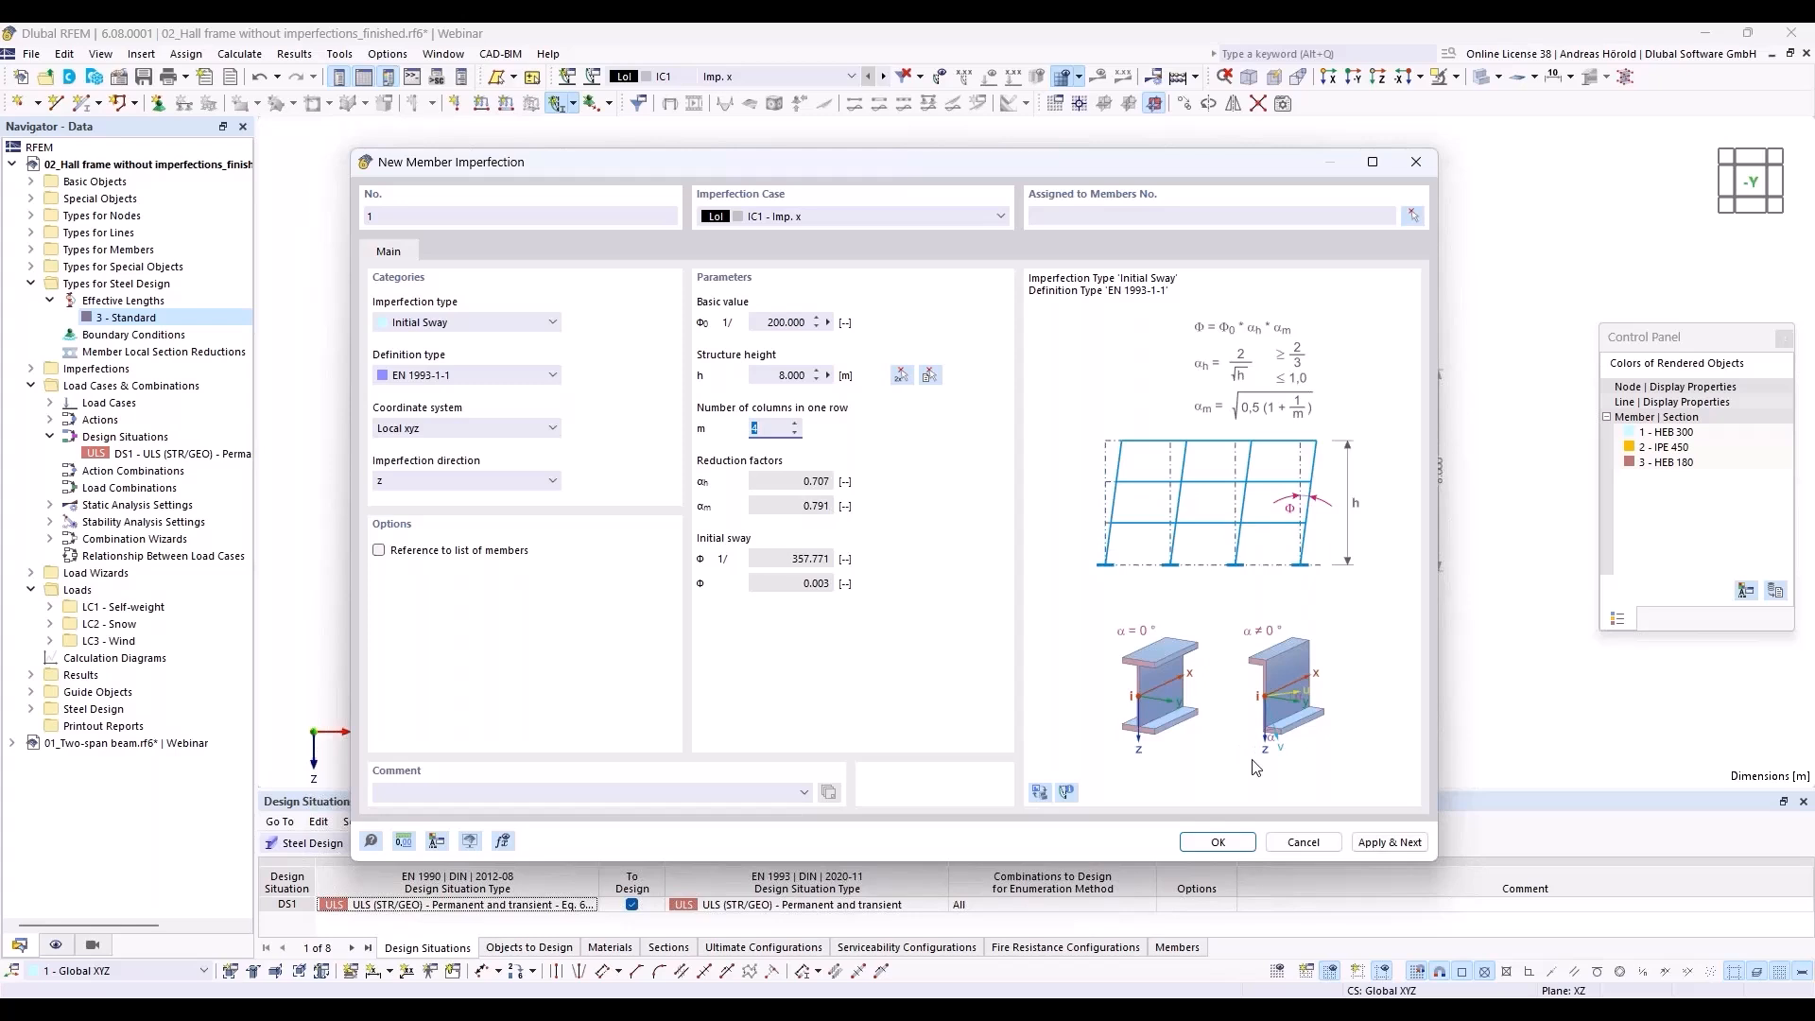
Assign the initial sway imperfection to all four columns and show the imperfections in the model.
{"action": "left_click", "coordinate": [1217, 843]}
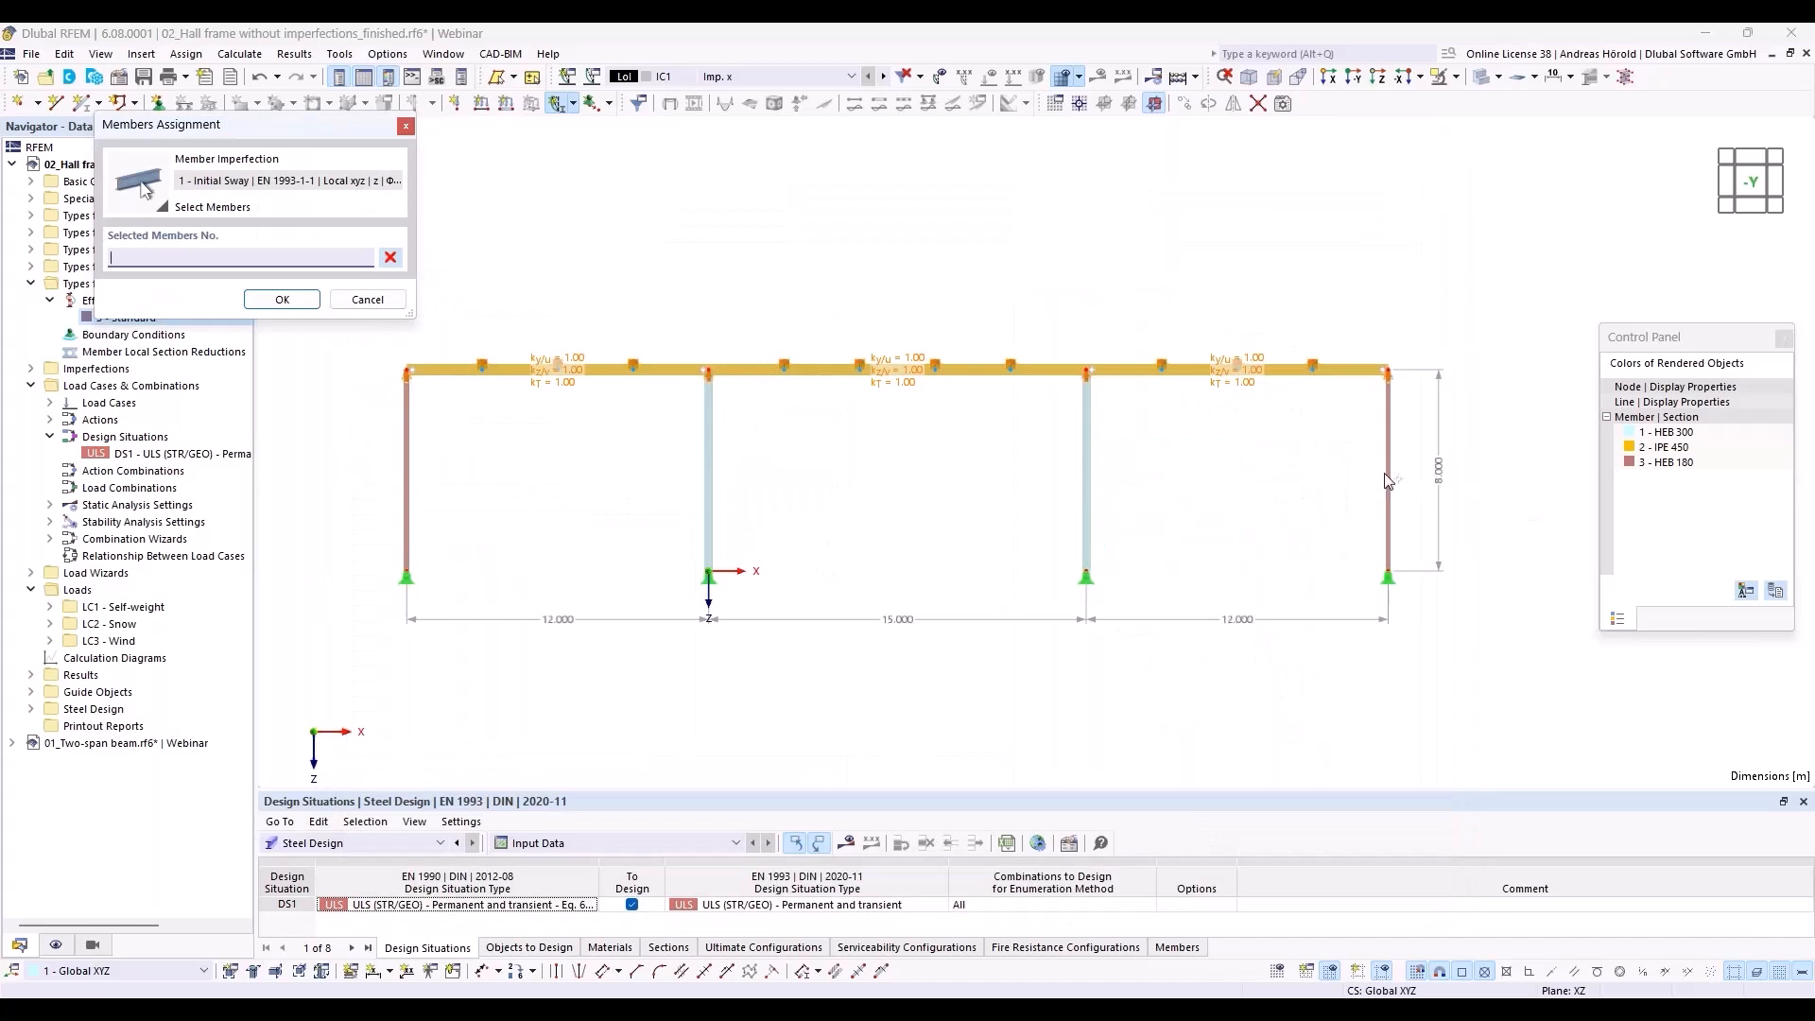
{"action": "left_click_drag", "start_coordinate": [1483, 420], "coordinate": [357, 527]}
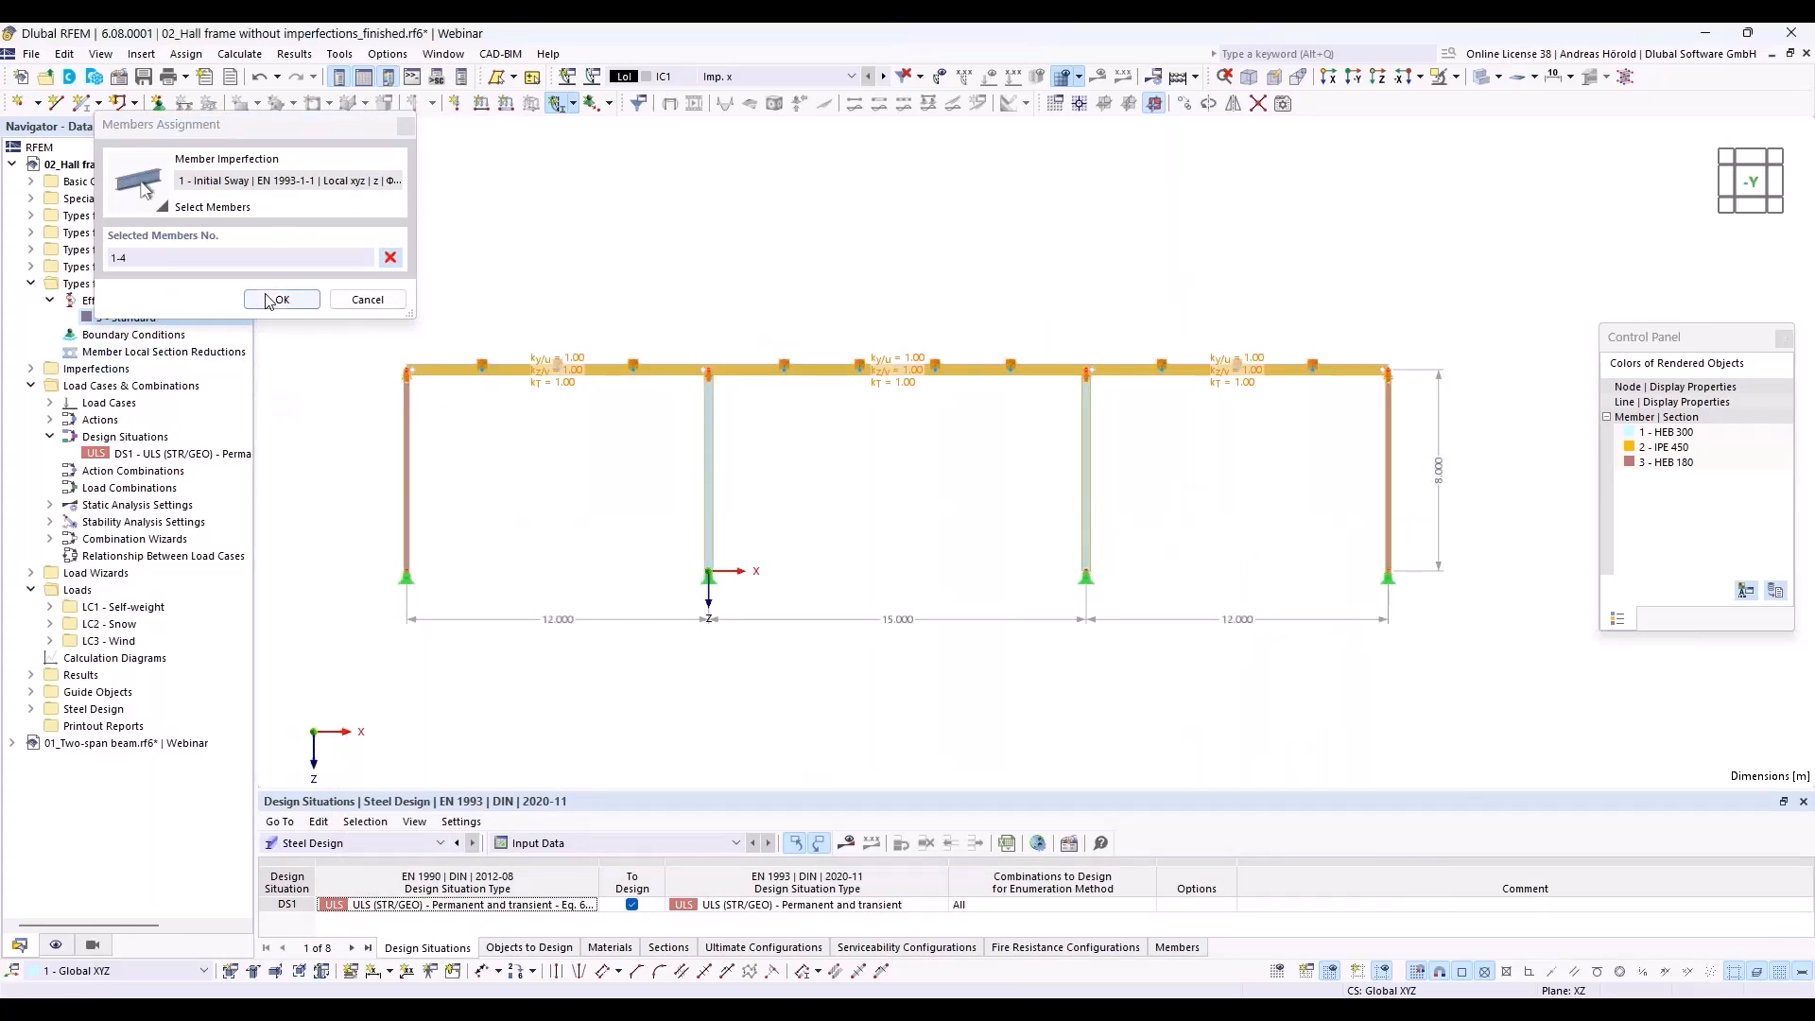
{"action": "left_click", "coordinate": [298, 304]}
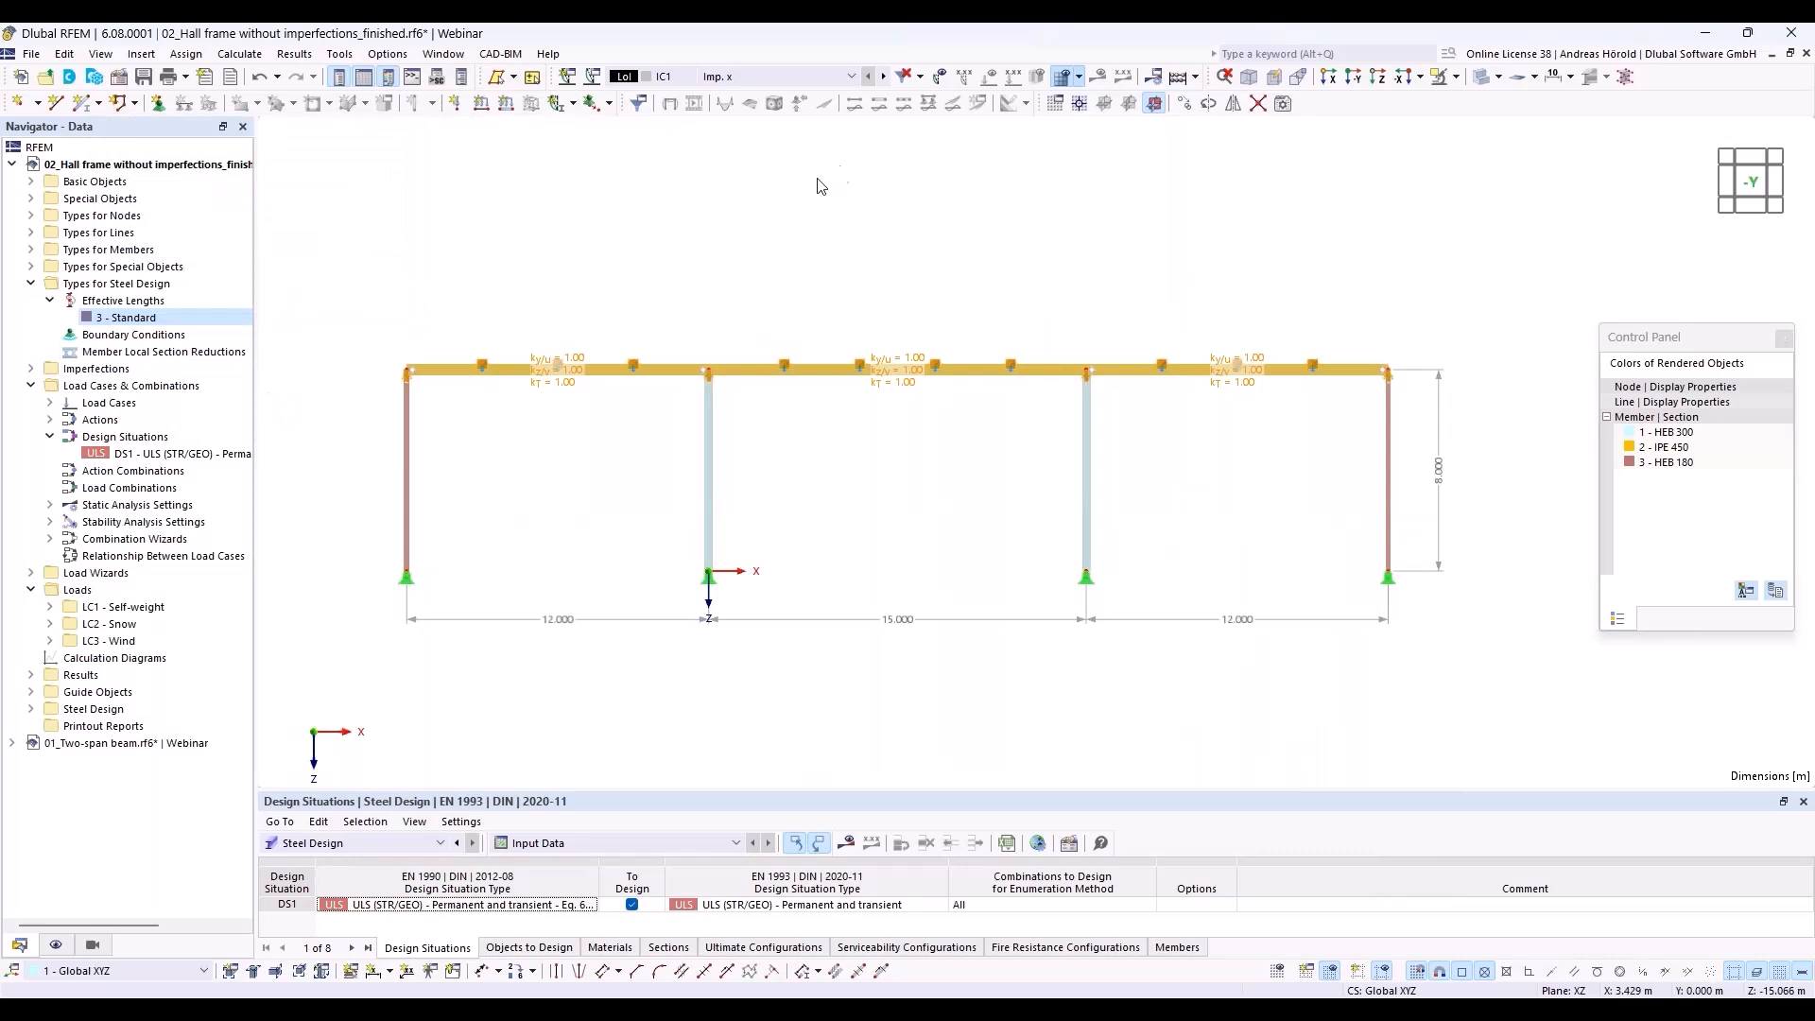
{"action": "left_click", "coordinate": [941, 78]}
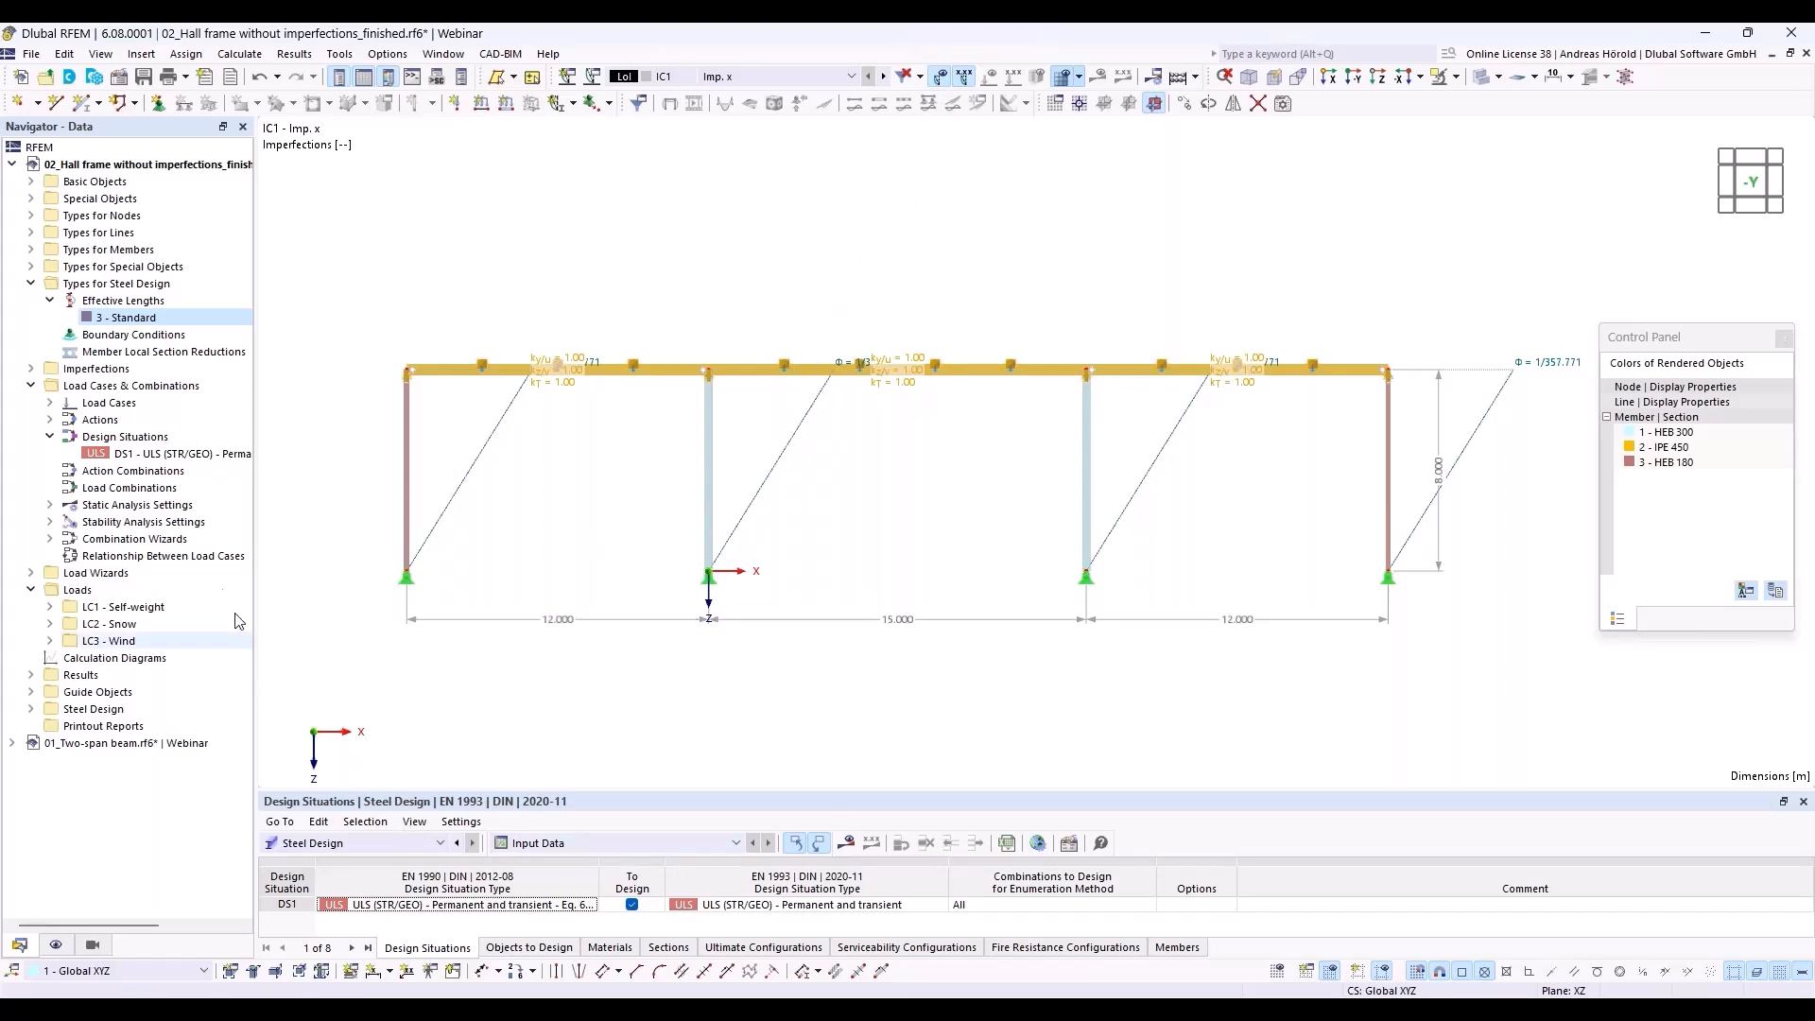
Check that DS1's combination wizard considers imperfection cases, and calculate all load cases, combinations and the steel design.
{"action": "double_click", "coordinate": [155, 457]}
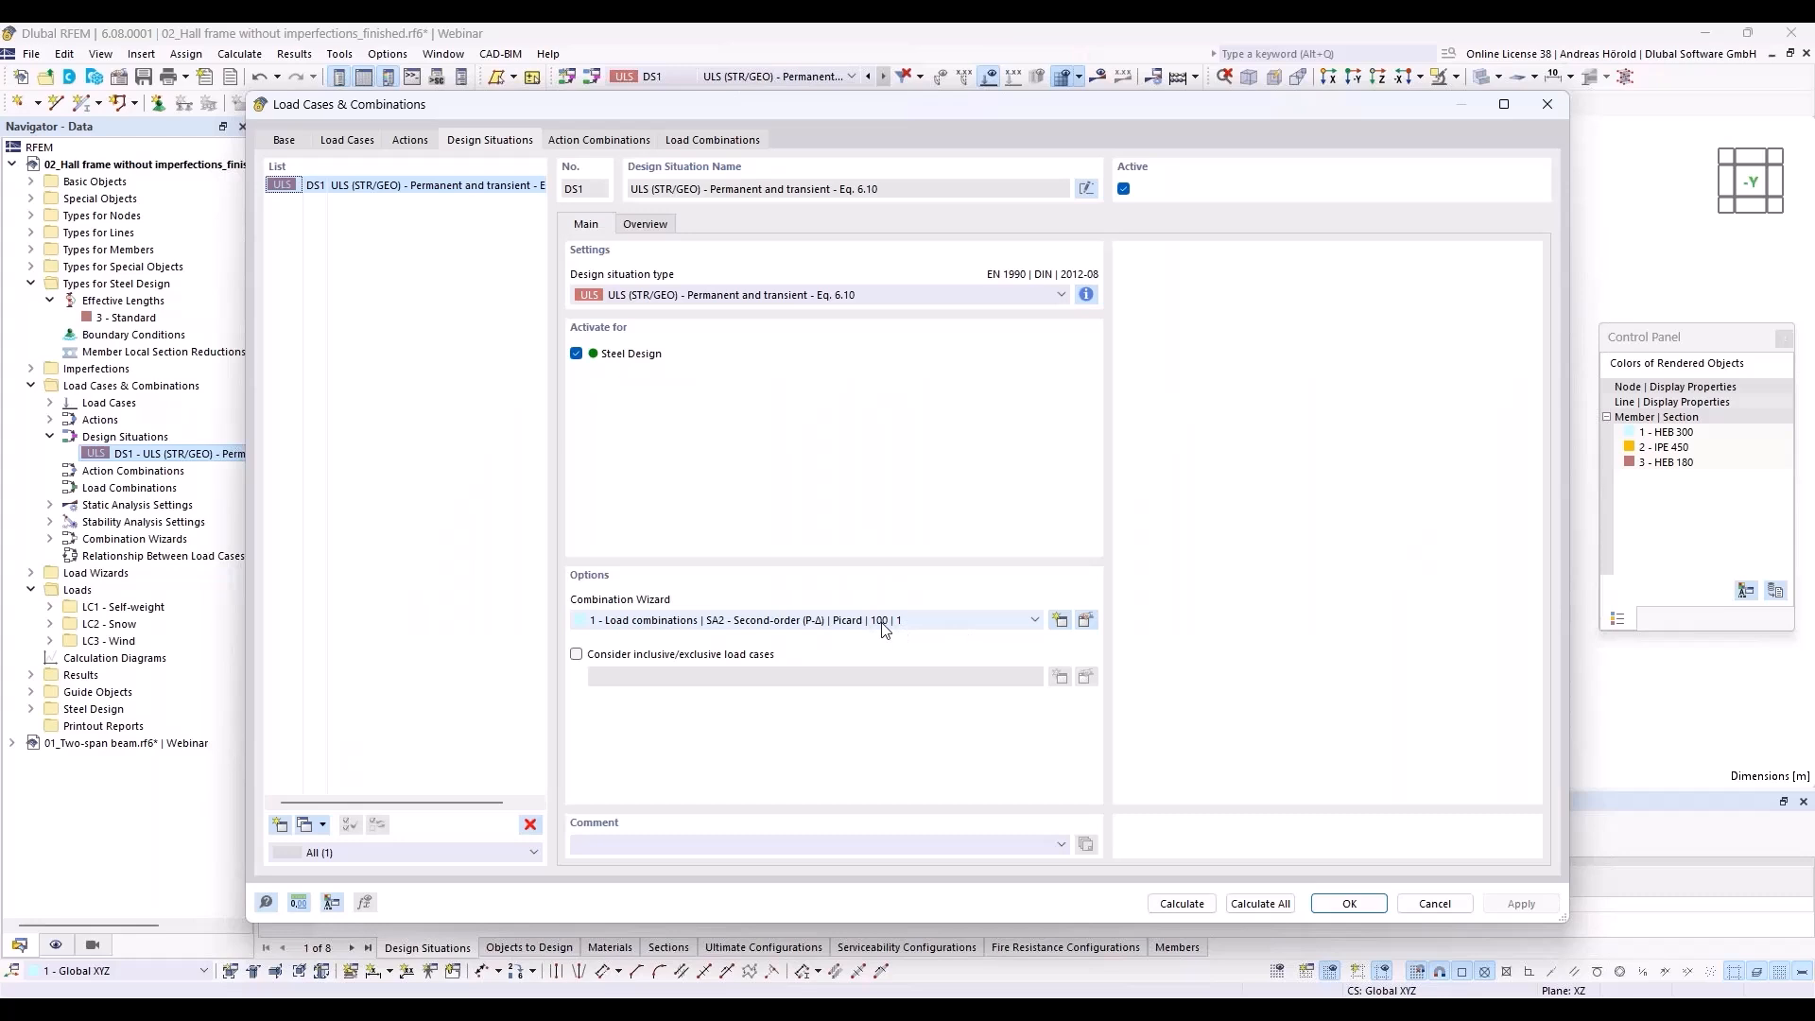
{"action": "left_click", "coordinate": [1086, 620]}
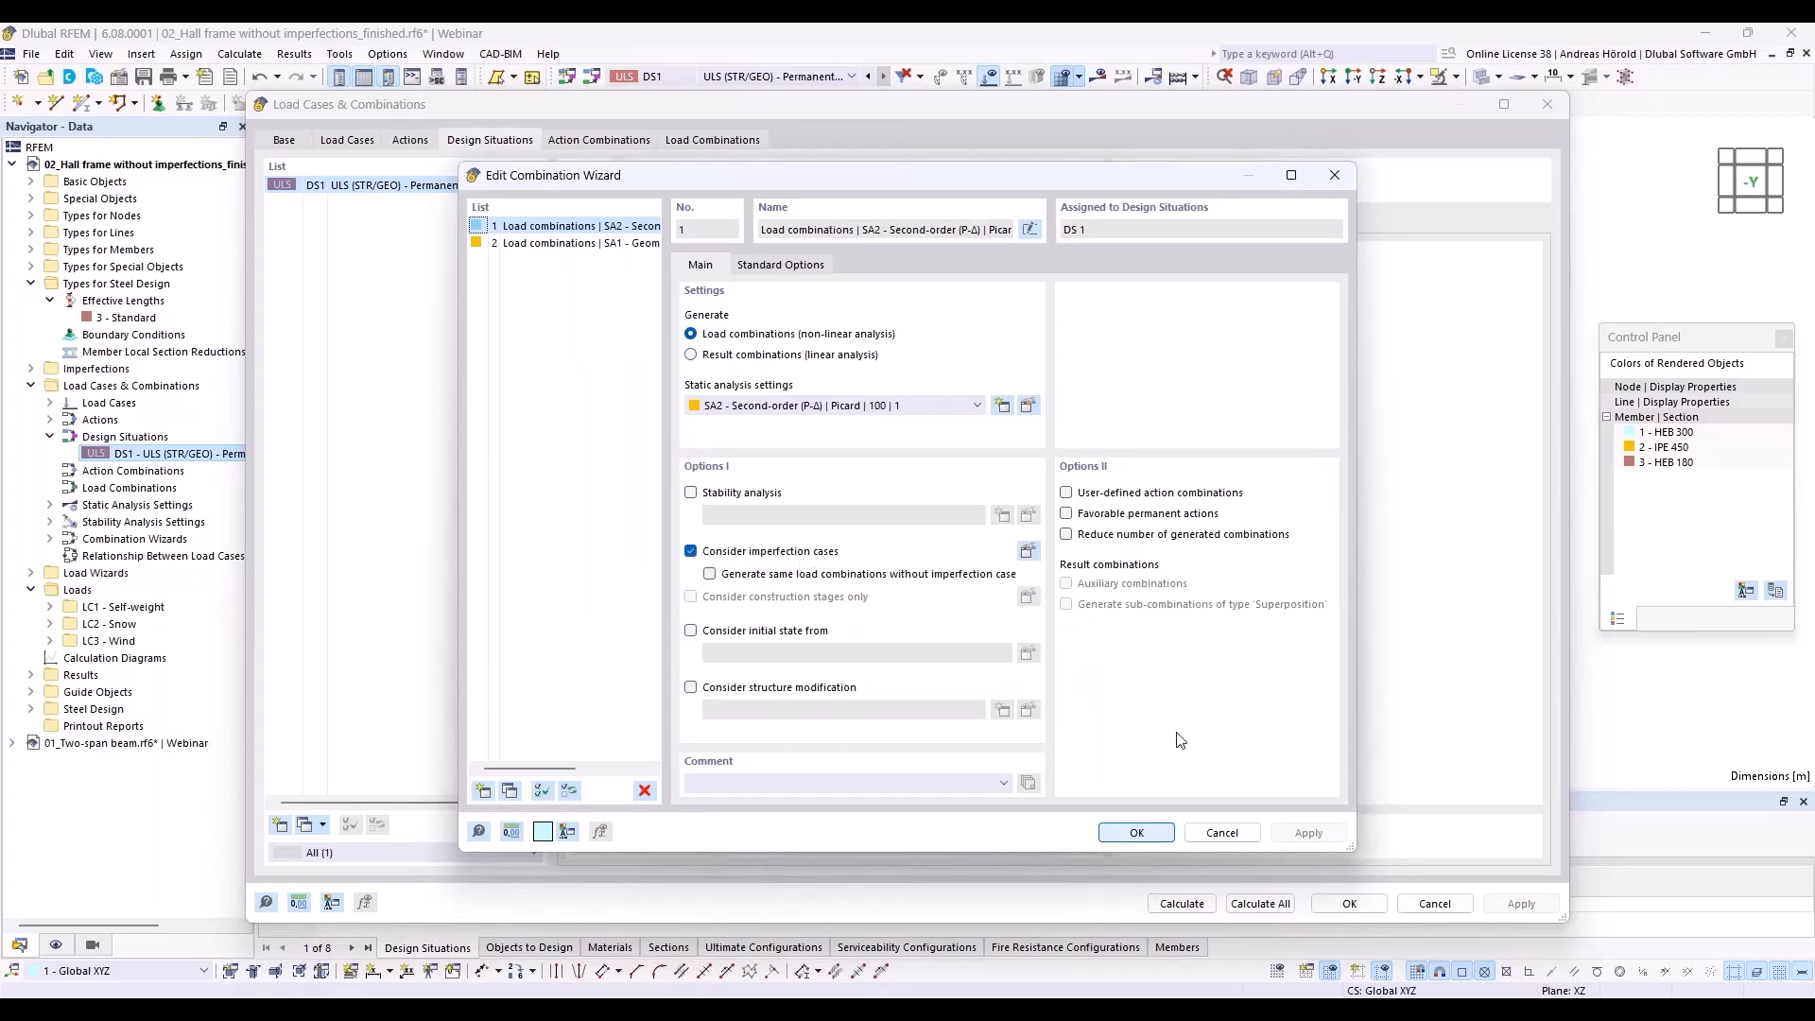
{"action": "left_click", "coordinate": [1137, 832]}
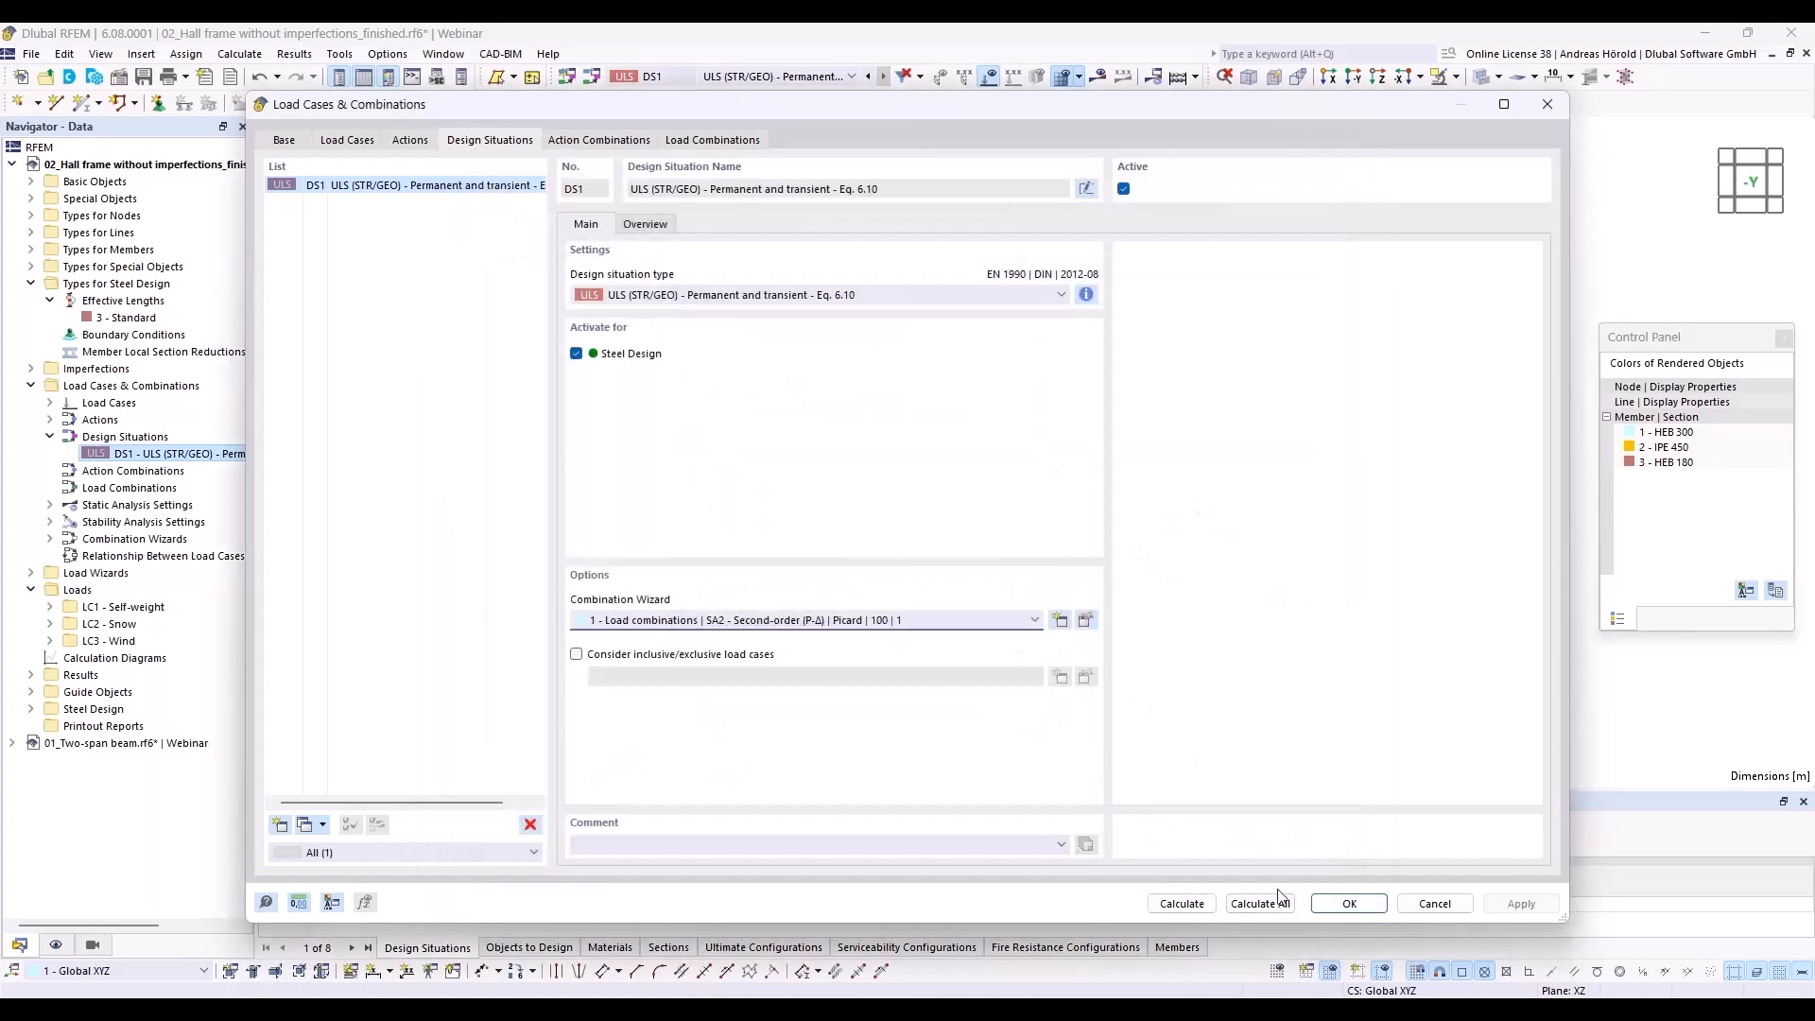
{"action": "left_click", "coordinate": [1260, 904]}
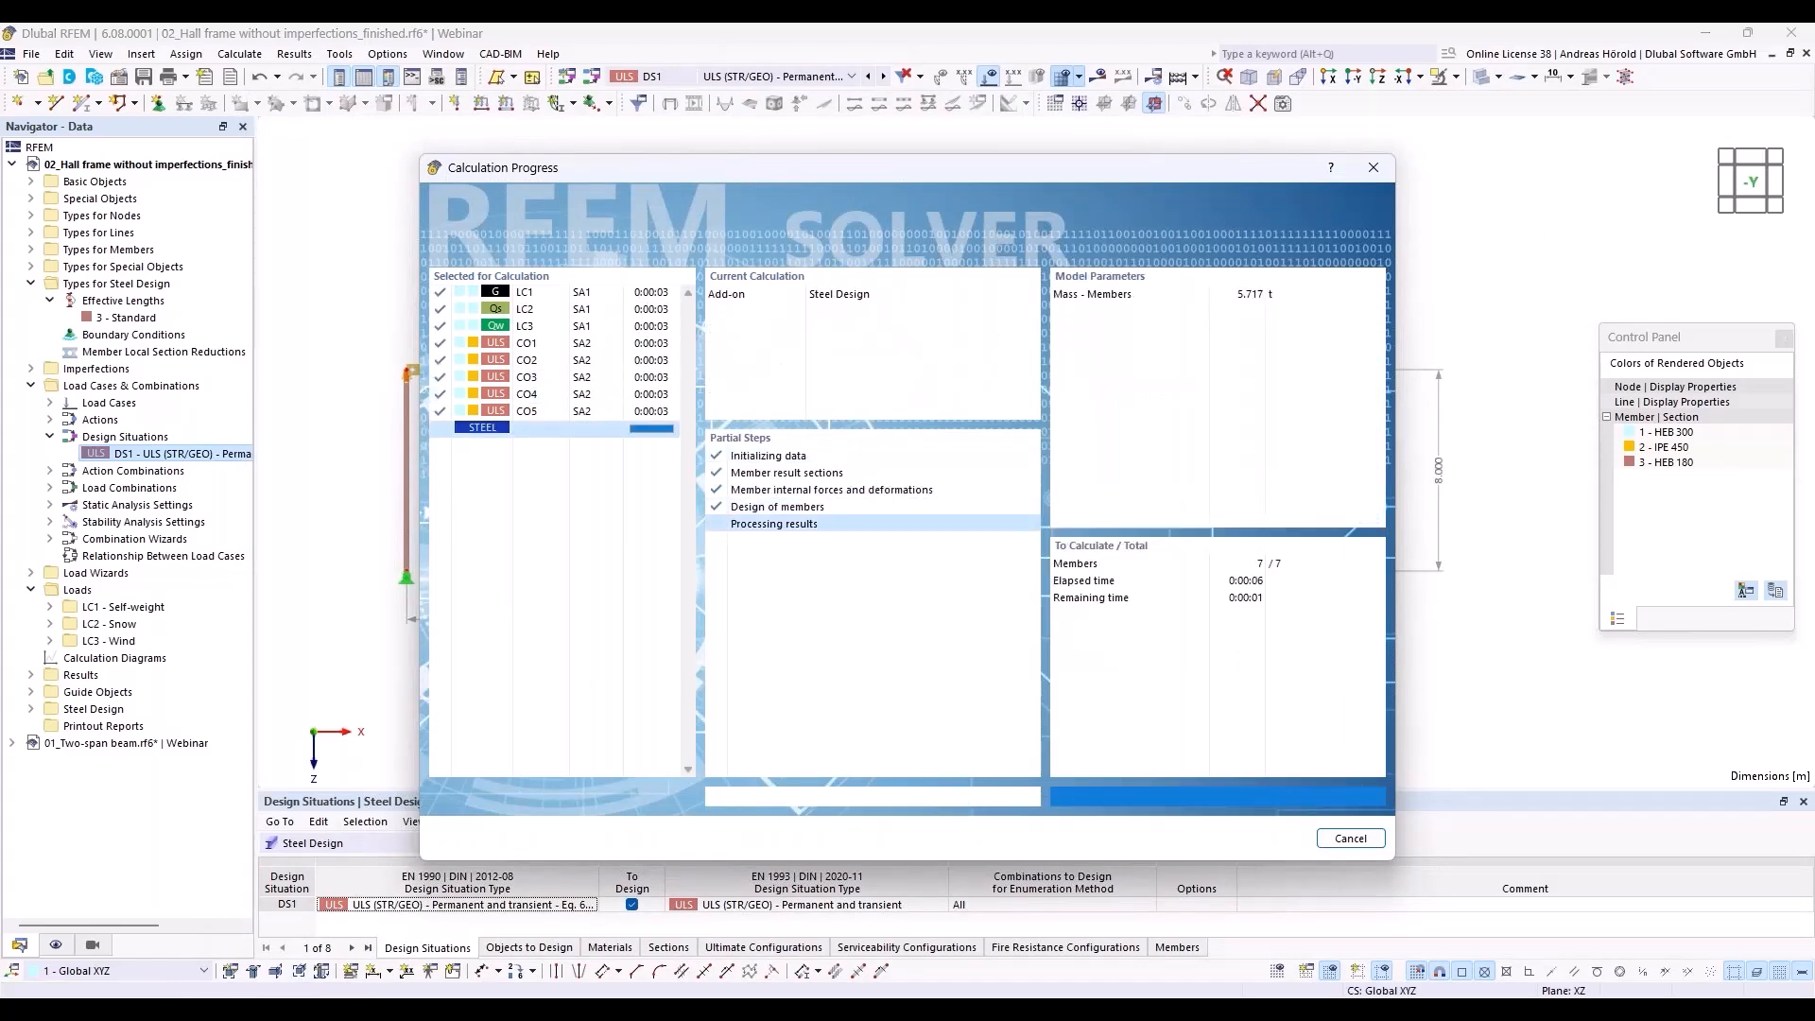
Show the steel design ratios on members by design situation and enlarge the results table to read every check.
{"action": "left_click", "coordinate": [381, 843]}
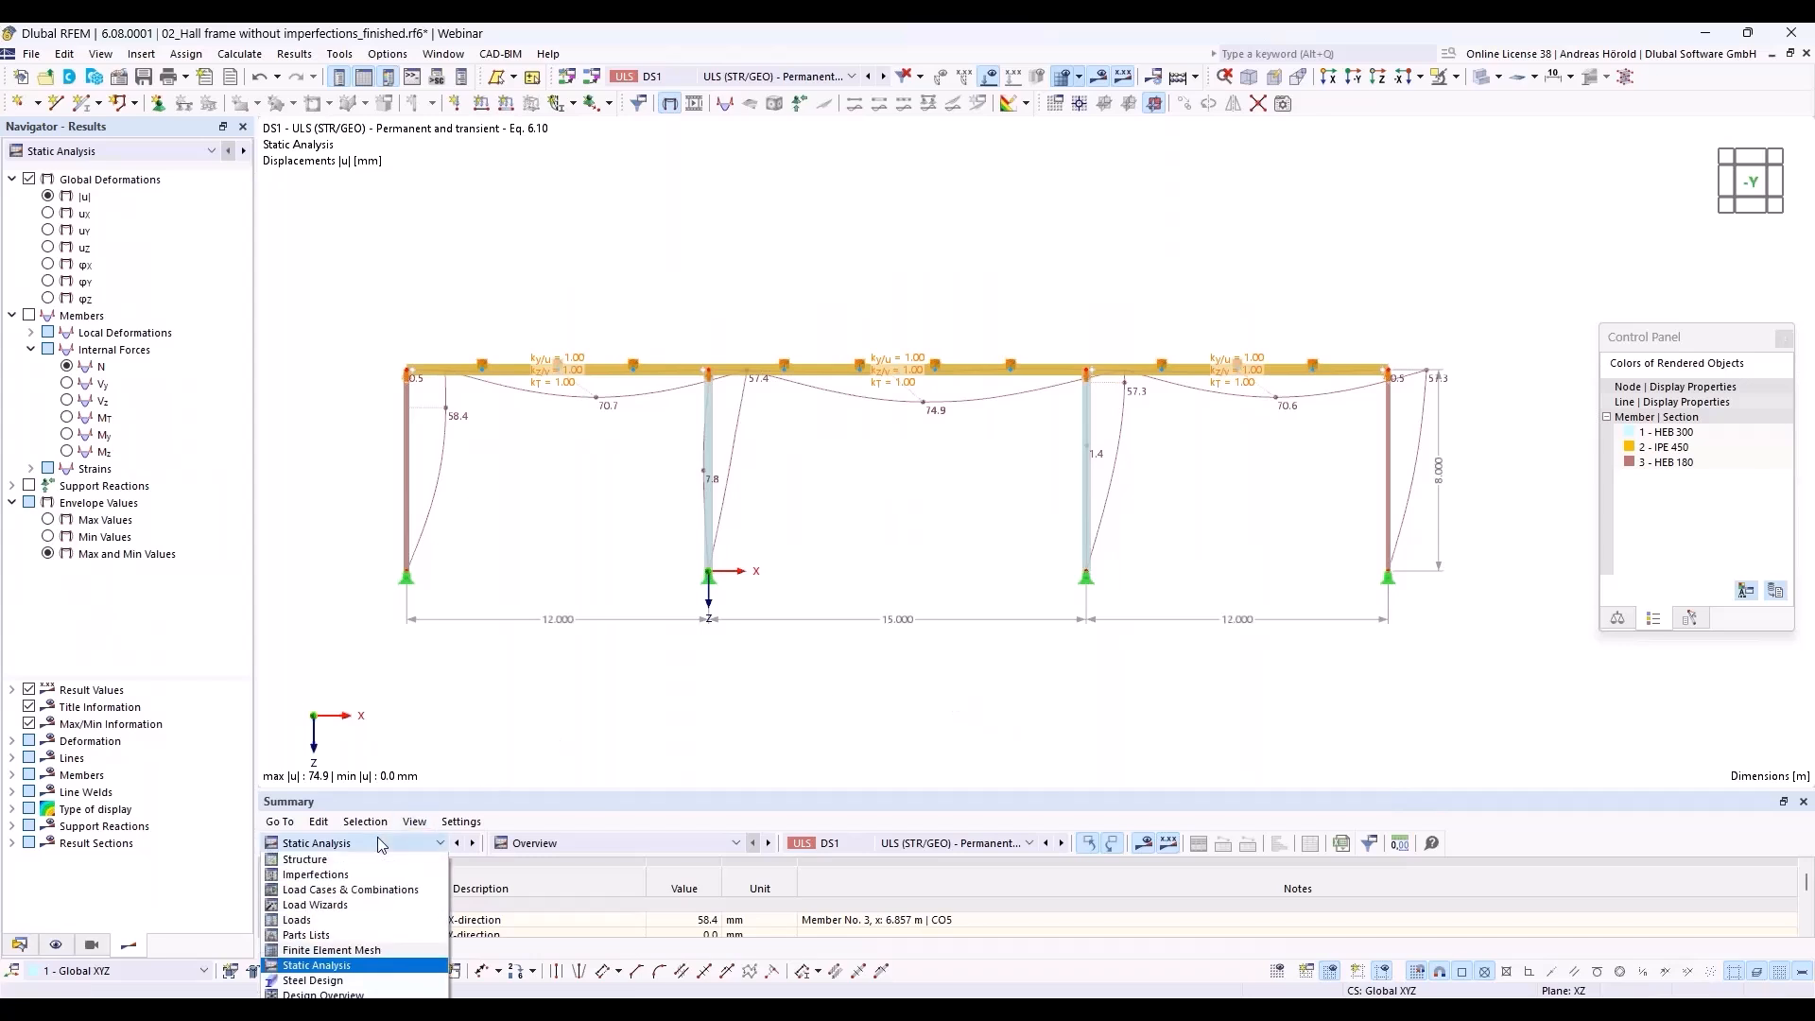
{"action": "left_click", "coordinate": [374, 981]}
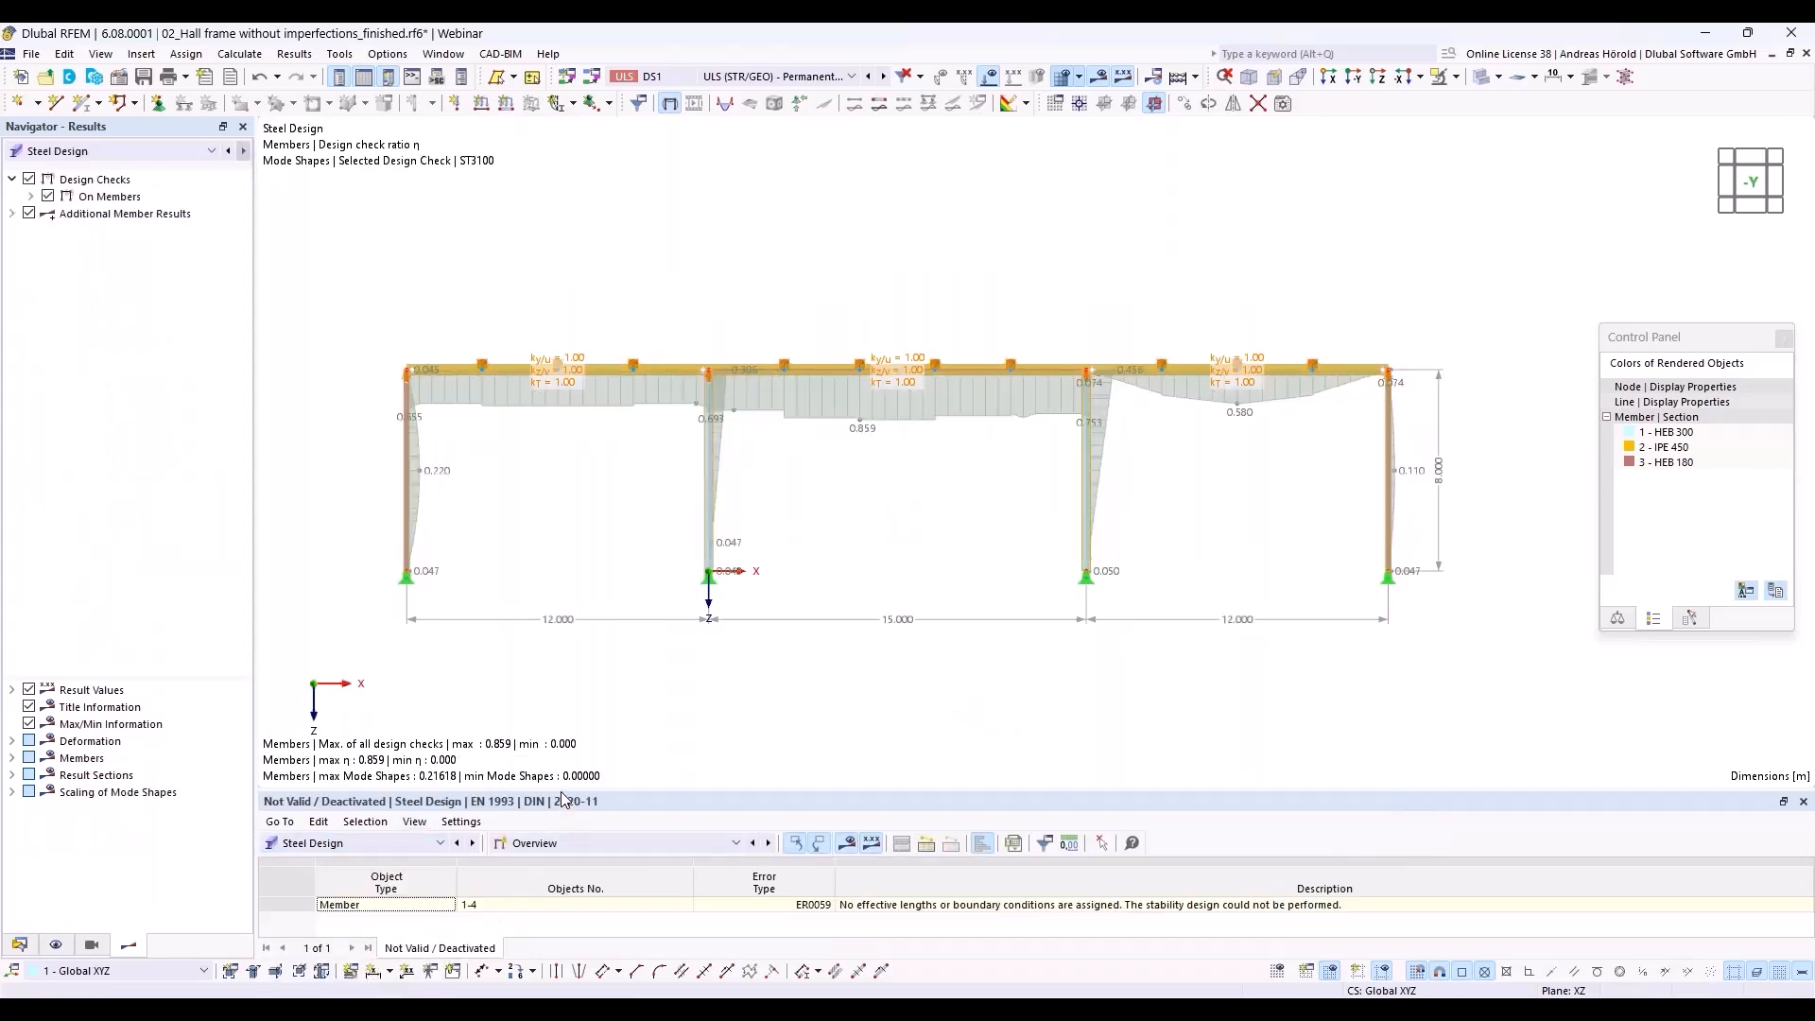
{"action": "left_click_drag", "start_coordinate": [563, 794], "coordinate": [568, 657]}
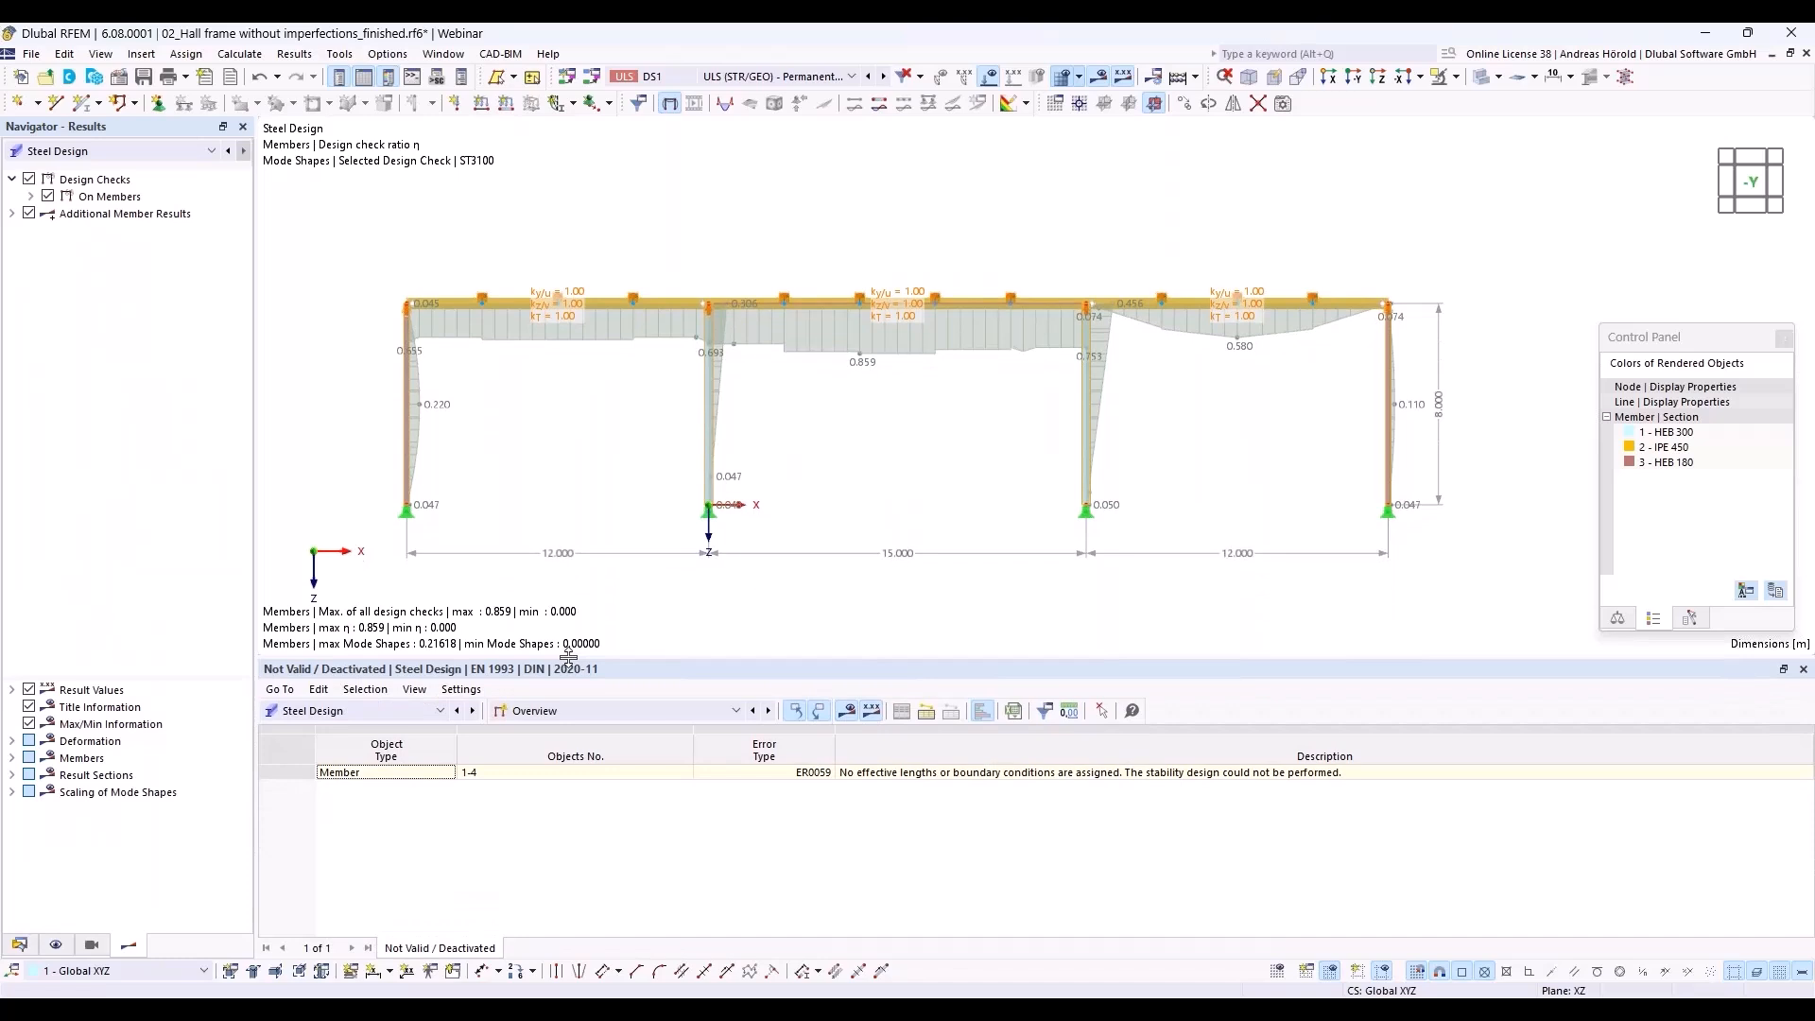
{"action": "left_click", "coordinate": [614, 711]}
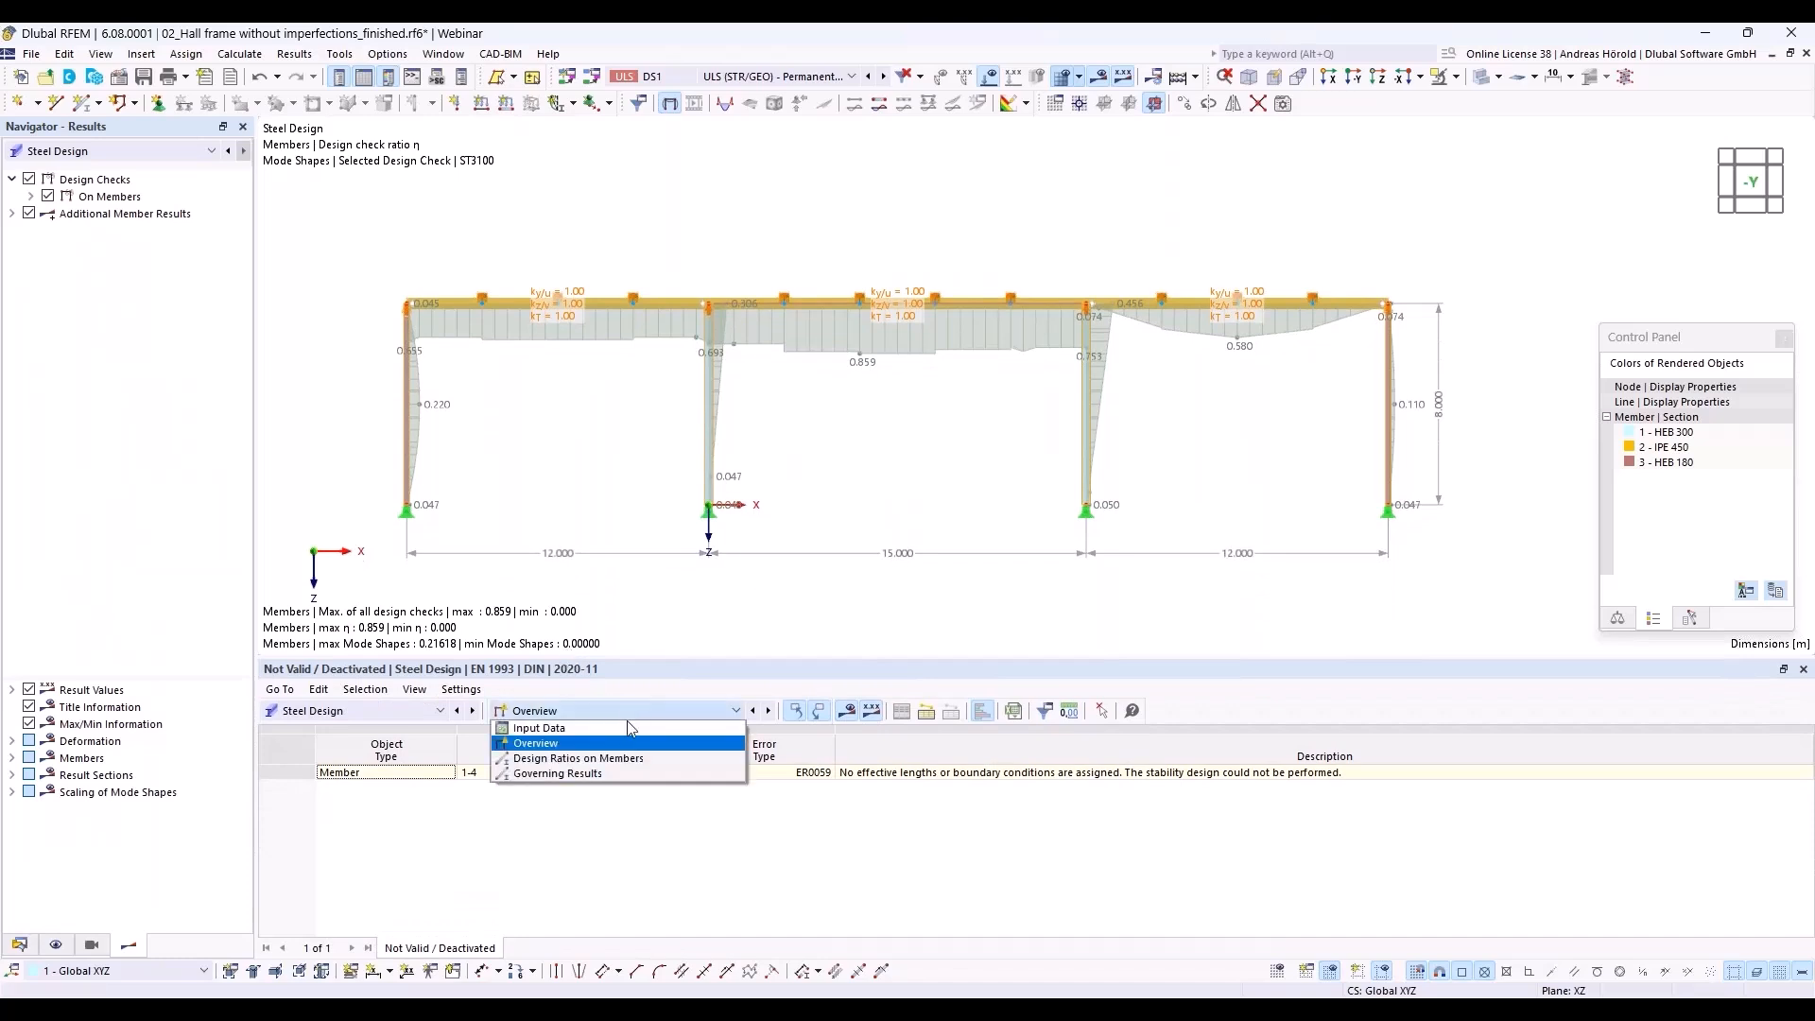
{"action": "left_click", "coordinate": [631, 761]}
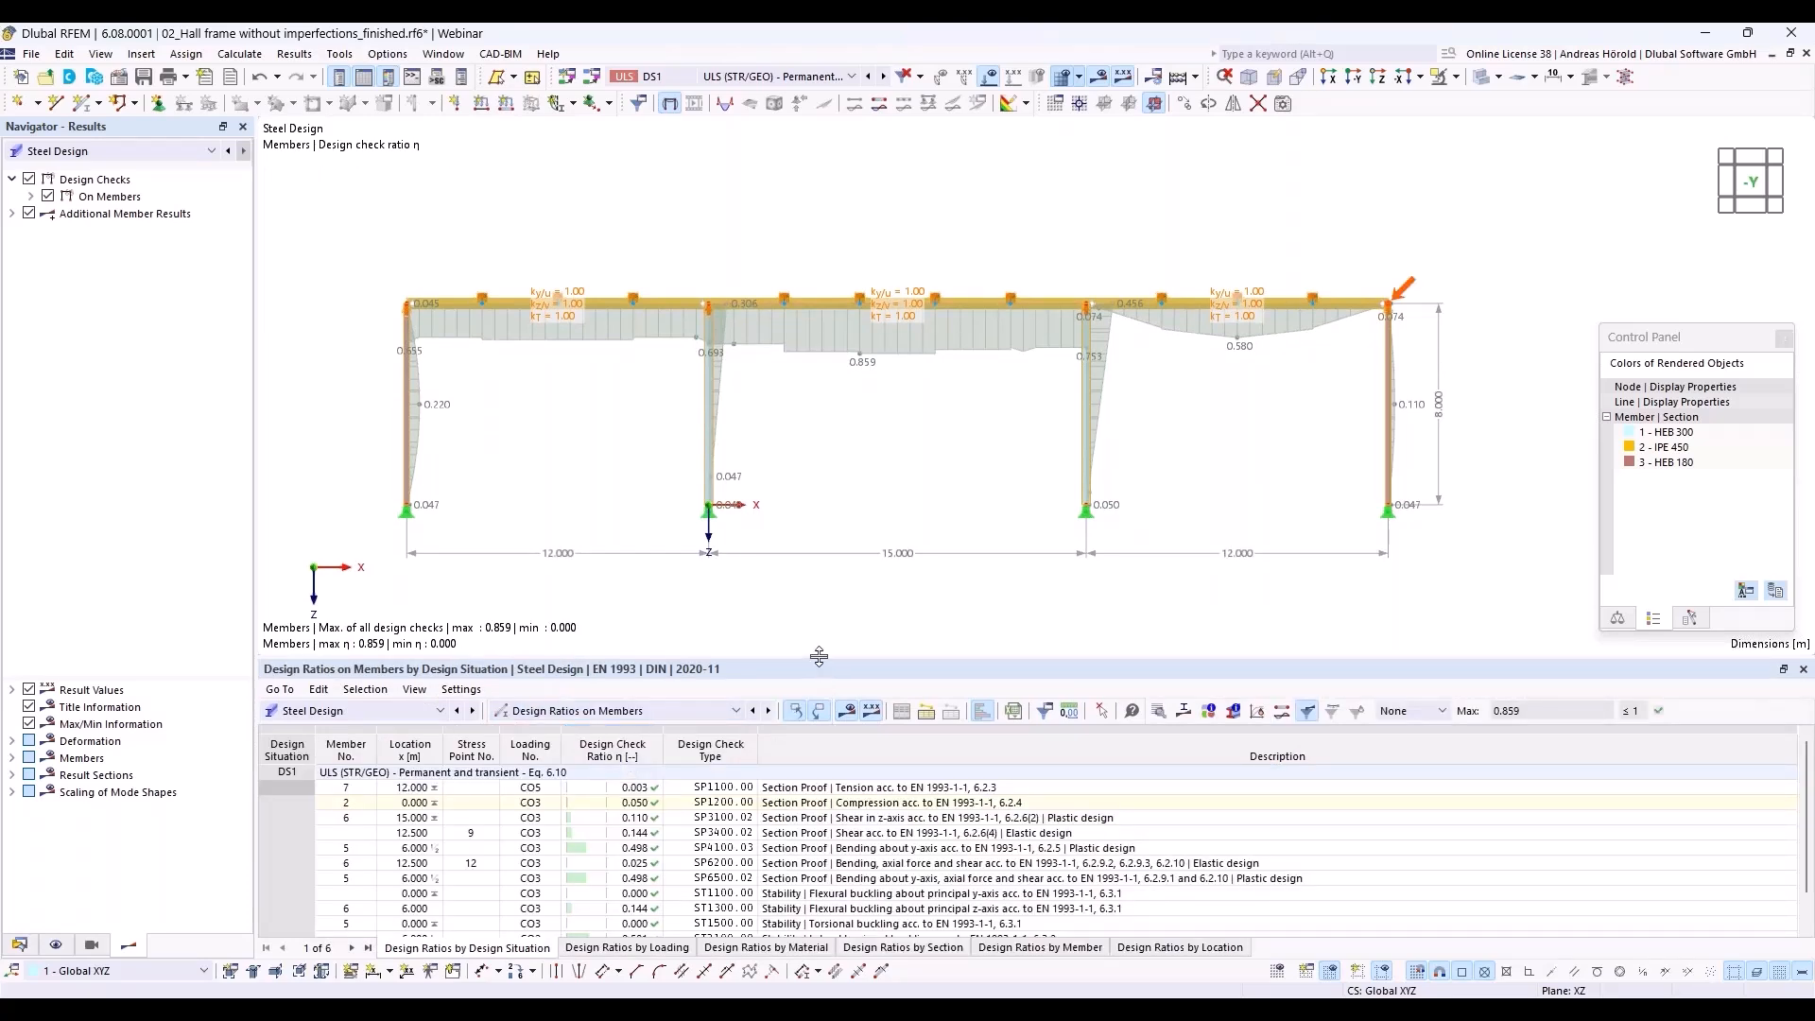
{"action": "left_click_drag", "start_coordinate": [819, 647], "coordinate": [820, 578]}
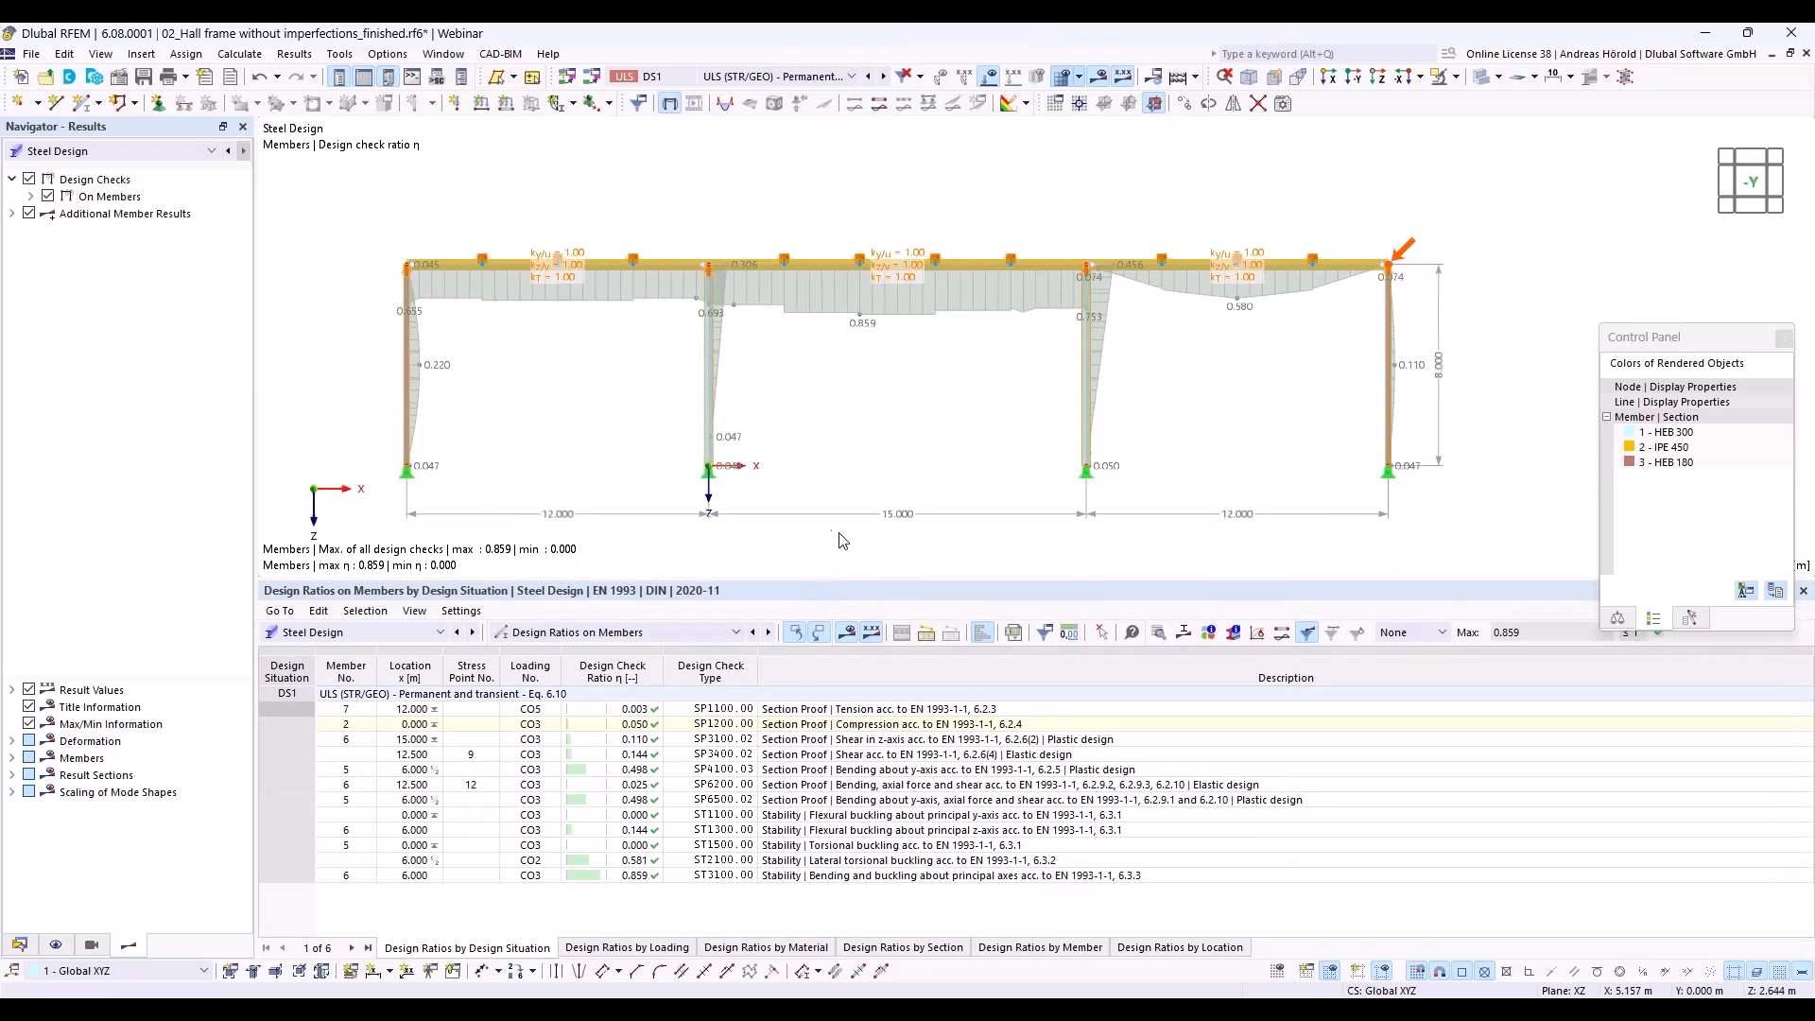